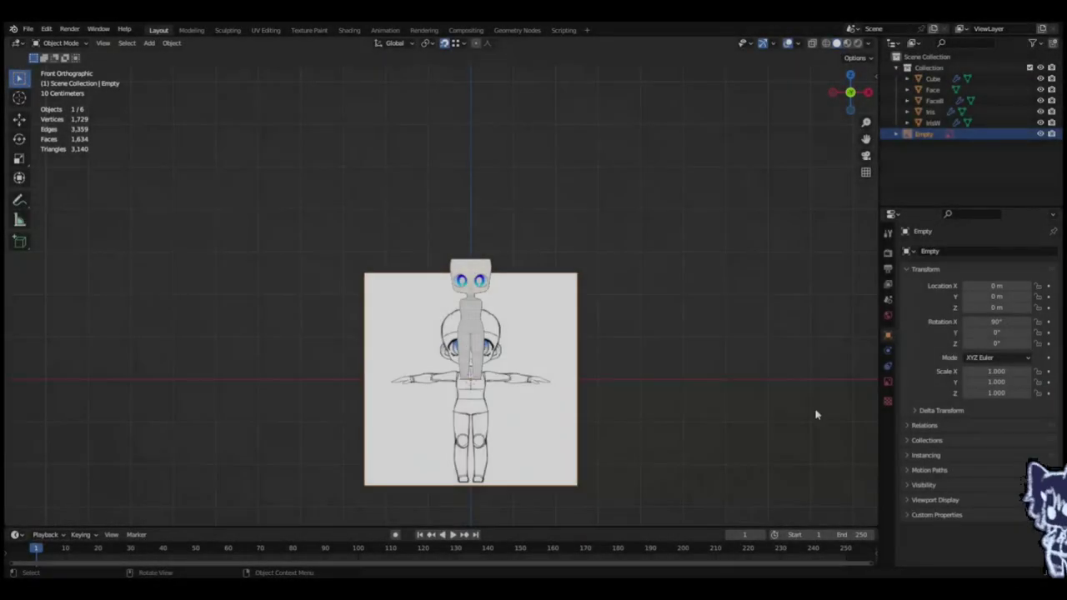
Shrink the reference image, set its Offset Y to 0 and its Depth to Front.
left_click_drag(1002, 279, 979, 279)
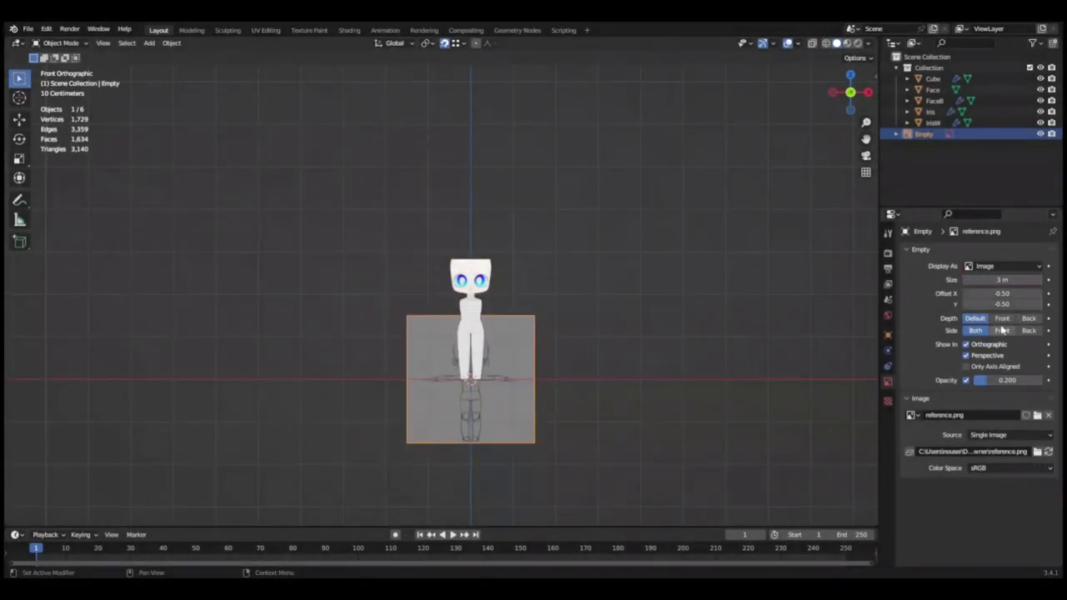
type("0")
key("Return")
scroll(712, 368, "up", 1)
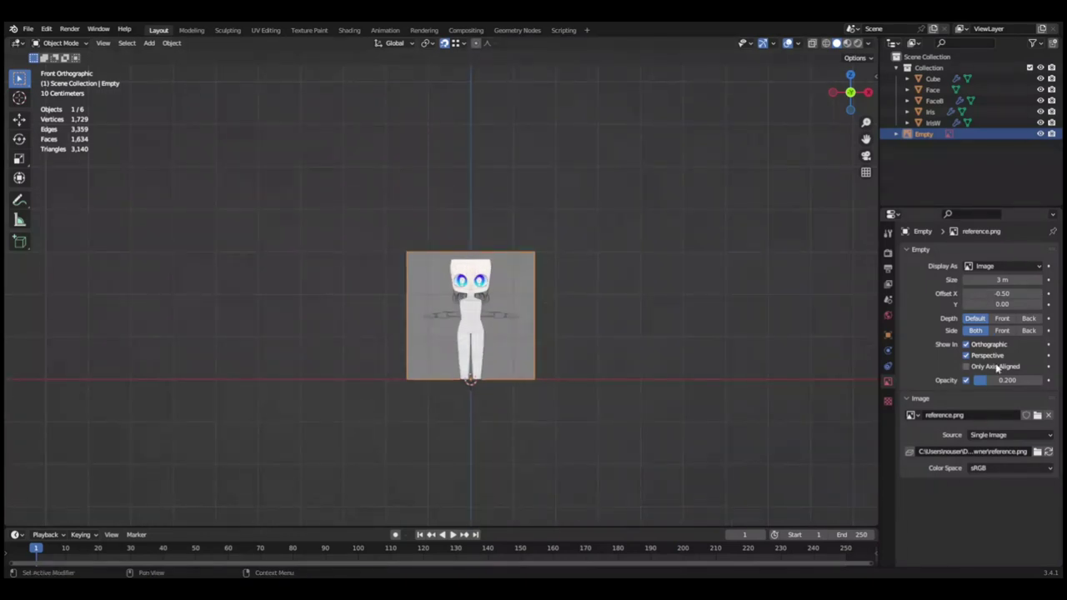
scroll(863, 348, "up", 3)
left_click(1002, 318)
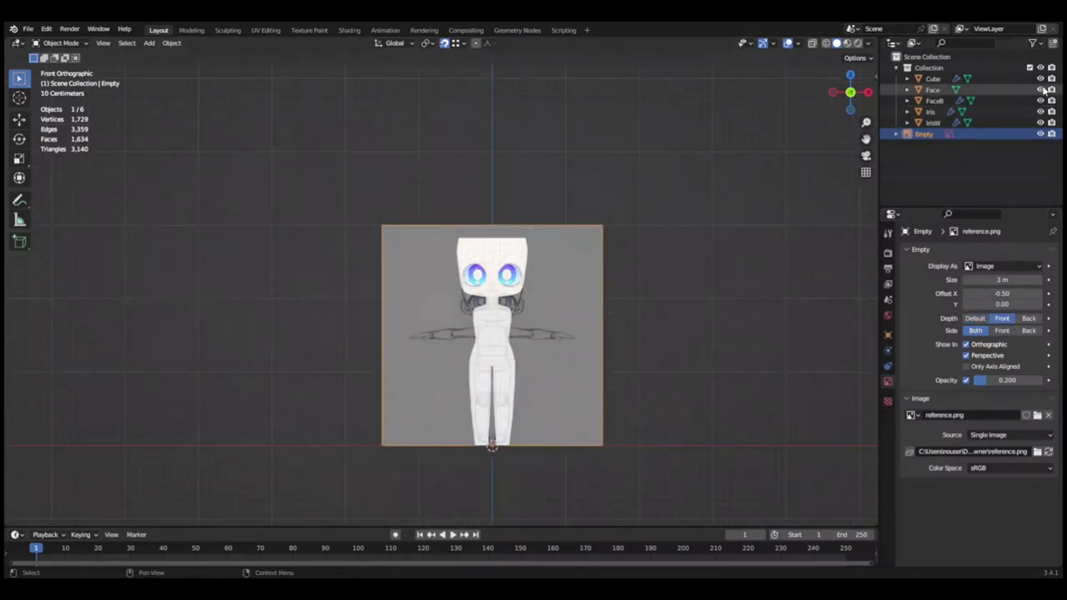
Select the body Cube and enter Edit Mode.
left_click(933, 78)
key("Tab")
scroll(674, 384, "up", 3)
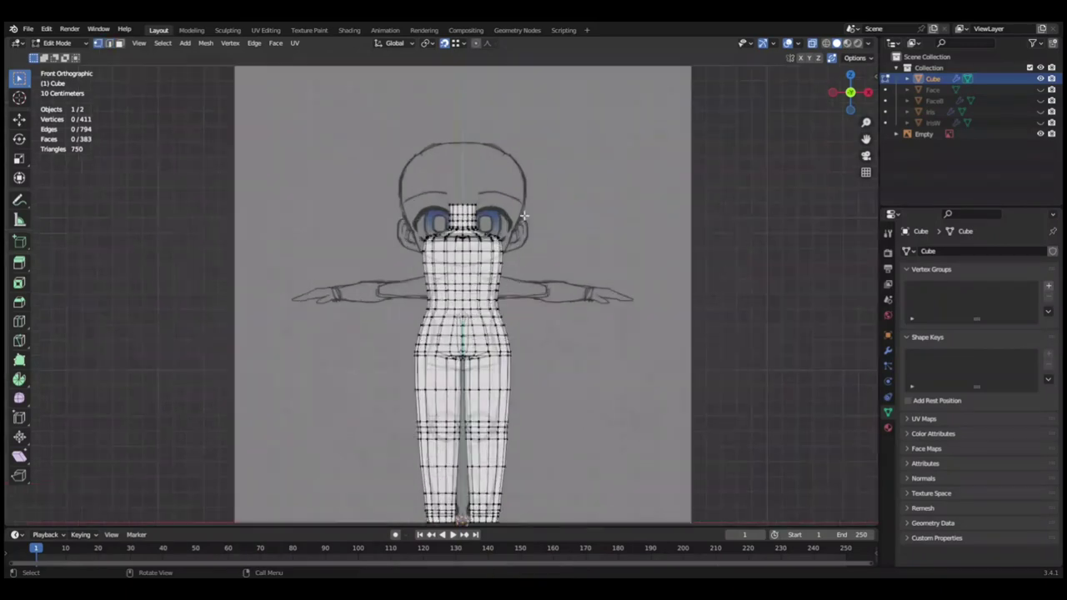
Scale the torso faces to 0.9 and save Mine.blend.
type("s")
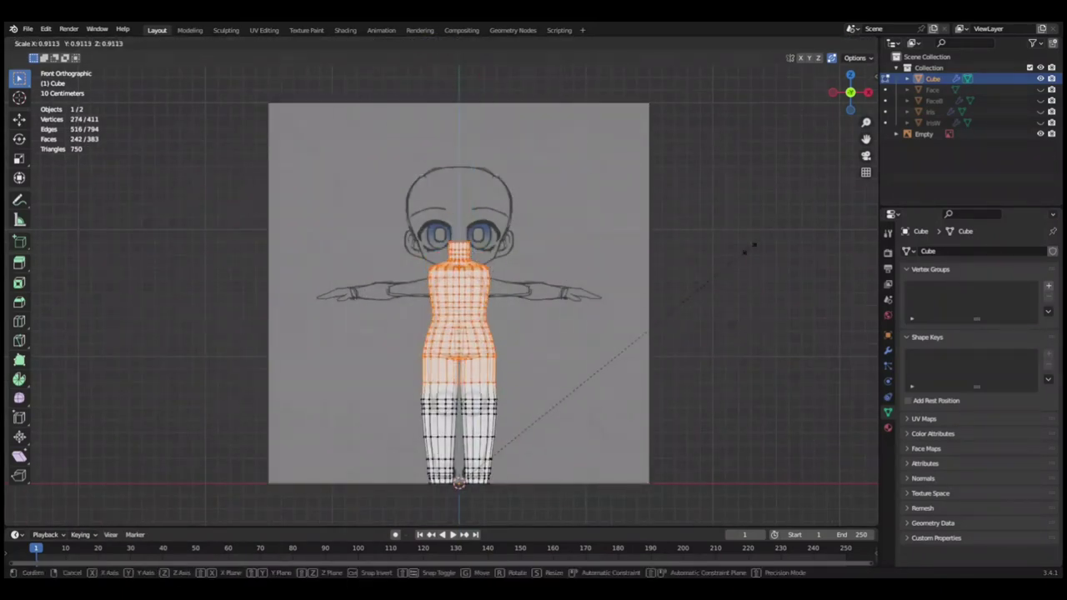
type(".9")
key("Return")
key("ctrl+KP_Add")
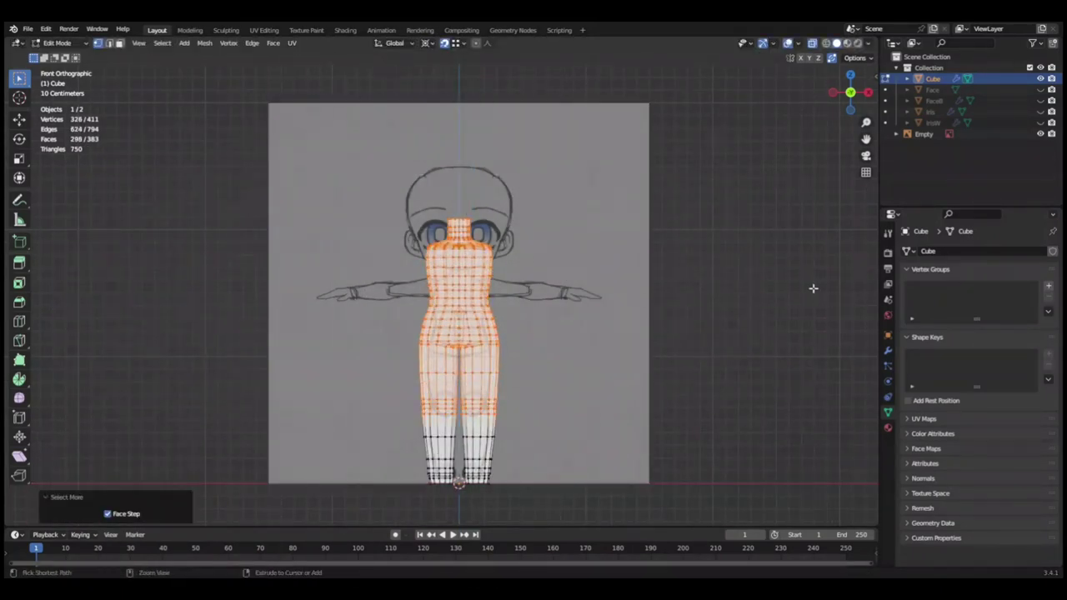
key("Escape")
key("ctrl+s")
scroll(582, 425, "up", 1)
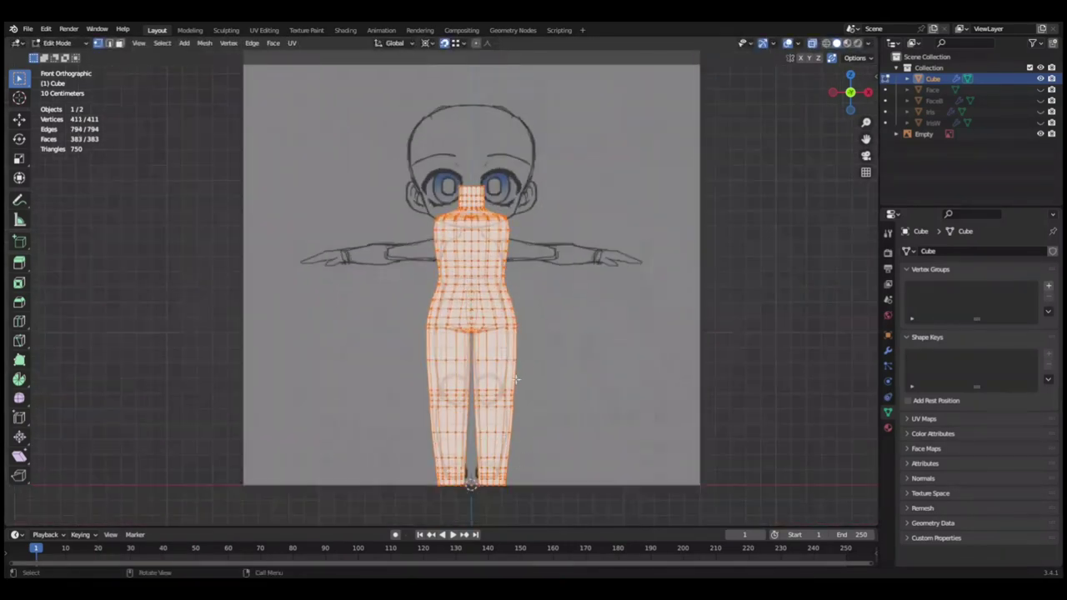
Keep only the lower legs selected and scale them to 0.9.
left_click_drag(409, 167, 533, 386, "ctrl")
scroll(477, 360, "up", 1)
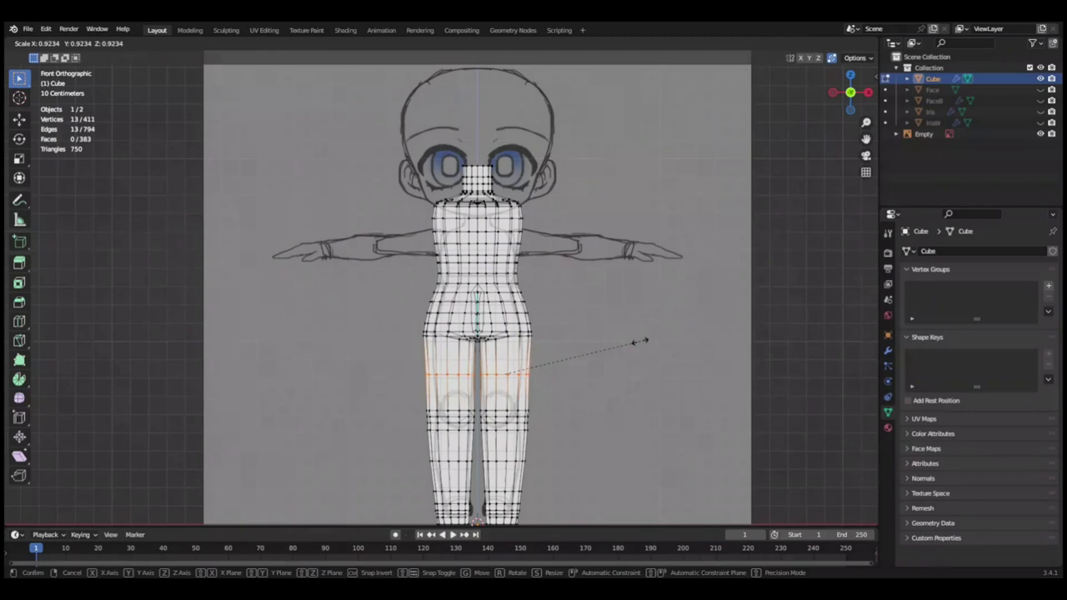
left_click(668, 338)
scroll(633, 345, "up", 1)
scroll(625, 350, "up", 1)
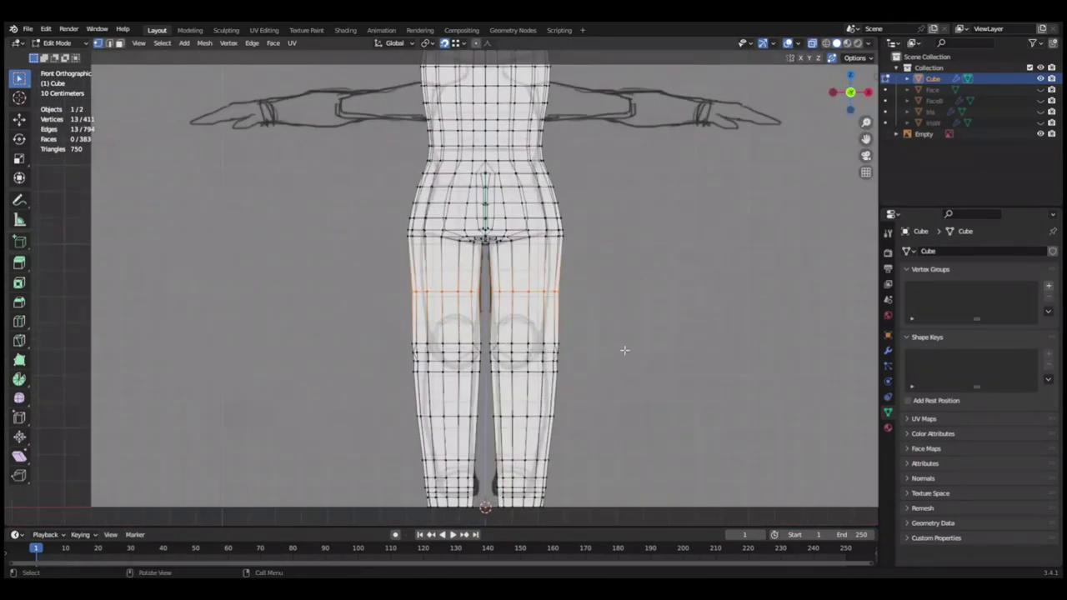
type("0.9")
key("Return")
Save, then undo the accidentally added Plane and return to editing the body mesh.
scroll(602, 362, "down", 1)
scroll(602, 362, "down", 1)
scroll(575, 424, "down", 2)
scroll(576, 424, "up", 1)
key("ctrl+s")
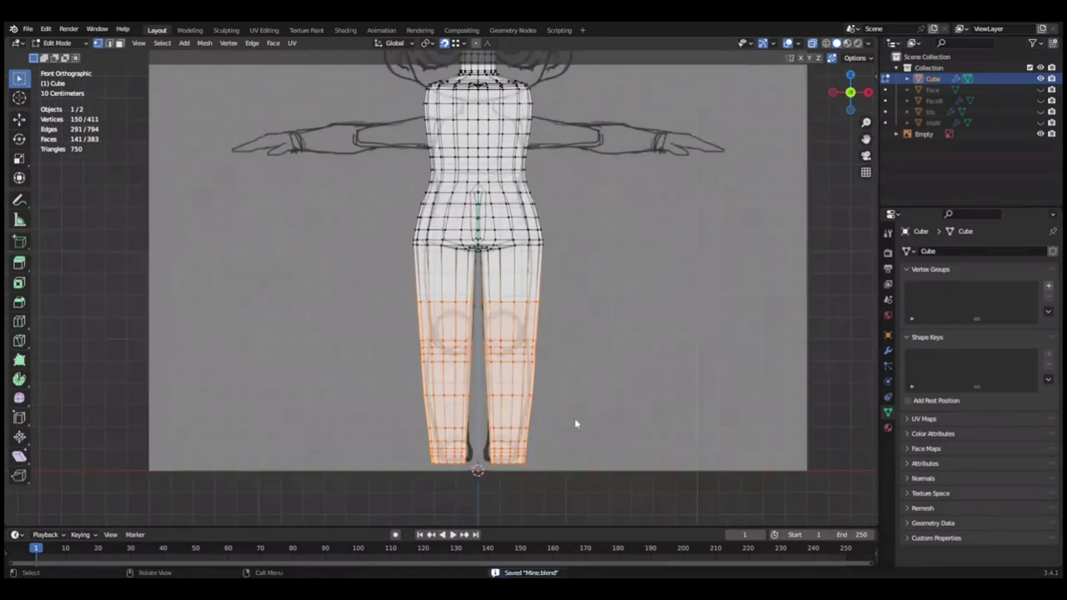
key("Tab")
scroll(574, 424, "down", 1)
key("Tab")
key("Tab")
key("Tab")
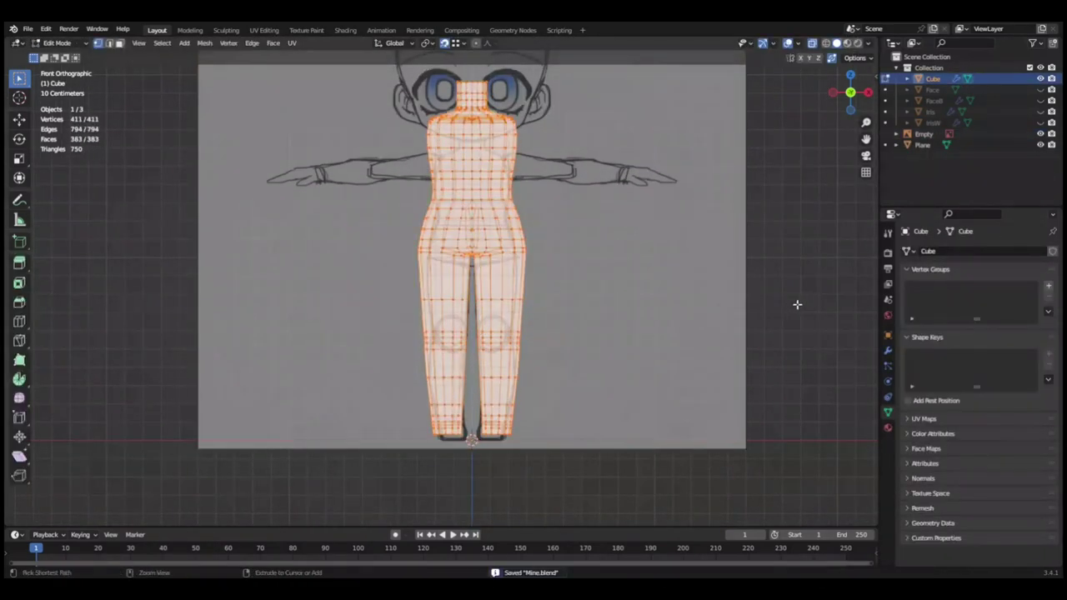
key("ctrl+z")
key("ctrl+z")
scroll(467, 411, "up", 2)
key("ctrl+z")
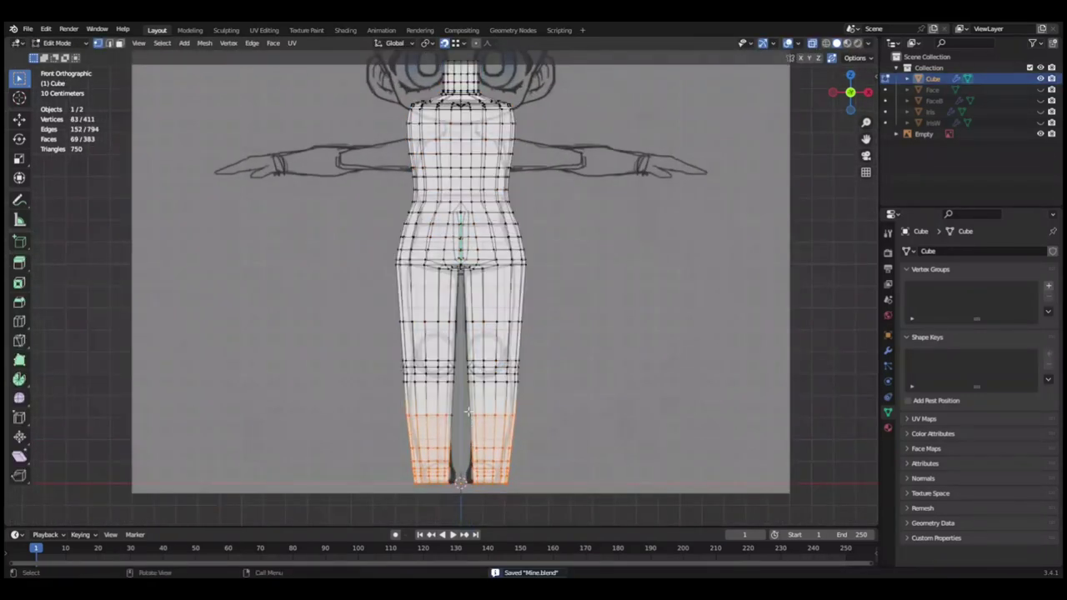
Shrink the selection at the waist, scale the legs to about 0.98, and save.
key("ctrl+KP_Subtract")
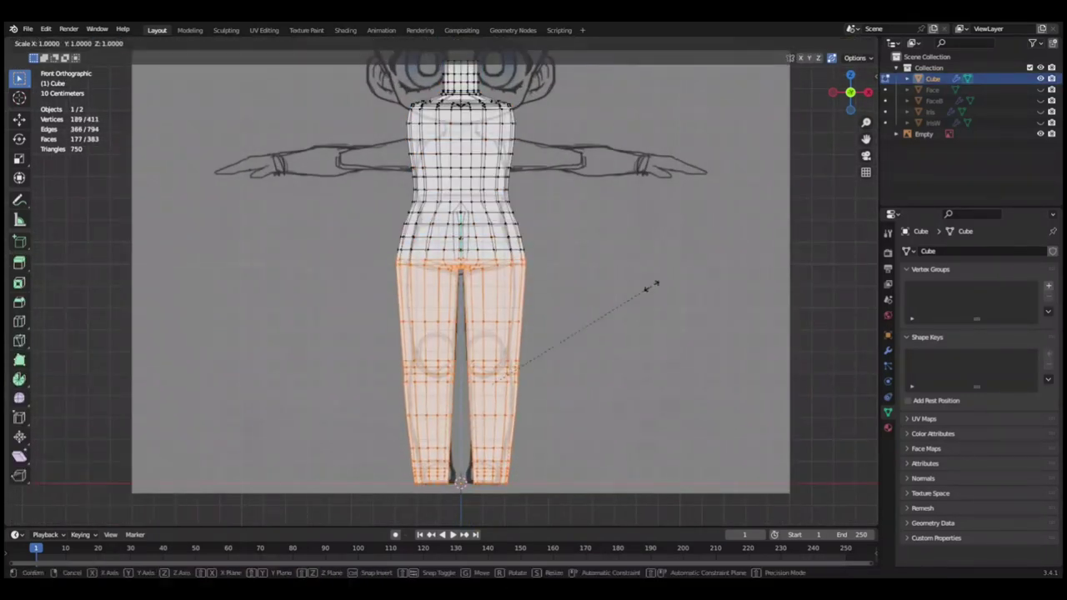
left_click(647, 288)
key("ctrl+s")
key("alt+a")
scroll(548, 317, "down", 1)
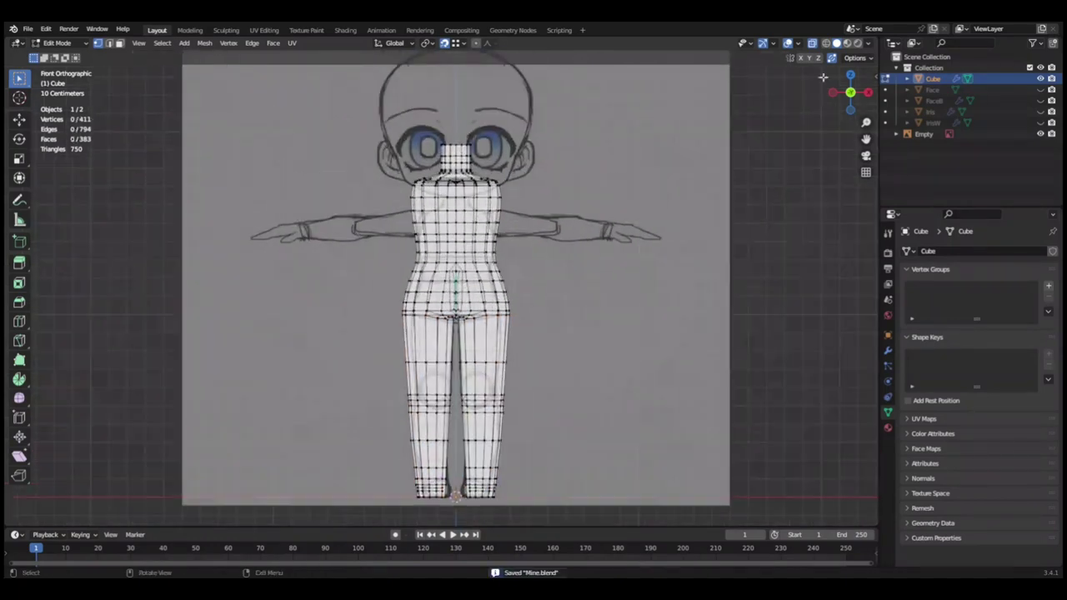
scroll(583, 250, "up", 1)
scroll(607, 231, "up", 2)
Reselect and grow the upper-body selection, checking it in side and front views.
key("ctrl+z")
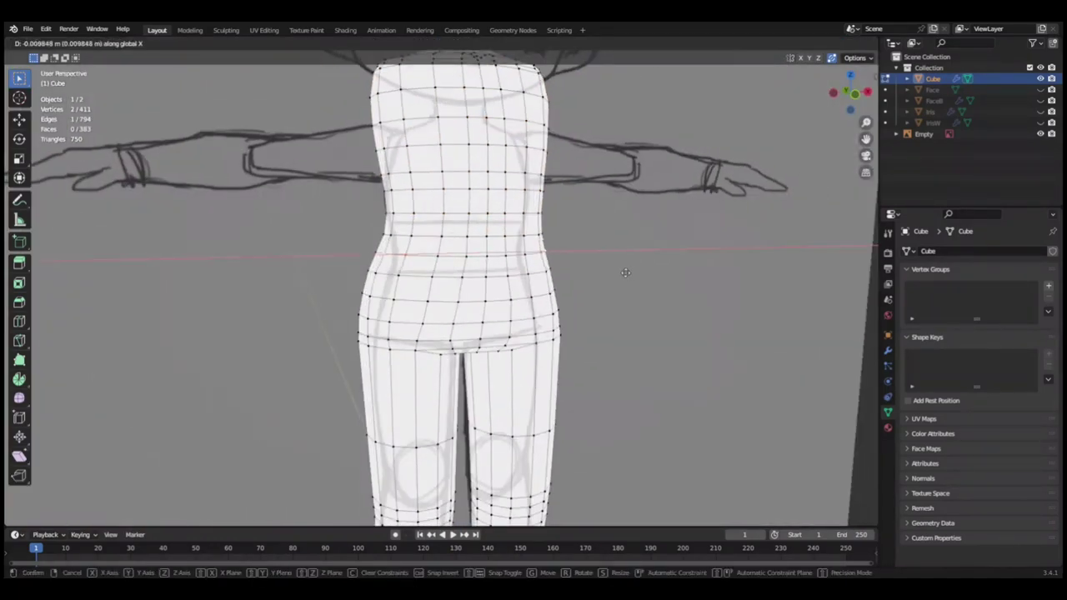
scroll(626, 261, "up", 1)
scroll(625, 261, "down", 1)
key("ctrl+shift+z")
key("KP_3")
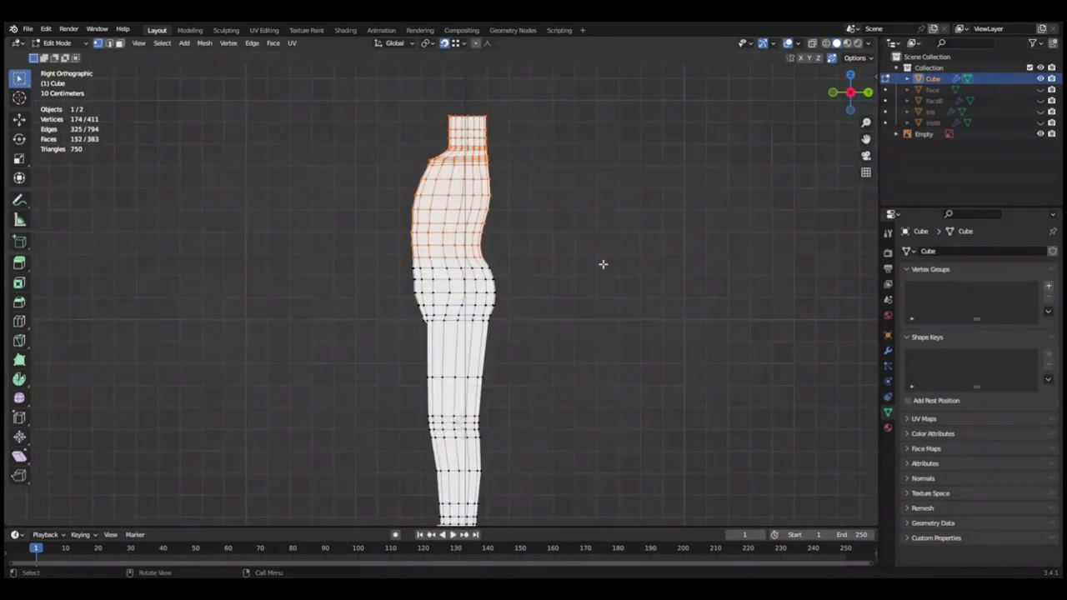
key("ctrl+KP_Add")
key("KP_1")
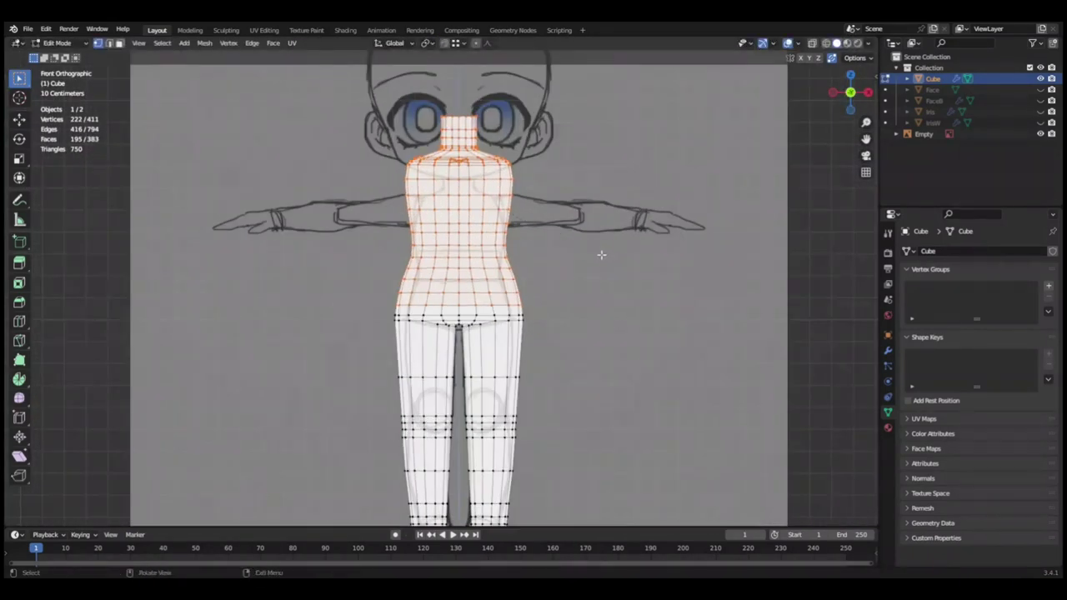
Set the pivot to Individual Origins and reduce the selection to the neck.
left_click(457, 79)
scroll(667, 226, "down", 1)
scroll(667, 226, "up", 1)
key("KP_3")
key("ctrl+s")
key("KP_1")
key("ctrl+z")
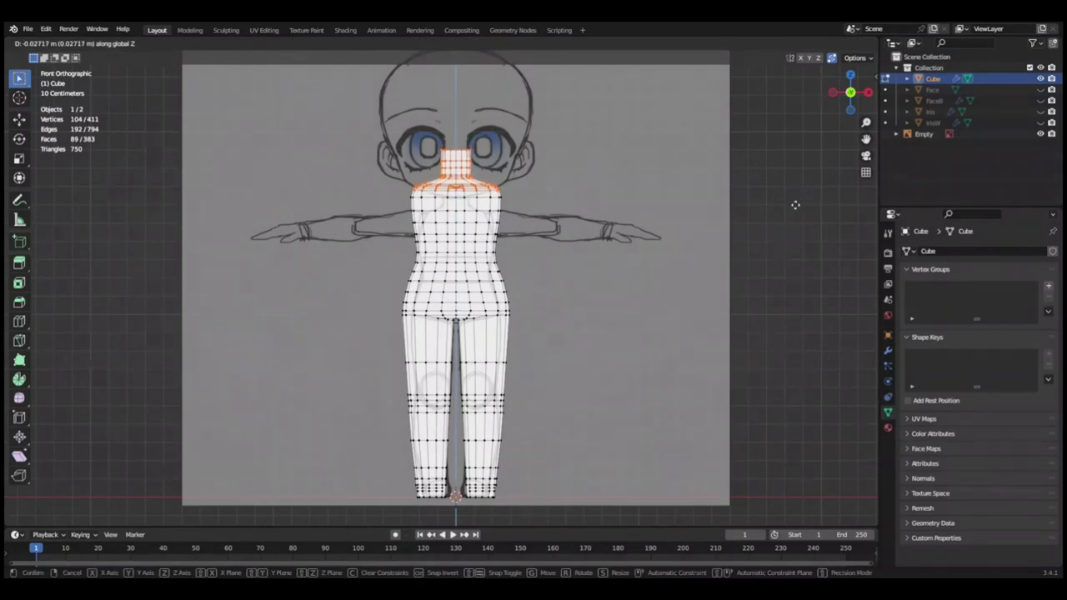
left_click(792, 206)
key("ctrl+s")
Lower the neck 0.015 m along Z in the side view, then save.
key("KP_3")
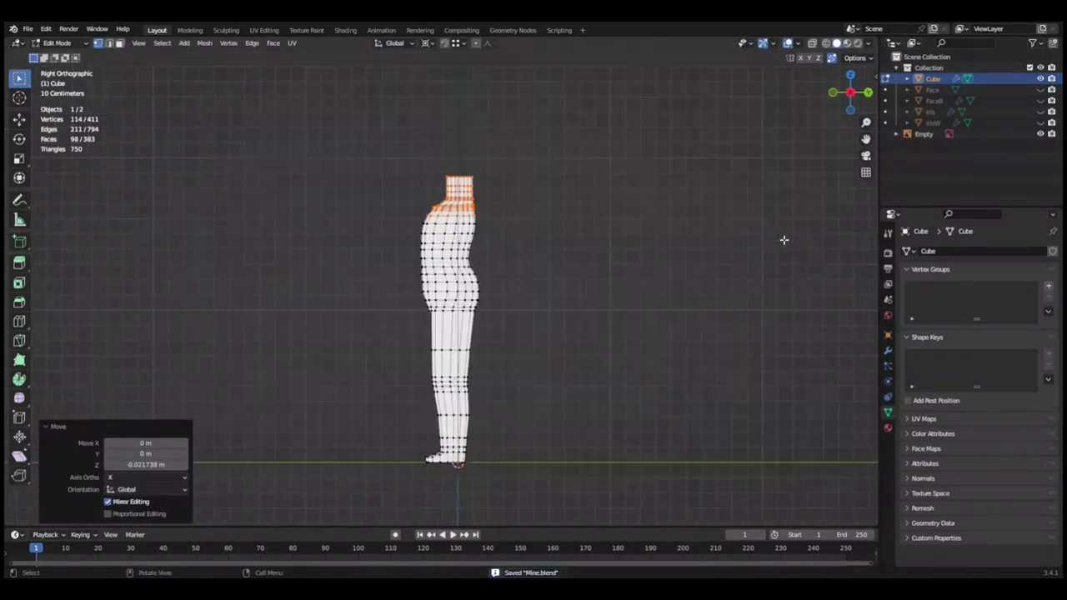
key("g")
key("z")
left_click(680, 230)
key("ctrl+KP_Add")
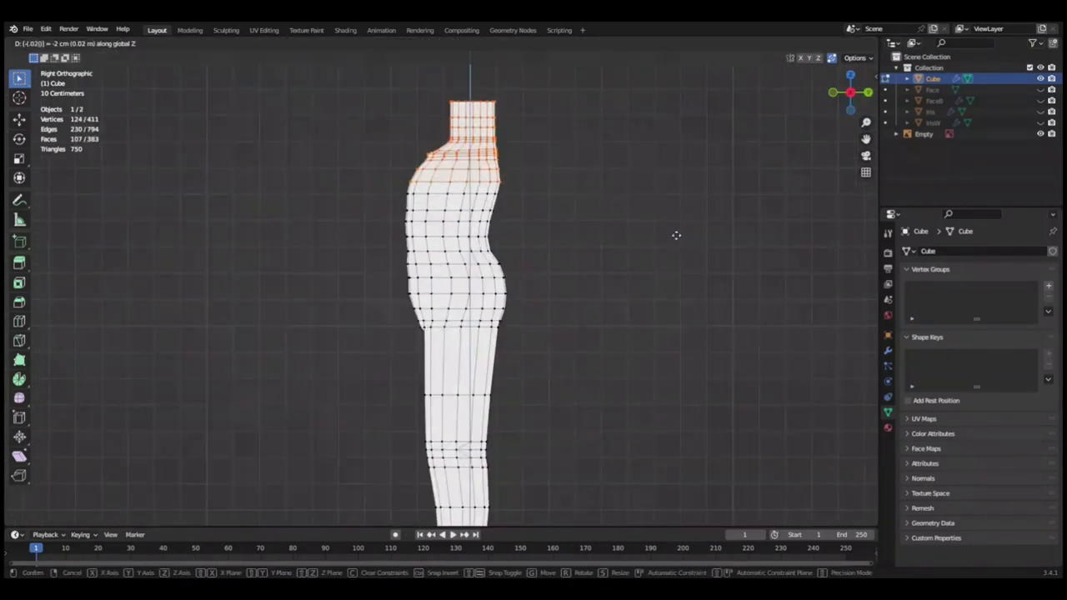
left_click(675, 233)
right_click(626, 201)
scroll(484, 226, "down", 2)
key("minus")
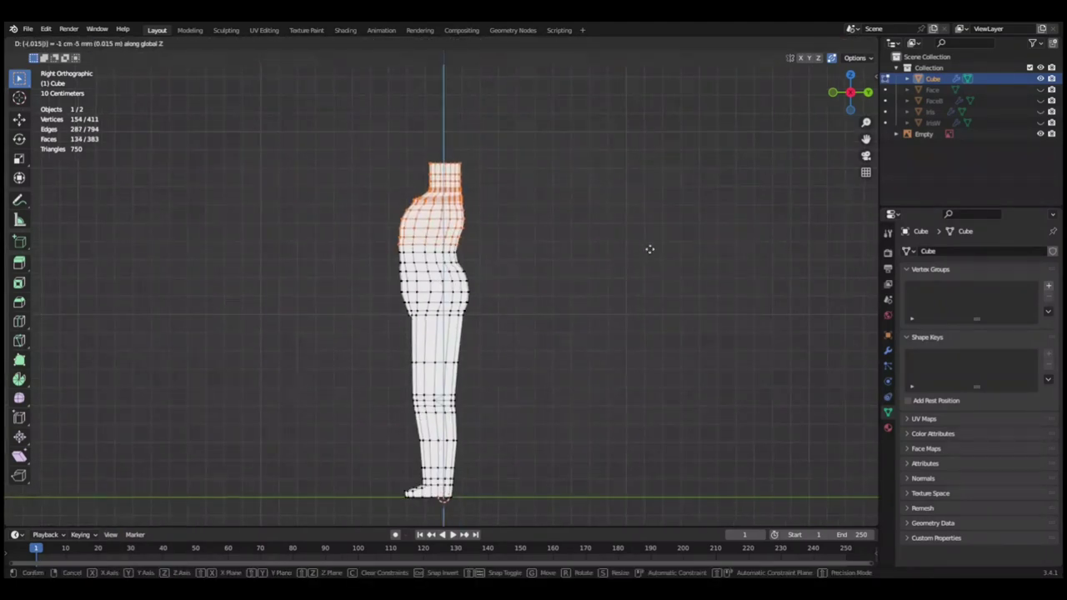
key("Return")
key("ctrl+s")
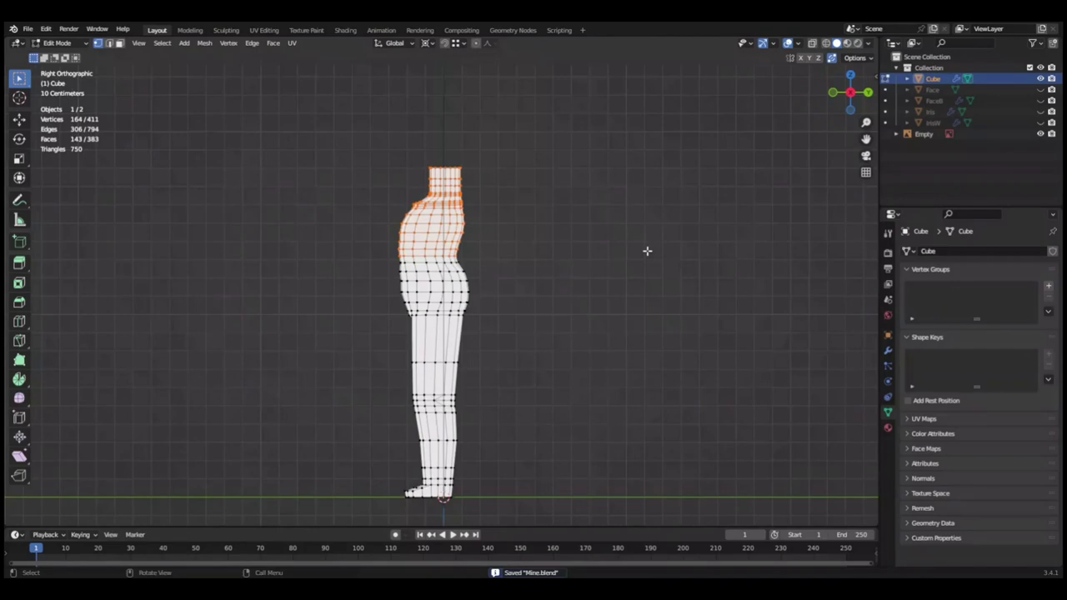
Grow the face selection down the torso and circle-deselect the knee faces.
scroll(642, 250, "up", 2)
key("ctrl+KP_Add")
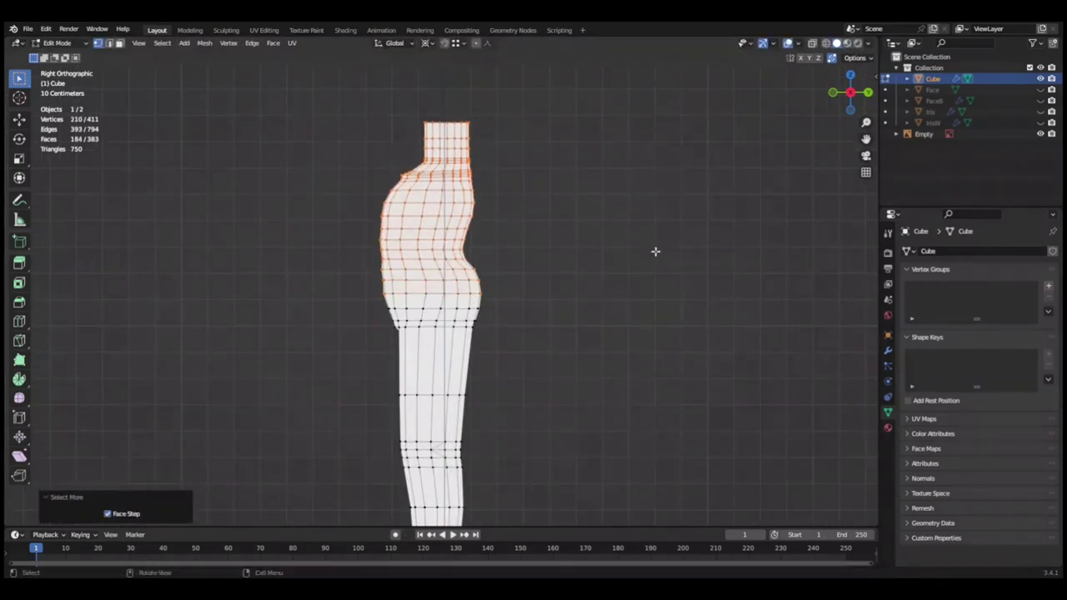
key("KP_1")
scroll(648, 281, "up", 2)
key("ctrl+KP_Add")
scroll(634, 417, "down", 1)
key("c")
middle_click(452, 419)
key("Escape")
scroll(590, 374, "up", 2)
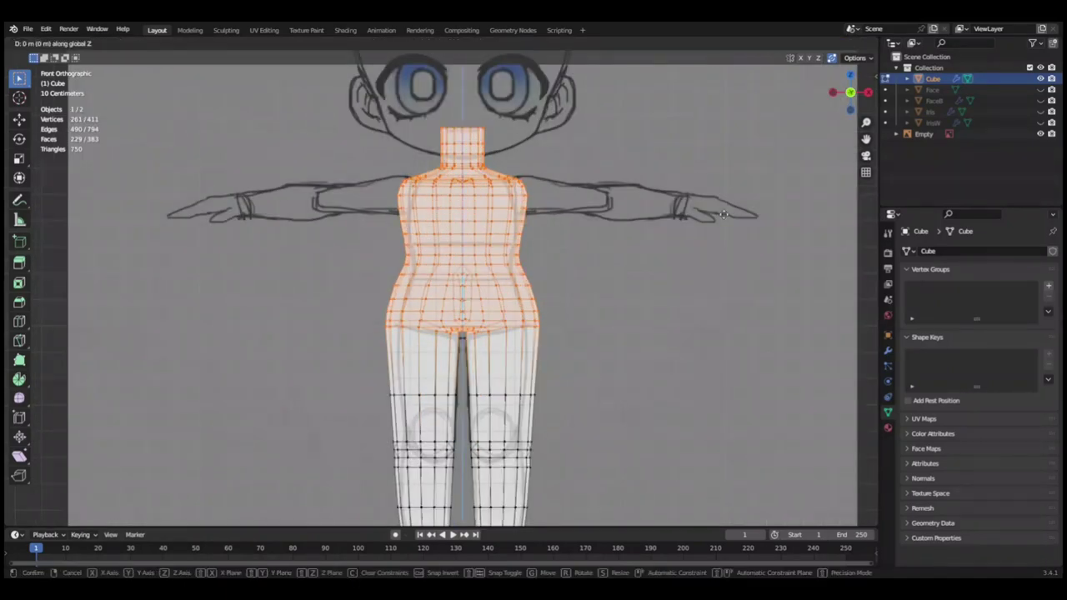
Confirm the torso move, save, and shrink the torso selection.
left_click(724, 215)
scroll(658, 337, "down", 2)
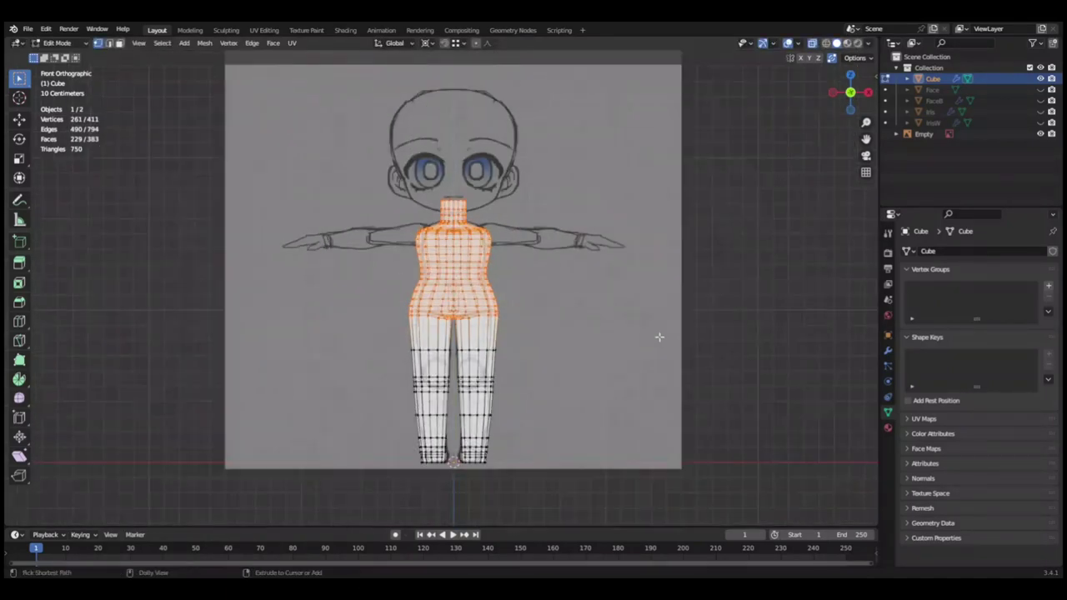
key("KP_3")
key("ctrl+s")
scroll(659, 336, "up", 2)
scroll(624, 312, "up", 1)
key("ctrl+KP_Subtract")
key("KP_1")
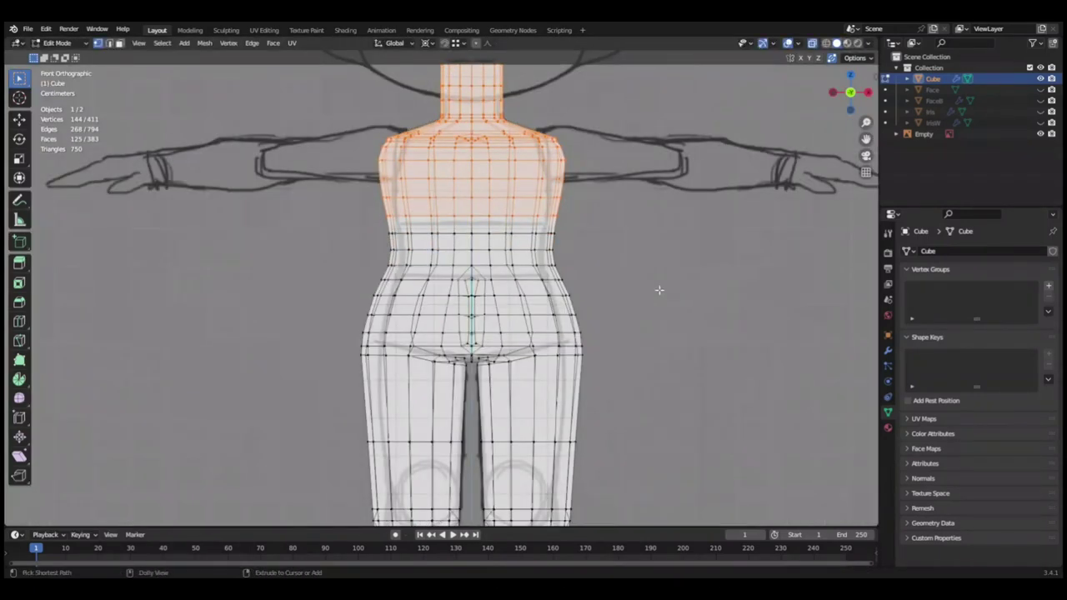
key("KP_3")
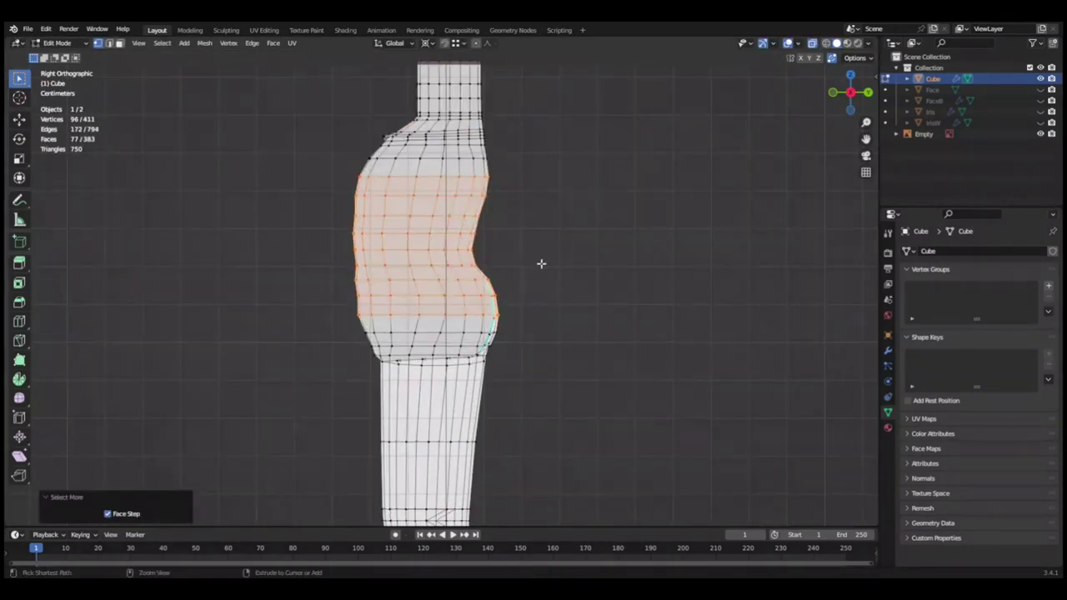
left_click(594, 240)
Thin the torso front-to-back along Y (0.9, then 0.98), and save.
key("s")
key("y")
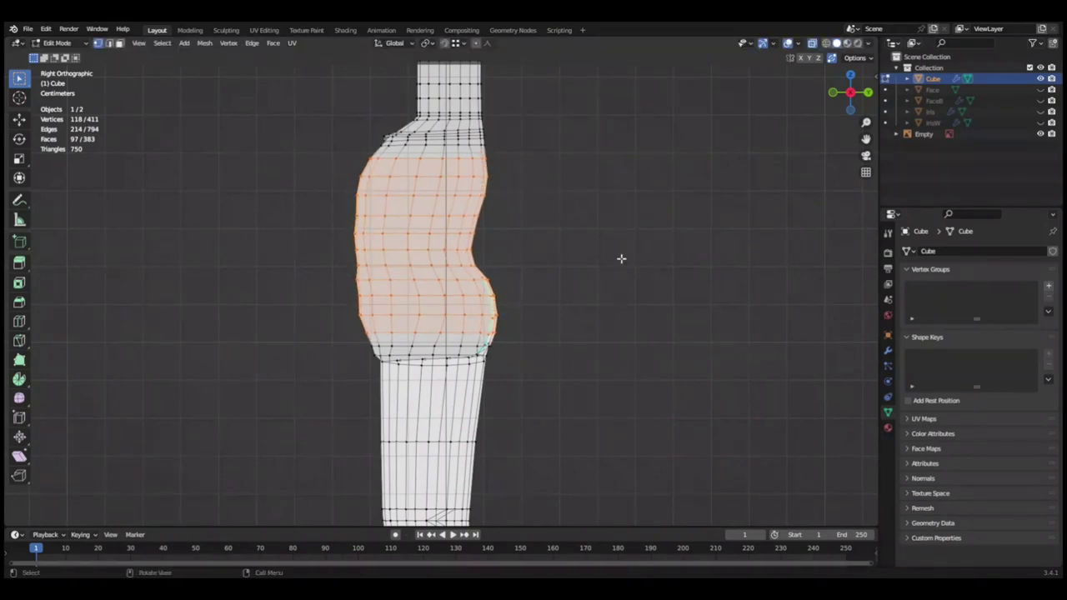
type(".9")
key("Return")
type("sy.98")
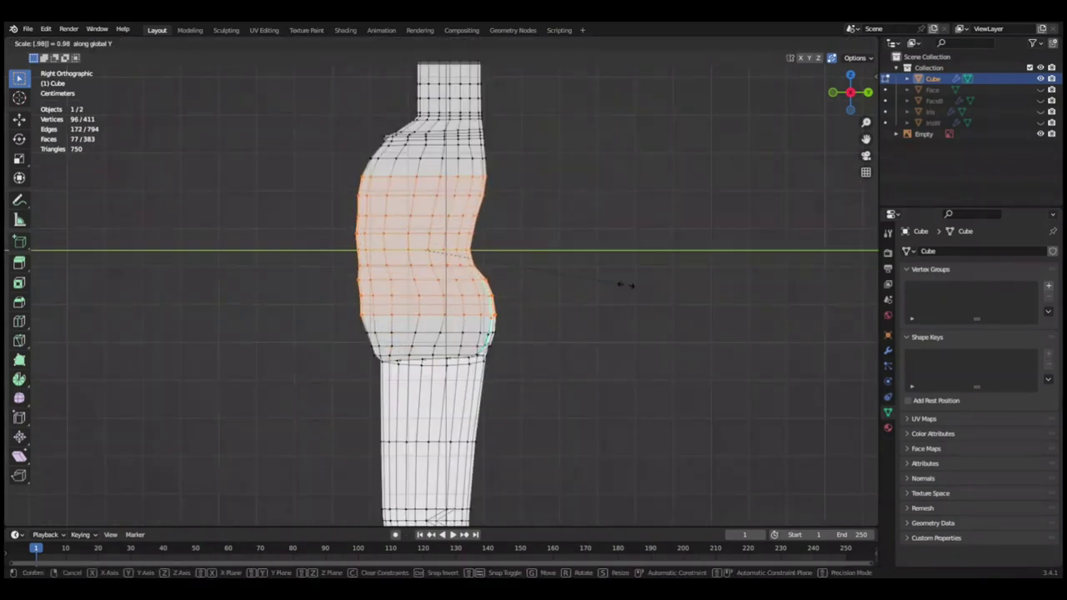
scroll(608, 280, "down", 1)
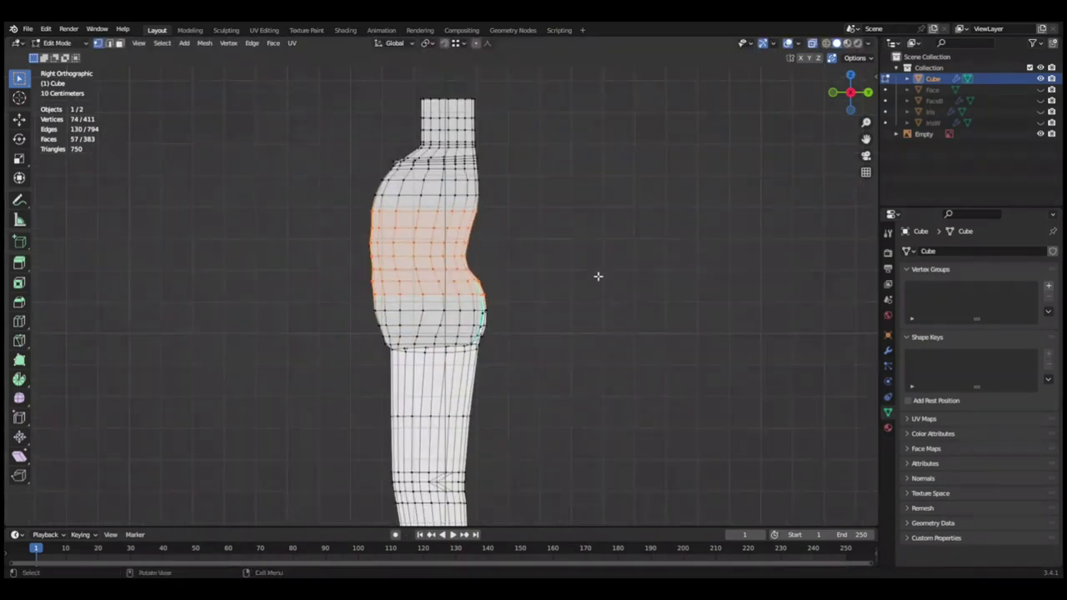
left_click(627, 225)
scroll(615, 238, "down", 1)
key("ctrl+s")
Narrow the torso to 0.94 along X and shift it with an exact X offset.
key("KP_1")
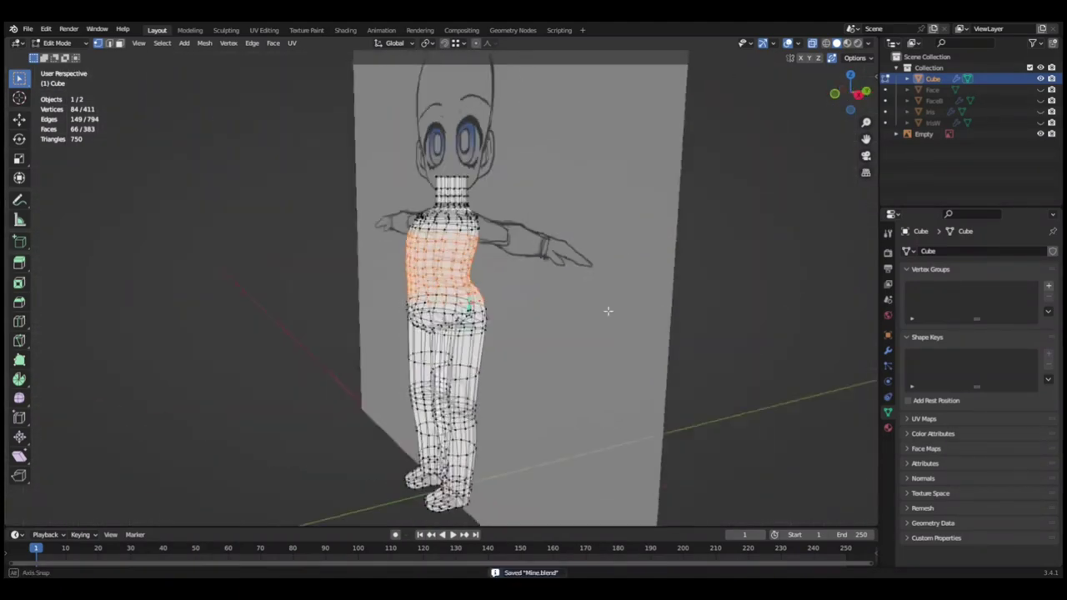
left_click(696, 285)
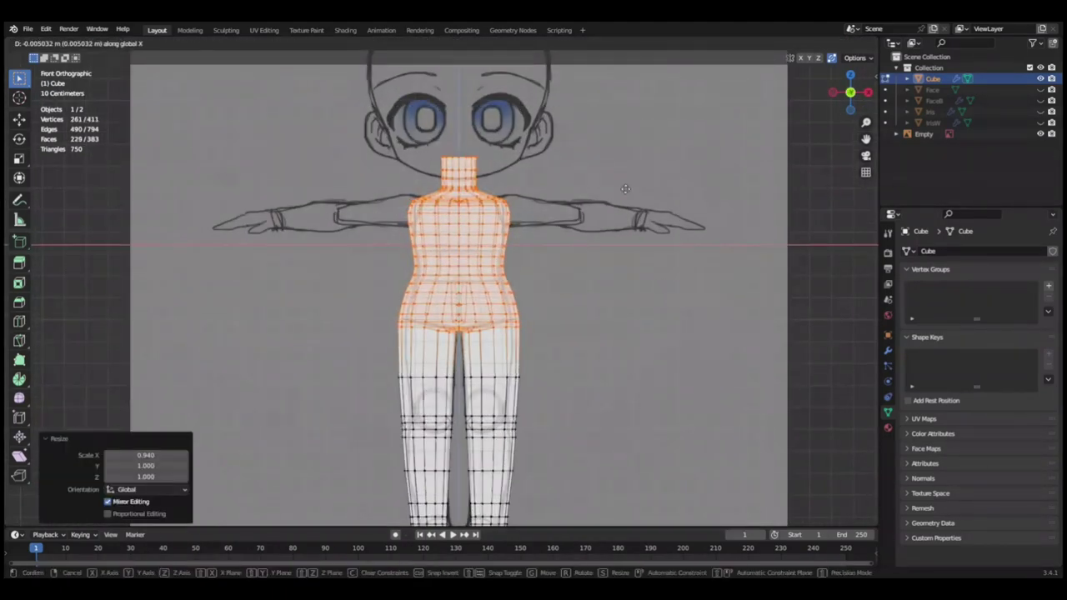
scroll(700, 319, "up", 3)
key("g")
key("x")
left_click(700, 318)
double_click(154, 435)
key("Return")
scroll(550, 336, "down", 3)
Select the whole body mesh and slightly scale its width along X.
left_click_drag(381, 357, 564, 500)
scroll(564, 416, "up", 2)
scroll(558, 333, "down", 3)
key("a")
middle_click_drag(600, 300, 583, 376)
scroll(584, 376, "down", 3)
key("s")
key("x")
left_click(599, 275)
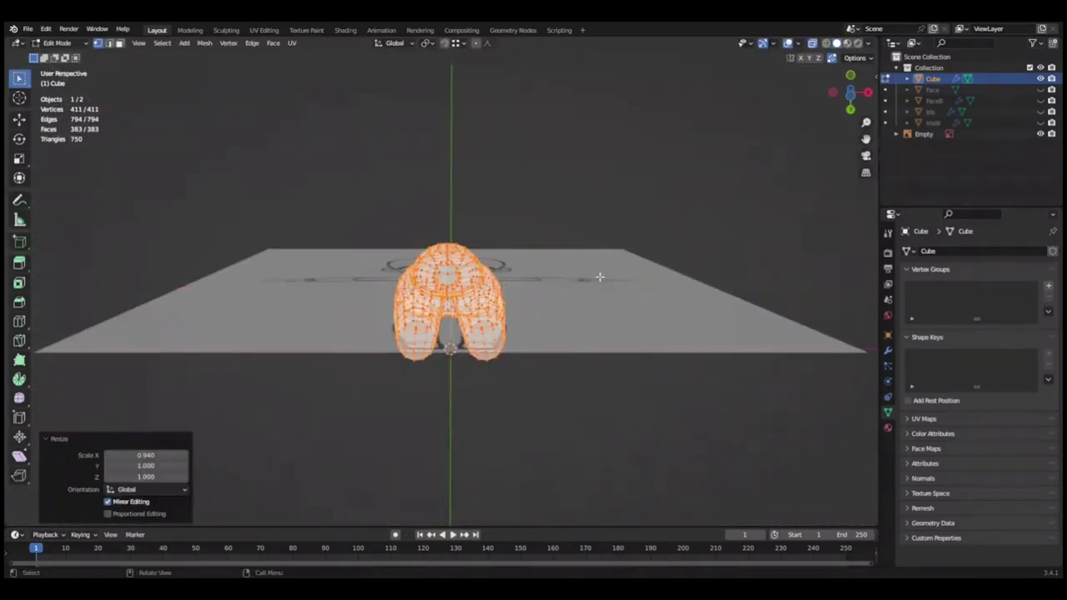
key("KP_1")
scroll(615, 269, "up", 3)
scroll(776, 295, "up", 2)
Nudge the selected mesh along X, deselect everything and save Mine.blend.
key("g")
key("x")
left_click(777, 296)
scroll(726, 293, "down", 3)
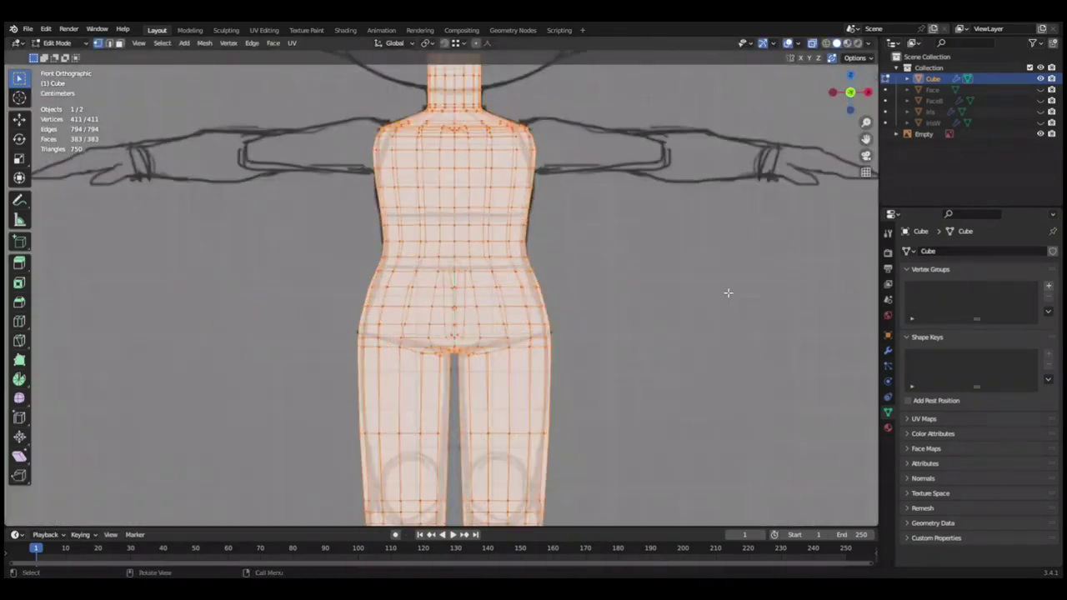
scroll(575, 374, "down", 2)
key("alt+a")
middle_click_drag(575, 374, 748, 333)
key("ctrl+s")
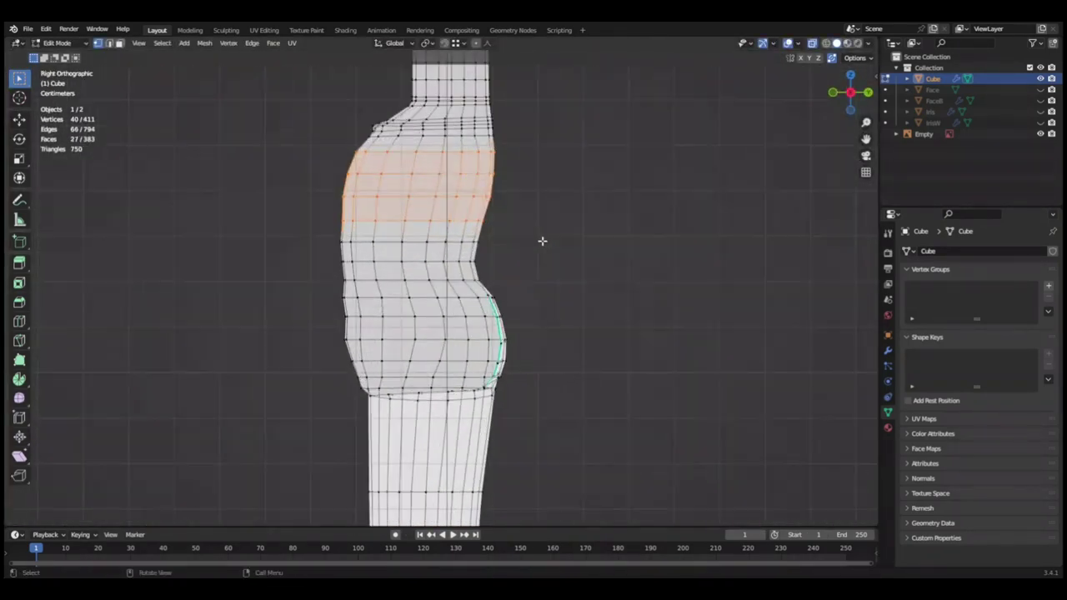
Rescale the selected torso vertices slightly, return to the side view and save.
key("s")
left_click(602, 274)
mouse_move(603, 274)
middle_mouse_down()
mouse_move(752, 283)
mouse_move(631, 286)
middle_mouse_up()
key("KP_3")
scroll(631, 286, "up", 3)
key("ctrl+s")
Box-select the front belly vertices in side view and push them to reshape the belly.
key("b")
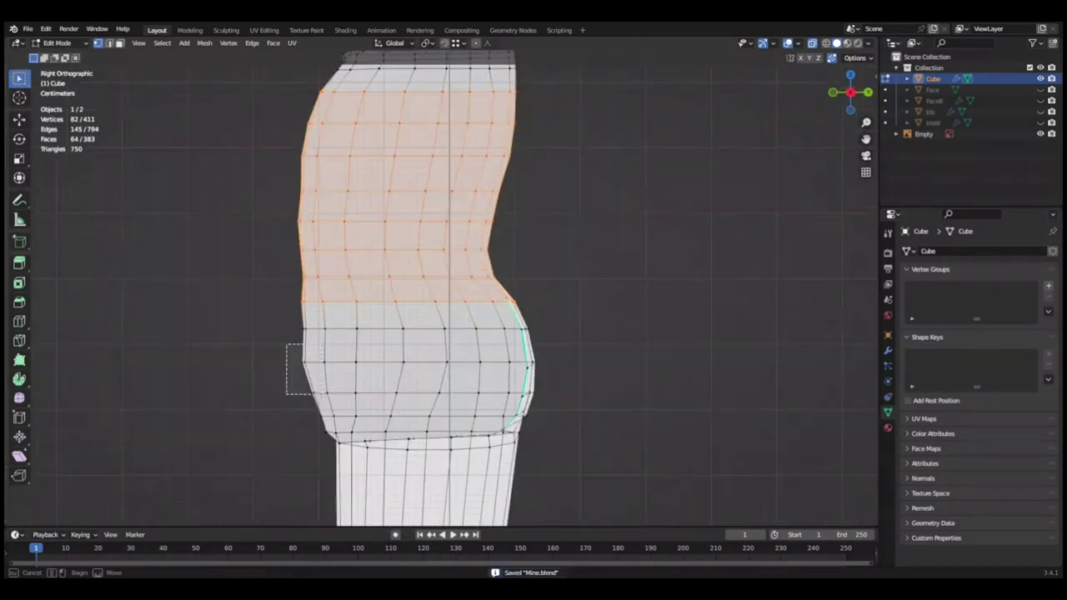
left_click_drag(286, 298, 320, 408)
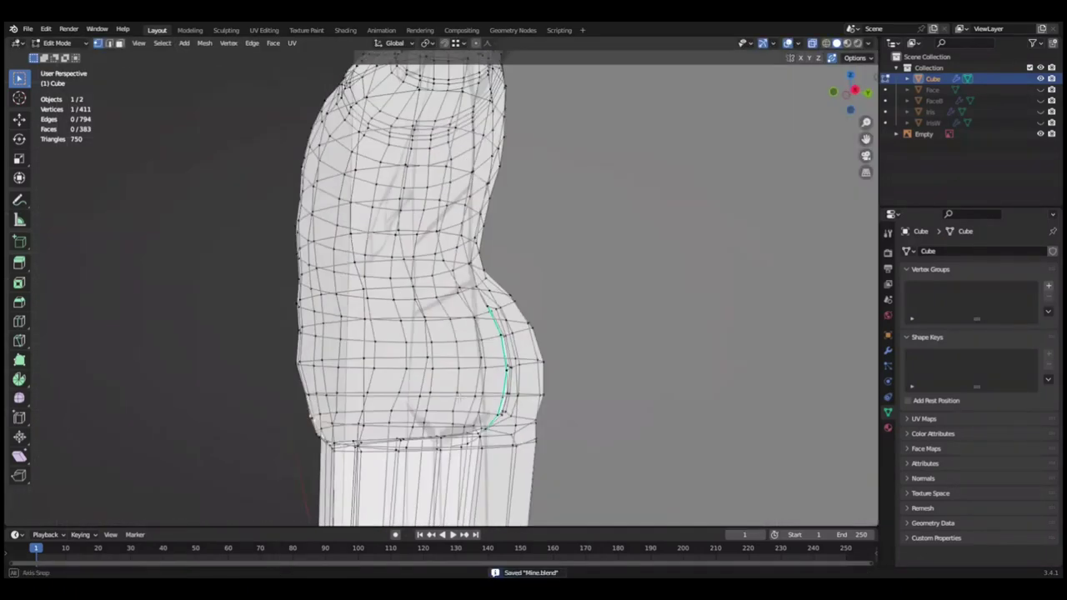
scroll(716, 349, "down", 1)
key("ctrl+s")
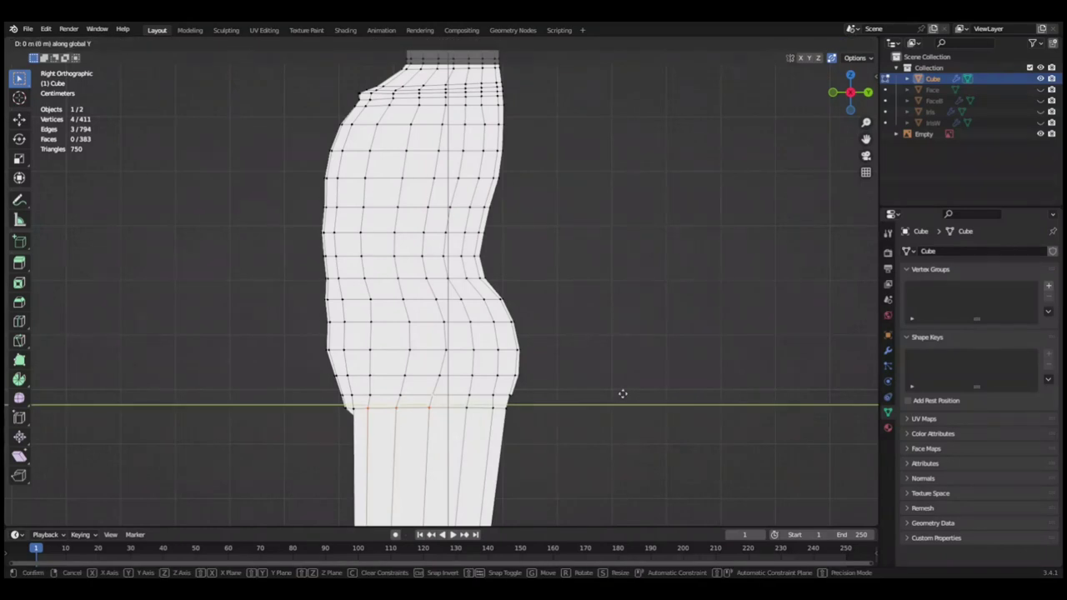
left_click(622, 393)
mouse_move(624, 395)
middle_mouse_down()
mouse_move(767, 389)
mouse_move(667, 393)
middle_mouse_up()
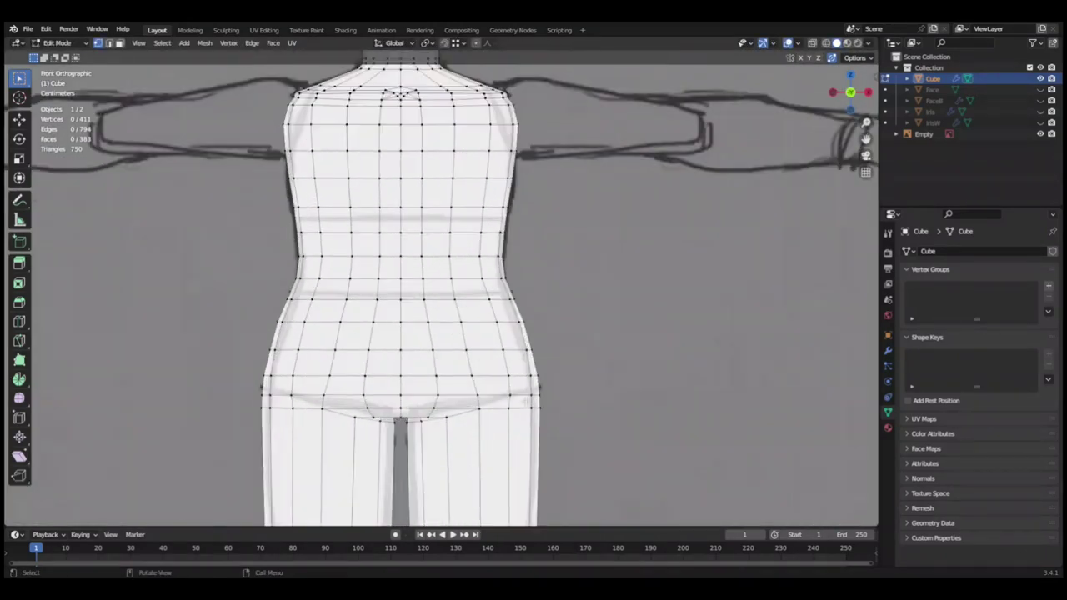
scroll(442, 292, "up", 2)
mouse_move(633, 334)
middle_mouse_down()
mouse_move(715, 329)
mouse_move(673, 328)
middle_mouse_up()
mouse_move(784, 340)
middle_mouse_down()
mouse_move(657, 350)
mouse_move(614, 341)
middle_mouse_up()
scroll(642, 325, "up", 2)
mouse_move(667, 303)
middle_mouse_down()
mouse_move(592, 329)
mouse_move(600, 298)
mouse_move(579, 321)
mouse_move(525, 298)
middle_mouse_up()
Move more front-edge vertices along Y to round the buttock curve at the hips.
left_click(514, 298, "shift")
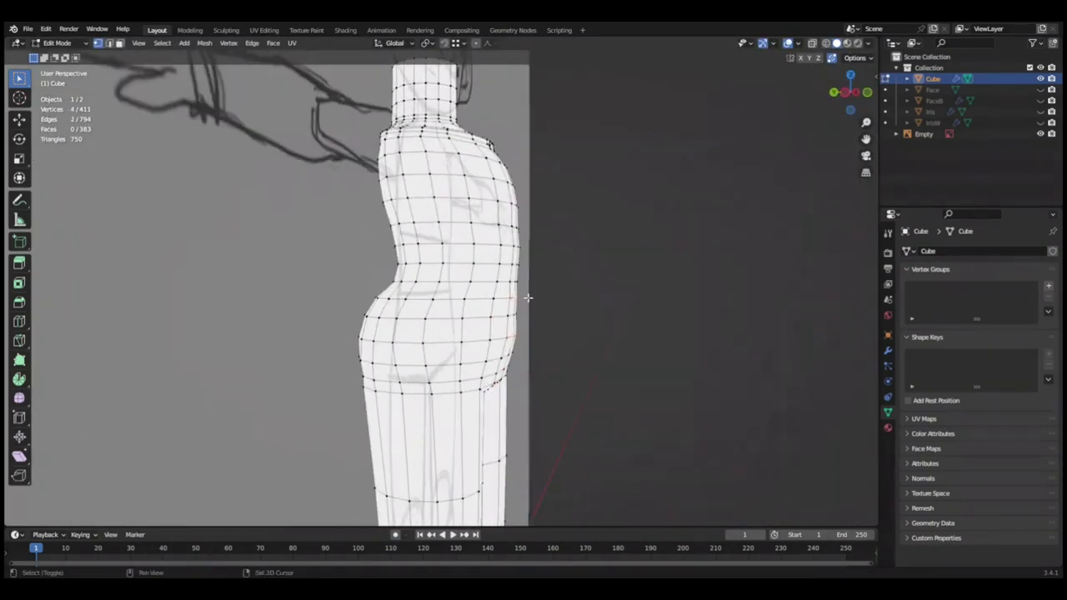
key("KP_3")
key("g")
key("y")
left_click(305, 277, "ctrl")
mouse_move(735, 344)
middle_mouse_down()
mouse_move(719, 369)
mouse_move(583, 333)
middle_mouse_up()
key("KP_3")
left_click(351, 341)
scroll(678, 345, "up", 3)
middle_click_drag(678, 345, 550, 360)
Check the reshaped profile in side and front views and save Mine.blend again.
key("KP_3")
key("Tab")
scroll(681, 339, "down", 2)
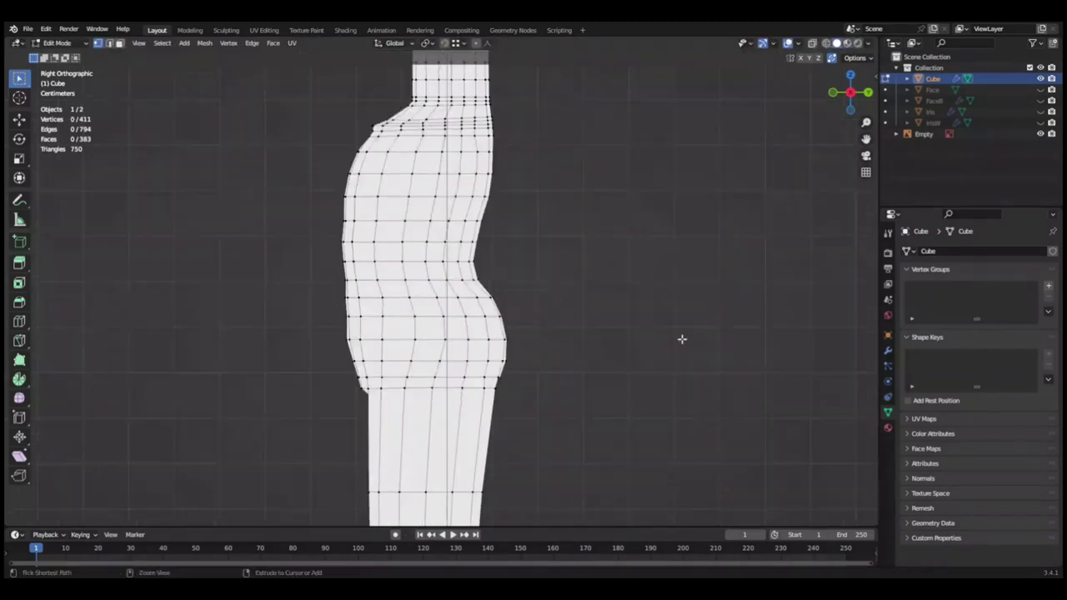
key("ctrl+s")
key("KP_1")
scroll(625, 333, "down", 3)
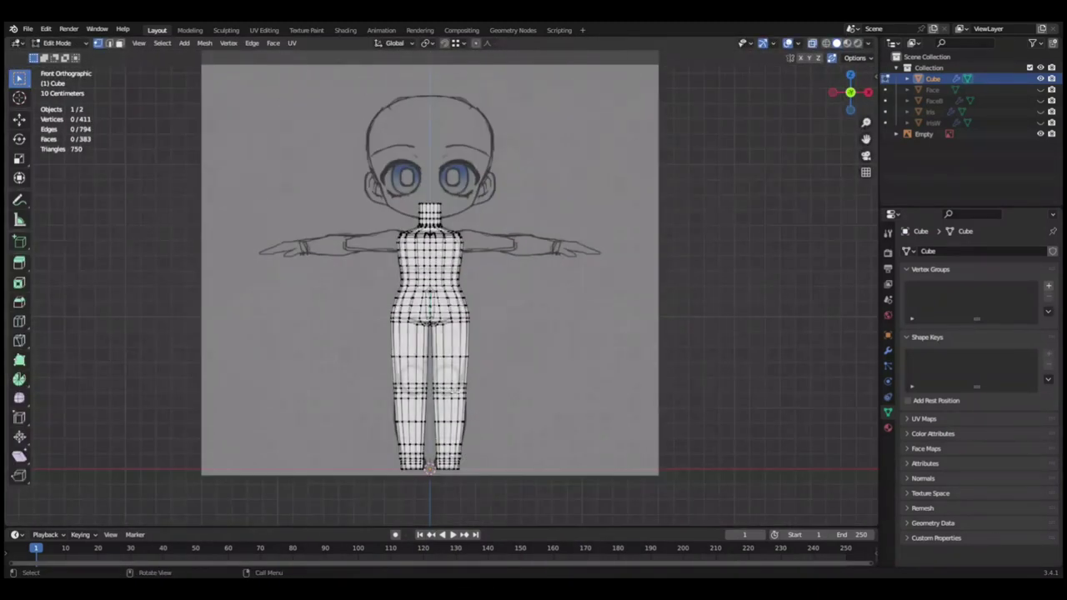
Scale the hips and legs along X to slim their width.
scroll(494, 482, "up", 4)
key("s")
key("x")
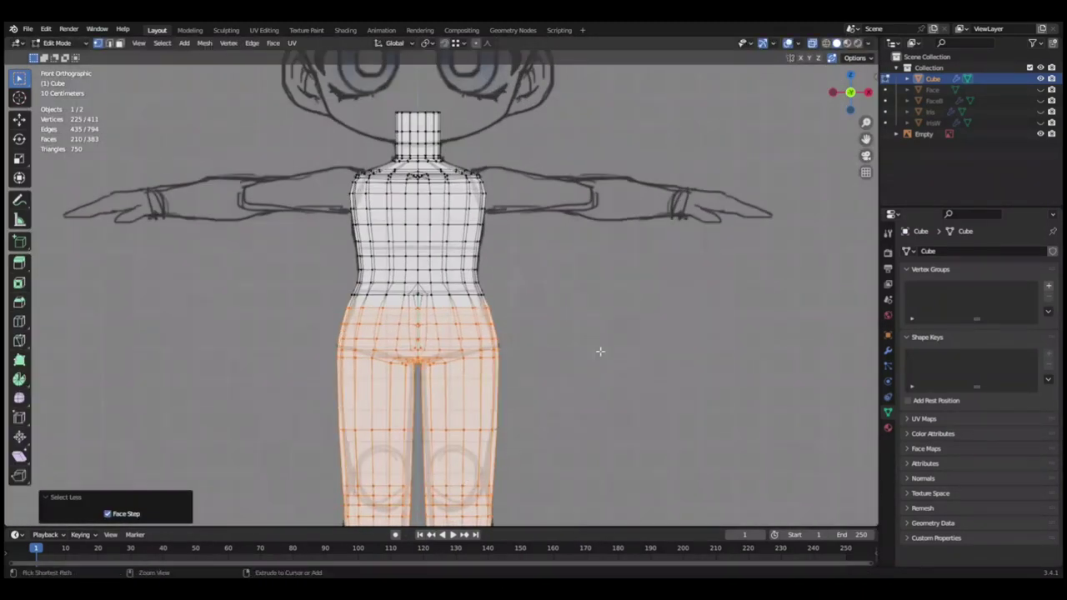
key("s")
key("x")
key("Return")
key("KP_3")
Move the leg selection along X in front view and save.
key("KP_1")
scroll(599, 341, "up", 3)
key("g")
key("x")
scroll(600, 341, "down", 5)
scroll(595, 345, "up", 5)
scroll(595, 345, "down", 6)
key("ctrl+s")
Select the whole mesh and inspect the body from side, top and orbited views.
key("KP_3")
key("a")
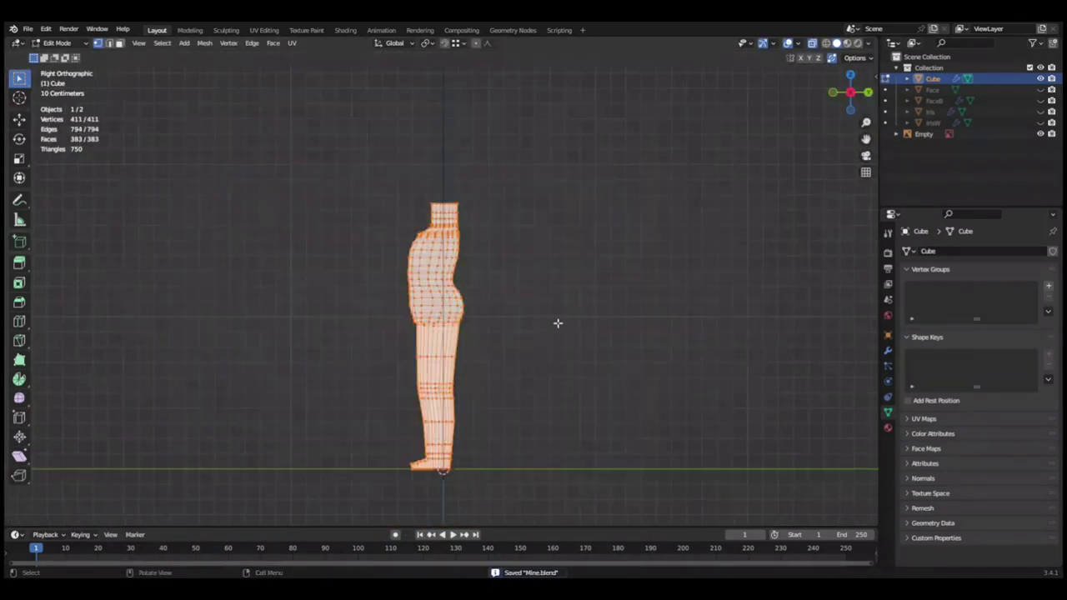
key("KP_7")
middle_click_drag(698, 389, 607, 258)
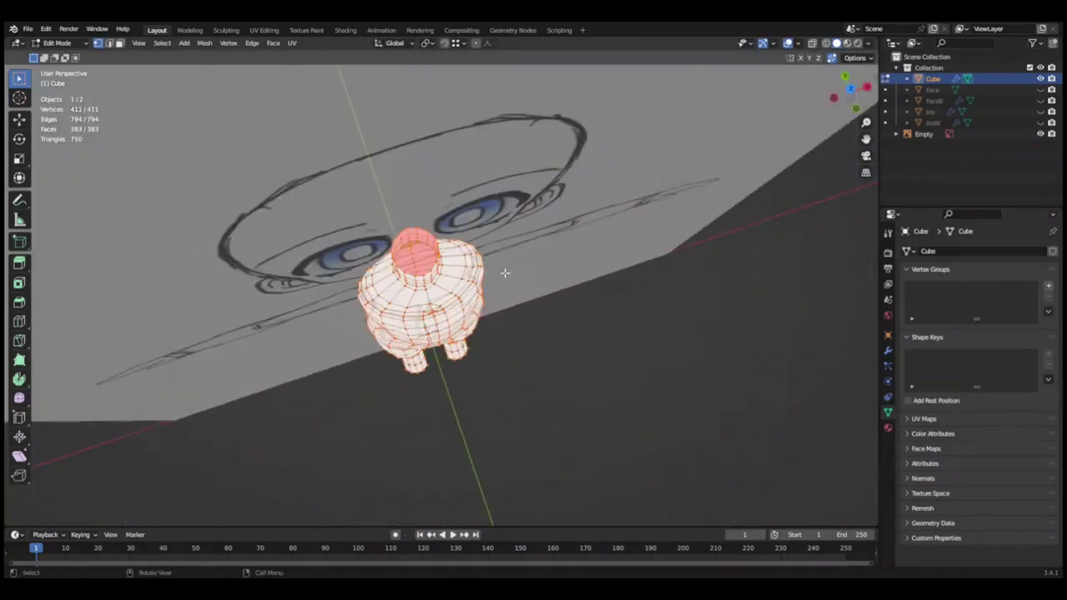
mouse_move(505, 273)
middle_mouse_down()
mouse_move(573, 309)
mouse_move(603, 284)
middle_mouse_up()
scroll(495, 398, "up", 5)
key("ctrl+s")
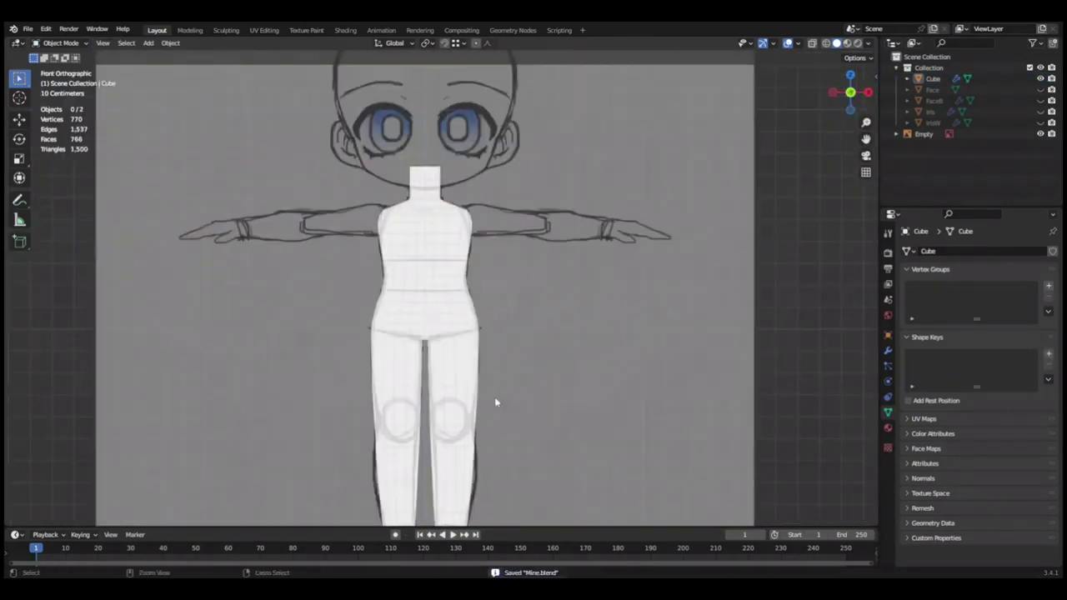
Circle-select the shin vertices of the lower legs.
key("ctrl+KP_Add")
key("g")
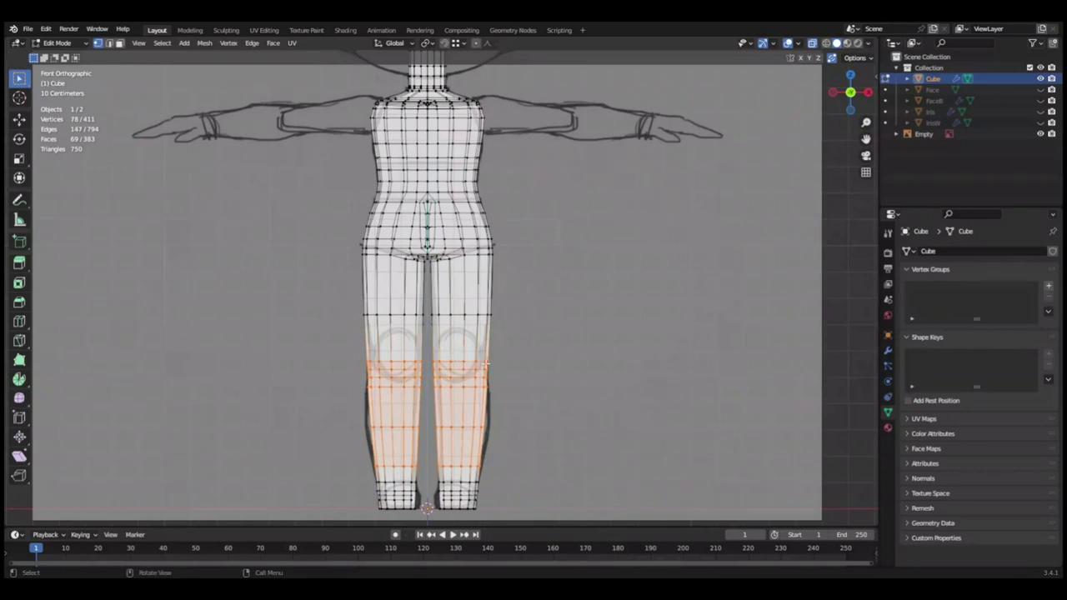
left_click_drag(482, 462, 581, 393)
scroll(564, 409, "up", 2)
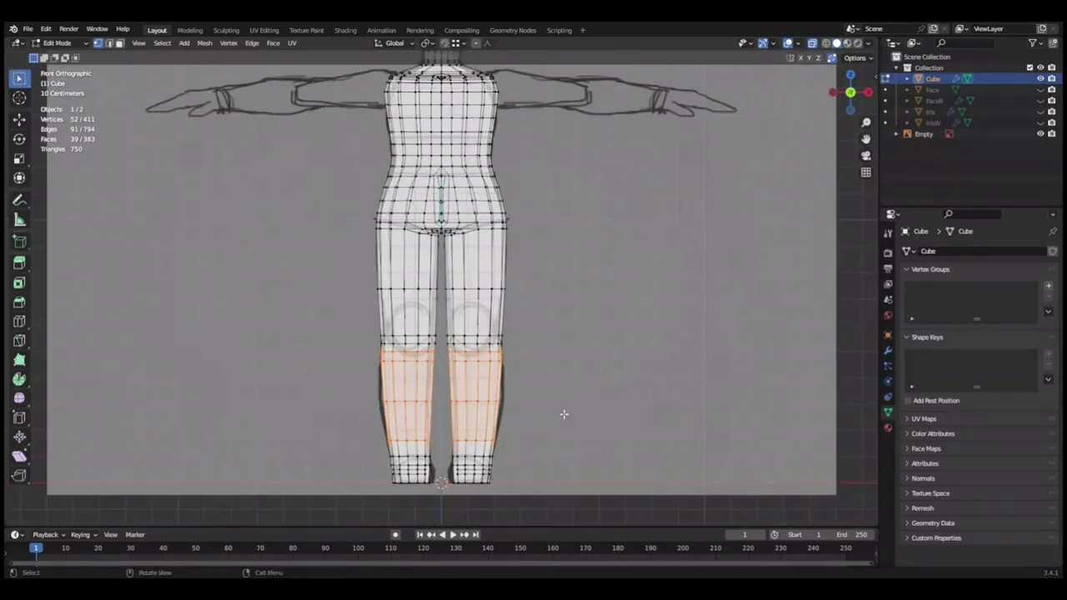
key("Escape")
Return to Object Mode and isolate the body, hiding the reference image empty.
key("Tab")
scroll(582, 391, "down", 3)
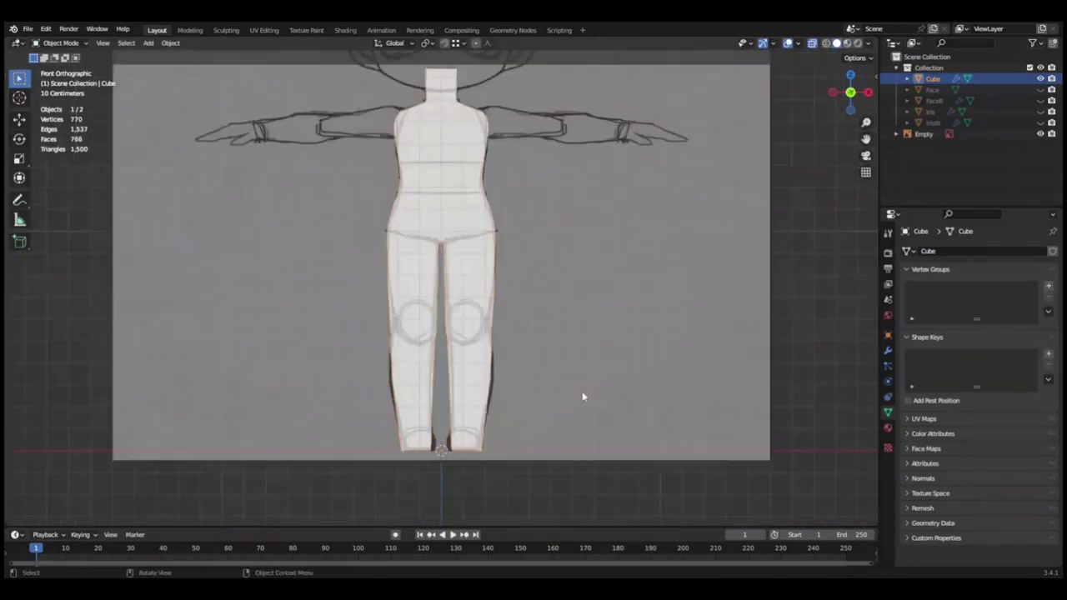
key("KP_Divide")
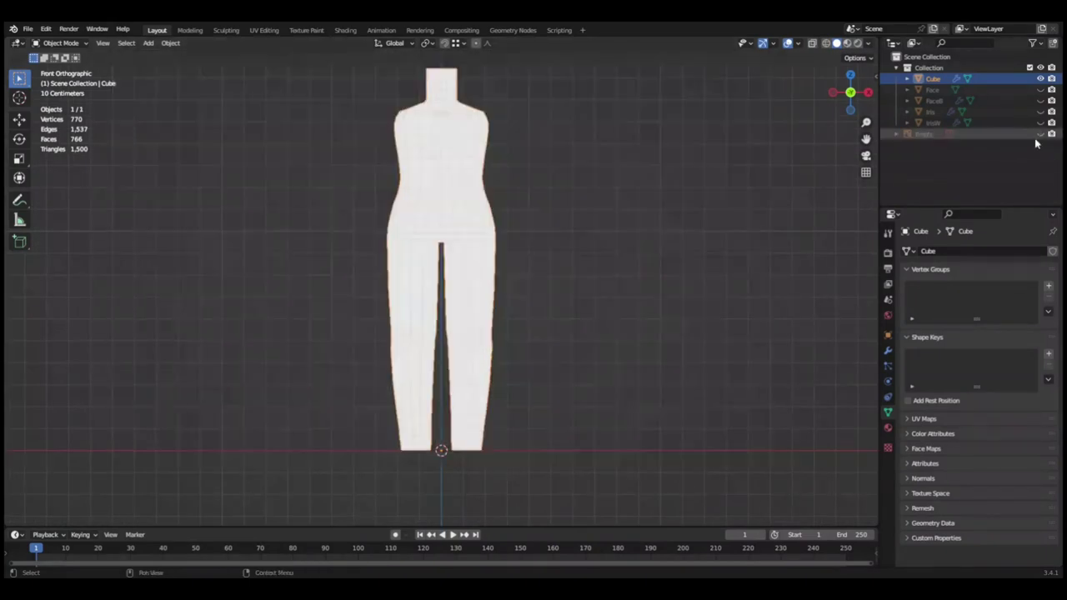
key("Tab")
scroll(550, 372, "up", 2)
scroll(631, 388, "down", 5)
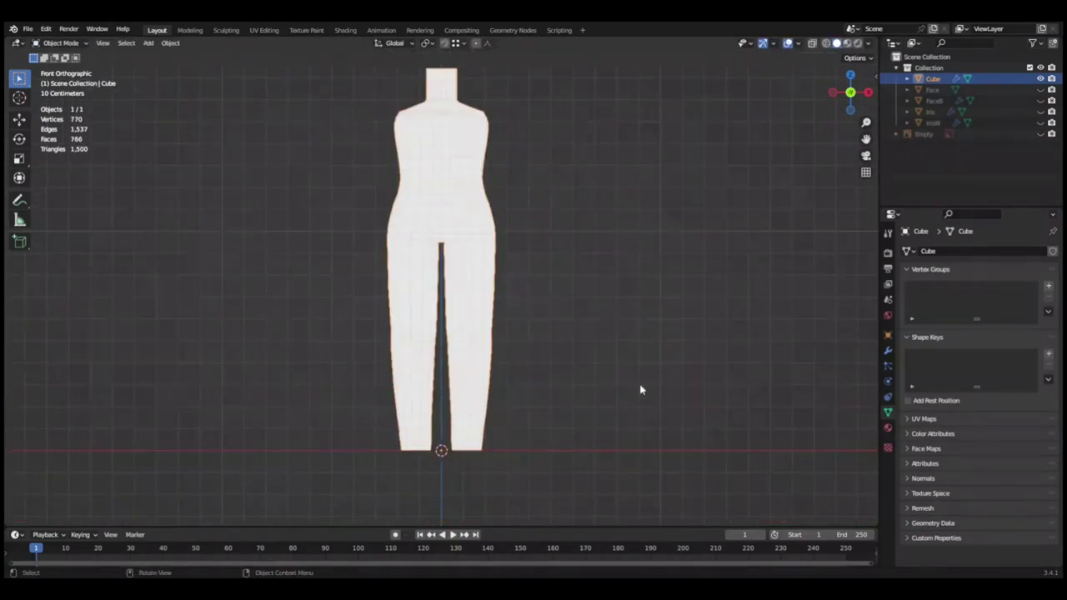
key("Tab")
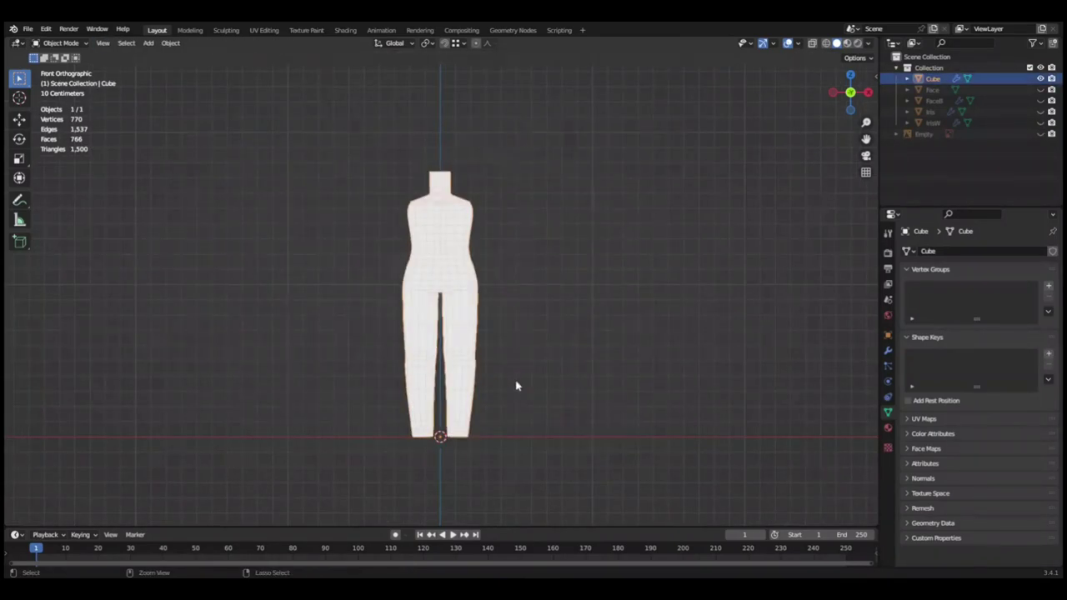
In Edit Mode front view, scale the selected leg loop to 1.025.
key("Tab")
mouse_move(612, 329)
middle_mouse_down()
mouse_move(543, 324)
mouse_move(569, 317)
middle_mouse_up()
key("KP_1")
key("s")
left_click(679, 322)
scroll(614, 364, "down", 2)
scroll(617, 363, "up", 2)
Shift the leg loop along X, save, and leave mesh editing.
key("g")
key("x")
left_click(617, 363)
scroll(621, 360, "down", 3)
key("ctrl+s")
middle_click_drag(626, 358, 713, 343)
key("Tab")
key("Tab")
Select the lower leg vertices with X-ray on and grow the selection up the leg.
scroll(433, 396, "up", 2)
scroll(506, 376, "down", 1)
left_click_drag(418, 382, 537, 409)
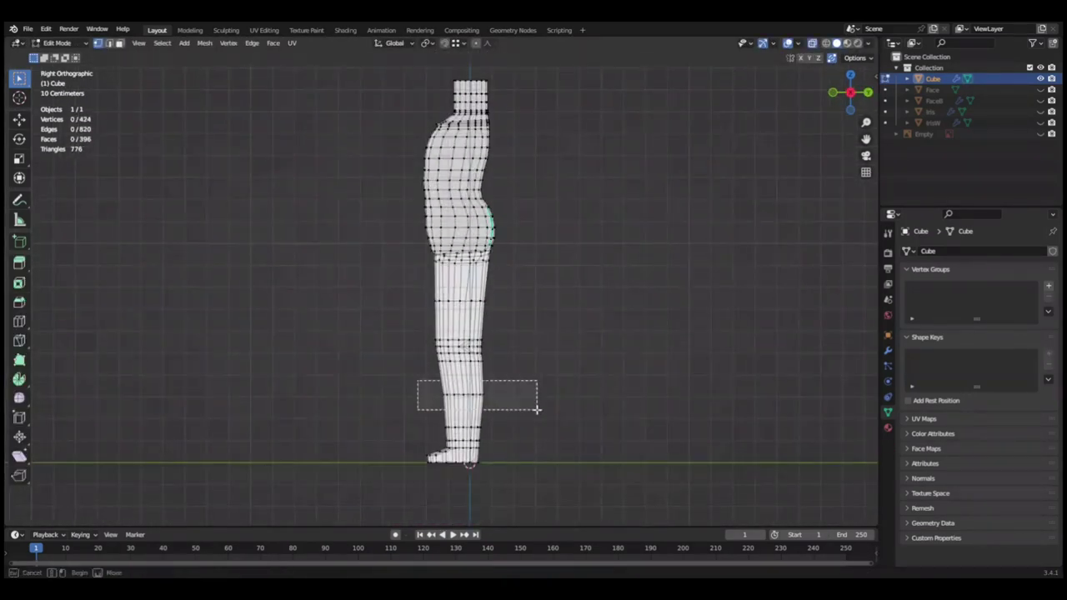
left_click(813, 46)
scroll(583, 462, "up", 1)
key("ctrl+KP_Add")
scroll(614, 426, "down", 1)
scroll(617, 413, "up", 1)
Scale the lower legs along Y to adjust their front-to-back depth.
key("s")
key("y")
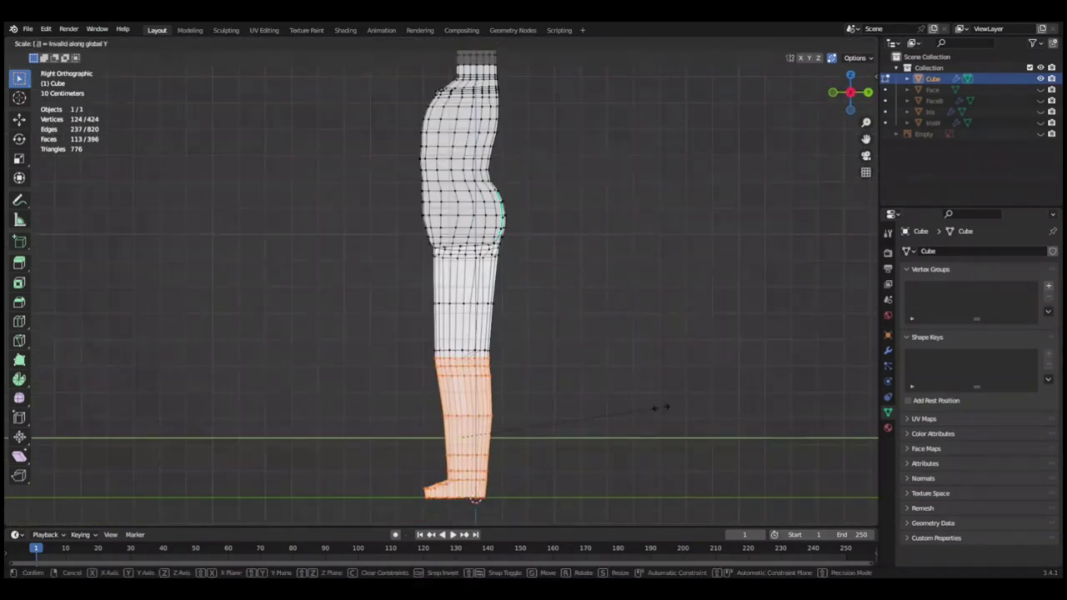
left_click(640, 401)
key("ctrl+KP_Add")
scroll(637, 400, "down", 3)
scroll(667, 350, "up", 3)
Switch to front view, deselect all vertices, save and stay in Edit Mode.
key("ctrl+s")
scroll(678, 328, "down", 2)
key("KP_1")
key("alt+a")
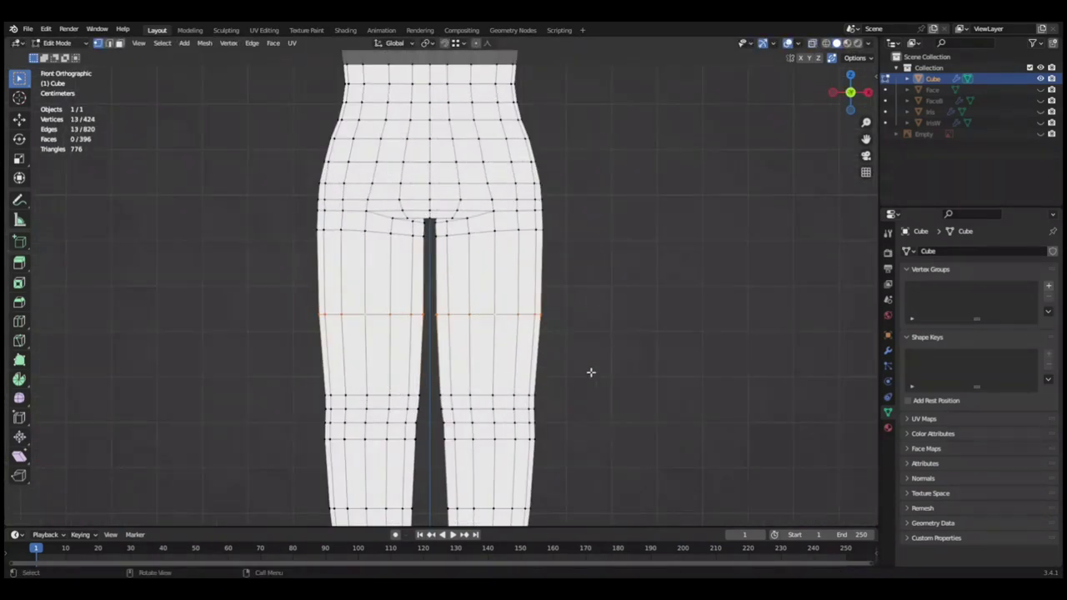
scroll(671, 387, "down", 3)
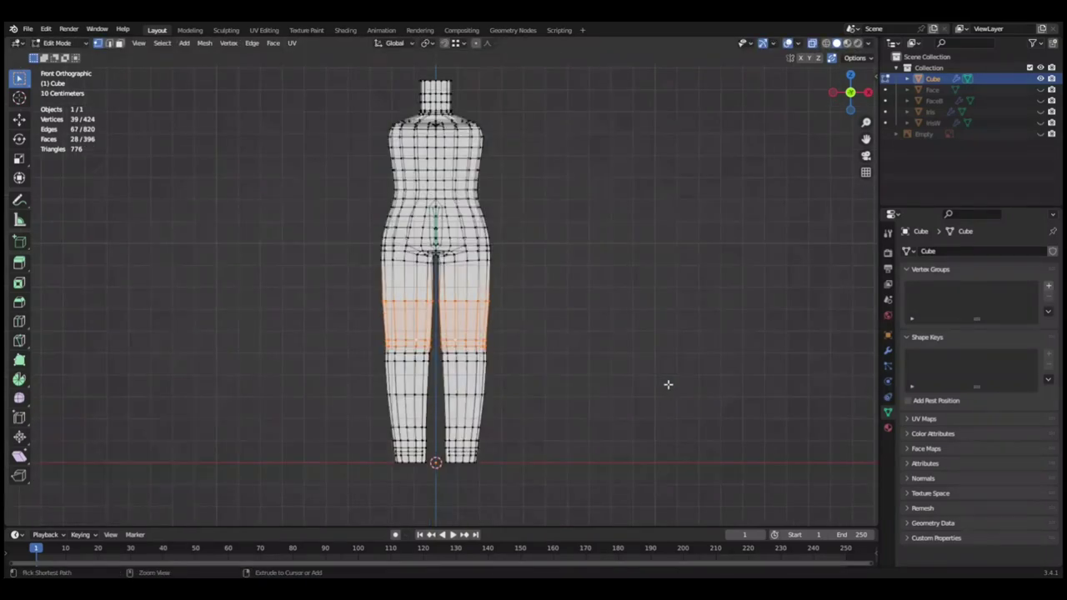
key("Tab")
key("Tab")
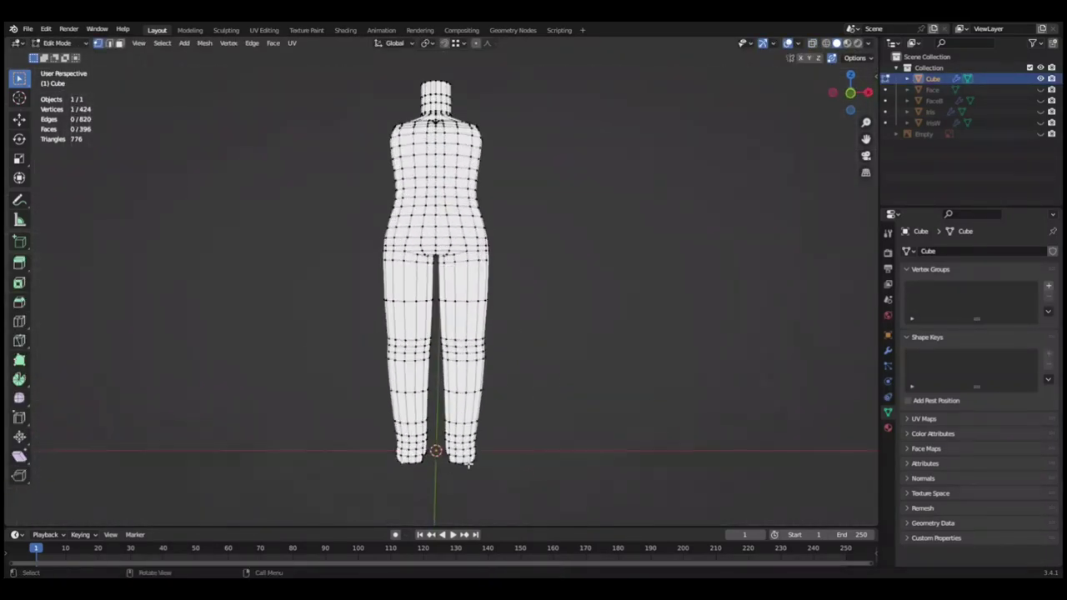
Switch to face selection and inspect the body's legs from the front and in edit mode.
left_click(119, 44)
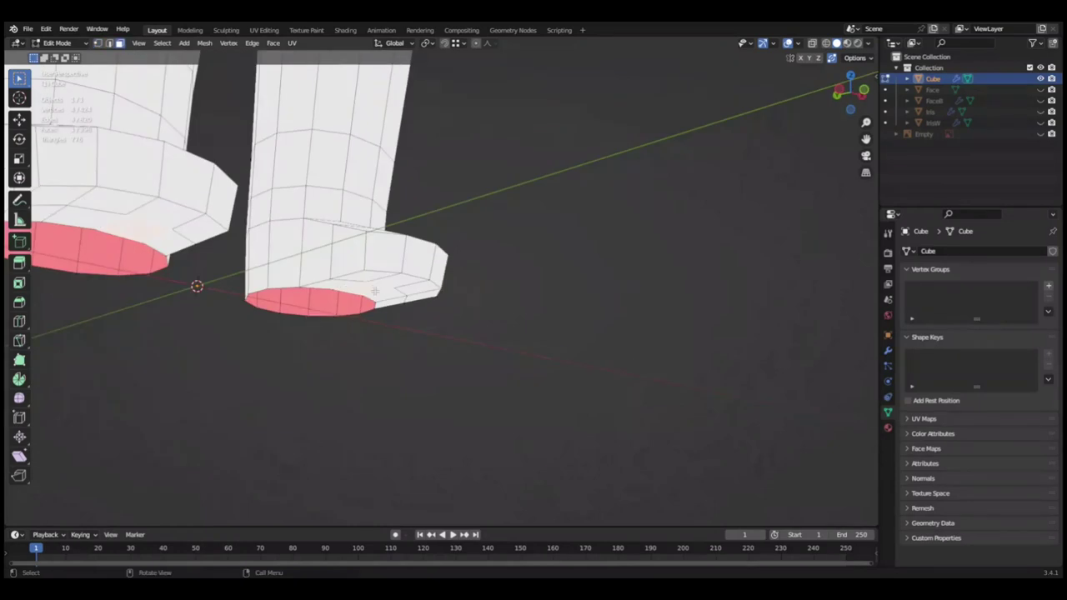
middle_click_drag(443, 289, 567, 245)
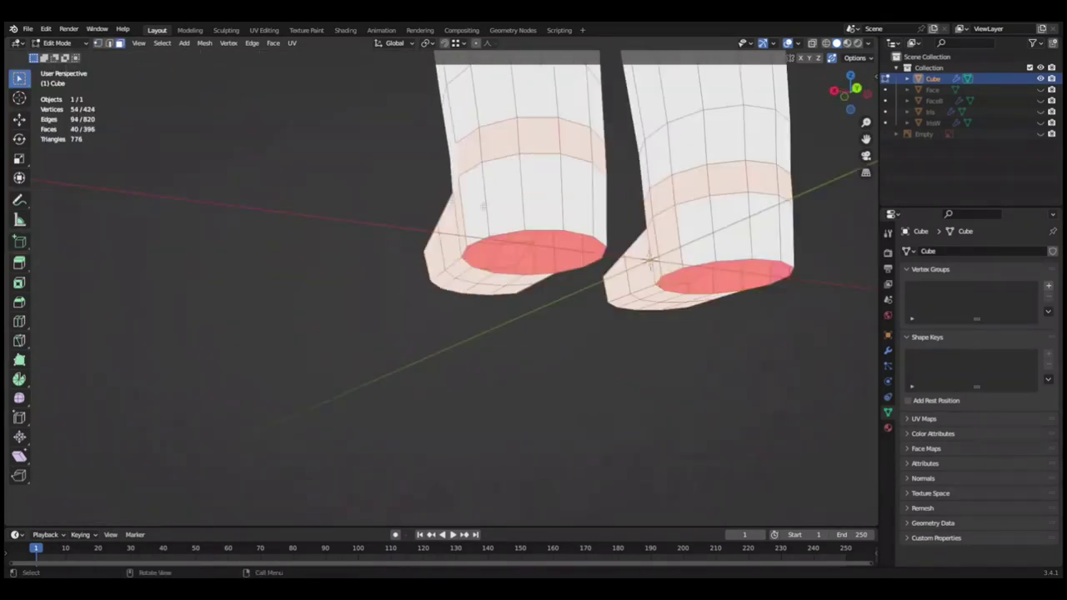
key("KP_1")
key("Tab")
scroll(577, 212, "down", 3)
key("Tab")
scroll(576, 212, "up", 2)
scroll(514, 203, "up", 2)
key("Tab")
scroll(560, 292, "down", 2)
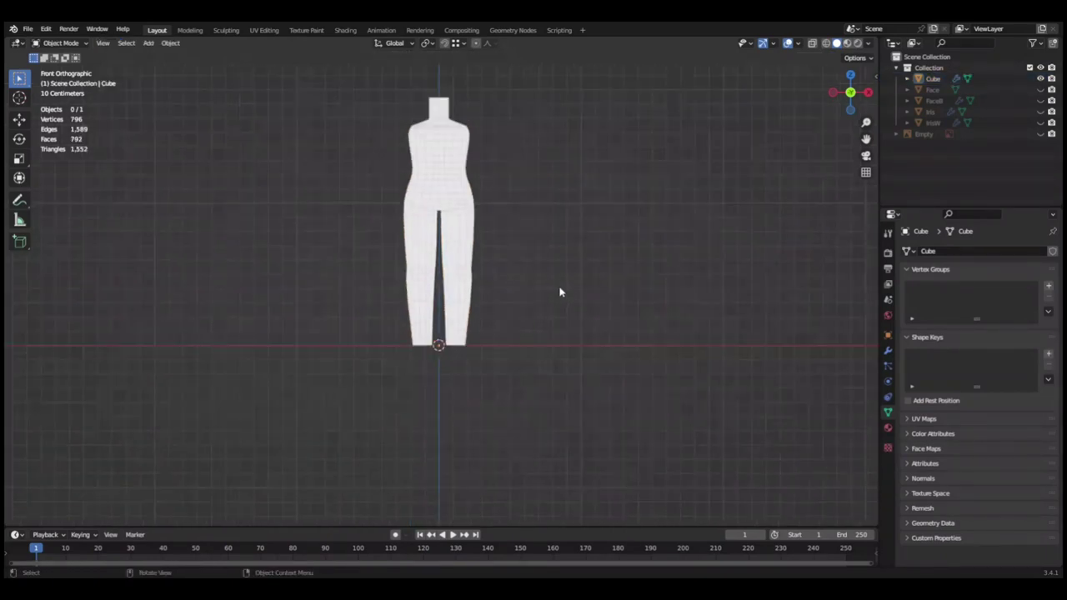
key("Tab")
scroll(553, 345, "up", 3)
mouse_move(519, 305)
middle_mouse_down()
mouse_move(514, 389)
mouse_move(640, 370)
mouse_move(376, 334)
middle_mouse_up()
Separate the lower legs into a new Cube.001 object, delete their bottom faces, and save.
key("p")
key("KP_3")
key("x")
left_click(640, 369)
key("x")
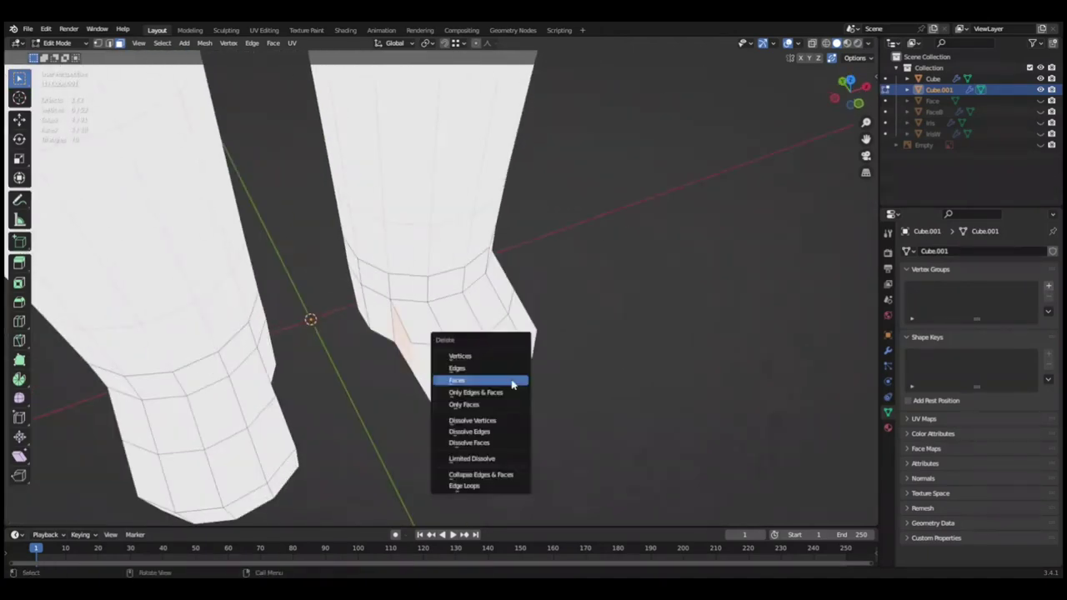
left_click(483, 381)
left_click(413, 341)
mouse_move(413, 341)
middle_mouse_down()
mouse_move(488, 345)
mouse_move(400, 332)
mouse_move(434, 250)
middle_mouse_up()
key("ctrl+s")
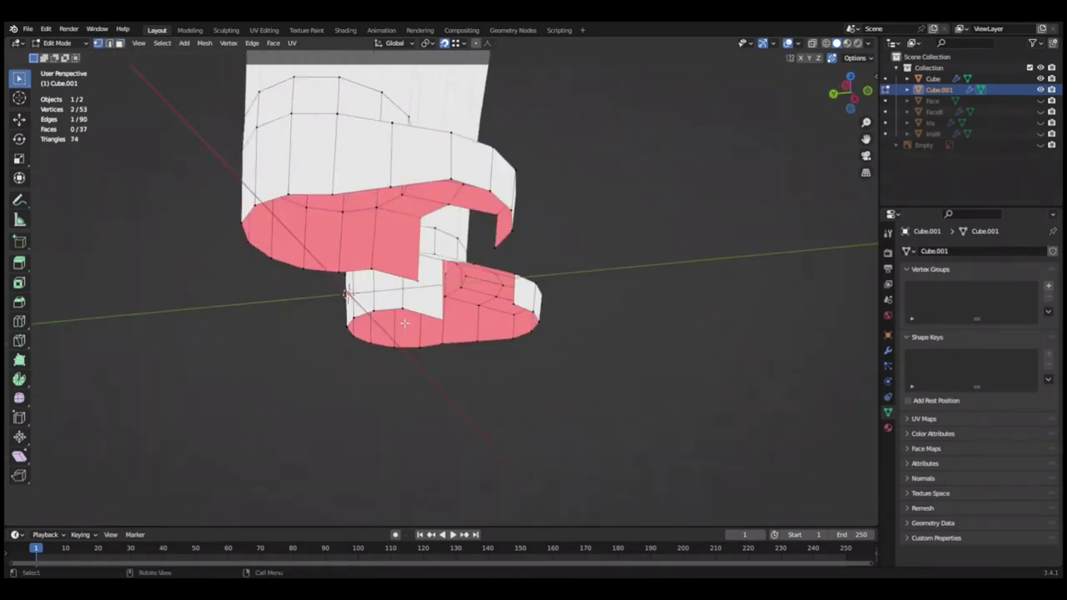
Adjust the foot rims vertically, then scale both rings narrower along X from the top view.
key("g")
key("z")
left_click(416, 317)
middle_click_drag(417, 317, 119, 48)
key("KP_7")
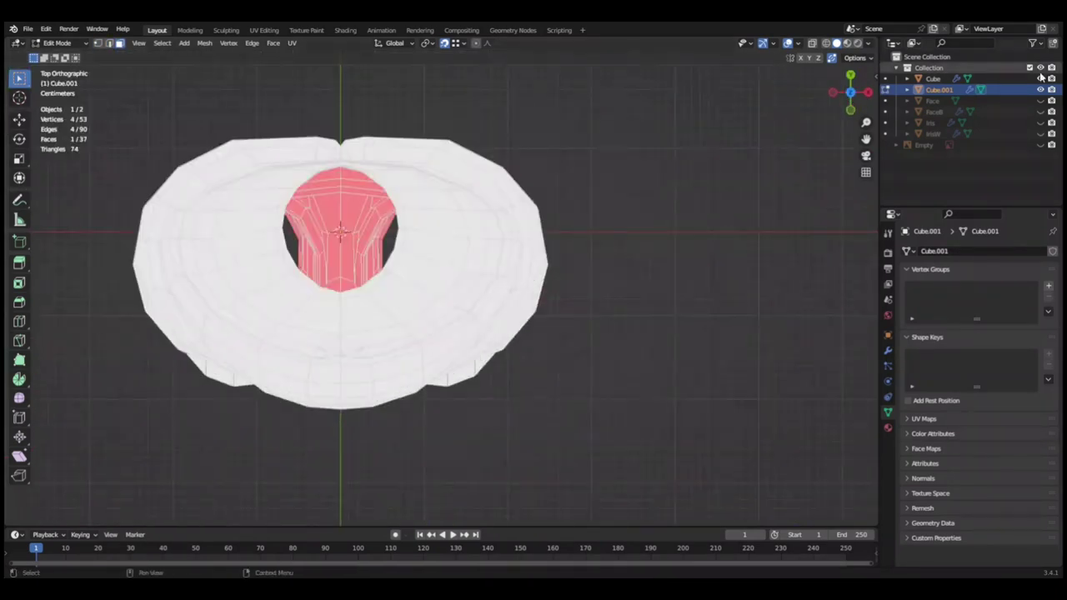
key("s")
key("x")
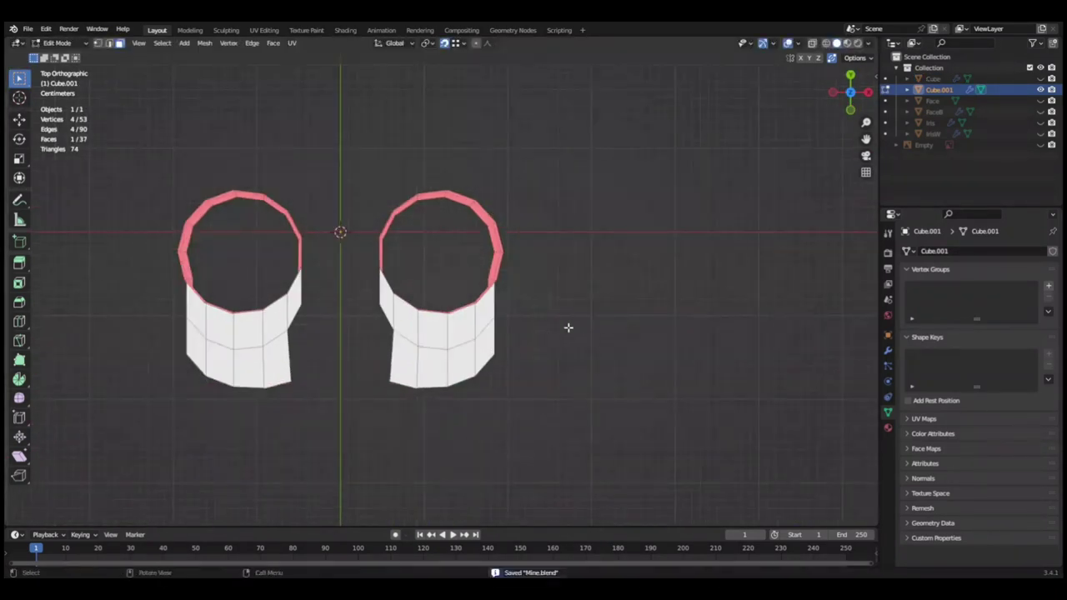
key("Return")
middle_click_drag(207, 205, 498, 401)
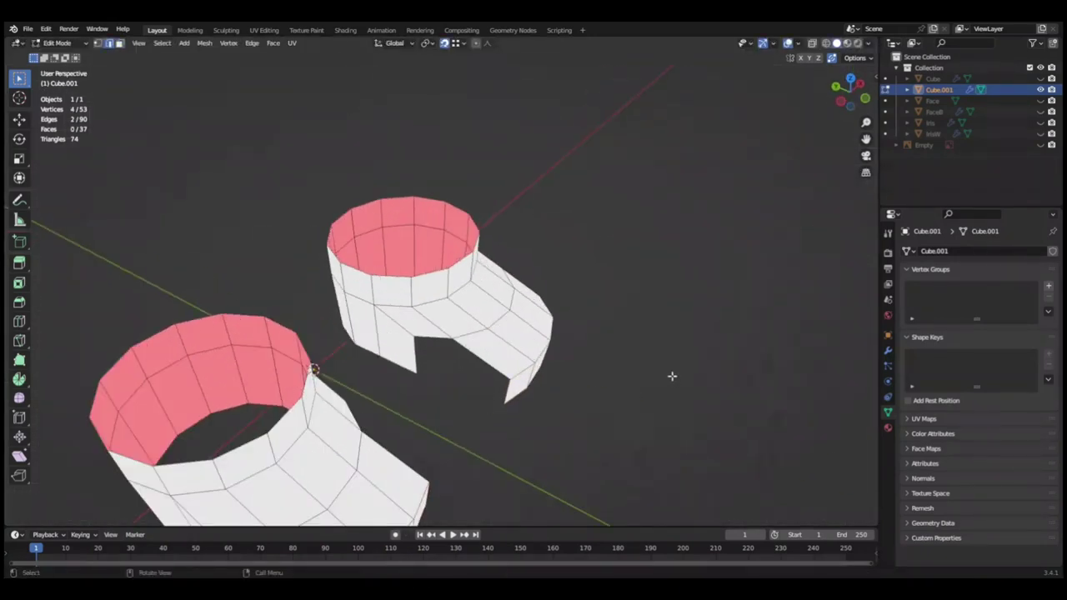
middle_click_drag(672, 376, 596, 348)
Add an edge loop to the leg rings, slide it along Y, and save.
key("ctrl+r")
left_click(595, 348)
key("g")
key("y")
left_click(670, 317)
middle_click_drag(669, 316, 551, 375)
scroll(548, 381, "down", 3)
key("ctrl+s")
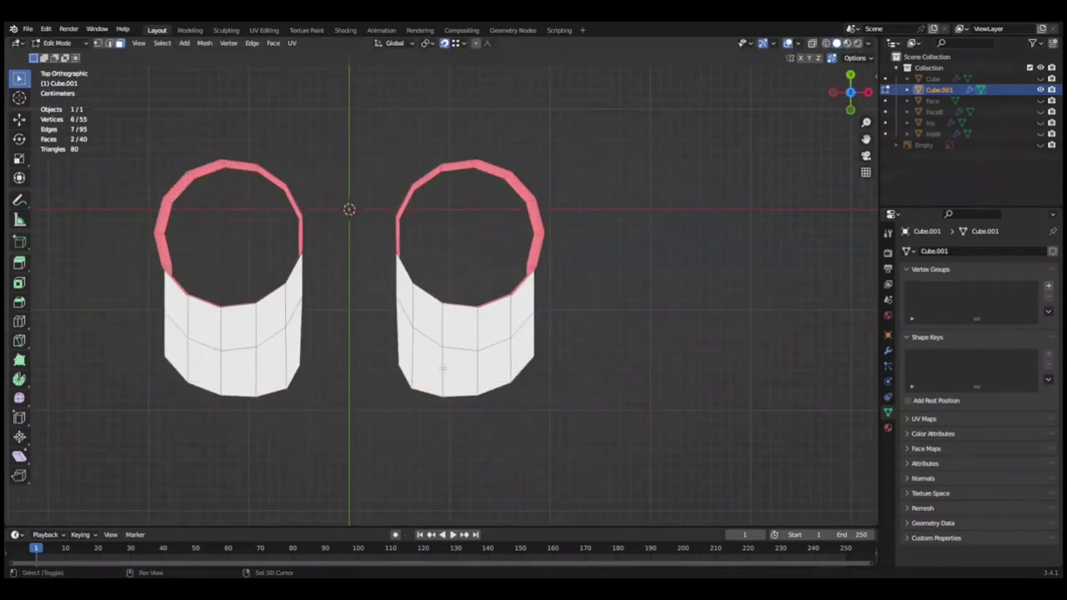
mouse_move(442, 368)
middle_mouse_down()
mouse_move(653, 345)
mouse_move(701, 357)
middle_mouse_up()
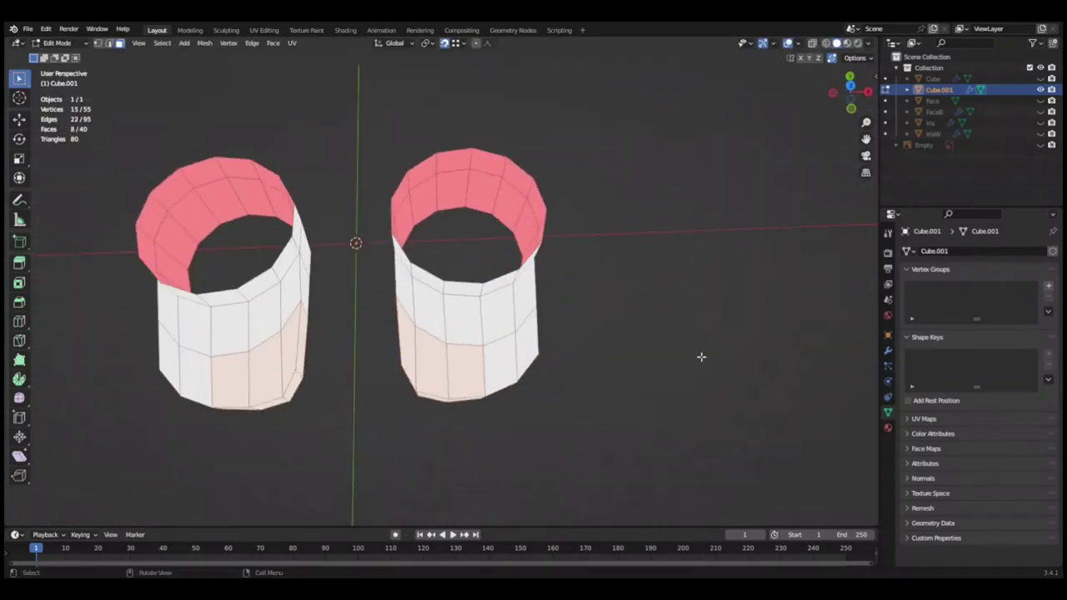
left_click(617, 355)
scroll(613, 359, "down", 3)
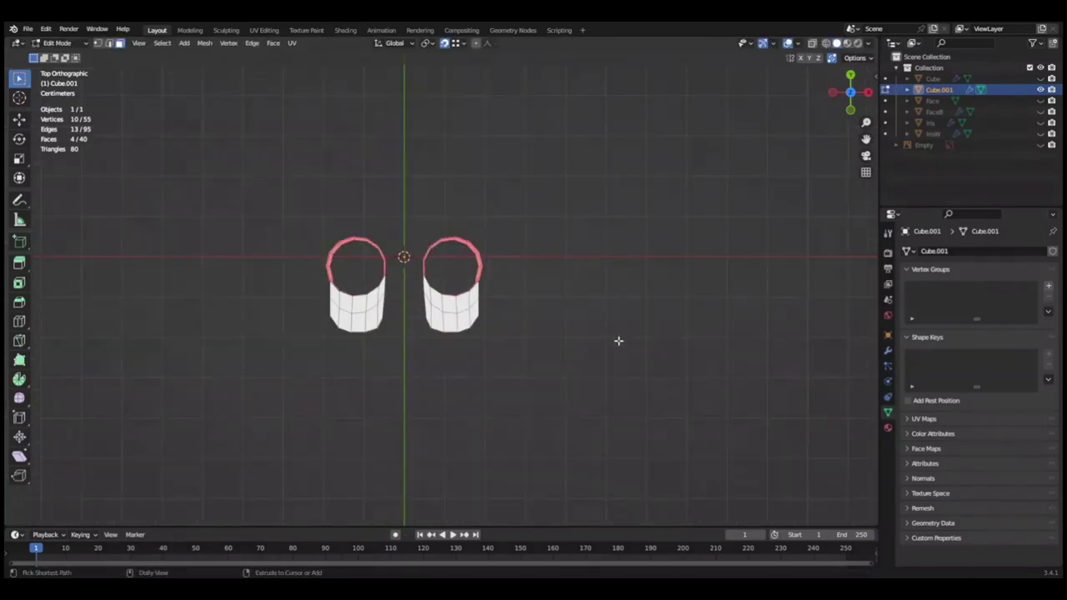
key("ctrl+s")
middle_click_drag(636, 391, 513, 358)
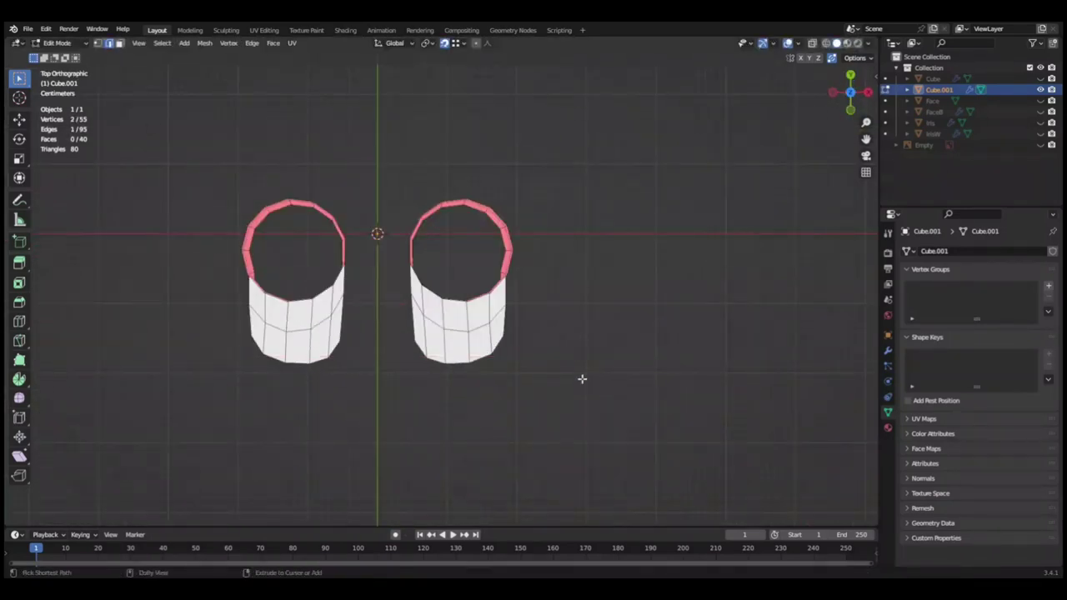
Select and adjust the front ring vertices, then check the feet from the side.
middle_click_drag(582, 379, 608, 360)
key("KP_7")
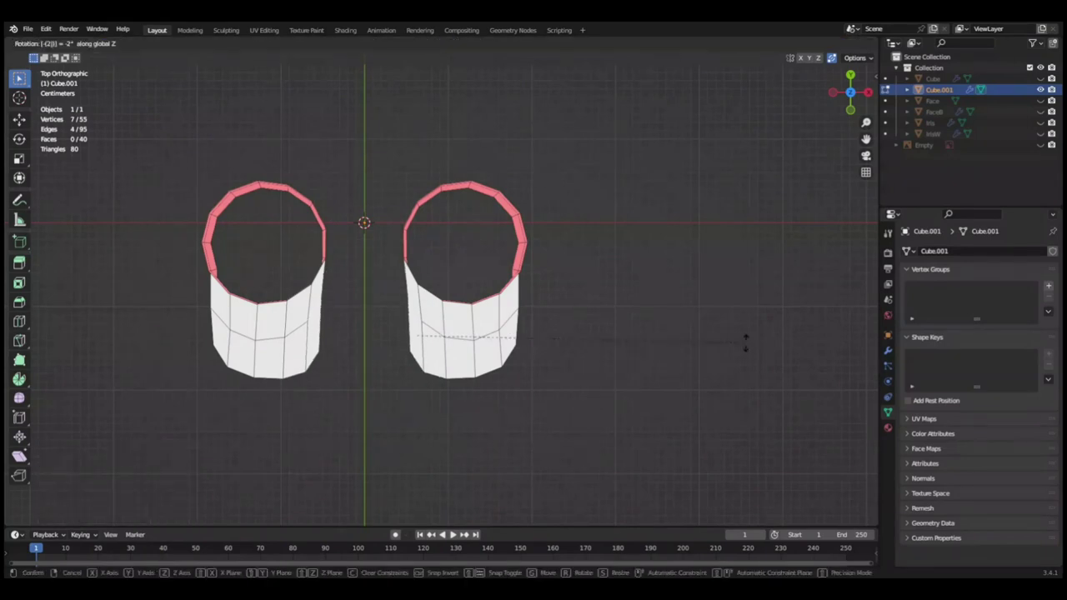
key("alt+a")
middle_click_drag(542, 300, 621, 312)
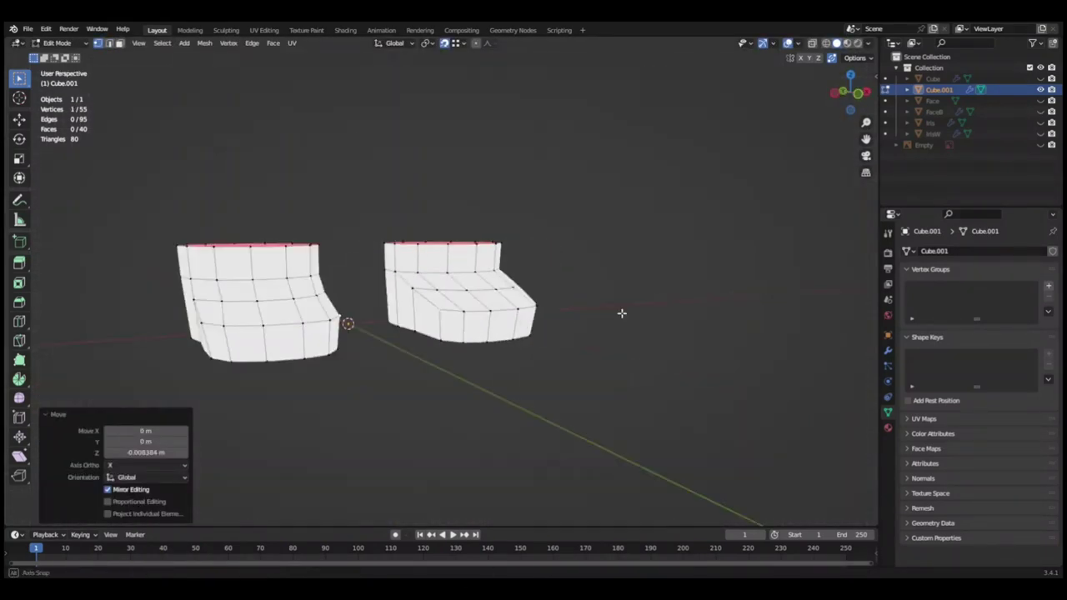
key("ctrl+s")
key("KP_3")
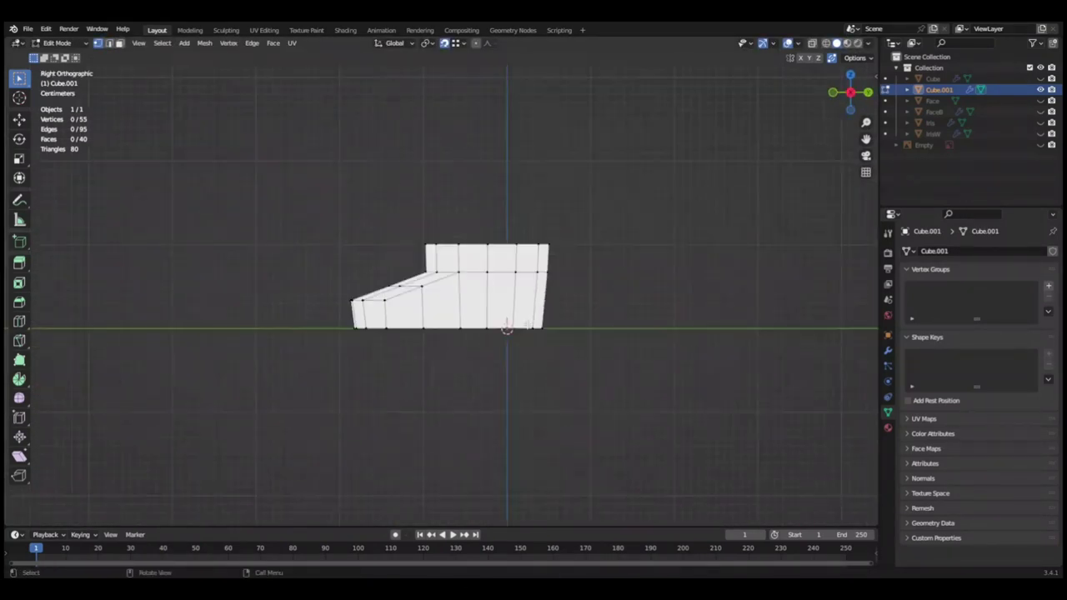
Extrude the front faces forward into toe sections and lower their edges.
left_click(683, 352)
key("ctrl+z")
middle_click_drag(683, 351, 517, 275)
key("KP_3")
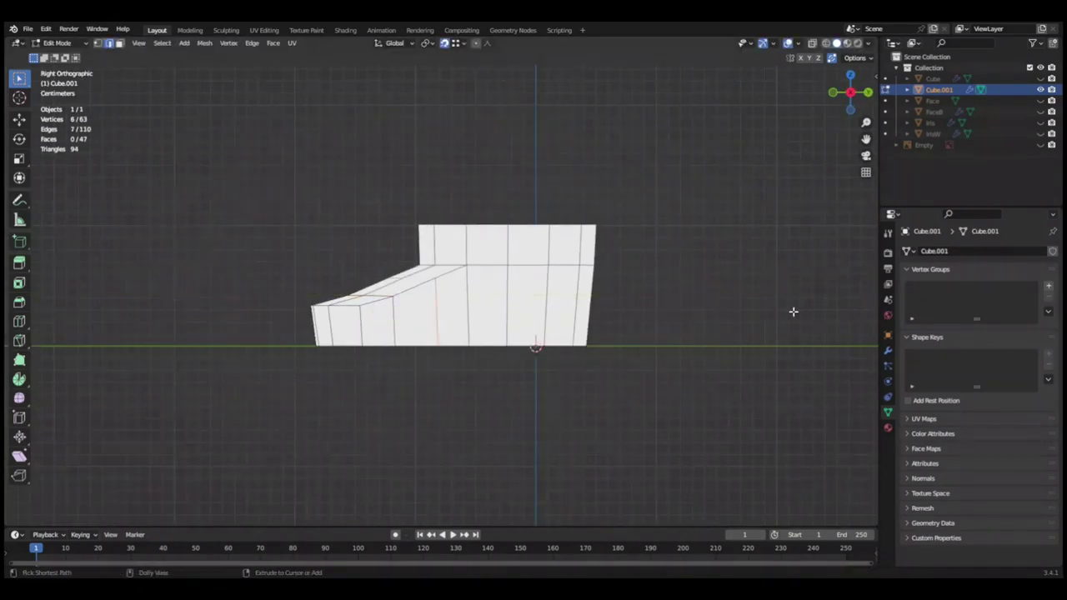
mouse_move(439, 271)
middle_mouse_down()
mouse_move(507, 326)
mouse_move(707, 332)
middle_mouse_up()
key("ctrl+z")
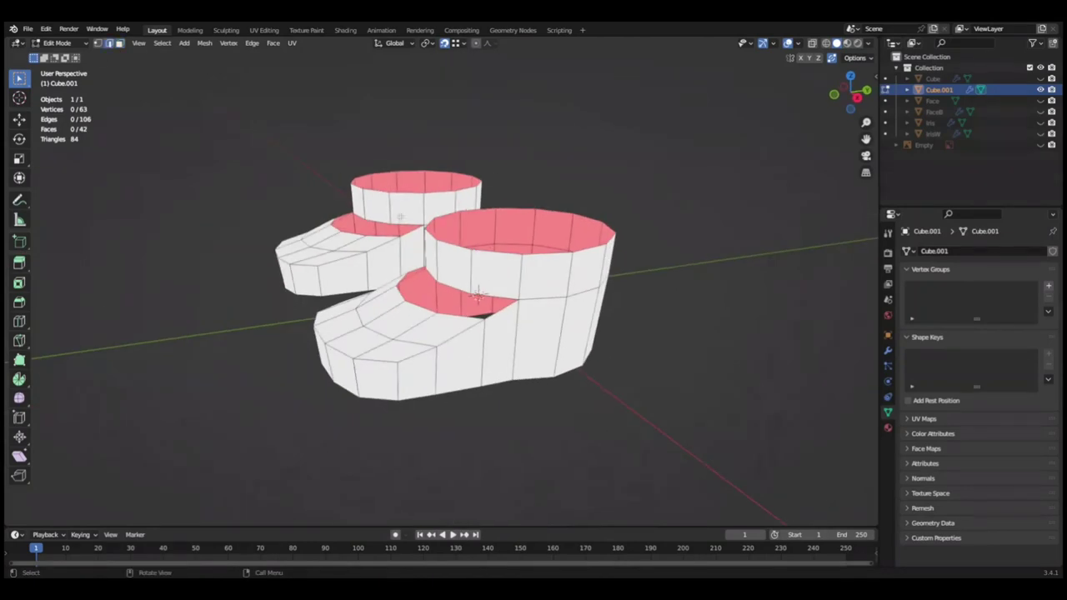
key("KP_3")
middle_click_drag(594, 264, 602, 281)
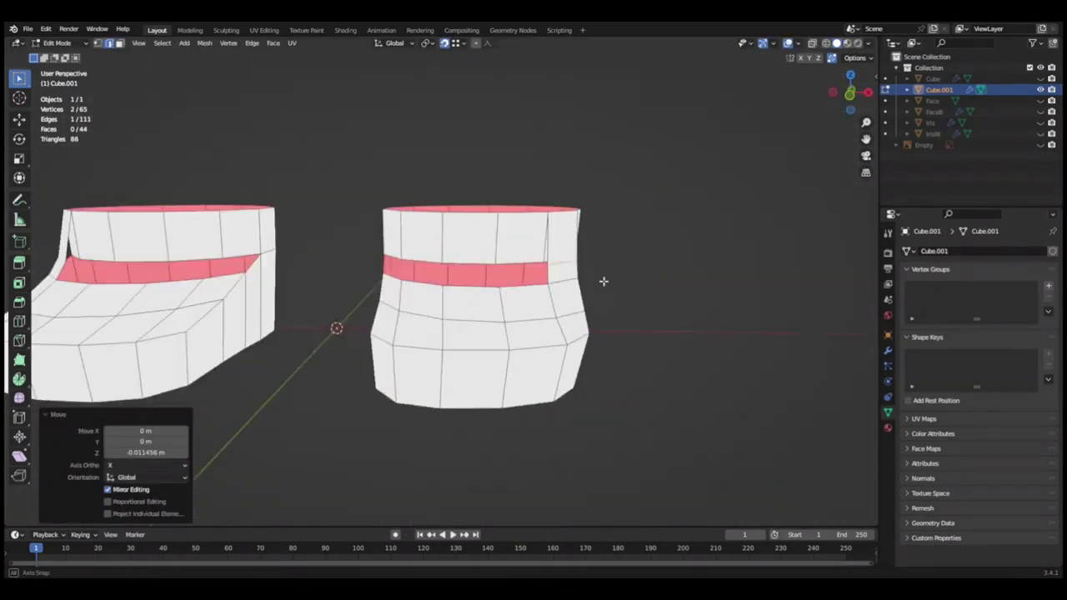
key("KP_3")
key("ctrl+z")
middle_click_drag(454, 262, 514, 221)
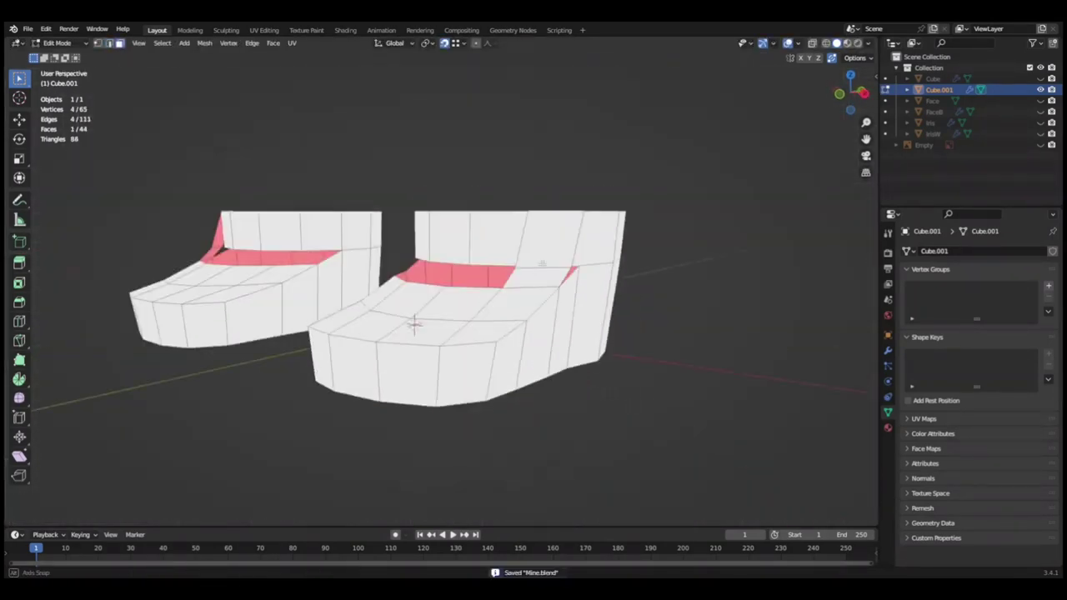
mouse_move(384, 241)
middle_mouse_down()
mouse_move(253, 245)
mouse_move(375, 250)
mouse_move(428, 268)
mouse_move(665, 273)
mouse_move(581, 301)
mouse_move(593, 319)
middle_mouse_up()
Add a lowered loop cut on each foot, delete the inner faces, and save.
key("ctrl+r")
left_click(375, 250)
key("g")
key("z")
left_click(429, 268)
key("x")
left_click(581, 301)
scroll(592, 319, "up", 2)
mouse_move(575, 367)
middle_mouse_down()
mouse_move(286, 291)
mouse_move(642, 326)
mouse_move(517, 261)
middle_mouse_up()
key("ctrl+s")
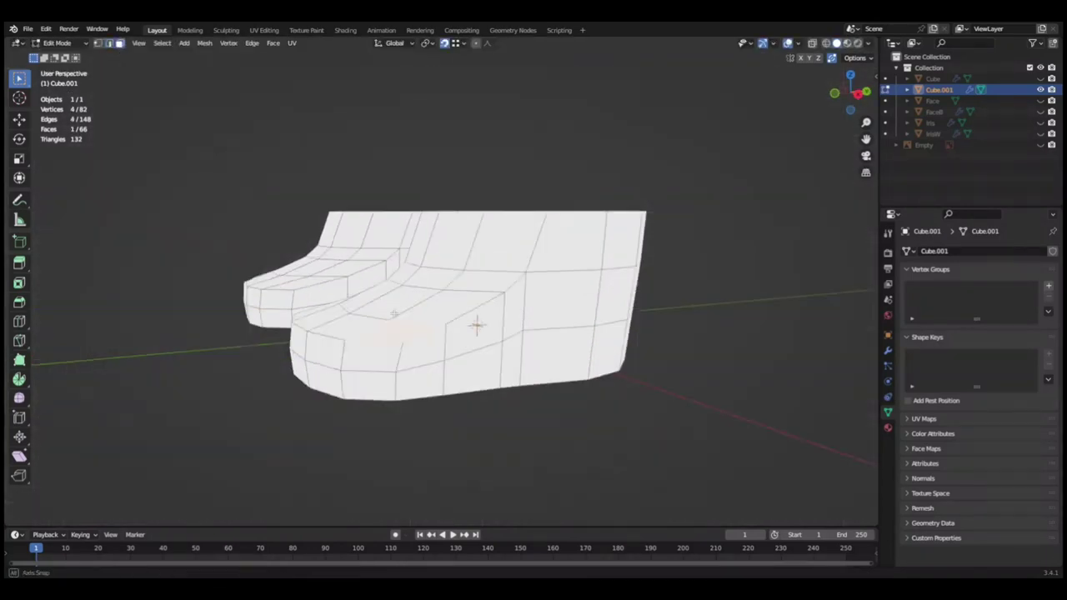
Slide the toe vertices along the foot, scale the selected toe loops, and save.
scroll(641, 280, "up", 5)
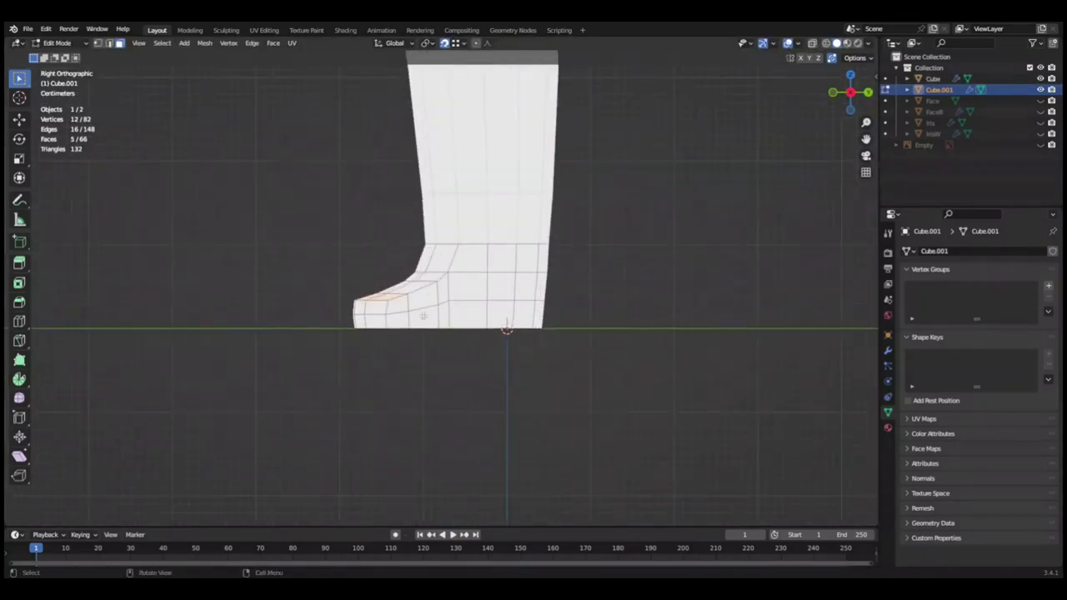
scroll(677, 275, "down", 3)
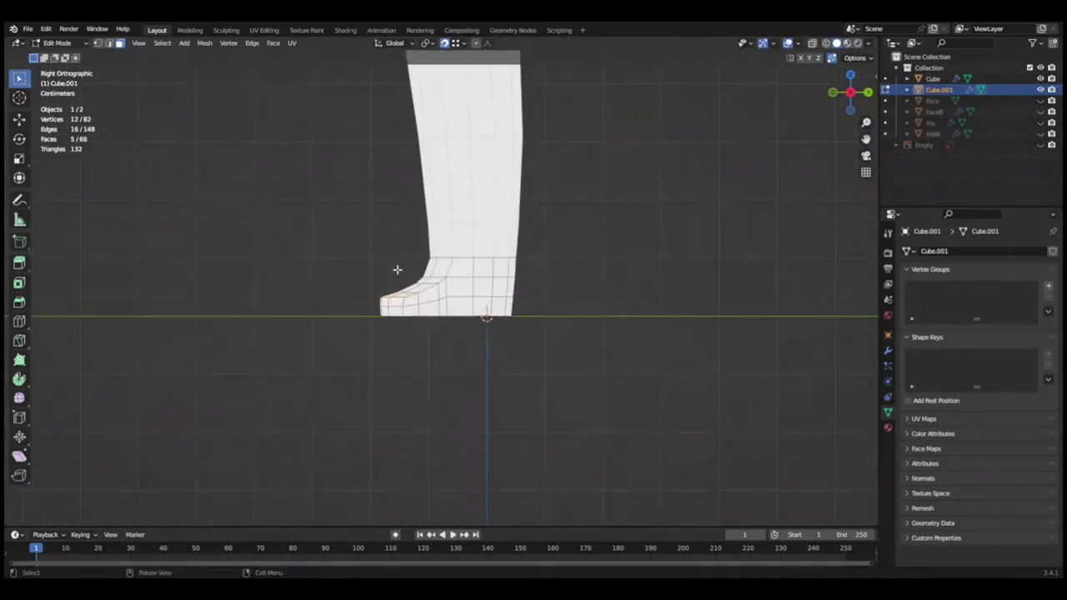
left_click_drag(431, 355, 431, 354)
scroll(494, 259, "up", 3)
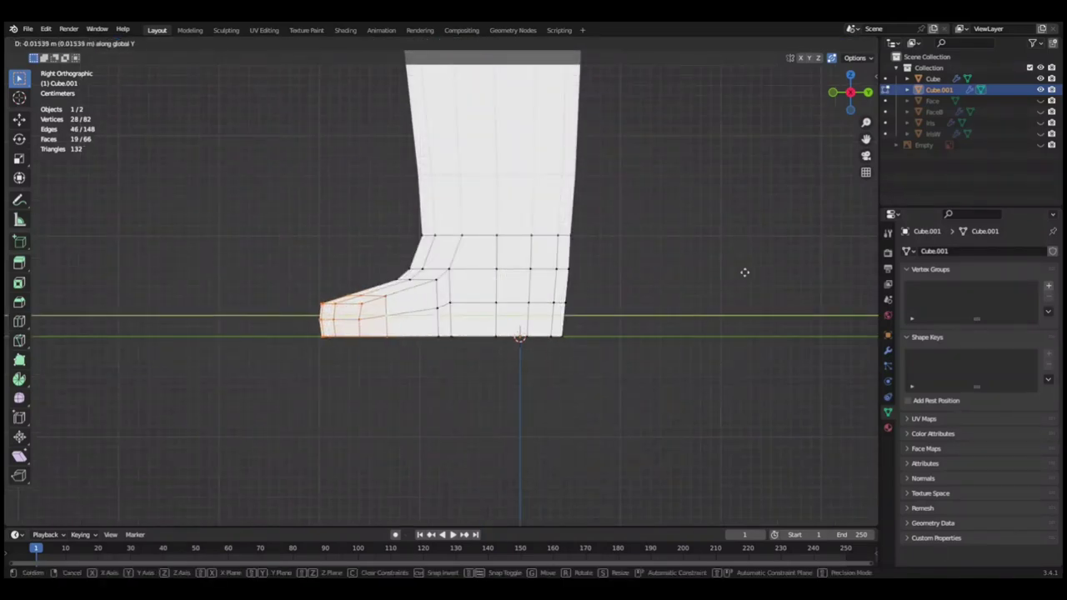
left_click(744, 272)
scroll(537, 263, "down", 8)
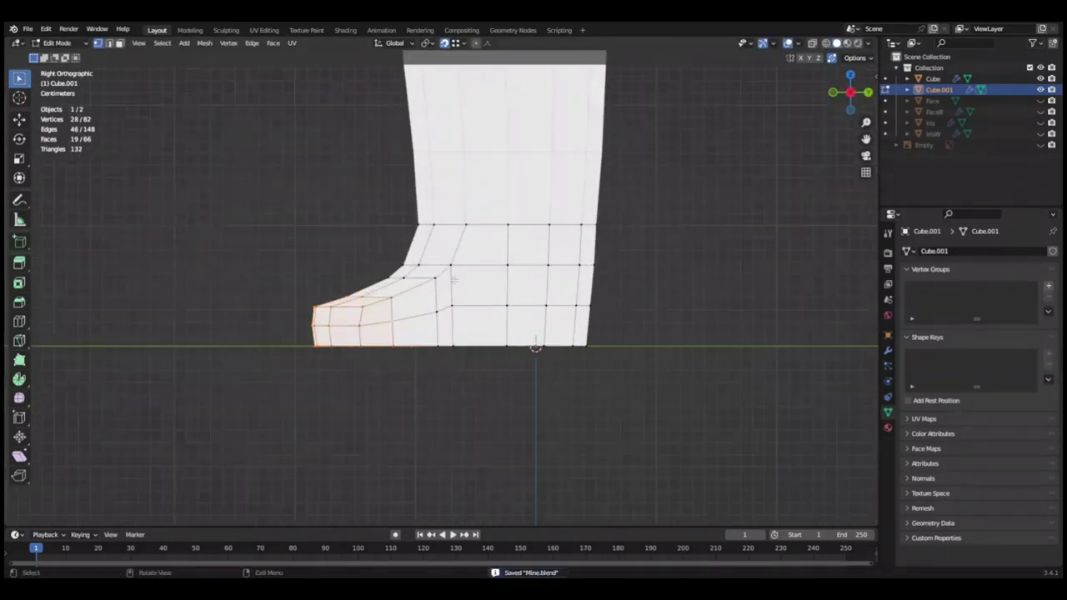
left_click(437, 308, "alt+shift")
key("s")
key("ctrl+s")
Scale the bottom rings of both feet to 0.927 along X and save Mine.blend.
middle_click_drag(754, 311, 618, 347)
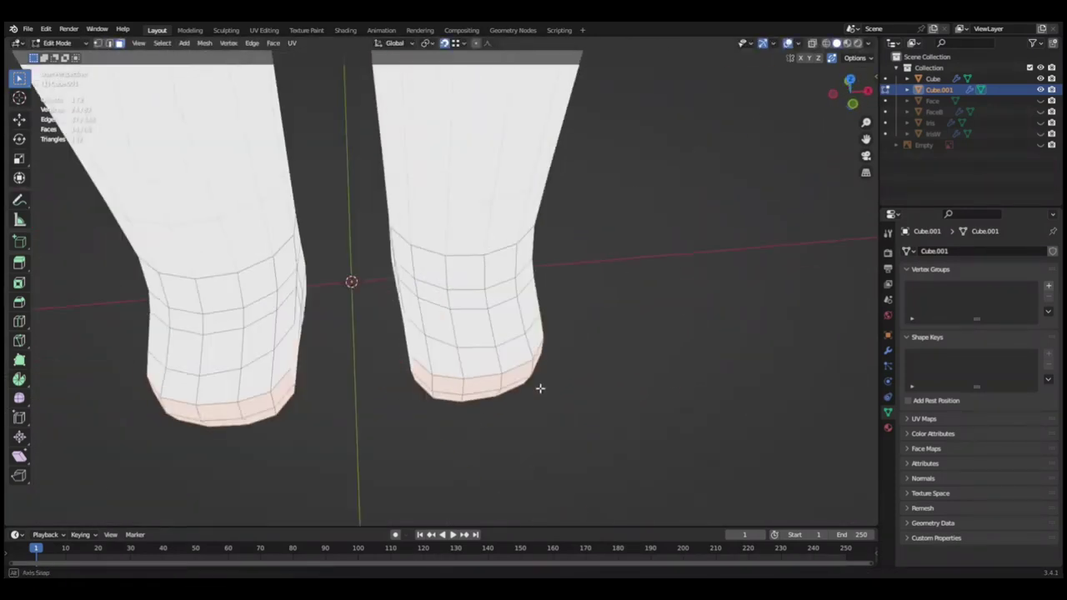
mouse_move(602, 374)
middle_mouse_down()
mouse_move(570, 368)
mouse_move(562, 405)
mouse_move(562, 331)
middle_mouse_up()
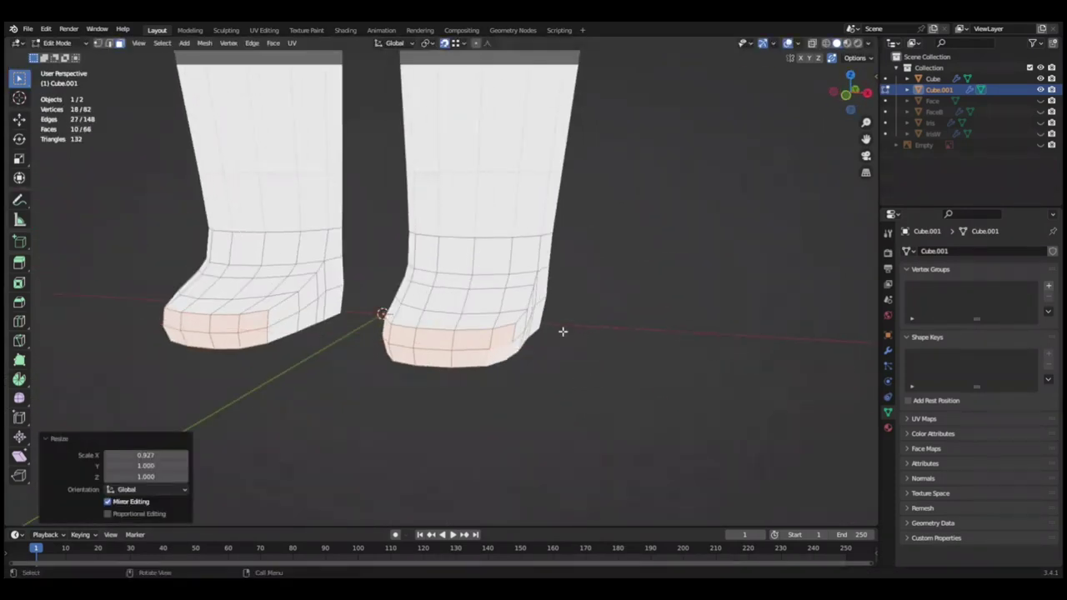
key("s")
key("x")
key("ctrl+s")
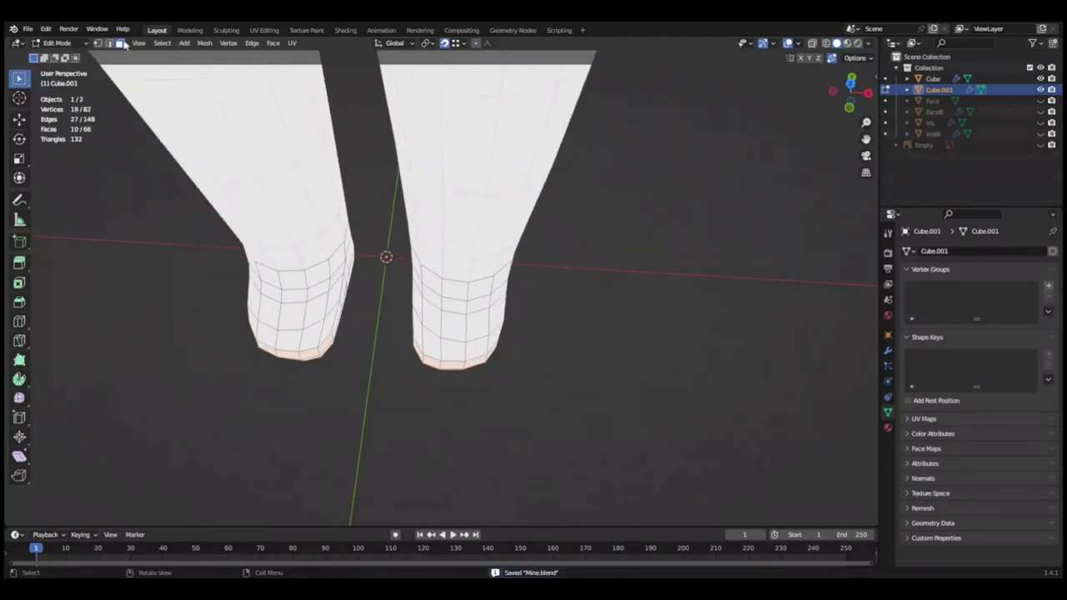
Nudge the selected leg geometry slightly along X and save Mine.blend.
key("g")
key("x")
left_click(643, 334)
mouse_move(643, 334)
middle_mouse_down()
mouse_move(605, 348)
mouse_move(667, 353)
mouse_move(664, 317)
mouse_move(676, 341)
mouse_move(550, 286)
mouse_move(663, 315)
mouse_move(663, 338)
mouse_move(645, 386)
mouse_move(545, 400)
mouse_move(611, 356)
mouse_move(700, 322)
mouse_move(667, 342)
middle_mouse_up()
key("ctrl+s")
Select the bottom faces of the leg and grow the selection.
middle_click_drag(536, 405, 536, 405, "alt")
left_click(476, 352, "ctrl")
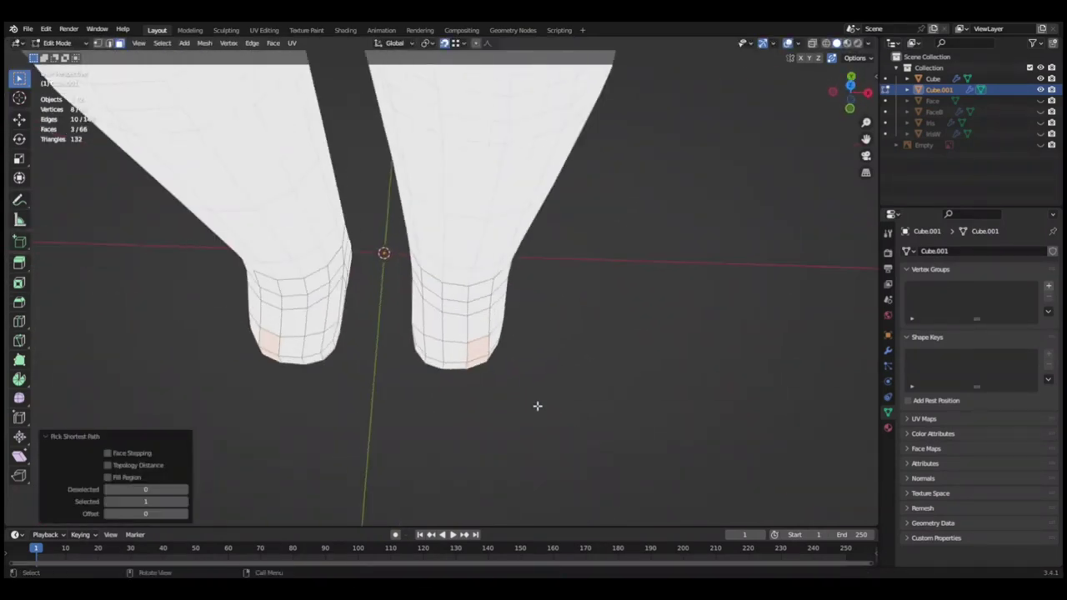
mouse_move(626, 362)
middle_mouse_down("ctrl")
mouse_move(558, 399)
mouse_move(565, 367)
middle_mouse_up("ctrl")
left_click(597, 387)
key("ctrl+KP_Add")
middle_click_drag(581, 329, 422, 334)
key("Escape")
Orbit to a perspective view of the feet, clear the selection and save.
mouse_move(690, 339)
middle_mouse_down()
mouse_move(633, 372)
mouse_move(633, 276)
middle_mouse_up()
scroll(634, 276, "up", 2)
mouse_move(715, 275)
middle_mouse_down()
mouse_move(661, 307)
mouse_move(662, 286)
mouse_move(558, 326)
mouse_move(275, 214)
middle_mouse_up()
key("ctrl+s")
key("alt+a")
key("ctrl+s")
Select the edge loops around both feet.
mouse_move(421, 344)
middle_mouse_down()
mouse_move(672, 309)
mouse_move(565, 283)
mouse_move(599, 298)
middle_mouse_up()
mouse_move(488, 295)
middle_mouse_down()
mouse_move(647, 253)
mouse_move(448, 337)
middle_mouse_up()
middle_click_drag(559, 254, 636, 253)
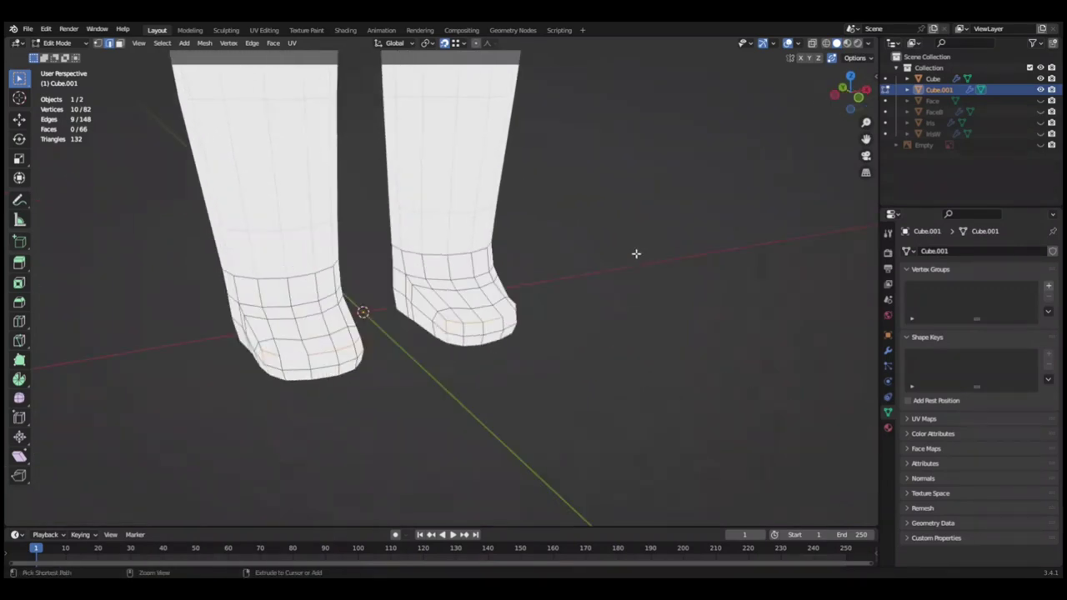
mouse_move(488, 305)
middle_mouse_down()
mouse_move(545, 245)
mouse_move(591, 359)
mouse_move(562, 345)
mouse_move(693, 327)
middle_mouse_up()
middle_click_drag(684, 246, 650, 317)
right_click(656, 303)
right_click(652, 317)
mouse_move(726, 200)
middle_mouse_down()
mouse_move(638, 376)
mouse_move(605, 305)
mouse_move(617, 370)
mouse_move(559, 429)
middle_mouse_up()
Move the selected foot vertices along Y and switch to edge selection.
key("g")
key("y")
mouse_move(450, 416)
middle_mouse_down()
mouse_move(629, 409)
mouse_move(599, 415)
middle_mouse_up()
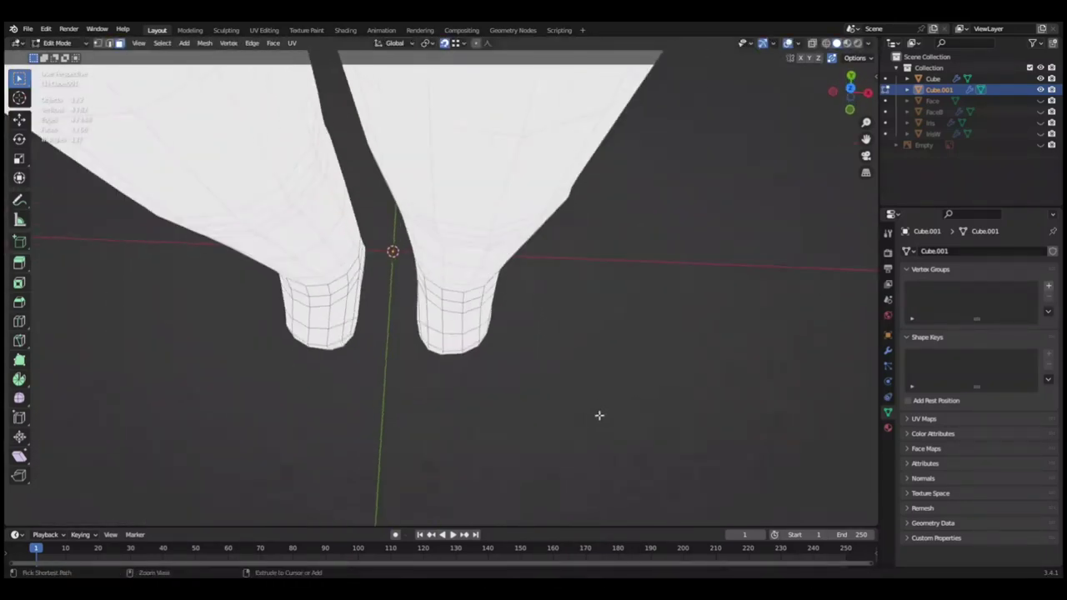
left_click(111, 43)
mouse_move(533, 350)
middle_mouse_down()
mouse_move(623, 402)
mouse_move(590, 297)
mouse_move(602, 374)
mouse_move(652, 347)
mouse_move(559, 353)
mouse_move(683, 249)
middle_mouse_up()
left_click(621, 374)
Shift the foot vertices along X, then select another foot vertex.
key("g")
key("x")
left_click(632, 343)
mouse_move(632, 343)
middle_mouse_down()
mouse_move(624, 272)
mouse_move(676, 295)
mouse_move(556, 310)
mouse_move(627, 317)
mouse_move(608, 380)
mouse_move(574, 415)
middle_mouse_up()
scroll(625, 296, "up", 5)
left_click(591, 276, "shift")
scroll(676, 295, "down", 5)
scroll(556, 309, "up", 4)
scroll(627, 317, "down", 4)
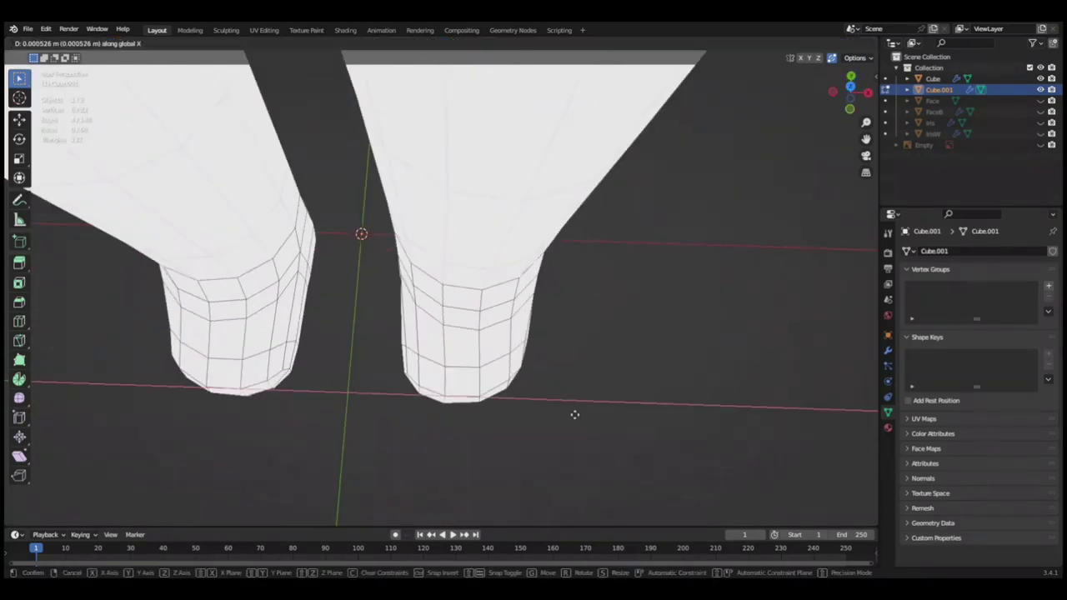
mouse_move(648, 392)
middle_mouse_down()
mouse_move(543, 326)
mouse_move(611, 359)
mouse_move(594, 341)
mouse_move(586, 381)
mouse_move(625, 381)
mouse_move(524, 374)
mouse_move(617, 352)
mouse_move(634, 422)
mouse_move(443, 397)
mouse_move(541, 398)
mouse_move(414, 294)
middle_mouse_up()
Undo, move the bottom faces along X, check the leg in Object Mode and save.
key("ctrl+z")
key("g")
key("x")
scroll(591, 398, "down", 4)
key("Tab")
key("ctrl+s")
key("Tab")
key("KP_3")
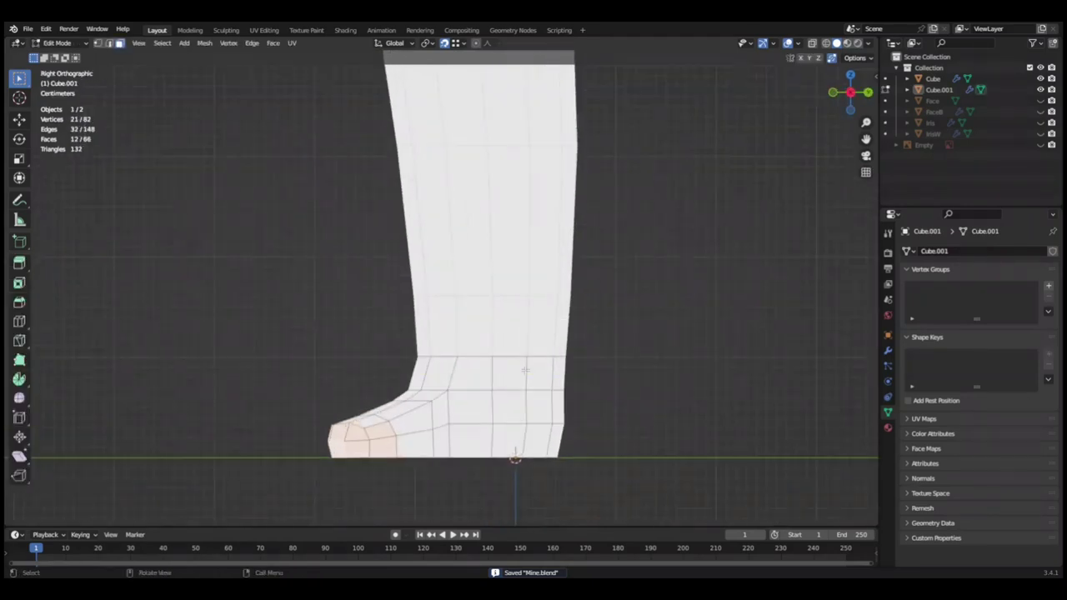
Select a vertex path along the foot and narrow it to 0.96 on X.
key("s")
left_click(653, 362, "ctrl")
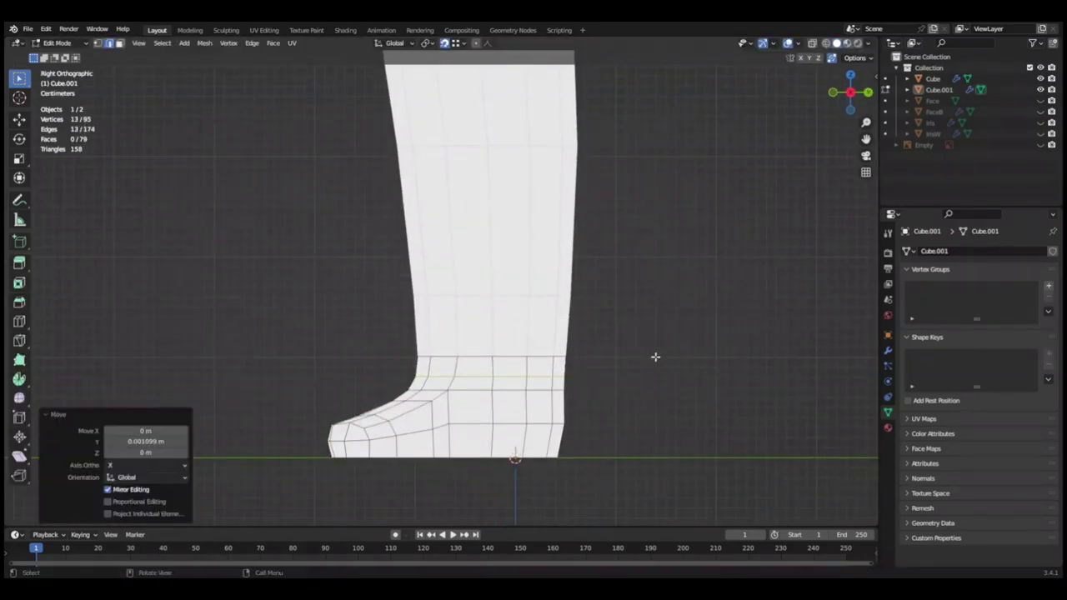
scroll(658, 360, "down", 2)
middle_click_drag(662, 359, 729, 353)
scroll(594, 342, "up", 3)
key("s")
key("x")
mouse_move(594, 342)
middle_mouse_down()
mouse_move(621, 342)
mouse_move(628, 370)
mouse_move(646, 366)
mouse_move(571, 358)
mouse_move(647, 365)
middle_mouse_up()
key("Return")
Extend the selection across the foot and narrow it to 0.94 on X.
left_click(648, 364, "ctrl")
key("s")
key("x")
key("Escape")
mouse_move(652, 315)
middle_mouse_down()
mouse_move(591, 310)
mouse_move(571, 250)
mouse_move(336, 309)
mouse_move(487, 261)
mouse_move(566, 342)
mouse_move(648, 310)
mouse_move(656, 327)
middle_mouse_up()
left_click(565, 342, "ctrl")
type("sx0.94")
key("Escape")
Shift the selected foot vertices along X and begin an X-axis scale.
mouse_move(594, 341)
middle_mouse_down()
mouse_move(497, 279)
mouse_move(550, 321)
middle_mouse_up()
key("g")
key("x")
left_click(509, 278)
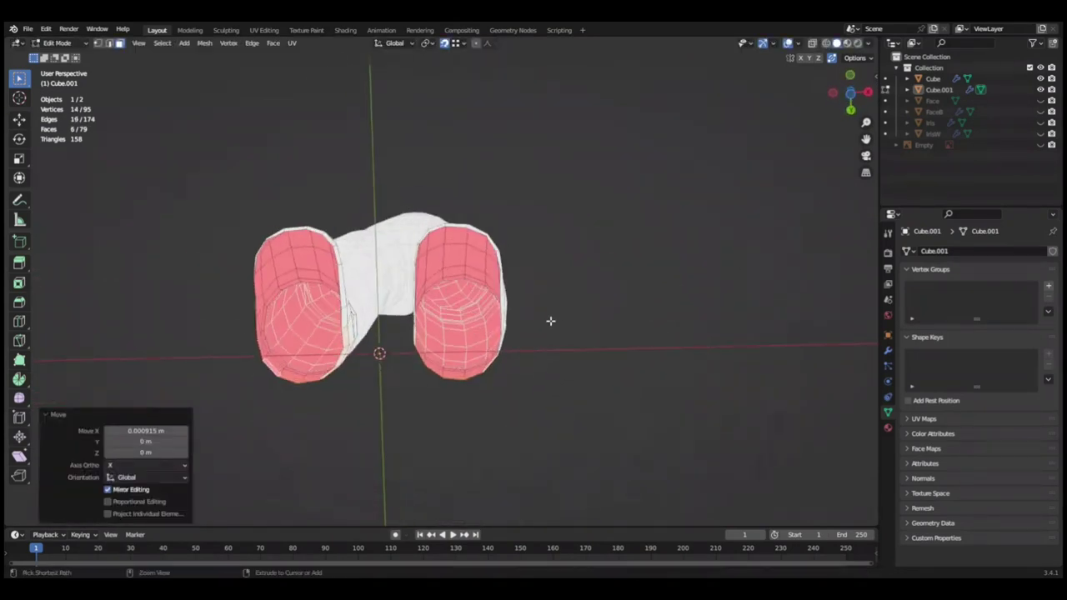
scroll(591, 266, "up", 3)
key("s")
key("x")
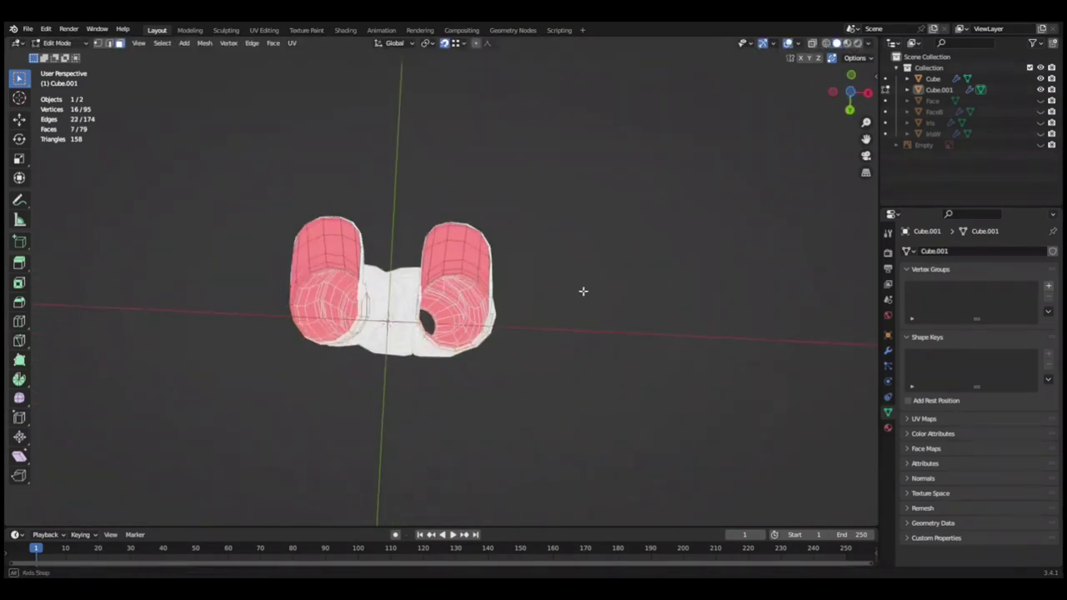
Narrow the sole to 0.98 on X, deselect everything and save.
middle_click_drag(535, 300, 434, 280)
left_click(433, 280)
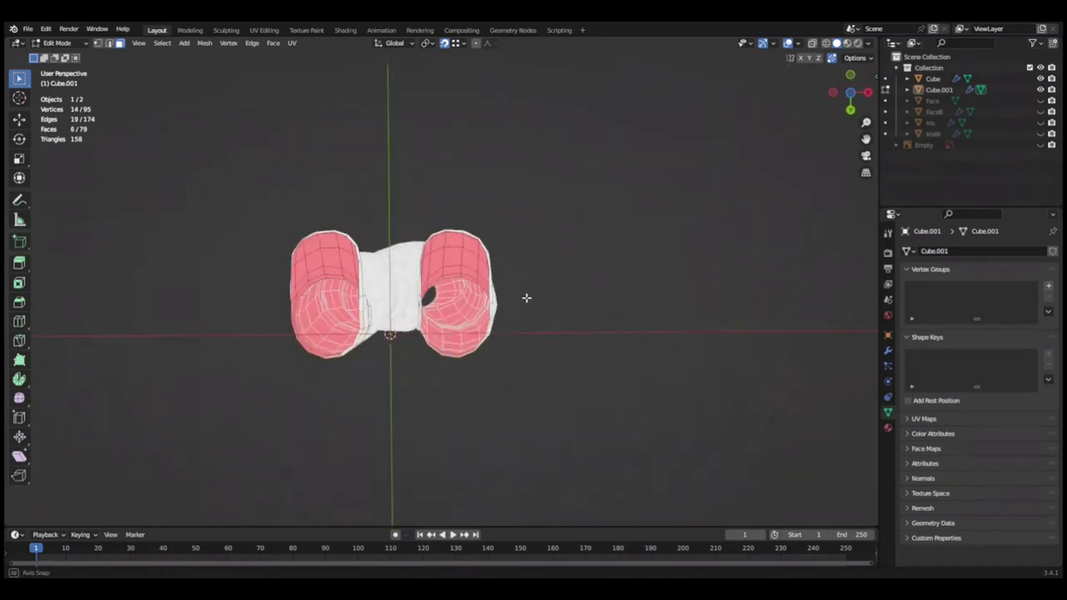
left_click(542, 323)
mouse_move(542, 323)
middle_mouse_down()
mouse_move(584, 284)
mouse_move(656, 358)
mouse_move(531, 327)
middle_mouse_up()
key("2")
key("alt+a")
key("ctrl+s")
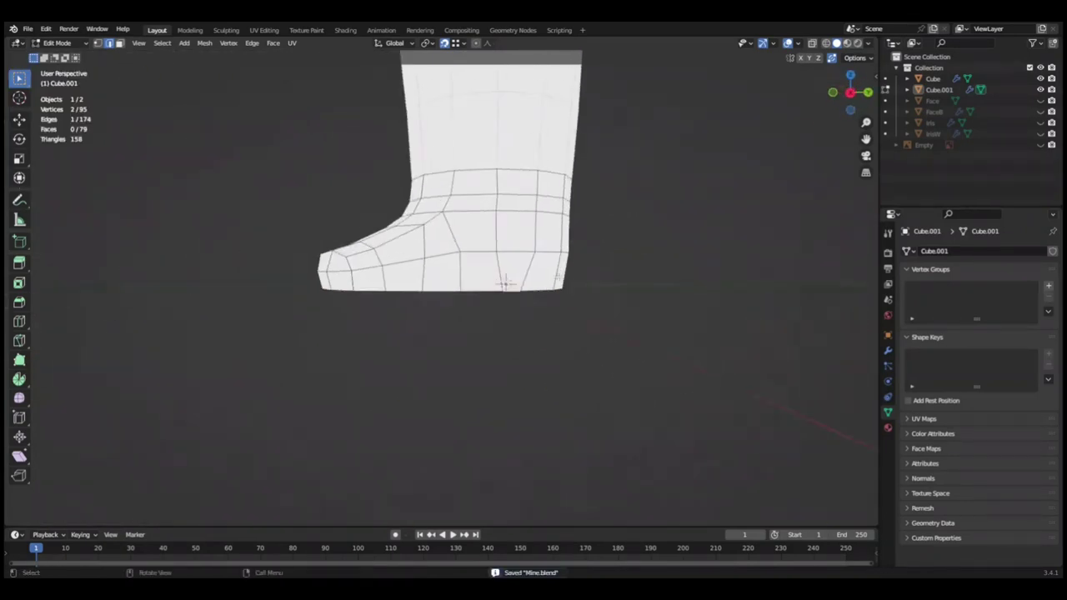
Move the selected boot vertices and save Mine.blend.
middle_click_drag(678, 273, 694, 405)
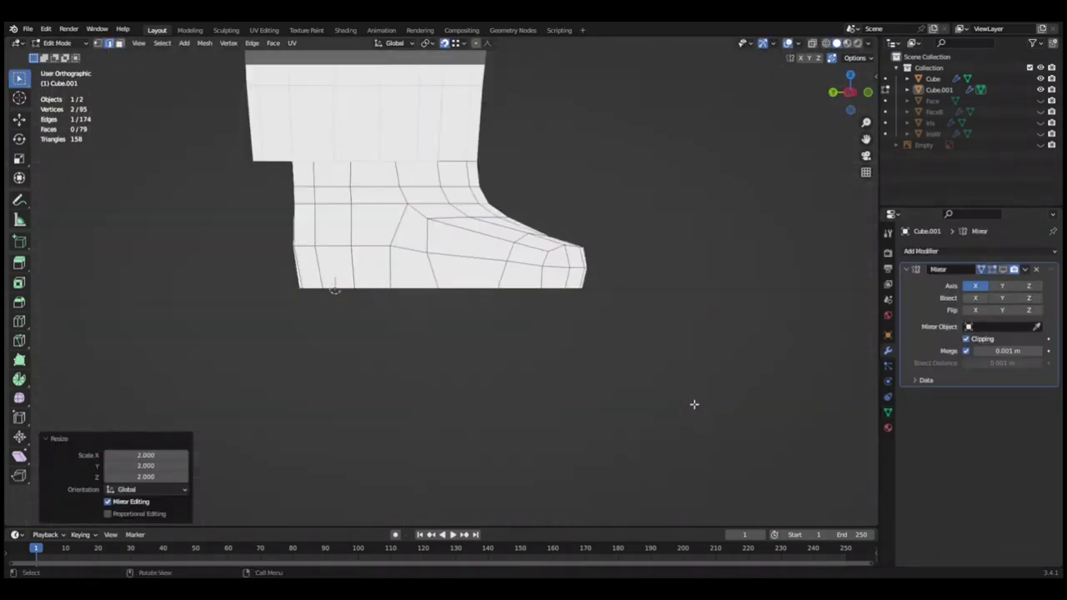
mouse_move(675, 289)
middle_mouse_down()
mouse_move(702, 341)
mouse_move(610, 397)
mouse_move(731, 351)
mouse_move(691, 299)
mouse_move(659, 281)
mouse_move(672, 267)
mouse_move(548, 274)
mouse_move(605, 258)
mouse_move(546, 356)
mouse_move(581, 375)
mouse_move(572, 272)
mouse_move(667, 274)
mouse_move(172, 67)
mouse_move(281, 247)
middle_mouse_up()
key("g")
left_click(491, 345)
key("ctrl+s")
Shrink the boot selection slightly and shift it along X.
key("g")
key("s")
left_click(604, 371)
key("g")
key("x")
key("s")
left_click(576, 275)
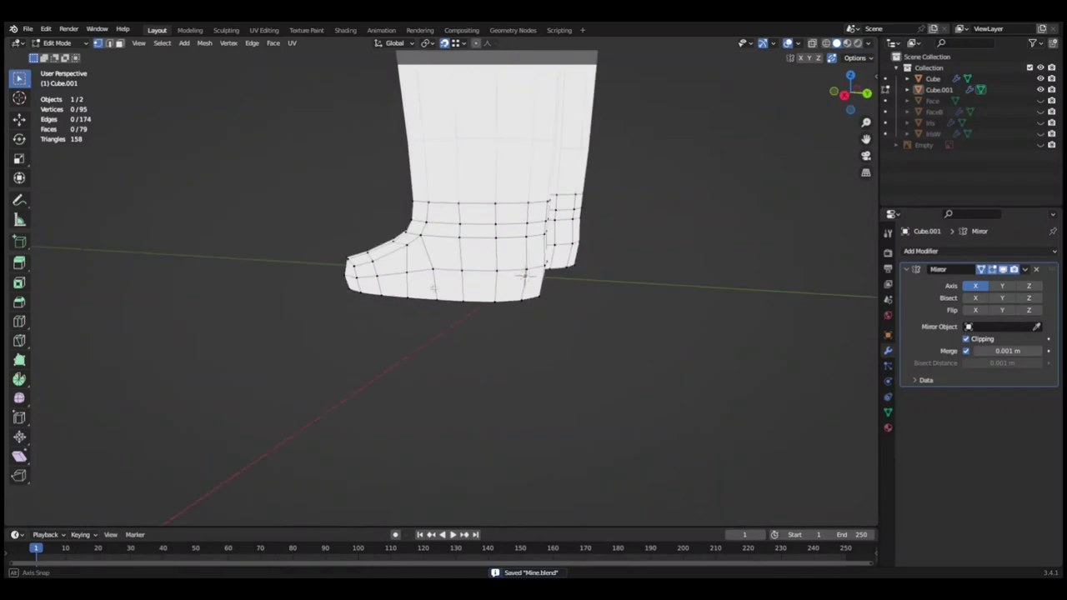
Scale the boot selection smaller, select the ankle edge path and save.
middle_click_drag(555, 308, 646, 281, "alt")
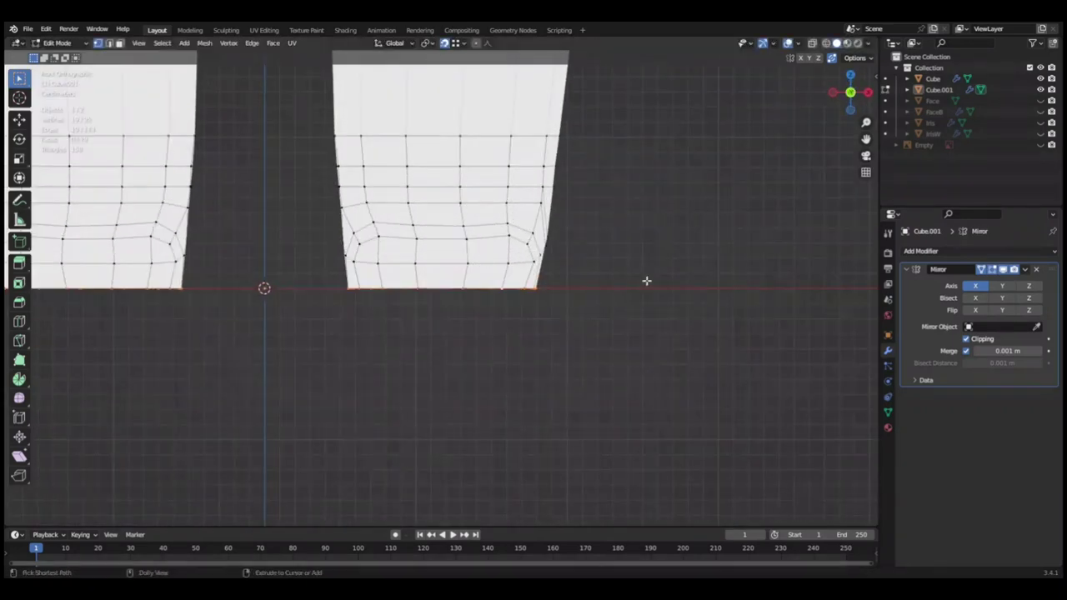
key("s")
scroll(650, 291, "up", 2)
left_click(651, 292)
mouse_move(651, 291)
middle_mouse_down()
mouse_move(664, 252)
mouse_move(798, 290)
mouse_move(500, 233)
middle_mouse_up()
left_click(376, 173, "ctrl")
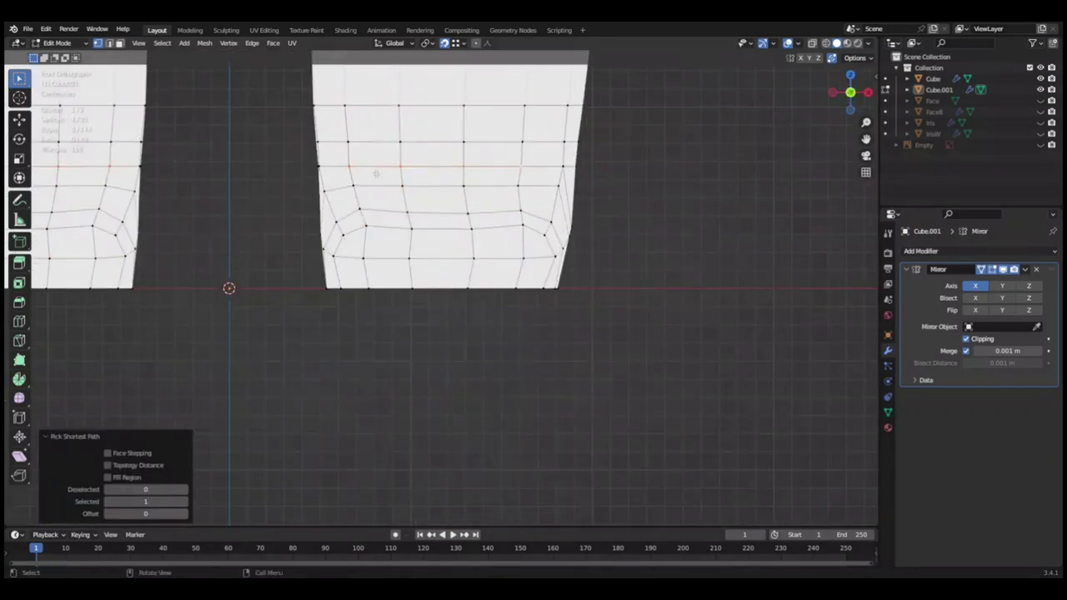
mouse_move(740, 214)
middle_mouse_down()
mouse_move(642, 309)
mouse_move(505, 276)
mouse_move(614, 283)
mouse_move(365, 246)
mouse_move(400, 250)
middle_mouse_up()
key("ctrl+s")
Confirm the sole scaling, then check the legs object from the front in Object Mode.
left_click(661, 307)
mouse_move(662, 307)
middle_mouse_down()
mouse_move(620, 313)
mouse_move(623, 328)
mouse_move(547, 314)
mouse_move(610, 309)
middle_mouse_up()
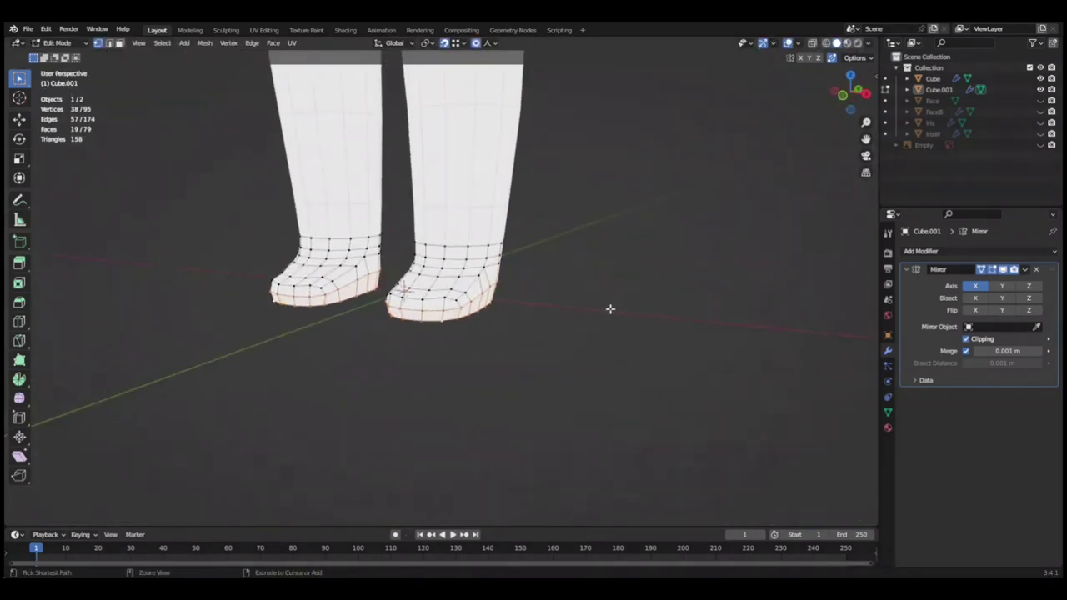
key("Tab")
key("KP_1")
scroll(581, 259, "up", 5)
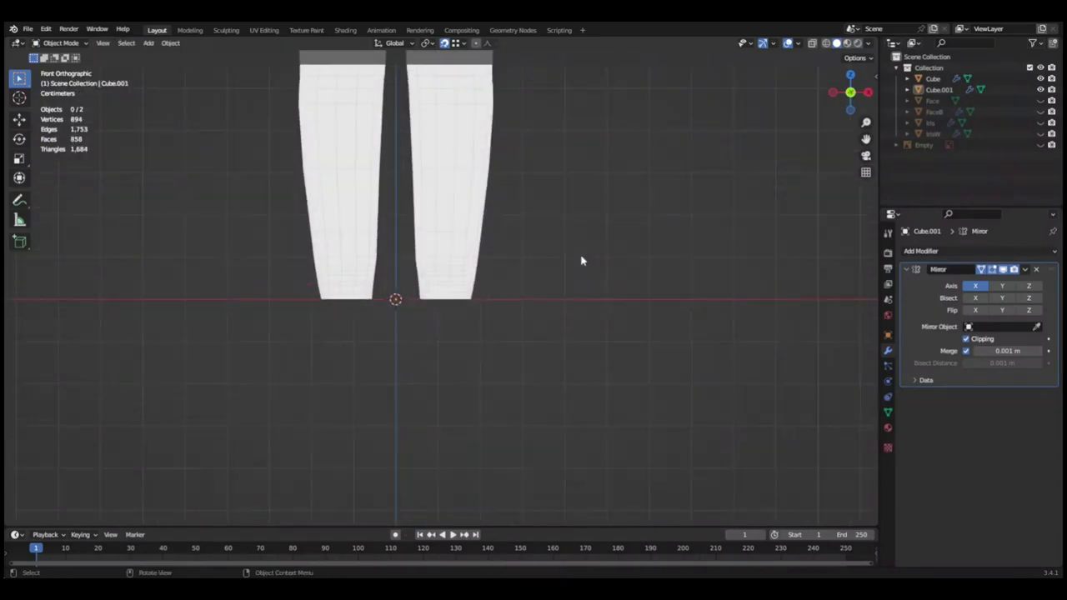
left_click(482, 391)
mouse_move(450, 407)
middle_mouse_down()
mouse_move(482, 391)
mouse_move(610, 405)
mouse_move(519, 396)
middle_mouse_up()
Select a vertex path on the foot, move it vertically along Z and save.
left_click(522, 391, "ctrl")
left_click(390, 421)
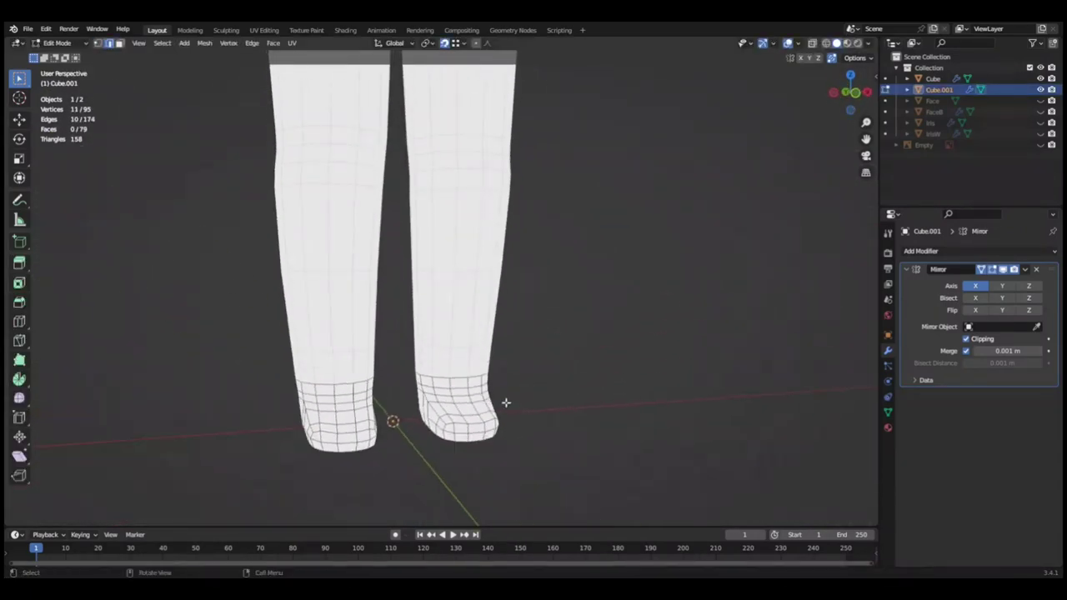
middle_click_drag(393, 422, 286, 194)
scroll(441, 456, "up", 1)
key("g")
key("z")
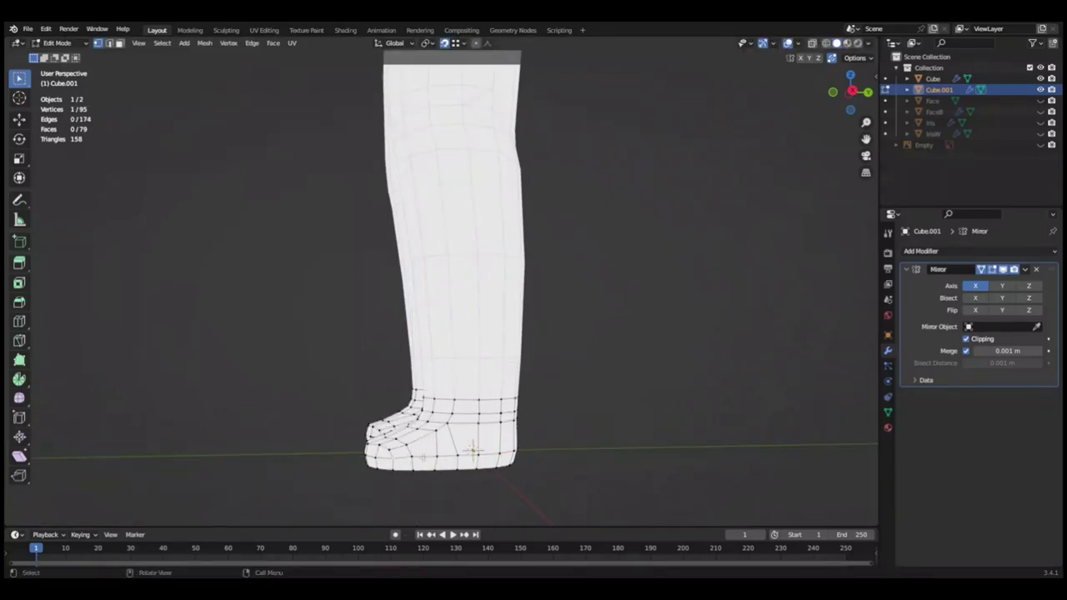
middle_click_drag(473, 450, 565, 490)
left_click(517, 466, "shift")
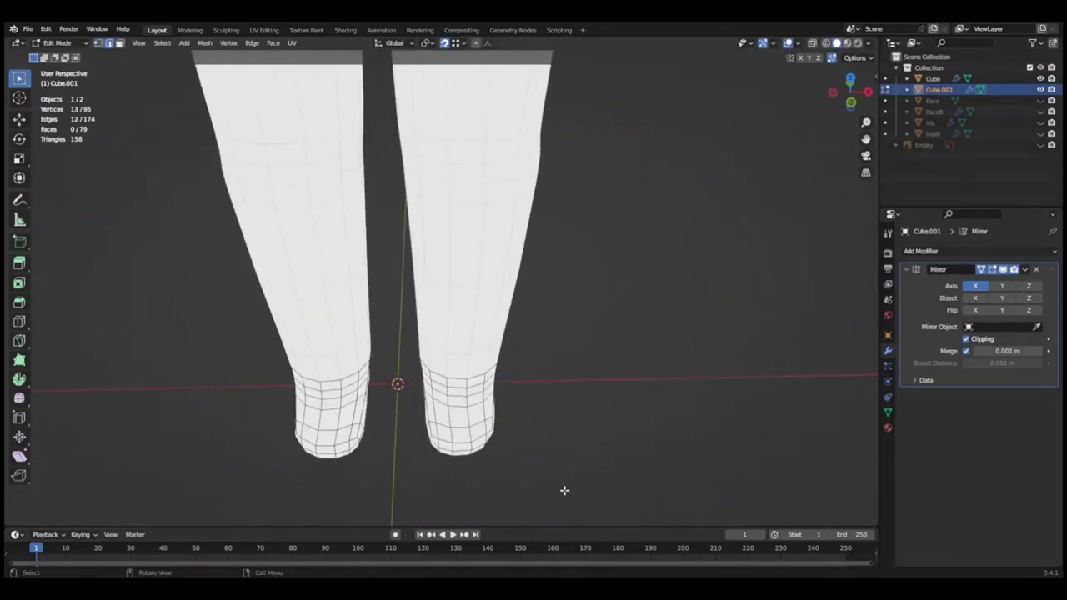
key("ctrl+s")
Leave Edit Mode to inspect the feet from below, then re-enter mesh editing.
key("Tab")
middle_click_drag(592, 384, 605, 375)
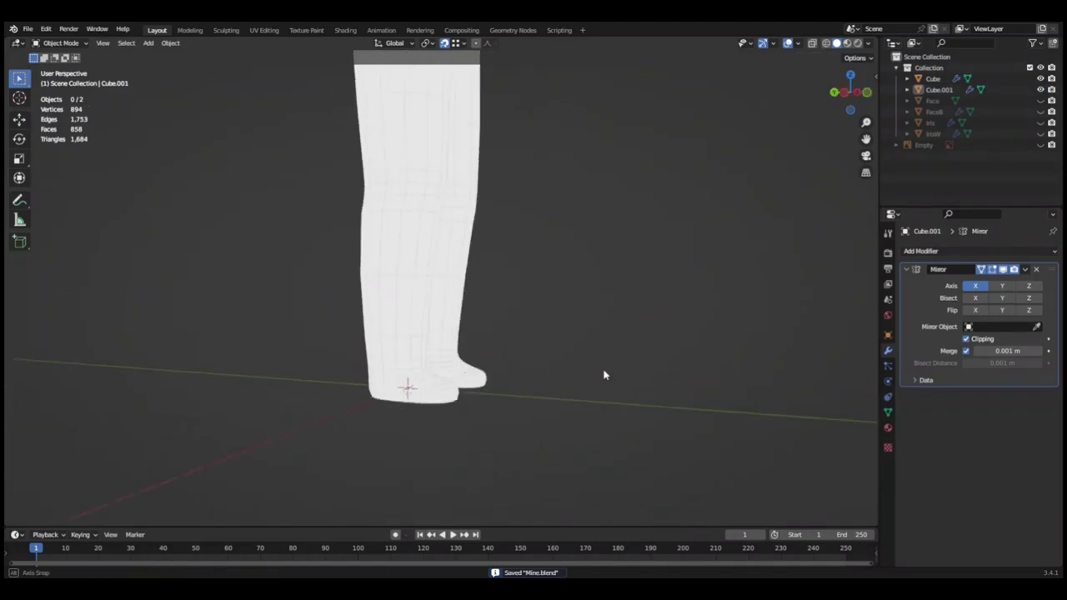
mouse_move(373, 374)
middle_mouse_down()
mouse_move(417, 433)
mouse_move(500, 417)
middle_mouse_up()
key("Tab")
Scale the sole ring by 0.5 and merge it at its centre.
type("s.5")
middle_click_drag(548, 393, 596, 302)
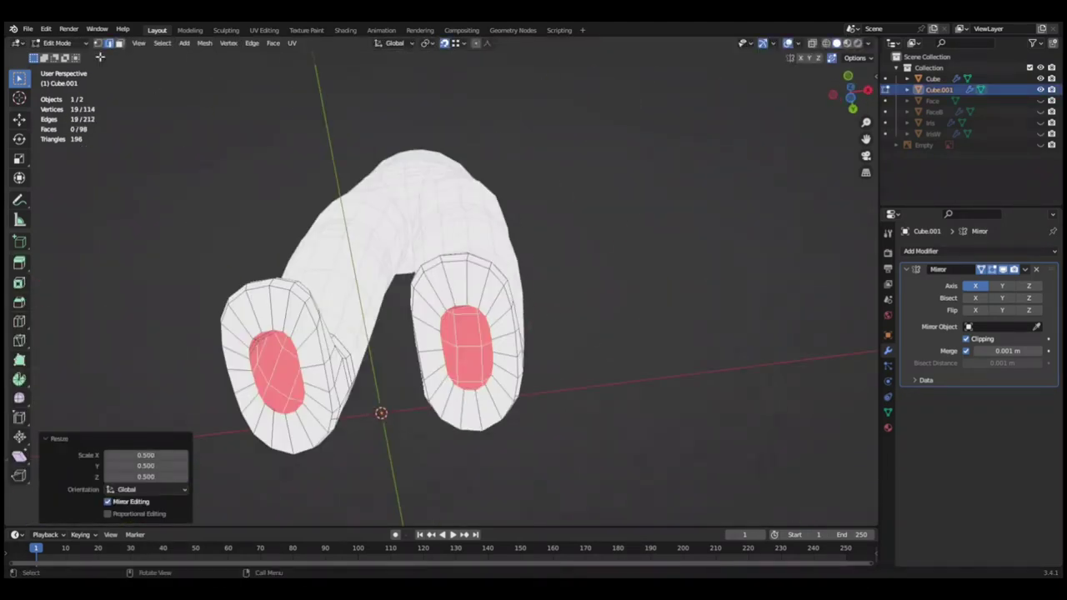
key("m")
left_click(465, 413)
scroll(464, 413, "up", 2)
Merge away a leftover sole vertex and save Mine.blend.
key("m")
left_click(689, 368)
mouse_move(688, 368)
middle_mouse_down()
mouse_move(548, 388)
mouse_move(540, 421)
middle_mouse_up()
key("ctrl+s")
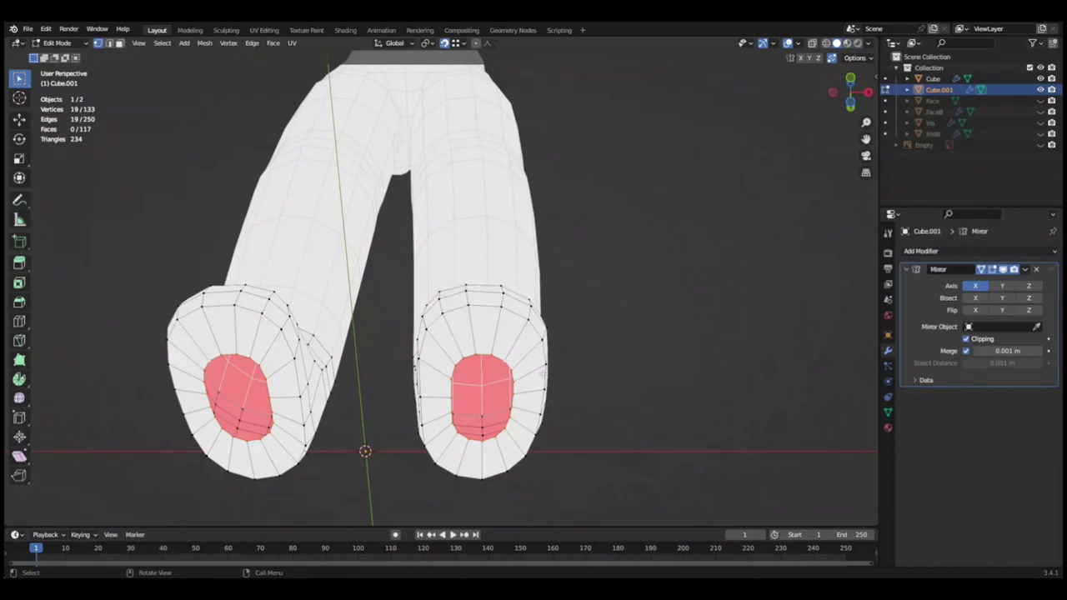
Clear the selection and fill the first sole opening with a face.
middle_click_drag(544, 373, 543, 369)
left_click(306, 325, "ctrl")
mouse_move(305, 326)
middle_mouse_down()
mouse_move(190, 124)
mouse_move(554, 301)
middle_mouse_up()
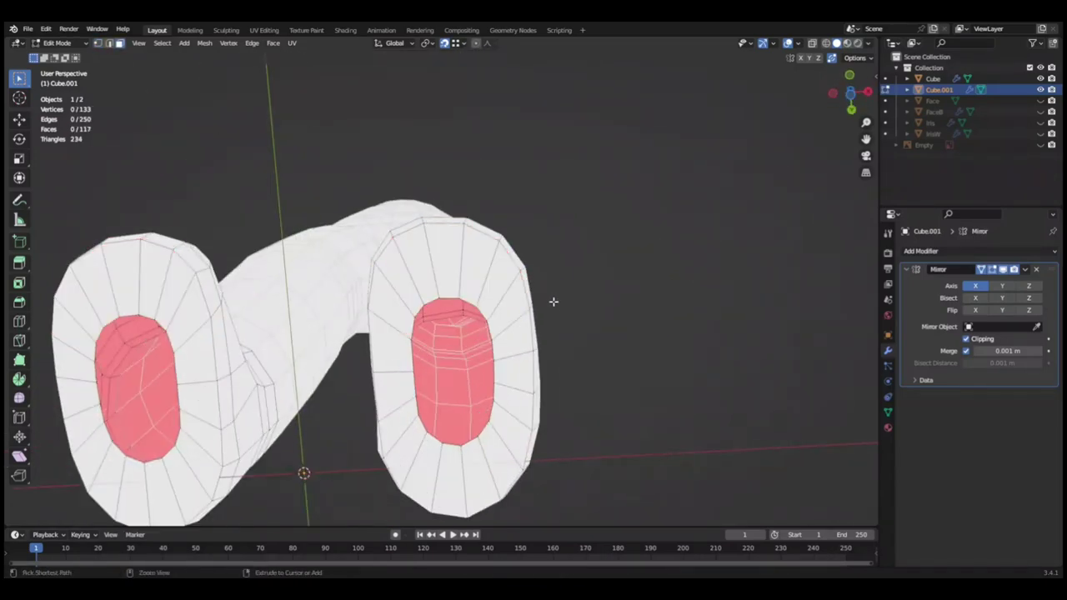
mouse_move(479, 312)
middle_mouse_down()
mouse_move(623, 409)
mouse_move(550, 343)
mouse_move(456, 335)
middle_mouse_up()
key("ctrl+z")
Select the sole edge vertices and delete the inner sole faces.
mouse_move(170, 114)
middle_mouse_down()
mouse_move(560, 381)
mouse_move(336, 434)
middle_mouse_up()
mouse_move(305, 476)
middle_mouse_down()
mouse_move(426, 399)
mouse_move(631, 421)
mouse_move(607, 406)
mouse_move(351, 367)
middle_mouse_up()
key("g")
left_click(426, 398)
key("3")
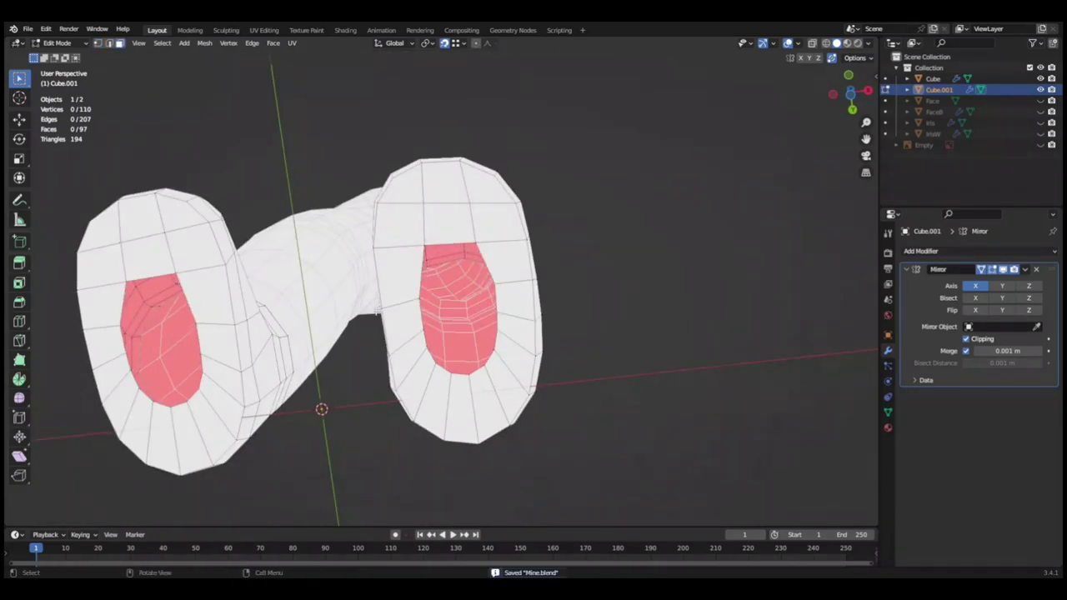
key("ctrl+z")
Fill the selected sole edges with a face, then view both feet from below.
middle_click_drag(414, 329, 624, 300)
key("ctrl+z")
key("ctrl+z")
mouse_move(675, 341)
middle_mouse_down()
mouse_move(609, 312)
mouse_move(387, 340)
mouse_move(476, 302)
middle_mouse_up()
middle_click_drag(397, 354, 459, 442)
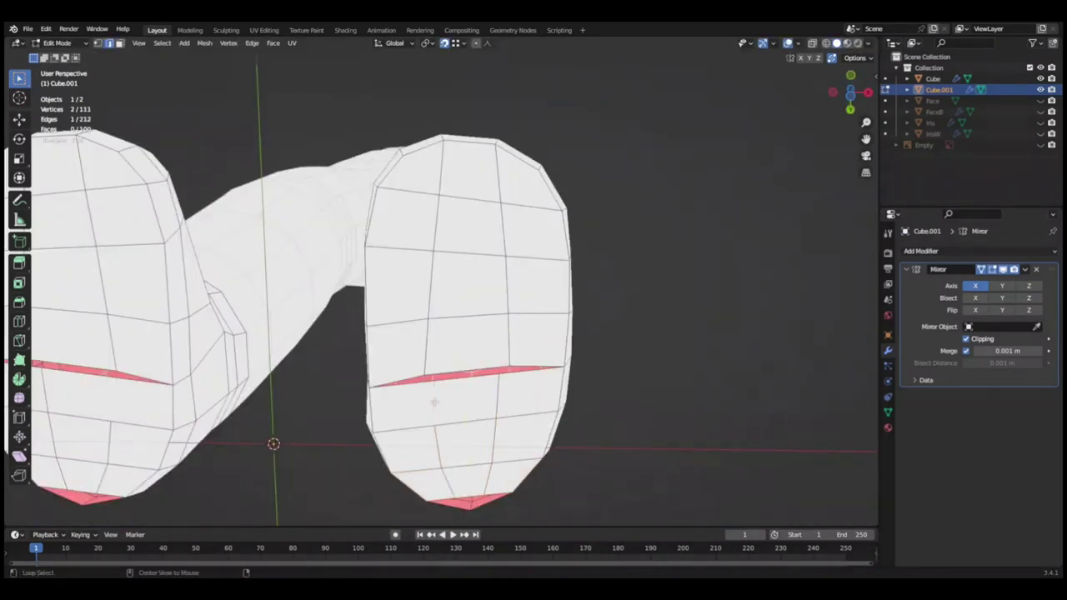
middle_click_drag(510, 357, 550, 378, "ctrl")
mouse_move(436, 379)
middle_mouse_down()
mouse_move(471, 360)
mouse_move(450, 342)
mouse_move(597, 359)
mouse_move(578, 388)
mouse_move(417, 350)
middle_mouse_up()
Move and reselect the sole vertices and rim edges on one foot.
left_click(448, 349)
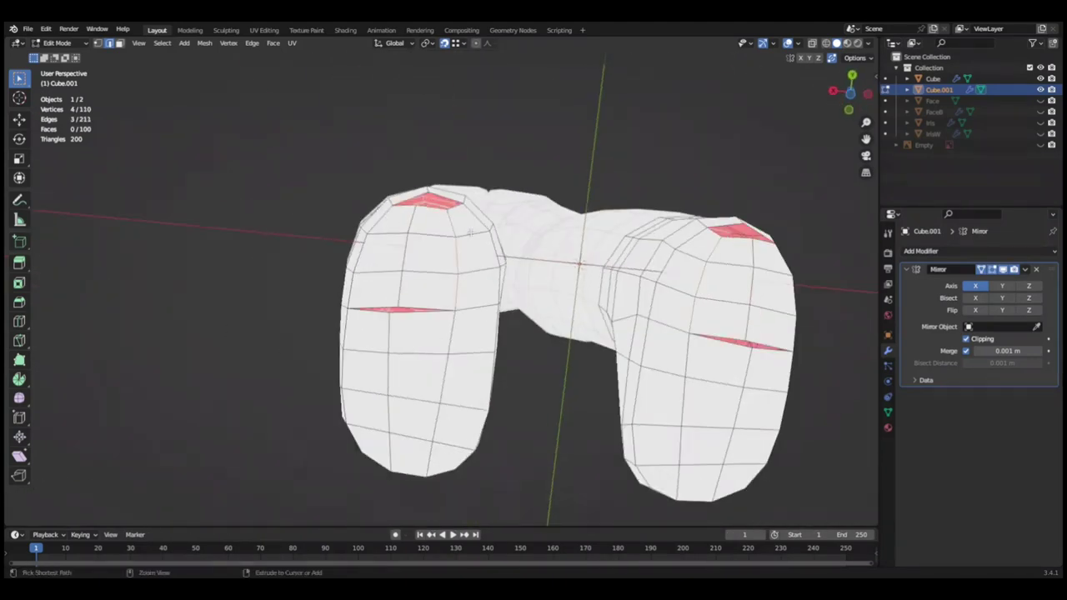
key("alt+a")
mouse_move(469, 209)
middle_mouse_down()
mouse_move(700, 275)
mouse_move(774, 333)
mouse_move(523, 310)
mouse_move(629, 362)
mouse_move(561, 392)
mouse_move(626, 398)
mouse_move(626, 420)
mouse_move(563, 434)
mouse_move(509, 405)
mouse_move(614, 414)
mouse_move(583, 408)
mouse_move(624, 270)
mouse_move(691, 255)
mouse_move(658, 277)
mouse_move(593, 364)
mouse_move(614, 424)
mouse_move(657, 480)
mouse_move(595, 357)
mouse_move(703, 386)
middle_mouse_up()
left_click(562, 392)
left_click(543, 428, "shift")
left_click(509, 405, "shift")
key("2")
left_click(588, 412, "alt")
Deselect everything and pick the sole vertices to merge.
left_click(676, 250)
scroll(658, 277, "up", 5)
key("alt+a")
key("m")
left_click(636, 405)
key("m")
Try merging those vertices at centre, undo it, and exit Edit Mode in front view.
mouse_move(636, 405)
middle_mouse_down()
mouse_move(619, 441)
mouse_move(581, 440)
mouse_move(626, 333)
mouse_move(491, 381)
mouse_move(608, 331)
mouse_move(524, 433)
middle_mouse_up()
left_click(618, 441)
key("ctrl+z")
mouse_move(547, 342)
middle_mouse_down()
mouse_move(633, 372)
mouse_move(400, 462)
mouse_move(515, 414)
middle_mouse_up()
key("Tab")
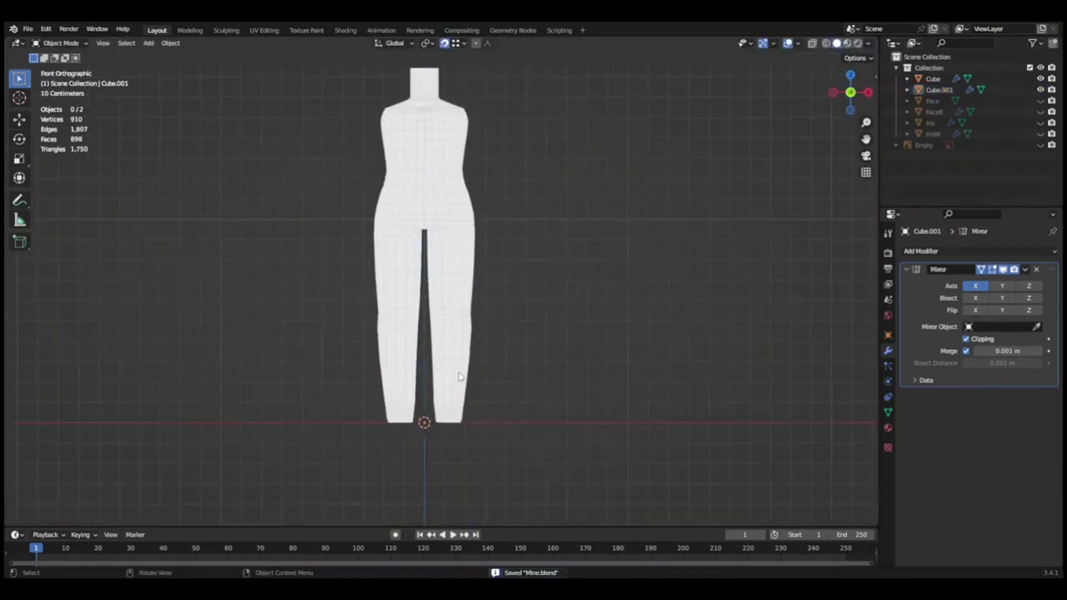
Join the legs into the body mesh and weld overlapping vertices by distance.
key("a")
key("m")
left_click(564, 395)
key("alt+a")
scroll(628, 381, "up", 2)
scroll(542, 398, "up", 1)
scroll(542, 399, "up", 1)
Select the ankle face ring, leave Edit Mode and save Mine.blend.
left_click(578, 405, "ctrl+alt")
scroll(666, 412, "up", 2)
scroll(667, 411, "down", 2)
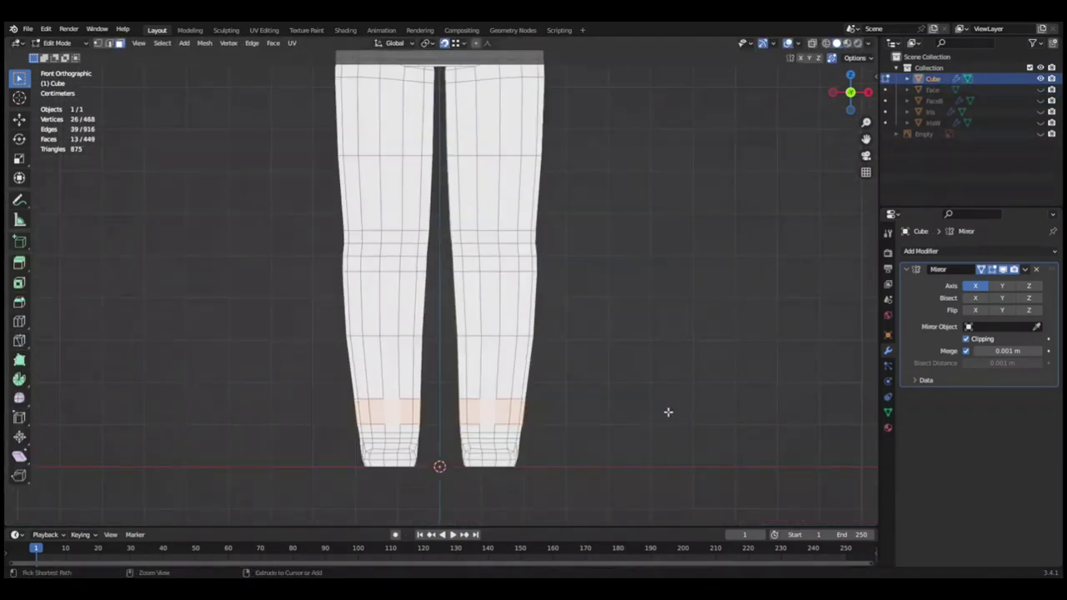
scroll(668, 405, "up", 1)
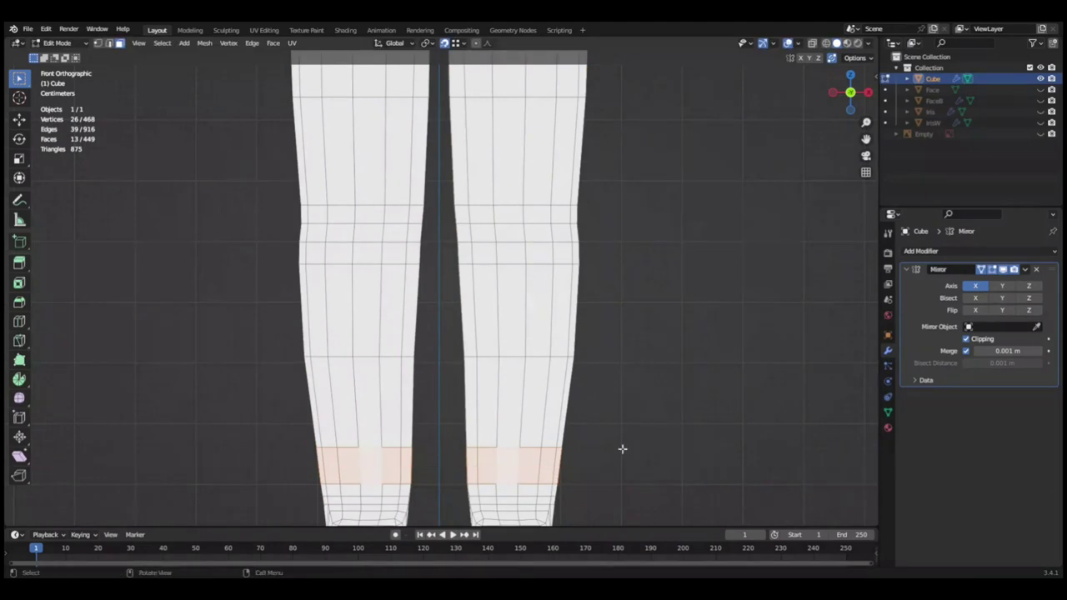
key("Tab")
scroll(601, 441, "down", 3)
key("ctrl+s")
scroll(550, 401, "up", 2)
Shift the ankle loops sideways along X and save Mine.blend.
key("Tab")
scroll(640, 451, "up", 1)
key("g")
key("x")
left_click(640, 451)
scroll(619, 422, "down", 2)
scroll(619, 421, "up", 2)
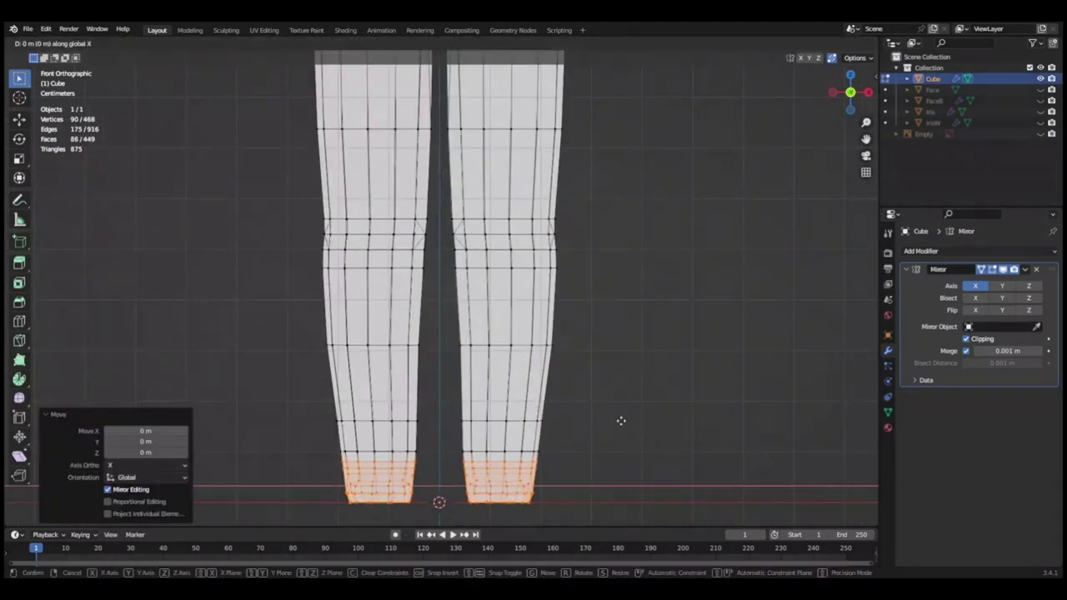
scroll(620, 423, "down", 1)
scroll(653, 395, "up", 3)
scroll(714, 325, "up", 1)
scroll(583, 317, "down", 1)
key("ctrl+s")
With X-ray on, narrow the face loop above the ankles to 0.9 along X.
scroll(469, 306, "up", 1)
key("alt+z")
left_click(687, 316, "alt")
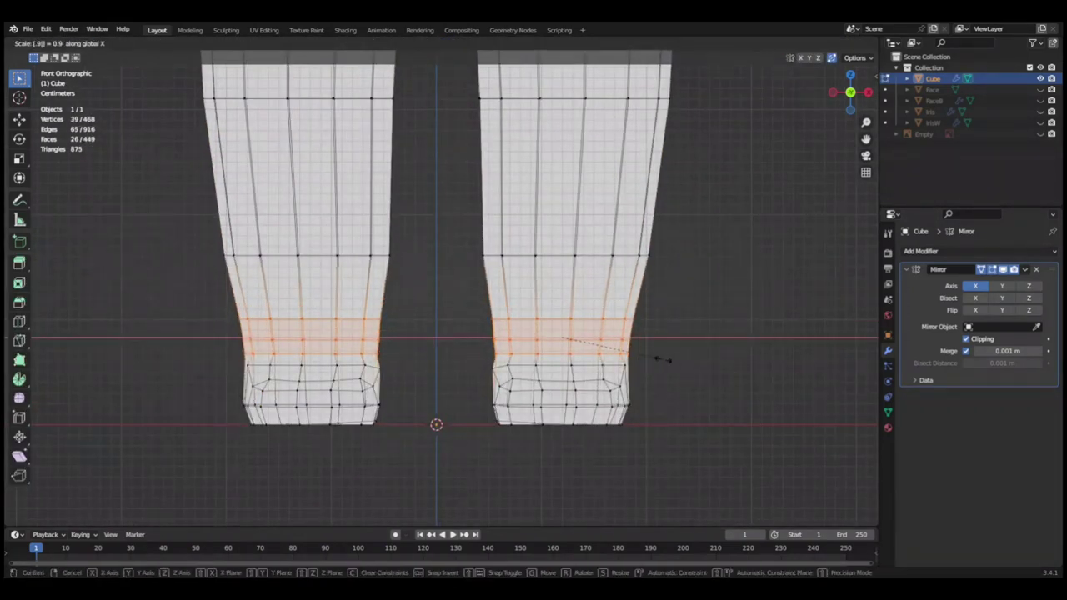
left_click(667, 360)
scroll(743, 312, "down", 1)
scroll(757, 279, "up", 1)
scroll(677, 299, "down", 1)
Add a second loop, move both along X, then exit Edit Mode and save.
left_click(677, 299, "alt+shift")
scroll(692, 297, "up", 1)
key("g")
key("x")
left_click(671, 271)
scroll(675, 273, "down", 3)
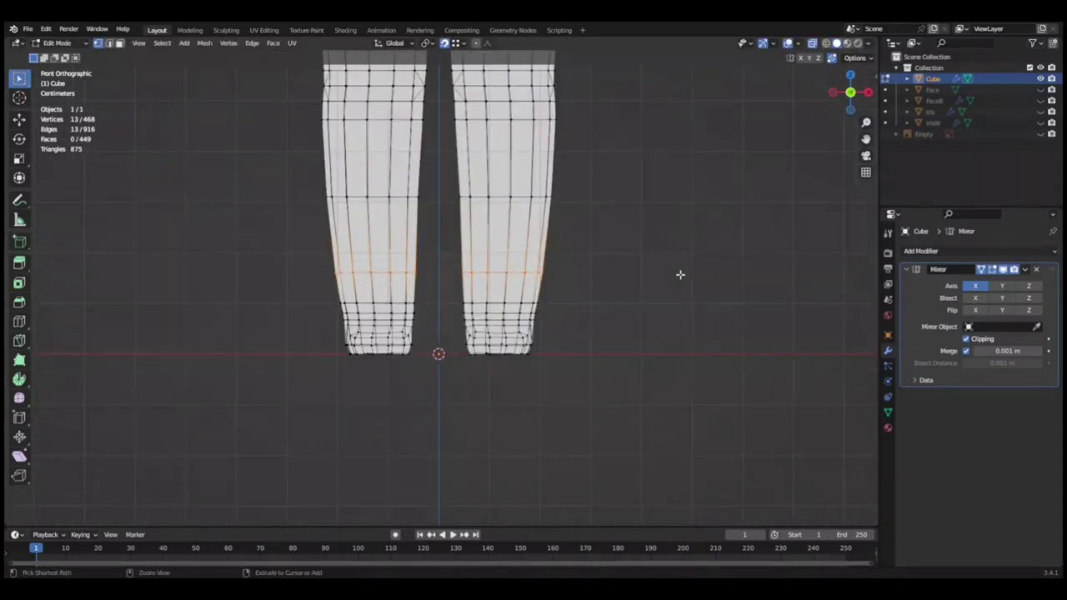
scroll(700, 284, "down", 2)
key("Tab")
key("ctrl+s")
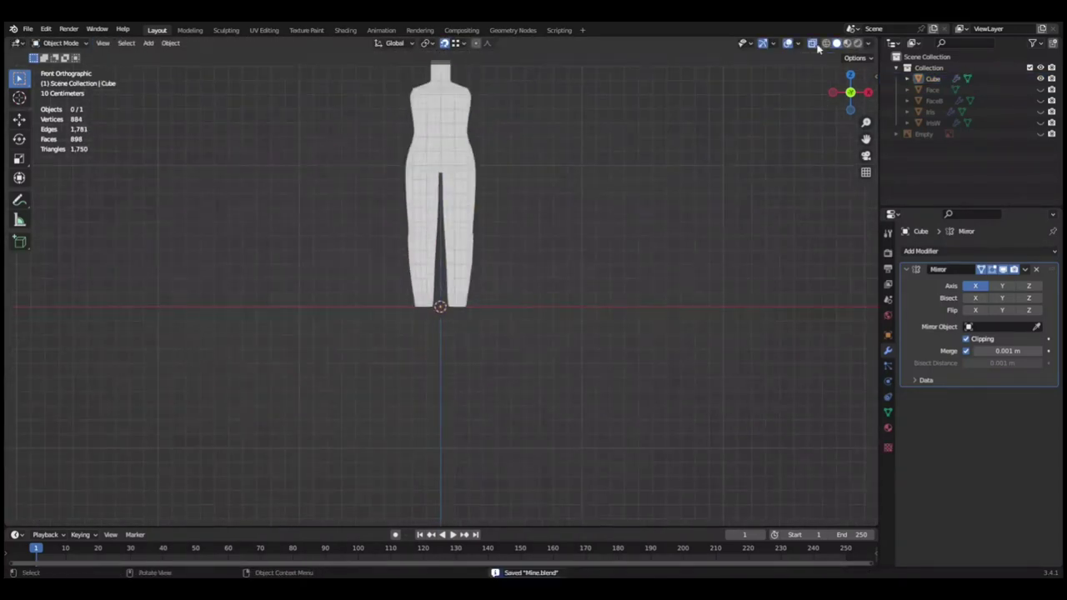
Grow the selection up the lower legs and shift it along X.
scroll(614, 305, "up", 3)
scroll(581, 316, "down", 1)
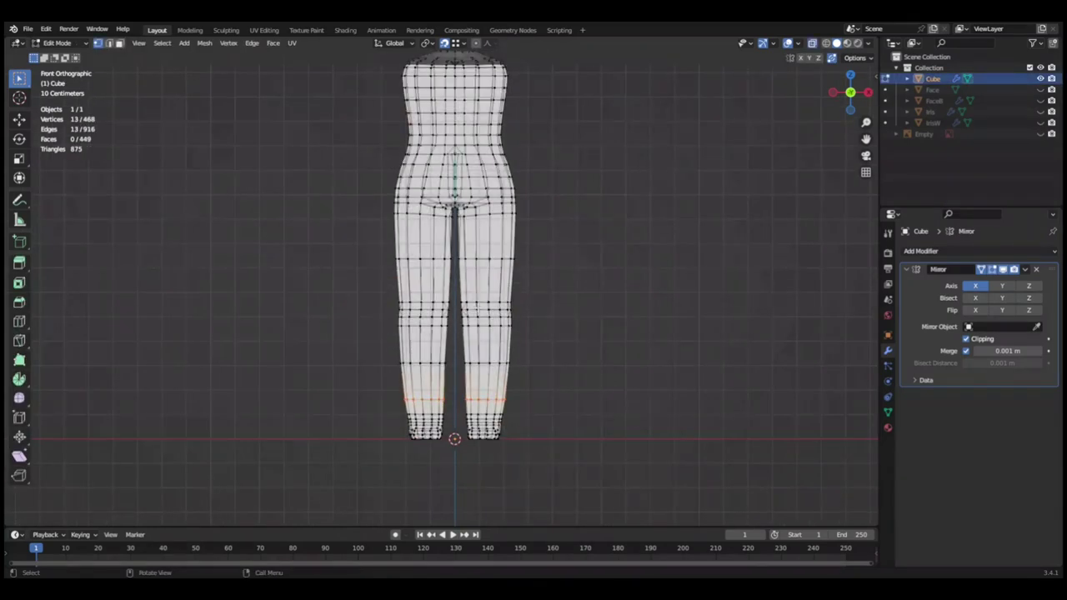
key("ctrl+KP_Add")
key("ctrl+KP_Add")
key("ctrl+KP_Add")
scroll(714, 333, "up", 3)
scroll(714, 333, "down", 2)
scroll(655, 376, "down", 1)
scroll(696, 357, "up", 3)
key("g")
key("x")
left_click(696, 357)
Grow the selection further, scale the leg loop, check the front view and save.
scroll(671, 348, "down", 5)
scroll(671, 348, "up", 5)
key("ctrl+KP_Add")
scroll(664, 338, "down", 3)
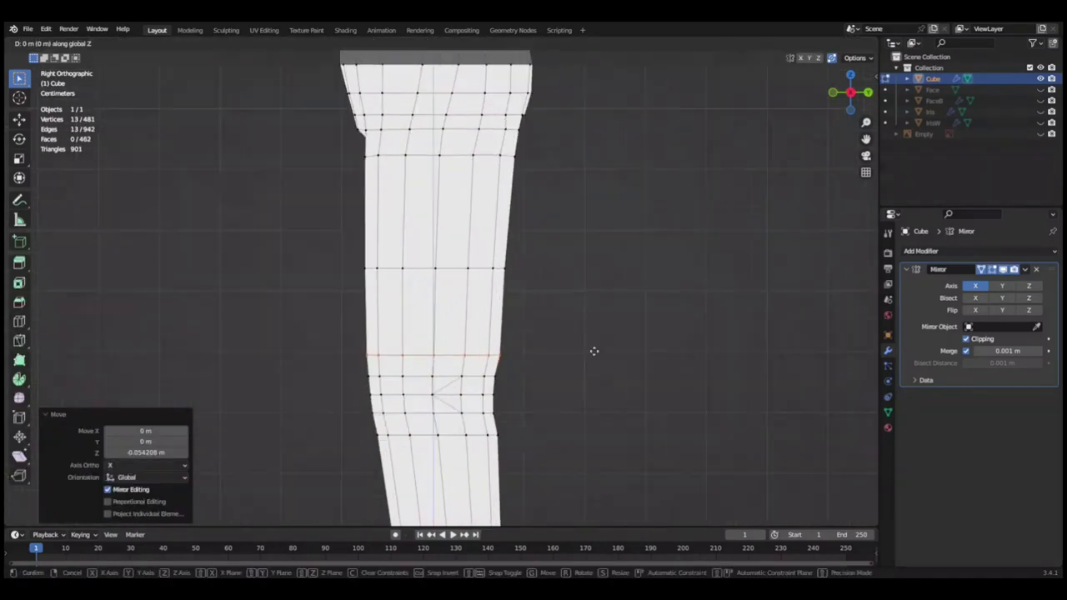
left_click(591, 352)
key("KP_1")
scroll(712, 372, "up", 3)
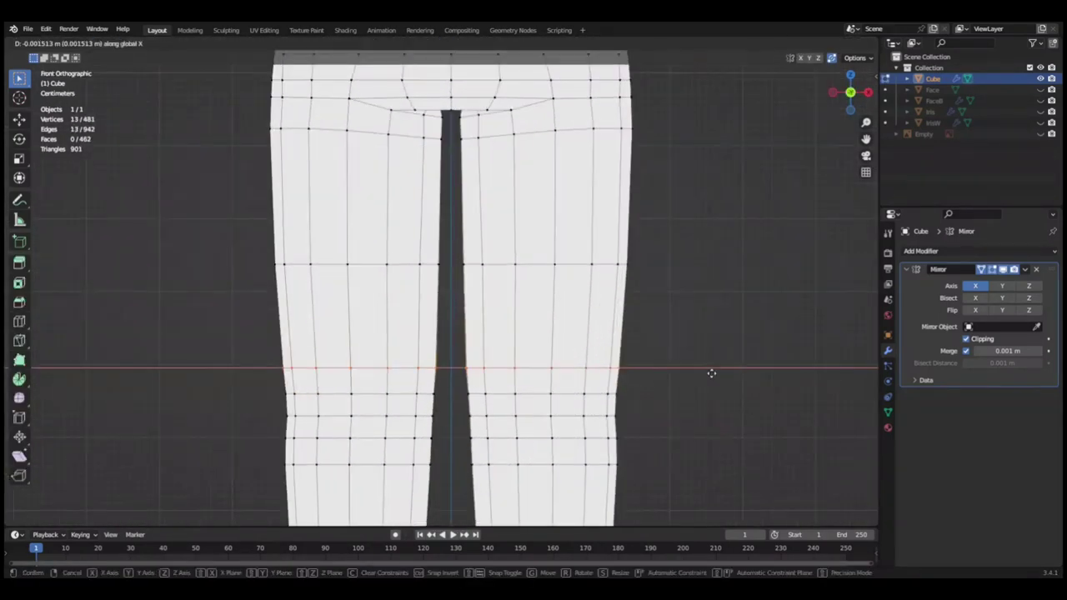
key("Tab")
scroll(576, 341, "down", 5)
key("ctrl+s")
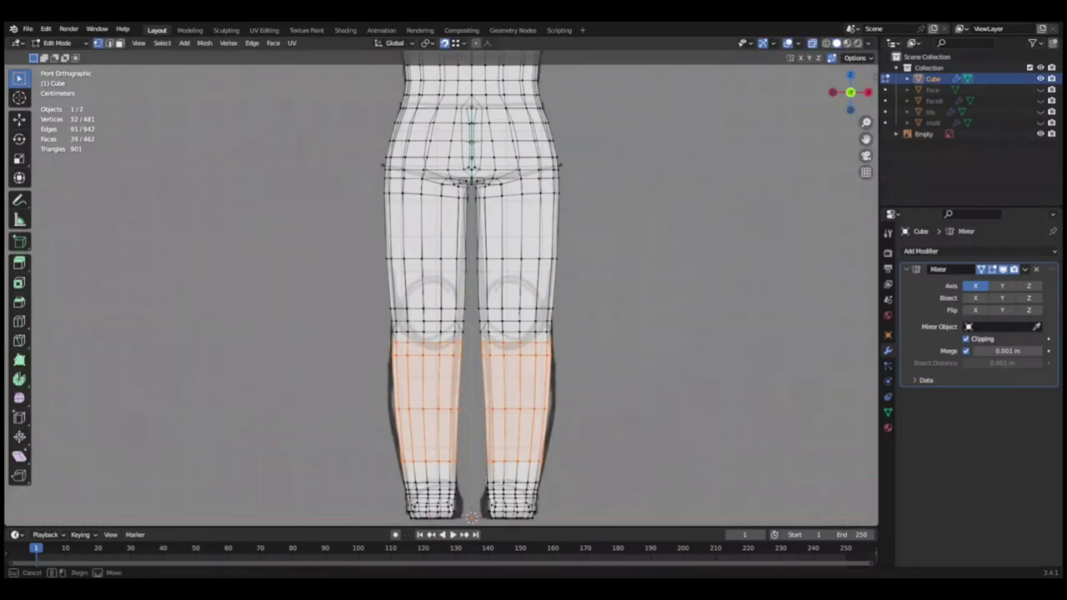
Widen the knee band by 1.025, then shift the lower leg front-to-back in Right Ortho.
left_click(661, 440)
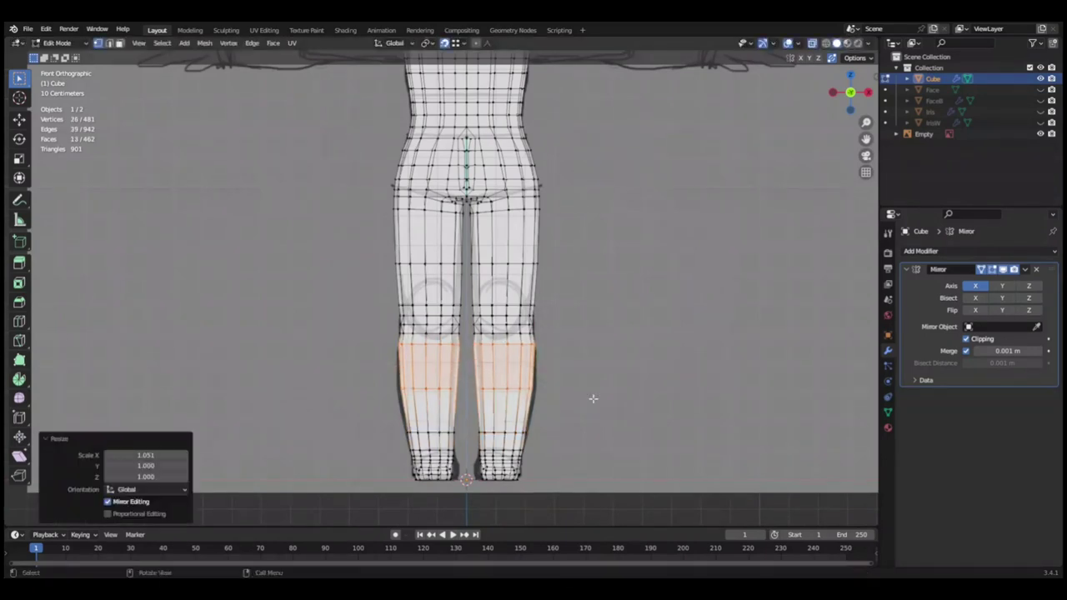
key("s")
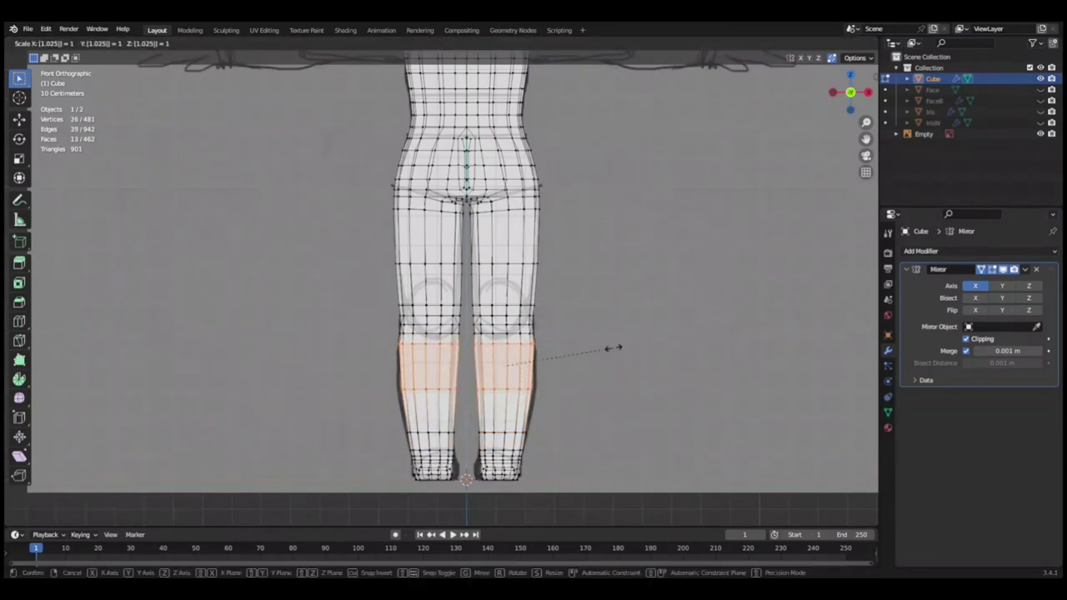
left_click(614, 348)
key("KP_3")
key("g")
key("y")
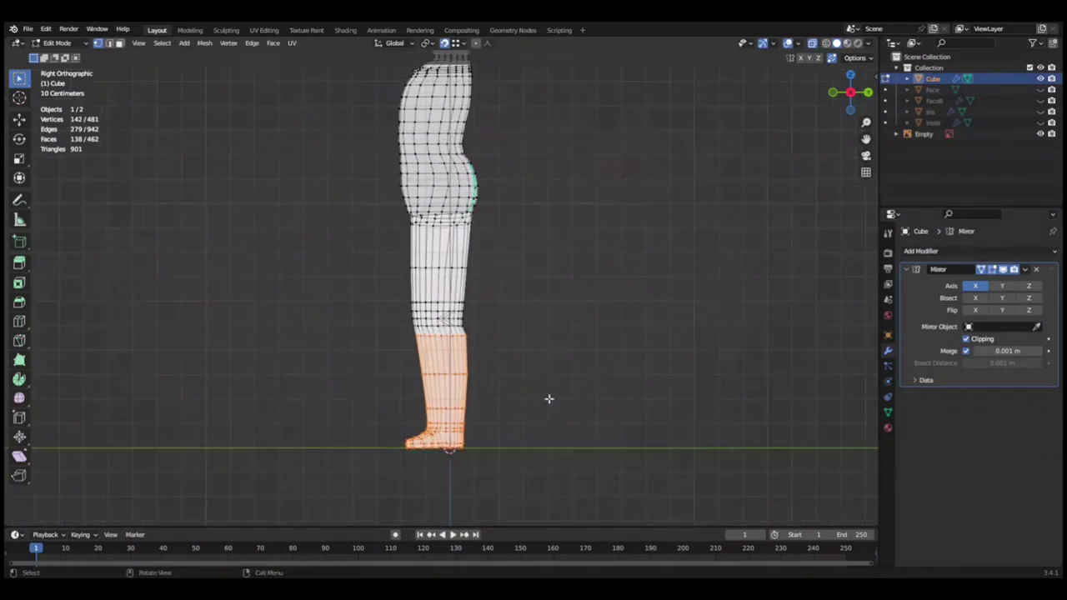
scroll(548, 399, "up", 2)
key("ctrl+KP_Add")
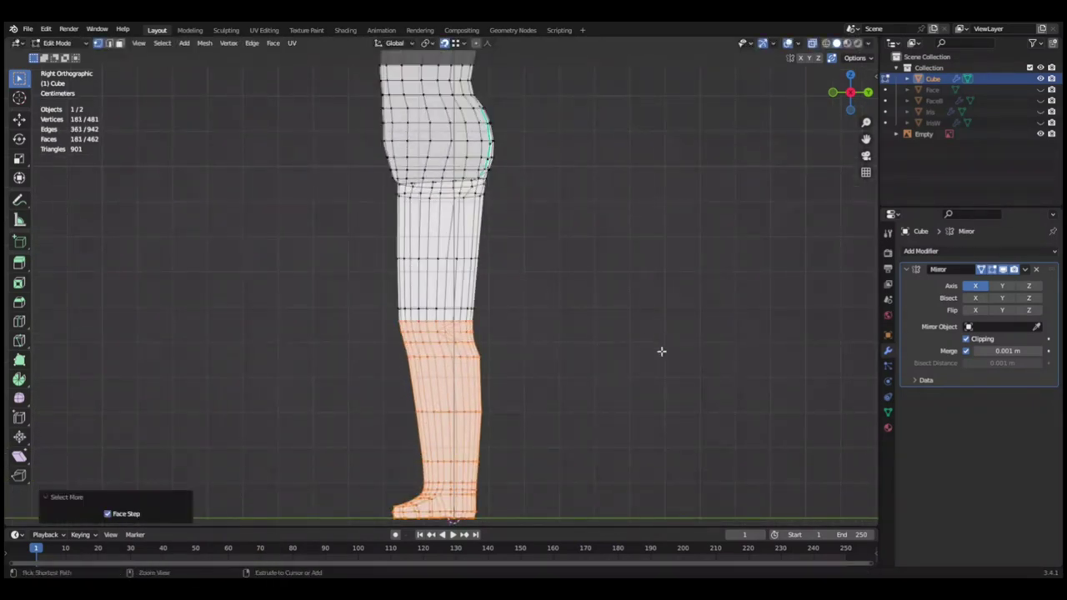
left_click(696, 347)
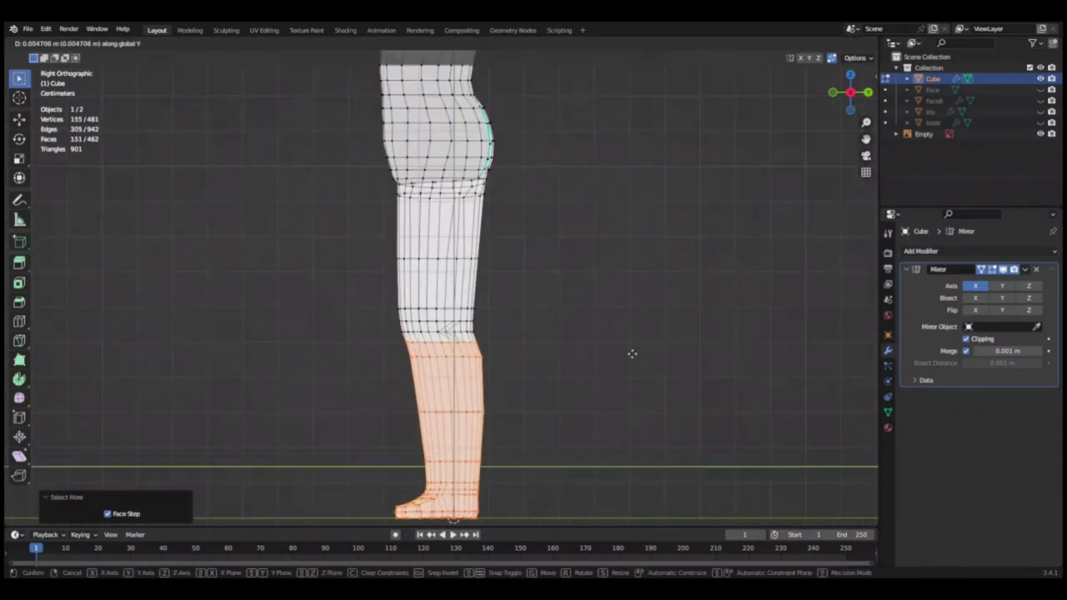
Narrow the ankle ring to 0.9 front-to-back and save Mine.blend.
key("ctrl+KP_Subtract")
scroll(631, 353, "down", 1)
key("s")
key("y")
key("Return")
key("g")
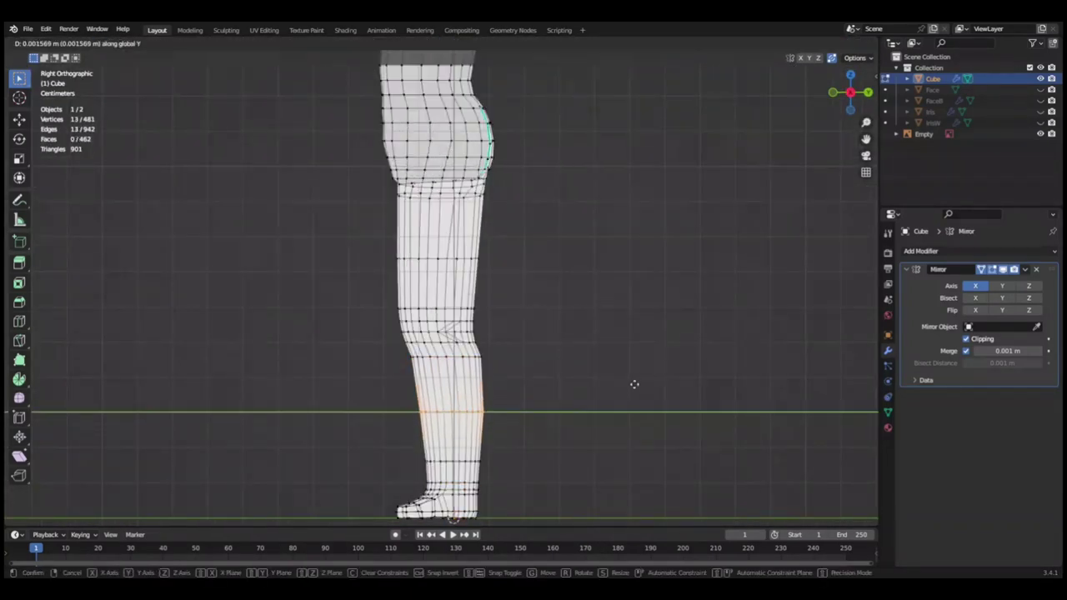
left_click(446, 437, "alt")
scroll(583, 388, "up", 2)
scroll(520, 364, "up", 1)
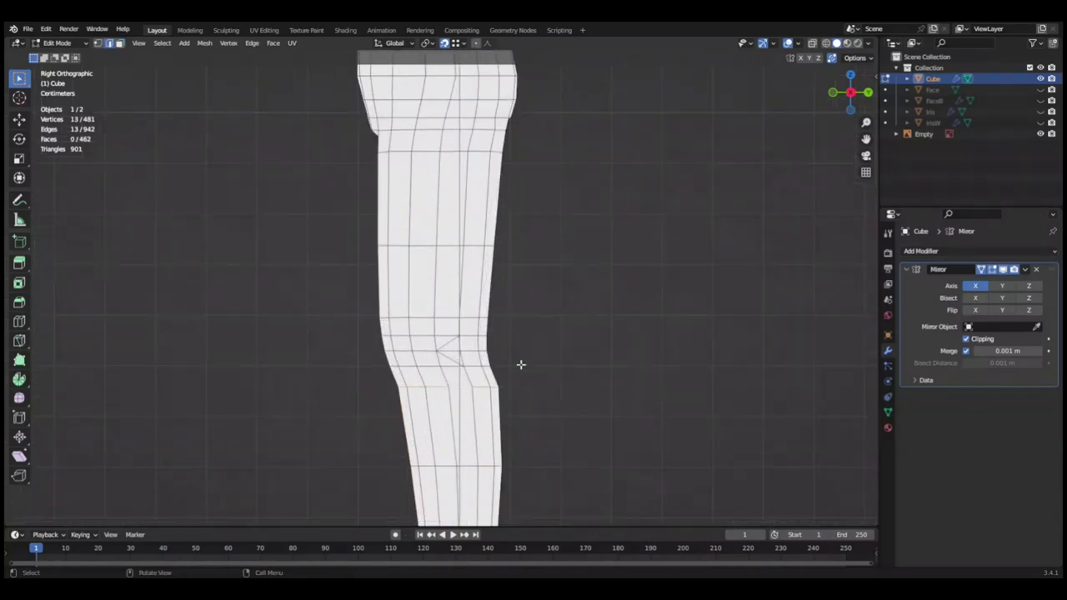
scroll(659, 365, "down", 3)
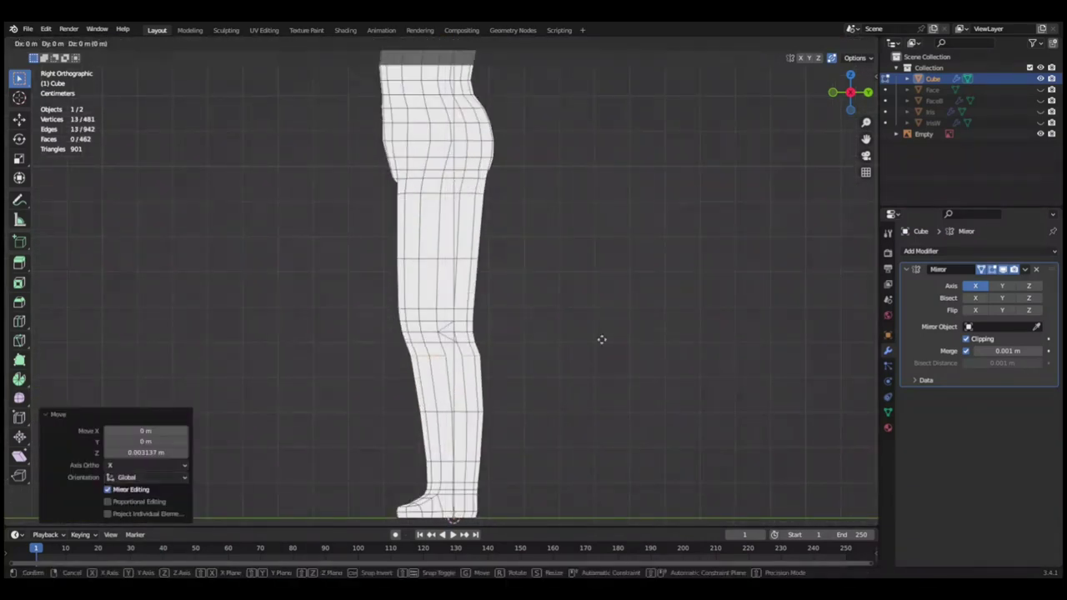
key("ctrl+s")
In front view, grow the knee selection into a band and nudge it slightly sideways.
key("KP_1")
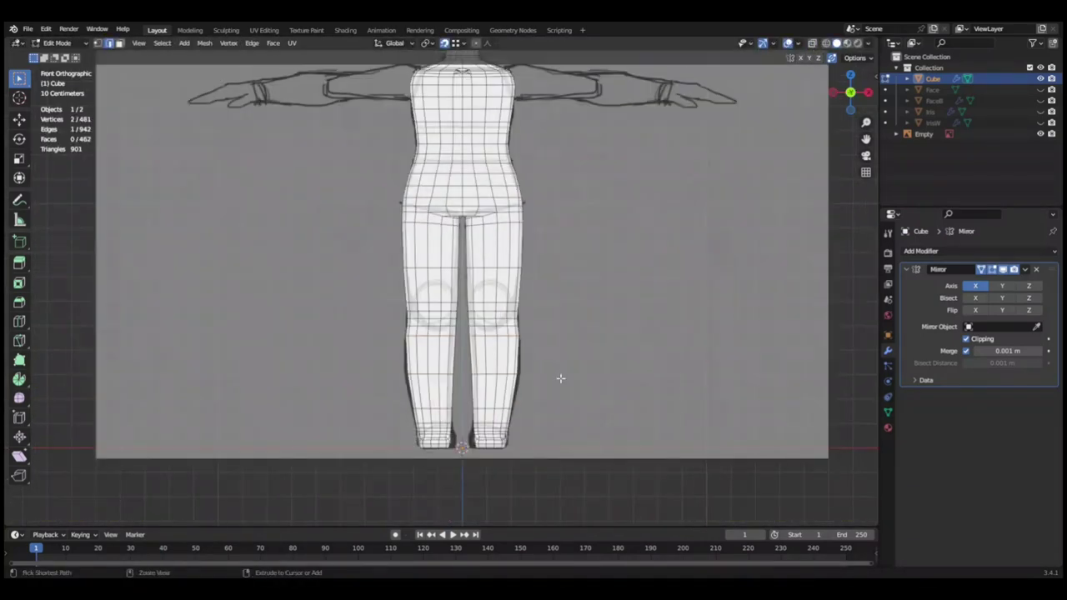
scroll(545, 356, "up", 2)
key("ctrl+KP_Add")
key("ctrl+KP_Add")
key("g")
left_click(639, 361)
key("Tab")
scroll(639, 361, "down", 4)
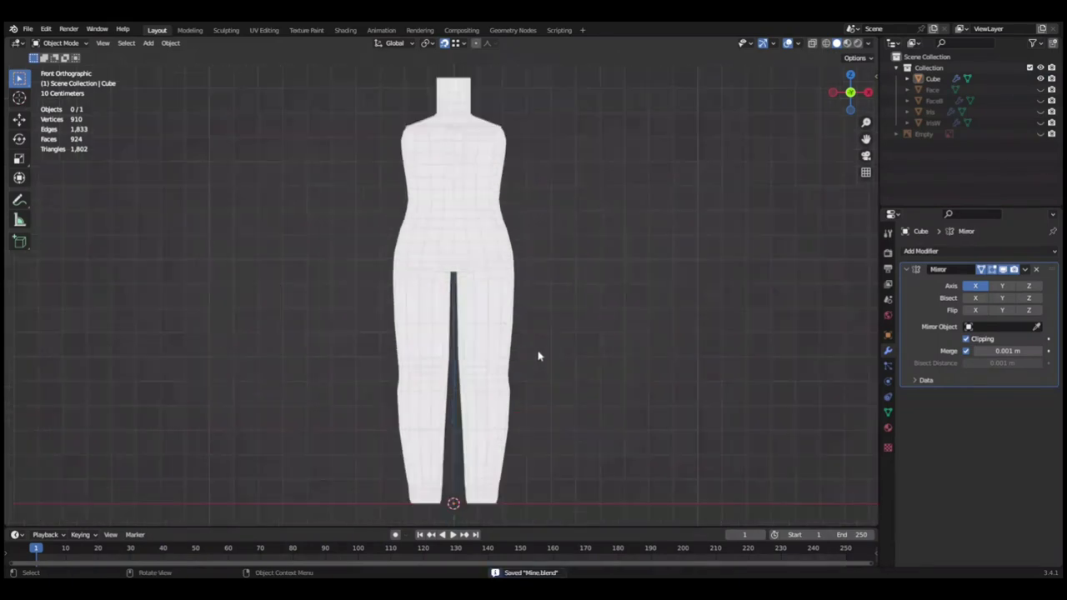
Scale the knee bands up to 1.015.
key("s")
left_click(697, 301)
key("s")
left_click(669, 366)
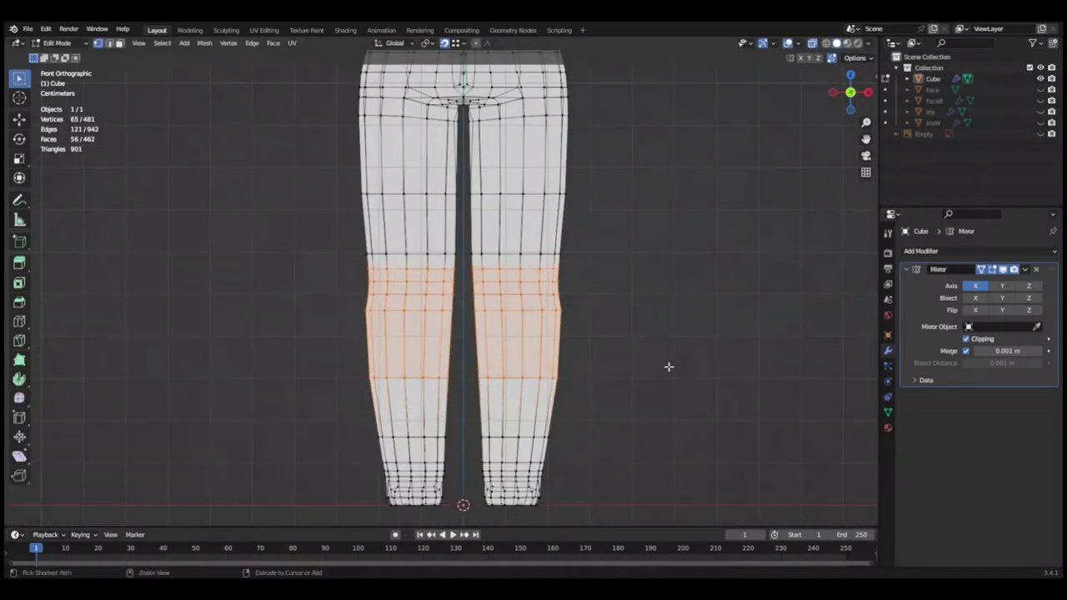
In side view, scale the knee band's depth and save the file.
key("KP_3")
key("Escape")
left_click(545, 263, "alt+shift")
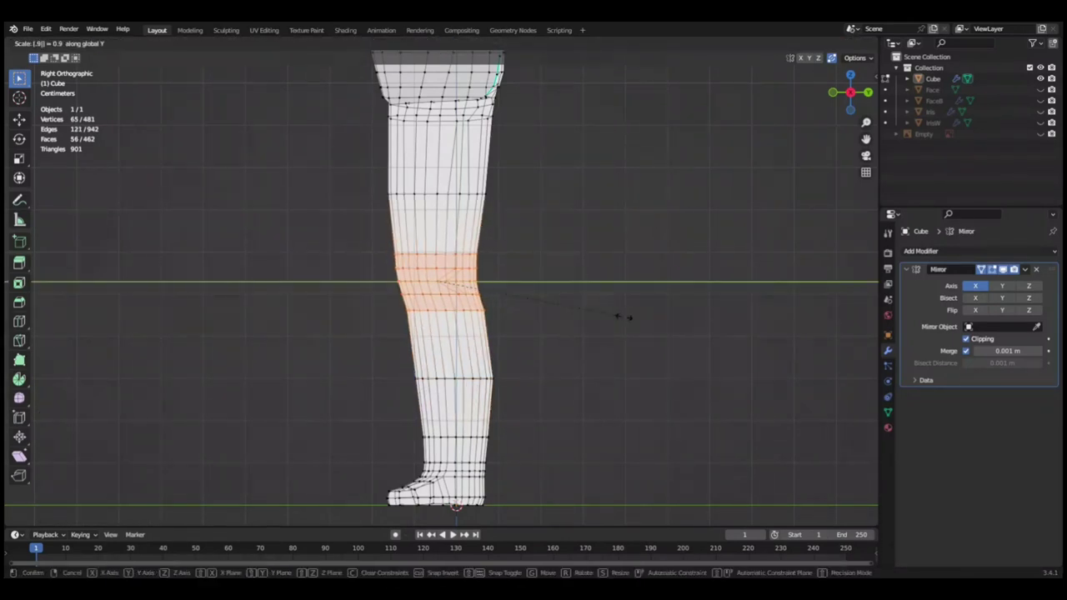
left_click(627, 316)
scroll(620, 316, "down", 2)
left_click(575, 362)
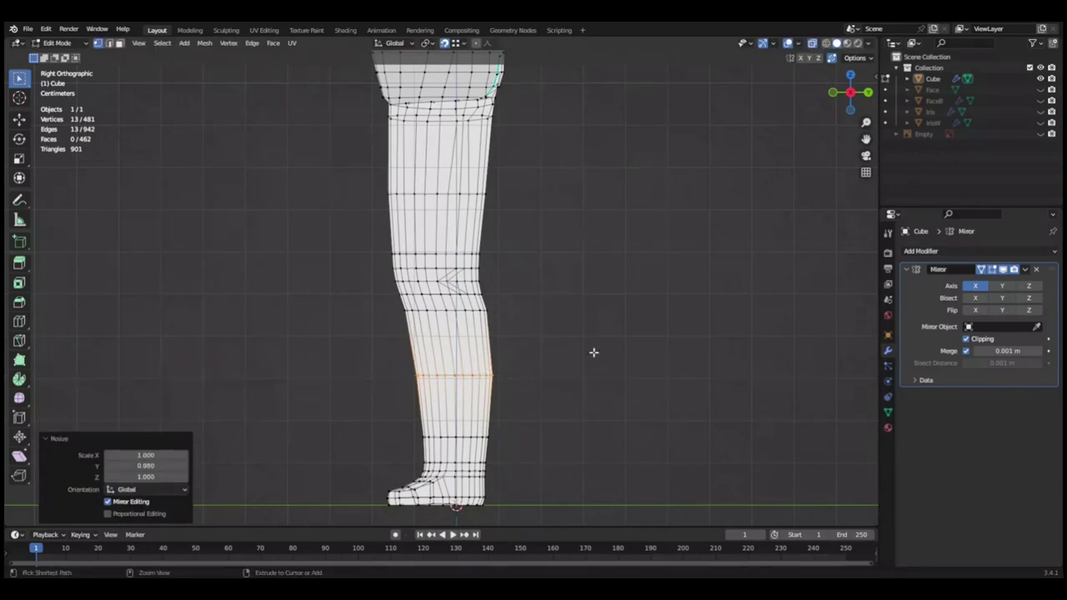
key("ctrl+s")
Widen, then narrow, the knee selection and nudge the knee band along X.
key("KP_1")
key("ctrl+KP_Add")
key("s")
key("Escape")
scroll(693, 224, "down", 4)
key("ctrl+KP_Subtract")
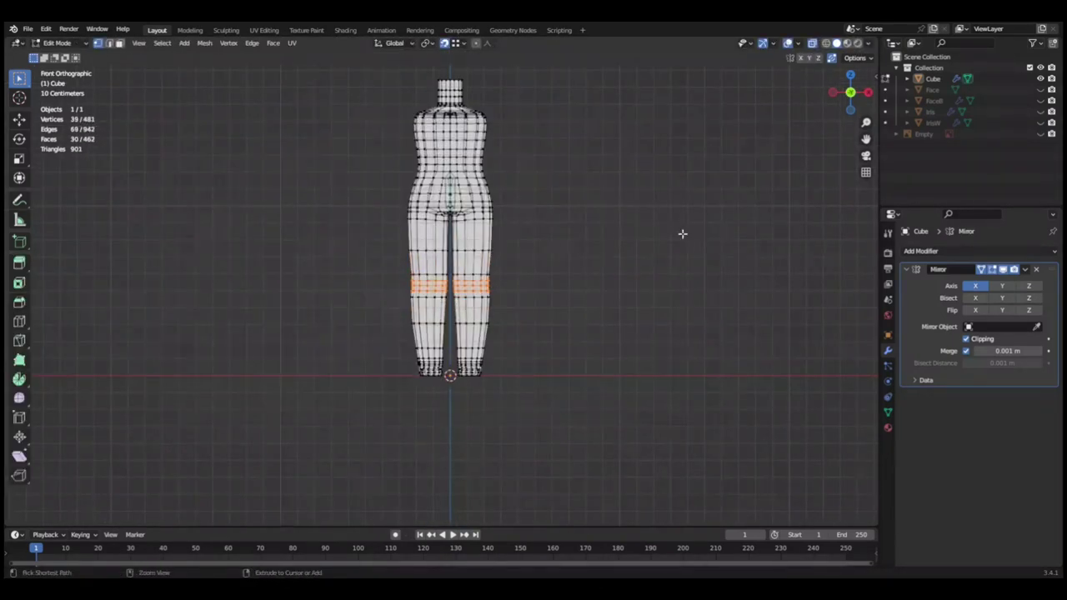
scroll(683, 237, "up", 4)
key("g")
key("x")
key("Escape")
scroll(683, 239, "down", 4)
scroll(680, 250, "up", 4)
Shrink the selection to a single knee loop, scale it, and save.
key("ctrl+KP_Subtract")
scroll(672, 261, "down", 1)
scroll(667, 356, "up", 2)
left_click(676, 276)
scroll(634, 287, "down", 5)
key("Tab")
key("ctrl+s")
Add a new edge loop across the knee from the side view and save.
key("Tab")
scroll(629, 301, "up", 5)
key("KP_3")
key("g")
left_click(633, 316)
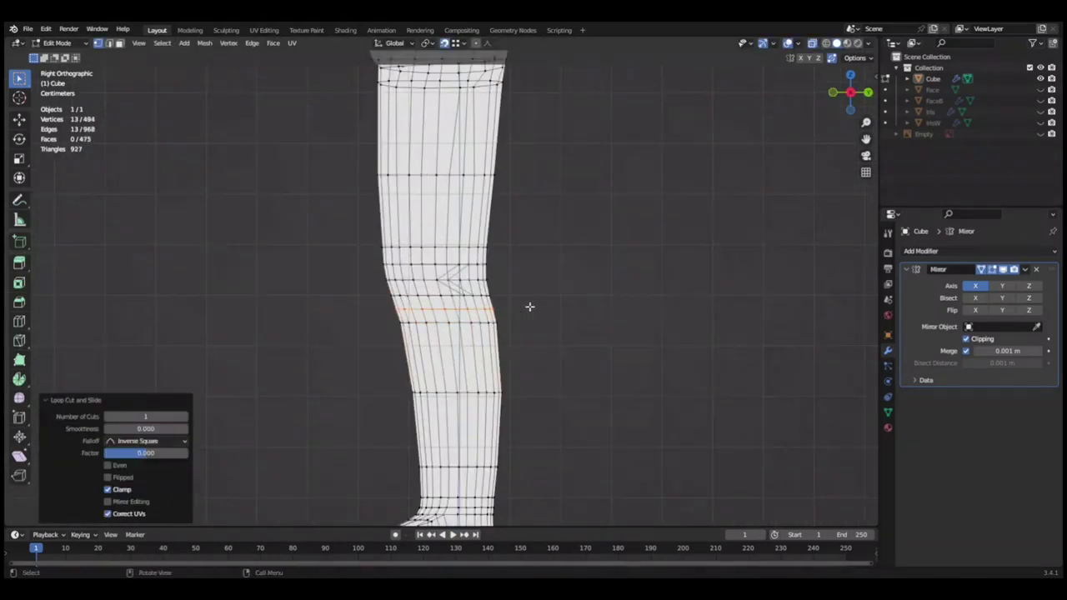
key("KP_1")
key("Tab")
scroll(667, 314, "down", 5)
key("ctrl+s")
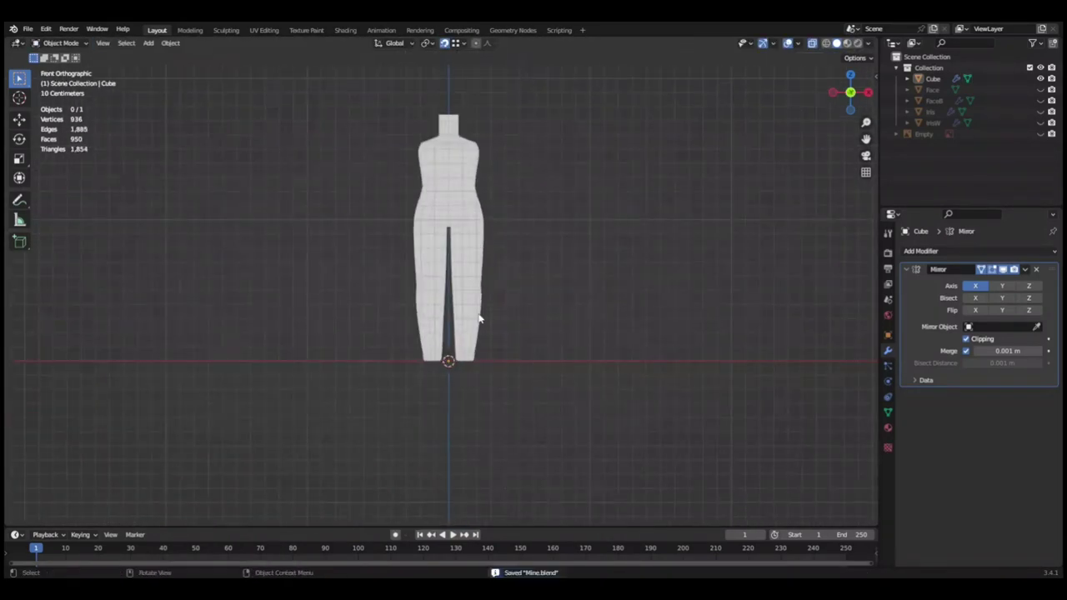
Move the knee band along Z and scale it side-to-side on X, then save.
key("Tab")
scroll(479, 319, "up", 5)
key("g")
key("z")
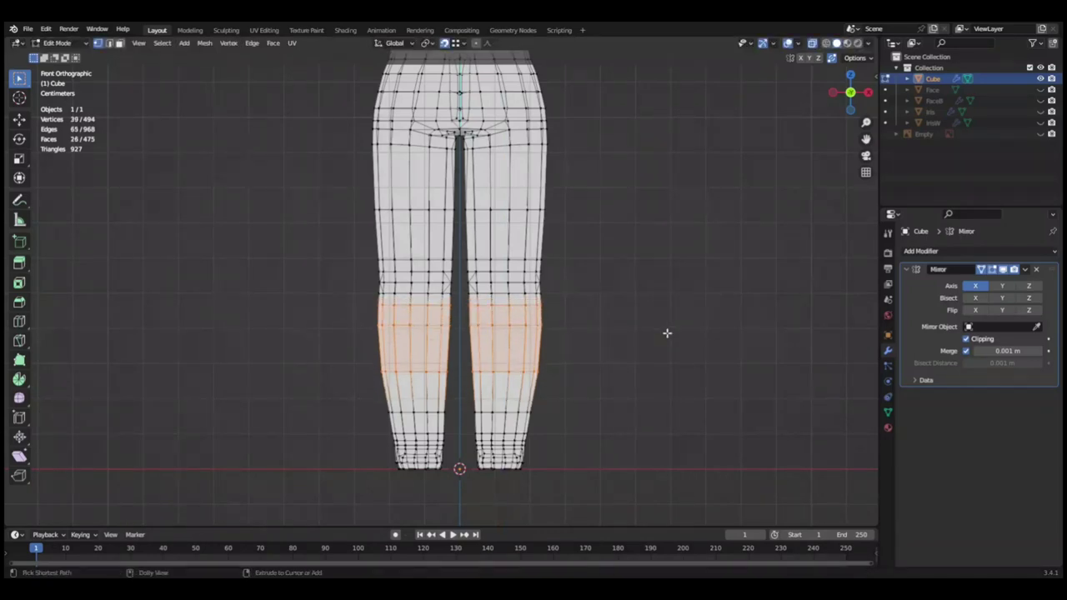
scroll(667, 334, "up", 1)
key("s")
key("x")
key("Tab")
scroll(667, 331, "down", 3)
key("Tab")
key("ctrl+s")
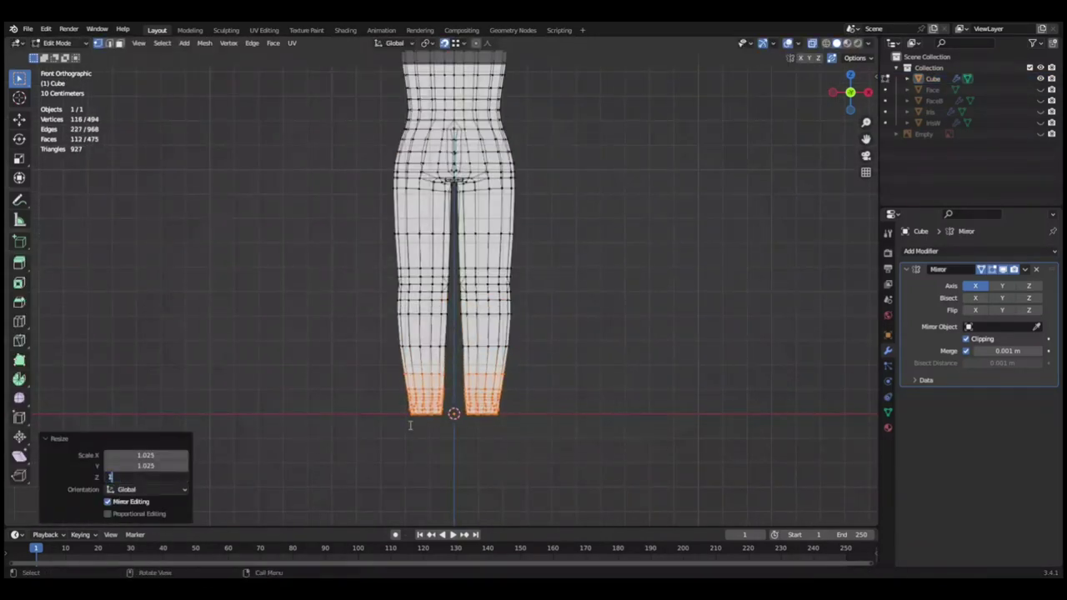
Enlarge the feet by 1.025 and save.
key("Return")
key("Tab")
scroll(639, 353, "down", 2)
key("ctrl+s")
scroll(638, 354, "up", 3)
Scale the shin band and save the file.
key("Tab")
scroll(642, 346, "up", 2)
key("s")
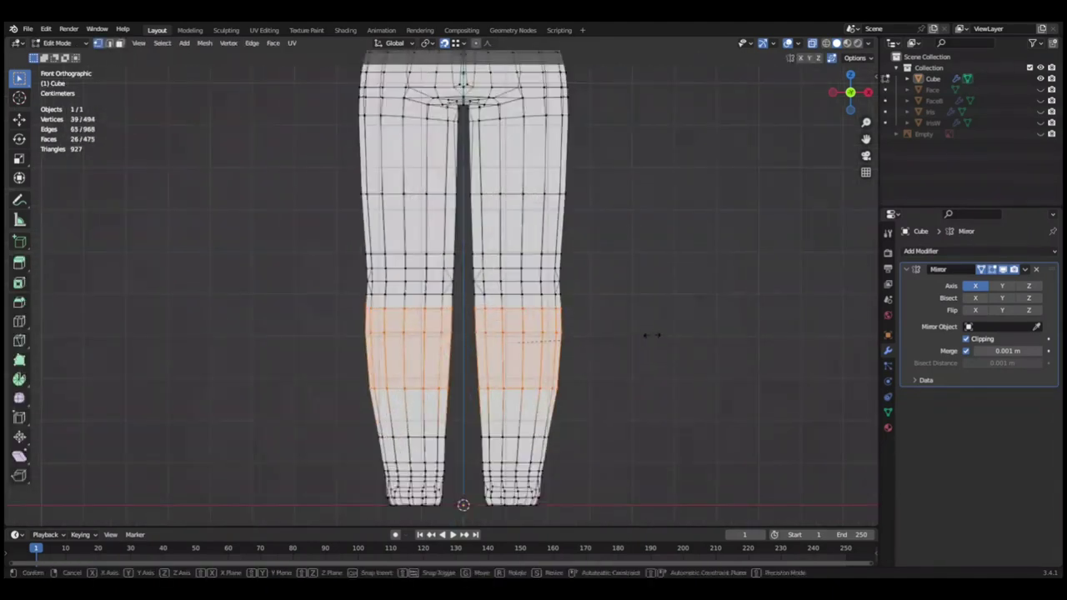
key("Return")
key("Tab")
scroll(689, 321, "down", 3)
key("ctrl+s")
scroll(708, 314, "up", 2)
key("Tab")
scroll(686, 331, "up", 2)
Select two shin rows from the side view and move the shin band.
key("KP_3")
scroll(564, 355, "down", 3)
left_click(430, 304, "alt")
left_click(446, 371, "alt+shift")
key("KP_1")
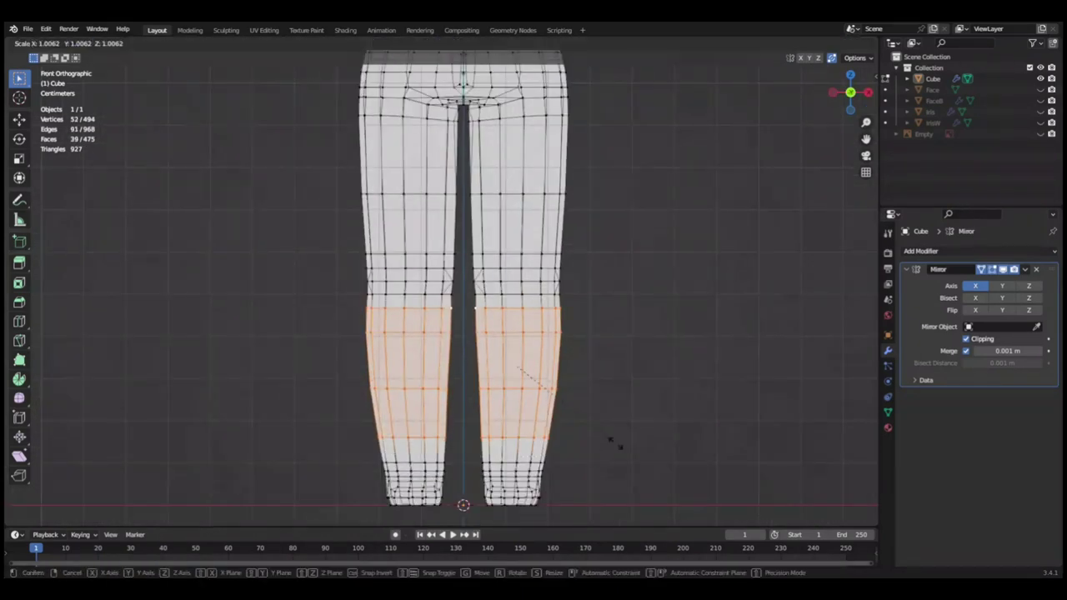
key("Return")
key("Tab")
scroll(689, 371, "up", 3)
key("Tab")
key("Tab")
scroll(695, 375, "down", 5)
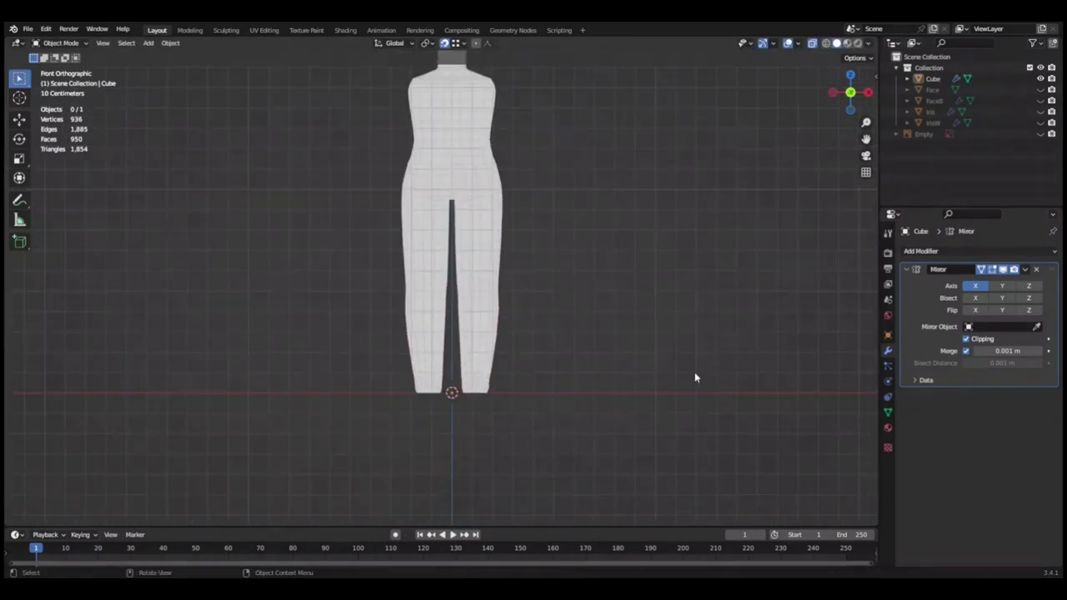
Grow the shin selection and shrink the shins to 0.963.
key("Tab")
scroll(500, 342, "up", 3)
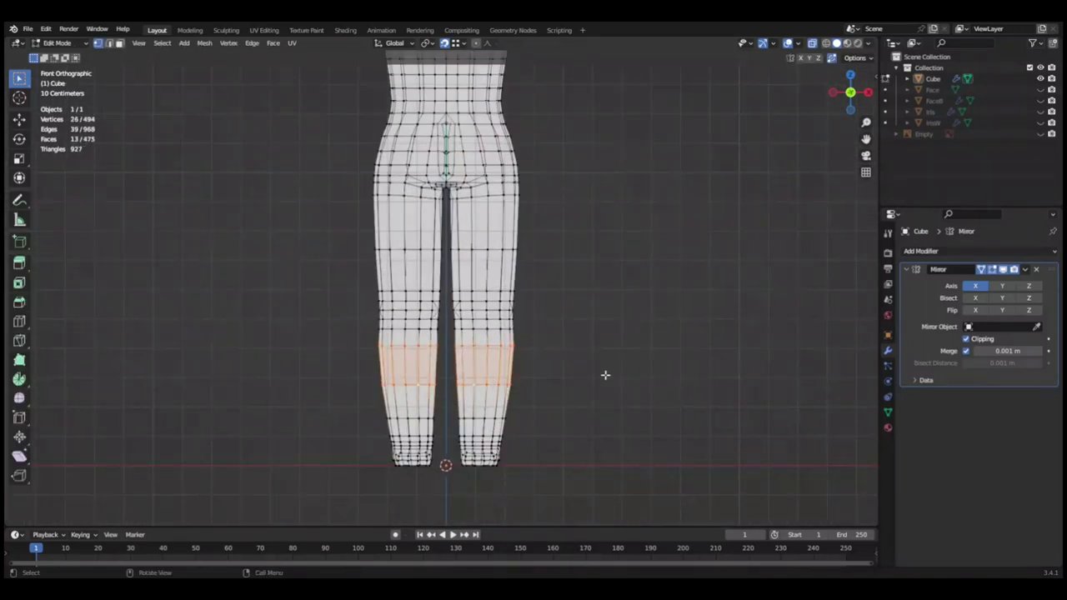
key("ctrl+KP_Add")
key("s")
left_click(612, 365)
left_click(654, 399)
key("Tab")
key("Tab")
key("Tab")
key("Tab")
scroll(670, 358, "down", 3)
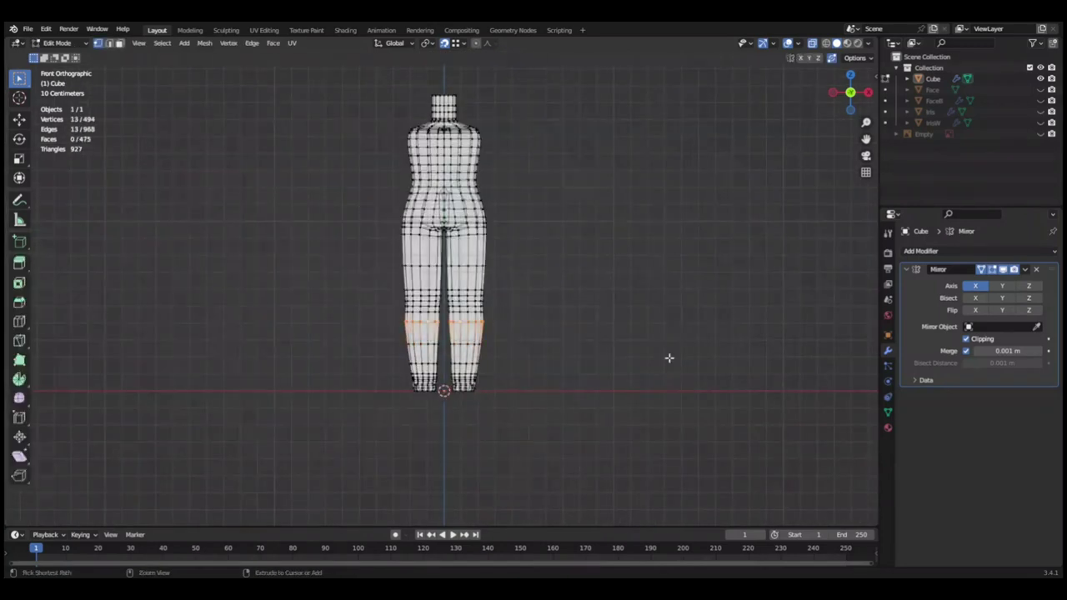
scroll(669, 362, "up", 2)
key("Tab")
key("Tab")
scroll(560, 321, "up", 3)
key("Tab")
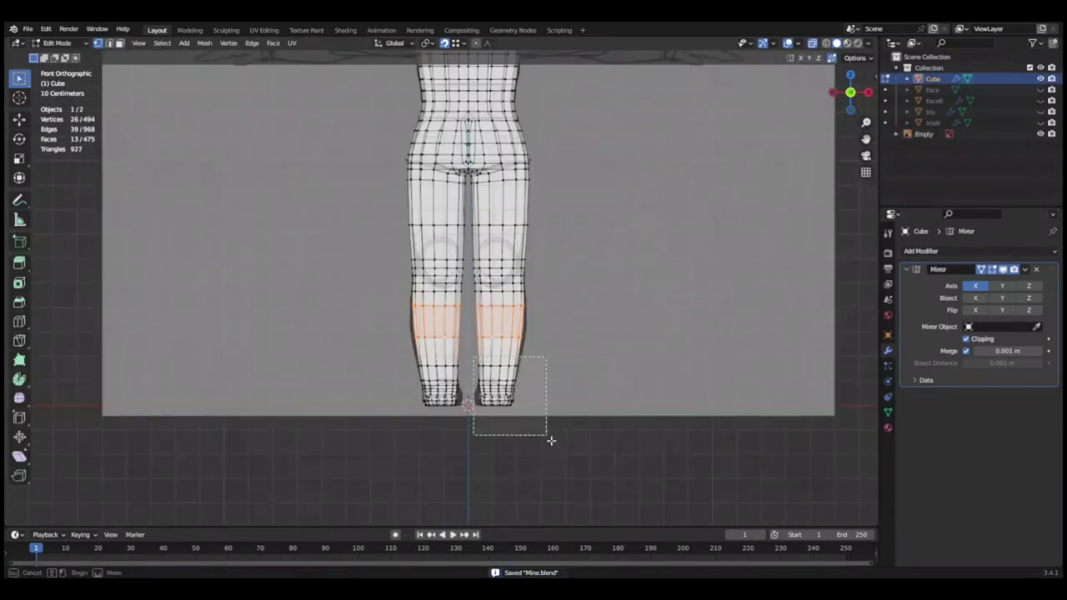
Grow the selection up the legs, finish the pending move, and save.
key("ctrl+KP_Add")
key("ctrl+KP_Add")
key("ctrl+KP_Add")
key("ctrl+KP_Add")
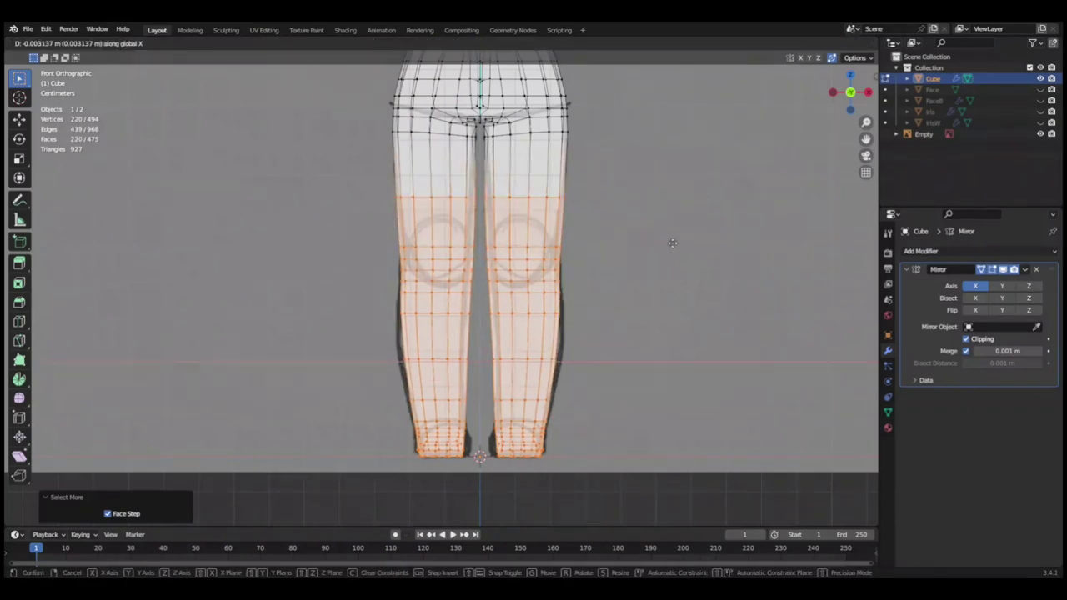
left_click(672, 242)
scroll(688, 250, "down", 3)
key("Tab")
scroll(688, 279, "down", 2)
key("Tab")
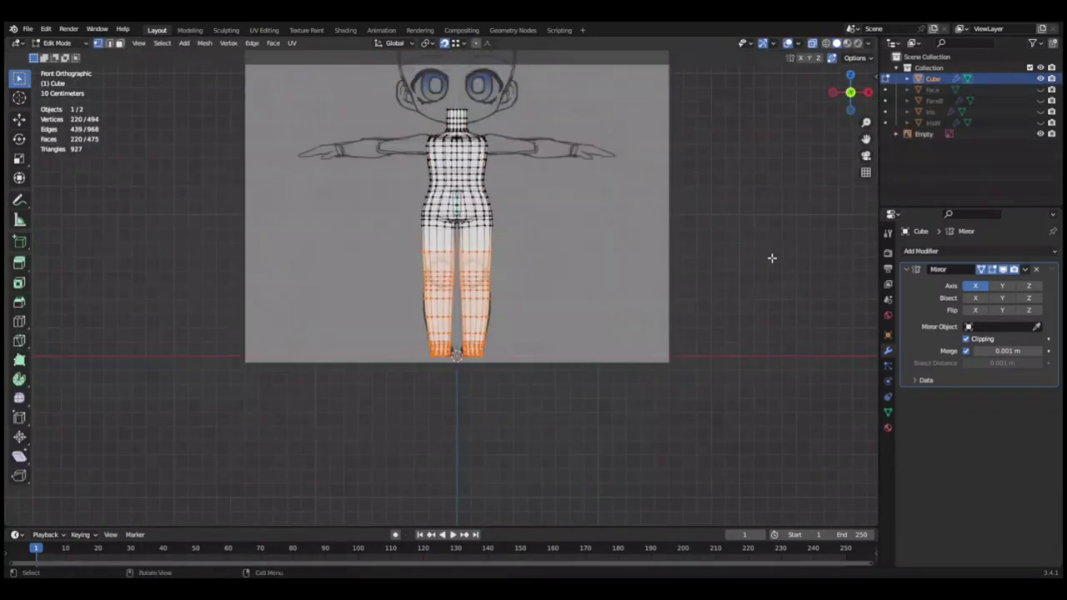
key("Tab")
scroll(634, 336, "down", 2)
key("ctrl+s")
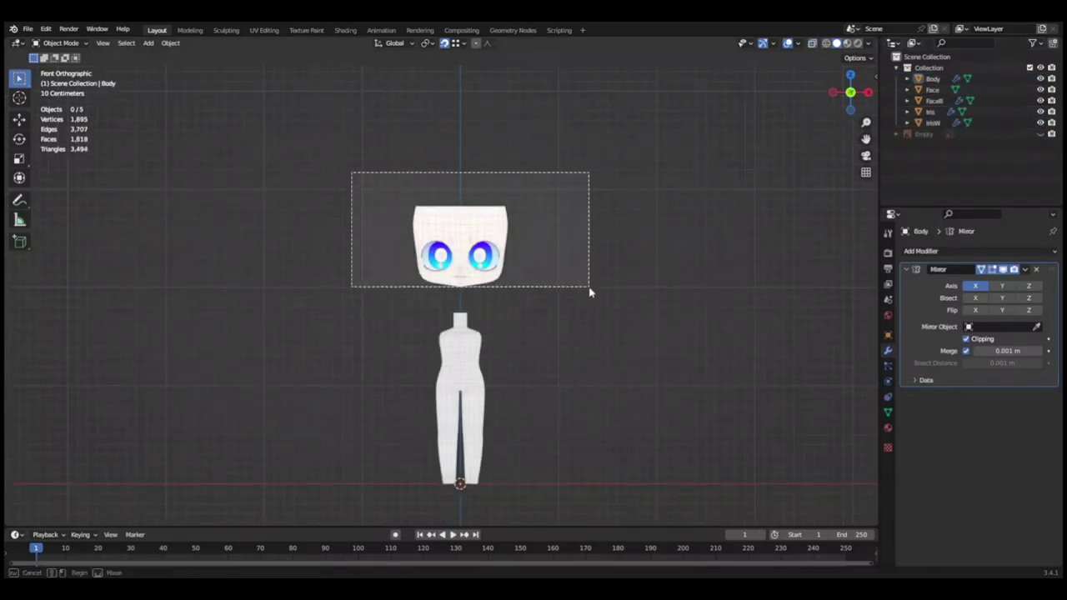
Box-select Face, FaceB, Iris and IrisW, lower them along Z onto the neck, then select Face.
left_click_drag(353, 172, 588, 291)
left_click(1040, 136)
key("Tab")
key("g")
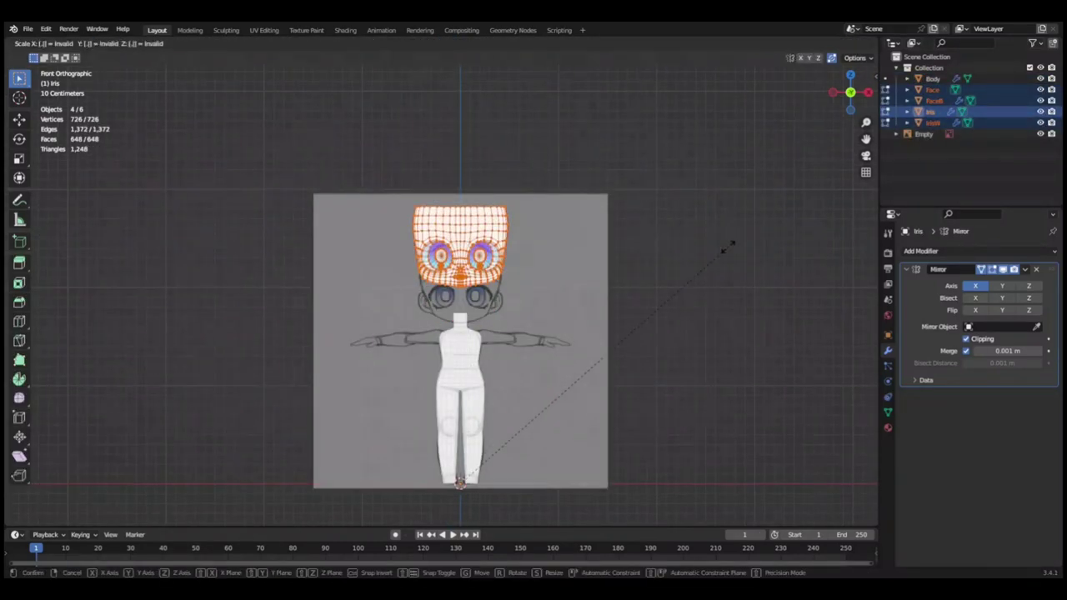
key("Return")
scroll(686, 276, "up", 3)
scroll(674, 252, "up", 1)
scroll(814, 277, "up", 1)
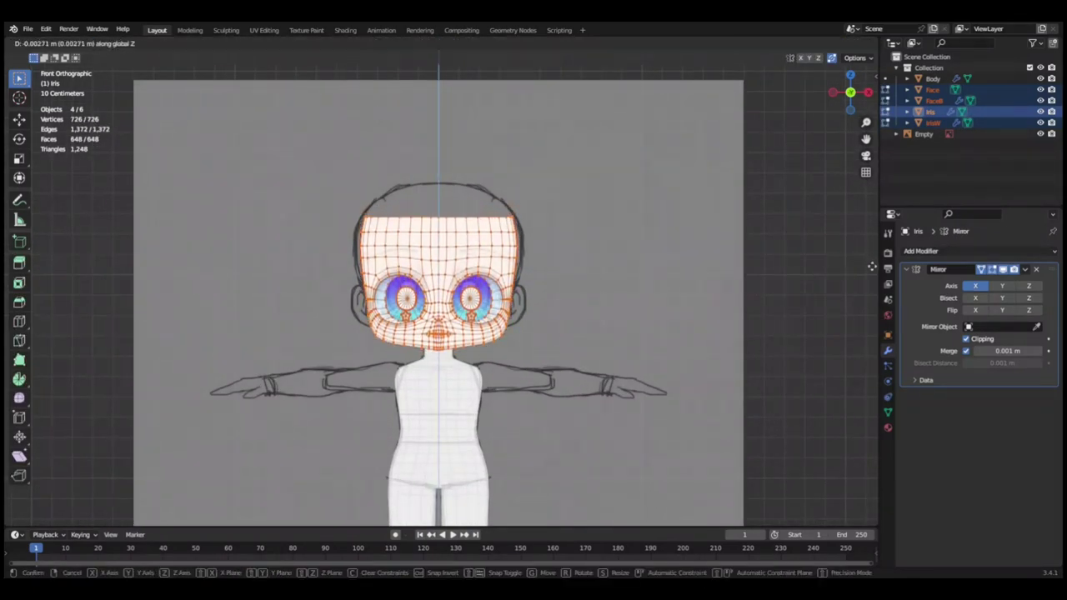
scroll(703, 250, "up", 1)
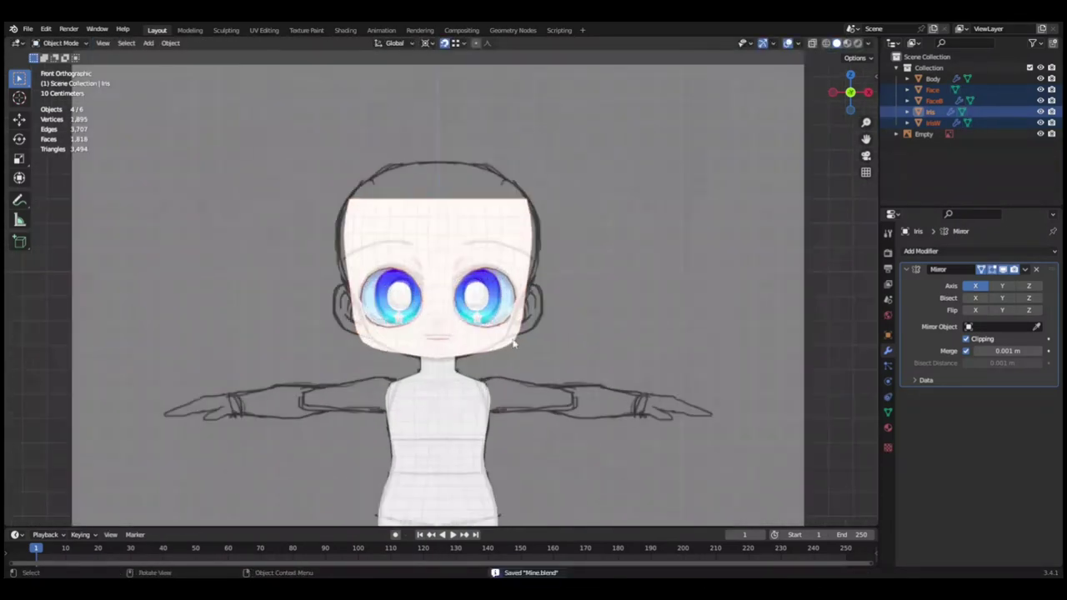
left_click(932, 89)
key("Tab")
Turn on proportional editing and scale the jaw vertices sideways along X.
left_click(475, 43)
middle_click_drag(533, 217, 605, 336)
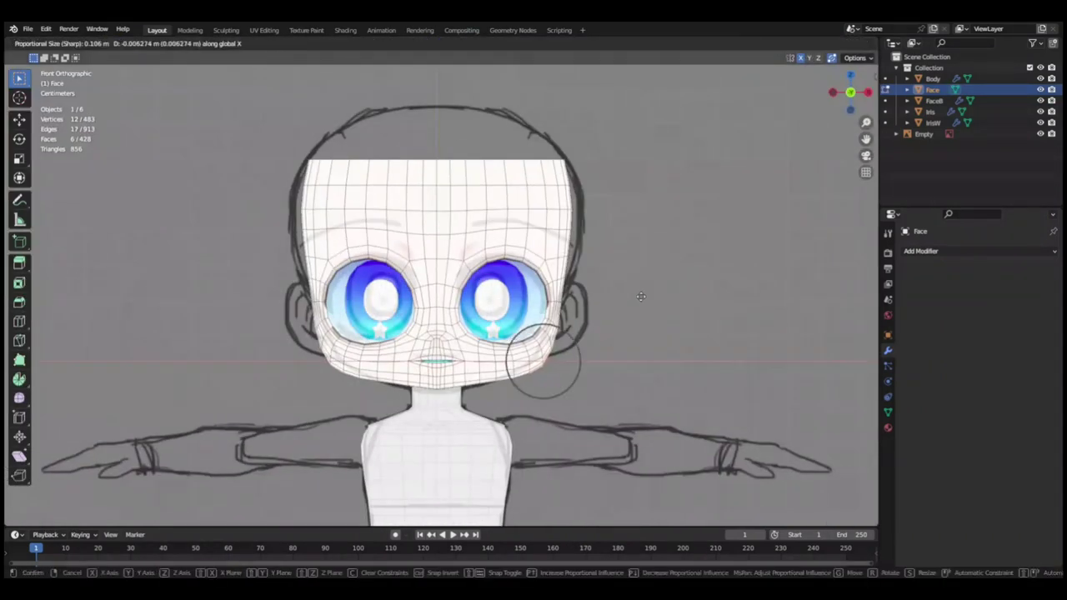
middle_click_drag(640, 296, 683, 222)
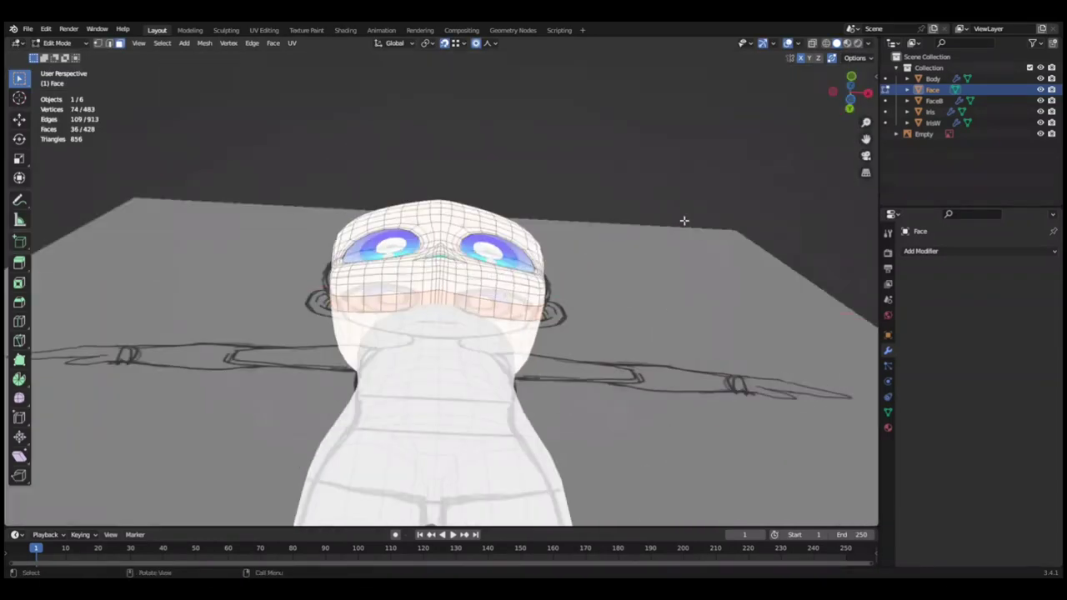
key("s")
key("x")
middle_click_drag(699, 284, 698, 157)
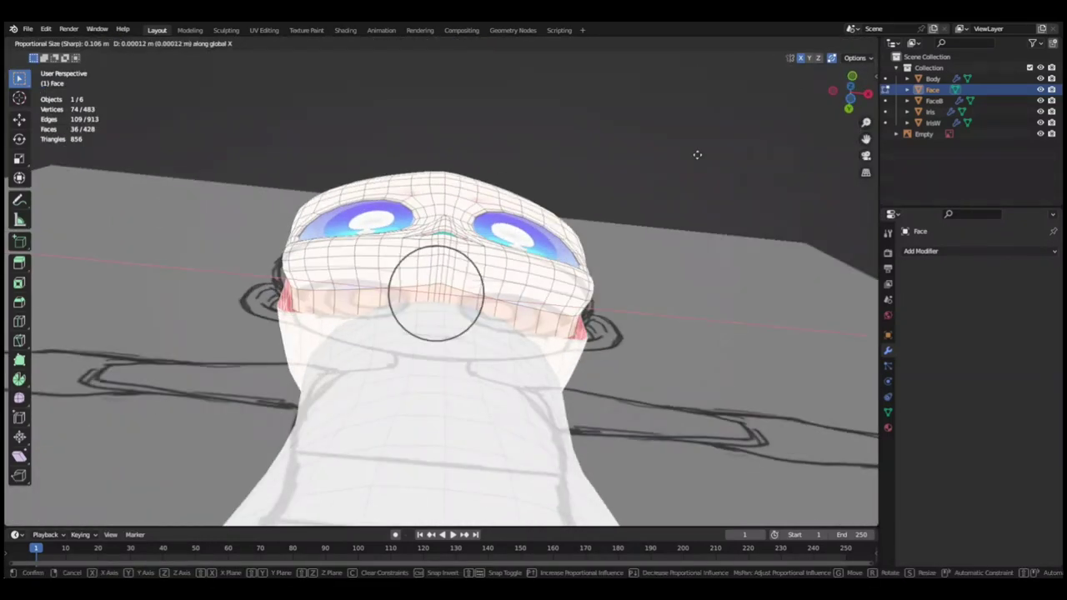
left_click(703, 296)
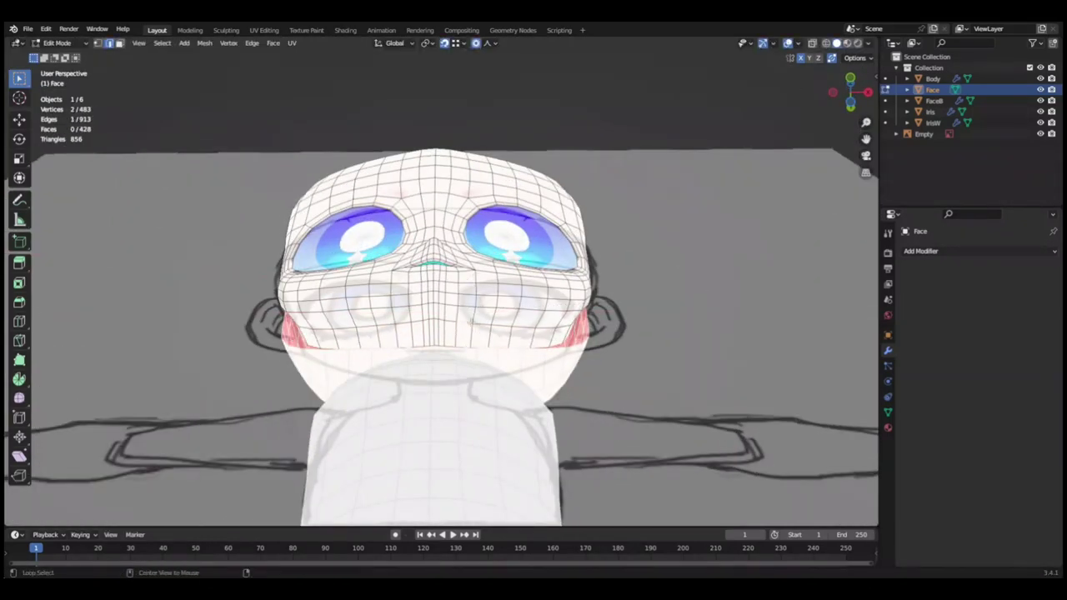
mouse_move(709, 303)
middle_mouse_down()
mouse_move(679, 315)
mouse_move(689, 366)
middle_mouse_up()
Move the cheek vertices, grow the selection, then scale and shift the cheek vertically.
key("ctrl+s")
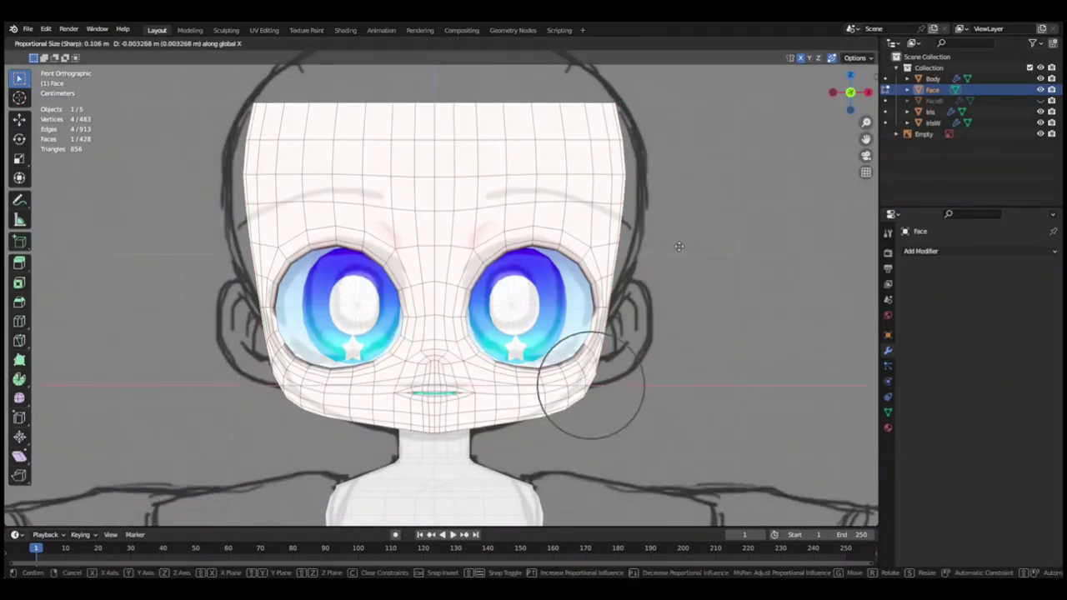
left_click(712, 335)
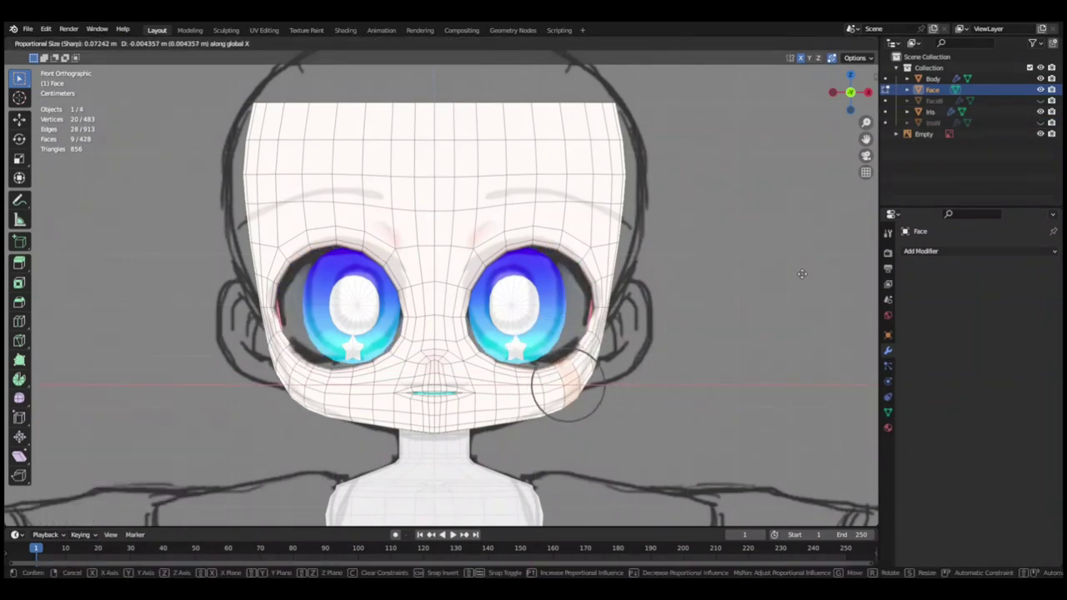
key("ctrl+KP_Add")
key("ctrl+KP_Add")
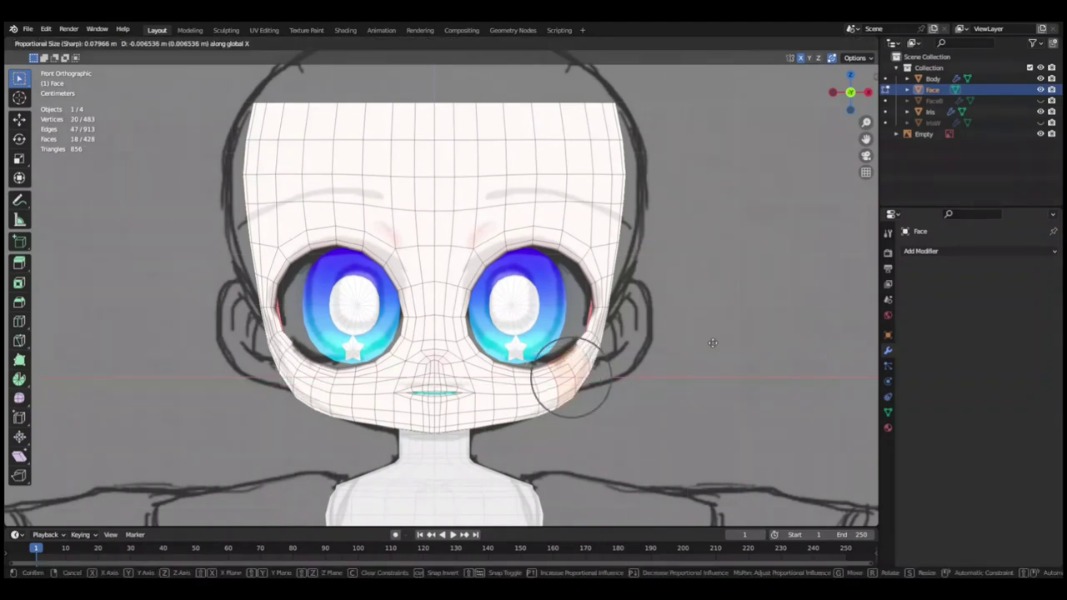
left_click(703, 320)
key("ctrl+KP_Add")
key("s")
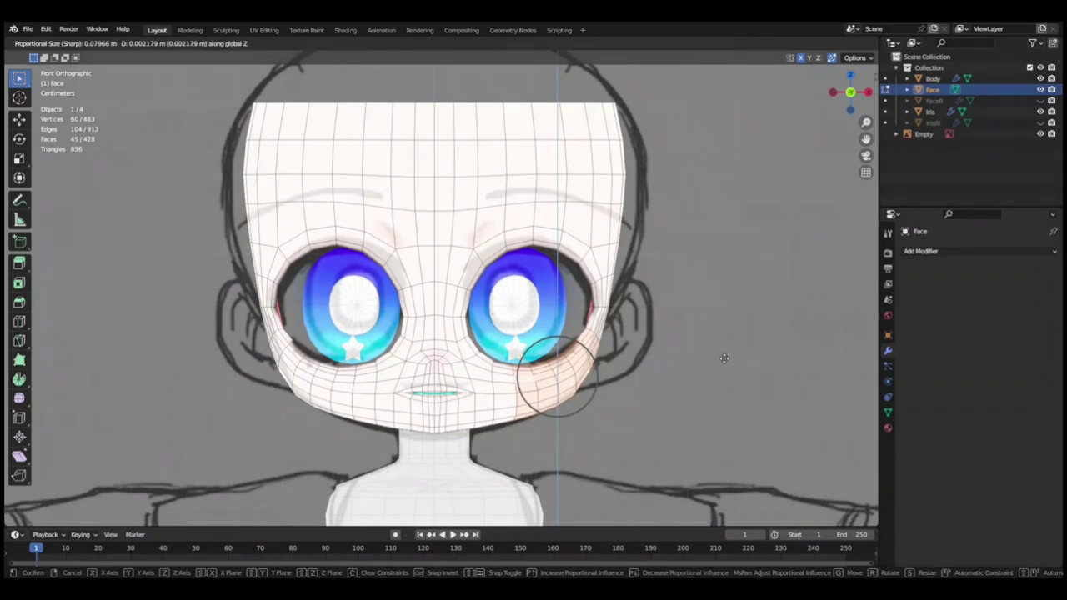
key("ctrl+z")
scroll(776, 309, "up", 2)
left_click(772, 308)
scroll(757, 315, "down", 3)
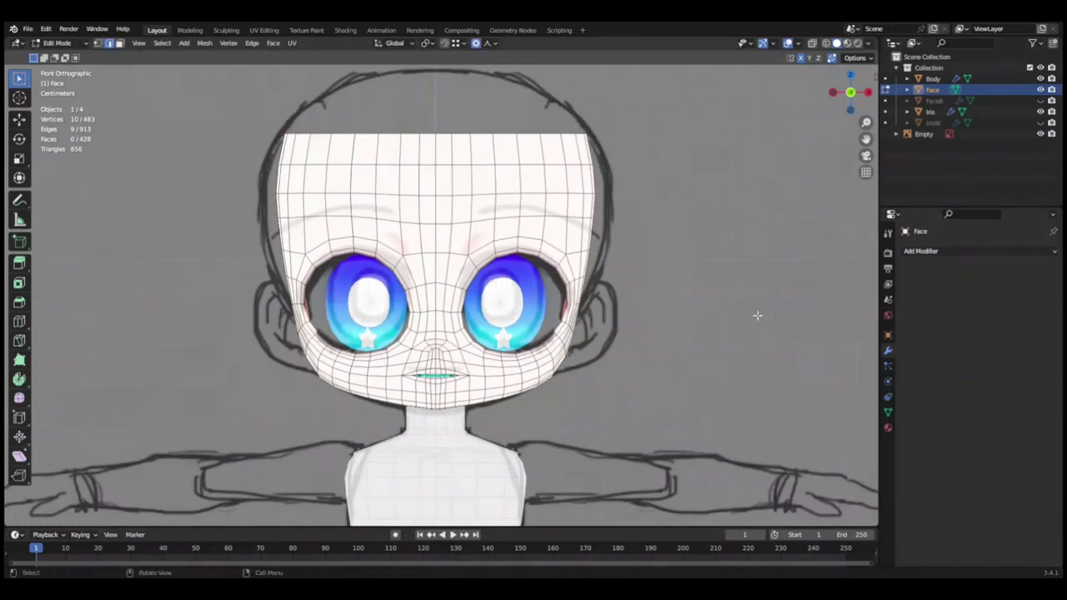
Move the cheek-edge faces along Z and check the face from side and front views.
key("ctrl+z")
scroll(717, 353, "up", 2)
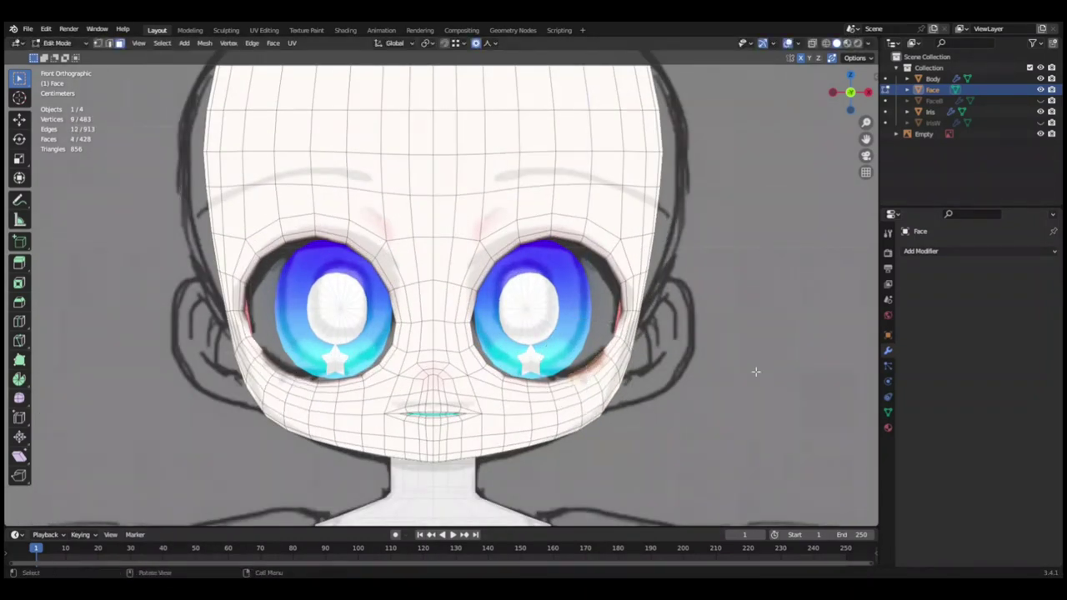
left_click(761, 376)
scroll(717, 366, "down", 3)
scroll(648, 352, "up", 3)
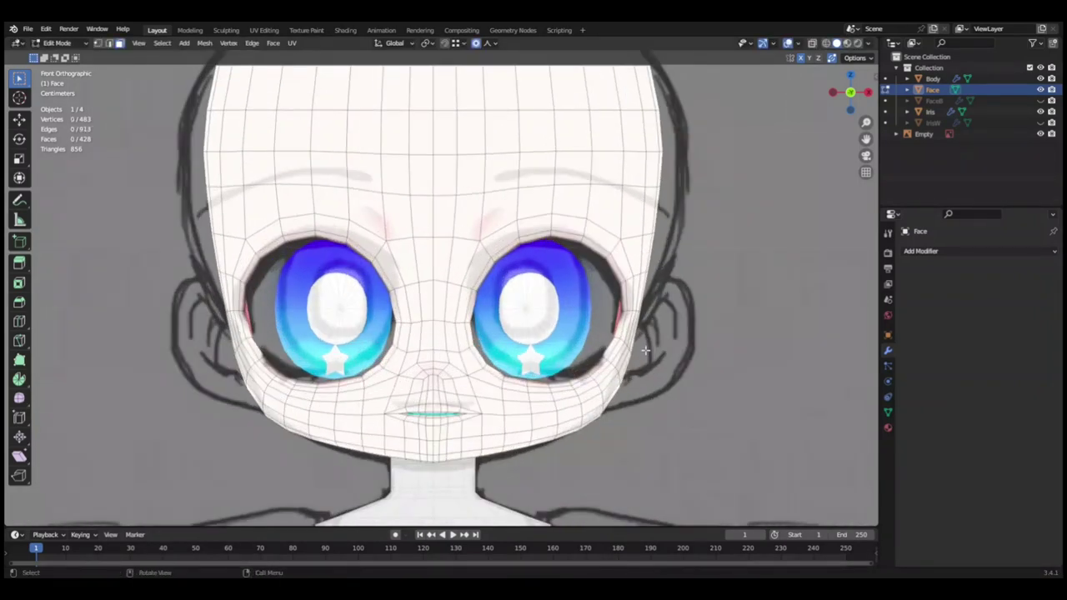
middle_click_drag(648, 353, 697, 339)
key("KP_1")
key("KP_3")
key("KP_1")
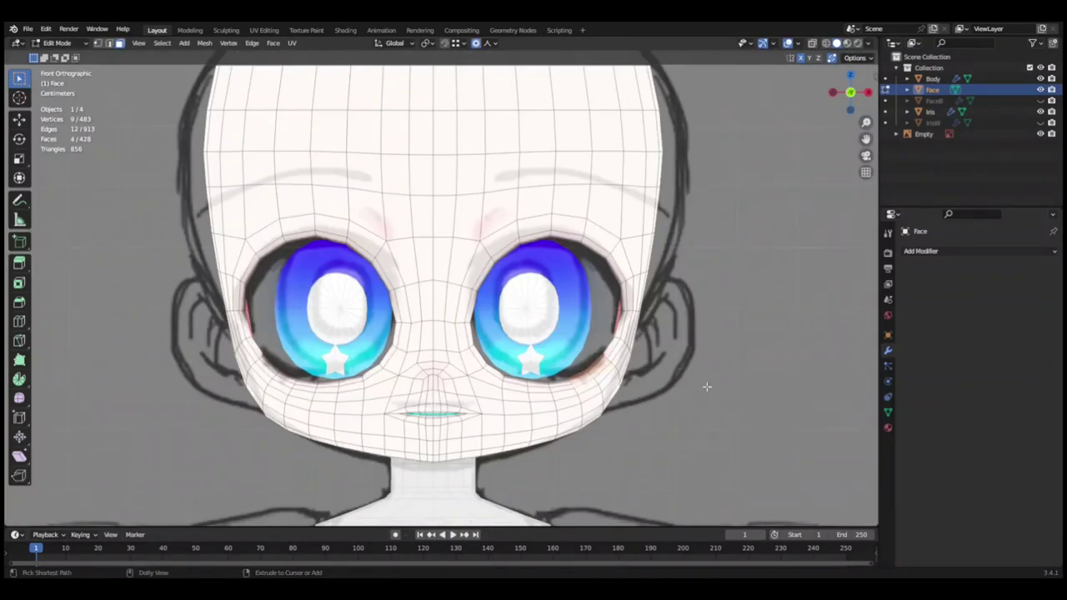
scroll(705, 383, "up", 3)
Move the face above the right eye along X, grow the selection and rotate the eye rim slightly.
left_click(655, 231, "shift")
key("ctrl+s")
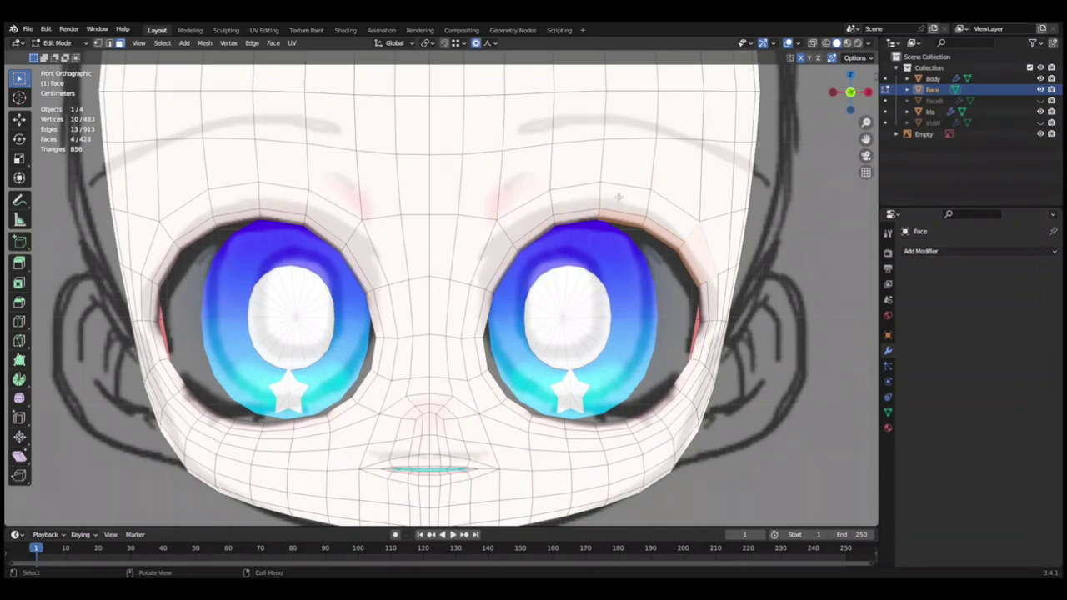
key("x")
scroll(801, 234, "down", 1)
scroll(792, 231, "down", 2)
key("ctrl+KP_Add")
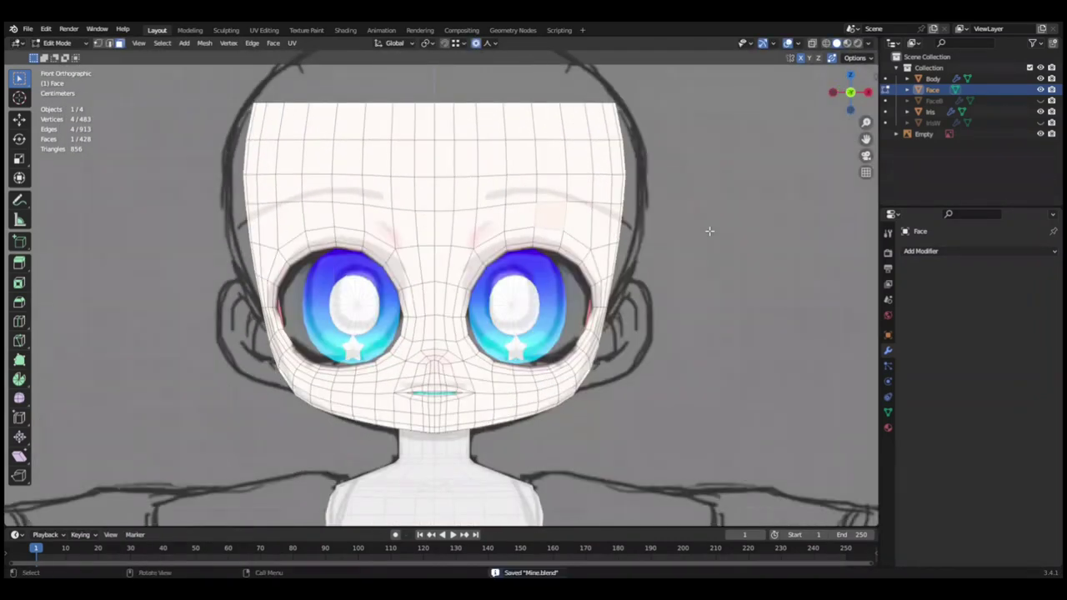
scroll(708, 289, "up", 1)
key("r")
left_click(763, 302)
Return to Object Mode, save Mine.blend, and view the head in perspective.
key("Tab")
scroll(783, 300, "down", 1)
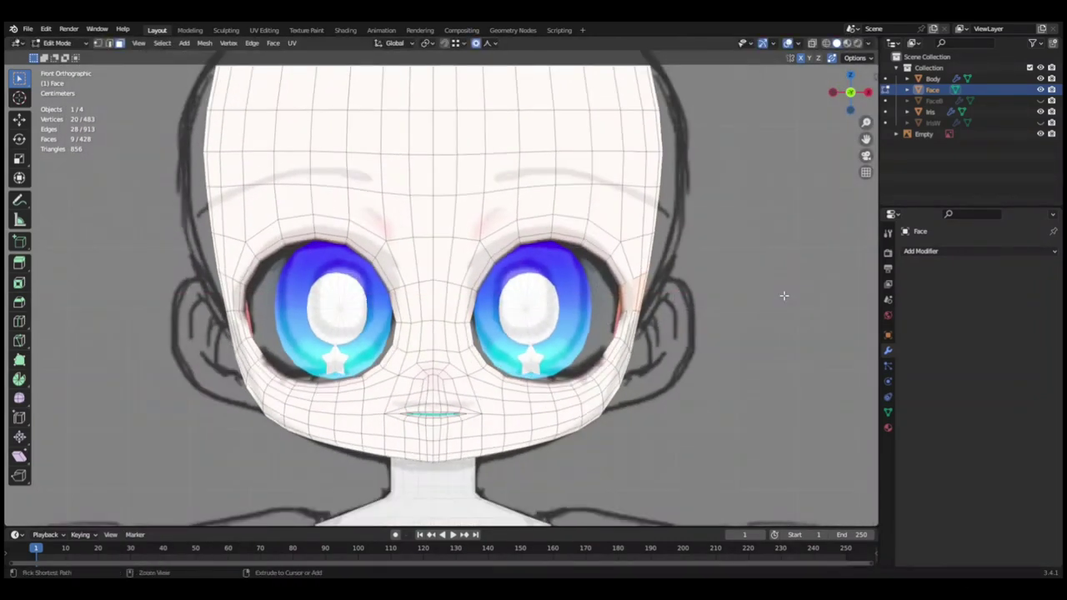
scroll(667, 300, "down", 3)
key("ctrl+s")
scroll(765, 223, "up", 1)
middle_click_drag(765, 223, 607, 299)
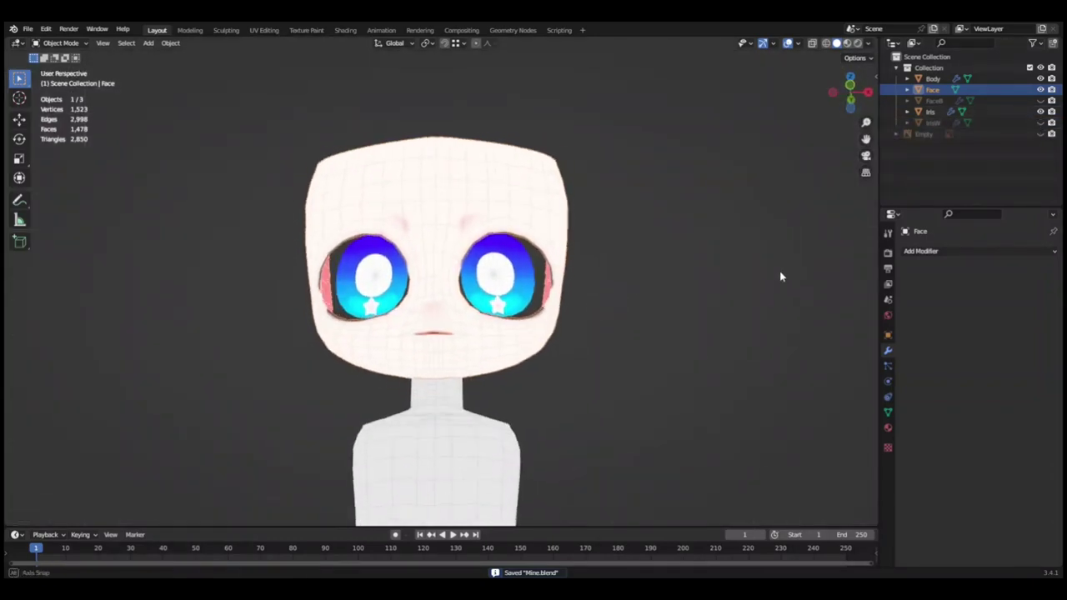
In face select mode on Face, rotate the faces around the right eye socket.
key("Tab")
key("3")
scroll(796, 363, "up", 5)
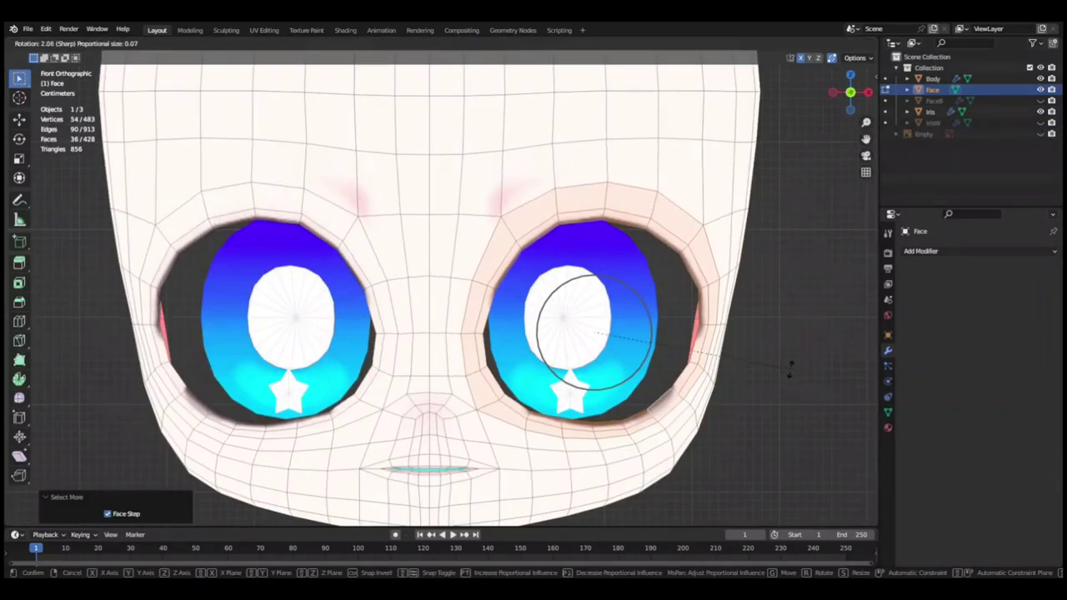
left_click(790, 367)
scroll(762, 345, "down", 4)
middle_click_drag(762, 345, 806, 316)
key("KP_1")
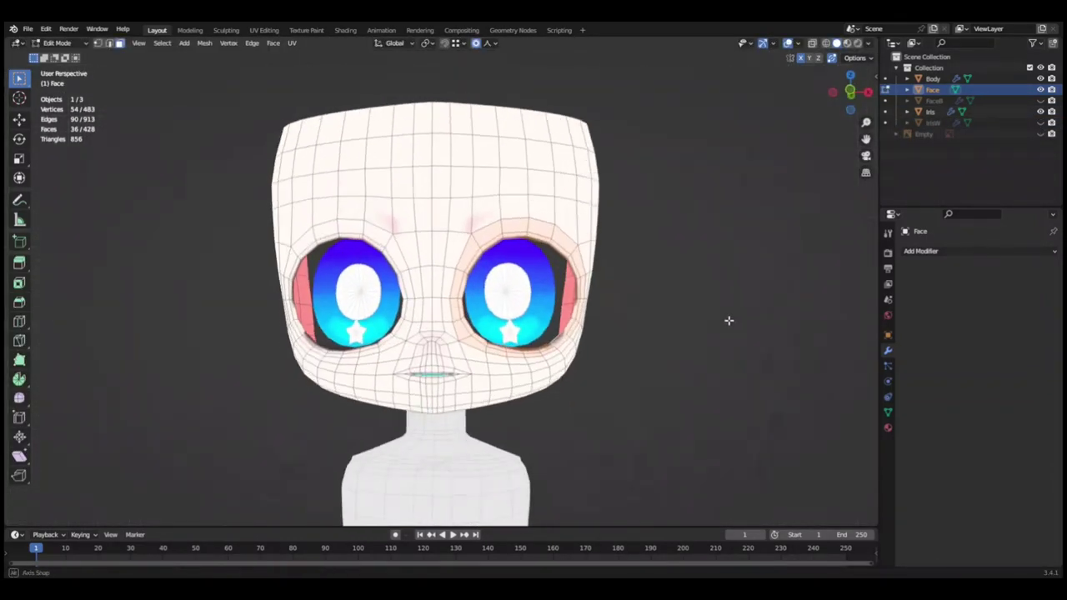
scroll(734, 318, "up", 2)
key("KP_1")
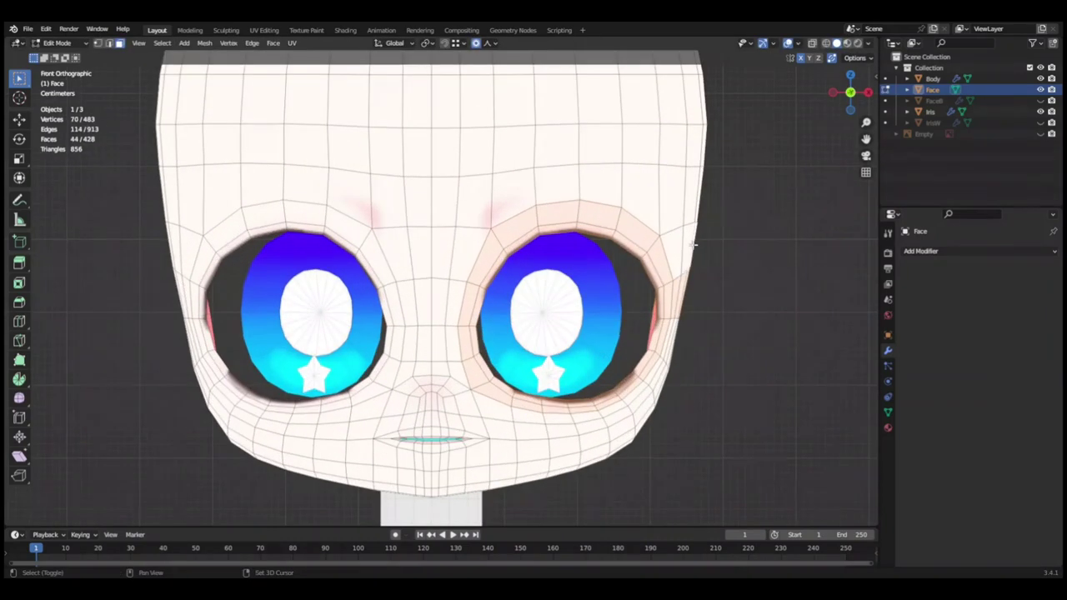
Add more eye-rim faces, move them, clear the selection and save.
left_click(646, 271, "ctrl")
left_click(705, 262)
scroll(705, 262, "up", 2)
scroll(564, 306, "down", 4)
scroll(564, 305, "up", 5)
scroll(569, 307, "down", 2)
scroll(569, 308, "down", 3)
middle_click_drag(667, 297, 709, 250)
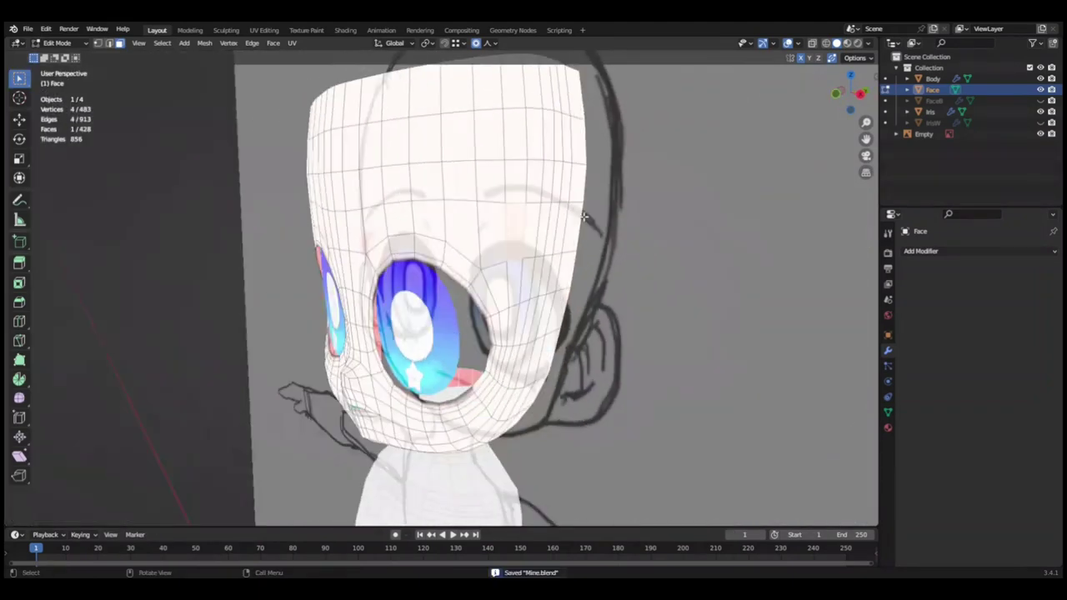
key("KP_1")
key("alt+a")
key("ctrl+s")
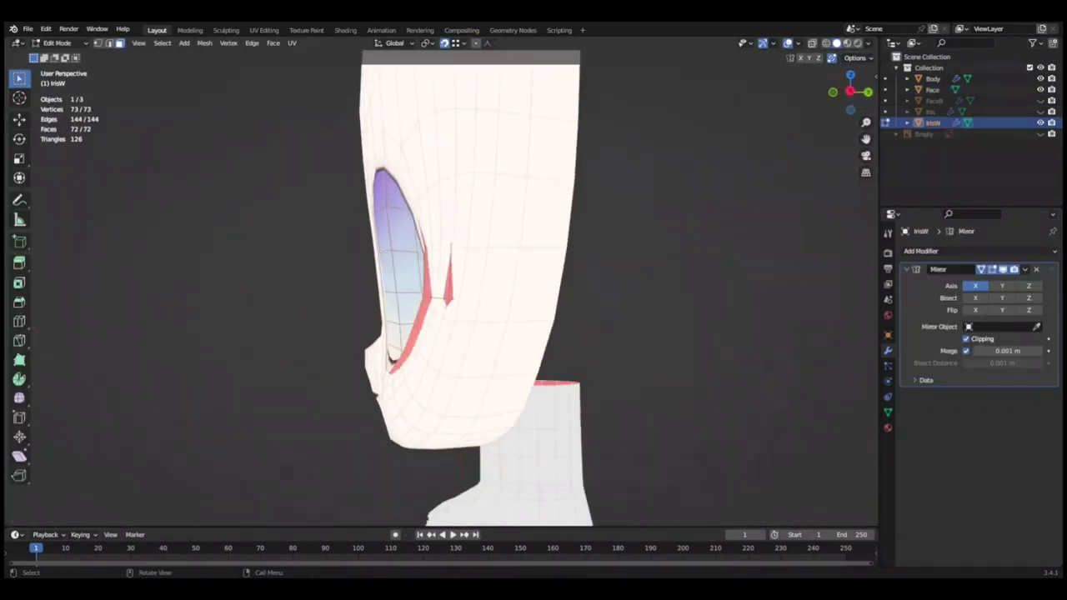
Select three IrisW eye-white rim vertices and move them into the socket, then save.
middle_click_drag(505, 241, 679, 165)
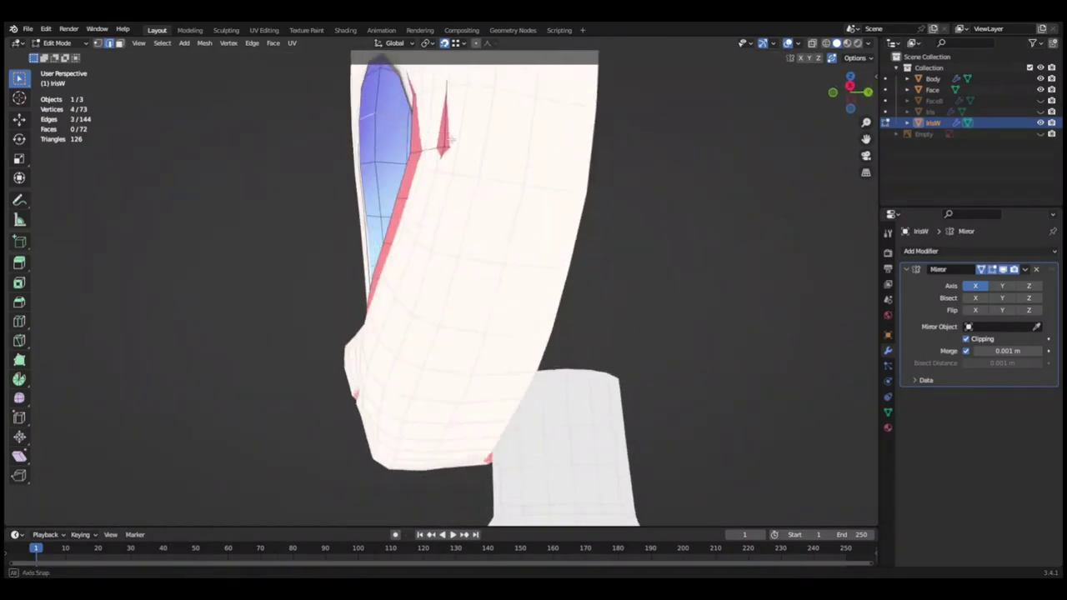
left_click(678, 165, "shift")
left_click(707, 240, "shift")
key("g")
left_click(633, 275)
key("g")
left_click(539, 312)
key("ctrl+s")
Compare the rim move with undo and redo, then confirm the final rim position.
key("ctrl+z")
key("ctrl+shift+z")
key("ctrl+z")
key("ctrl+shift+z")
key("ctrl+z")
left_click(657, 396)
scroll(716, 367, "down", 5)
Save Mine.blend, then reselect the Face mesh and re-enter Edit Mode viewed from below.
key("Tab")
key("ctrl+s")
left_click(629, 352)
mouse_move(629, 353)
middle_mouse_down()
mouse_move(705, 386)
mouse_move(773, 313)
middle_mouse_up()
key("Tab")
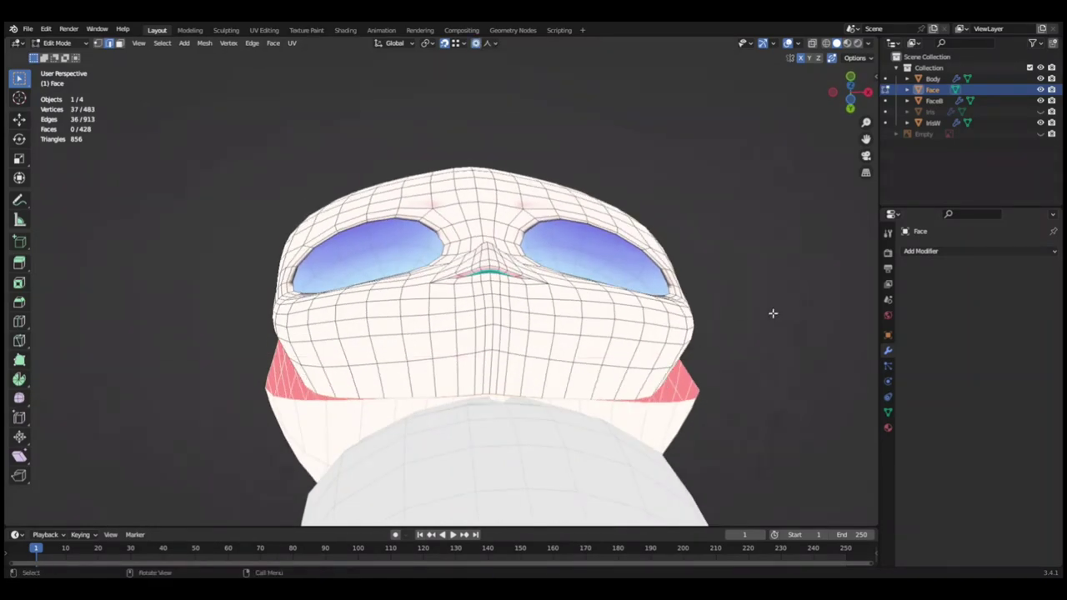
Confirm the numeric scaling and show the sketch reference again in front view.
left_click(784, 320)
mouse_move(853, 292)
middle_mouse_down()
mouse_move(788, 291)
mouse_move(678, 216)
mouse_move(589, 295)
mouse_move(712, 333)
middle_mouse_up()
left_click(682, 216)
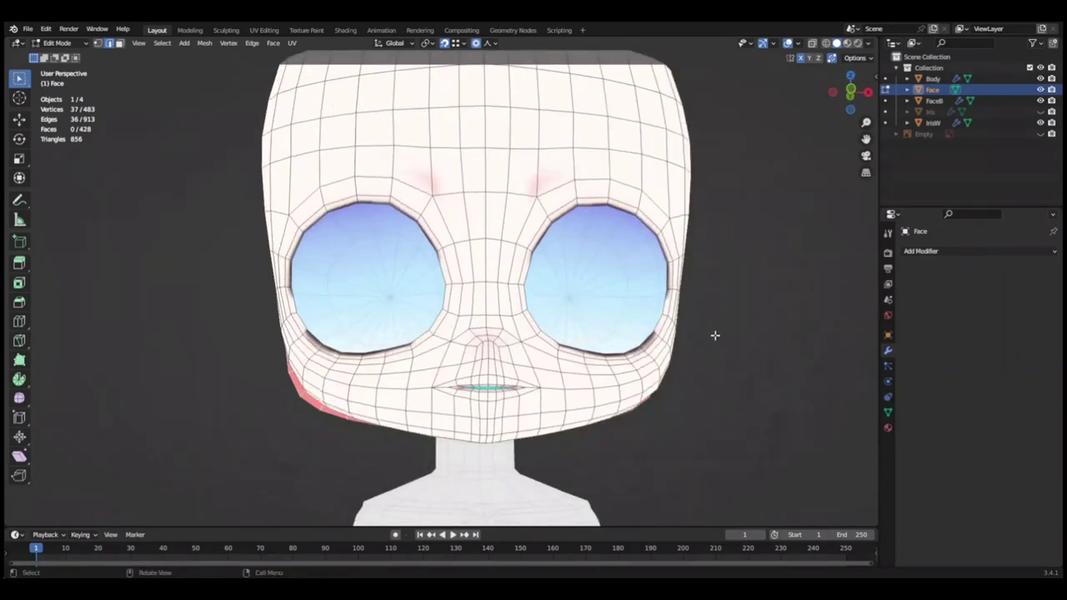
key("KP_1")
left_click(1041, 134)
Select vertices along the face's side edge and move them along X.
left_click(118, 43)
left_click(633, 398, "ctrl")
key("g")
key("x")
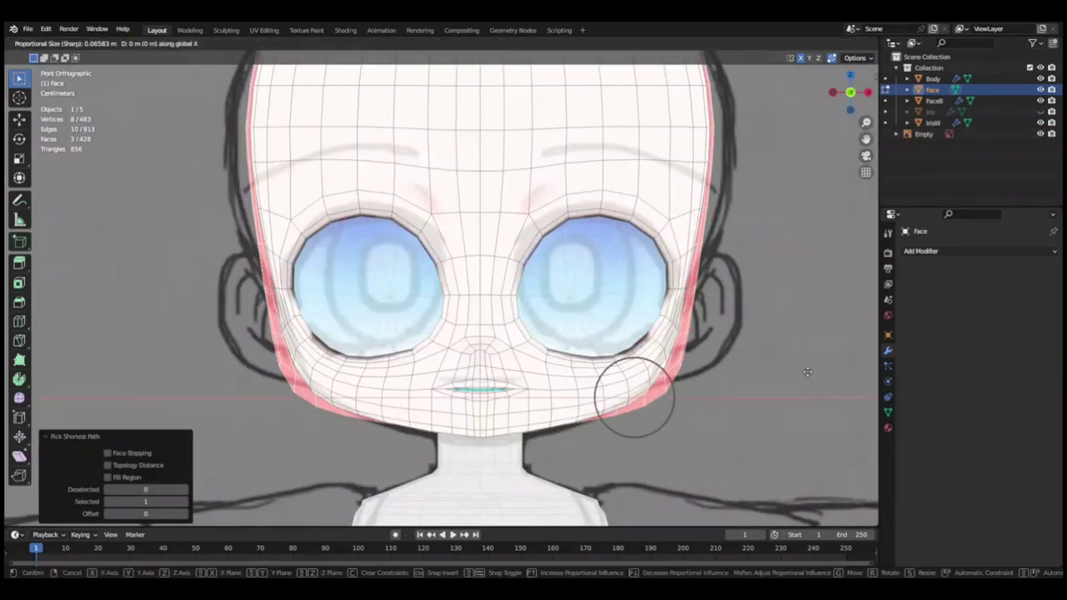
left_click(763, 355)
middle_click_drag(764, 356, 726, 405)
key("KP_1")
Add more side vertices and move them along X, checking the jaw.
left_click(612, 399, "ctrl")
key("g")
key("x")
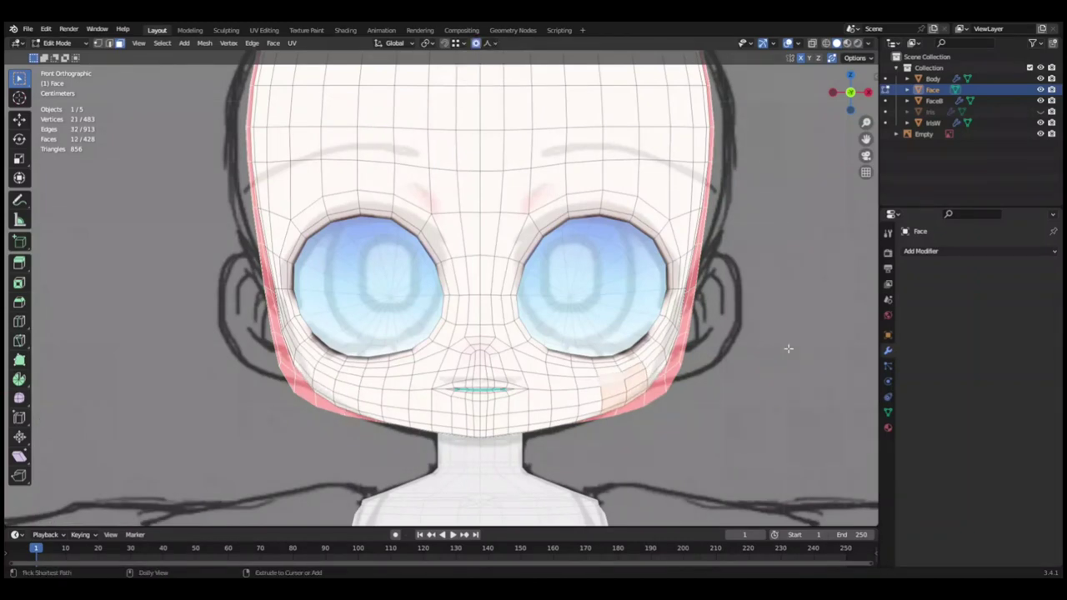
left_click(696, 359)
middle_click_drag(696, 359, 631, 381)
key("KP_1")
Extend the selection along the jaw and move the jaw vertices along X.
left_click(675, 351, "ctrl")
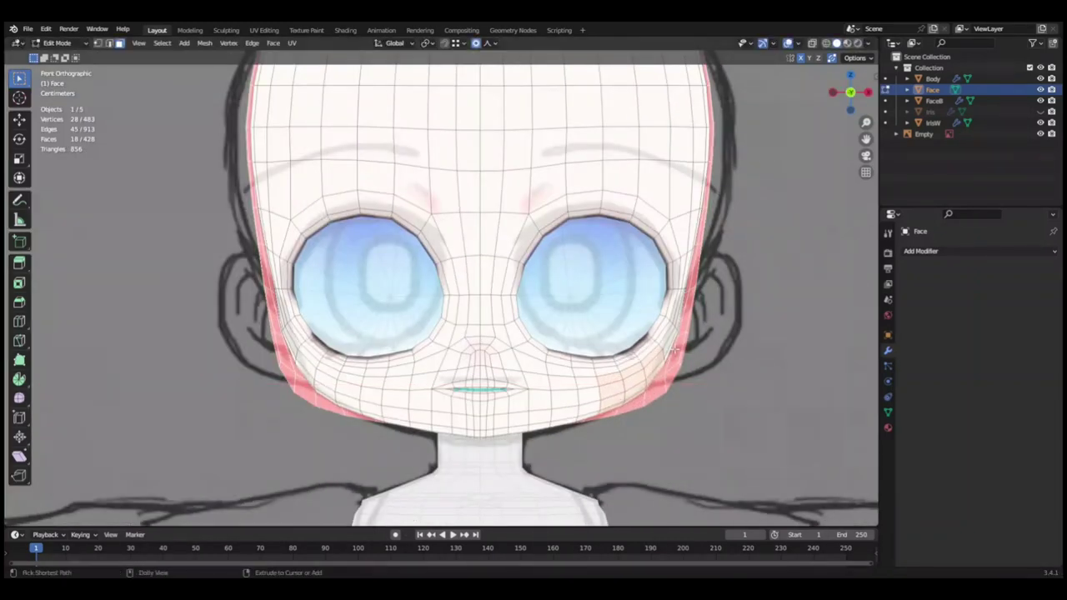
mouse_move(740, 382)
middle_mouse_down()
mouse_move(750, 367)
mouse_move(829, 354)
middle_mouse_up()
key("KP_1")
left_click(733, 358, "ctrl")
key("g")
key("x")
left_click(748, 357, "ctrl")
key("KP_1")
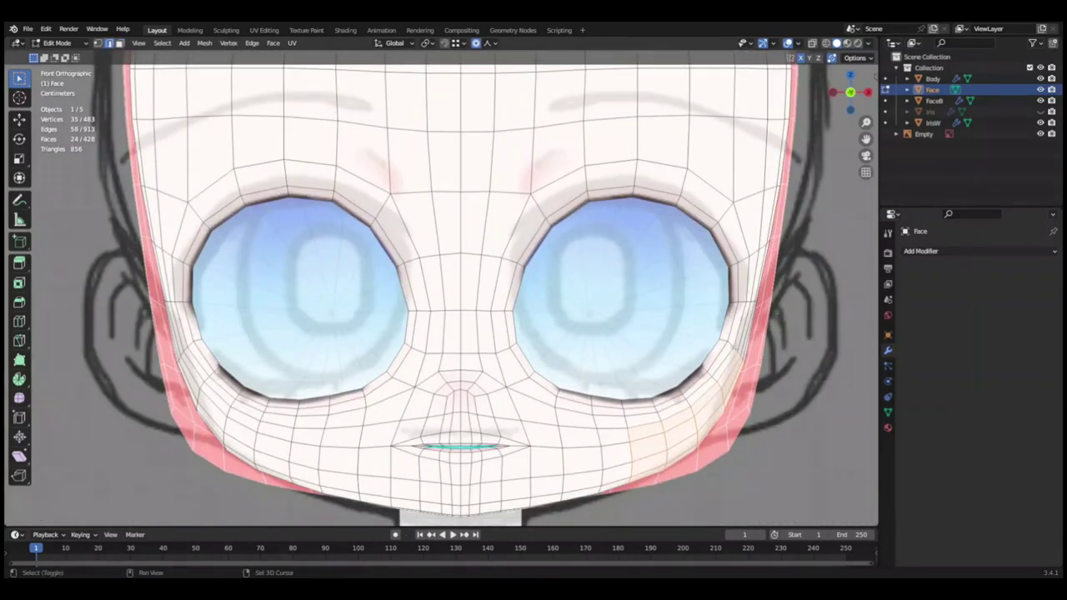
Narrow the face sides by moving side vertices along X, then save.
left_click(573, 476, "ctrl")
middle_click_drag(573, 476, 726, 428)
key("KP_1")
key("g")
key("x")
left_click(631, 400)
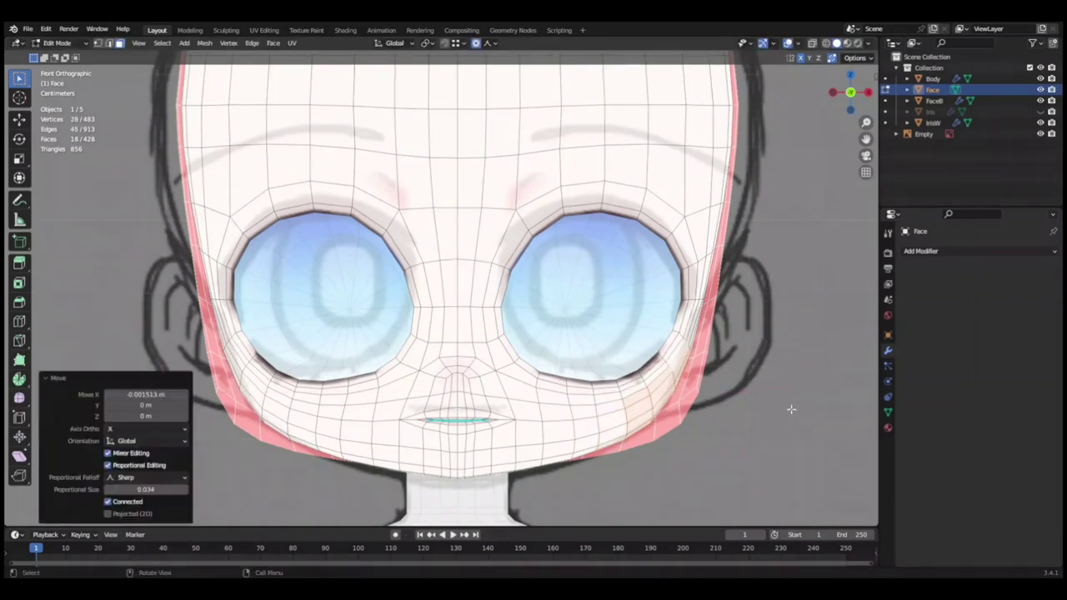
key("ctrl+s")
Undo and redo the face-vertex move, then confirm the transform.
scroll(639, 278, "up", 2)
scroll(656, 282, "down", 1)
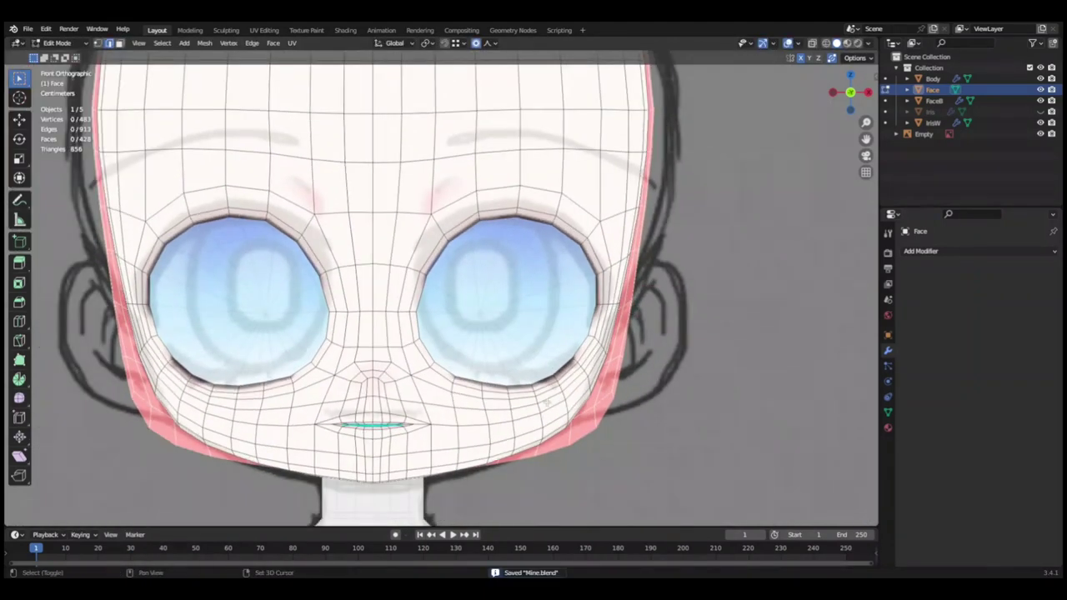
scroll(654, 350, "up", 2)
key("ctrl+z")
key("ctrl+shift+z")
left_click(729, 367)
From a side view, select a strip along the face's side edge and move it.
mouse_move(729, 367)
middle_mouse_down()
mouse_move(487, 380)
mouse_move(417, 350)
middle_mouse_up()
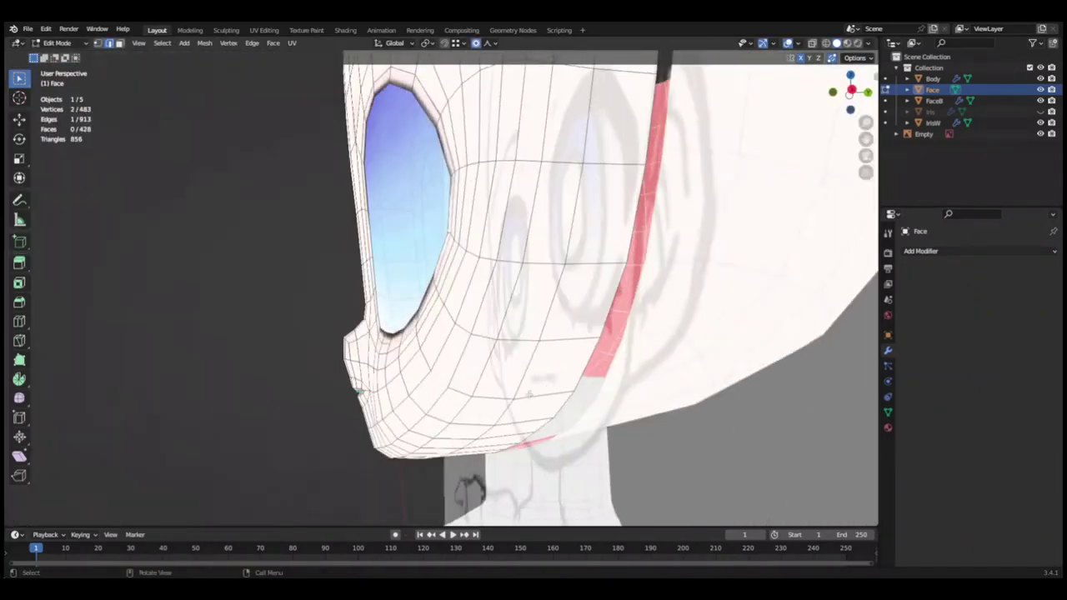
left_click(411, 334, "alt")
key("Escape")
mouse_move(247, 377)
middle_mouse_down()
mouse_move(662, 393)
mouse_move(674, 405)
mouse_move(562, 327)
middle_mouse_up()
key("ctrl+z")
key("ctrl+s")
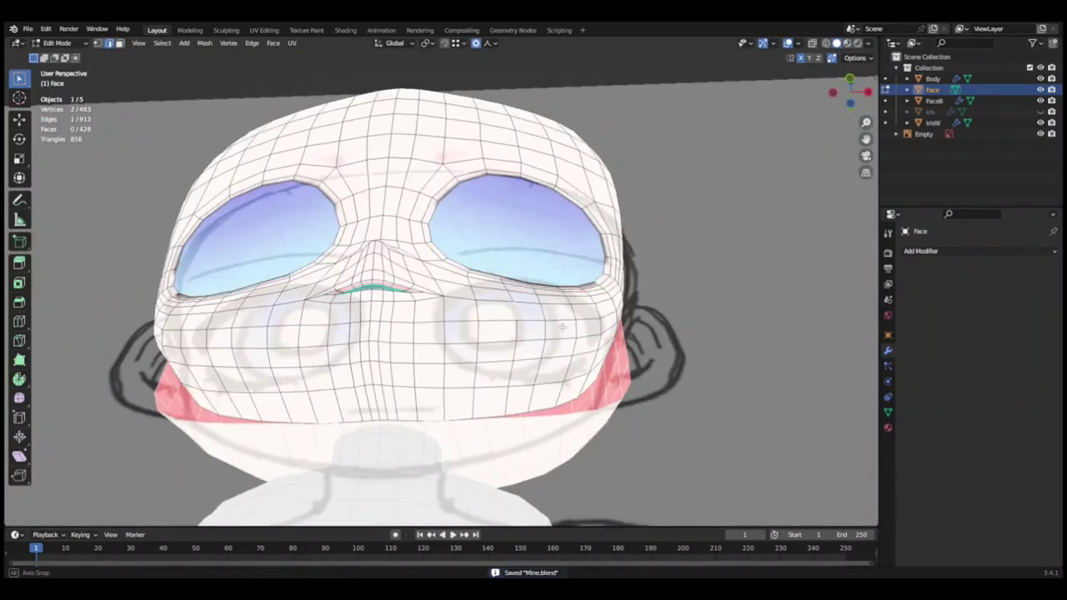
key("ctrl+shift+z")
key("KP_1")
scroll(563, 327, "up", 3)
Select a path of jaw vertices, move it proportionally and save.
left_click(506, 439, "ctrl")
key("ctrl+s")
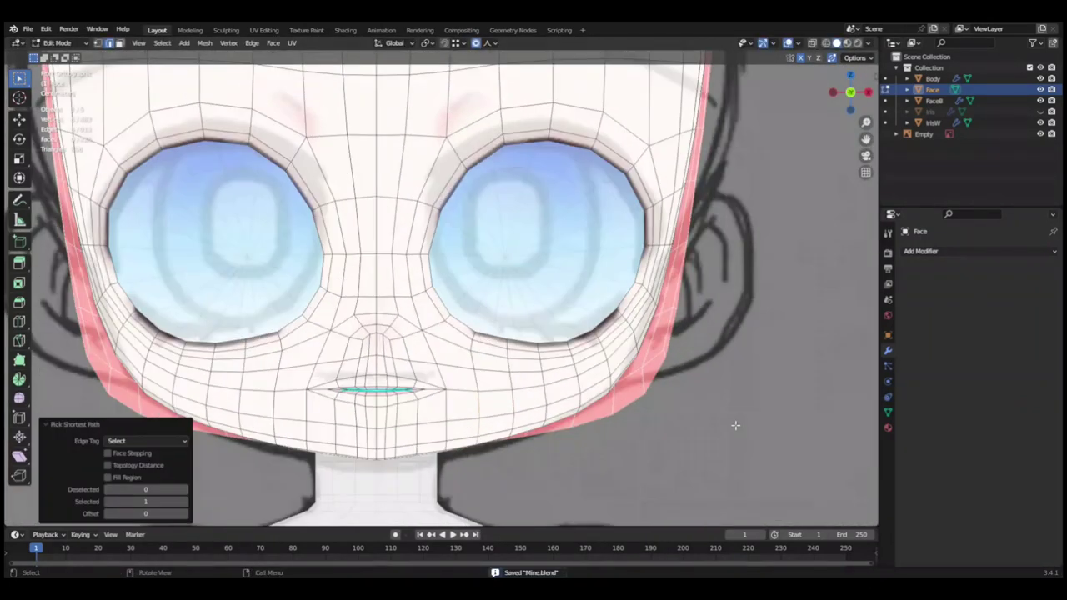
key("ctrl+z")
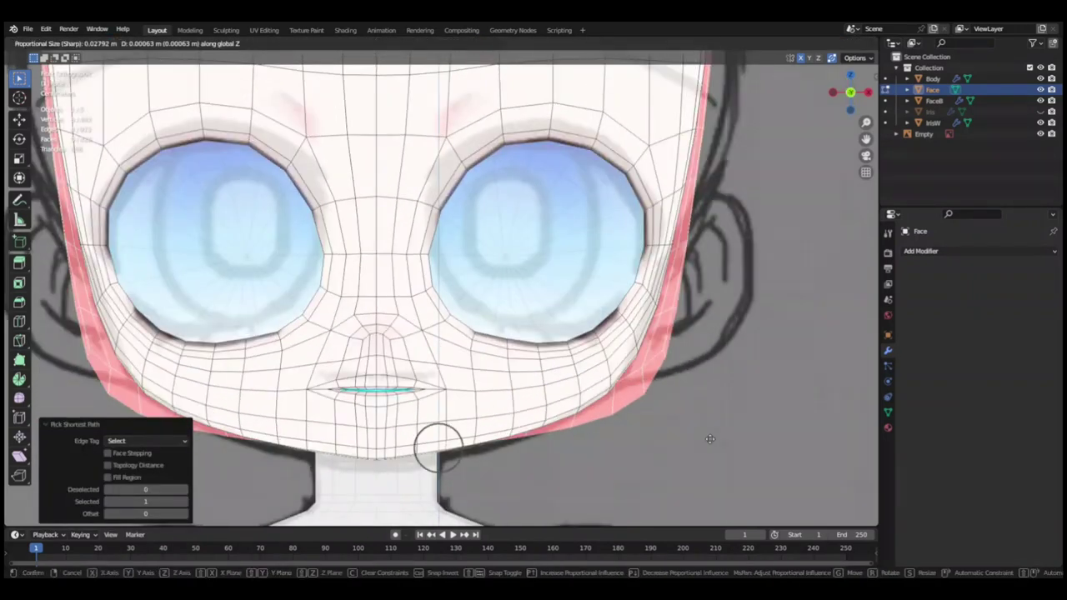
key("ctrl+s")
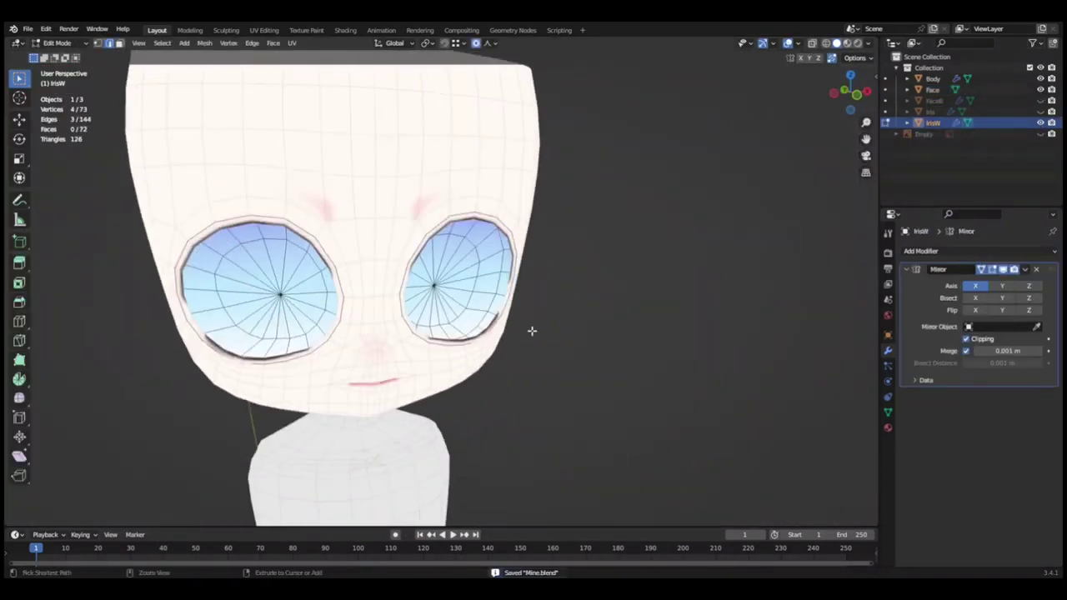
Nudge the right eye's iris vertices and select its lower rim.
middle_click_drag(532, 331, 589, 439, "ctrl")
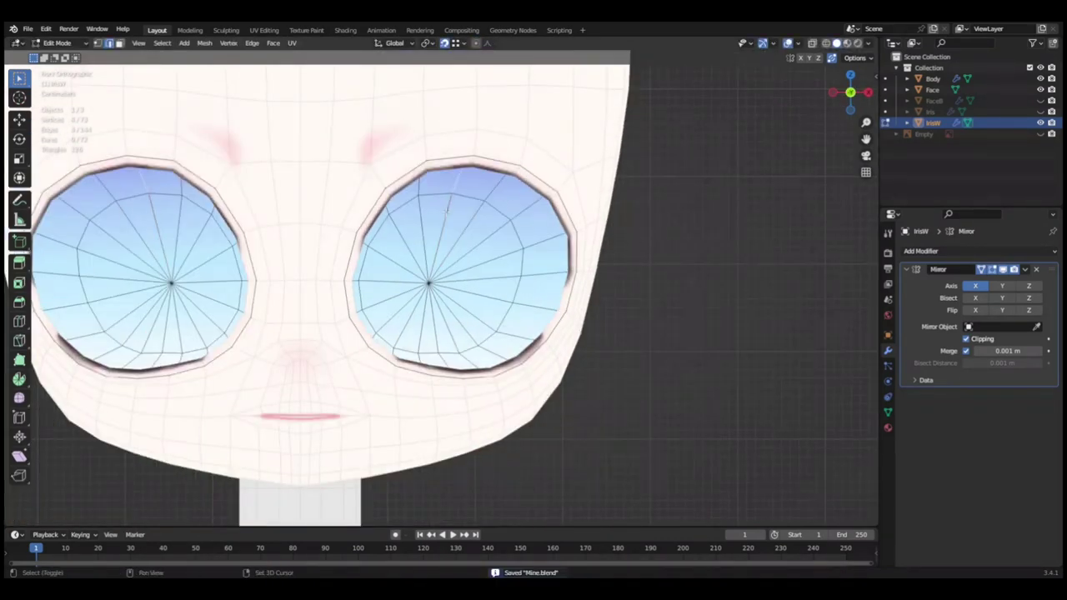
key("g")
left_click(360, 229)
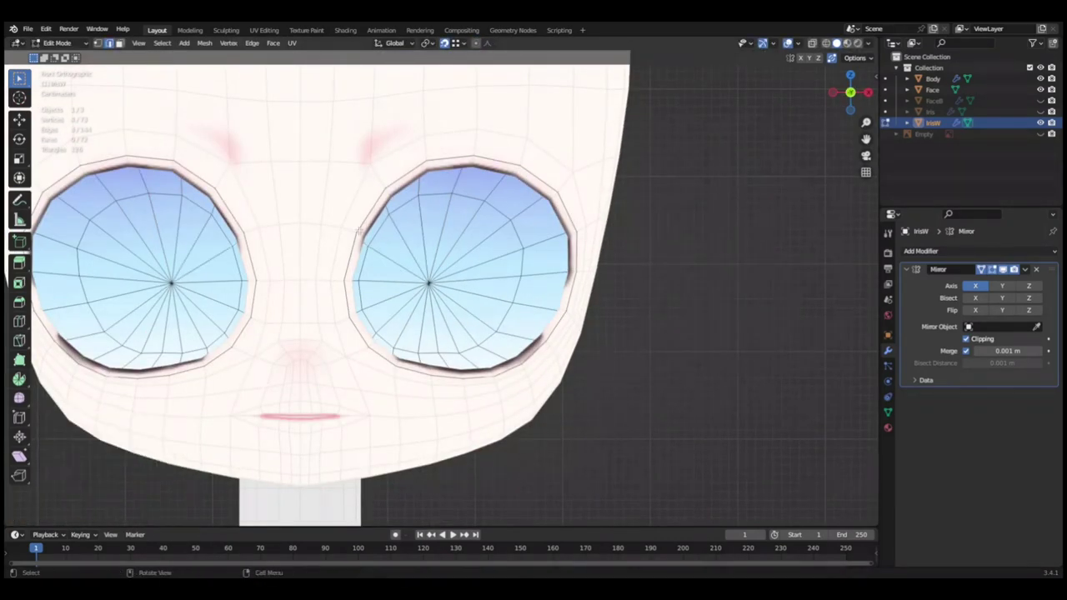
left_click(464, 375)
Enter Edit Mode on FaceB and move a rim vertex toward the face.
left_click(1001, 100)
key("Tab")
middle_click_drag(375, 292, 312, 444)
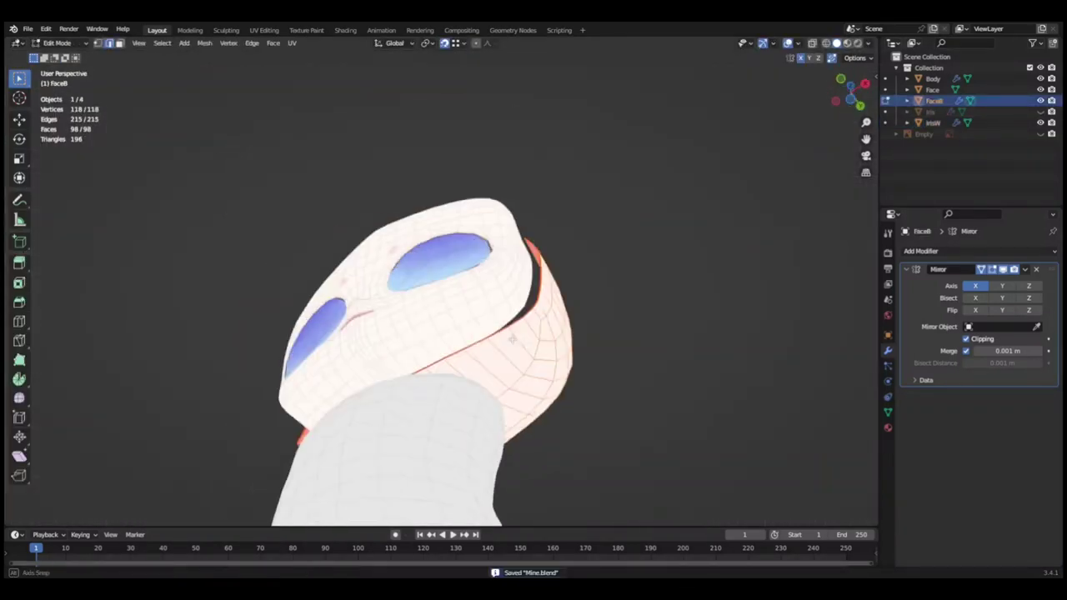
left_click_drag(316, 439, 343, 444)
mouse_move(344, 443)
middle_mouse_down()
mouse_move(579, 321)
mouse_move(322, 434)
middle_mouse_up()
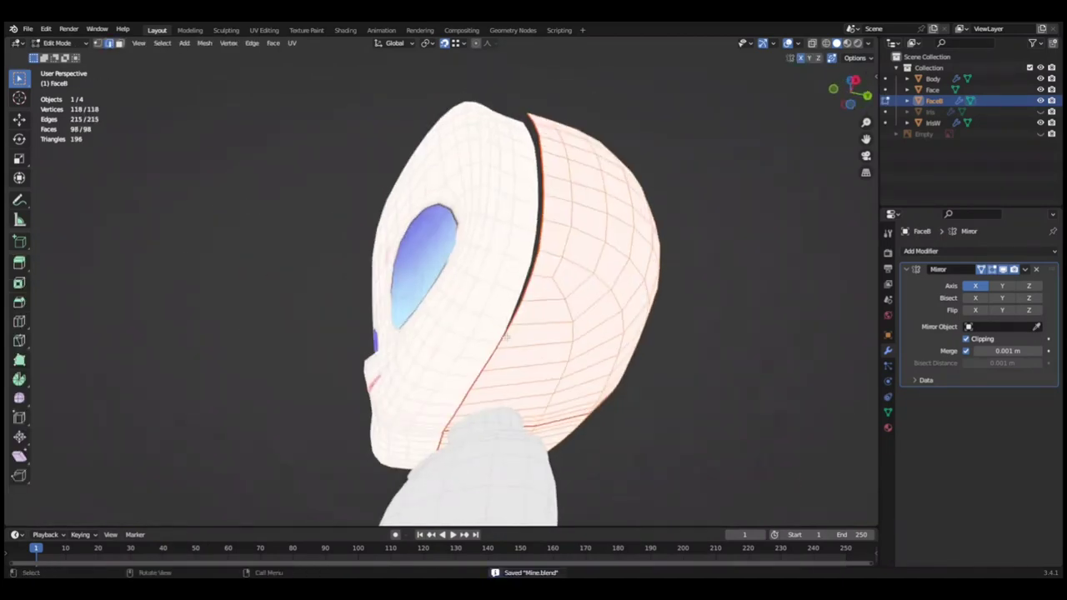
left_click_drag(320, 432, 322, 432)
mouse_move(321, 432)
middle_mouse_down()
mouse_move(467, 376)
mouse_move(567, 300)
middle_mouse_up()
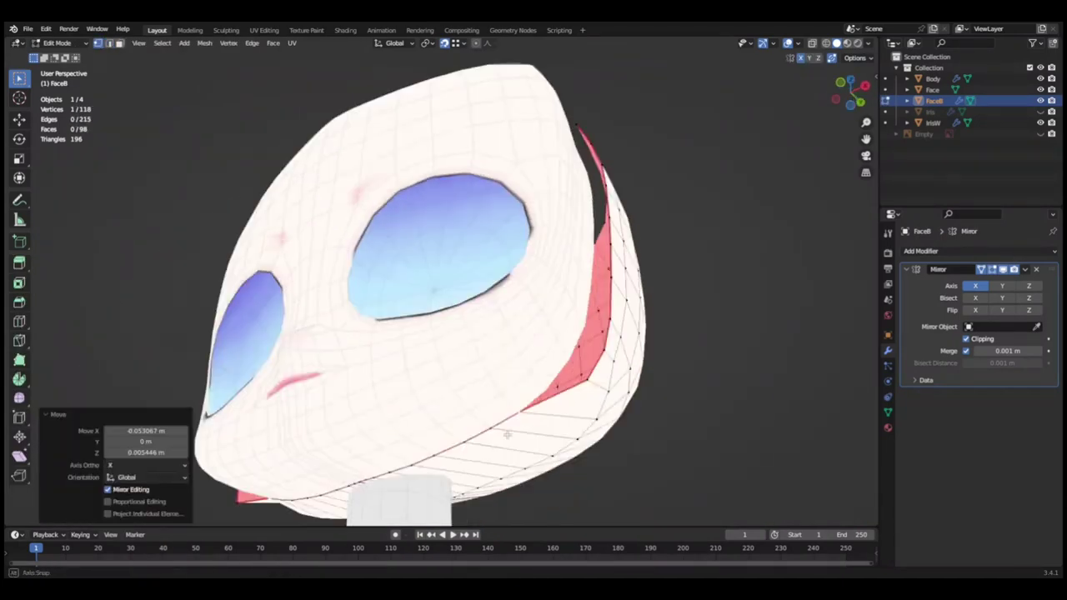
left_click_drag(562, 295, 584, 316)
mouse_move(583, 317)
middle_mouse_down()
mouse_move(682, 341)
mouse_move(639, 317)
mouse_move(630, 335)
middle_mouse_up()
Narrow the FaceB rim edge loop to 0.9 along X.
key("s")
key("x")
key("Return")
key("g")
key("x")
right_click(610, 337)
key("ctrl+z")
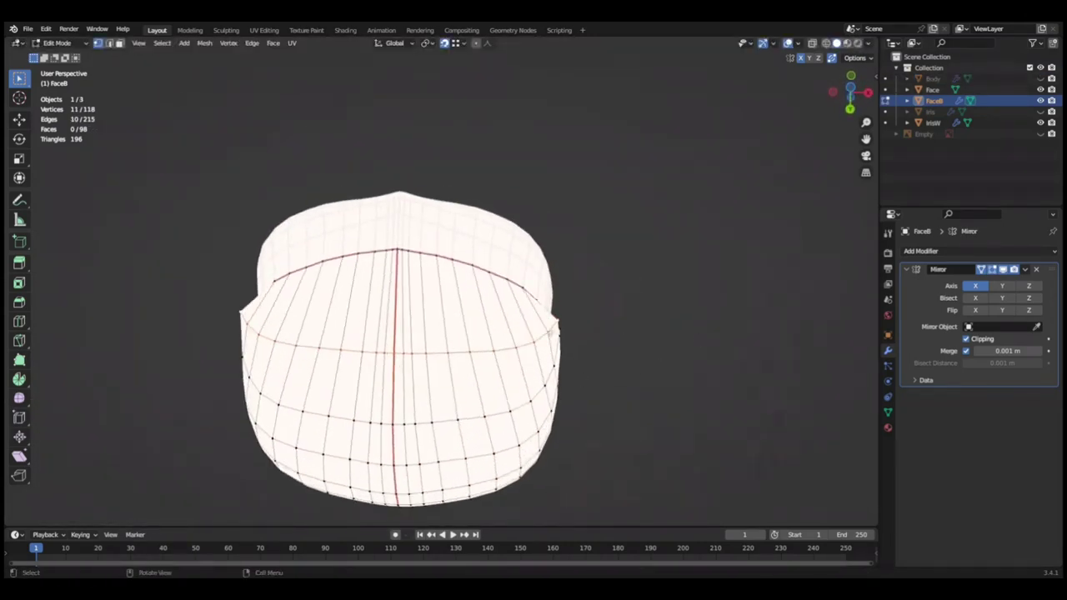
Select a back-of-head seam vertex, save Mine.blend, and return editing to Face.
middle_click_drag(619, 405, 507, 241)
left_click(516, 101)
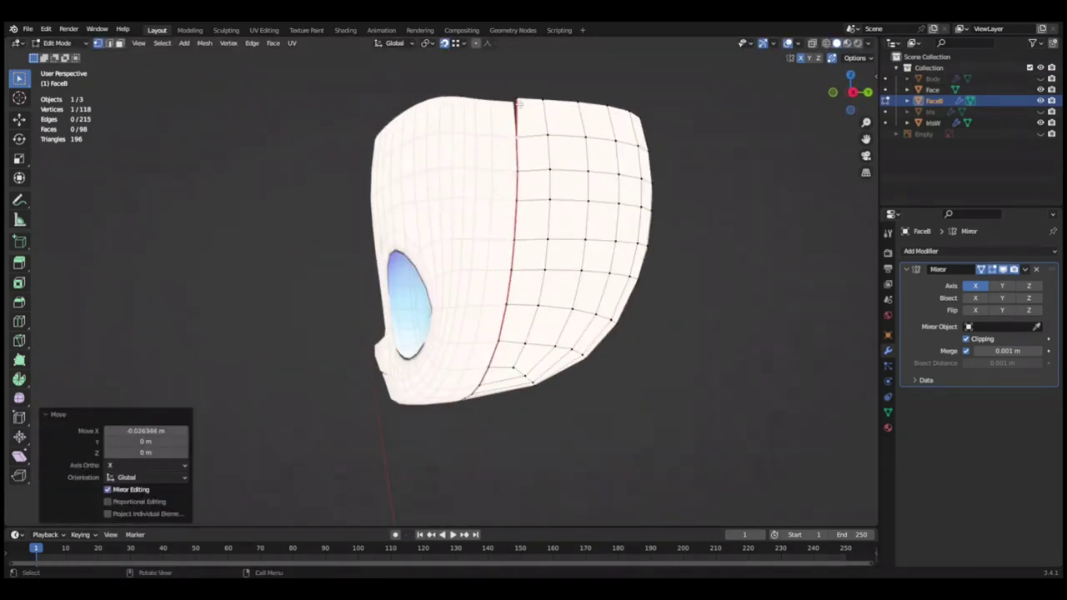
key("ctrl+s")
middle_click_drag(518, 104, 484, 208)
mouse_move(559, 287)
middle_mouse_down()
mouse_move(643, 326)
mouse_move(639, 376)
mouse_move(584, 445)
mouse_move(548, 365)
middle_mouse_up()
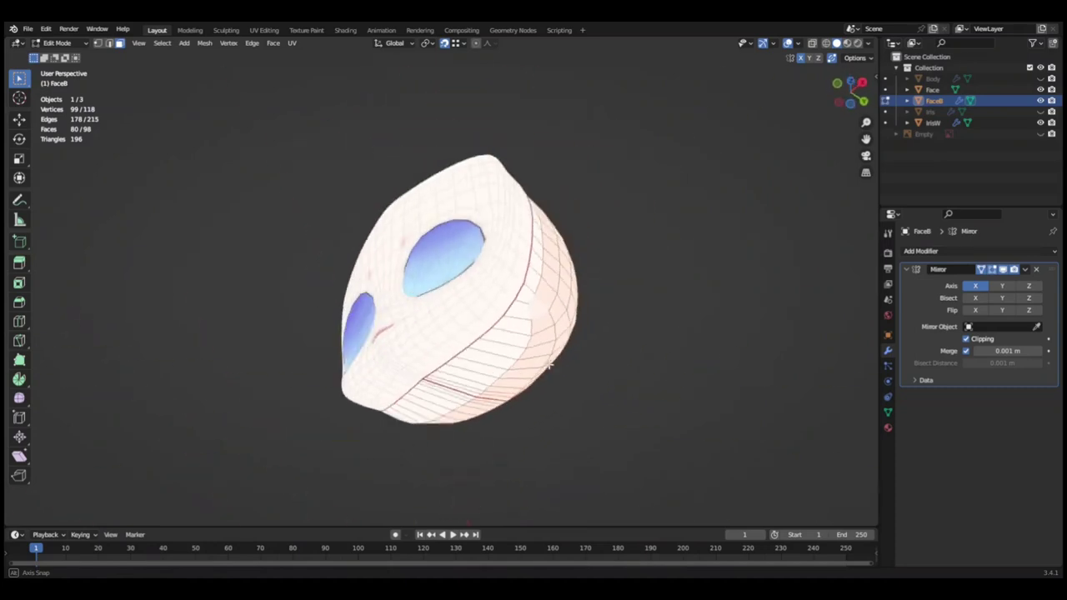
mouse_move(509, 411)
middle_mouse_down()
mouse_move(309, 457)
mouse_move(345, 436)
middle_mouse_up()
key("alt+q")
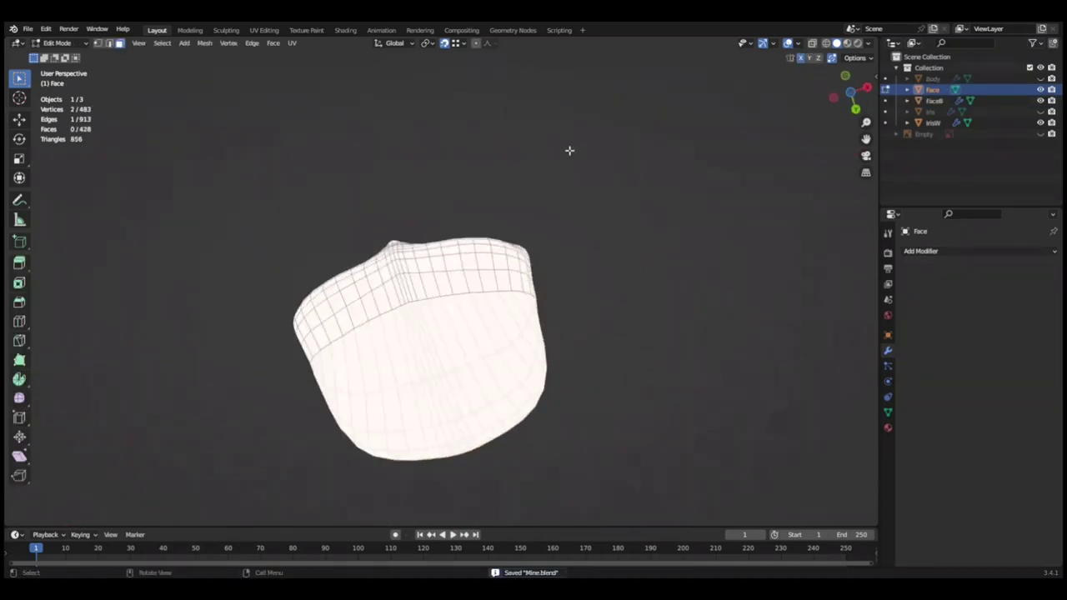
middle_click_drag(605, 353, 564, 305)
mouse_move(660, 319)
middle_mouse_down()
mouse_move(605, 336)
mouse_move(579, 401)
mouse_move(614, 326)
mouse_move(562, 405)
mouse_move(589, 209)
mouse_move(534, 402)
mouse_move(601, 278)
middle_mouse_up()
In front view, grow the temple selection and pull it inward along X.
key("KP_1")
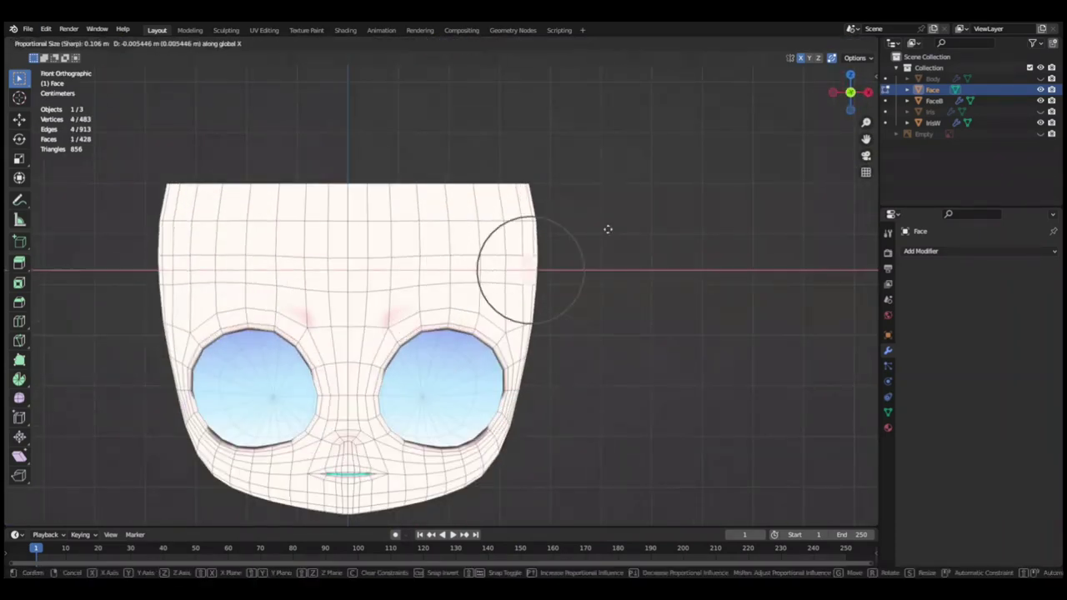
left_click(579, 278)
key("ctrl+KP_Add")
key("g")
key("x")
left_click(625, 217)
middle_click_drag(624, 217, 650, 254)
key("KP_1")
Pull the Face sides inward along X with proportional editing (0.0046 m, 0.002962 m).
key("g")
key("x")
left_click(656, 213)
mouse_move(656, 214)
middle_mouse_down()
mouse_move(564, 231)
mouse_move(611, 222)
middle_mouse_up()
key("KP_1")
key("ctrl+z")
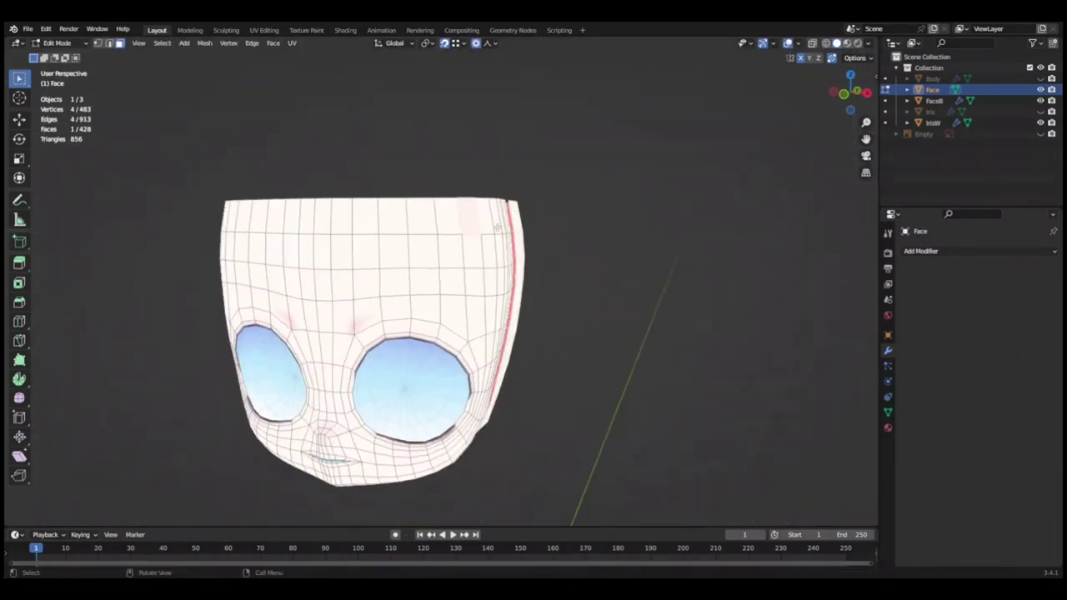
key("KP_1")
key("g")
key("x")
left_click(609, 221)
scroll(538, 238, "down", 3)
Inspect the tapered head from perspective angles and save Mine.blend.
middle_click_drag(539, 238, 513, 231)
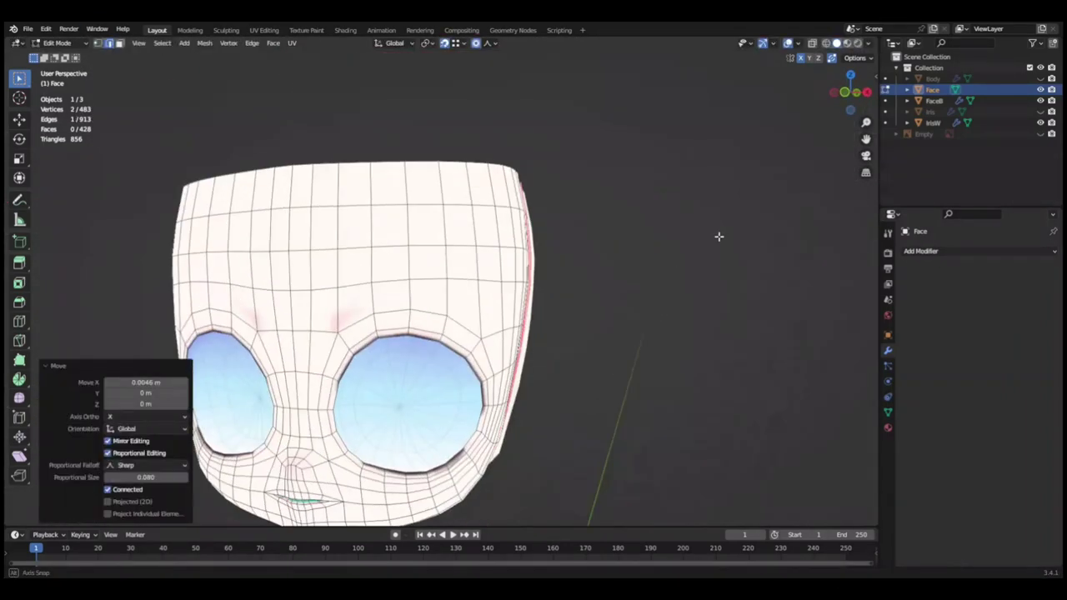
middle_click_drag(500, 367, 509, 374)
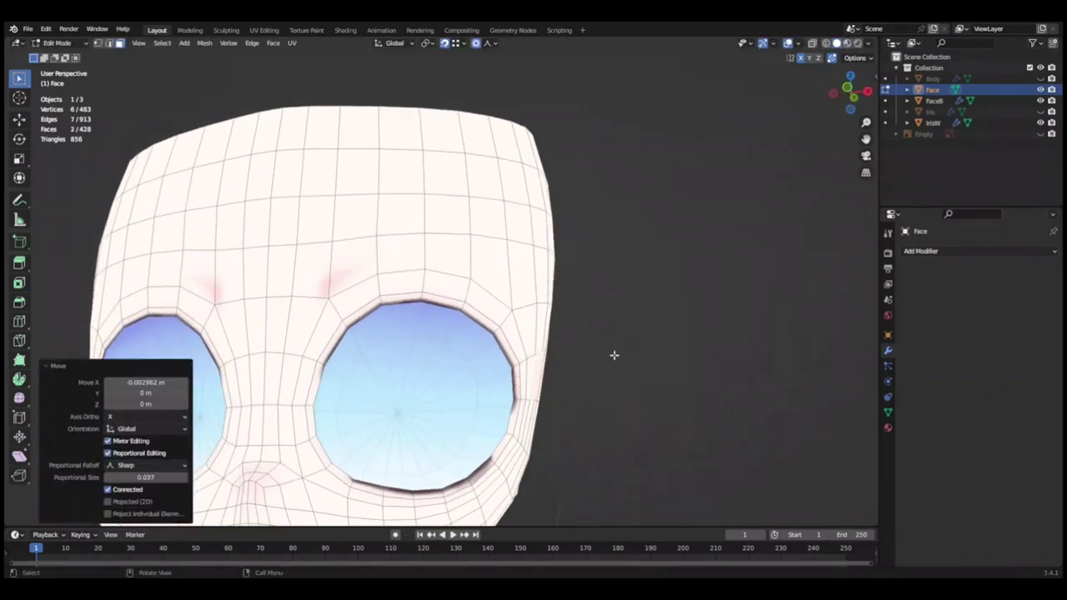
scroll(564, 379, "down", 5)
scroll(600, 353, "down", 2)
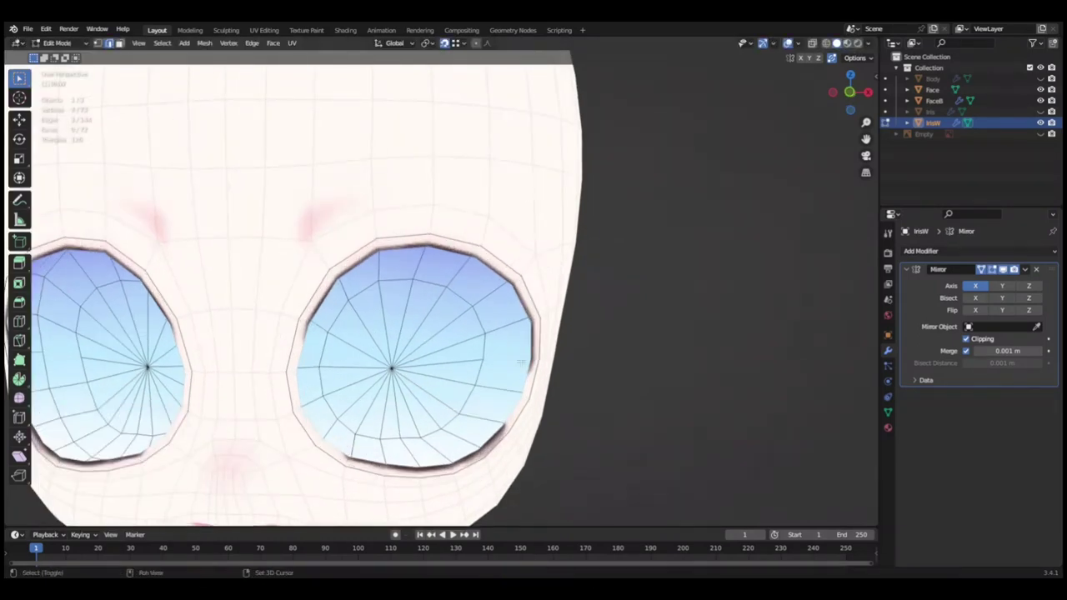
key("ctrl+s")
scroll(582, 382, "down", 2)
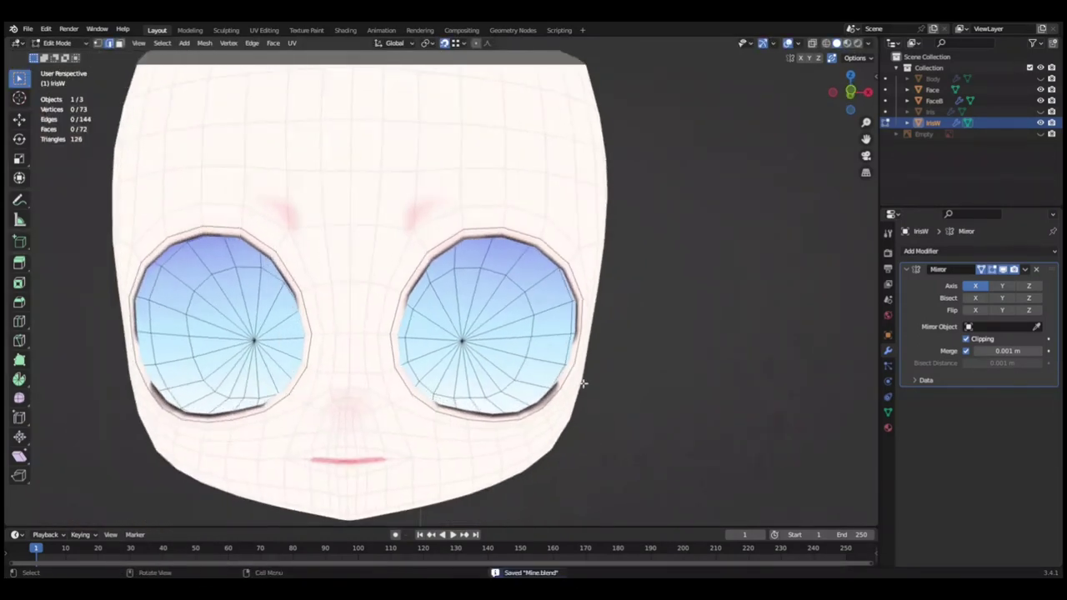
middle_click_drag(583, 382, 525, 265)
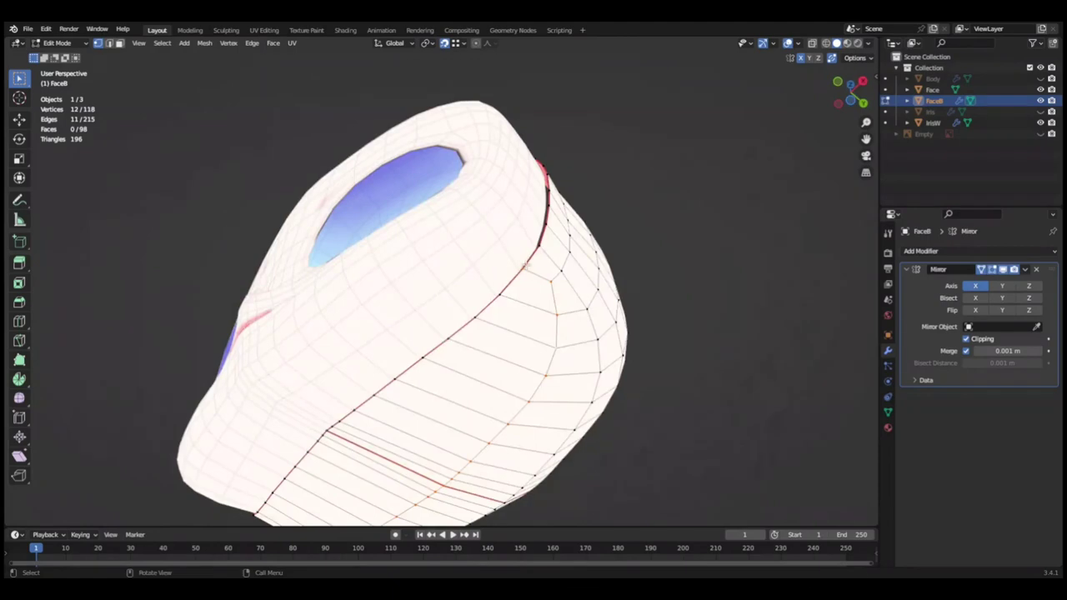
View the head from the side, save, and face FaceB straight on.
mouse_move(525, 265)
middle_mouse_down()
mouse_move(513, 292)
mouse_move(567, 324)
mouse_move(250, 170)
middle_mouse_up()
scroll(567, 324, "down", 3)
key("ctrl+s")
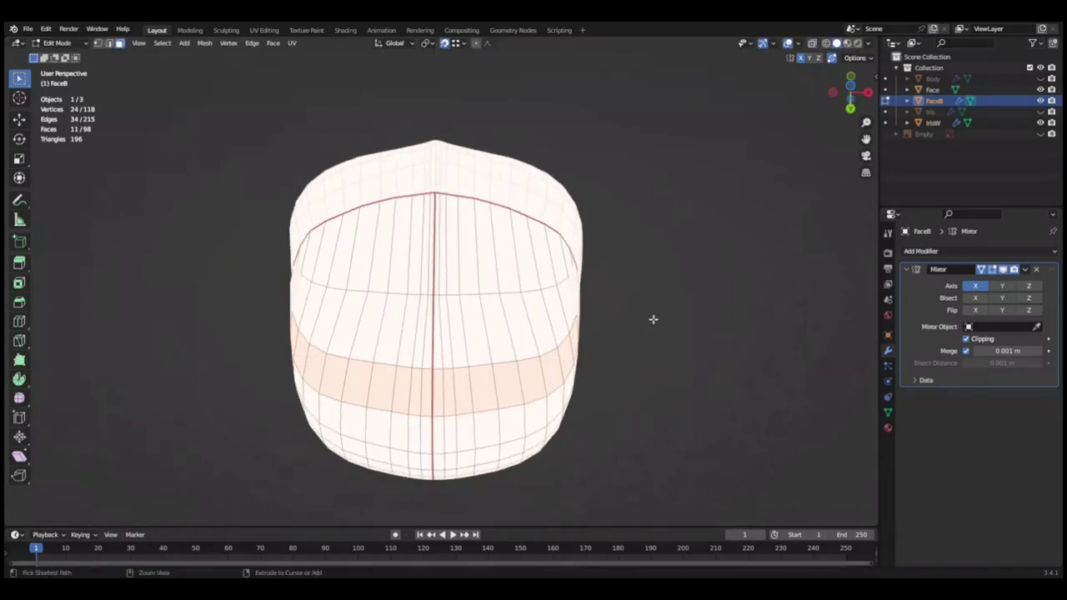
middle_click_drag(561, 376, 479, 258)
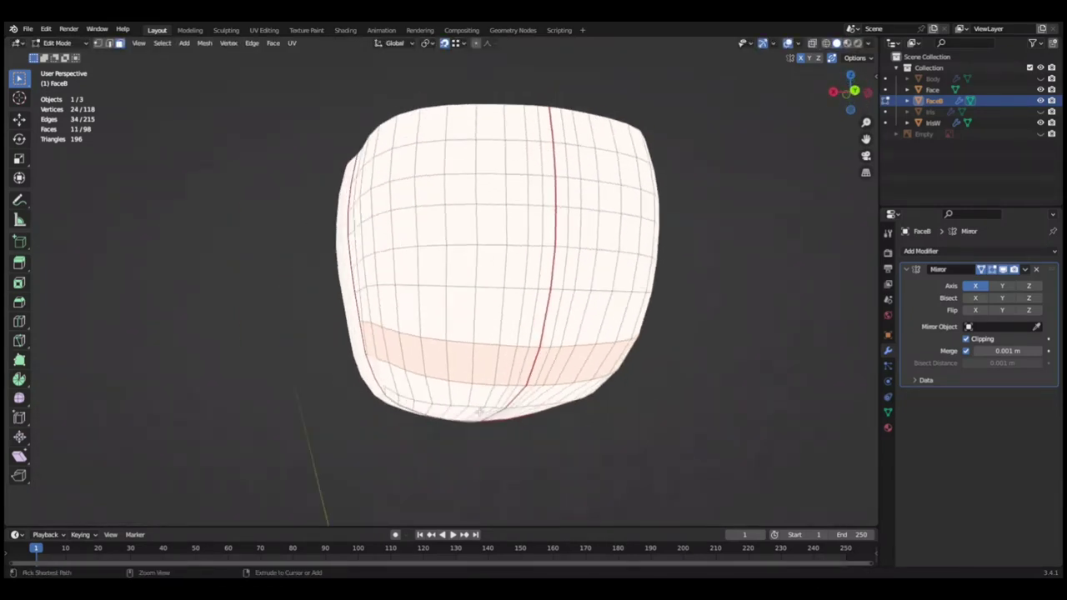
Select a path of FaceB vertices and move them 0.004539 m along Z.
left_click(486, 292, "ctrl")
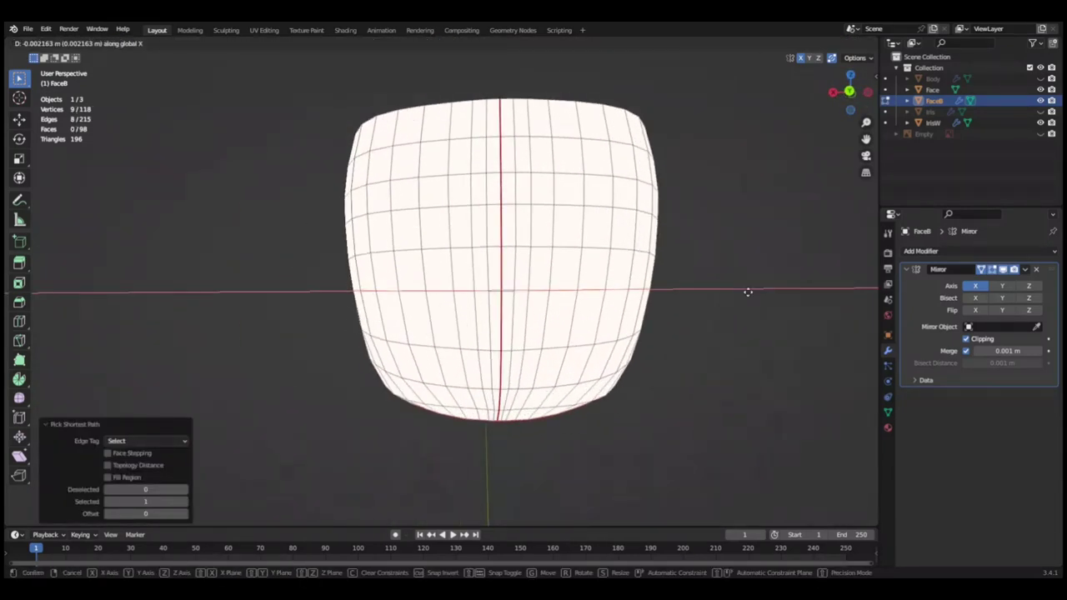
middle_click_drag(750, 291, 752, 315)
key("g")
key("z")
left_click(500, 383)
mouse_move(494, 387)
middle_mouse_down("alt")
mouse_move(506, 377)
mouse_move(583, 408)
mouse_move(620, 398)
middle_mouse_up("alt")
key("ctrl+s")
key("g")
key("z")
right_click(805, 425)
Shift the selected FaceB vertices sideways along X and save.
middle_click_drag(806, 425, 738, 401)
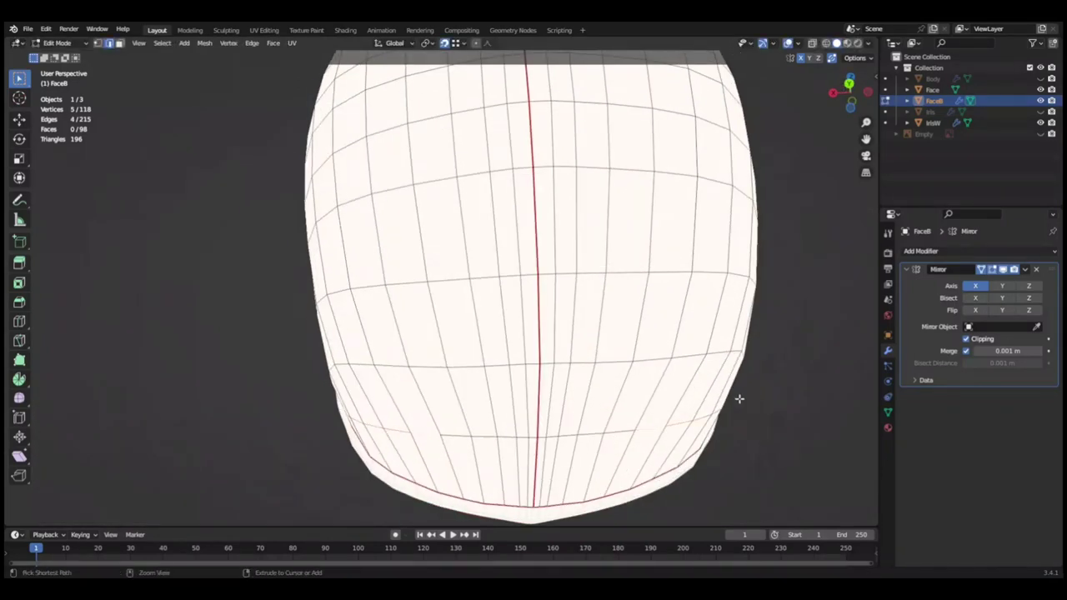
key("g")
key("x")
left_click(788, 426)
key("ctrl+s")
key("g")
key("x")
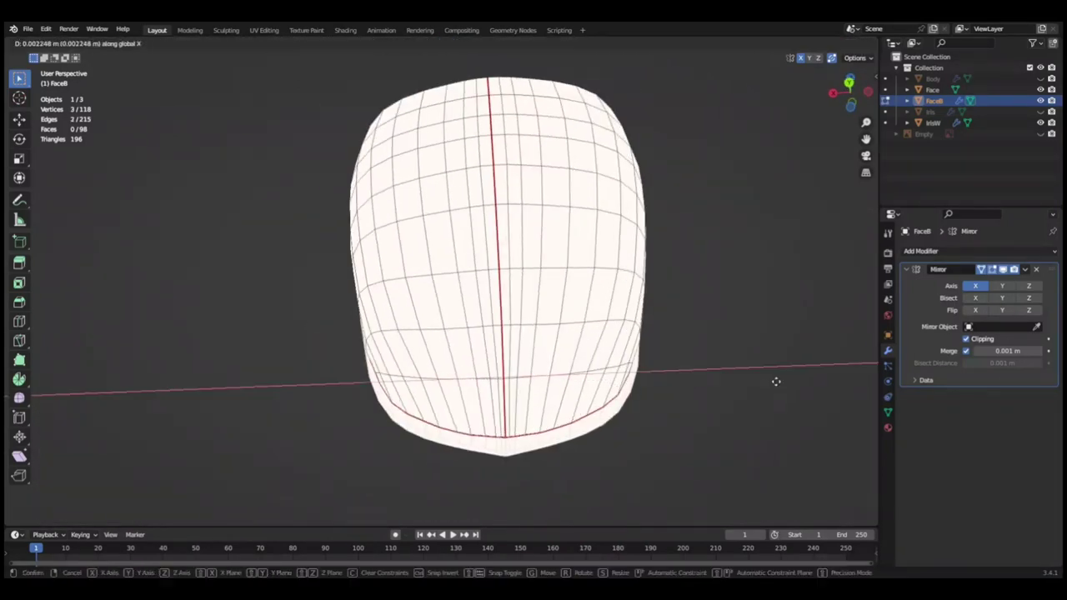
middle_click_drag(761, 424, 708, 401)
Relax FaceB's rim edge loops with LoopTools Relax, then save.
left_click(510, 334, "alt")
middle_click_drag(510, 334, 583, 359)
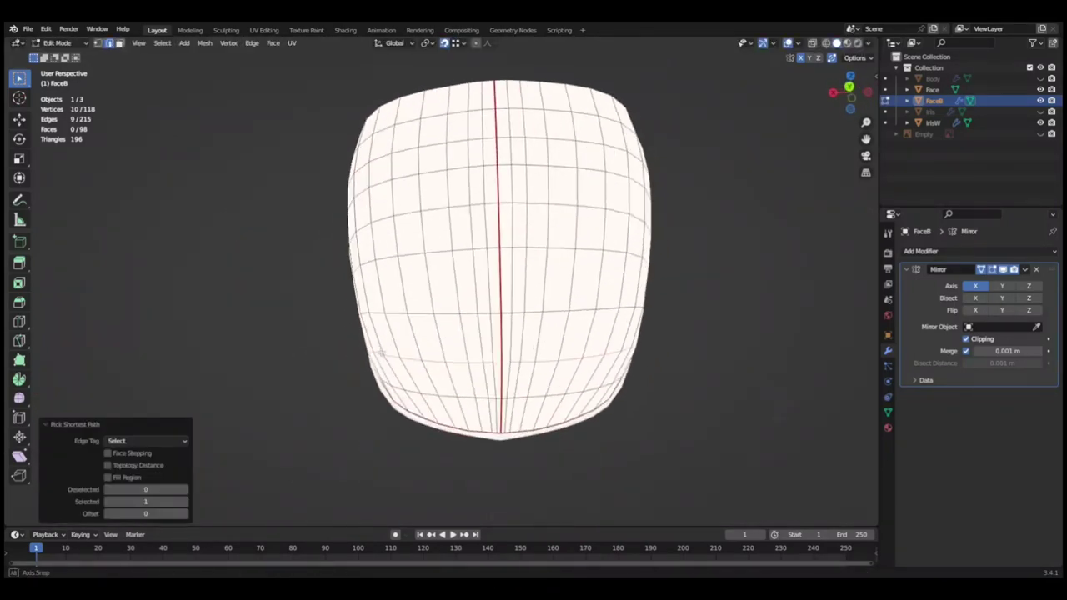
right_click(702, 111)
left_click(792, 191)
mouse_move(739, 125)
middle_mouse_down()
mouse_move(557, 384)
mouse_move(599, 245)
middle_mouse_up()
right_click(595, 93)
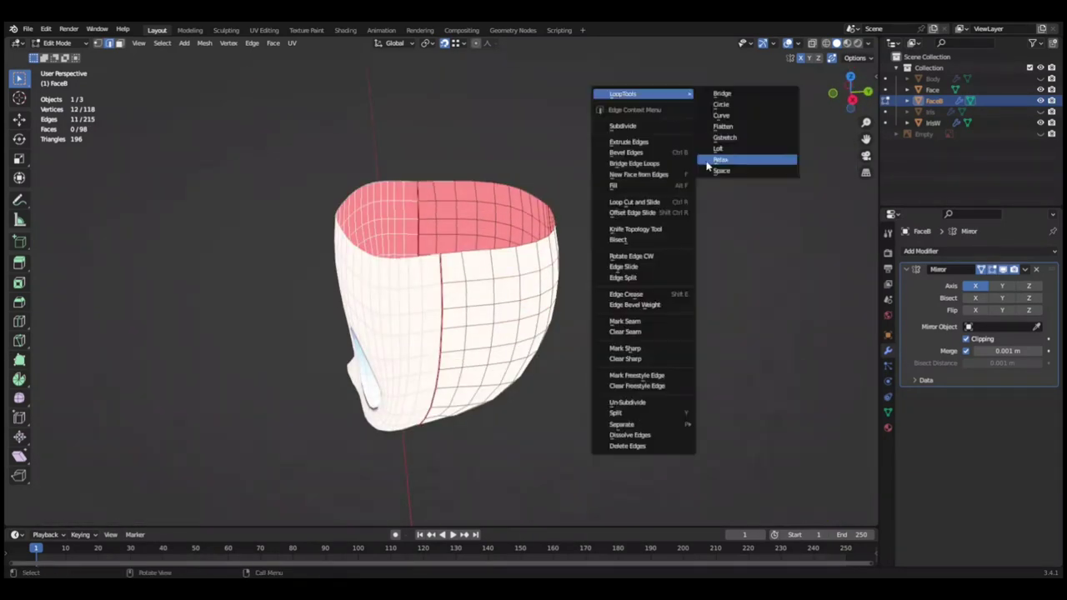
left_click(714, 162)
middle_click_drag(715, 162, 573, 238)
key("ctrl+s")
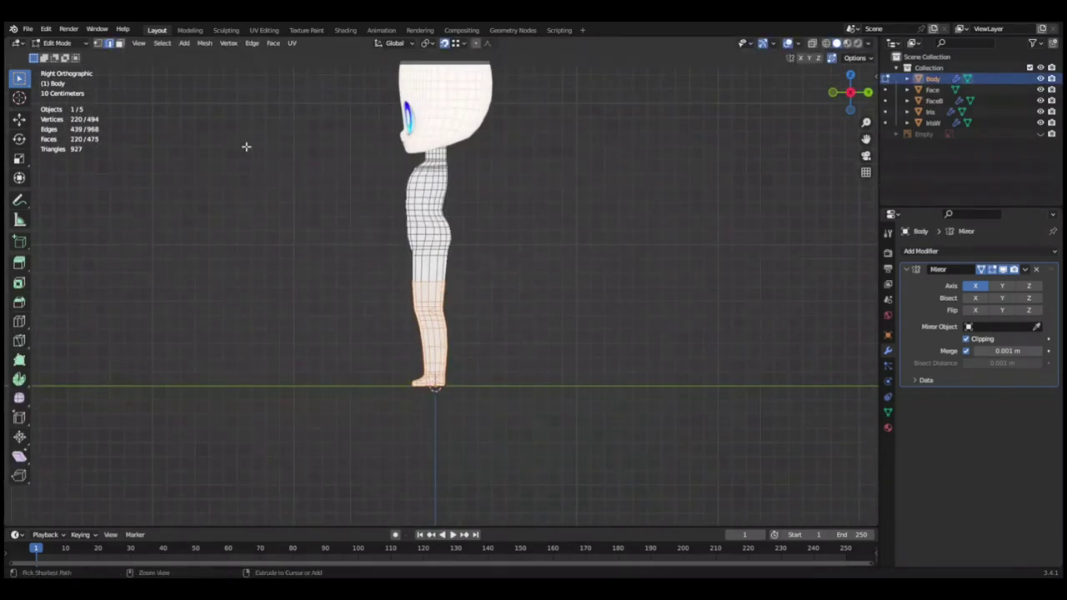
Enlarge the leg vertices by 1.075, grow the selection, and shift it along X.
left_click(575, 316)
middle_click_drag(575, 316, 588, 309)
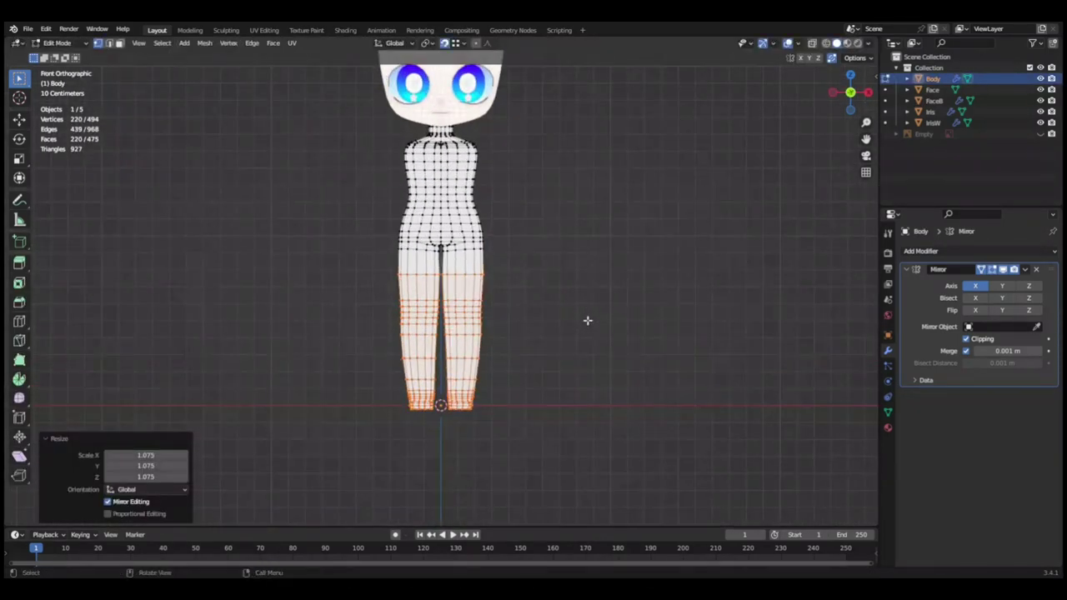
scroll(588, 321, "down", 2)
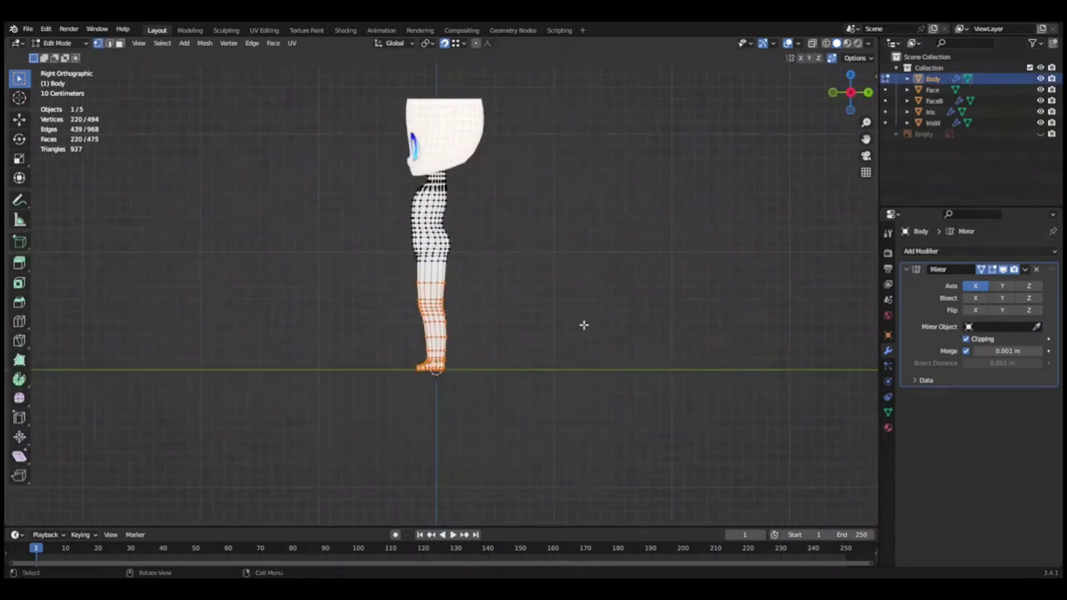
key("s")
key("Escape")
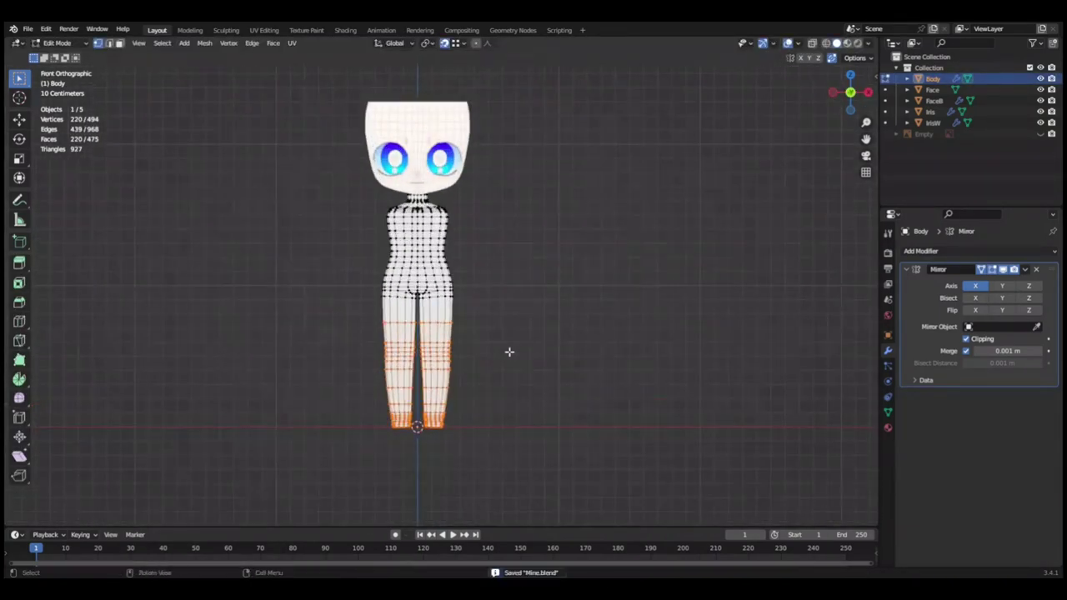
scroll(509, 352, "up", 2)
key("ctrl+KP_Add")
key("g")
key("x")
left_click(590, 185)
Box-select the upper torso in right side view and resize its depth.
key("Tab")
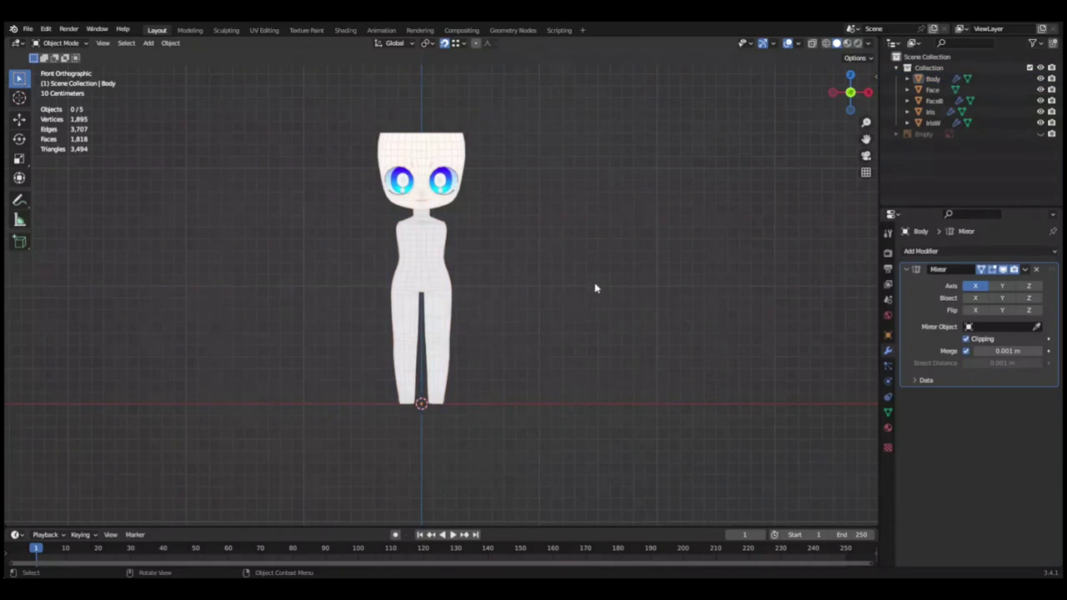
key("Tab")
scroll(583, 292, "down", 1)
scroll(625, 296, "down", 1)
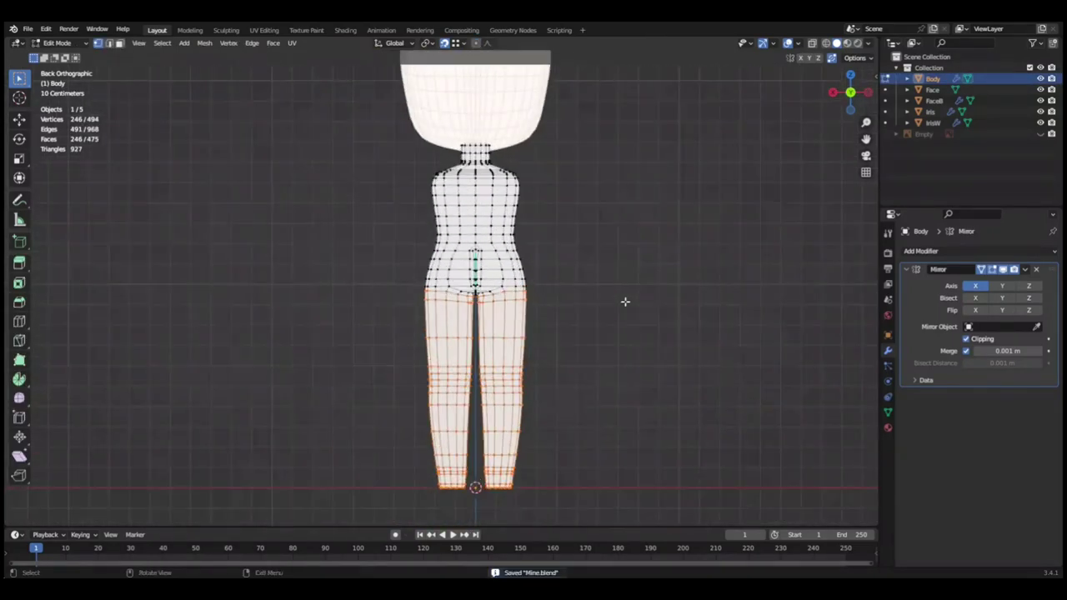
key("KP_3")
left_click_drag(262, 156, 576, 293)
scroll(666, 198, "up", 2)
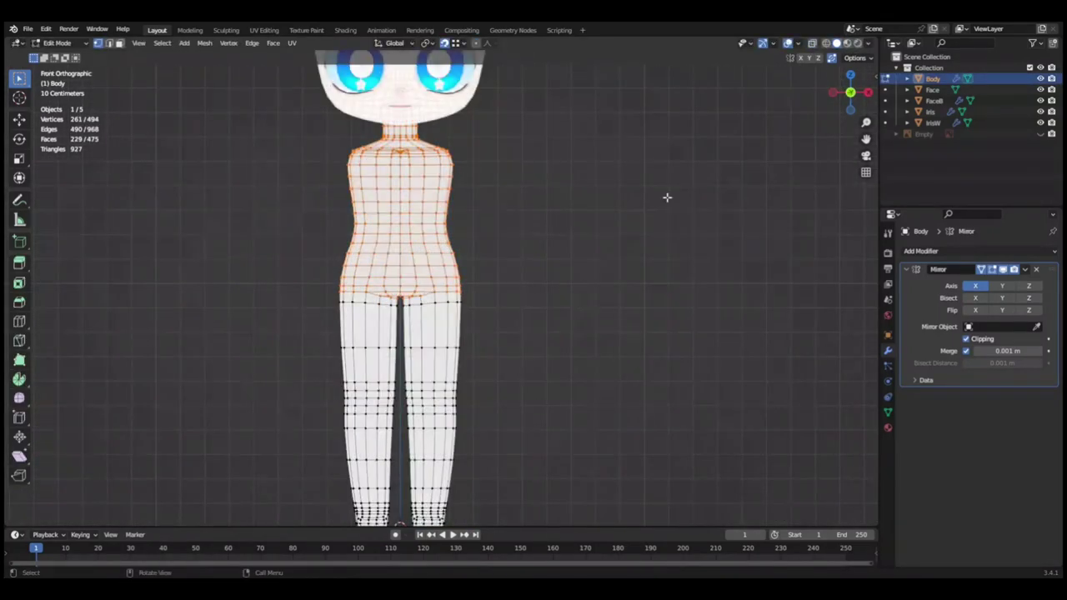
middle_click_drag(667, 198, 547, 260)
left_click(697, 264)
Narrow the upper torso to 0.927 along X in front view.
key("KP_3")
key("KP_1")
key("s")
key("x")
left_click(578, 285)
middle_click_drag(535, 299, 364, 290)
middle_click_drag(467, 371, 556, 295)
middle_click_drag(523, 407, 571, 309)
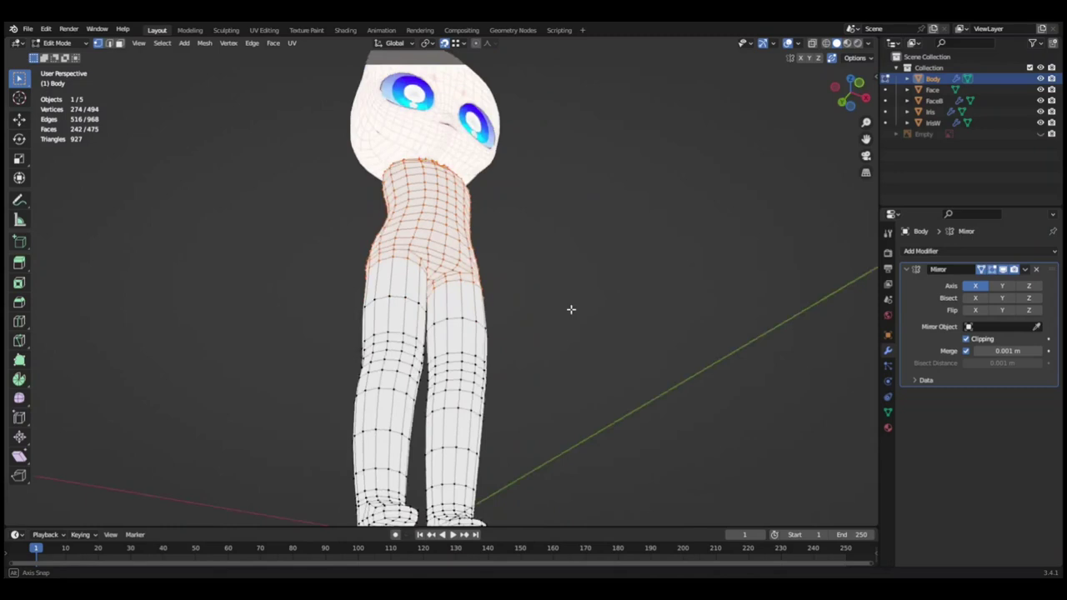
mouse_move(509, 327)
middle_mouse_down()
mouse_move(479, 405)
mouse_move(456, 276)
mouse_move(523, 144)
middle_mouse_up()
Select the upper-thigh edge loop and scale it to 0.950 along X.
right_click(523, 144)
left_click(550, 358)
key("s")
left_click(561, 349)
mouse_move(561, 349)
middle_mouse_down()
mouse_move(510, 358)
mouse_move(625, 348)
middle_mouse_up()
left_click(486, 340)
key("s")
right_click(621, 348)
key("s")
key("x")
middle_click_drag(486, 348, 570, 345, "ctrl")
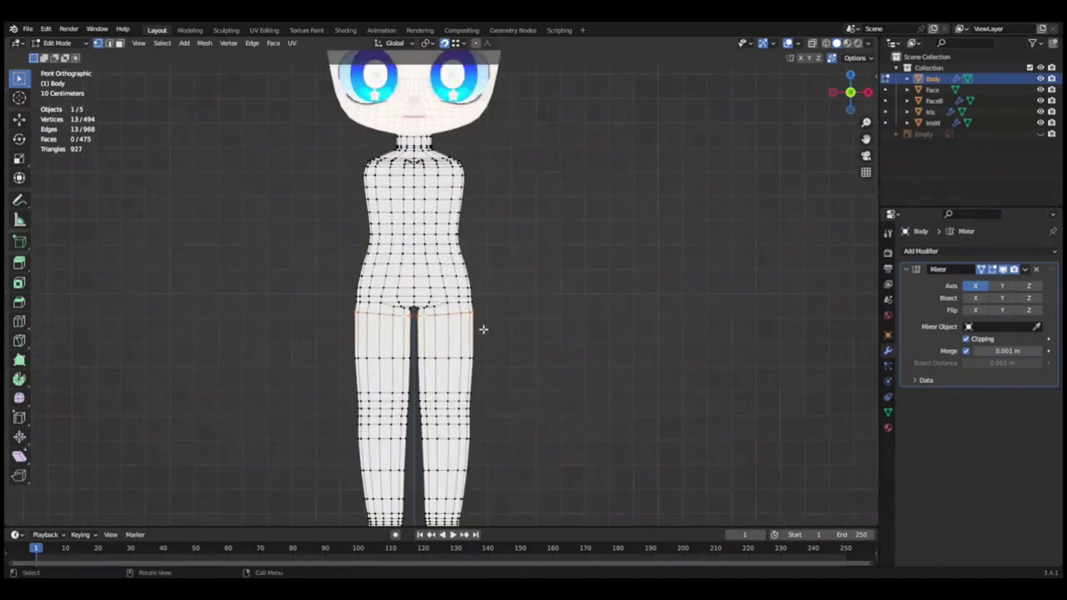
Select the legs below the hip seam and slim them to 0.92 in depth.
key("ctrl+l")
mouse_move(557, 331)
middle_mouse_down("ctrl")
mouse_move(616, 300)
mouse_move(636, 354)
middle_mouse_up("ctrl")
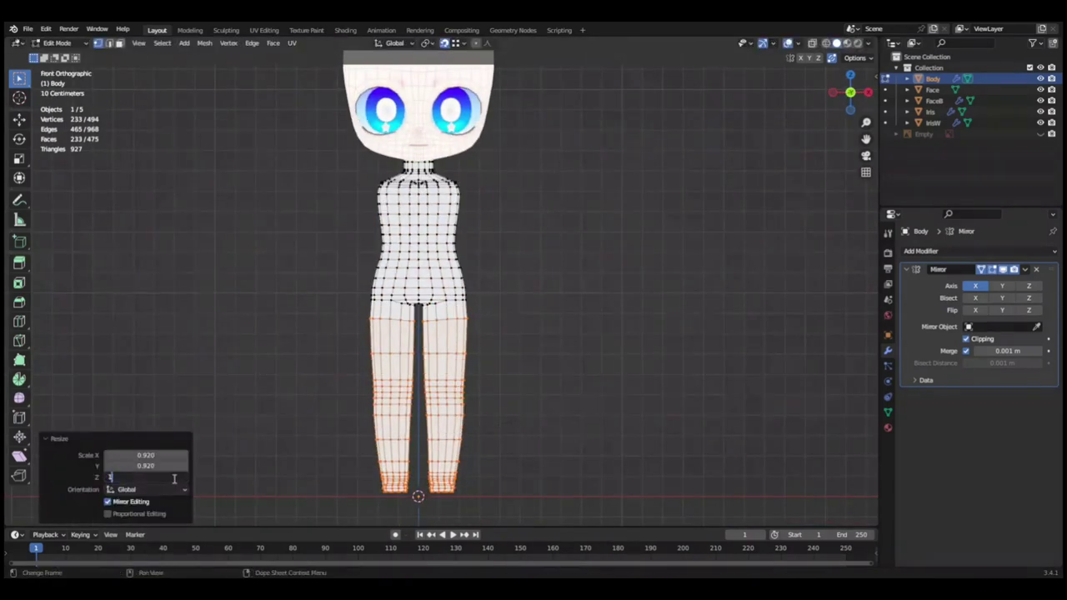
key("s")
key("y")
left_click(581, 324)
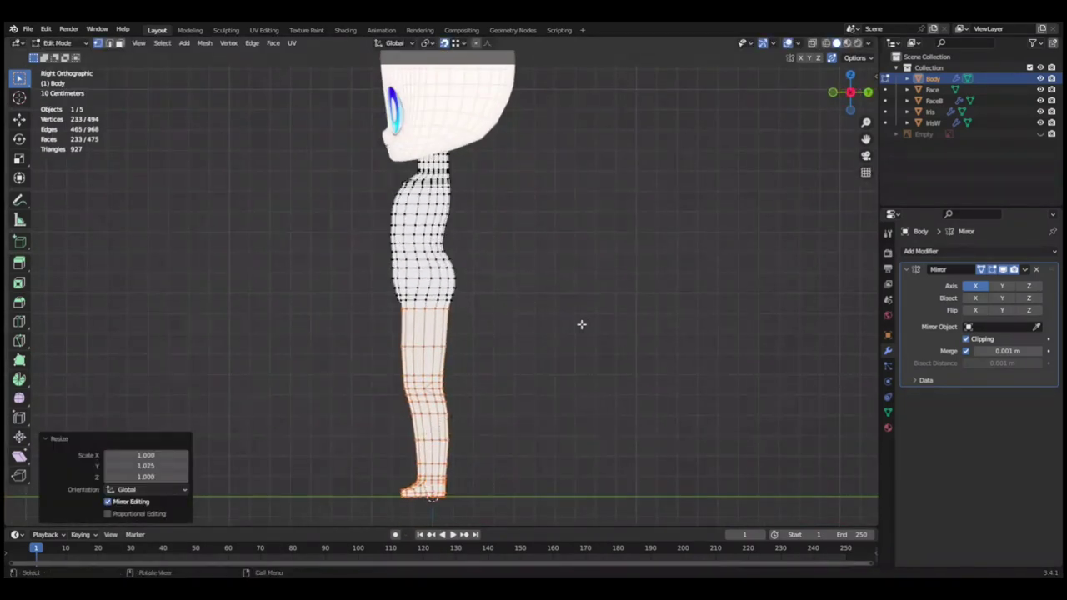
From a side view, move a single hip edge along Y and scale it.
middle_click_drag(581, 324, 395, 369)
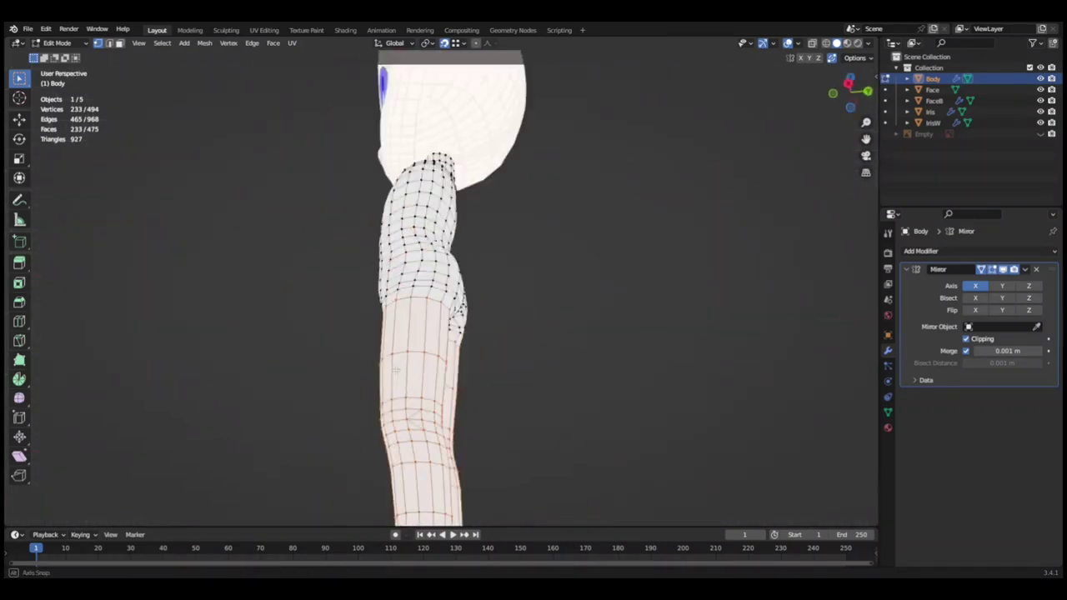
left_click(109, 43)
scroll(533, 292, "up", 3)
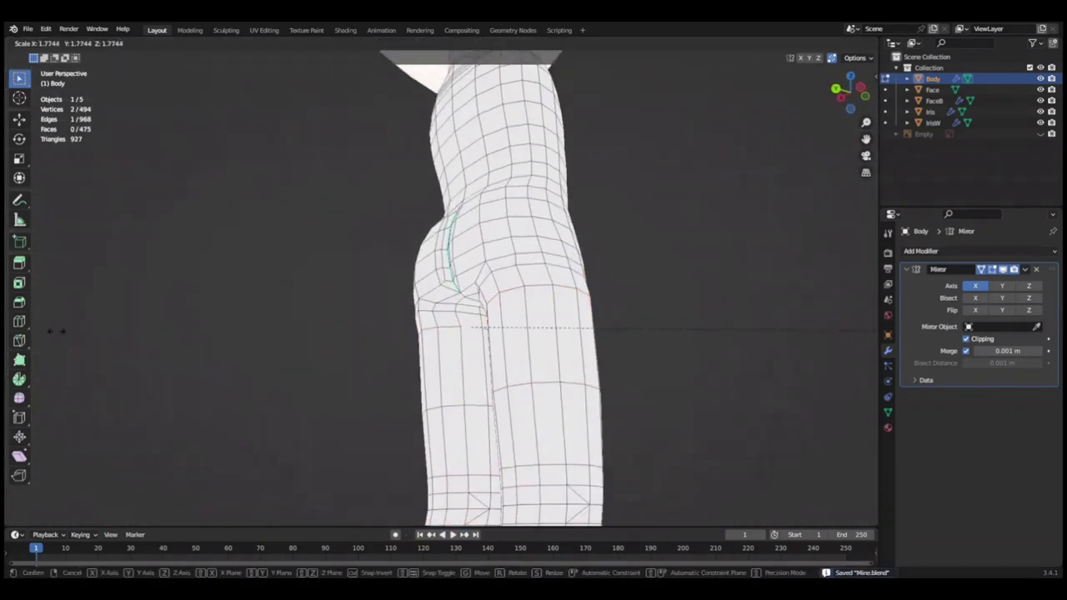
key("g")
key("y")
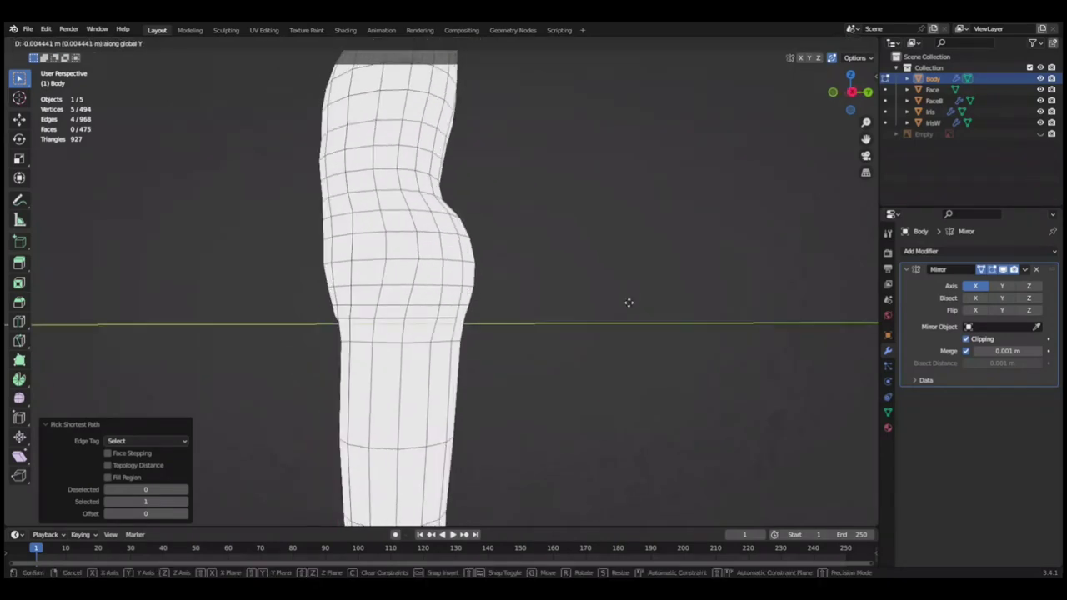
key("s")
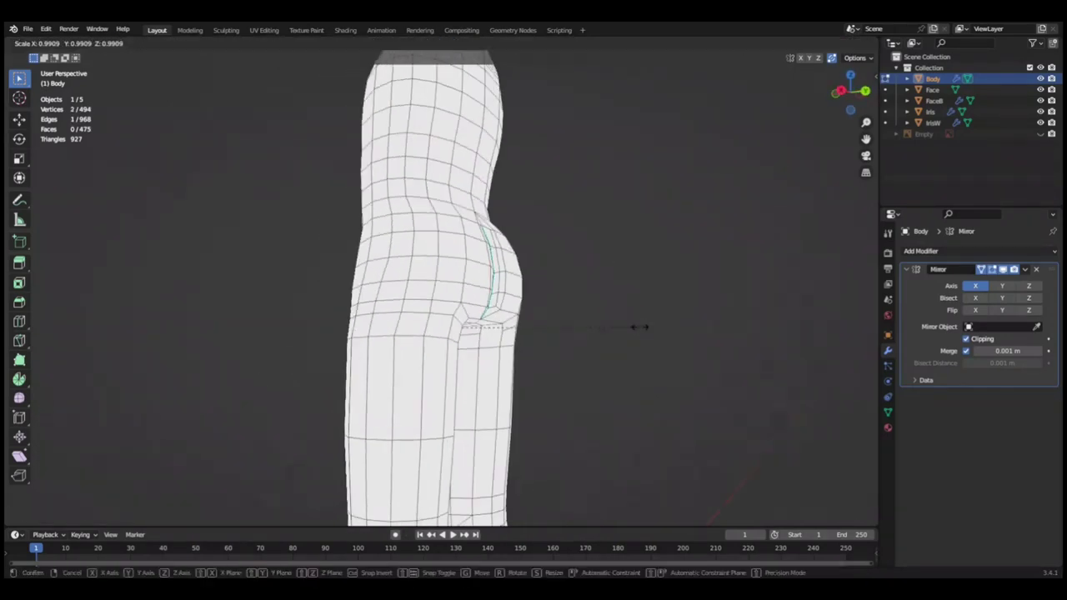
left_click(646, 331)
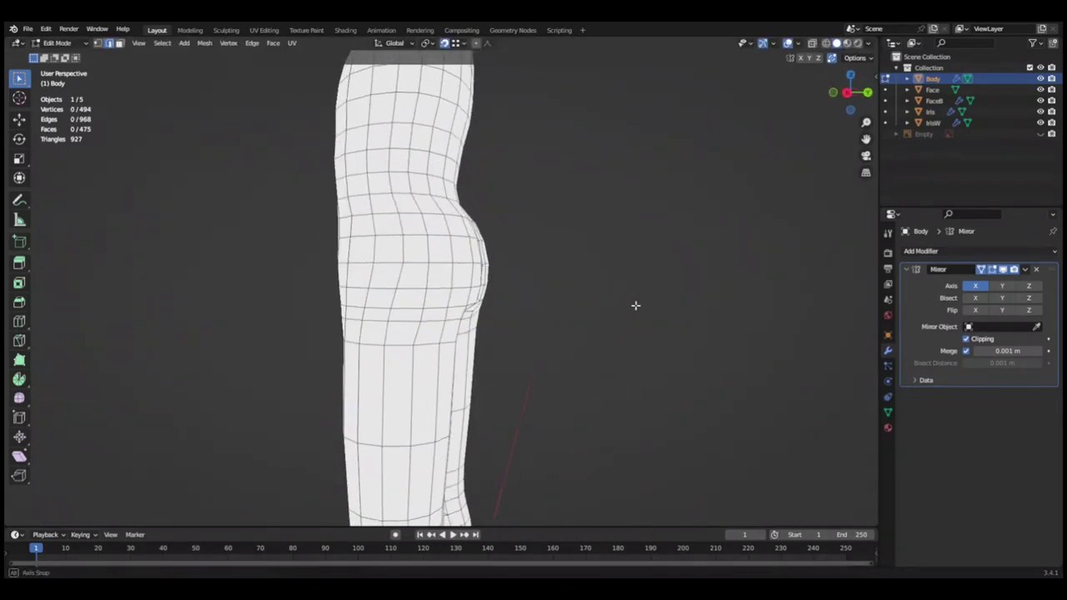
From behind the hips, select the four crotch vertices and move them along X.
middle_click_drag(636, 306, 433, 299)
key("ctrl+s")
left_click_drag(434, 299, 746, 315)
key("g")
key("x")
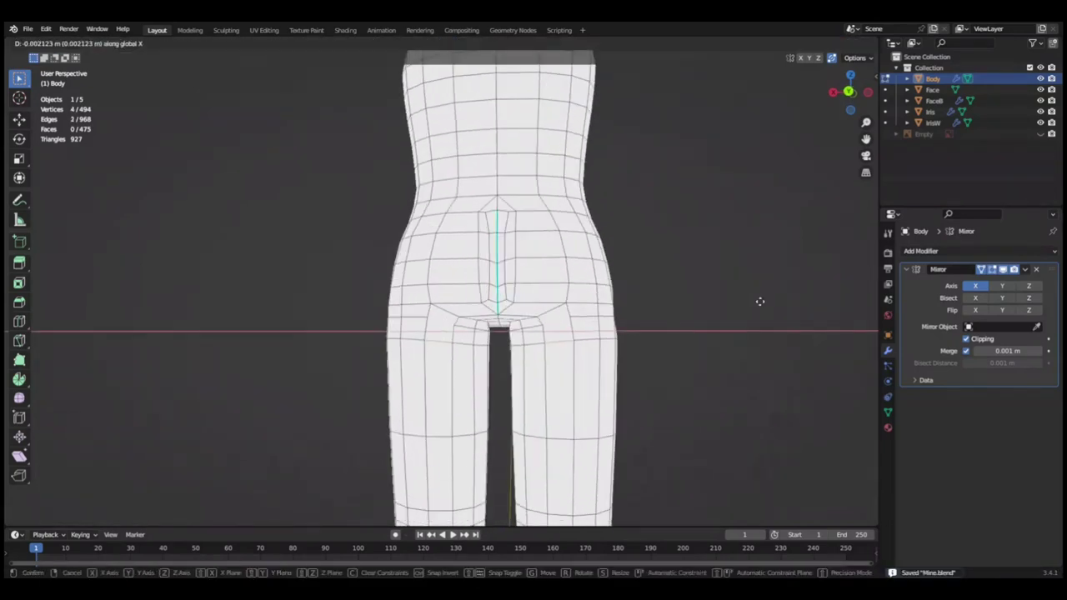
Check the crotch from the front and finish moving the vertices sideways.
middle_click_drag(640, 343, 473, 335)
key("ctrl+s")
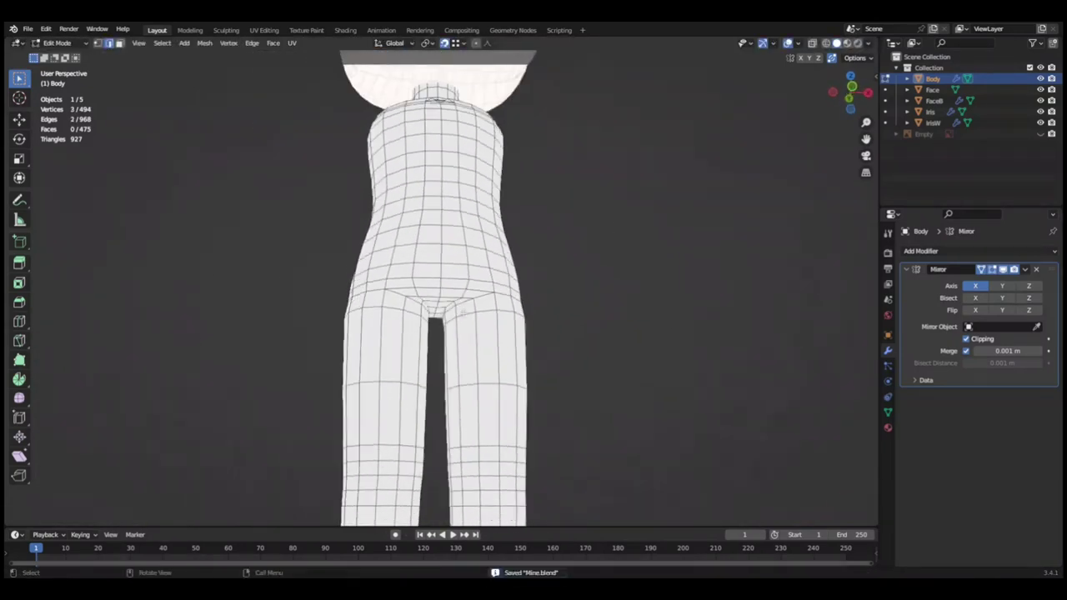
scroll(462, 312, "up", 3)
left_click(433, 367, "shift")
scroll(441, 383, "down", 1)
key("KP_1")
left_click(672, 328)
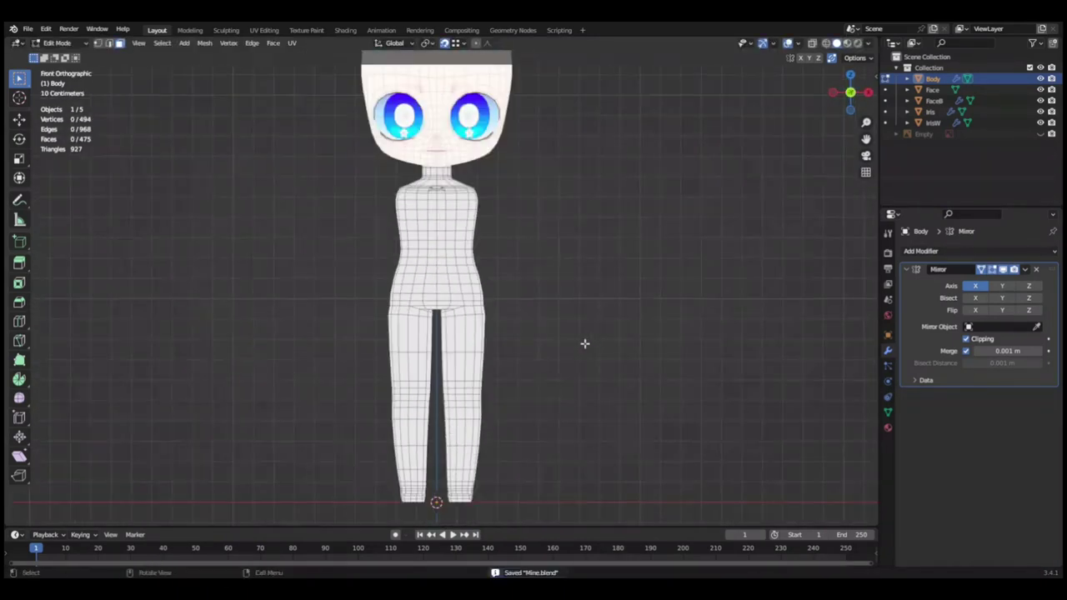
left_click(656, 294)
Nudge the selection slightly along X, then extend the face selection across the hips.
scroll(653, 295, "down", 2)
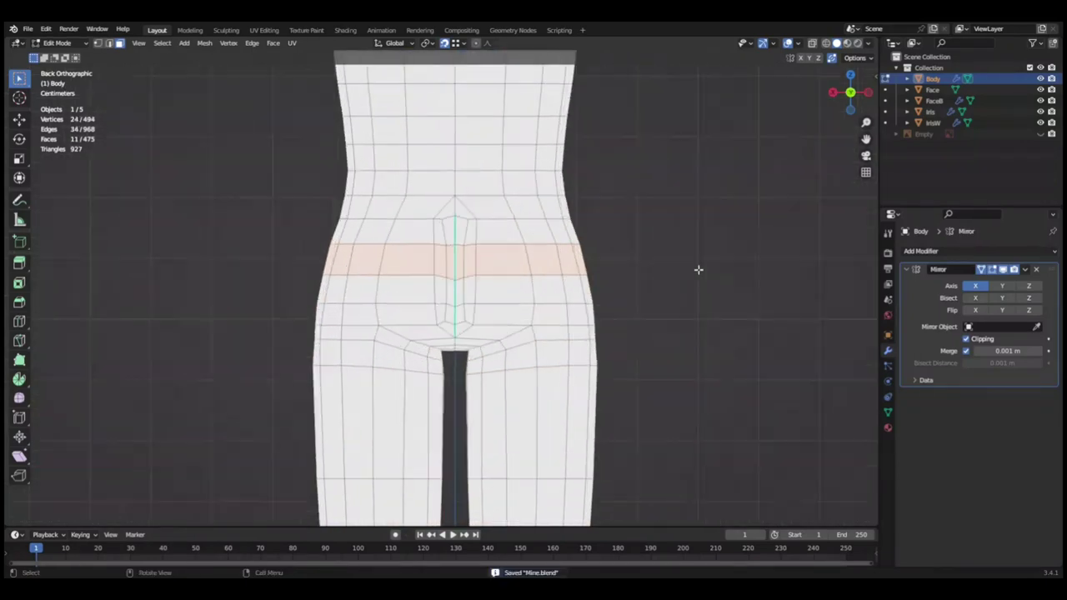
key("g")
key("x")
left_click(642, 228)
left_click(448, 208, "ctrl")
scroll(417, 229, "down", 2)
key("ctrl+s")
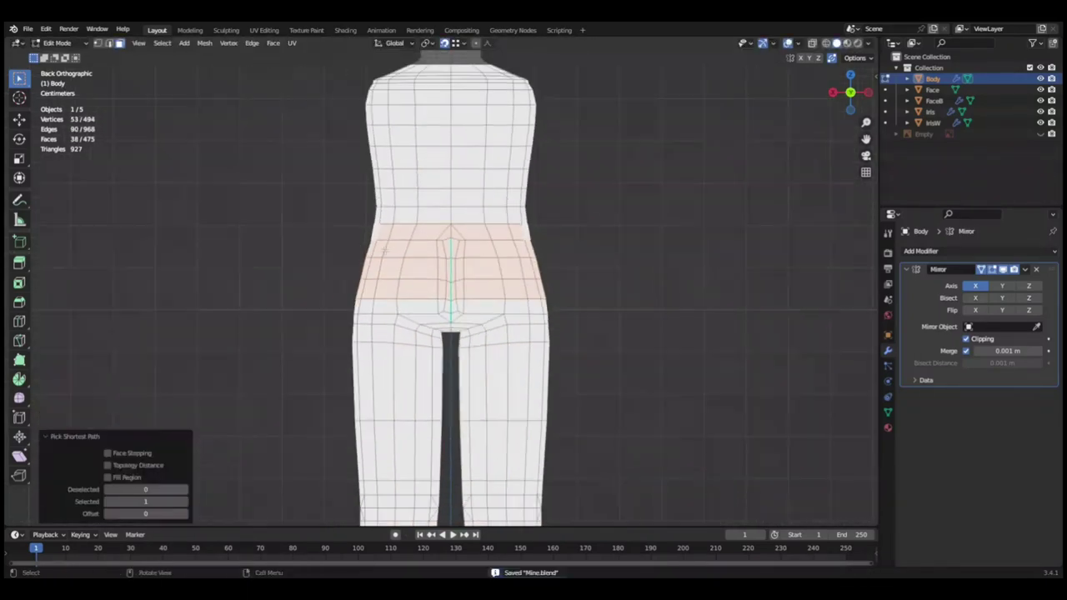
In back view, narrow the selection to a strip of hip faces and scale it.
key("ctrl+KP_1")
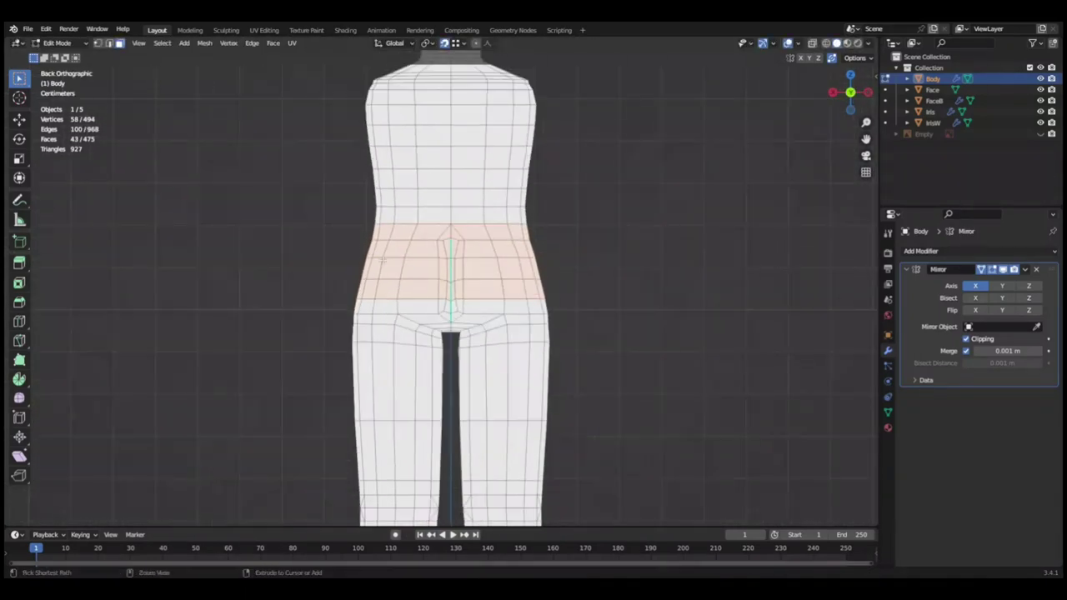
left_click(383, 260, "ctrl")
scroll(755, 230, "up", 2)
middle_click_drag(755, 231, 571, 299)
key("ctrl+s")
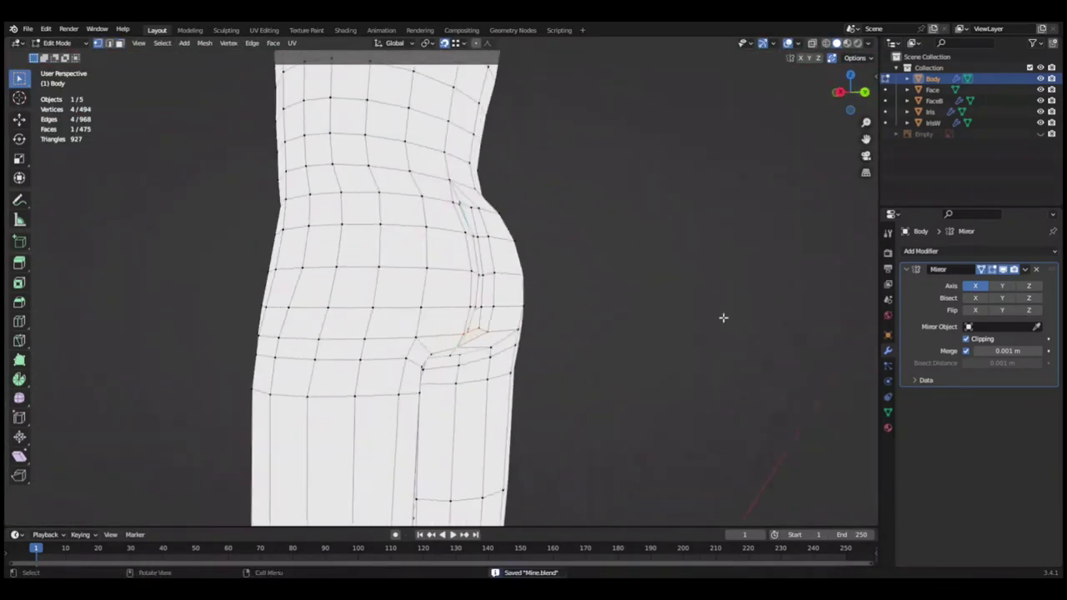
middle_click_drag(636, 343, 462, 368)
key("s")
left_click(716, 261)
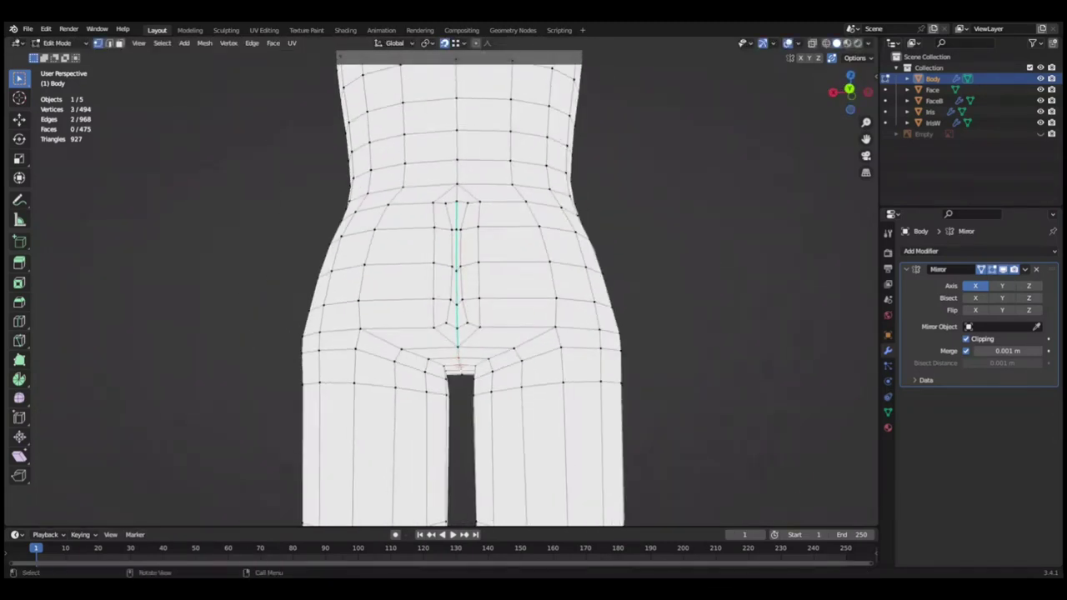
Rotate the hip selection 22.4° around Z to round the buttocks.
mouse_move(745, 347)
middle_mouse_down()
mouse_move(686, 340)
mouse_move(609, 286)
mouse_move(679, 303)
mouse_move(669, 214)
middle_mouse_up()
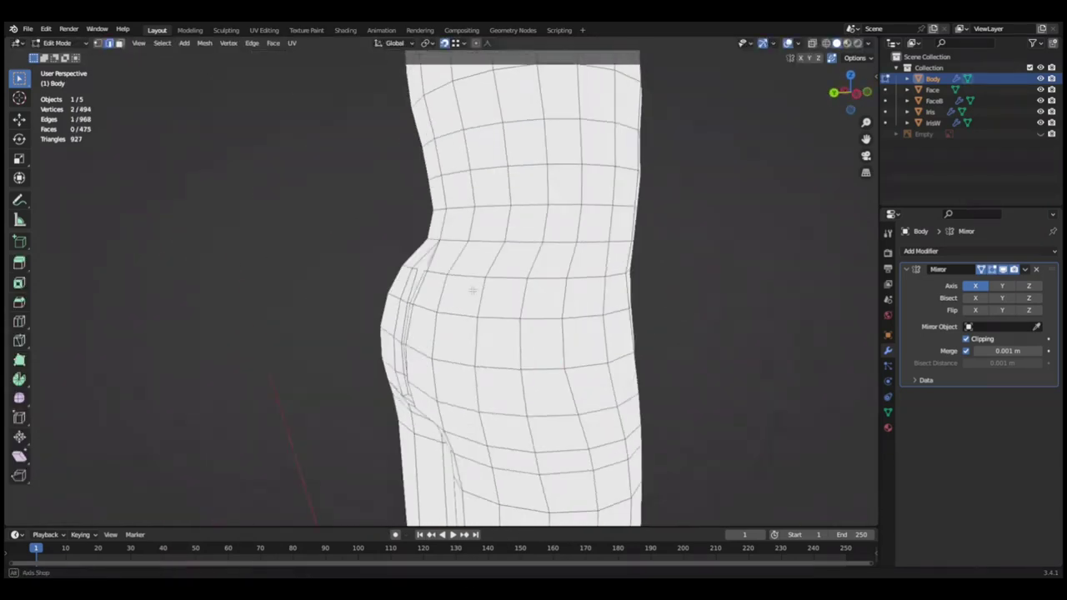
key("r")
key("x")
key("Escape")
mouse_move(751, 257)
middle_mouse_down()
mouse_move(745, 276)
mouse_move(605, 319)
mouse_move(736, 295)
middle_mouse_up()
key("r")
key("z")
left_click(785, 261)
Undo the last change, leave Edit Mode and save Mine.blend.
mouse_move(785, 261)
middle_mouse_down()
mouse_move(576, 258)
mouse_move(806, 331)
middle_mouse_up()
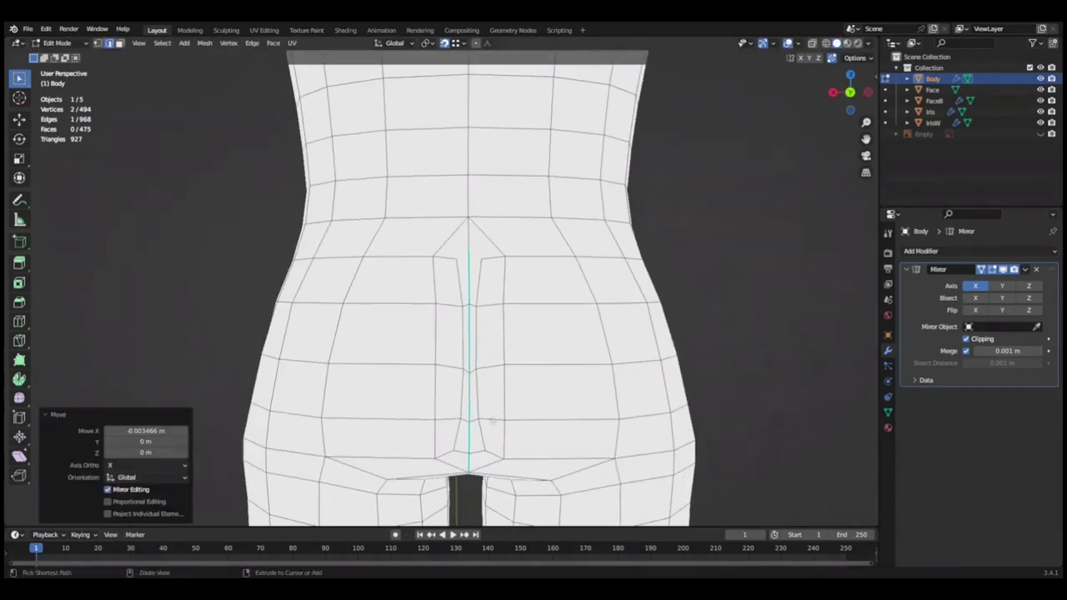
key("ctrl+z")
key("Tab")
middle_click_drag(434, 305, 497, 305)
scroll(557, 383, "down", 5)
key("ctrl+s")
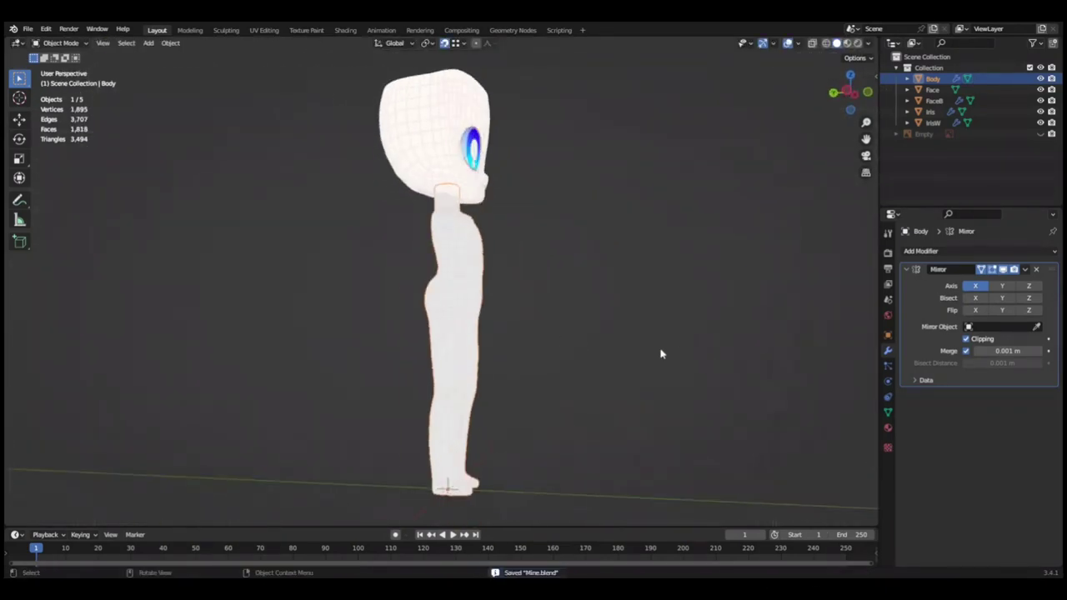
Finish resizing the feet and select a path of faces across the head.
left_click(602, 452)
middle_click_drag(643, 362, 601, 368)
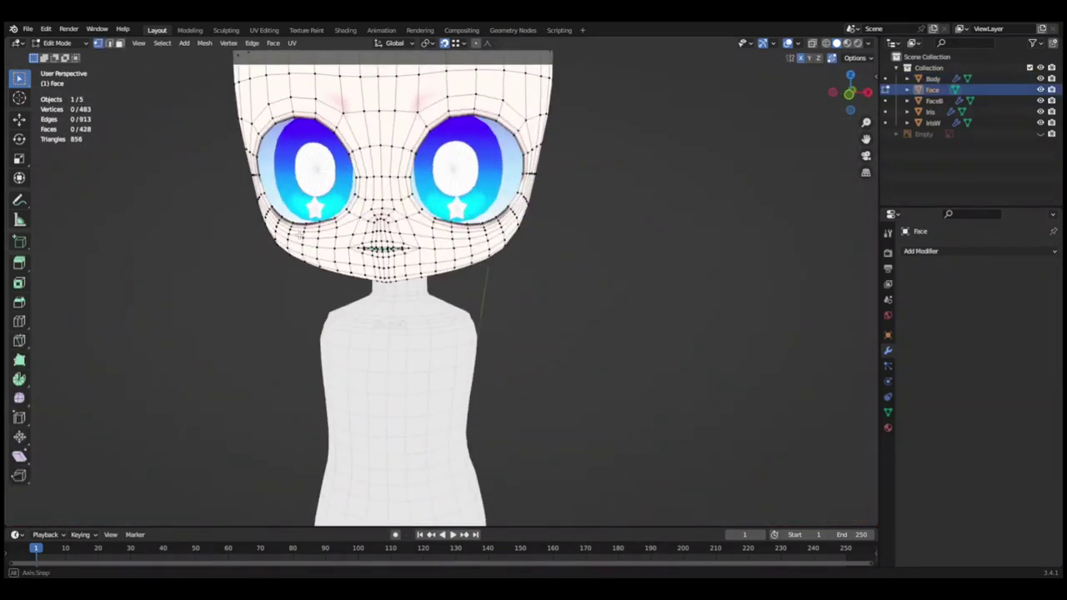
left_click(531, 267, "ctrl")
mouse_move(531, 267)
middle_mouse_down()
mouse_move(609, 262)
mouse_move(528, 255)
mouse_move(681, 260)
mouse_move(574, 245)
mouse_move(533, 267)
mouse_move(572, 292)
mouse_move(564, 260)
mouse_move(651, 277)
mouse_move(697, 270)
middle_mouse_up()
left_click(533, 267, "ctrl")
Move the selected head faces front-to-back along Y and save Mine.blend.
key("g")
key("y")
mouse_move(573, 250)
middle_mouse_down()
mouse_move(555, 297)
mouse_move(745, 298)
mouse_move(768, 278)
middle_mouse_up()
key("Tab")
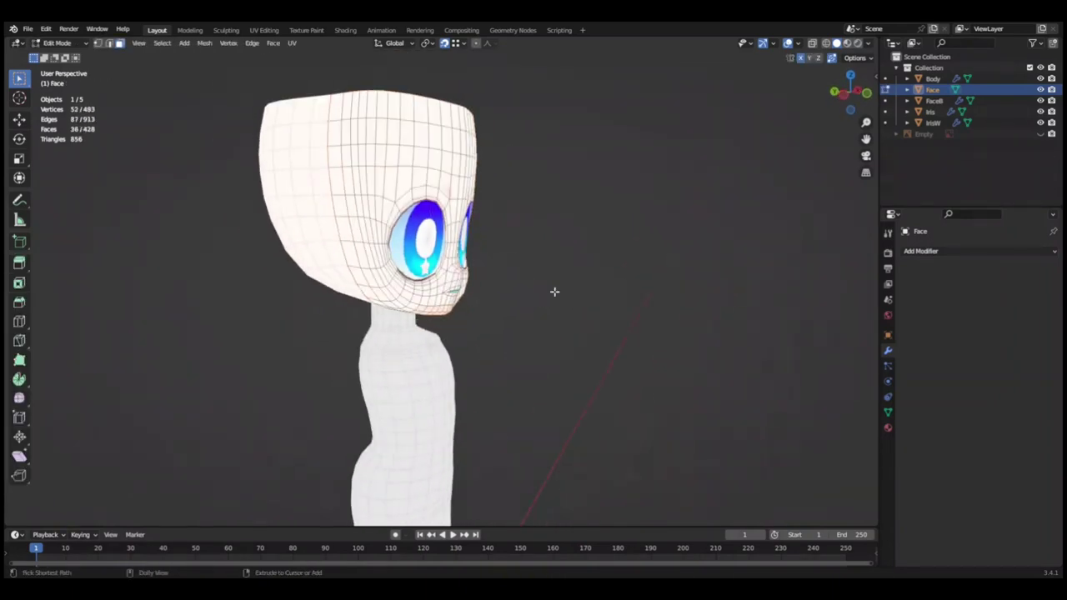
key("Tab")
middle_click_drag(554, 292, 656, 319)
key("ctrl+s")
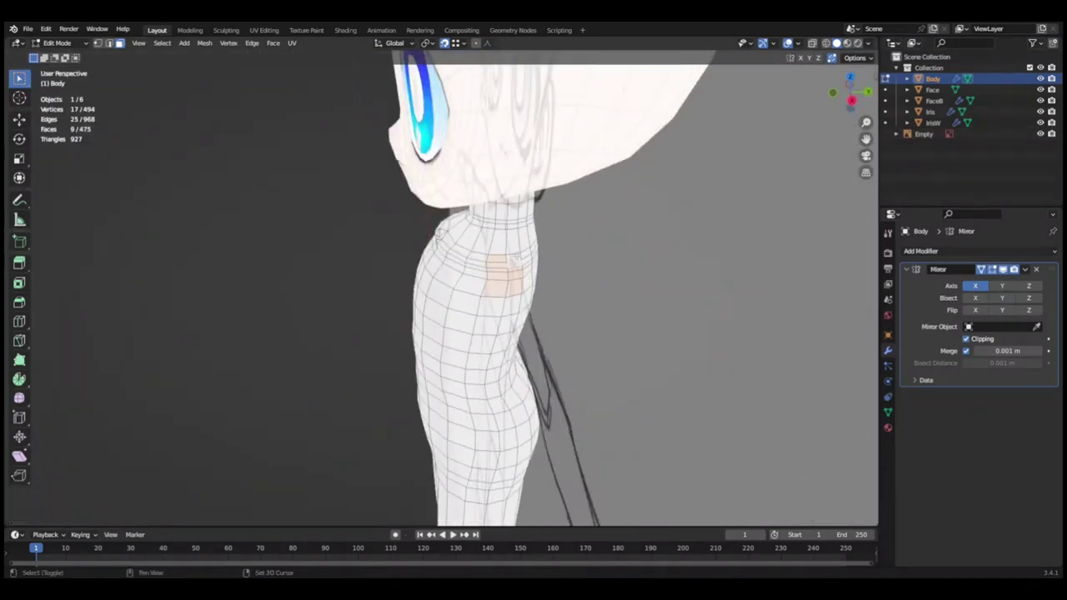
In front view, widen the shoulder edge with proportional editing.
key("KP_1")
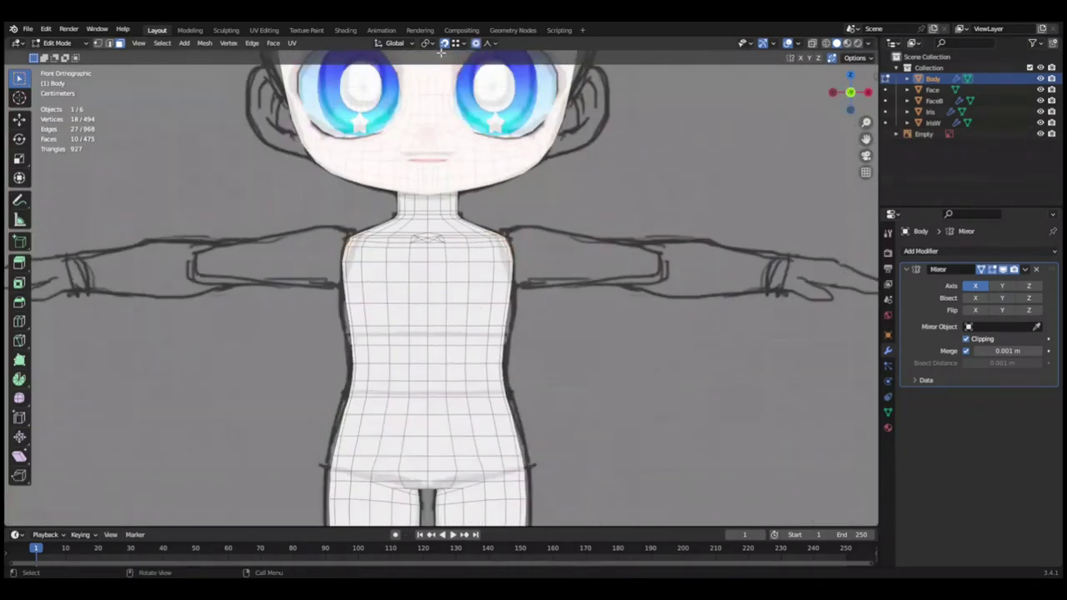
left_click(712, 196)
scroll(466, 275, "up", 3)
scroll(467, 275, "up", 3)
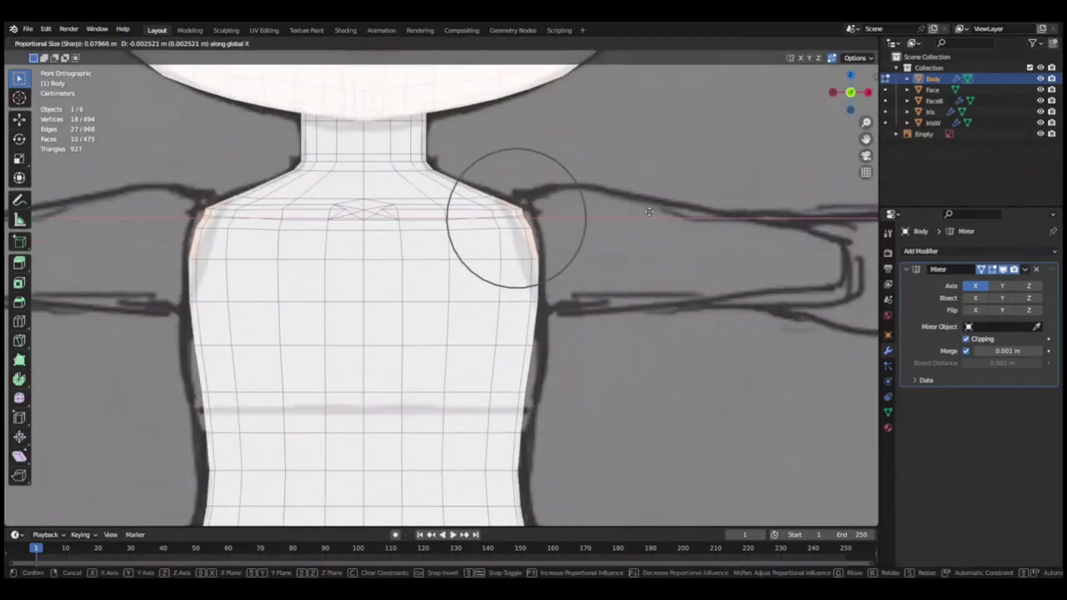
mouse_move(467, 275)
middle_mouse_down()
mouse_move(373, 289)
mouse_move(655, 256)
middle_mouse_up()
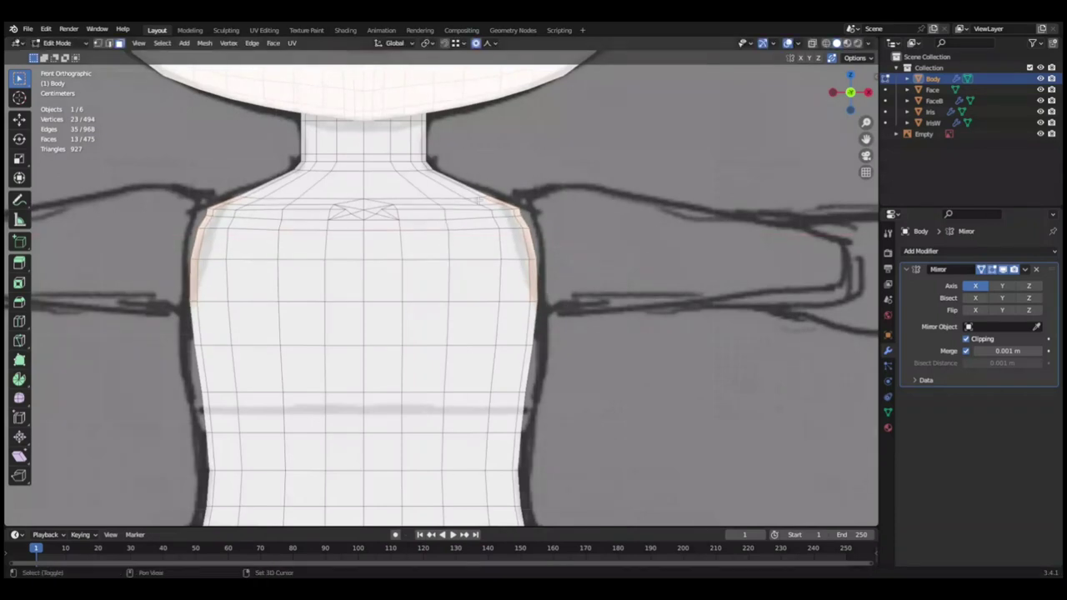
scroll(638, 262, "down", 2)
scroll(638, 262, "down", 2)
key("ctrl+s")
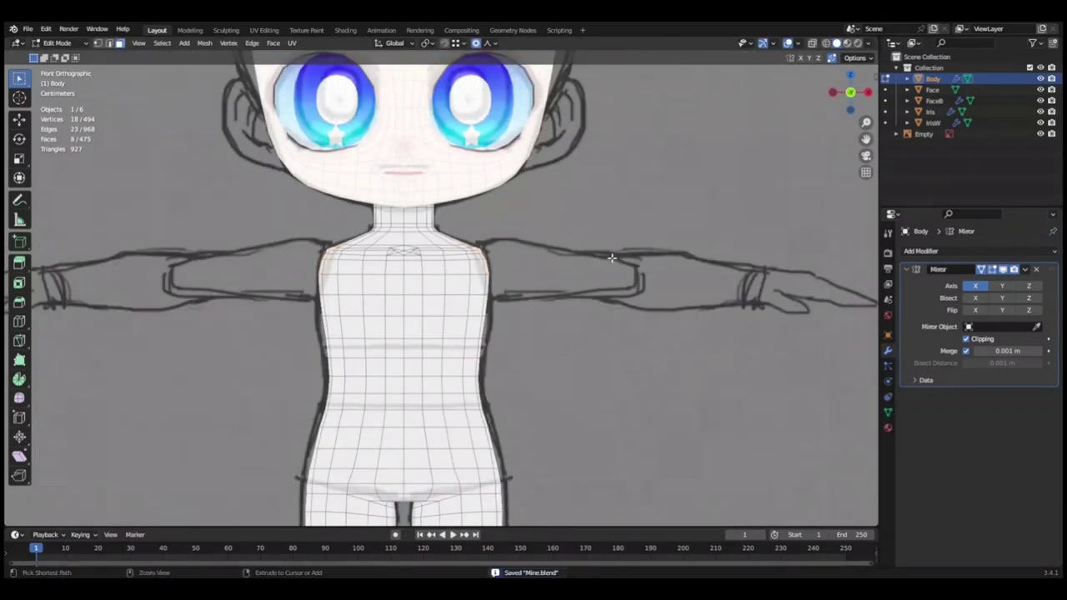
Check the body outside Edit Mode, then move the shoulder vertices vertically along Z.
key("Tab")
scroll(663, 319, "down", 3)
scroll(663, 320, "up", 5)
key("Tab")
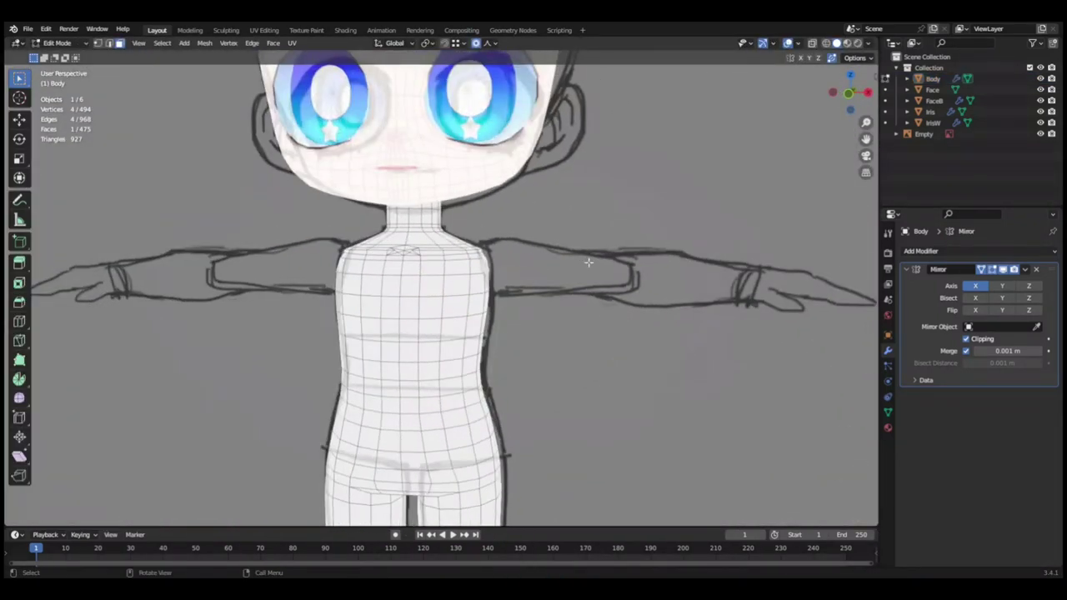
key("g")
key("z")
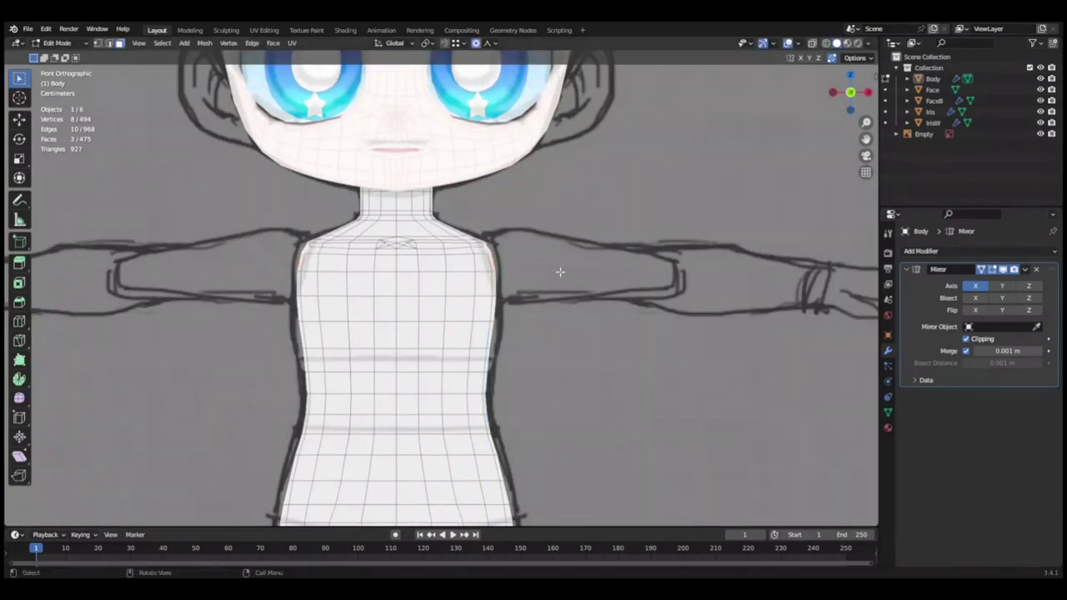
left_click(711, 324)
middle_click_drag(711, 323, 583, 325)
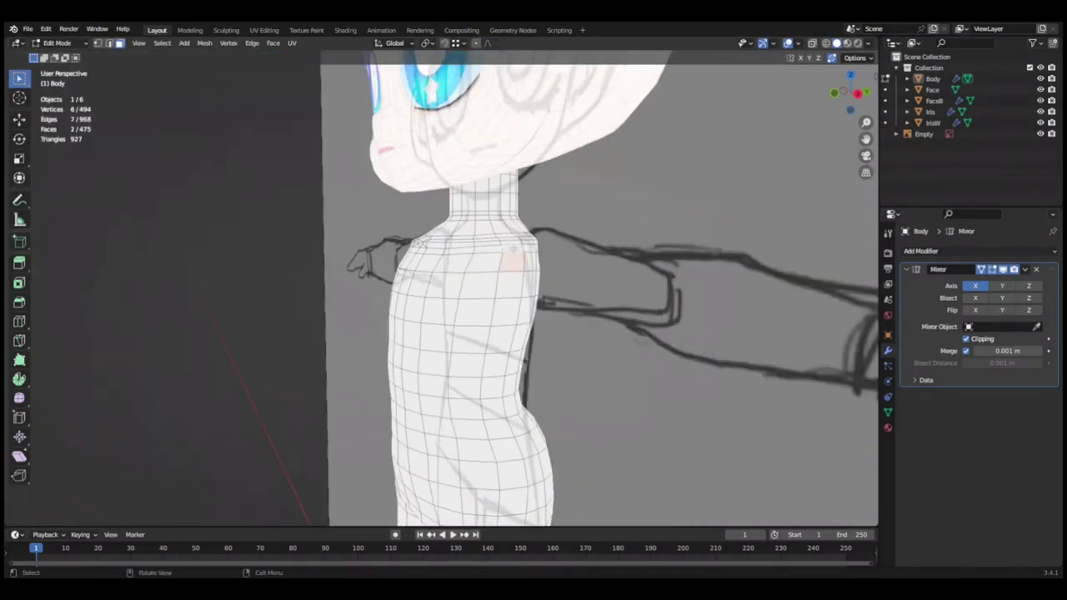
key("ctrl+s")
Add more shoulder faces to the selection and push them outward in front view.
mouse_move(512, 249)
middle_mouse_down()
mouse_move(589, 276)
mouse_move(500, 292)
mouse_move(579, 302)
mouse_move(536, 271)
middle_mouse_up()
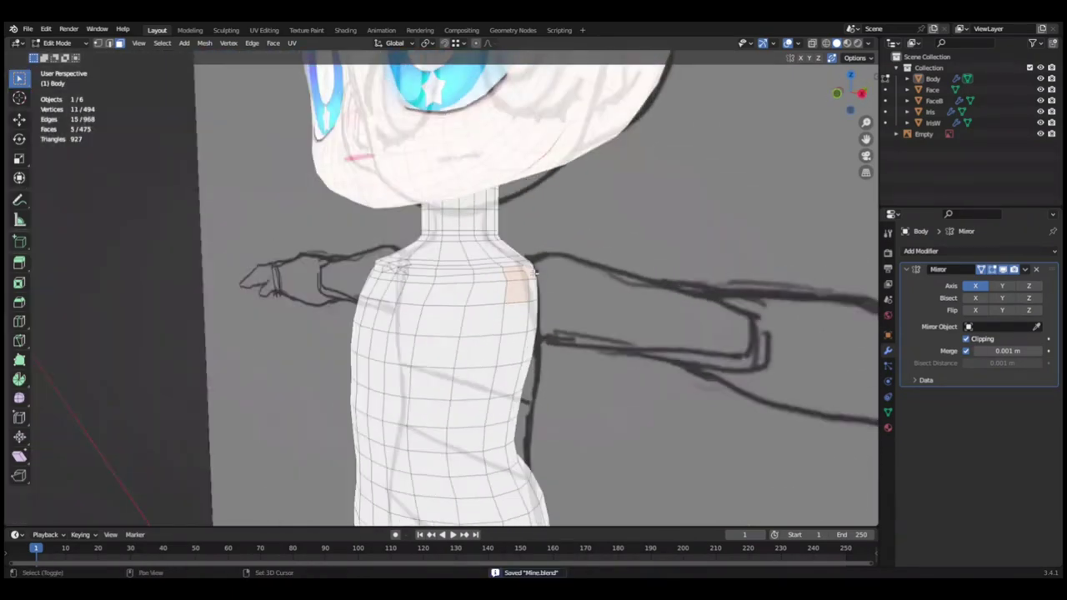
left_click(536, 271, "shift")
key("KP_1")
left_click(613, 292)
mouse_move(613, 292)
middle_mouse_down()
mouse_move(533, 214)
mouse_move(500, 283)
middle_mouse_up()
Select the row of shoulder vertices, move it vertically, and check it from the side.
left_click(500, 284, "alt")
key("KP_1")
scroll(494, 370, "up", 3)
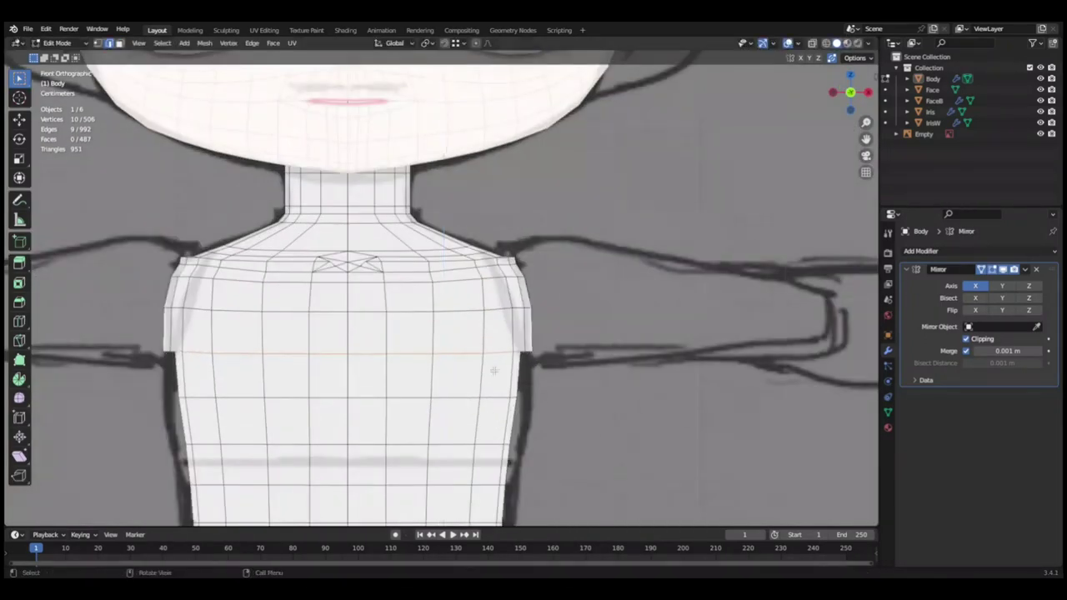
left_click(492, 379, "alt+shift")
left_click(653, 336)
key("KP_3")
scroll(655, 336, "down", 2)
mouse_move(655, 336)
middle_mouse_down()
mouse_move(524, 329)
mouse_move(502, 221)
middle_mouse_up()
key("KP_1")
key("ctrl+s")
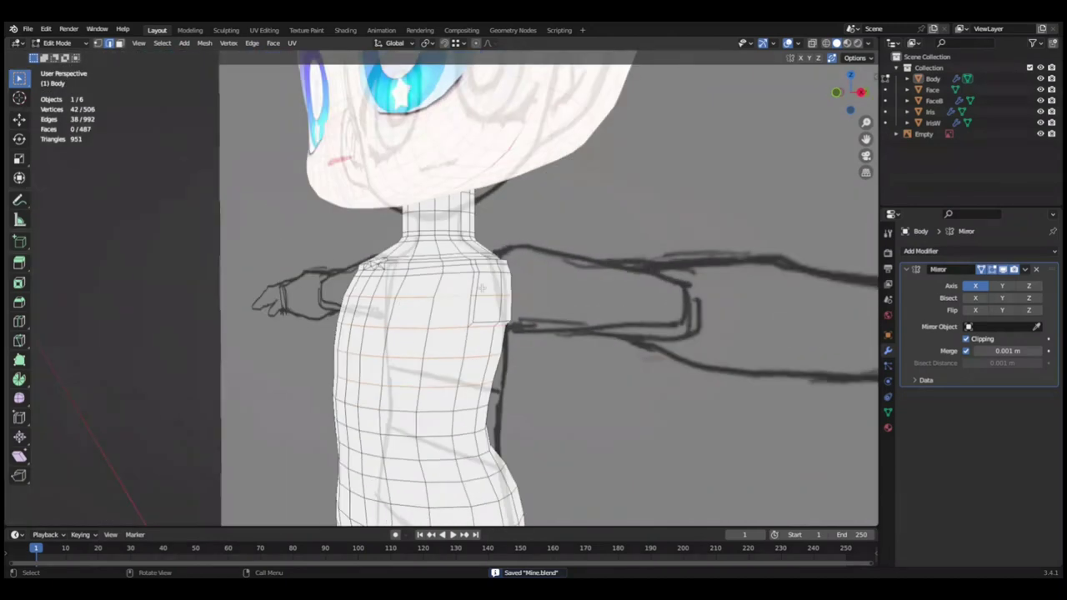
Compare the shoulder edge before and after the change, keeping its previous shape.
left_click(503, 221)
key("KP_1")
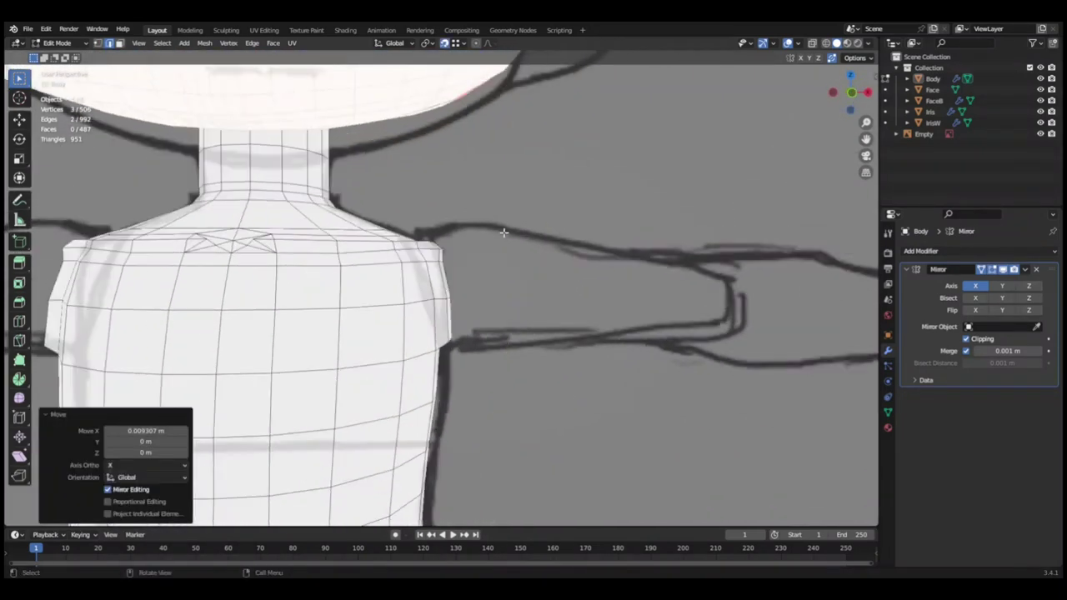
key("ctrl+z")
key("ctrl+shift+z")
key("ctrl+z")
key("ctrl+shift+z")
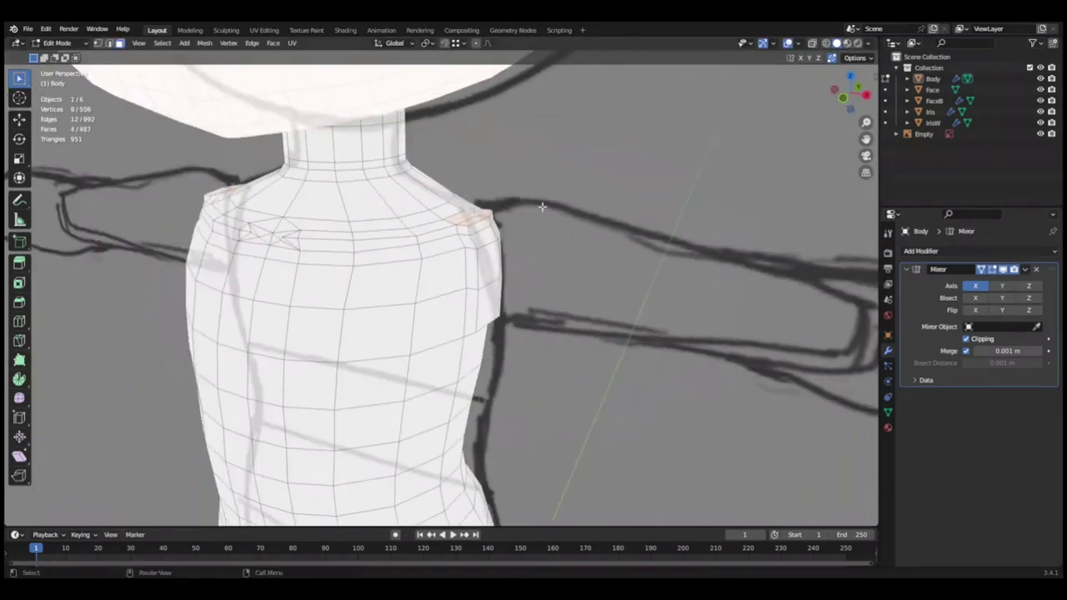
key("ctrl+z")
scroll(566, 238, "down", 4)
mouse_move(566, 238)
middle_mouse_down()
mouse_move(568, 271)
mouse_move(444, 51)
middle_mouse_up()
key("ctrl+z")
Select shoulder vertices in right view, grow the selection, and adjust their depth along Y.
left_click(414, 254)
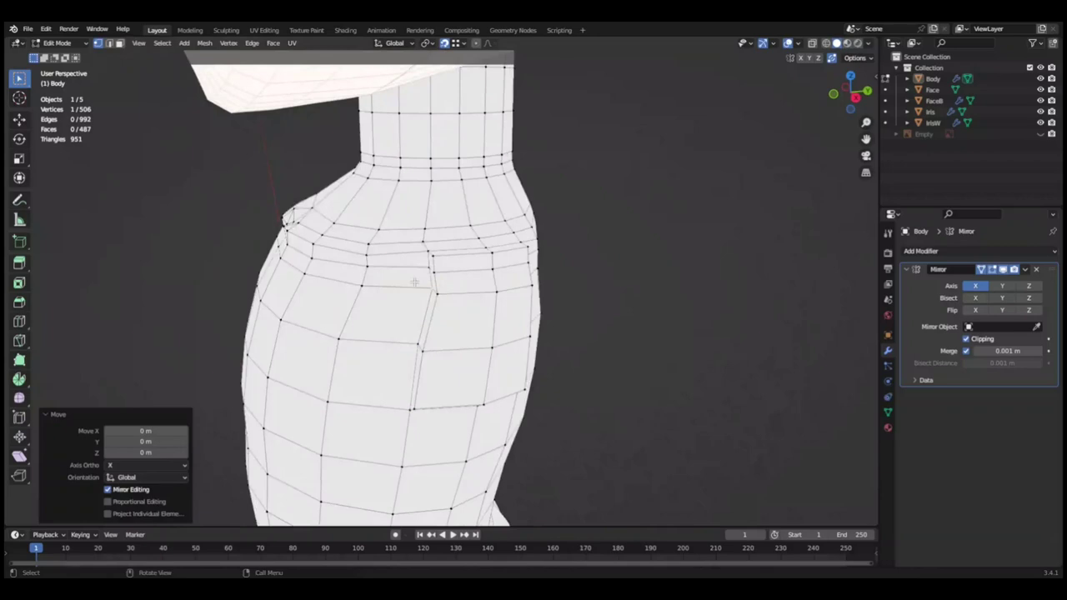
key("g")
key("KP_3")
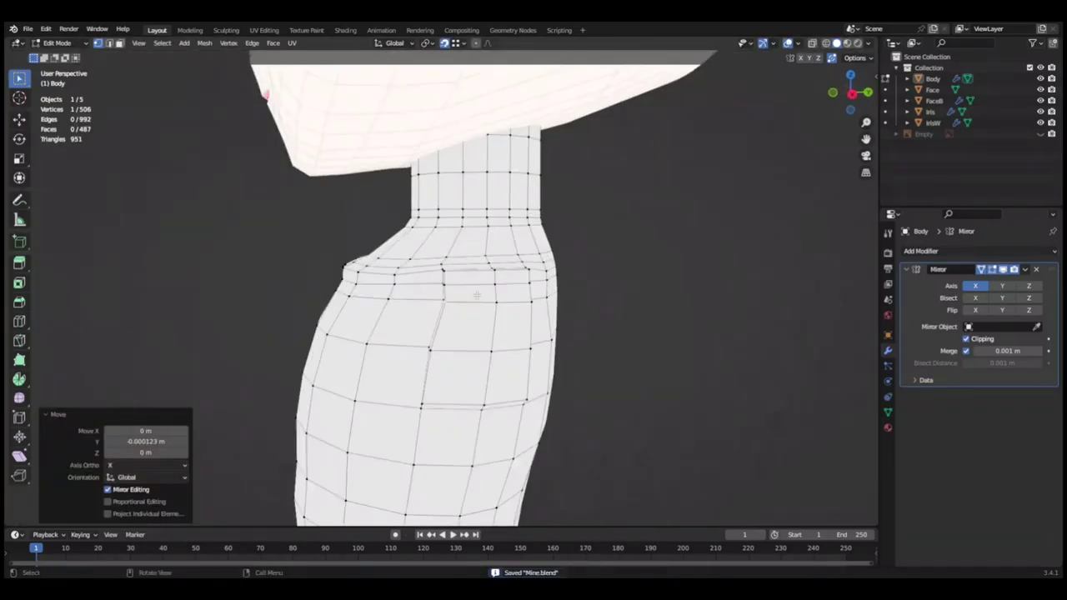
key("ctrl+KP_Add")
key("ctrl+s")
key("g")
key("y")
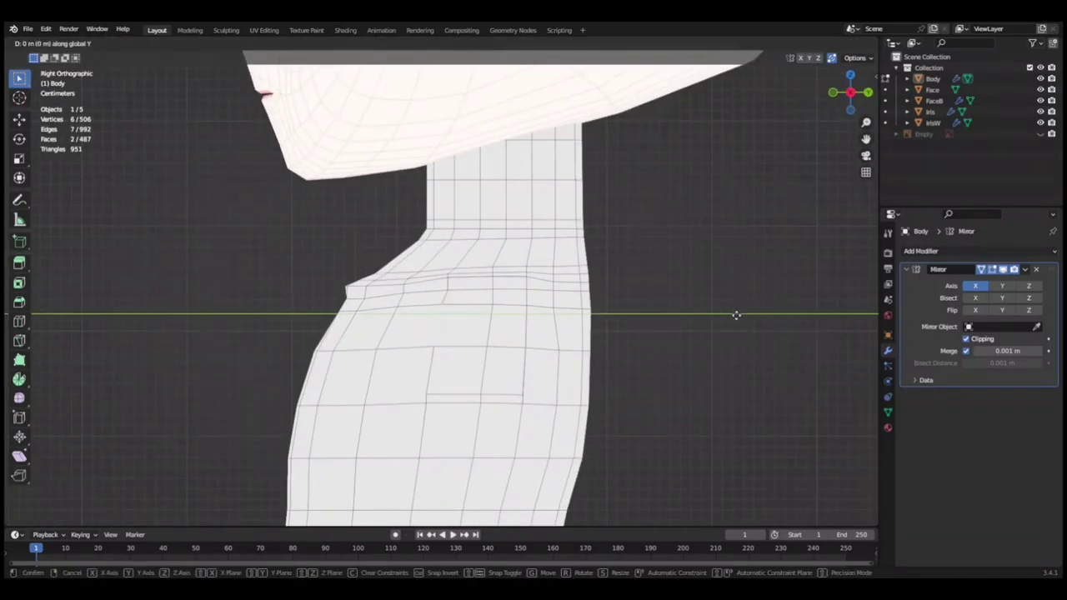
key("Escape")
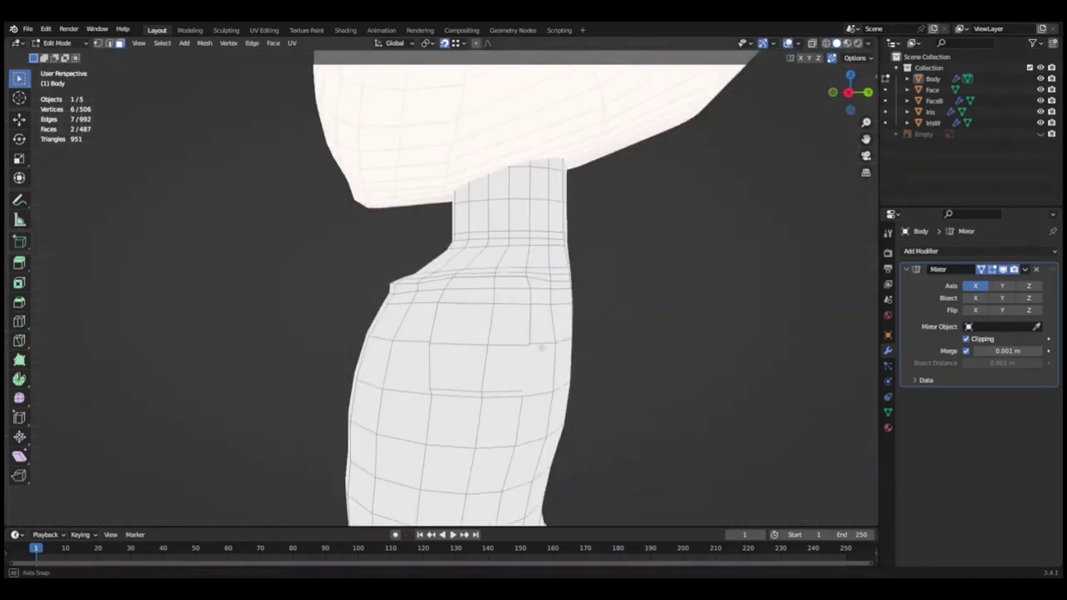
Shrink the selection to the shoulder edge, rotate it, and save Mine.blend.
key("ctrl+KP_Subtract")
key("r")
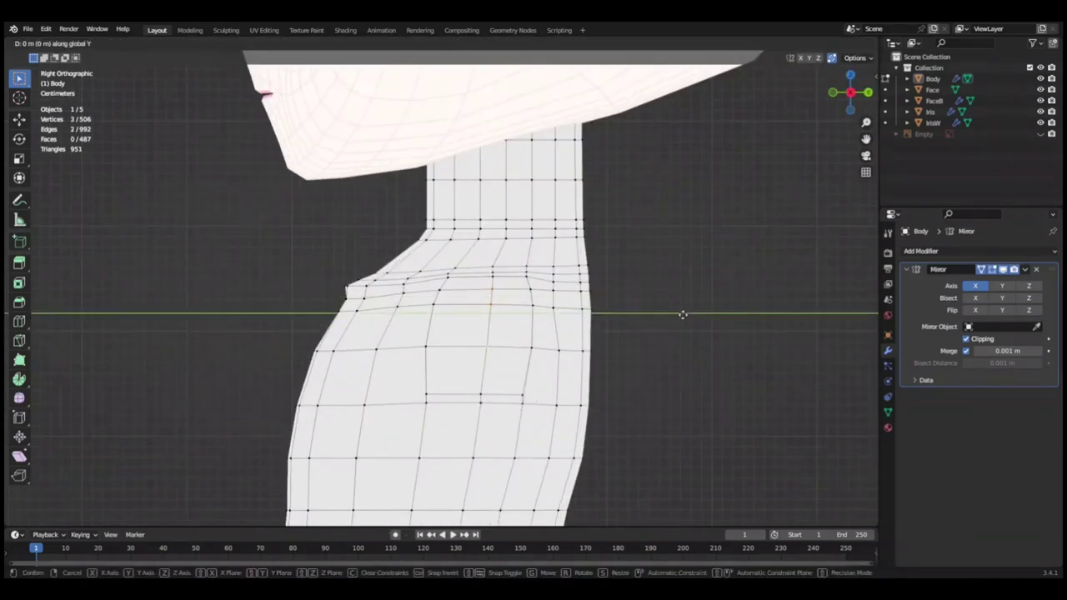
key("ctrl+s")
key("KP_1")
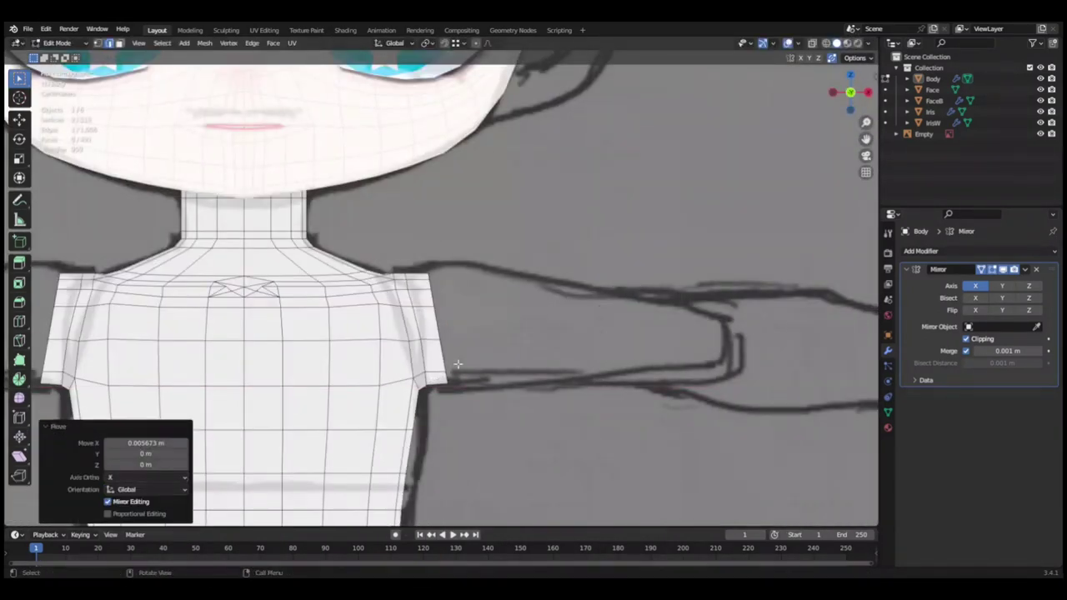
Extrude the shoulder faces outward horizontally as a first arm segment.
scroll(617, 320, "up", 1)
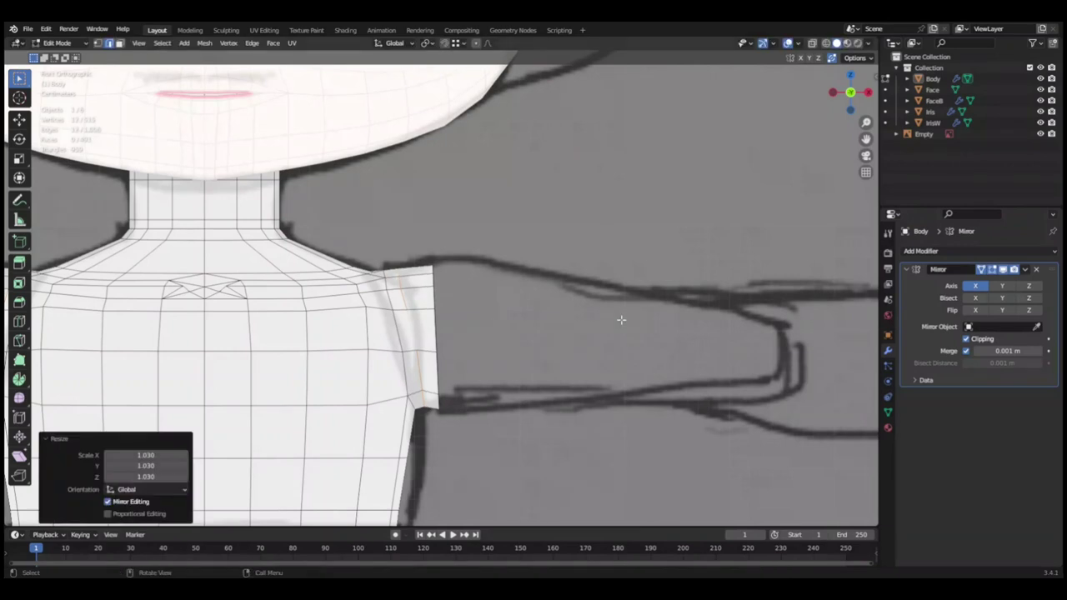
scroll(621, 319, "down", 3)
key("ctrl+s")
key("g")
left_click(650, 261)
key("r")
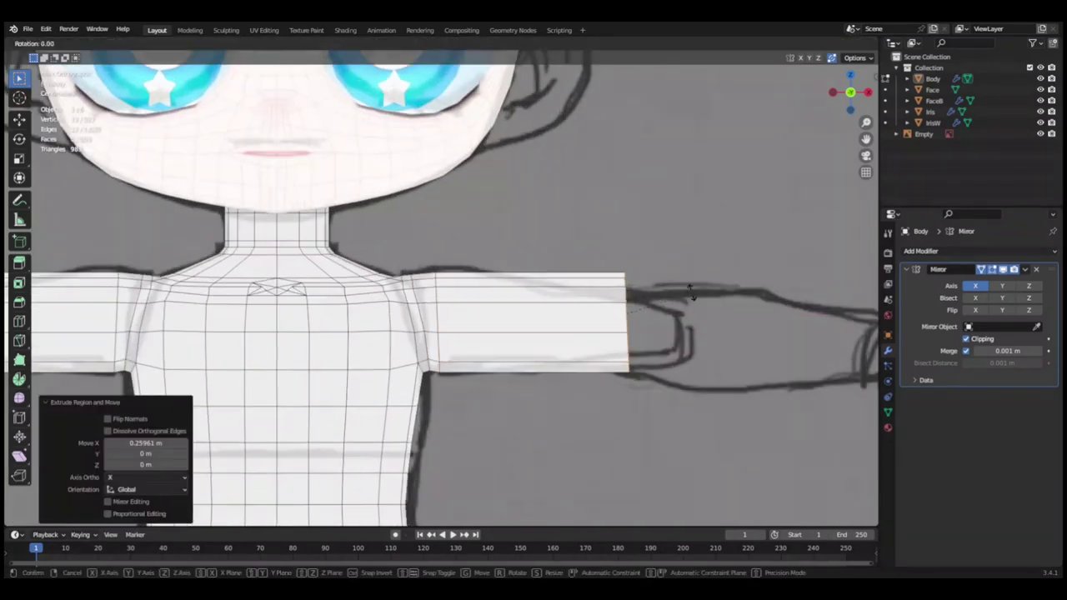
Scale the arm end along X and extrude another segment out horizontally.
scroll(693, 293, "down", 2)
scroll(672, 303, "up", 4)
key("s")
key("x")
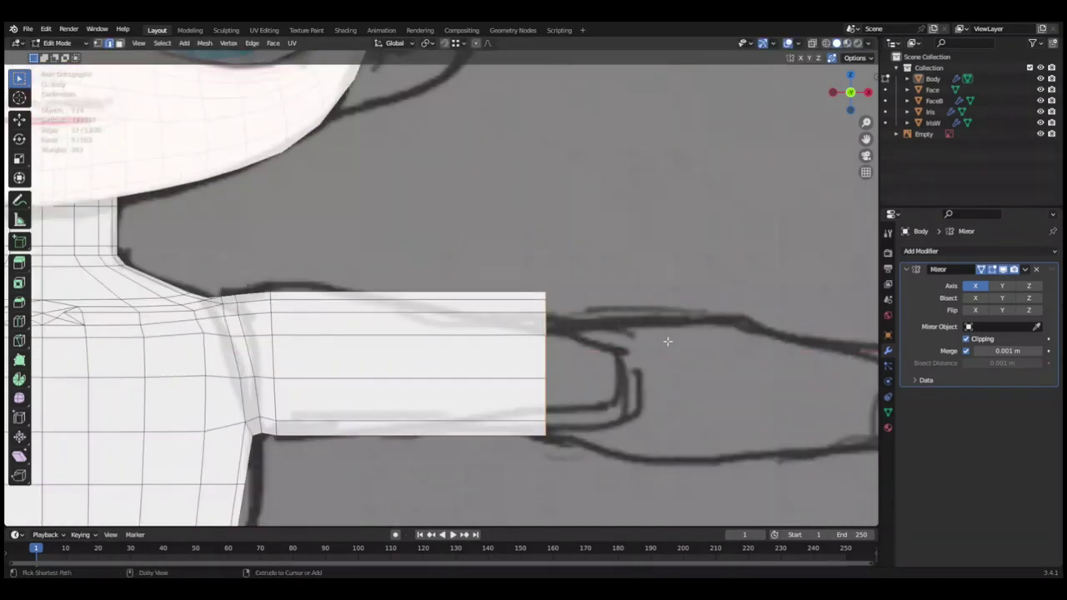
scroll(621, 336, "down", 2)
key("e")
key("x")
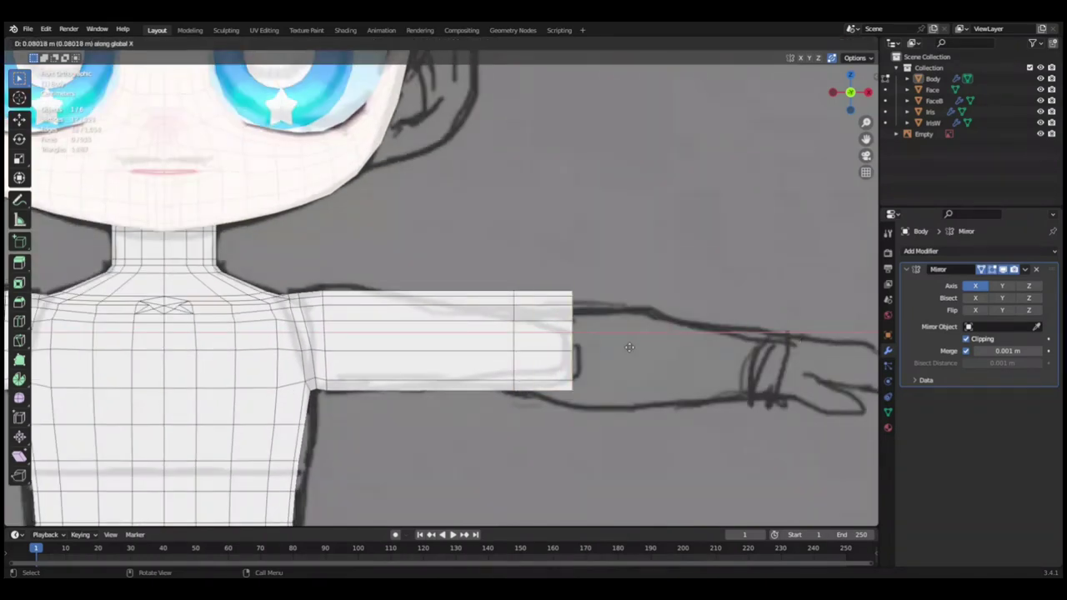
Extrude a longer arm segment, rotate its end about Z, and inspect it from below.
key("e")
key("x")
left_click(751, 333)
key("ctrl+s")
middle_click_drag(750, 333, 634, 295)
key("r")
key("z")
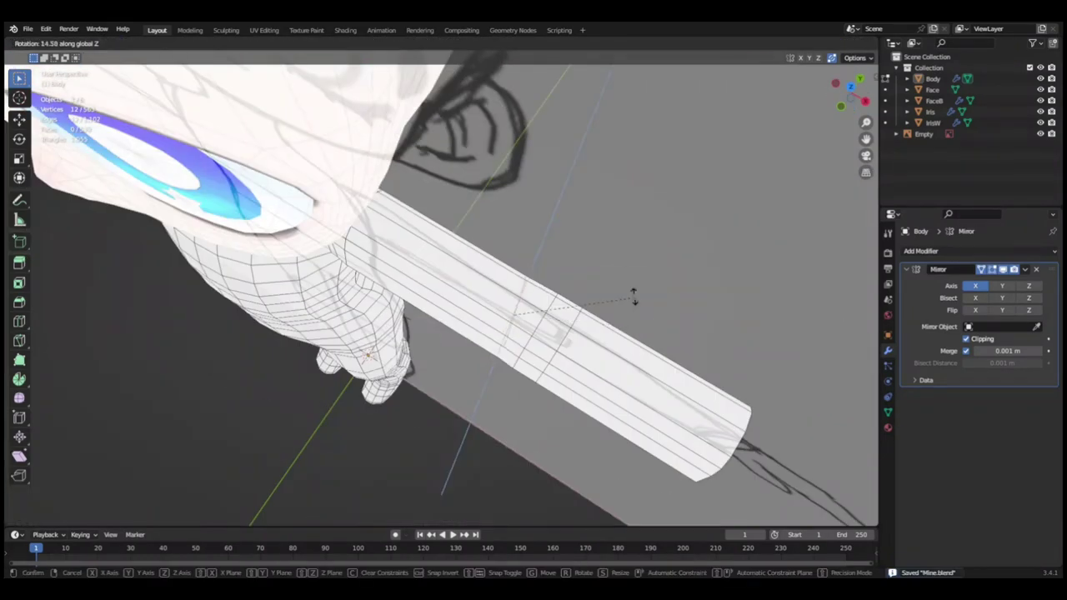
middle_click_drag(577, 319, 619, 305)
Undo the arm extrusions back to the bare shoulder opening.
key("KP_1")
key("ctrl+z")
key("KP_3")
key("ctrl+z")
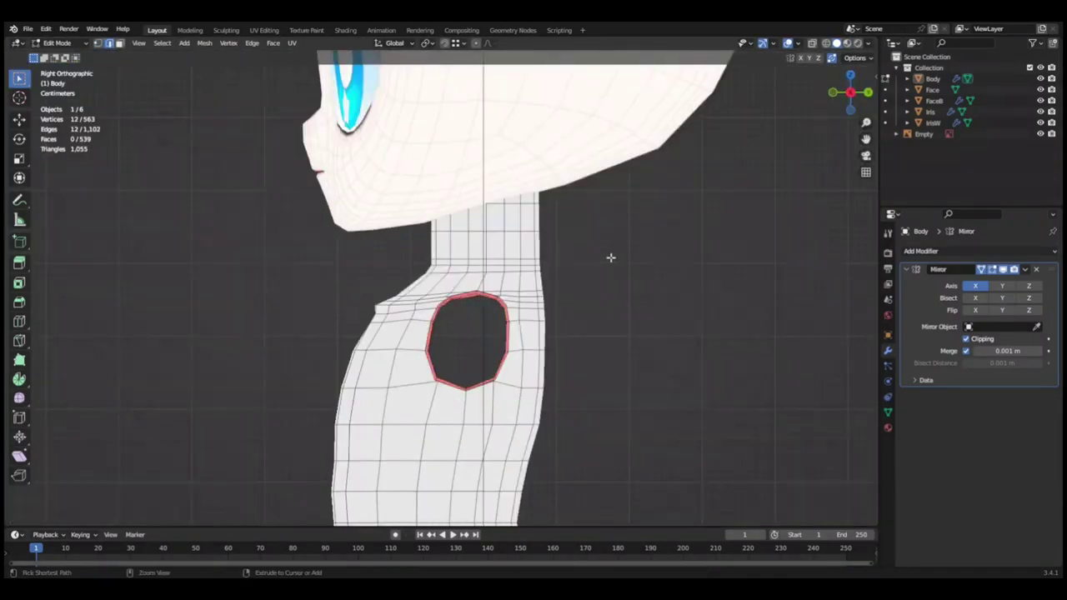
middle_click_drag(610, 257, 575, 276)
Extrude the shoulder loop into an arm tube, round it with LoopTools Circle, and save.
key("e")
left_click(534, 333)
mouse_move(534, 334)
middle_mouse_down()
mouse_move(447, 286)
mouse_move(581, 429)
middle_mouse_up()
key("KP_1")
right_click(583, 275)
left_click(617, 284)
mouse_move(583, 284)
middle_mouse_down()
mouse_move(549, 393)
mouse_move(703, 228)
middle_mouse_up()
key("ctrl+s")
Align the arm's height in front view, save Mine.blend, and select the arm's end loop.
key("KP_1")
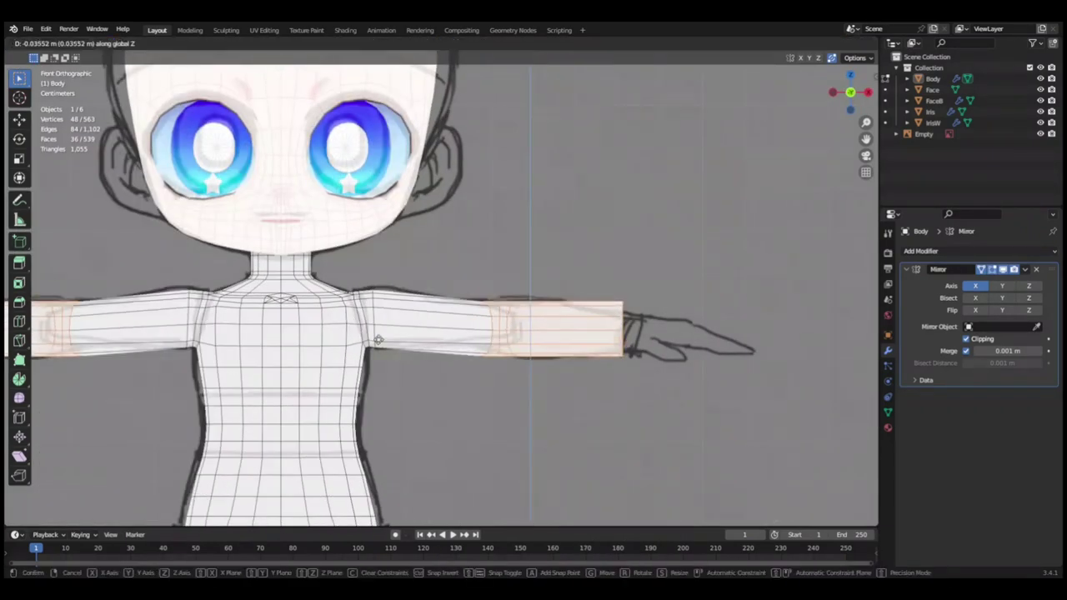
left_click(373, 325)
mouse_move(373, 325)
middle_mouse_down()
mouse_move(636, 253)
mouse_move(584, 275)
middle_mouse_up()
key("ctrl+s")
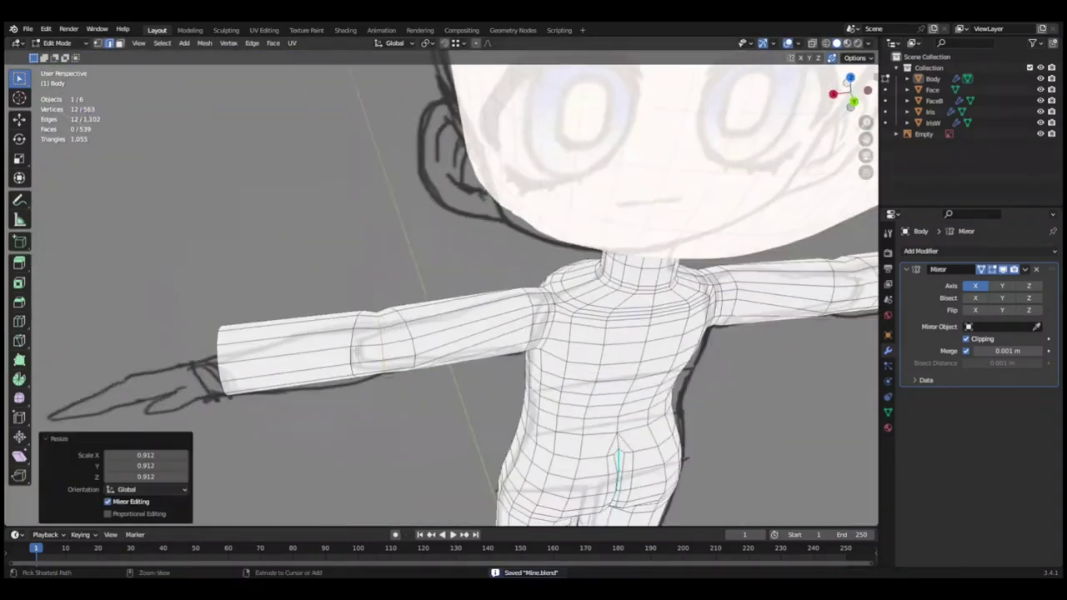
left_click(666, 295, "alt")
middle_click_drag(667, 295, 656, 375)
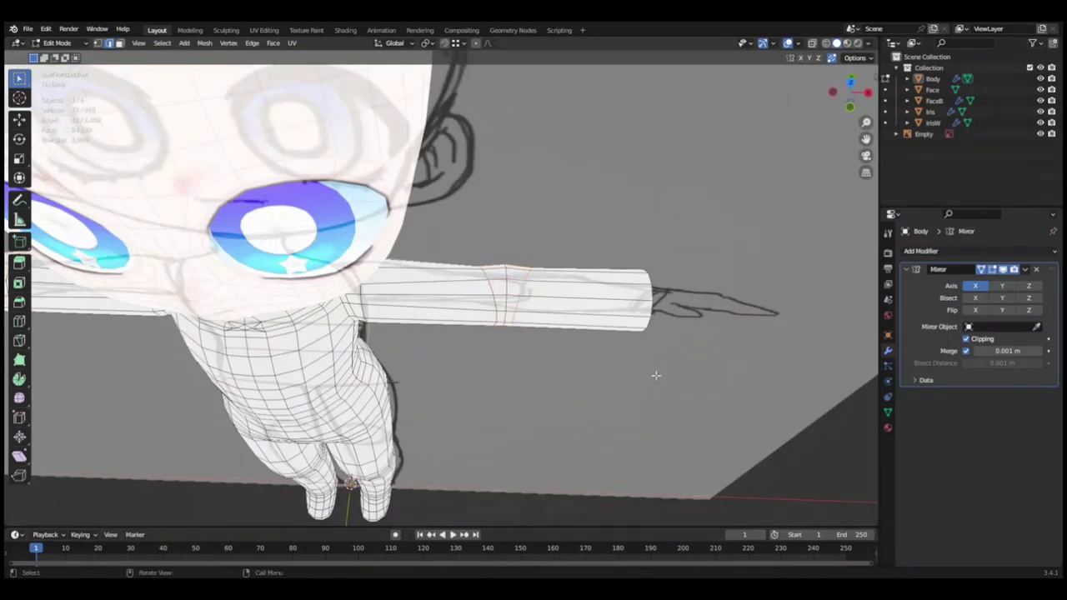
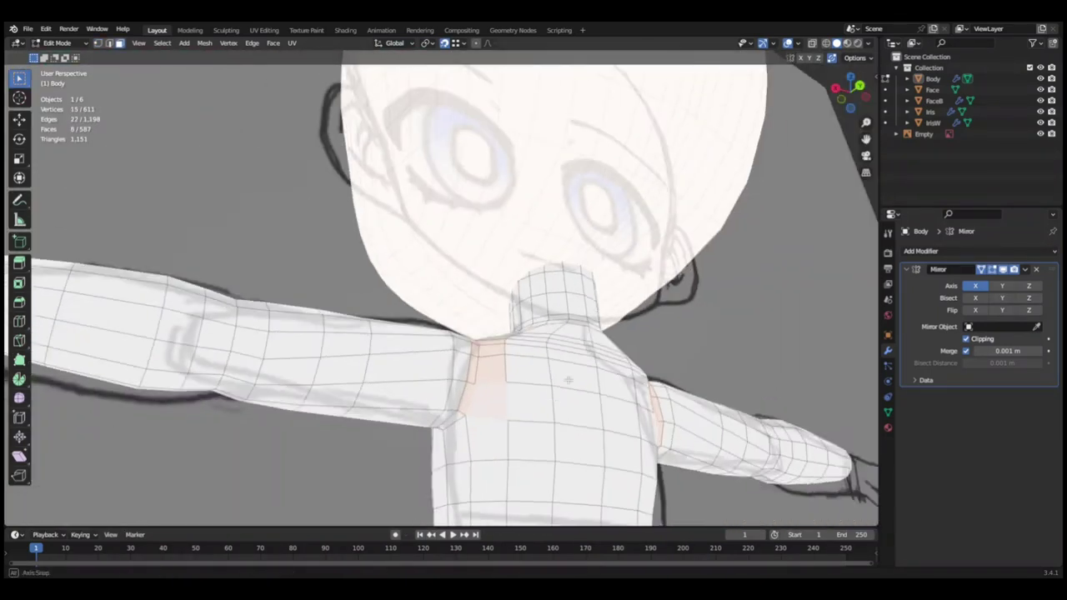
Select the shoulder vertices and delete the awkward shoulder face at the back of the torso.
key("ctrl+s")
middle_click_drag(467, 317, 383, 315)
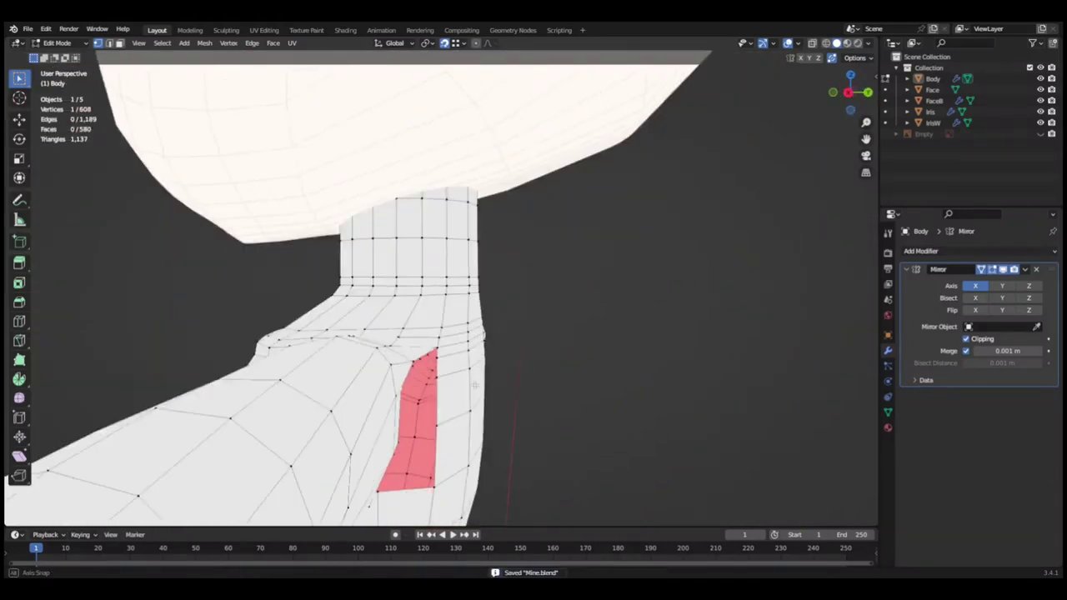
middle_click_drag(383, 358, 442, 355)
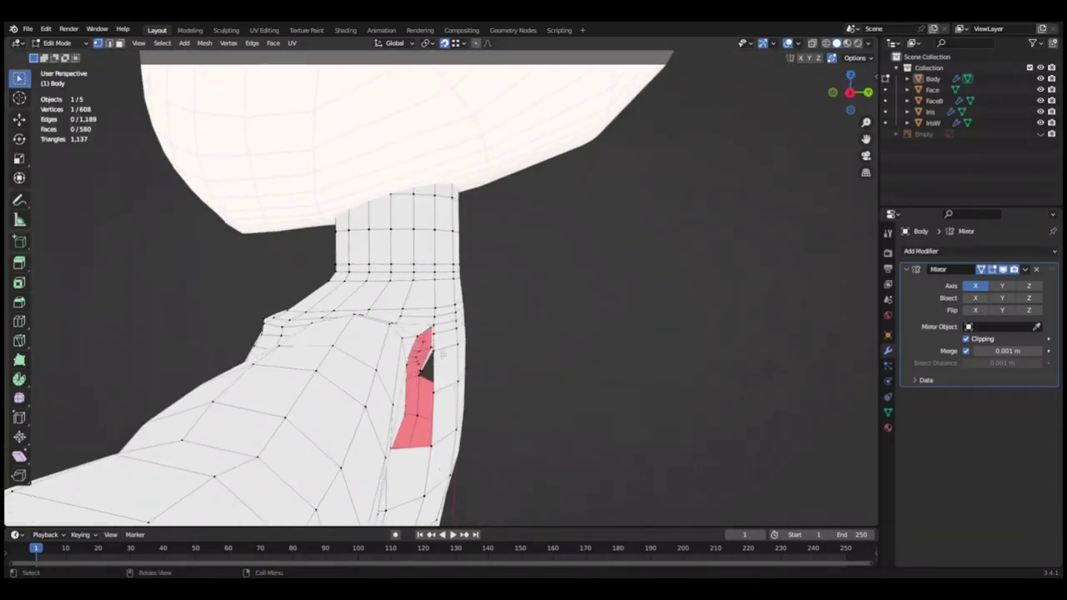
middle_click_drag(169, 442, 639, 407)
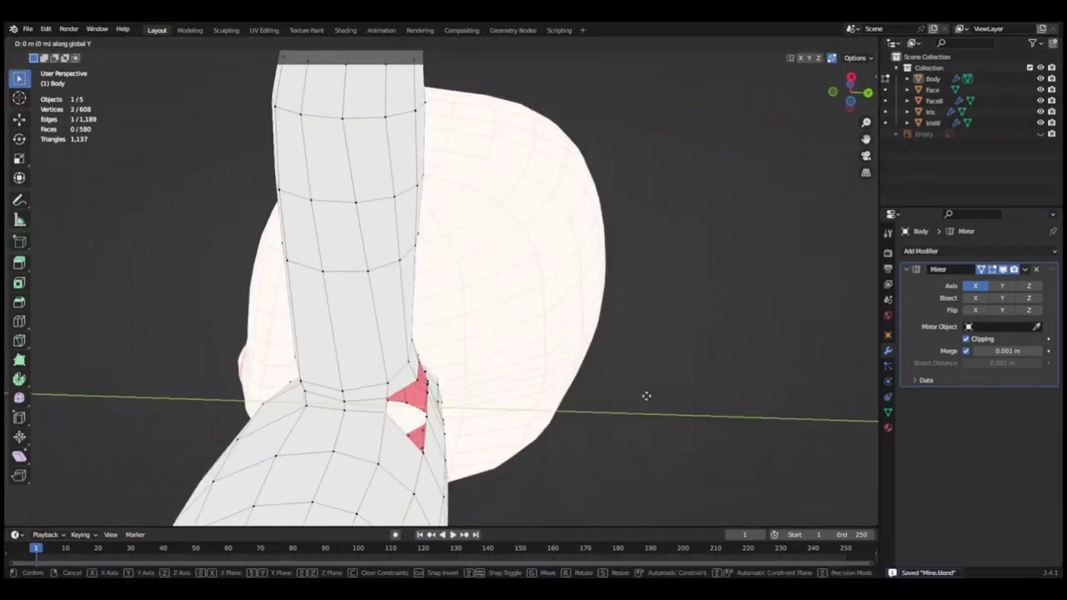
middle_click_drag(639, 407, 554, 395)
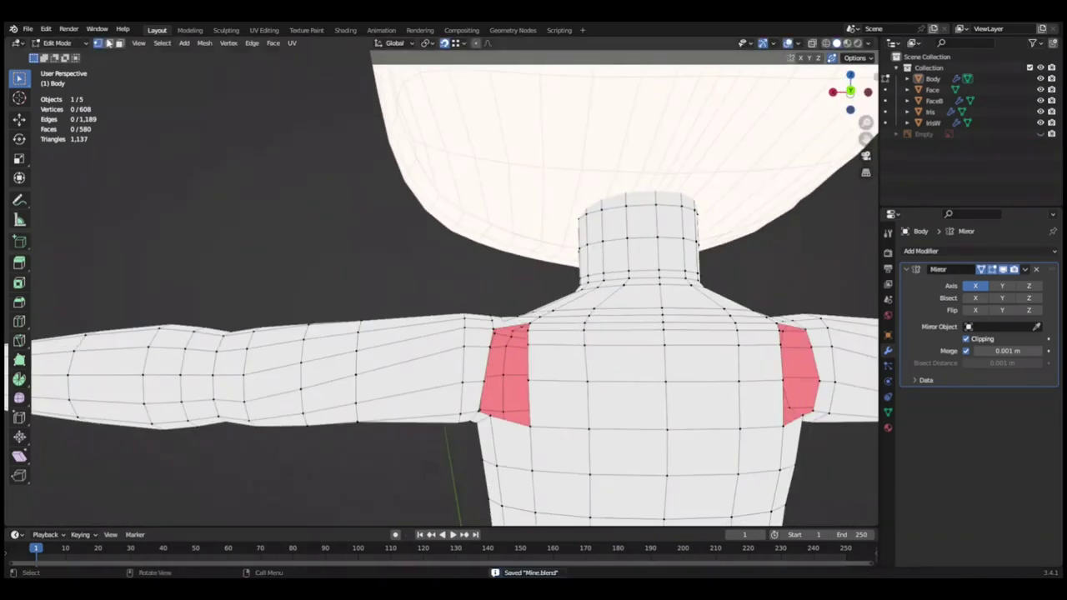
left_click(553, 395, "ctrl")
mouse_move(426, 429)
middle_mouse_down()
mouse_move(599, 369)
mouse_move(626, 378)
middle_mouse_up()
key("x")
left_click(599, 364)
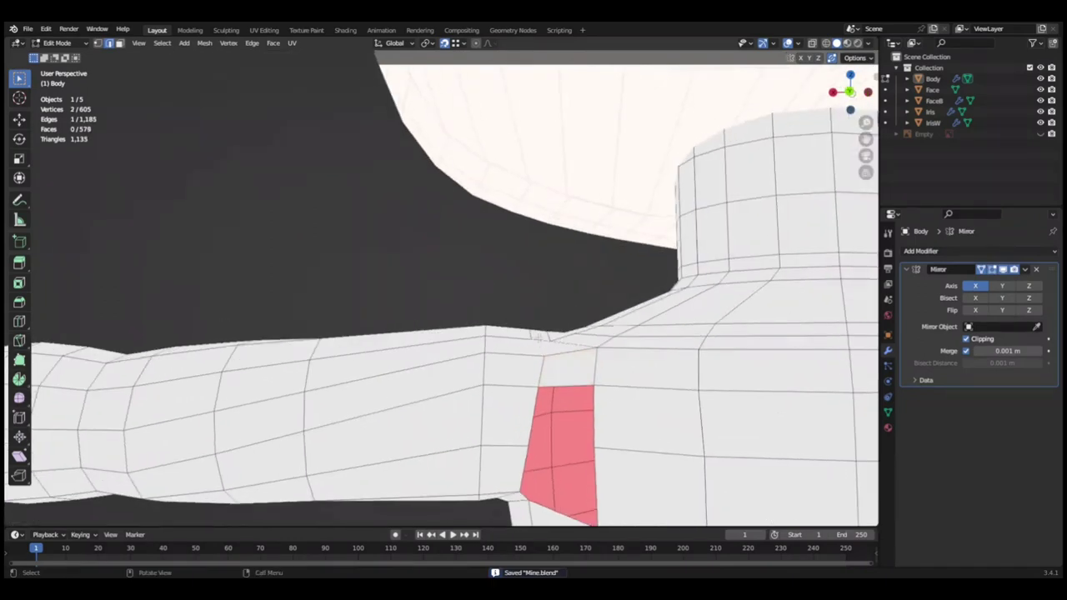
Adjust the shoulder vertices slightly and fill a new face between the selected edges.
key("s")
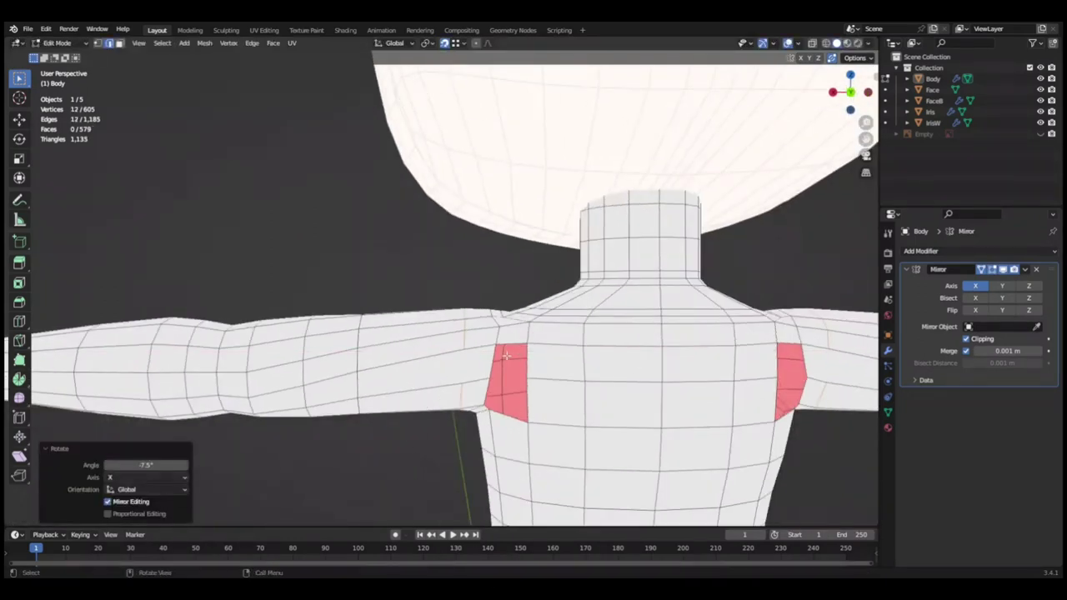
key("ctrl+s")
mouse_move(506, 356)
middle_mouse_down()
mouse_move(443, 462)
mouse_move(510, 305)
middle_mouse_up()
key("f")
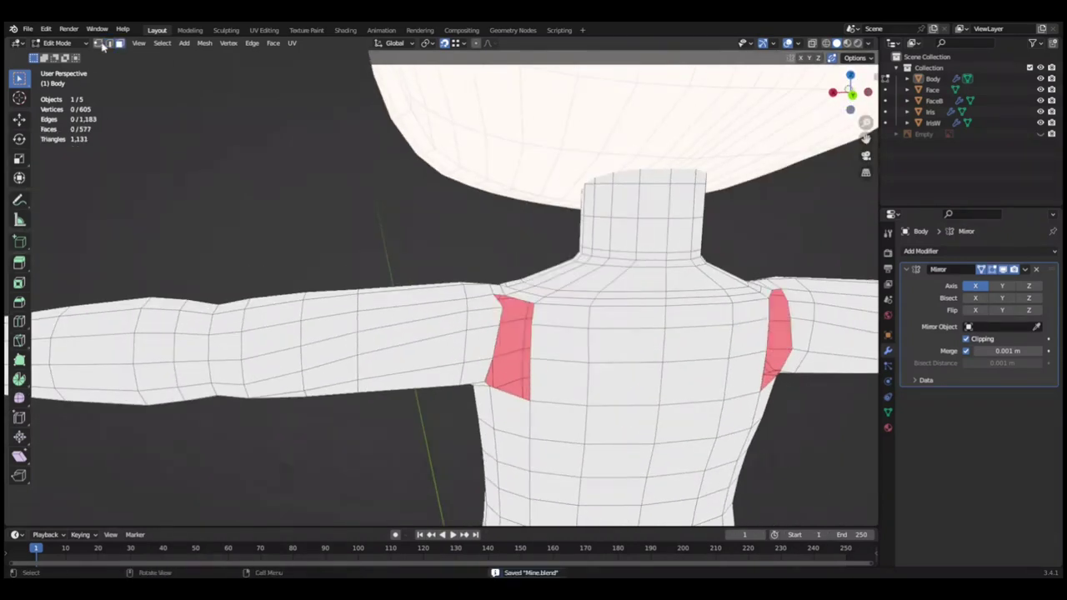
In edge select mode, fill further new faces from single shoulder edges.
left_click(109, 43)
middle_click_drag(409, 231, 528, 245)
key("f")
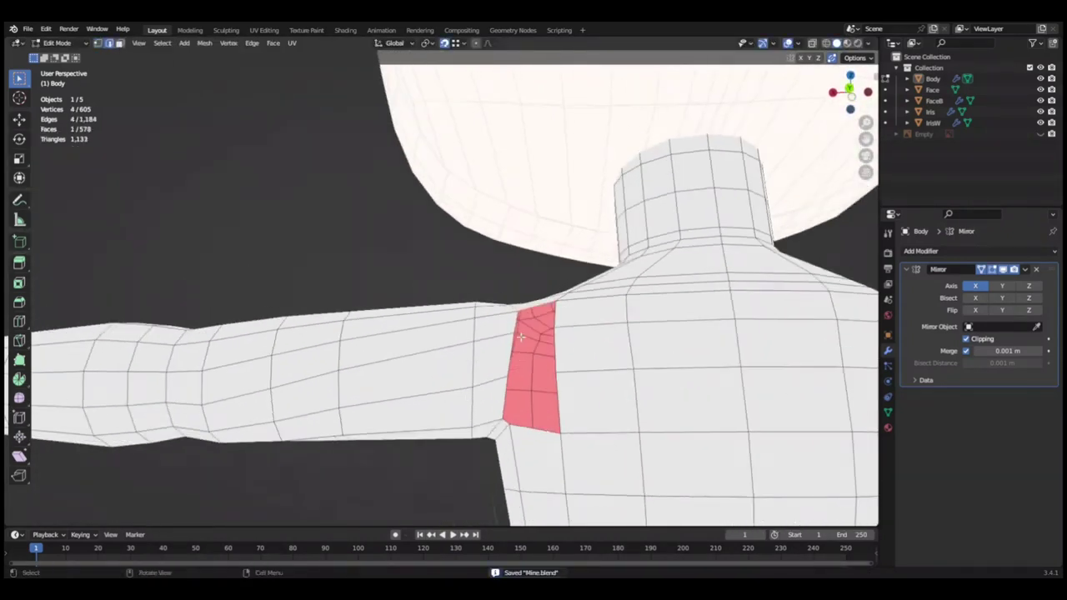
middle_click_drag(520, 335, 556, 325)
left_click(556, 325)
key("f")
mouse_move(524, 359)
middle_mouse_down()
mouse_move(513, 350)
mouse_move(546, 373)
mouse_move(534, 395)
mouse_move(669, 398)
mouse_move(609, 392)
mouse_move(751, 266)
mouse_move(655, 350)
mouse_move(536, 353)
mouse_move(707, 400)
mouse_move(689, 358)
mouse_move(348, 442)
mouse_move(500, 417)
middle_mouse_up()
Rebuild a shoulder face, extrude the three shoulder vertices and fill the hole.
key("x")
key("f")
key("ctrl+s")
key("e")
left_click(654, 350)
key("f")
key("ctrl+s")
Shrink the selected shoulder vertices to 0.6.
left_click(619, 405)
mouse_move(619, 405)
middle_mouse_down()
mouse_move(417, 258)
mouse_move(500, 247)
mouse_move(433, 424)
mouse_move(515, 307)
mouse_move(340, 417)
mouse_move(553, 286)
middle_mouse_up()
left_click(417, 258)
key("ctrl+s")
type("s0.6")
key("Return")
Reposition and rescale the shoulder vertices to tidy the arm joint.
mouse_move(536, 323)
middle_mouse_down()
mouse_move(739, 383)
mouse_move(723, 341)
mouse_move(595, 351)
mouse_move(607, 312)
mouse_move(426, 362)
mouse_move(572, 337)
middle_mouse_up()
key("g")
left_click(634, 323)
mouse_move(661, 336)
middle_mouse_down()
mouse_move(678, 350)
mouse_move(642, 366)
mouse_move(562, 369)
mouse_move(681, 370)
mouse_move(650, 326)
mouse_move(719, 351)
middle_mouse_up()
key("s")
left_click(638, 368)
Nudge the shoulder vertices along Y and save Mine.blend.
scroll(720, 351, "up", 2)
key("g")
key("y")
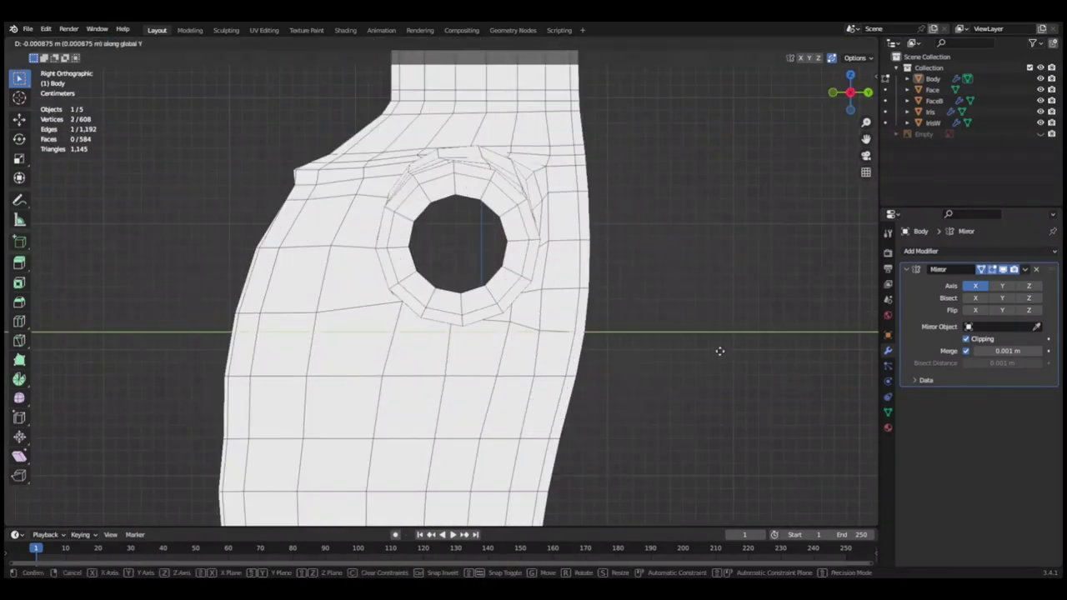
scroll(560, 293, "down", 1)
key("ctrl+s")
mouse_move(744, 314)
middle_mouse_down()
mouse_move(688, 376)
mouse_move(448, 156)
middle_mouse_up()
scroll(495, 292, "up", 5)
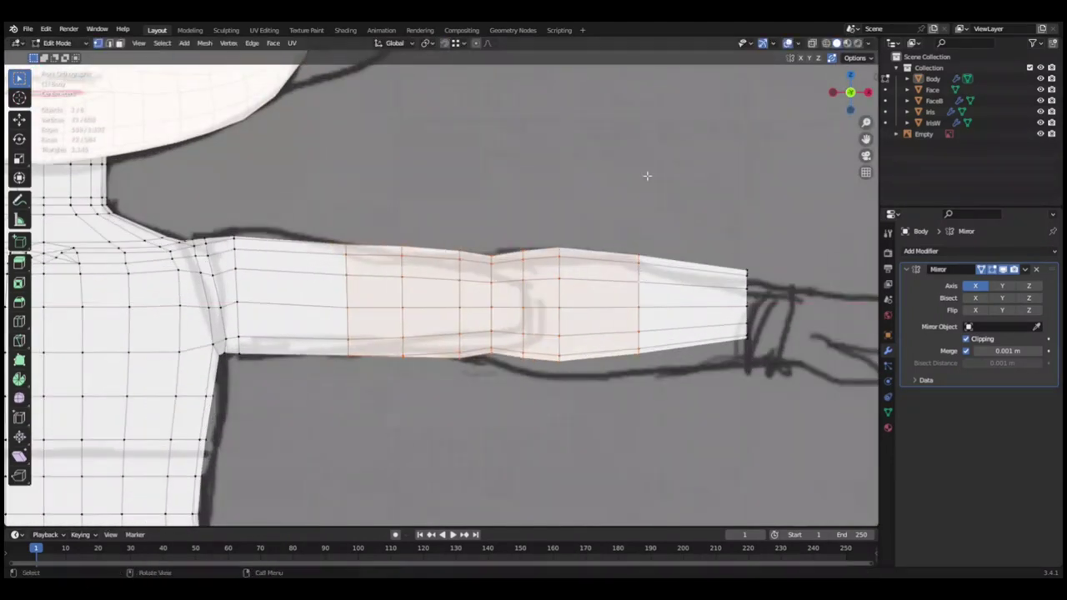
Slide the arm's edge loop along X and add a centred loop cut across the forearm.
left_click(628, 181)
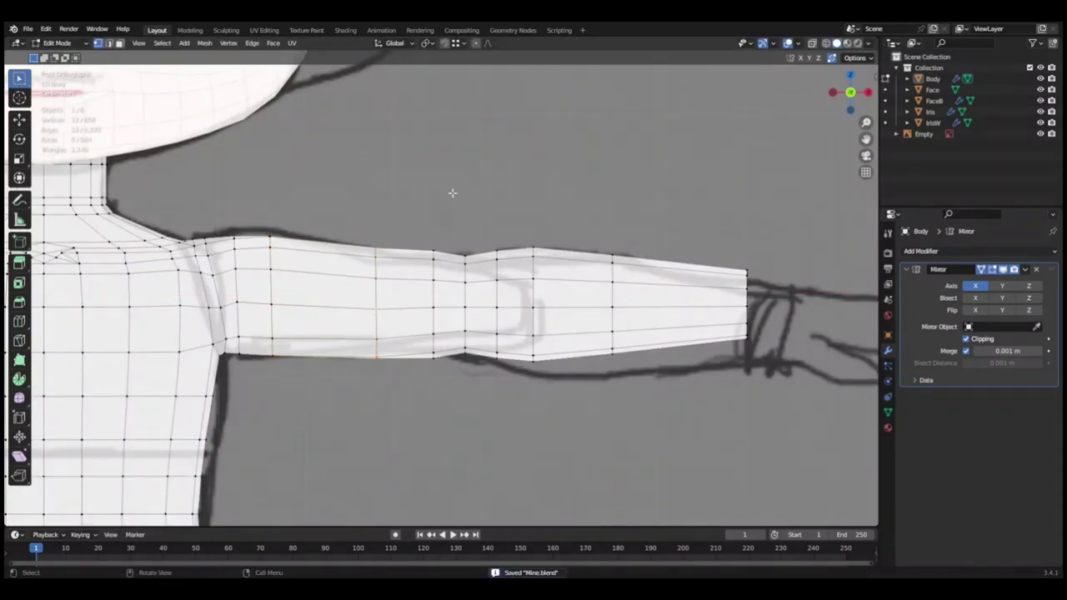
key("g")
key("x")
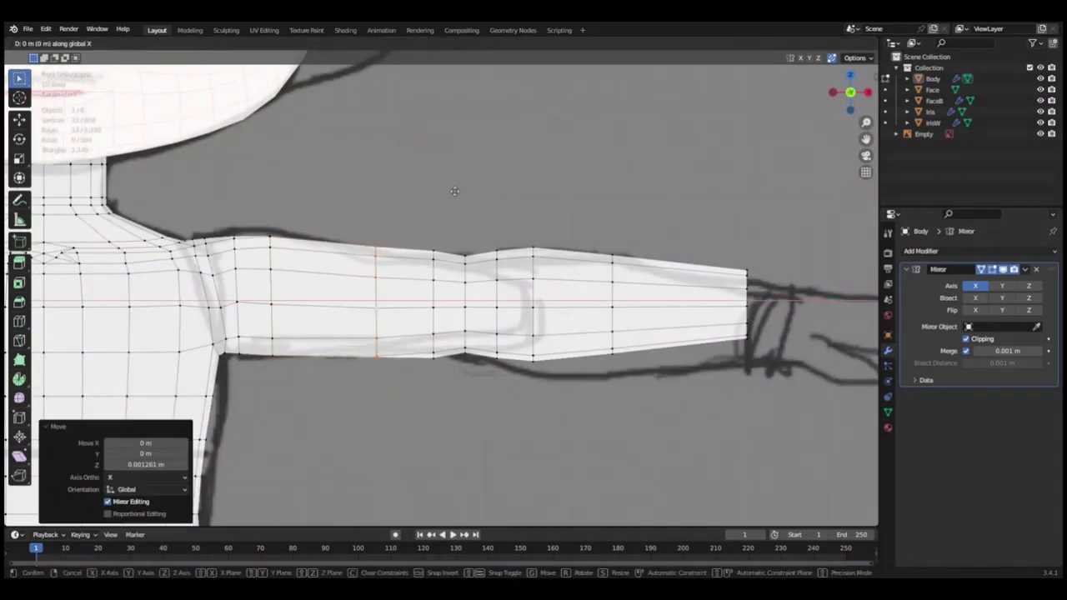
left_click(454, 308)
right_click(589, 191)
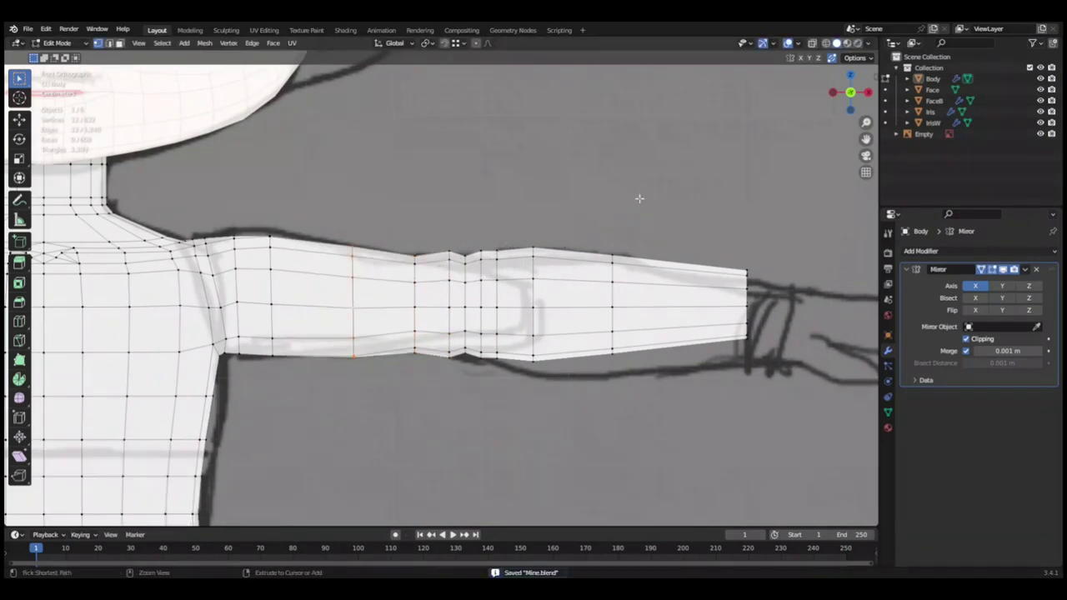
left_click(587, 211)
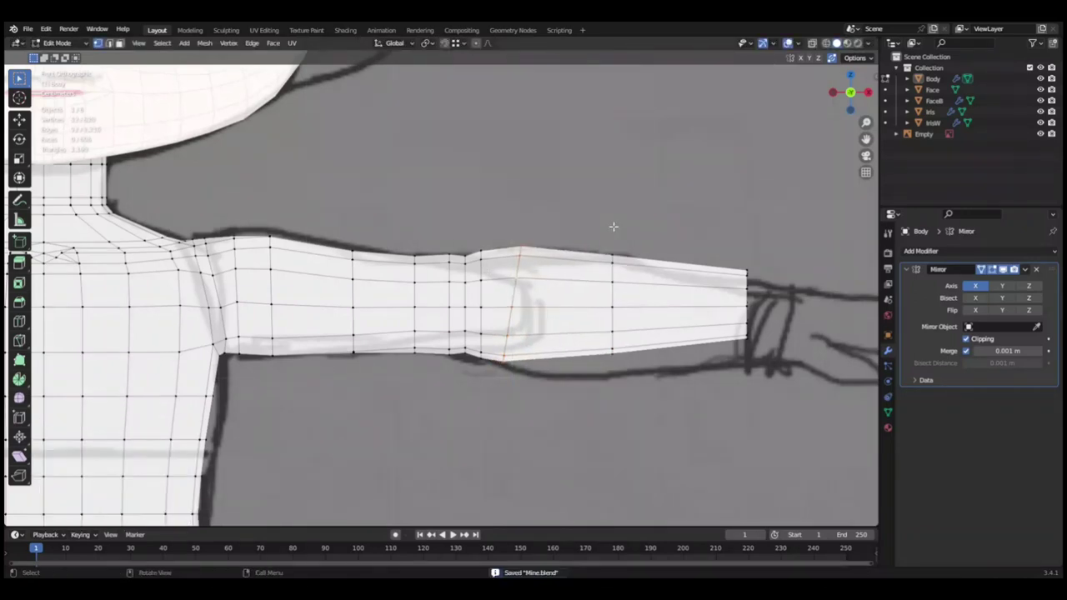
Knife-cut the arm and scale the forearm section to 0.94 in isolated top view, then save.
key("s")
key("KP_7")
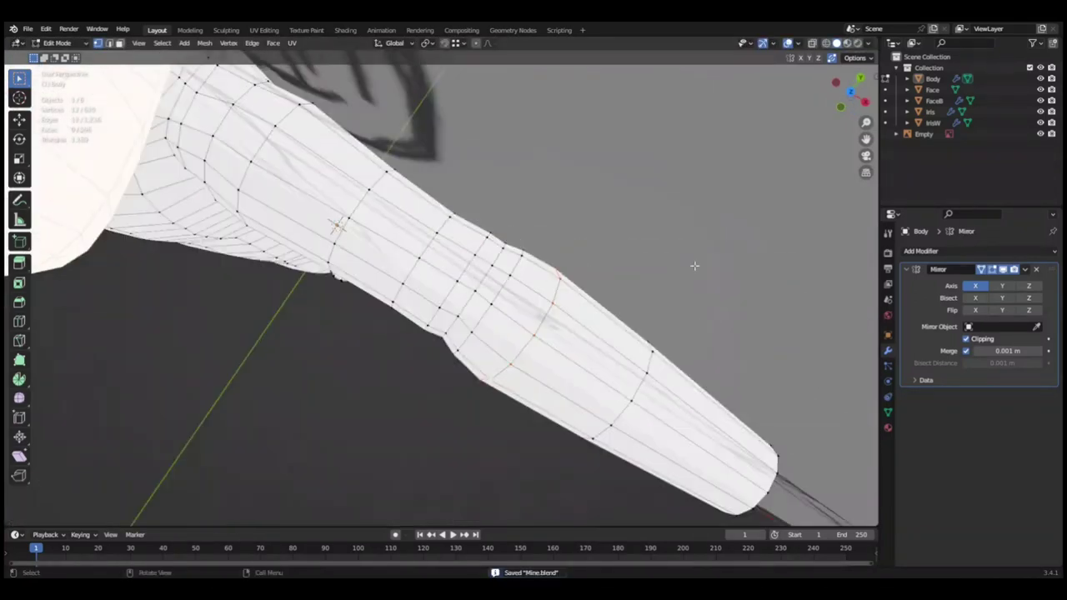
key("Return")
mouse_move(492, 269)
middle_mouse_down()
mouse_move(440, 230)
mouse_move(469, 376)
mouse_move(453, 274)
mouse_move(546, 232)
mouse_move(467, 275)
middle_mouse_up()
scroll(470, 376, "up", 3)
key("KP_7")
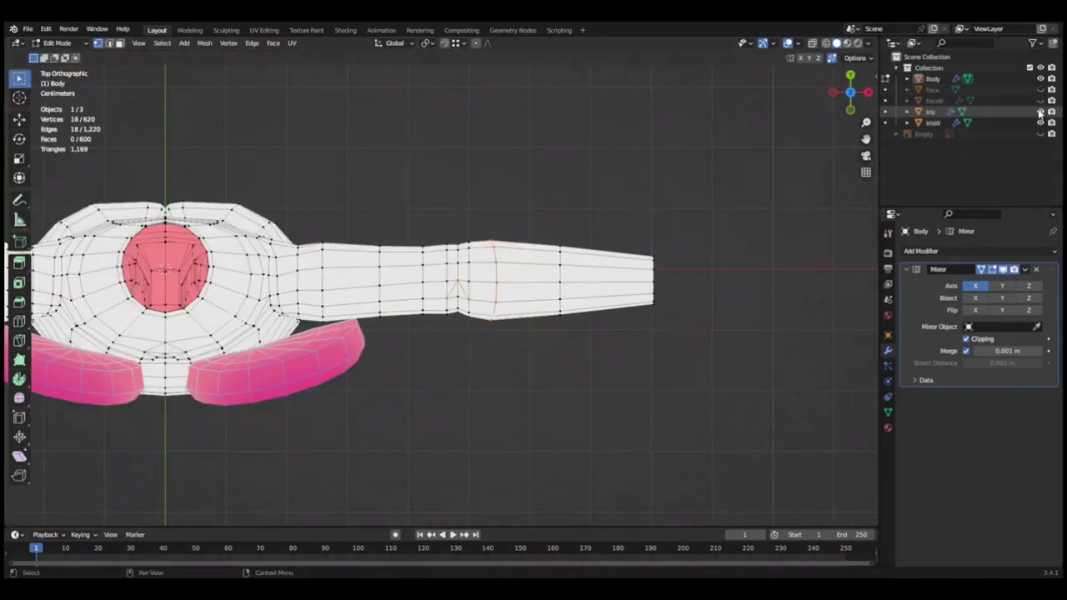
key("KP_Divide")
key("s")
mouse_move(571, 353)
middle_mouse_down()
mouse_move(519, 152)
mouse_move(548, 176)
mouse_move(575, 229)
mouse_move(710, 297)
middle_mouse_up()
key("ctrl+s")
Inspect the arm shape, selecting a vertex on it and then clearing the selection.
scroll(703, 292, "down", 3)
scroll(583, 296, "up", 2)
left_click(514, 296)
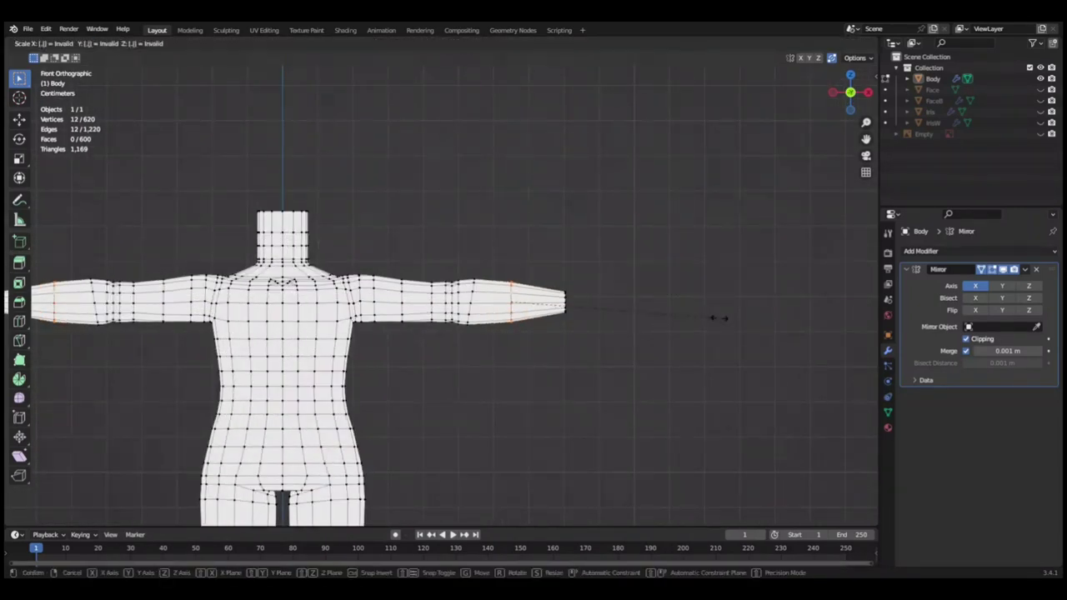
scroll(676, 303, "up", 2)
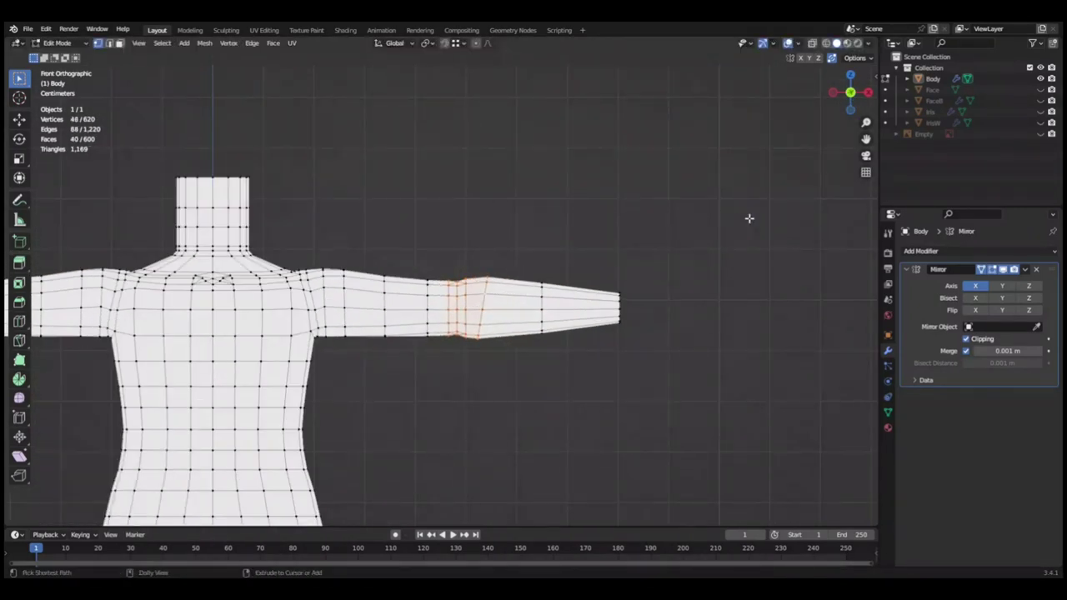
scroll(732, 238, "down", 3)
left_click(616, 265)
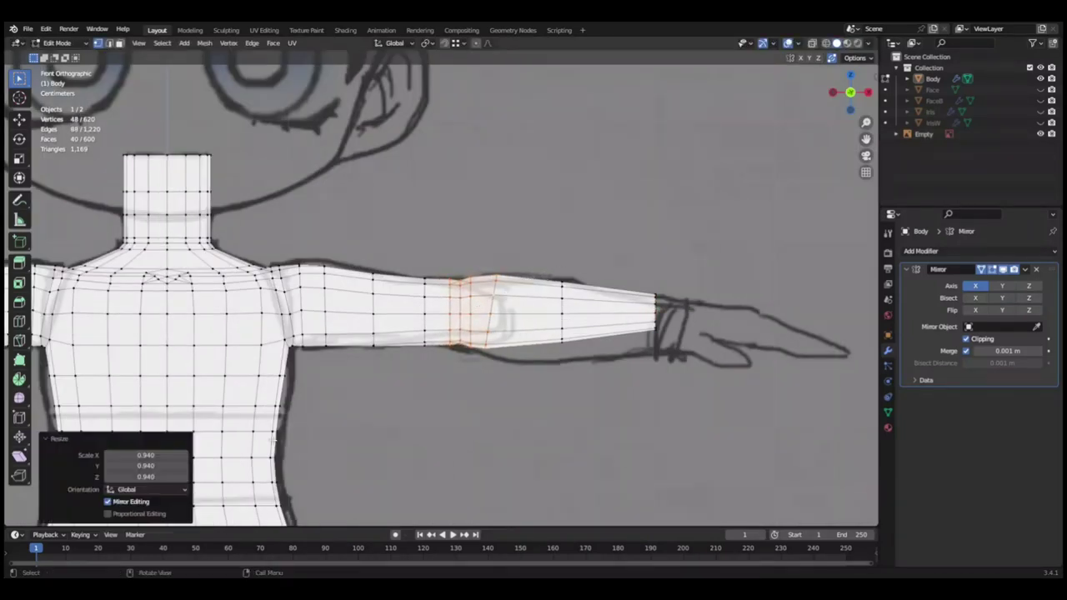
scroll(590, 159, "up", 2)
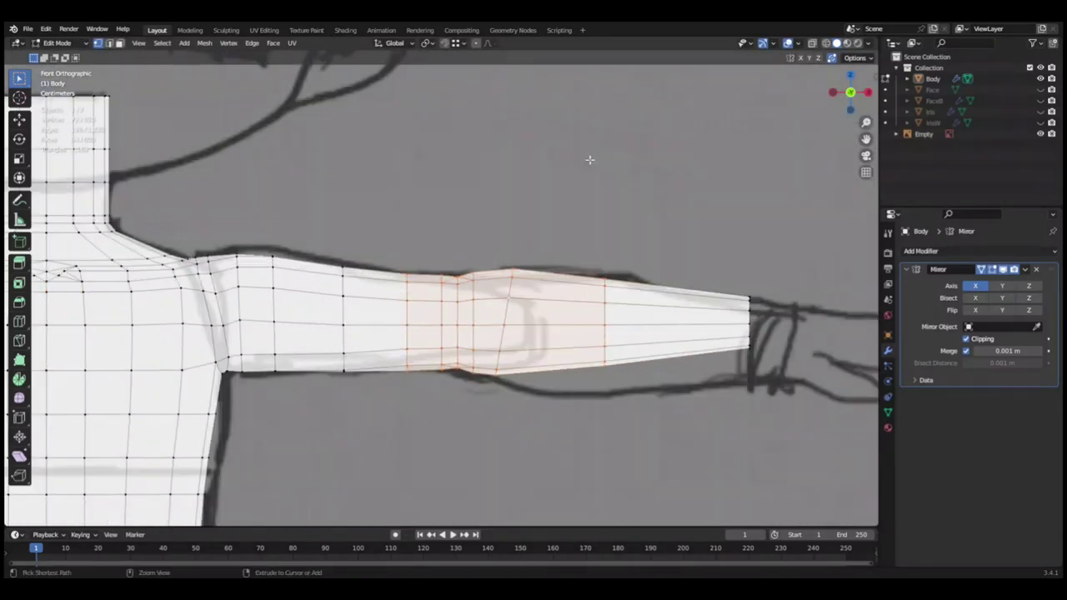
scroll(443, 254, "down", 2)
Hide the reference sketch, leave Edit Mode and save the file.
scroll(506, 226, "down", 2)
key("ctrl+s")
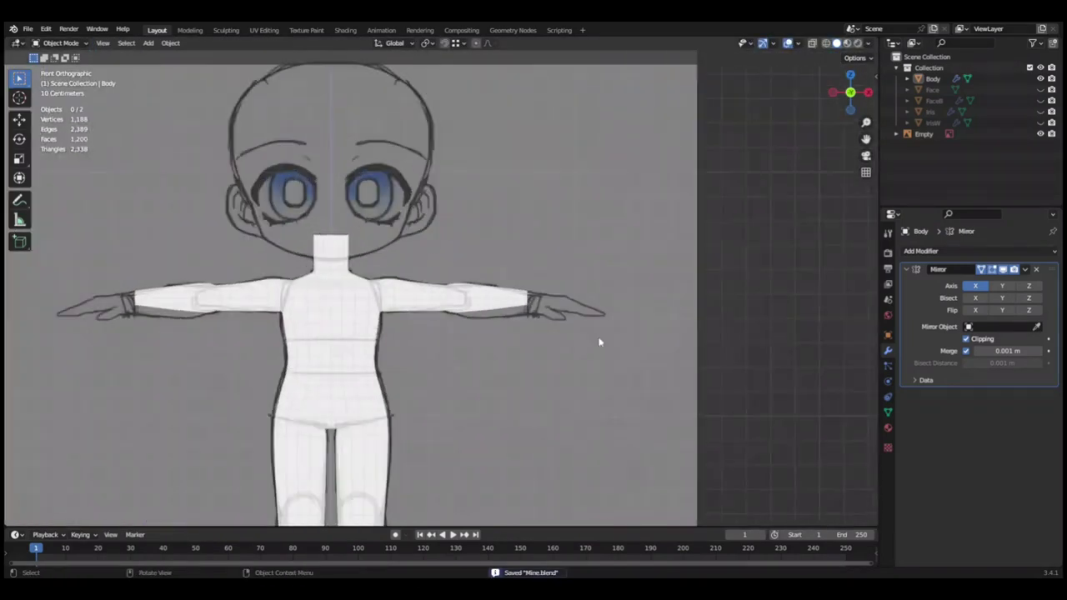
scroll(600, 341, "up", 2)
key("s")
scroll(651, 302, "down", 2)
scroll(583, 316, "down", 2)
left_click(1040, 134)
mouse_move(500, 317)
middle_mouse_down()
mouse_move(543, 343)
mouse_move(586, 326)
mouse_move(430, 203)
mouse_move(622, 286)
middle_mouse_up()
key("Tab")
key("ctrl+s")
Add a cube scaled down to 0.1 just beyond the wrist end of the arm.
key("shift+a")
key("Tab")
key("s")
left_click(547, 350)
key("KP_1")
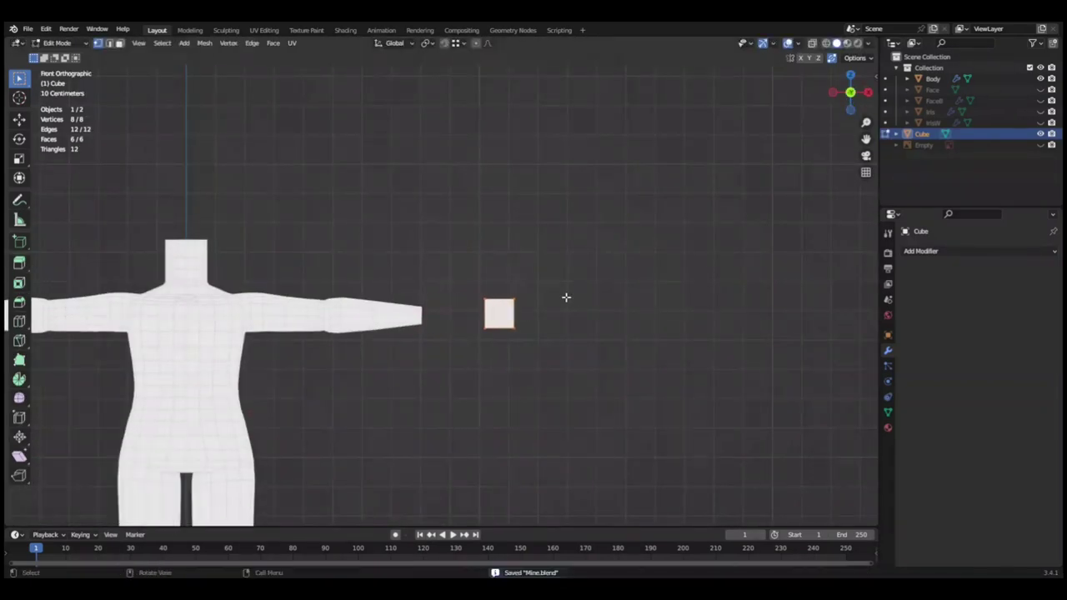
key("alt+a")
scroll(307, 186, "up", 3)
middle_click_drag(308, 186, 461, 354)
key("KP_1")
mouse_move(352, 374)
middle_mouse_down()
mouse_move(487, 327)
mouse_move(583, 337)
middle_mouse_up()
key("KP_7")
key("ctrl+s")
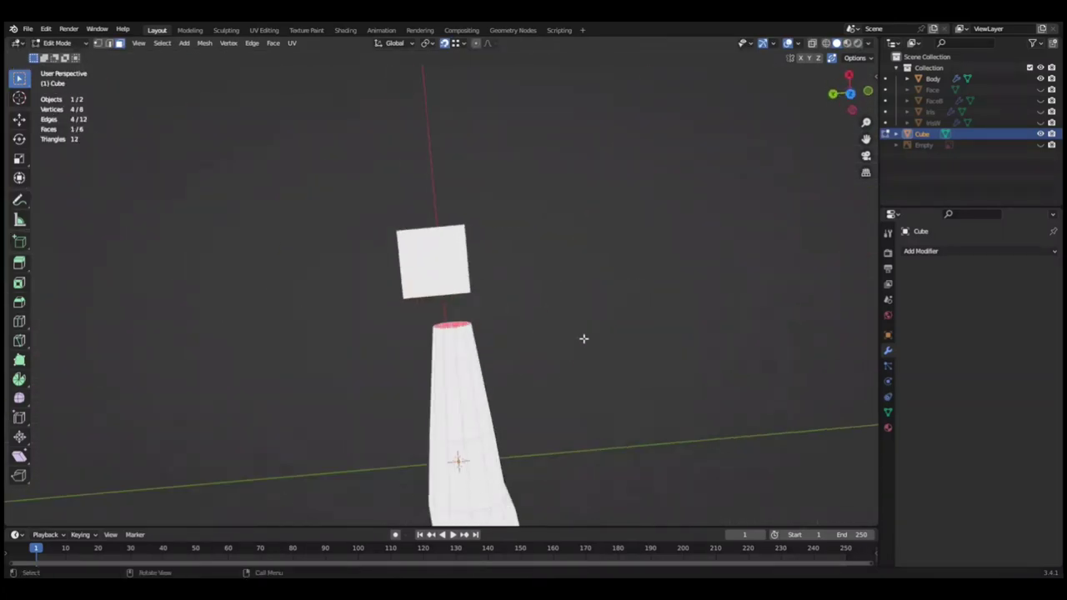
Make Body the edited object and select the arm vertices for a Y move.
key("KP_7")
left_click(459, 353, "shift")
mouse_move(459, 352)
middle_mouse_down()
mouse_move(444, 323)
mouse_move(478, 102)
mouse_move(698, 184)
middle_mouse_up()
left_click(427, 312, "ctrl")
right_click(615, 372)
middle_click_drag(615, 373, 451, 381)
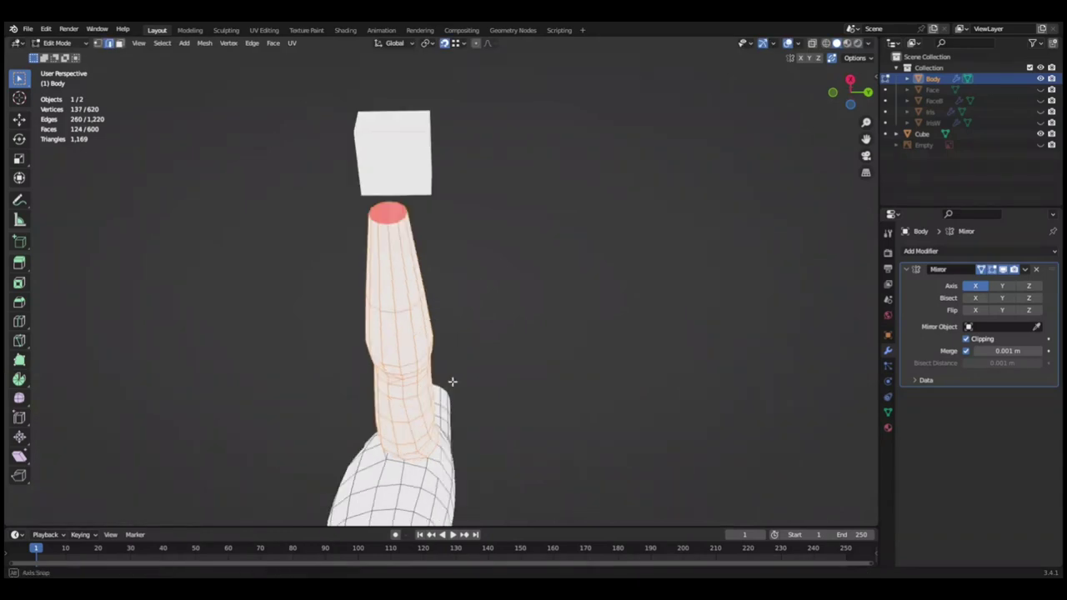
mouse_move(561, 347)
middle_mouse_down()
mouse_move(552, 333)
mouse_move(584, 401)
middle_mouse_up()
Move the arm along Y and raise the face capping the neck.
key("g")
key("y")
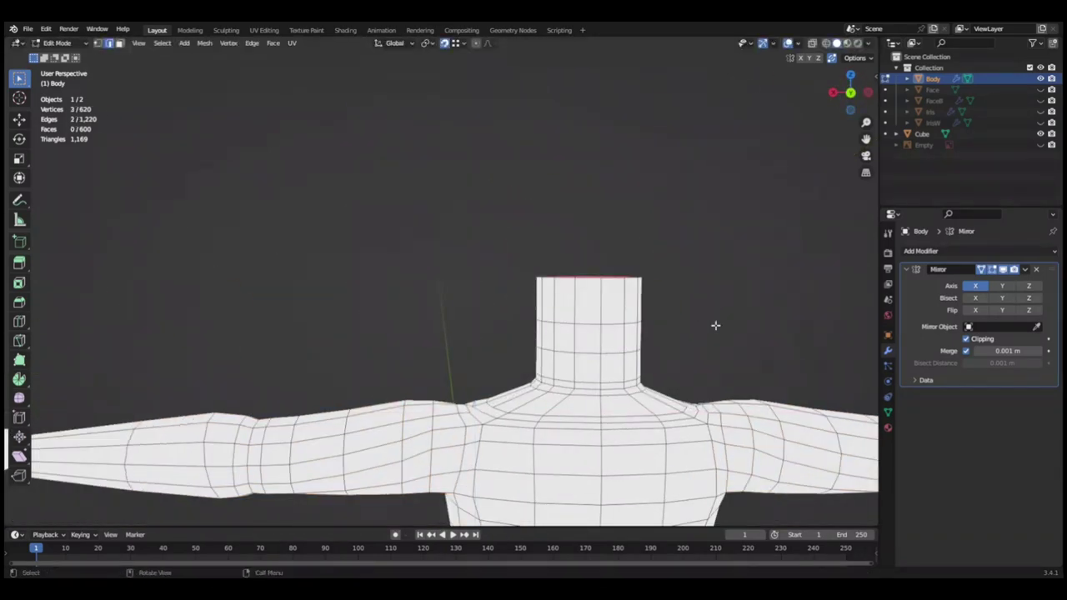
middle_click_drag(715, 325, 535, 368)
left_click(535, 369, "shift")
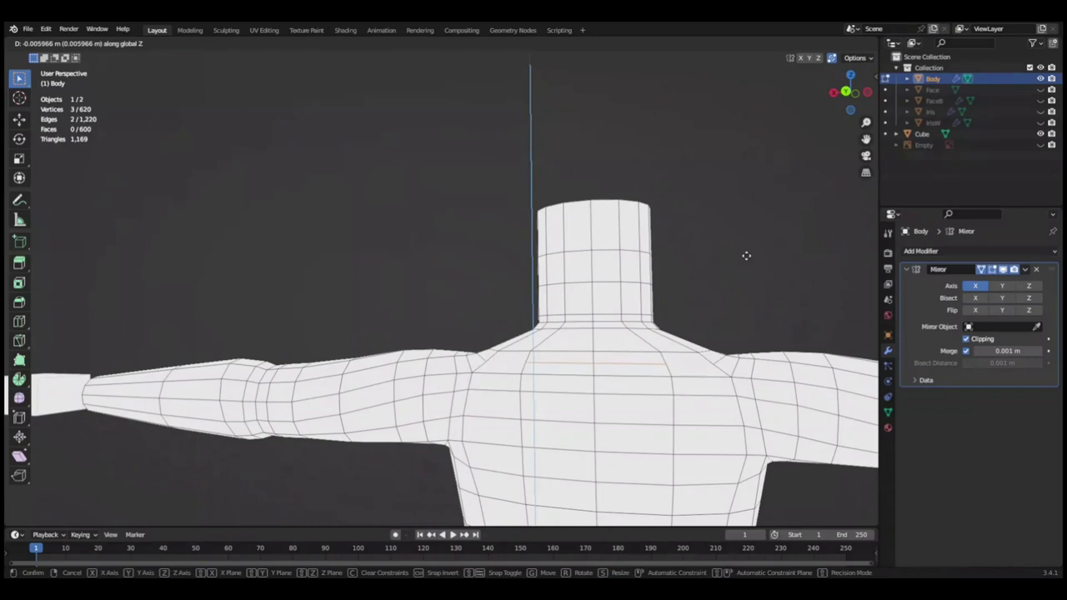
left_click(746, 256)
mouse_move(746, 259)
middle_mouse_down()
mouse_move(750, 298)
mouse_move(639, 390)
middle_mouse_up()
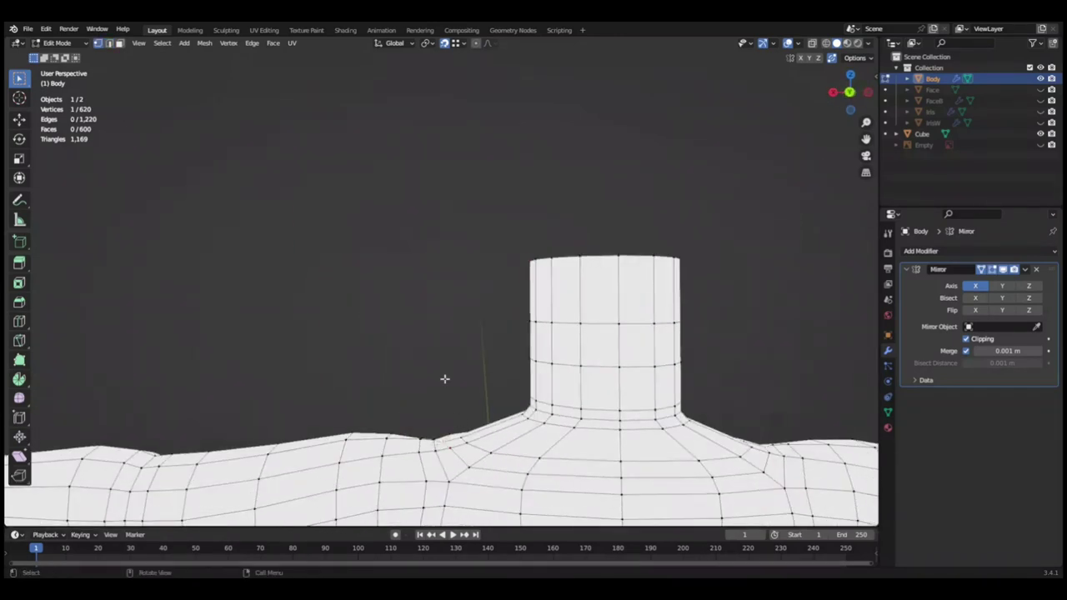
mouse_move(441, 450)
middle_mouse_down()
mouse_move(590, 394)
mouse_move(623, 336)
middle_mouse_up()
Move the neck vertices along Z and adjust the arm move's Y offset value.
key("g")
key("z")
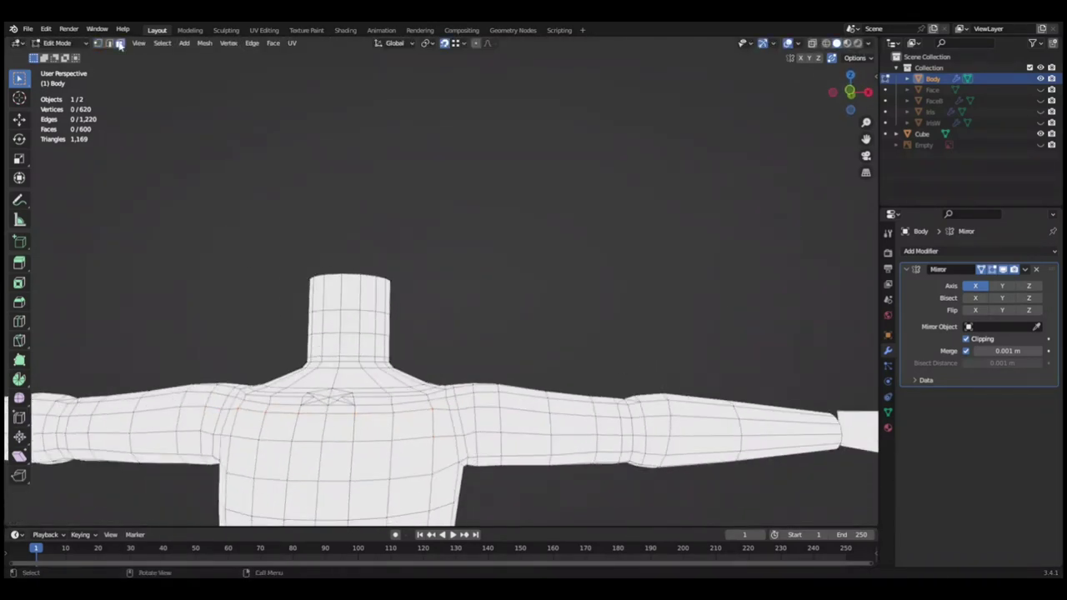
middle_click_drag(623, 260, 555, 318)
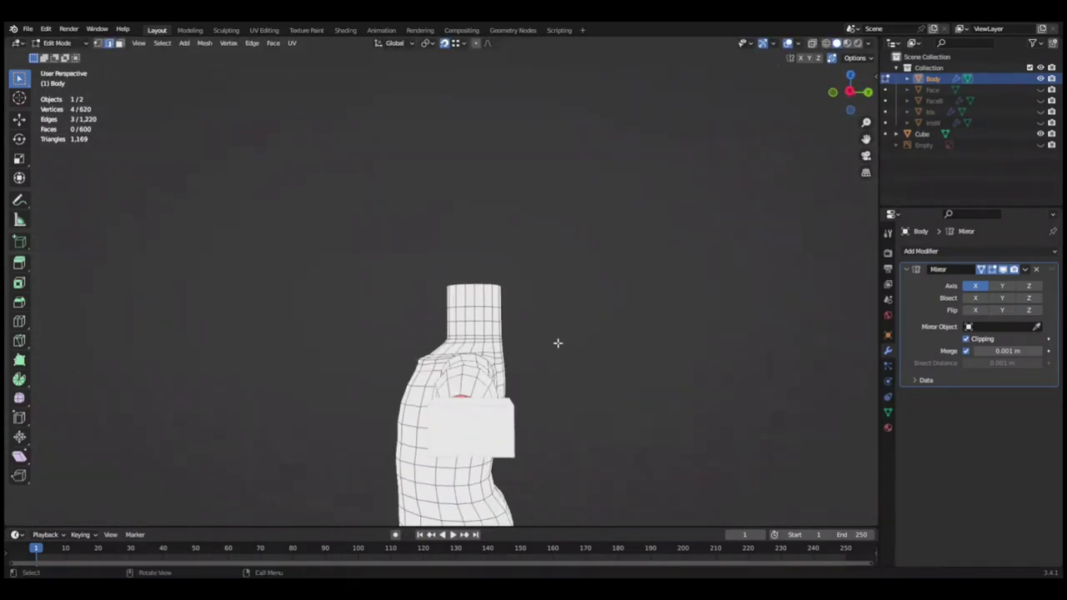
left_click(607, 282)
left_click(125, 441)
middle_click_drag(599, 355, 564, 148)
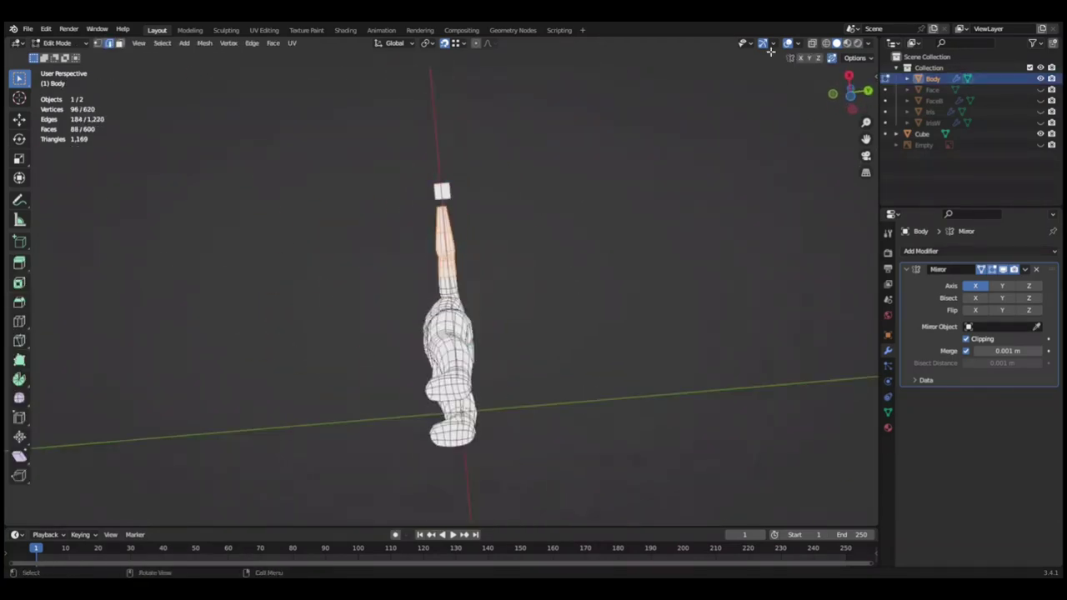
middle_click_drag(633, 224, 635, 195)
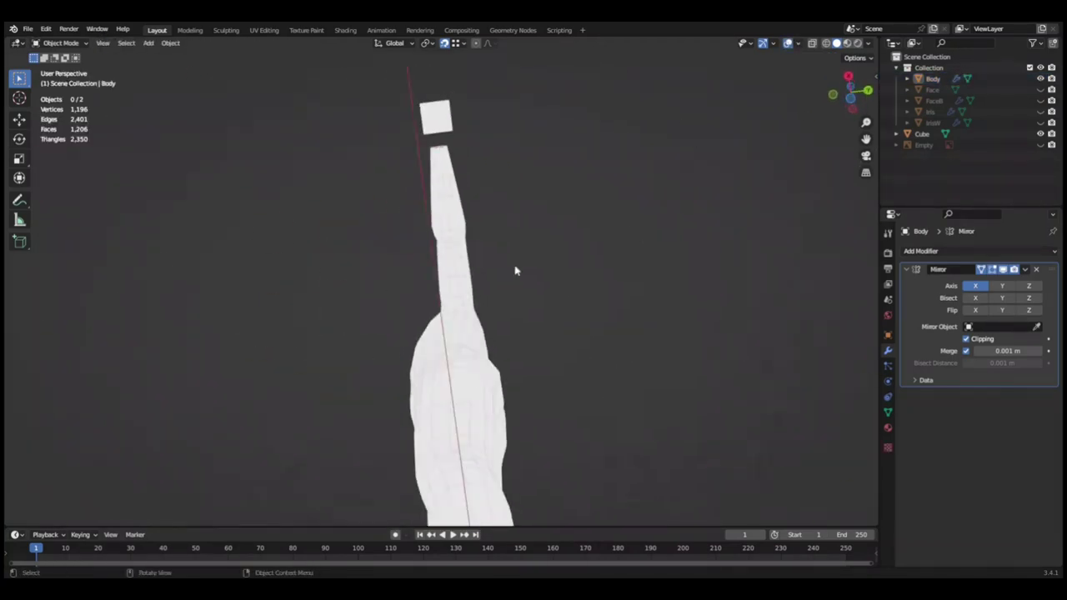
Select an arm edge loop and scale it along X to narrow the elbow.
key("Tab")
key("KP_1")
key("KP_7")
key("ctrl+KP_Add")
mouse_move(531, 172)
middle_mouse_down()
mouse_move(486, 276)
mouse_move(496, 258)
mouse_move(525, 256)
middle_mouse_up()
key("KP_7")
middle_click_drag(555, 299, 385, 286)
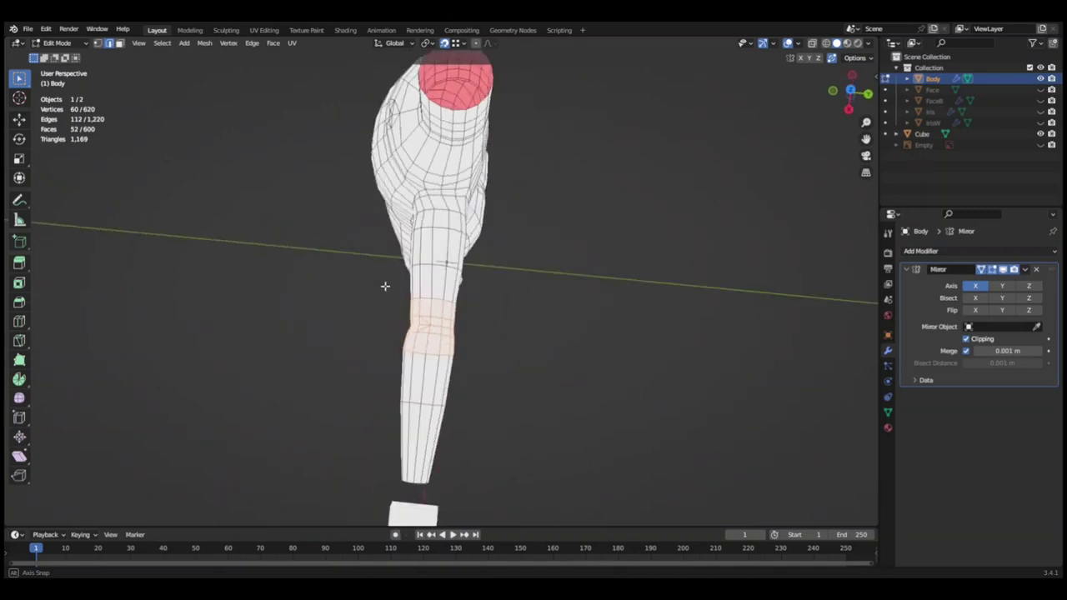
key("s")
key("x")
left_click(536, 298)
mouse_move(536, 298)
middle_mouse_down()
mouse_move(543, 326)
mouse_move(503, 402)
mouse_move(498, 295)
middle_mouse_up()
Scale the next arm loop along X and select another loop along the forearm.
key("ctrl+s")
key("s")
key("x")
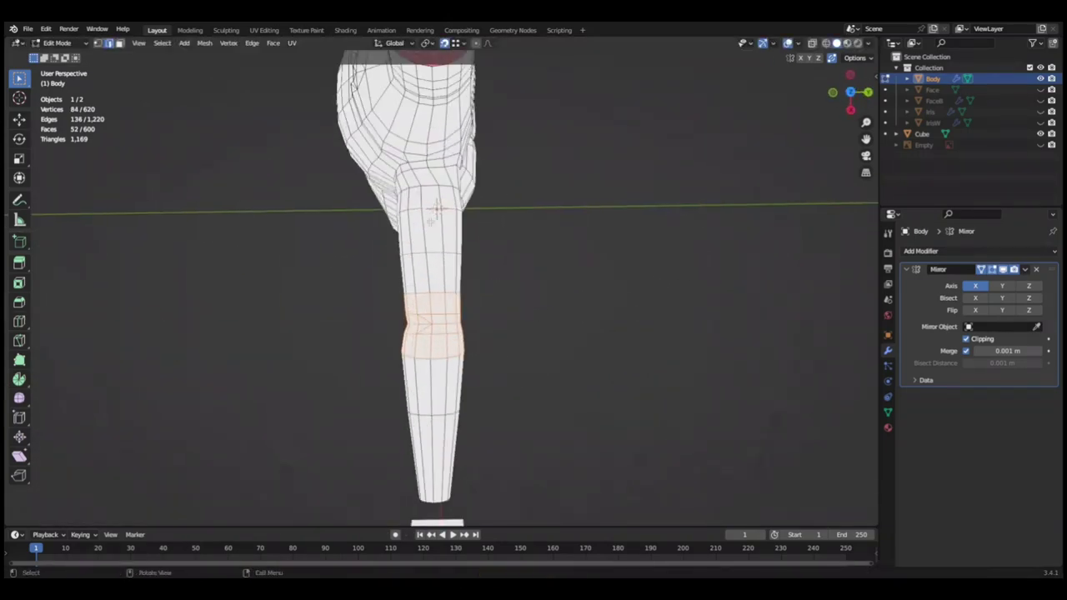
left_click(617, 279)
middle_click_drag(617, 278, 579, 279)
key("KP_7")
scroll(408, 313, "up", 5)
left_click(408, 313, "ctrl")
mouse_move(526, 147)
middle_mouse_down()
mouse_move(503, 108)
mouse_move(187, 56)
middle_mouse_up()
key("ctrl+s")
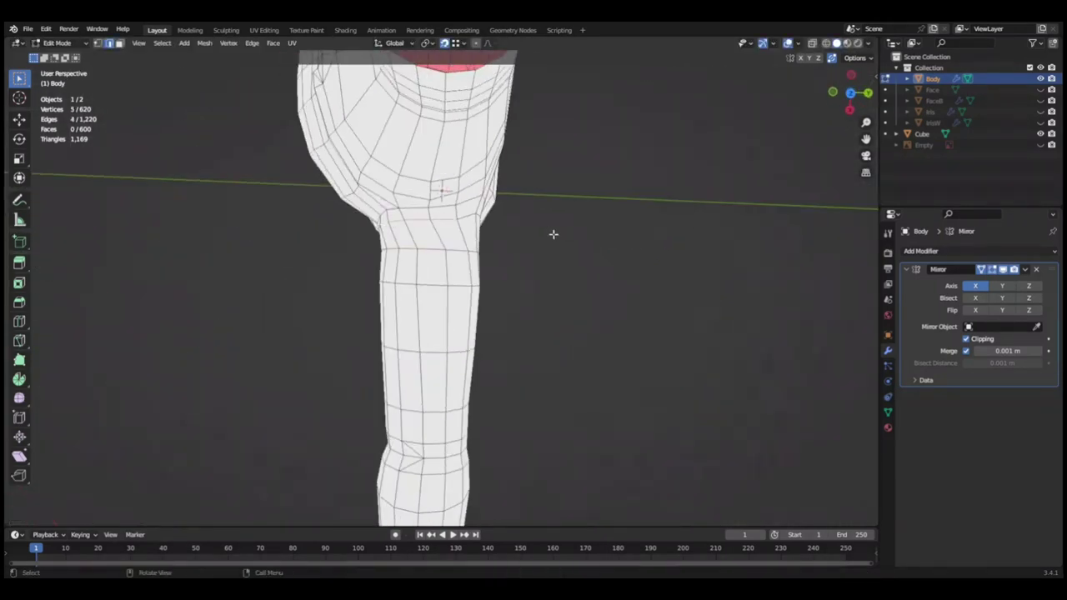
Review the tapered elbow and forearm from several angles, then deselect everything.
middle_click_drag(553, 234, 624, 225)
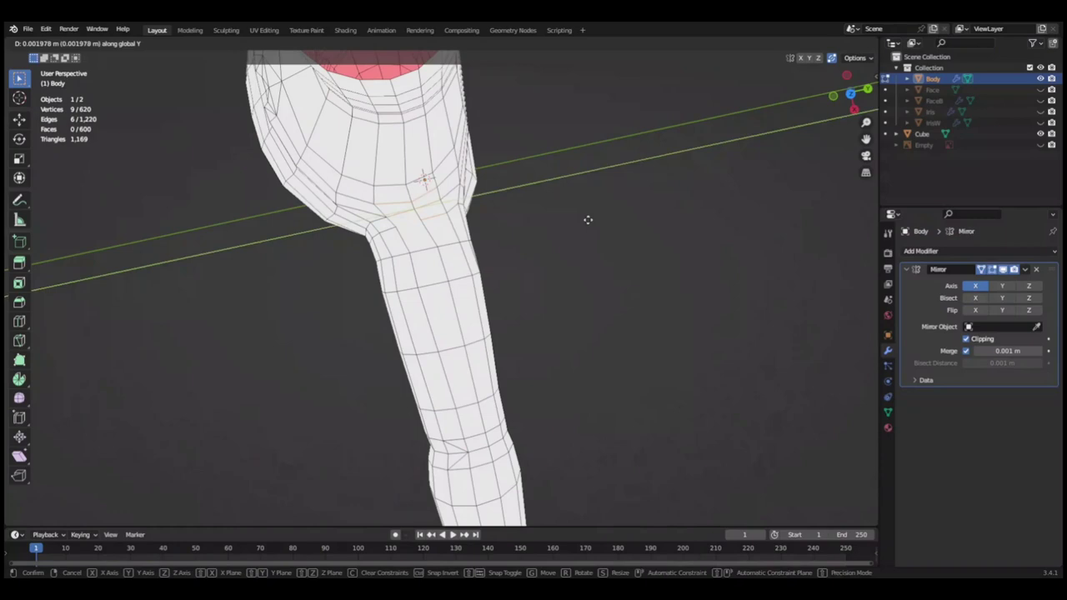
mouse_move(690, 221)
middle_mouse_down()
mouse_move(622, 189)
mouse_move(496, 305)
mouse_move(625, 224)
middle_mouse_up()
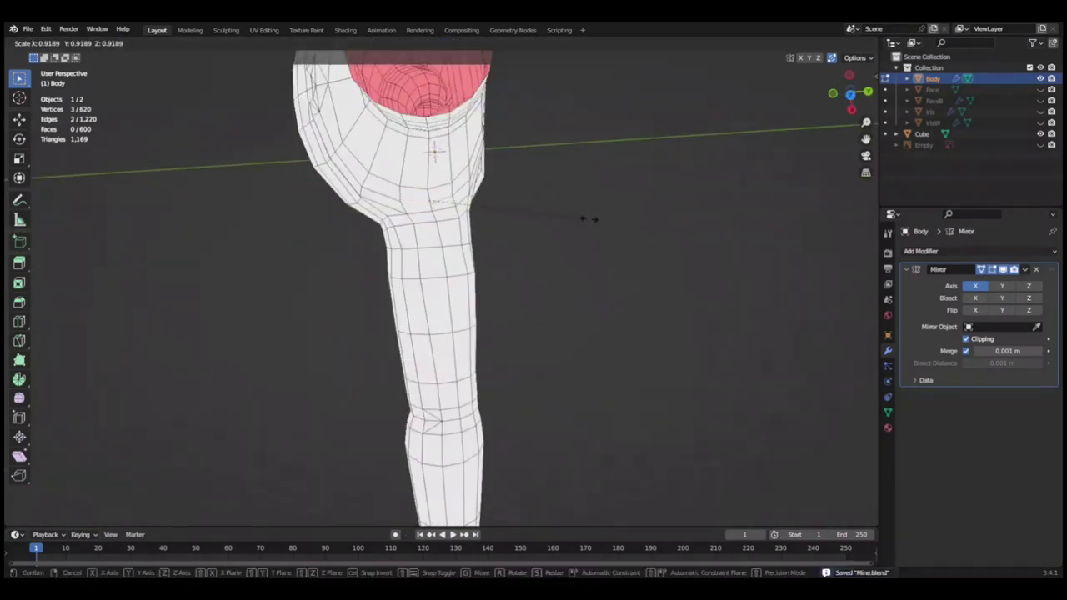
scroll(592, 211, "down", 5)
mouse_move(515, 283)
middle_mouse_down()
mouse_move(517, 389)
mouse_move(631, 317)
mouse_move(552, 398)
mouse_move(550, 305)
middle_mouse_up()
key("alt+a")
scroll(567, 300, "down", 3)
Shrink one face of the wrist cube and shift it 0.01 m along X.
left_click(529, 356)
key("KP_Decimal")
key("s")
mouse_move(473, 298)
middle_mouse_down()
mouse_move(622, 331)
mouse_move(609, 345)
middle_mouse_up()
left_click(621, 332)
key("KP_7")
scroll(638, 328, "up", 1)
type("gx")
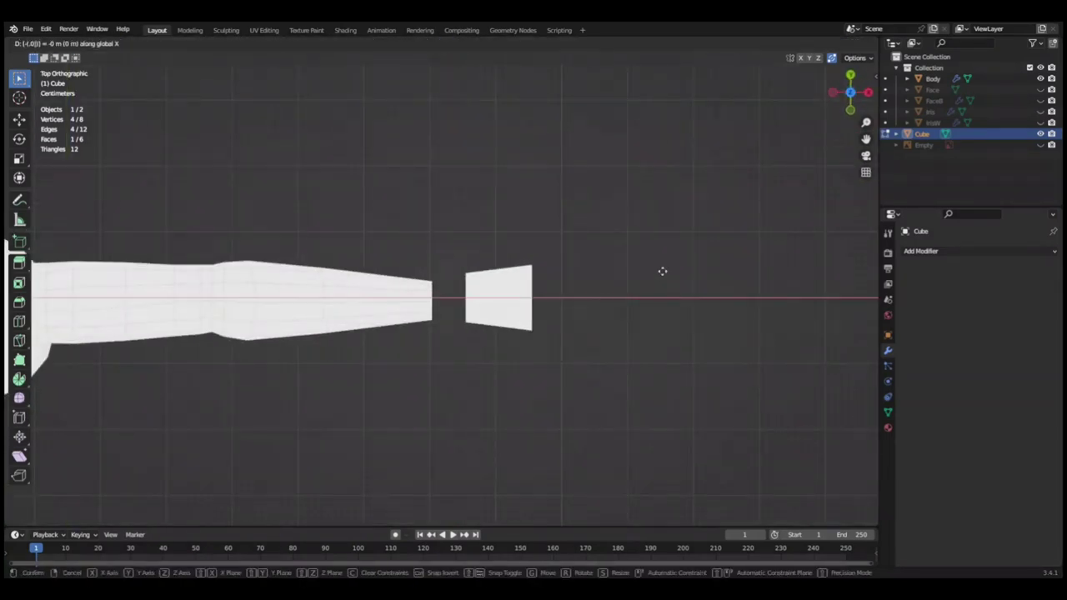
type(".01")
key("Return")
Add three centred loop cuts through the hand cube and save.
key("ctrl+r")
mouse_move(517, 305)
middle_mouse_down()
mouse_move(497, 226)
mouse_move(546, 320)
mouse_move(505, 306)
middle_mouse_up()
left_click(546, 320)
right_click(546, 320)
key("ctrl+s")
Select a strip of four cube faces and merge them.
mouse_move(164, 452)
middle_mouse_down()
mouse_move(539, 340)
mouse_move(429, 281)
middle_mouse_up()
left_click(471, 284, "ctrl")
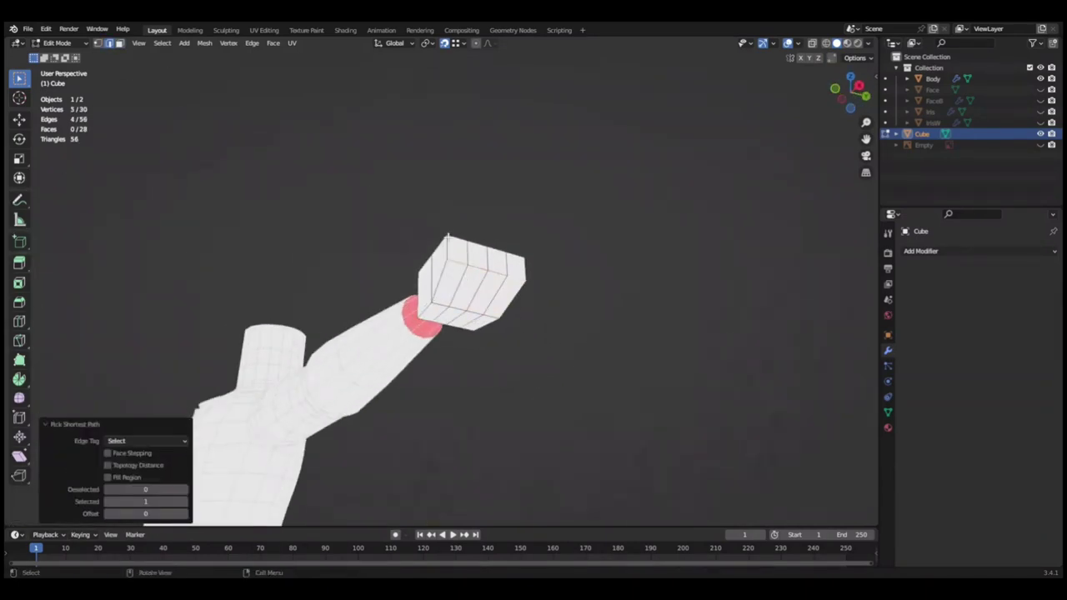
mouse_move(610, 301)
middle_mouse_down()
mouse_move(662, 350)
mouse_move(559, 369)
middle_mouse_up()
key("x")
left_click(615, 327)
key("ctrl+s")
Grow the face selection and inset the four finger faces.
mouse_move(614, 328)
middle_mouse_down()
mouse_move(522, 335)
mouse_move(425, 476)
mouse_move(463, 263)
middle_mouse_up()
key("ctrl+KP_Add")
mouse_move(414, 288)
middle_mouse_down()
mouse_move(424, 250)
mouse_move(500, 325)
middle_mouse_up()
key("ctrl+KP_Subtract")
key("x")
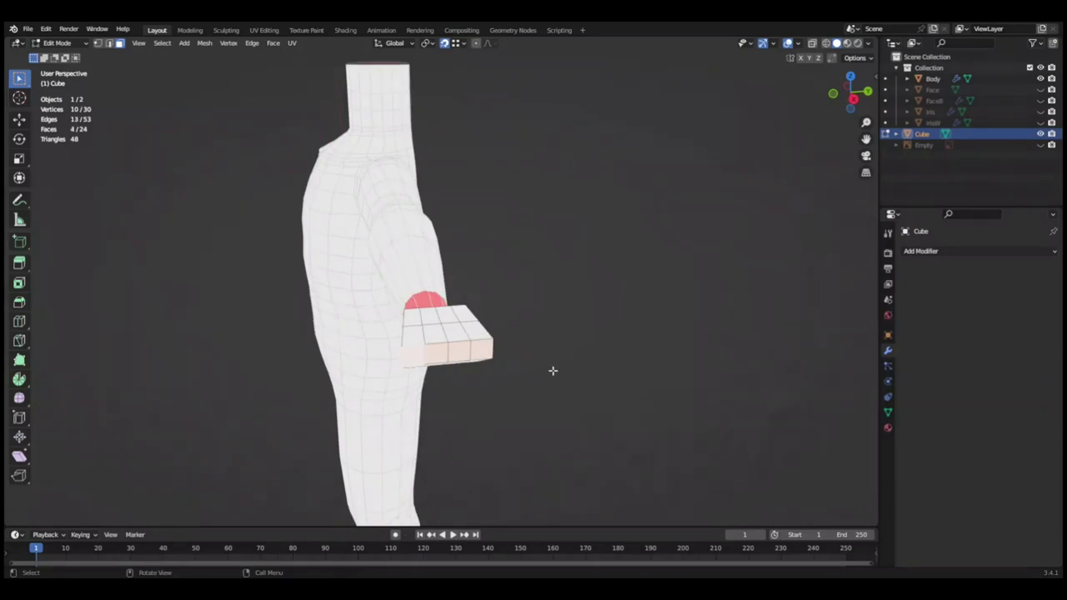
left_click(458, 352, "shift")
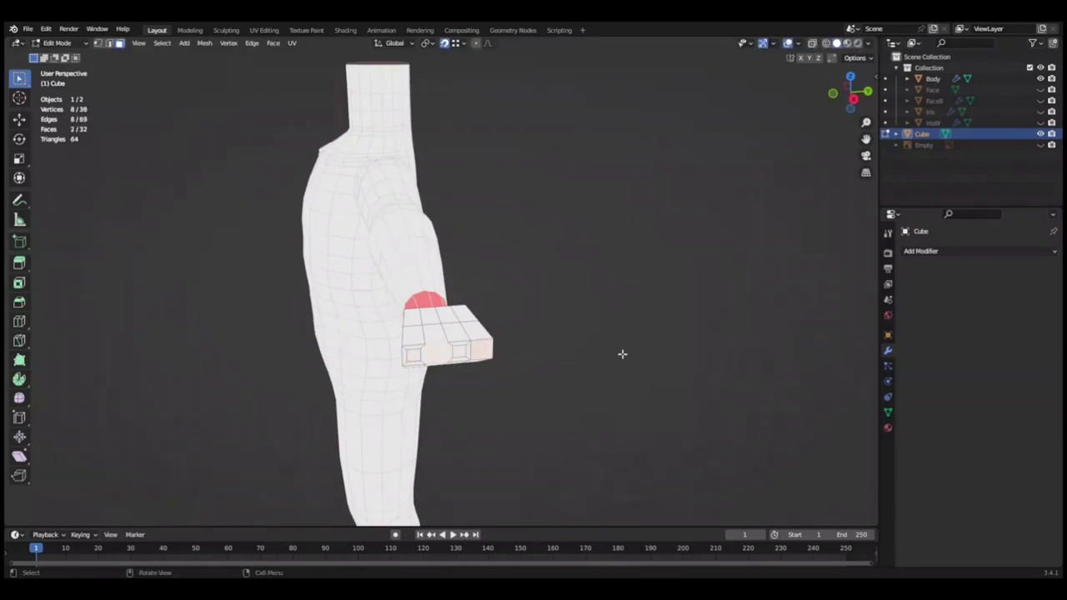
mouse_move(417, 357)
middle_mouse_down()
mouse_move(715, 319)
mouse_move(606, 372)
middle_mouse_up()
Try extruding the four finger faces along X, then undo it.
key("e")
key("x")
left_click(693, 376)
mouse_move(693, 376)
middle_mouse_down()
mouse_move(651, 380)
mouse_move(681, 305)
mouse_move(539, 374)
middle_mouse_up()
key("ctrl+z")
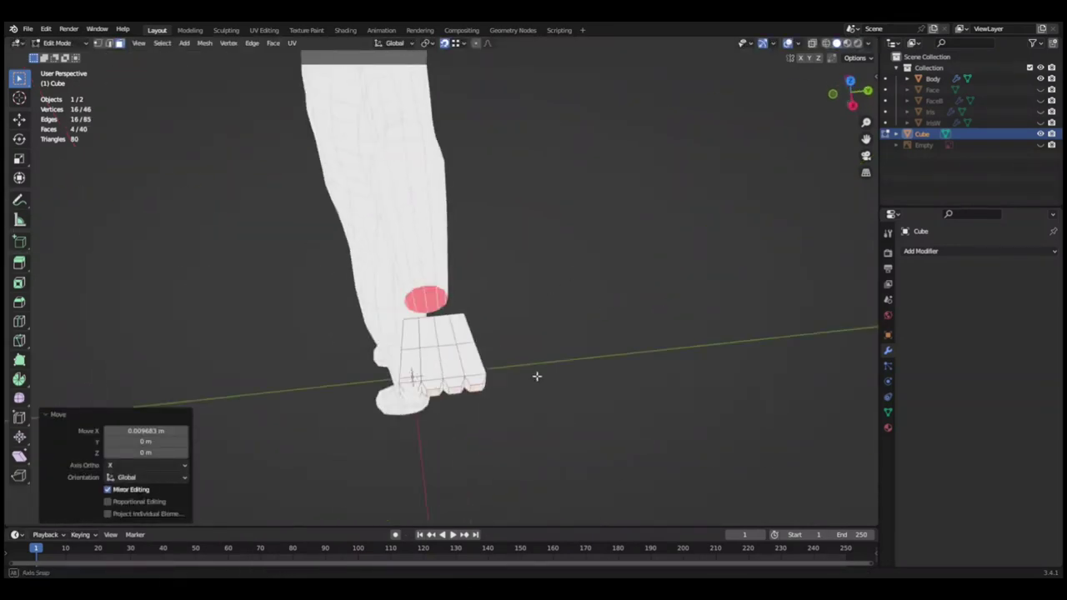
Move the finger faces along X and scale a face by 1.25.
key("g")
key("x")
left_click(607, 331)
mouse_move(689, 305)
middle_mouse_down()
mouse_move(430, 286)
mouse_move(664, 278)
middle_mouse_up()
type("s1.25")
key("Return")
type("s1.25")
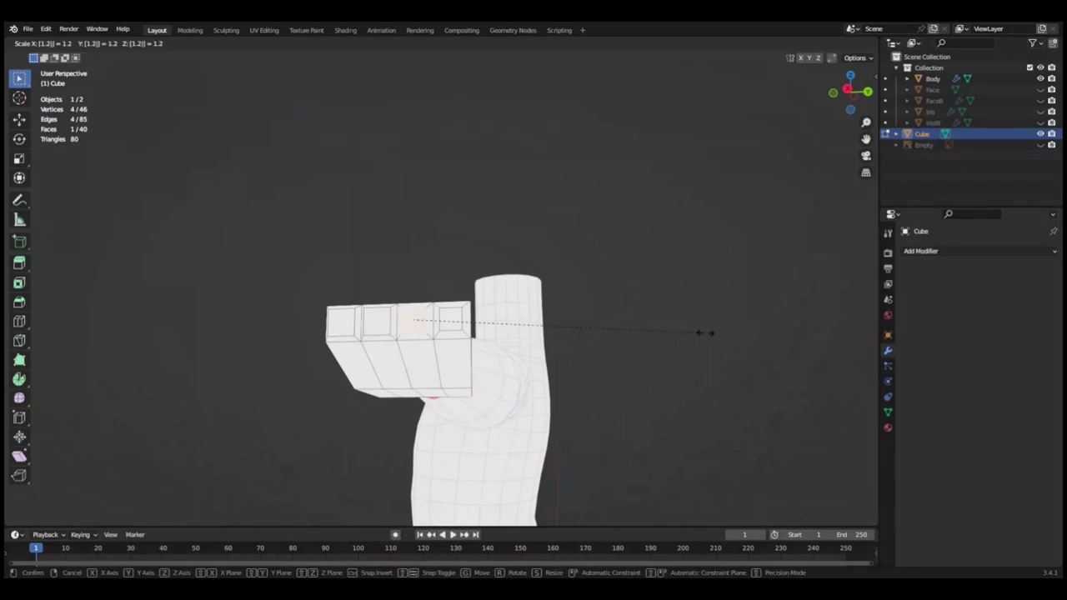
Extrude the four fingers outward to a length of 0.09 m.
mouse_move(451, 320)
middle_mouse_down()
mouse_move(628, 319)
mouse_move(544, 310)
mouse_move(525, 250)
middle_mouse_up()
key("ctrl+r")
key("ctrl+z")
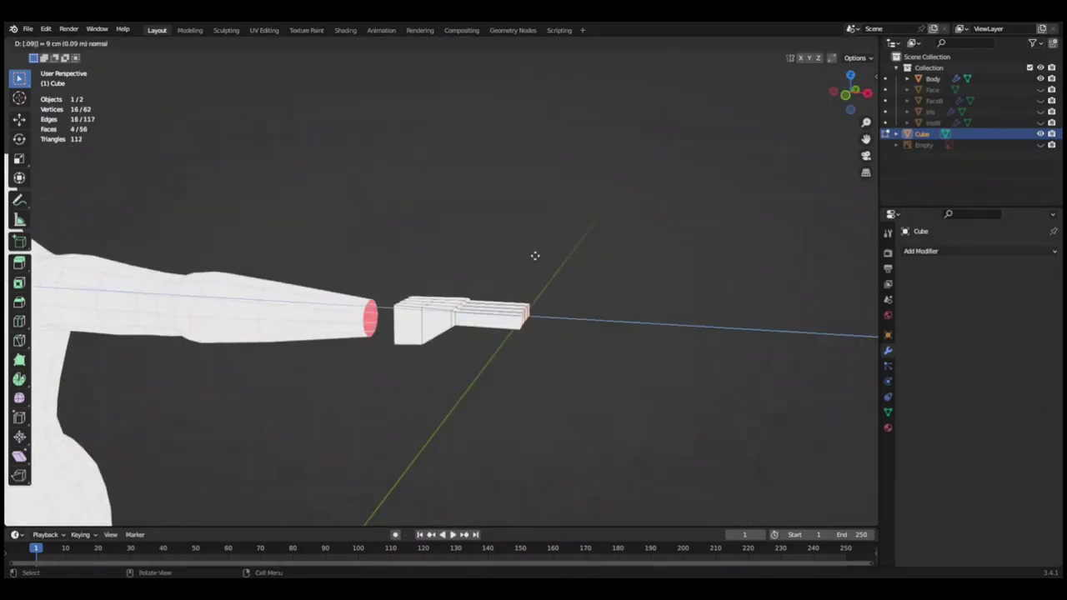
key("Return")
key("KP_1")
left_click(154, 451)
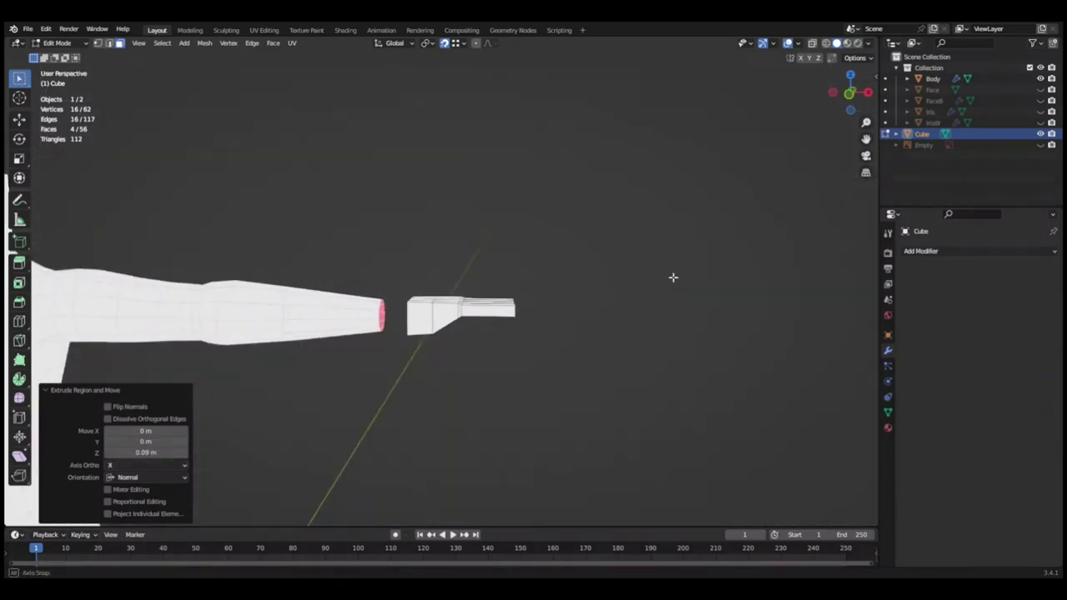
Add a Subdivision modifier to the hand at render level 2.
middle_click_drag(673, 277, 335, 365)
mouse_move(565, 311)
middle_mouse_down()
mouse_move(534, 320)
mouse_move(578, 348)
middle_mouse_up()
key("ctrl+s")
scroll(555, 336, "up", 2)
Add an edge loop across the hand.
scroll(483, 344, "up", 3)
key("ctrl+1")
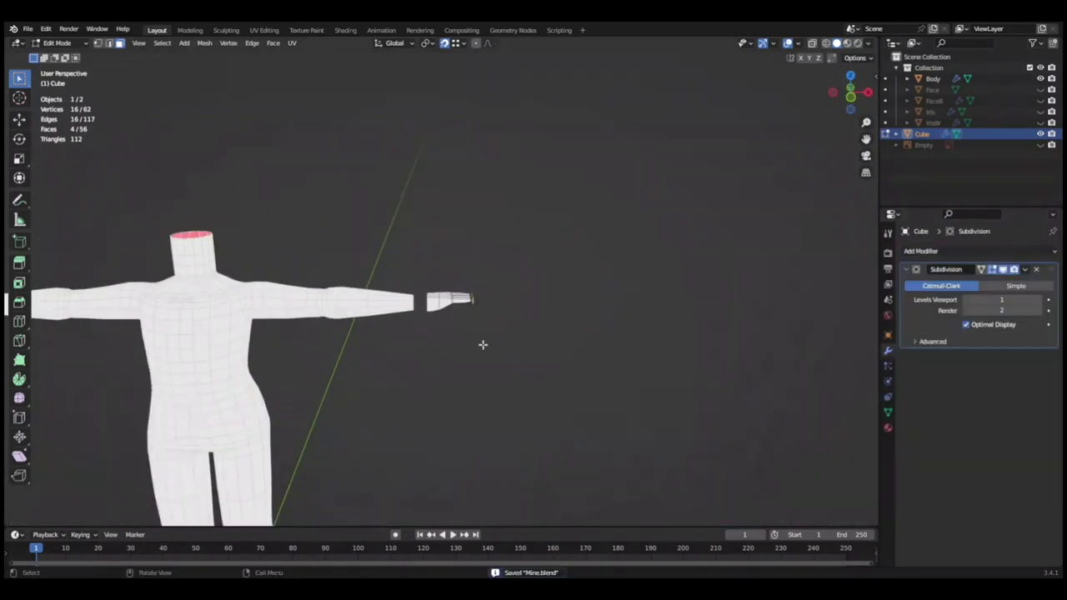
scroll(483, 345, "up", 5)
mouse_move(550, 395)
middle_mouse_down()
mouse_move(505, 368)
mouse_move(492, 340)
middle_mouse_up()
key("ctrl+r")
double_click(504, 368)
Taper the four fingertips to 0.75 scale.
scroll(574, 328, "down", 2)
mouse_move(574, 328)
middle_mouse_down()
mouse_move(112, 41)
mouse_move(467, 333)
mouse_move(499, 328)
mouse_move(529, 409)
mouse_move(595, 389)
mouse_move(440, 362)
mouse_move(483, 336)
middle_mouse_up()
key("ctrl+z")
type("s.75")
key("Return")
Add two more loop cuts across the hand.
key("ctrl+r")
double_click(416, 371)
middle_click_drag(486, 287, 592, 420)
key("KP_7")
Shorten one finger by moving its grown tip selection along X.
key("ctrl+KP_Add")
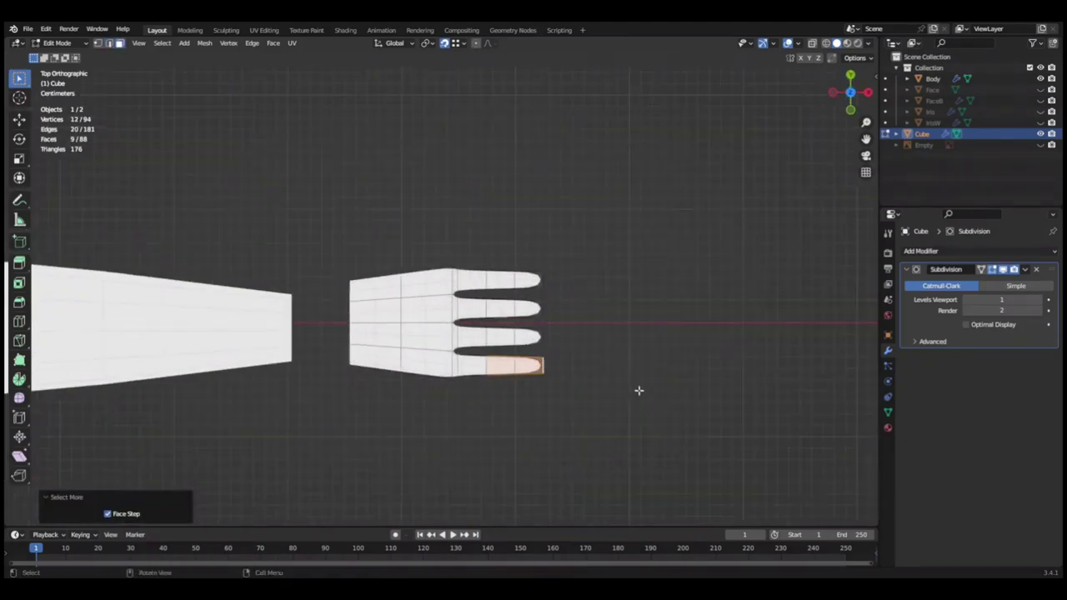
scroll(638, 390, "up", 1)
key("g")
key("x")
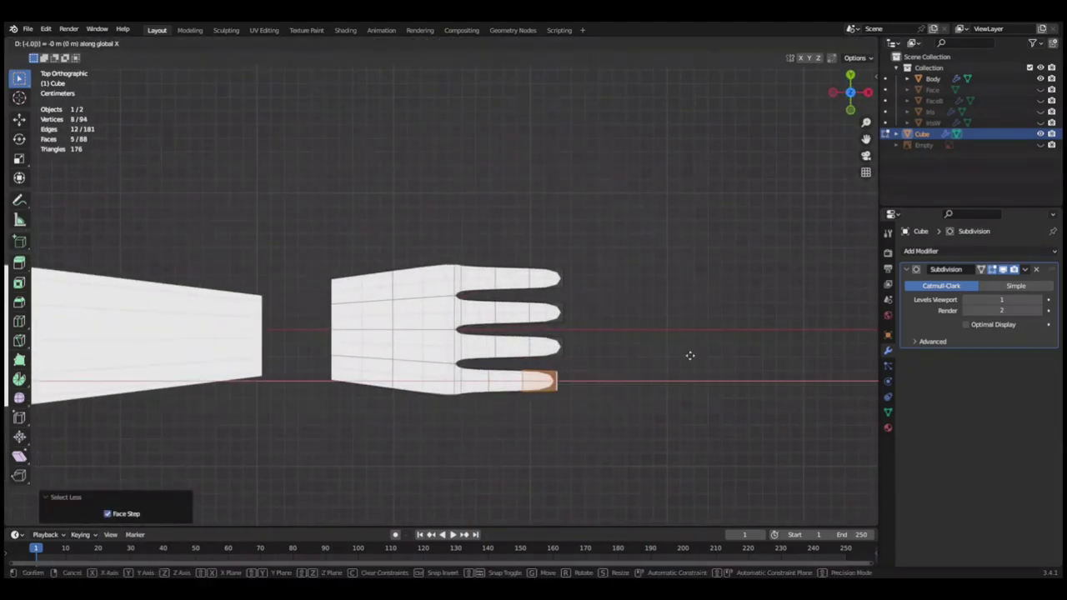
left_click(595, 364)
key("ctrl+s")
key("ctrl+KP_Subtract")
key("g")
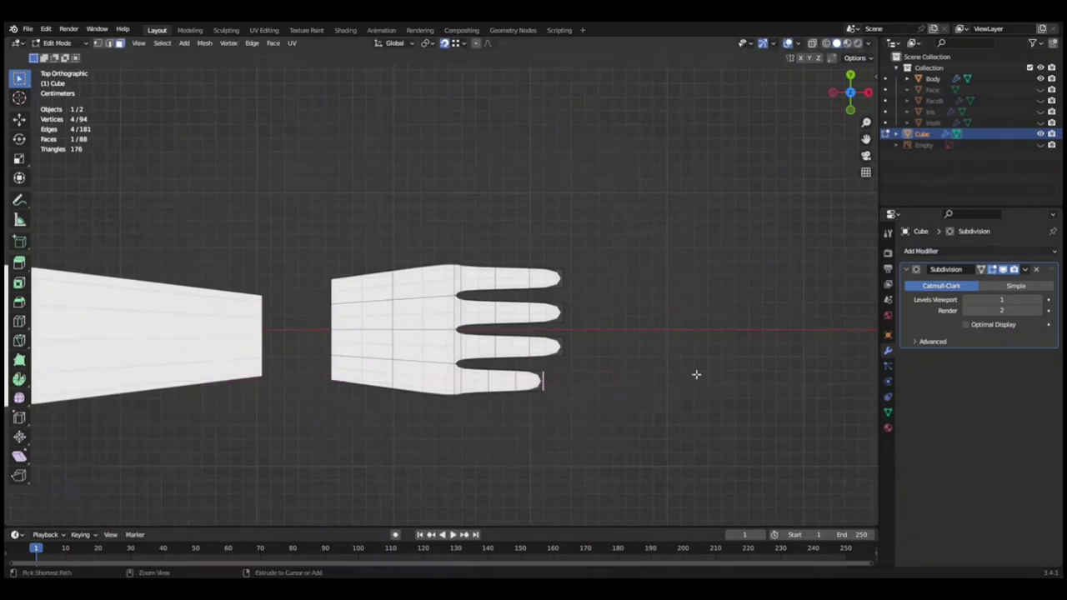
Adjust another finger's length along X, undoing and cancelling a retry.
middle_click_drag(600, 370, 705, 386)
key("KP_7")
key("ctrl+KP_Add")
key("g")
key("x")
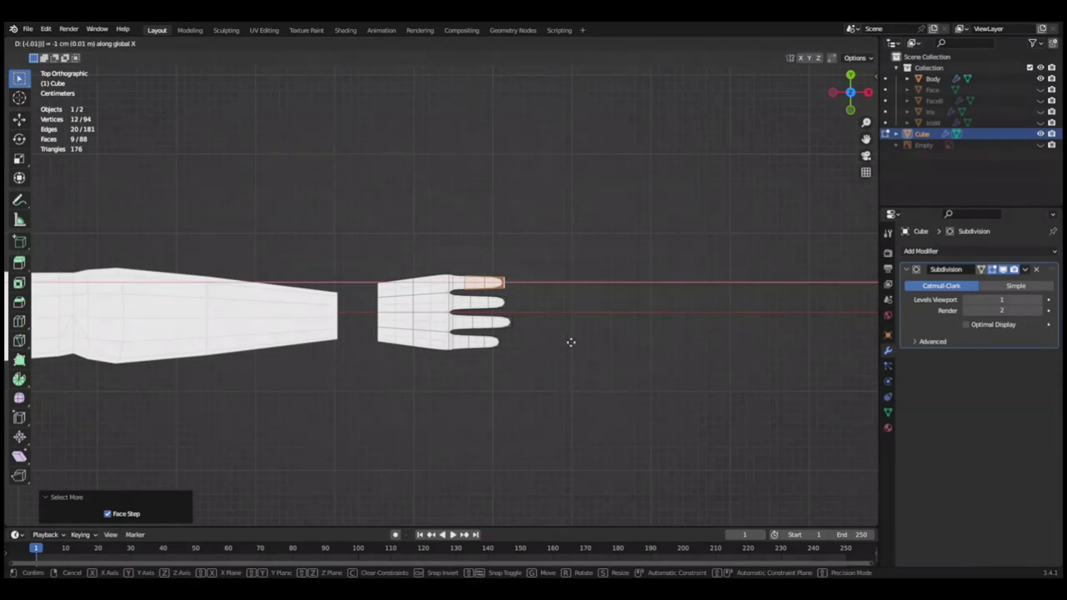
left_click(570, 341)
key("ctrl+z")
key("g")
key("x")
key("Escape")
key("ctrl+z")
middle_click_drag(572, 342, 448, 373)
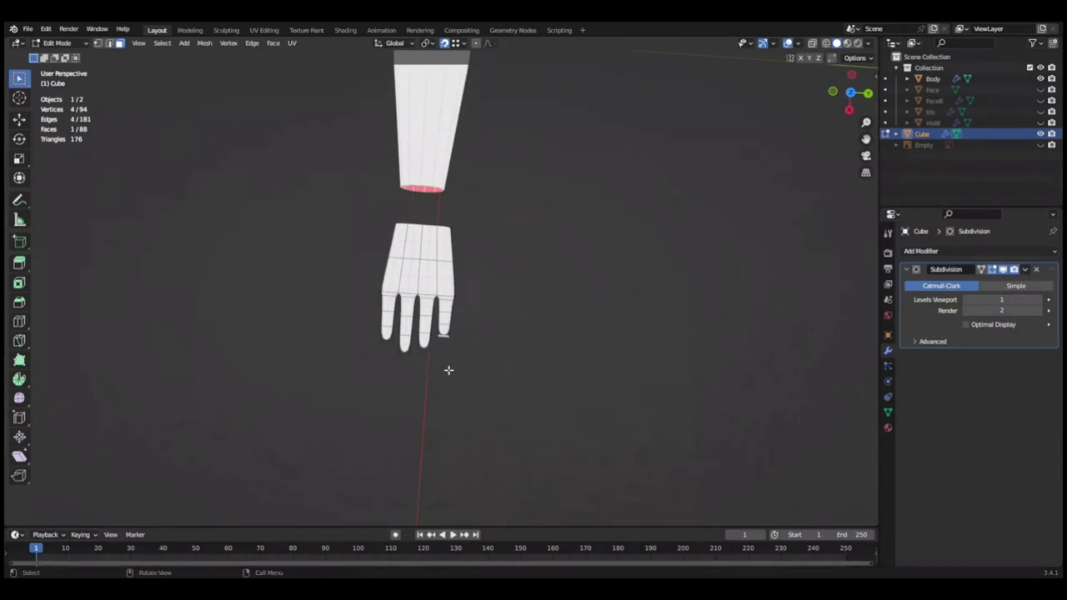
Flatten the hand's wrist face along Z and extrude it.
key("KP_7")
key("alt+a")
scroll(584, 360, "up", 3)
key("ctrl+z")
mouse_move(617, 360)
middle_mouse_down()
mouse_move(534, 317)
mouse_move(474, 371)
mouse_move(579, 374)
mouse_move(536, 419)
middle_mouse_up()
key("s")
key("z")
left_click(512, 341)
key("e")
left_click(608, 446)
Inset the wrist face, redoing it with a slightly thicker inset.
mouse_move(608, 445)
middle_mouse_down()
mouse_move(500, 392)
mouse_move(420, 419)
mouse_move(500, 383)
mouse_move(609, 400)
mouse_move(458, 339)
middle_mouse_up()
key("i")
left_click(599, 393)
key("ctrl+z")
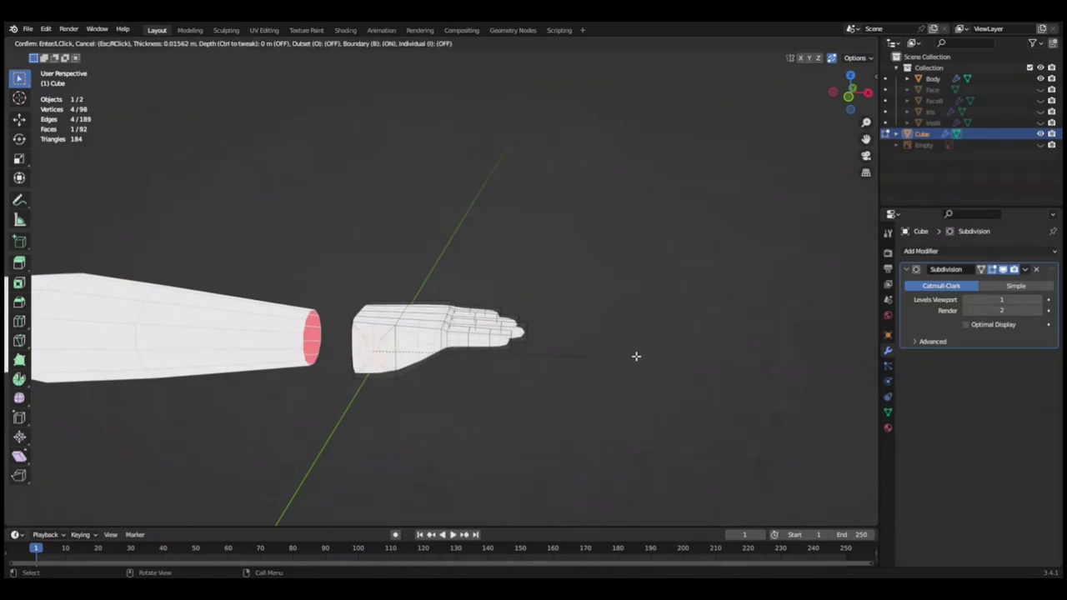
left_click(636, 356)
left_click_drag(153, 452, 158, 452)
mouse_move(466, 392)
middle_mouse_down()
mouse_move(575, 394)
mouse_move(522, 404)
middle_mouse_up()
Extrude a side face of the palm to start the thumb.
left_click(538, 370)
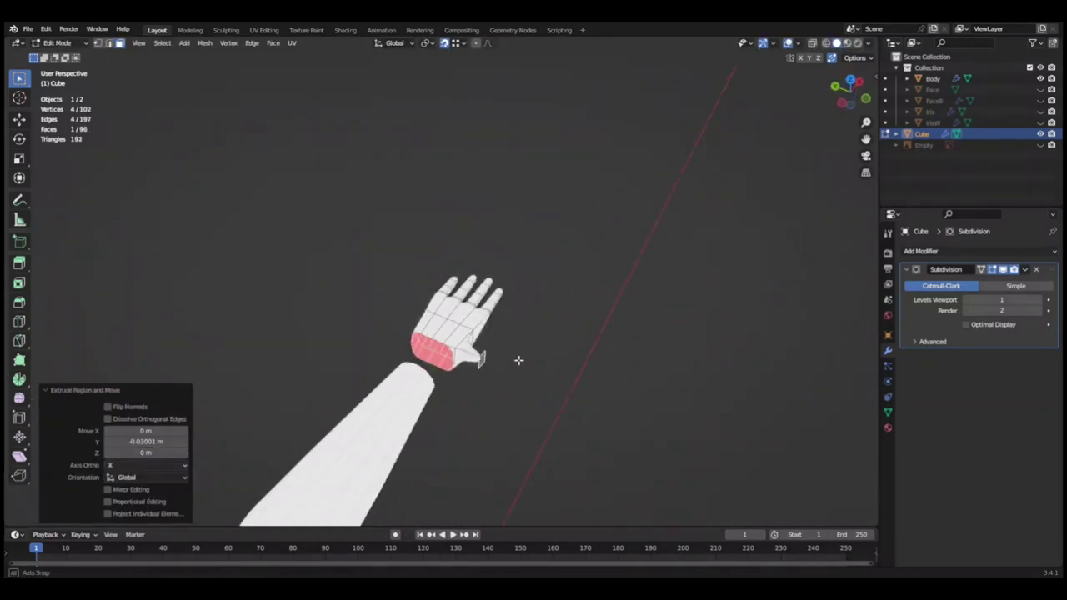
middle_click_drag(518, 360, 464, 444)
left_click(507, 412)
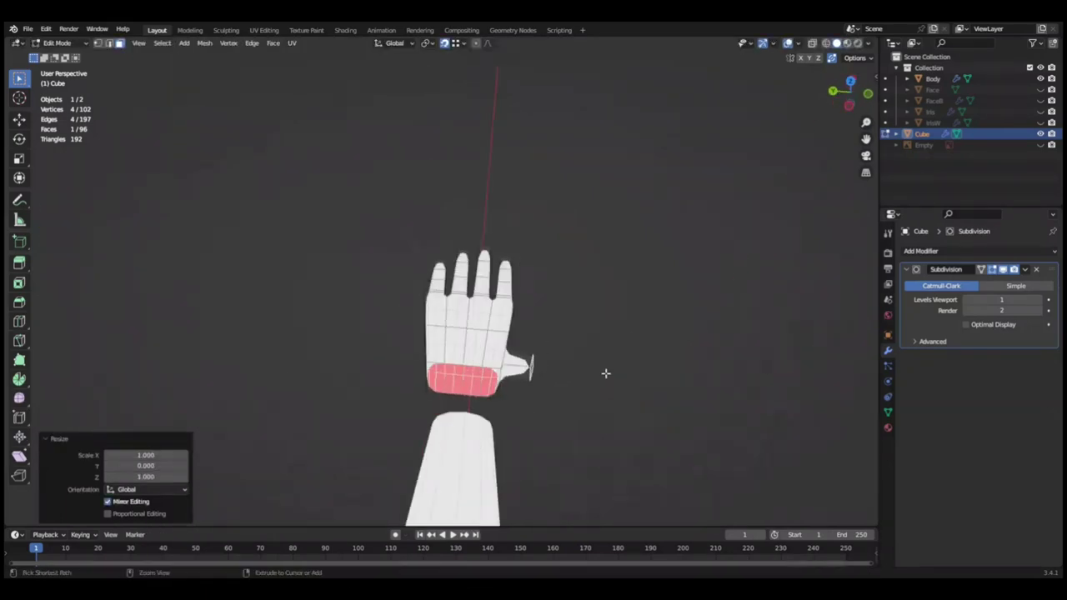
key("ctrl+s")
left_click(602, 334)
middle_click_drag(593, 314, 622, 400)
Move the thumb face -0.015 along Y.
key("g")
key("y")
left_click(622, 392)
left_click(150, 442)
key("Return")
mouse_move(500, 350)
middle_mouse_down()
mouse_move(641, 327)
mouse_move(642, 405)
mouse_move(154, 119)
middle_mouse_up()
Grow the thumb selection one ring and move it along X.
key("ctrl+KP_Add")
key("g")
key("x")
left_click(645, 326)
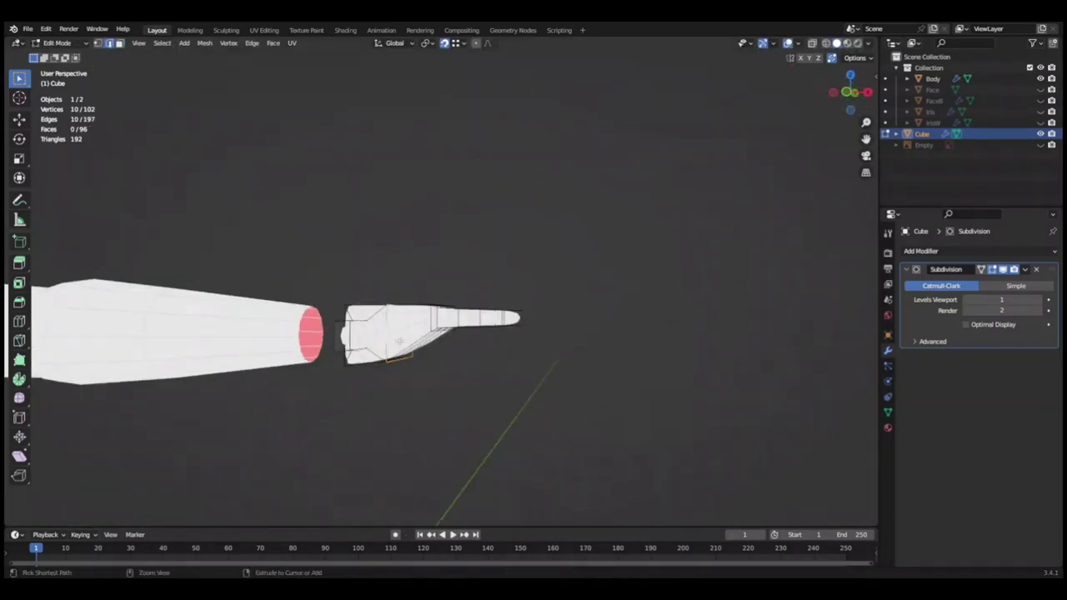
middle_click_drag(363, 358, 555, 436)
key("g")
left_click(512, 231)
mouse_move(512, 231)
middle_mouse_down()
mouse_move(495, 255)
mouse_move(600, 338)
mouse_move(641, 326)
mouse_move(522, 361)
mouse_move(636, 308)
mouse_move(576, 436)
mouse_move(639, 380)
middle_mouse_up()
key("3")
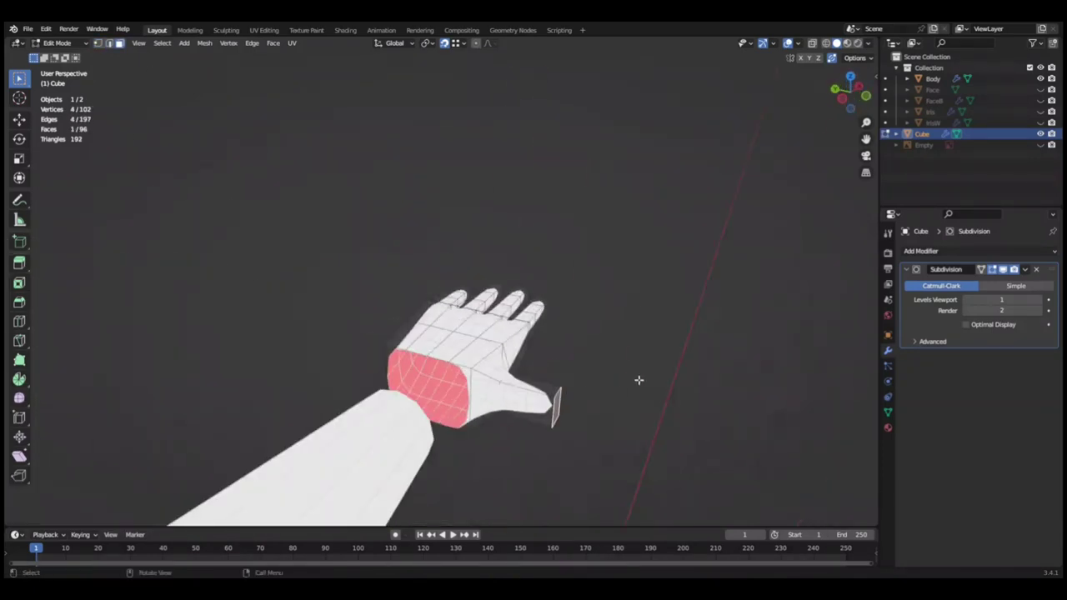
Scale the thumb face to 0.9 and add a resized loop cut across the thumb.
type(".9")
key("Return")
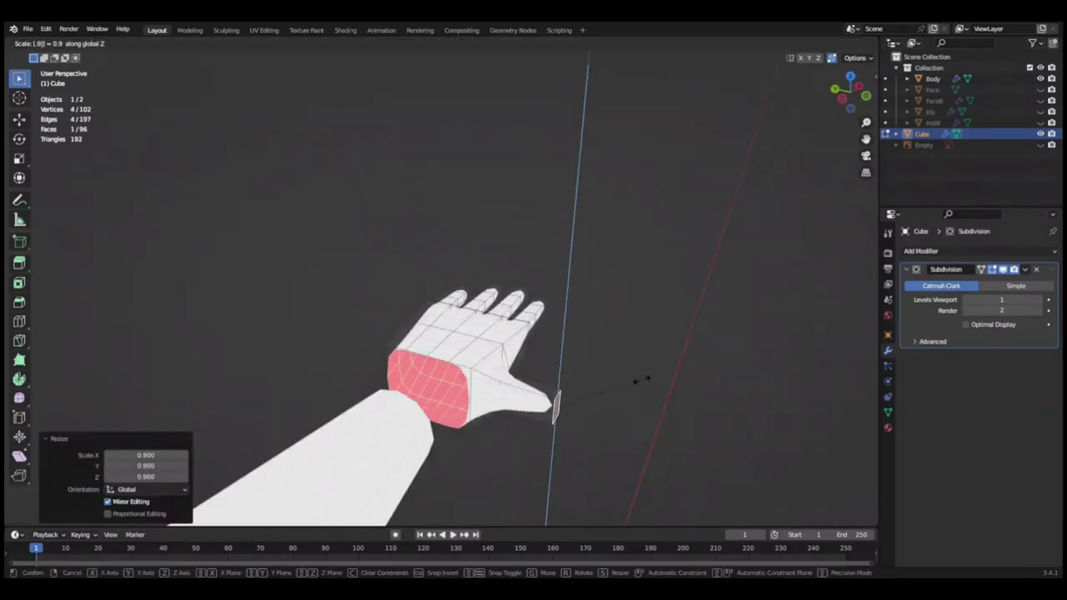
mouse_move(642, 380)
middle_mouse_down()
mouse_move(583, 359)
mouse_move(686, 325)
mouse_move(616, 343)
mouse_move(576, 283)
mouse_move(634, 354)
mouse_move(770, 356)
mouse_move(614, 432)
mouse_move(582, 397)
mouse_move(591, 399)
mouse_move(526, 388)
middle_mouse_up()
key("ctrl+r")
left_click(575, 354)
key("s")
key("Return")
key("ctrl+s")
Grow the thumb face selection and shift it along X.
key("ctrl+KP_Add")
key("g")
key("x")
key("ctrl+KP_Subtract")
key("ctrl+KP_Subtract")
Narrow the thumb to 0.888 along X, grow the selection and shift it along X.
type("sx.88")
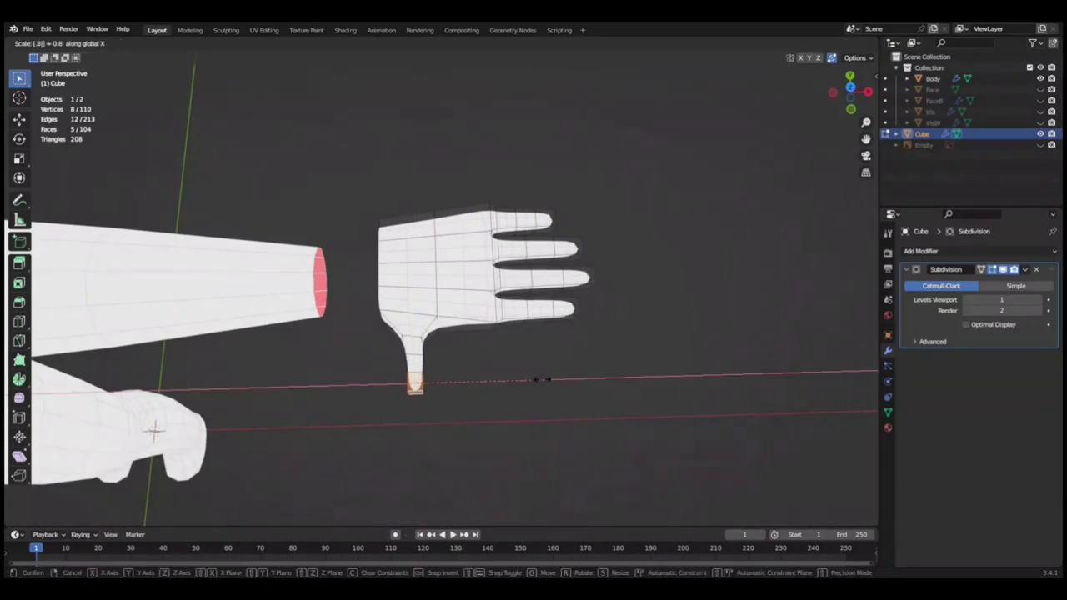
type("8")
key("Return")
key("ctrl+KP_Add")
mouse_move(542, 374)
middle_mouse_down()
mouse_move(572, 409)
mouse_move(579, 376)
mouse_move(555, 379)
mouse_move(629, 336)
mouse_move(672, 353)
mouse_move(526, 389)
middle_mouse_up()
key("g")
key("x")
left_click(578, 376)
Rotate the thumb about 10° around Z so it angles away from the palm.
key("r")
key("z")
left_click(592, 365)
left_click(589, 351)
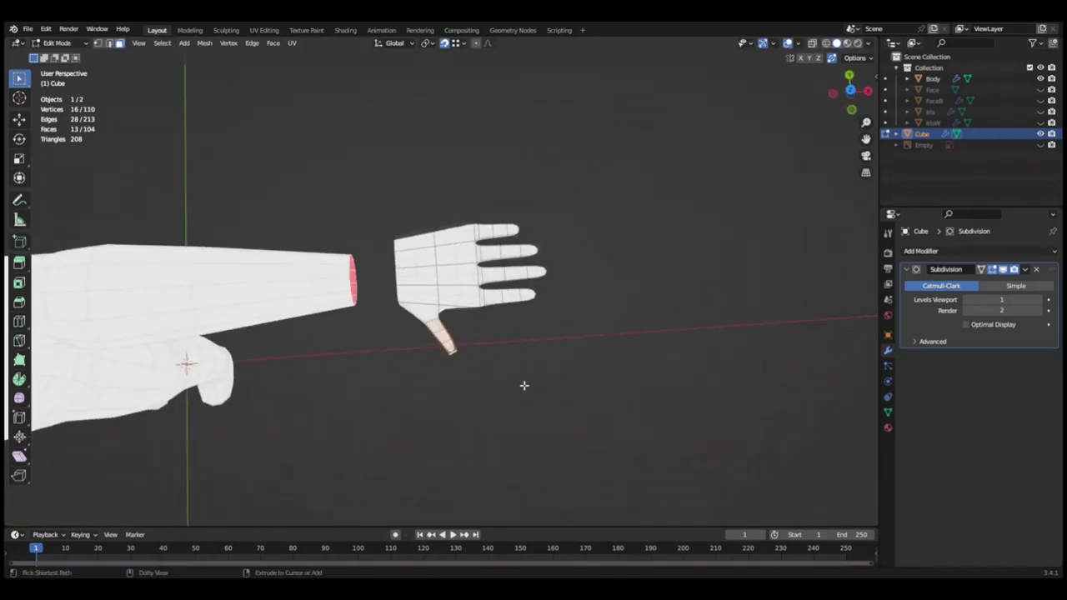
key("KP_7")
mouse_move(518, 336)
middle_mouse_down()
mouse_move(553, 312)
mouse_move(593, 374)
middle_mouse_up()
Widen the thumb along X, scaling its base faces by 1.25.
key("s")
key("x")
left_click(474, 318)
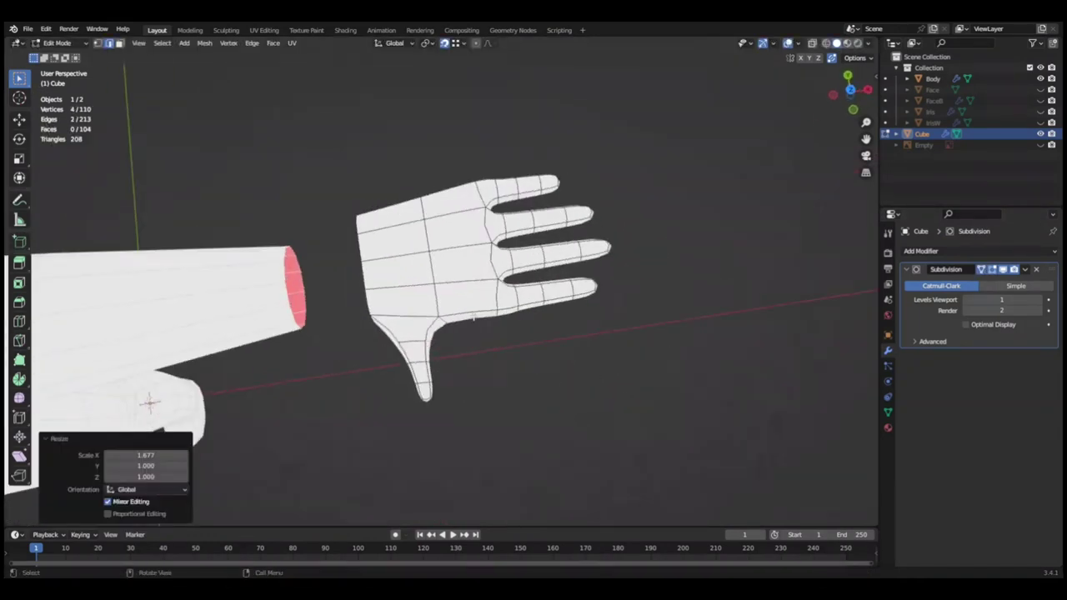
left_click(556, 365)
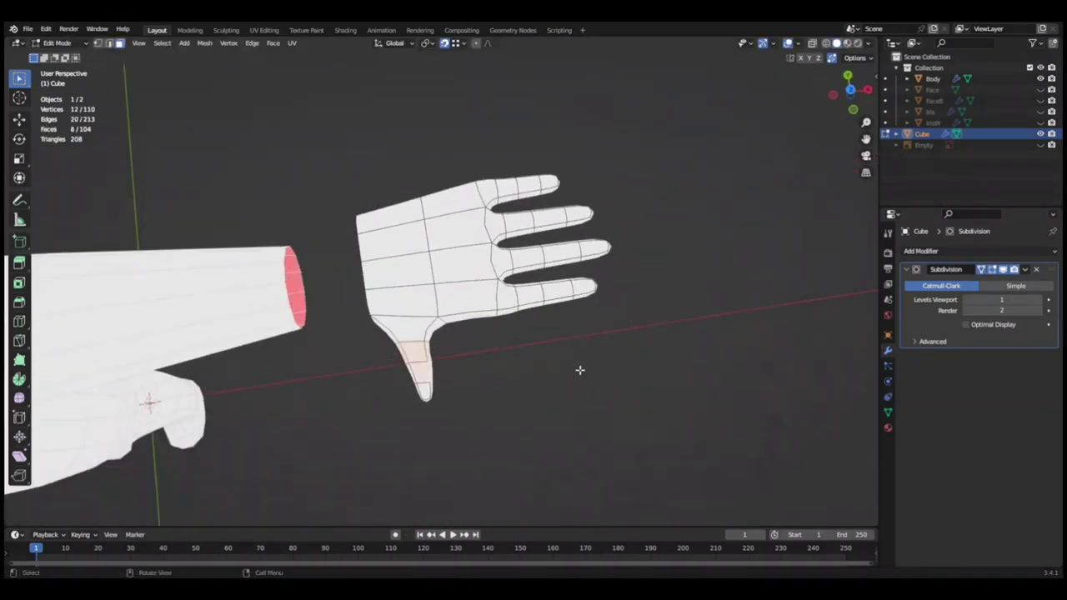
left_click(579, 369)
key("KP_7")
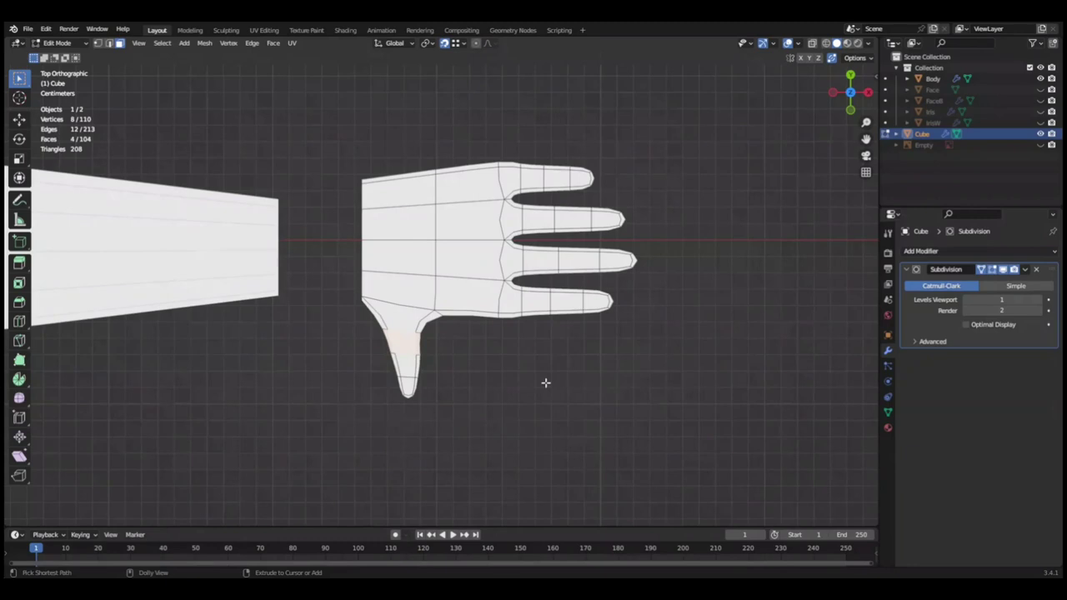
type("sx1.25")
key("Return")
Extrude a further thumb section, resize it along X and shift it along X.
mouse_move(532, 371)
middle_mouse_down()
mouse_move(486, 429)
mouse_move(504, 375)
mouse_move(469, 345)
middle_mouse_up()
key("e")
key("KP_7")
key("s")
key("x")
key("Return")
key("g")
key("x")
left_click(560, 355)
Nudge the thumb about 0.0215 m along X, checking it from the top view.
mouse_move(559, 356)
middle_mouse_down()
mouse_move(651, 361)
mouse_move(659, 338)
mouse_move(578, 241)
middle_mouse_up()
key("KP_7")
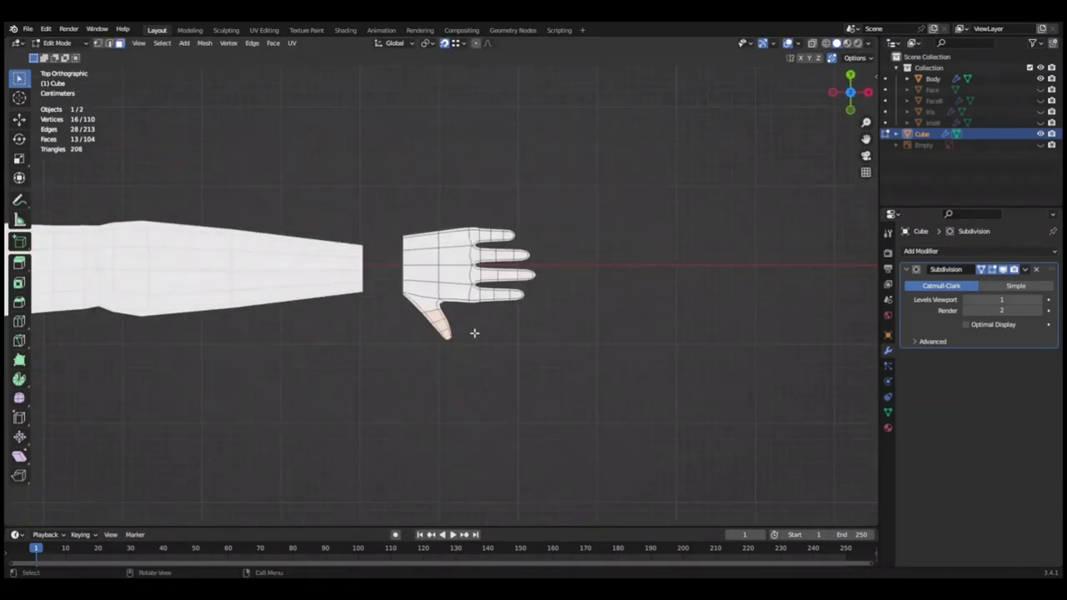
scroll(473, 333, "down", 5)
scroll(465, 333, "down", 3)
scroll(534, 337, "up", 2)
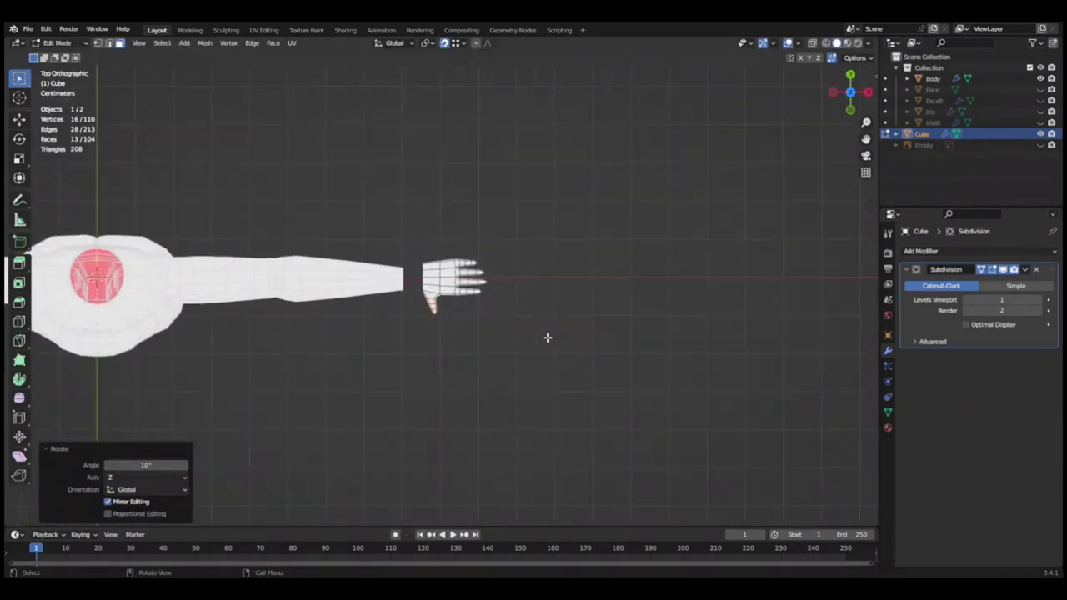
scroll(583, 317, "up", 2)
left_click(623, 297)
mouse_move(624, 296)
middle_mouse_down()
mouse_move(474, 319)
mouse_move(562, 298)
middle_mouse_up()
Save, then box-select the fingertip vertices and move them along Z.
key("ctrl+s")
key("KP_7")
left_click_drag(460, 286, 608, 358)
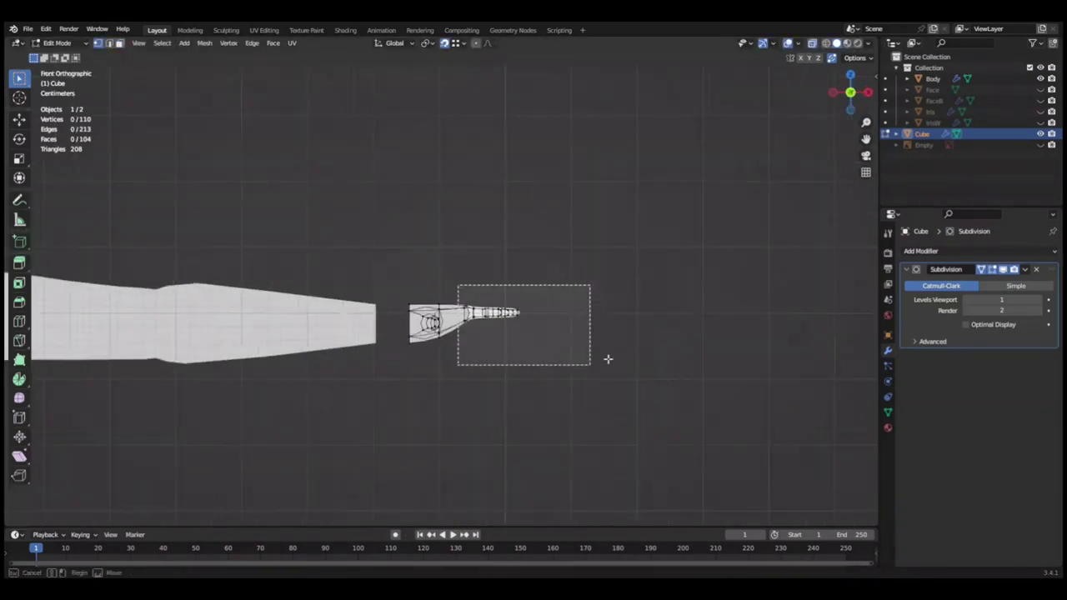
key("KP_1")
key("g")
key("z")
left_click(584, 317)
Lower the finger vertices along Z from the right side view.
key("KP_3")
key("g")
key("z")
left_click(579, 293)
middle_click_drag(578, 293, 524, 343)
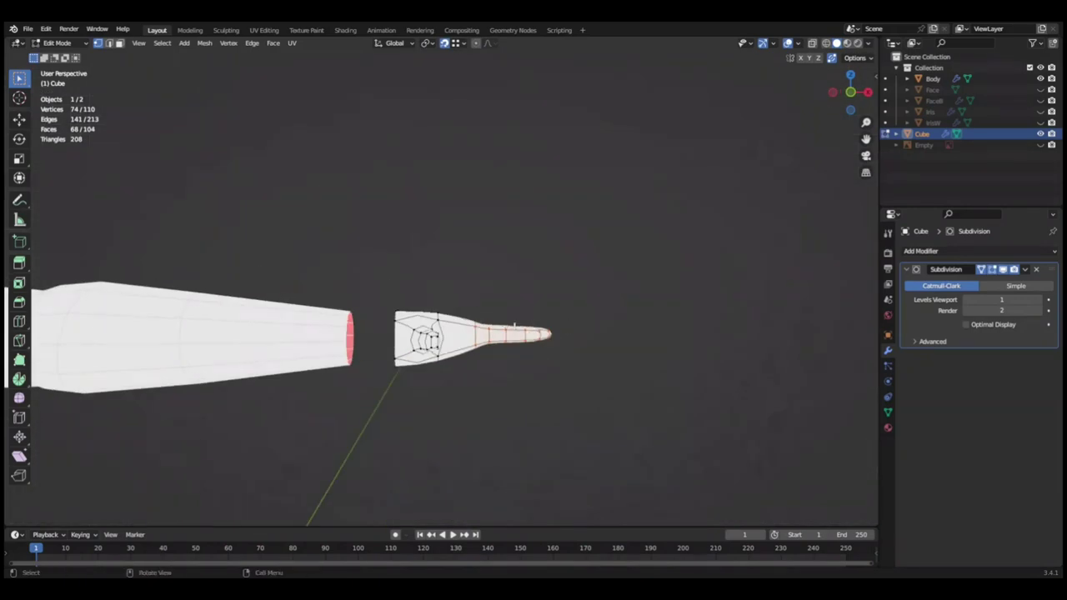
key("KP_3")
Lower another set of fingertip vertices slightly along Z, then shift them along X.
left_click_drag(534, 276, 597, 350)
key("g")
key("z")
left_click(598, 334)
mouse_move(598, 333)
middle_mouse_down()
mouse_move(650, 362)
mouse_move(720, 314)
middle_mouse_up()
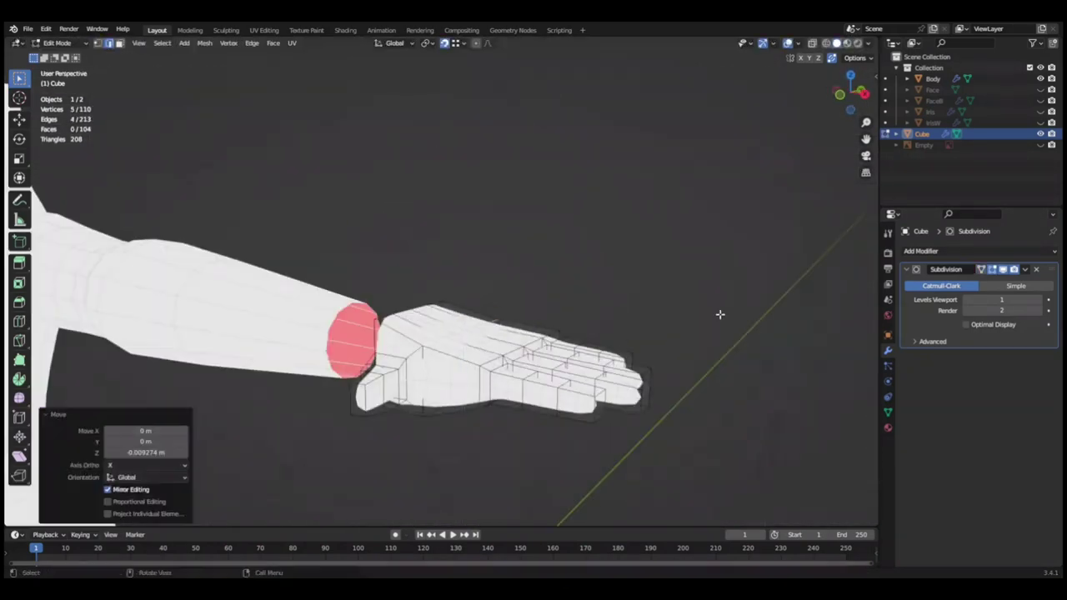
key("KP_1")
key("g")
key("x")
scroll(623, 375, "down", 2)
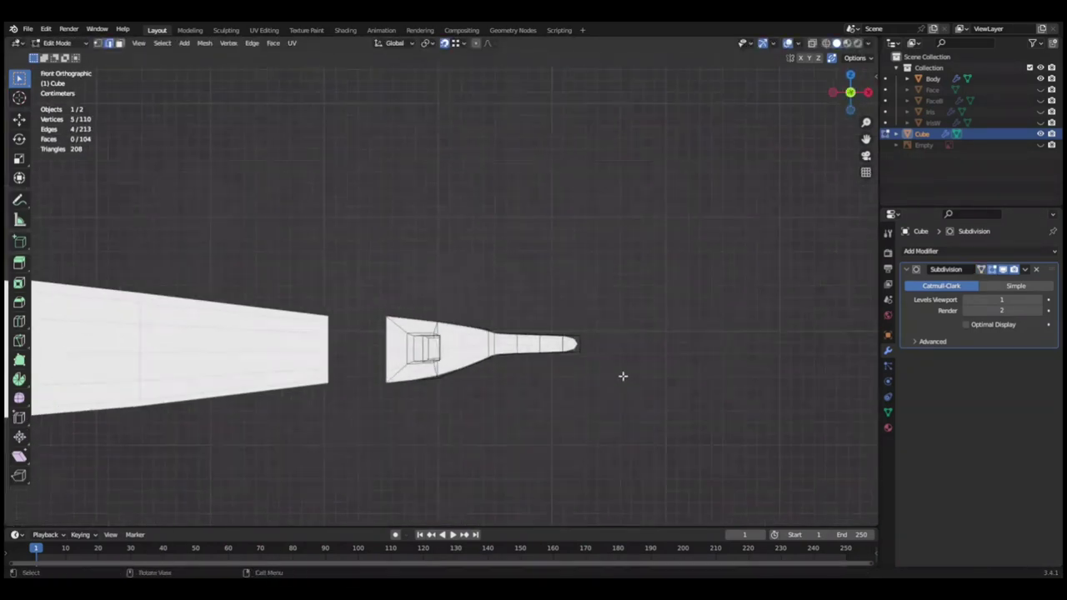
Move a fingertip's vertices vertically along Z and save the file.
middle_click_drag(609, 366, 586, 342)
key("KP_1")
key("g")
key("z")
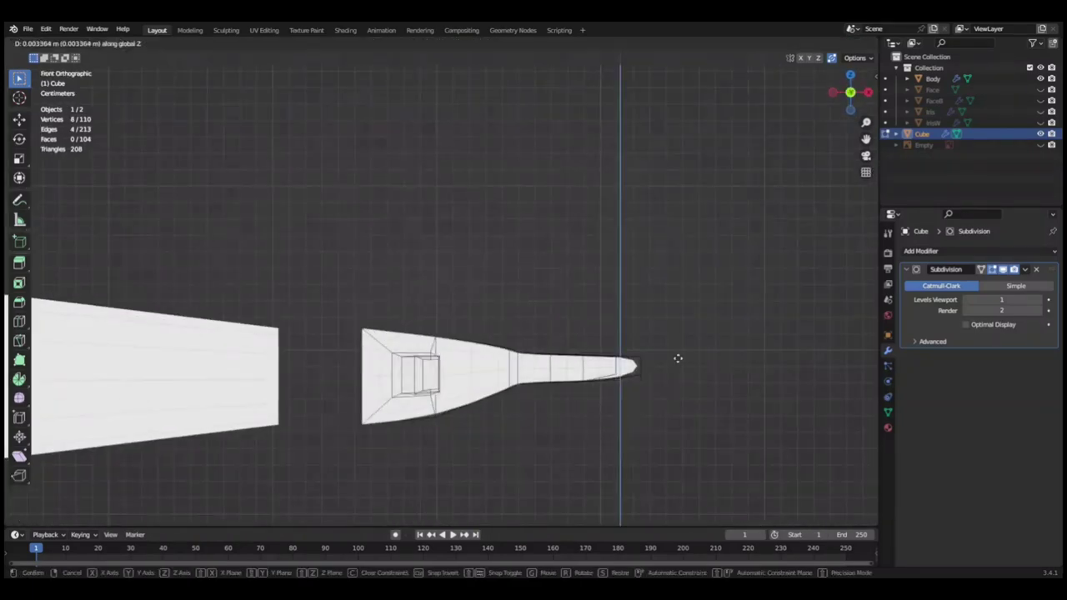
left_click(687, 358)
middle_click_drag(688, 358, 638, 375)
key("KP_1")
key("ctrl+s")
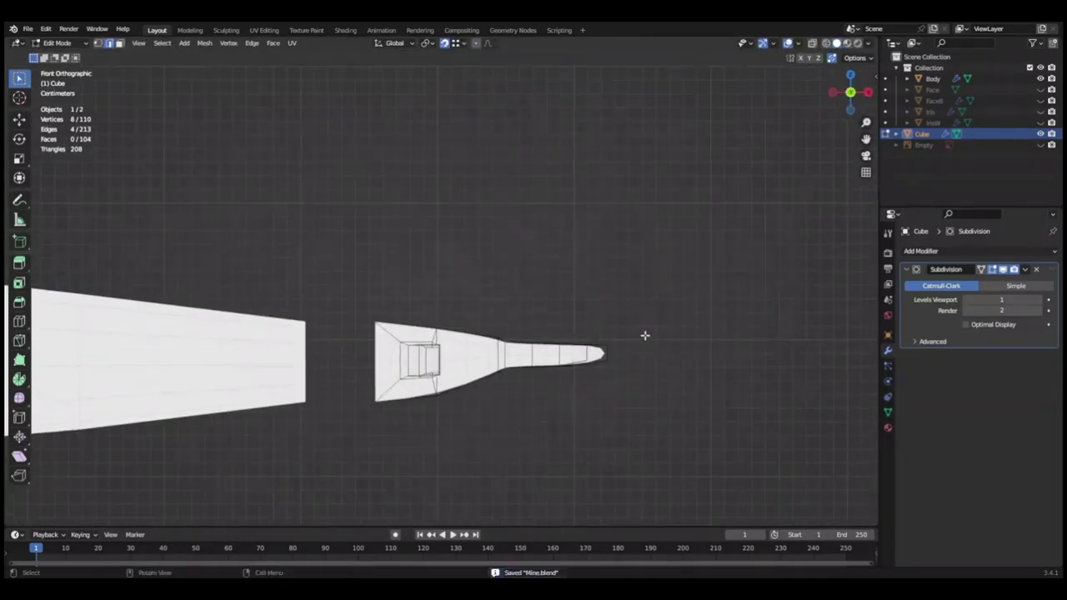
Grow the selection along the finger and move that section down along Z.
middle_click_drag(641, 335, 655, 362)
key("KP_1")
scroll(656, 362, "up", 2)
key("ctrl+KP_Add")
key("g")
key("z")
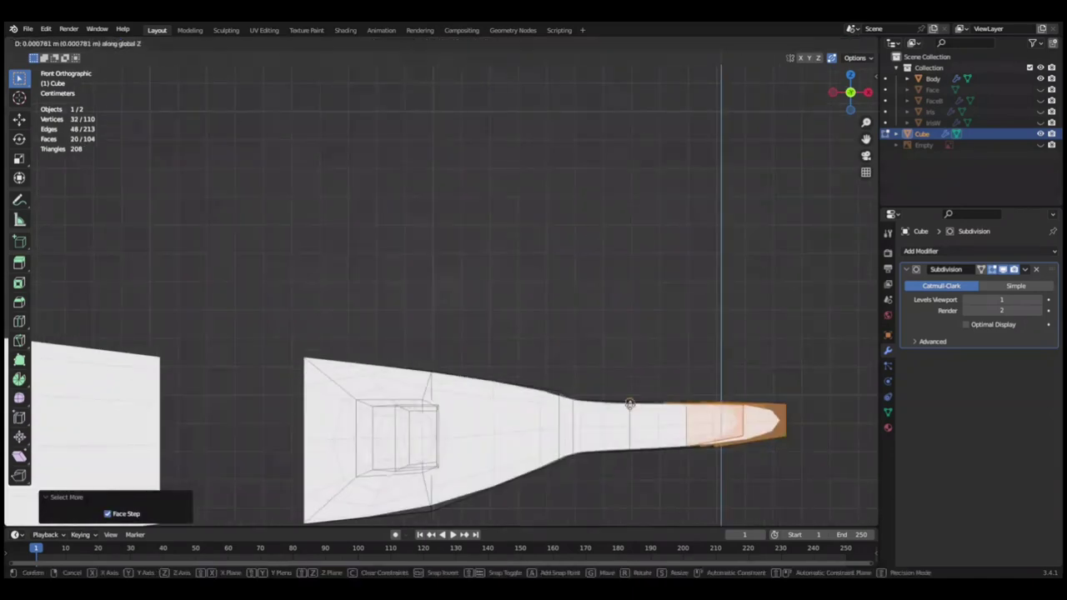
left_click(574, 402)
Extend the finger selection further, leave Edit Mode and save progress.
key("ctrl+KP_Add")
scroll(665, 386, "down", 5)
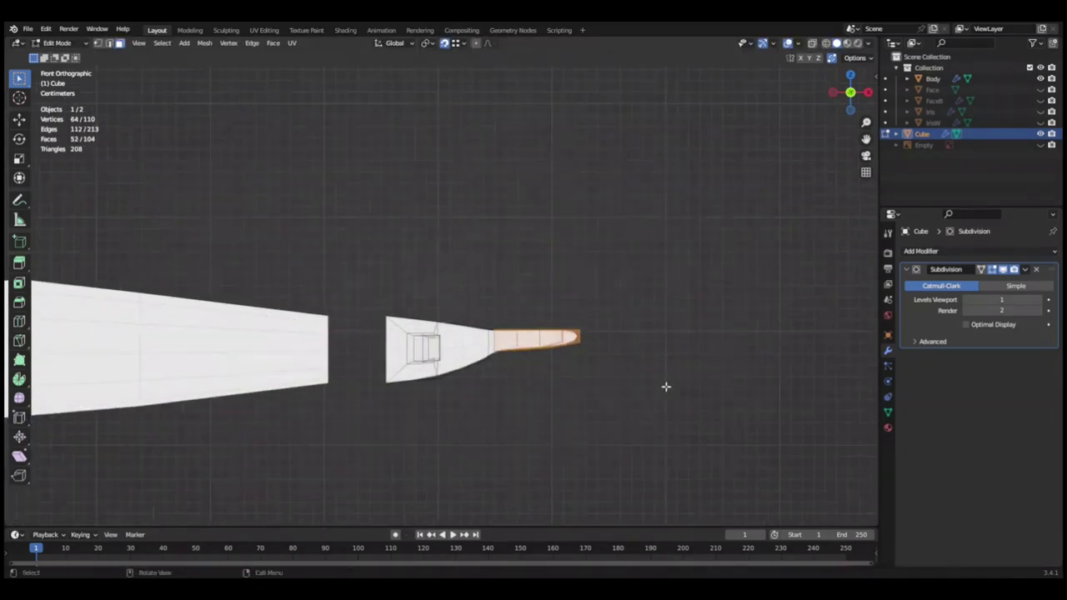
middle_click_drag(648, 357, 521, 292)
key("KP_1")
key("Tab")
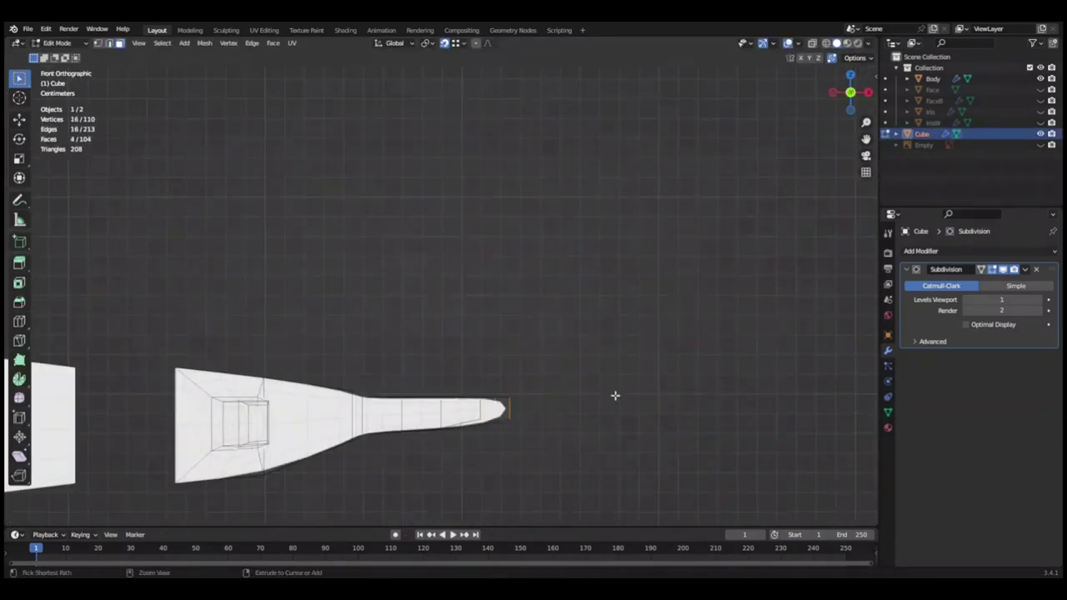
key("ctrl+s")
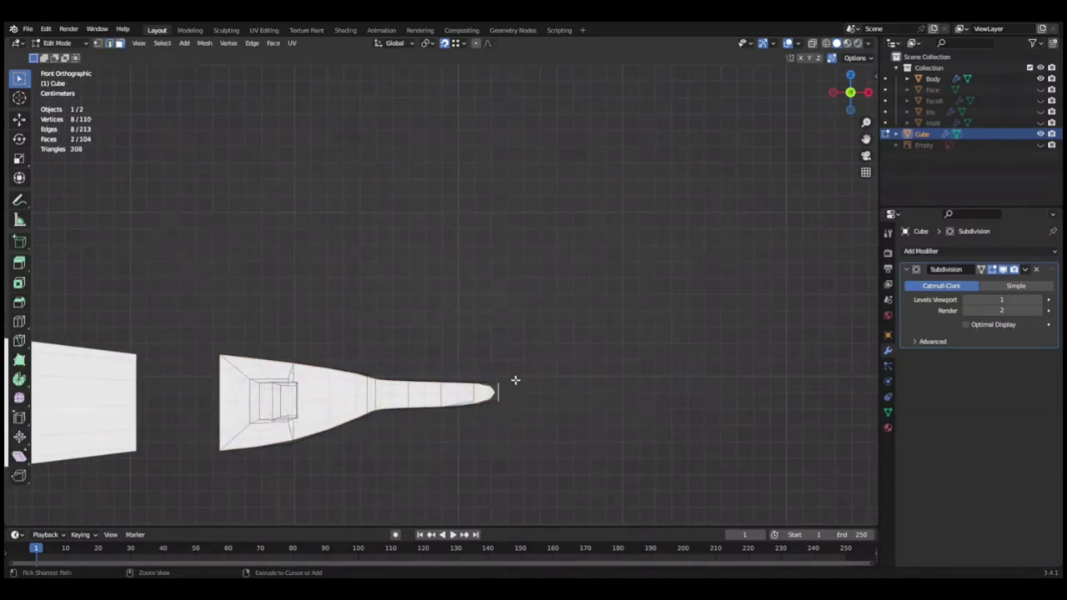
middle_click_drag(515, 380, 509, 364)
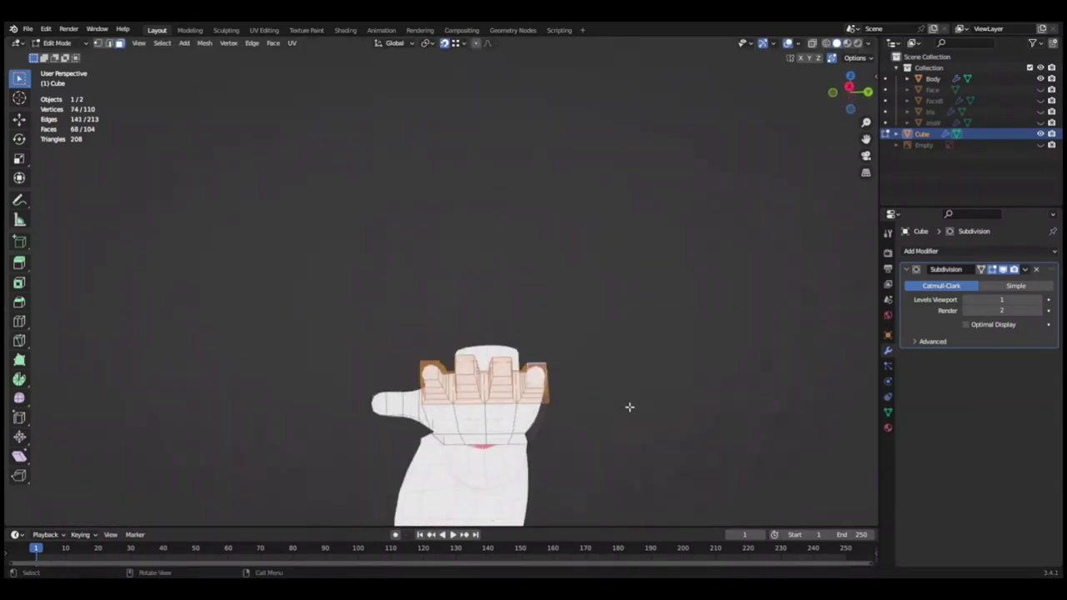
Move the hand toward the forearm's end and rotate it to line up with the arm.
middle_click_drag(630, 407, 539, 352)
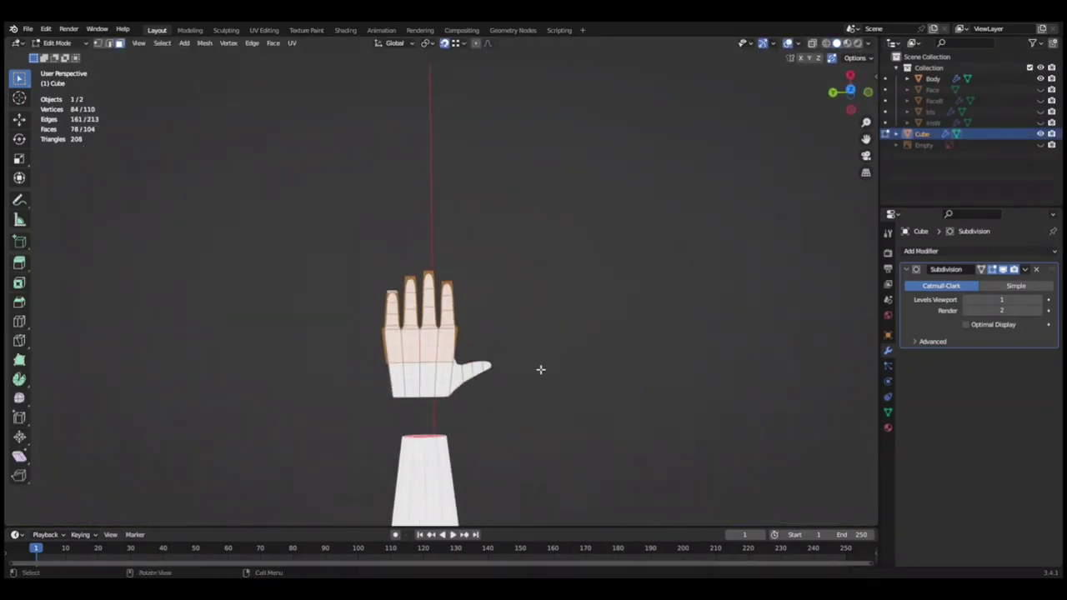
left_click(598, 317)
key("r")
left_click(591, 310)
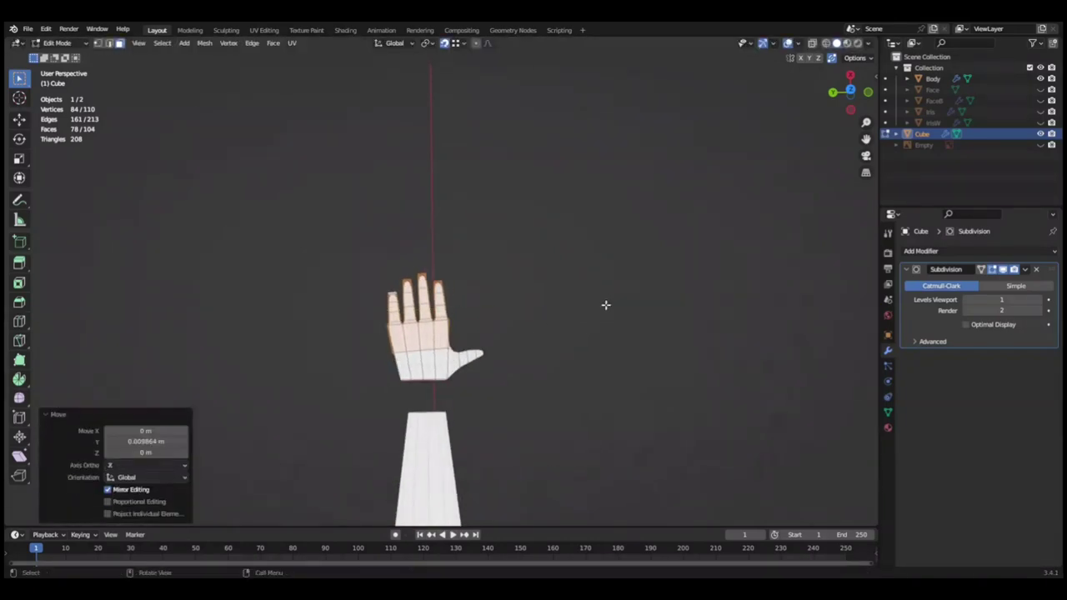
Save, then join the hand Cube into the Body mesh with Ctrl+J and edit it.
middle_click_drag(563, 336, 669, 353)
key("ctrl+s")
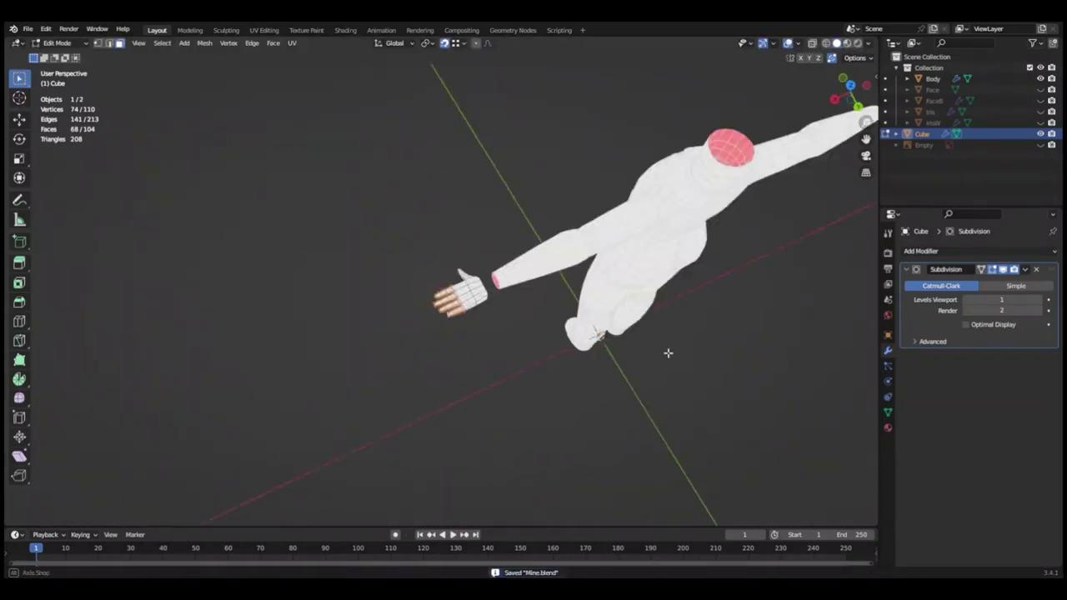
key("Tab")
left_click(533, 267, "shift")
key("ctrl+j")
key("Tab")
middle_click_drag(619, 275, 688, 267)
Shift the selected vertices along X and relax the edge loop with LoopTools.
key("g")
key("x")
left_click(689, 266)
right_click(512, 124)
left_click(643, 195)
mouse_move(643, 195)
middle_mouse_down()
mouse_move(638, 374)
mouse_move(601, 326)
mouse_move(442, 336)
mouse_move(403, 322)
middle_mouse_up()
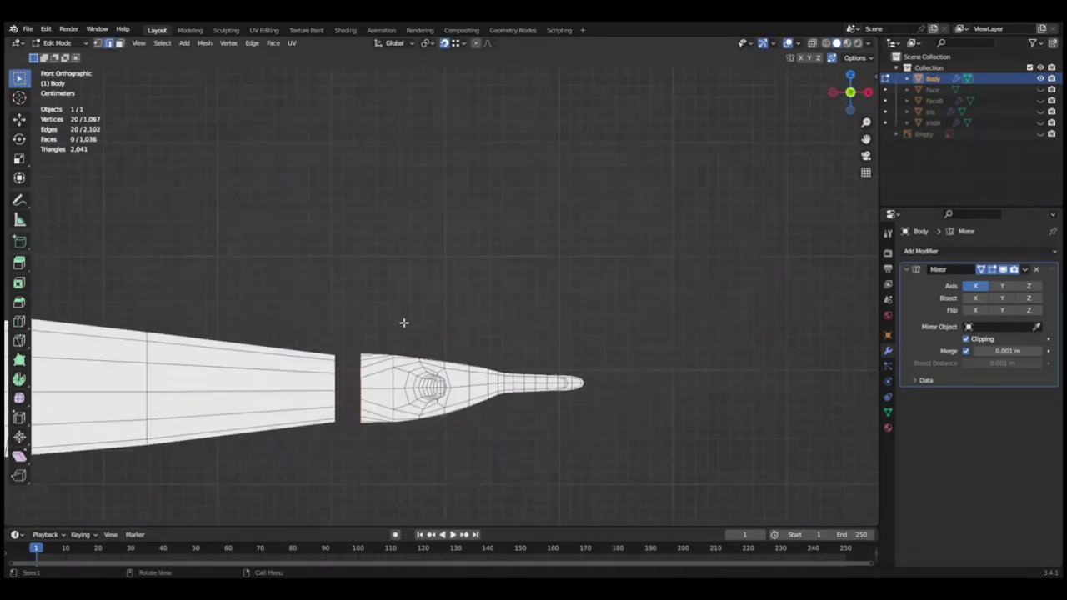
middle_click_drag(496, 281, 633, 226)
Relax the wrist edge loop with LoopTools so it sits evenly at the forearm end.
right_click(598, 187)
mouse_move(597, 186)
middle_mouse_down()
mouse_move(679, 258)
mouse_move(607, 257)
middle_mouse_up()
right_click(607, 149)
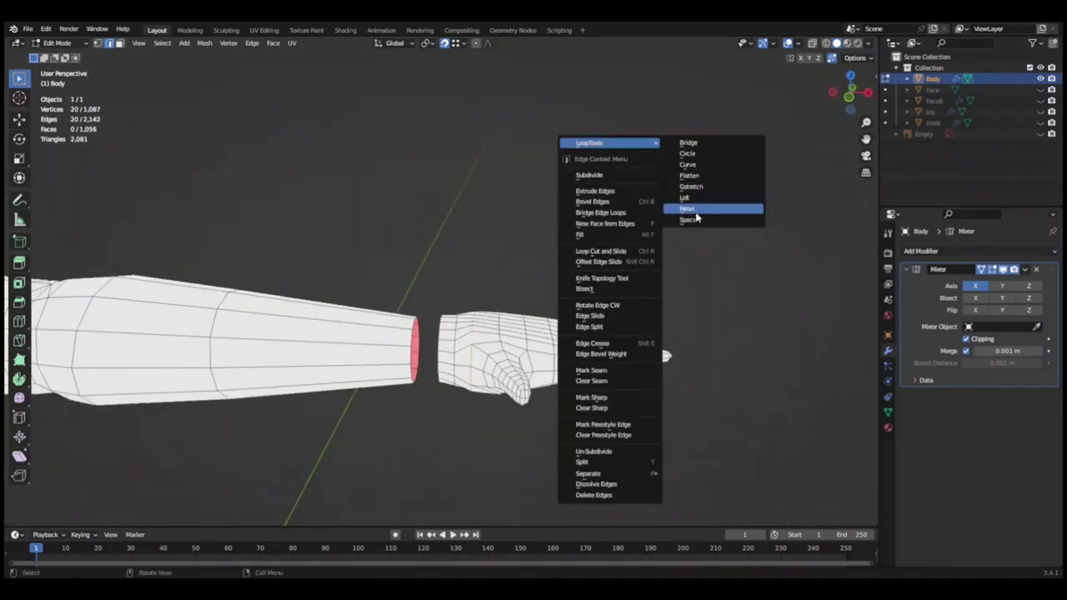
left_click(688, 208)
mouse_move(688, 208)
middle_mouse_down()
mouse_move(686, 465)
mouse_move(584, 375)
middle_mouse_up()
right_click(686, 464)
left_click(686, 464)
middle_click_drag(517, 383, 612, 358)
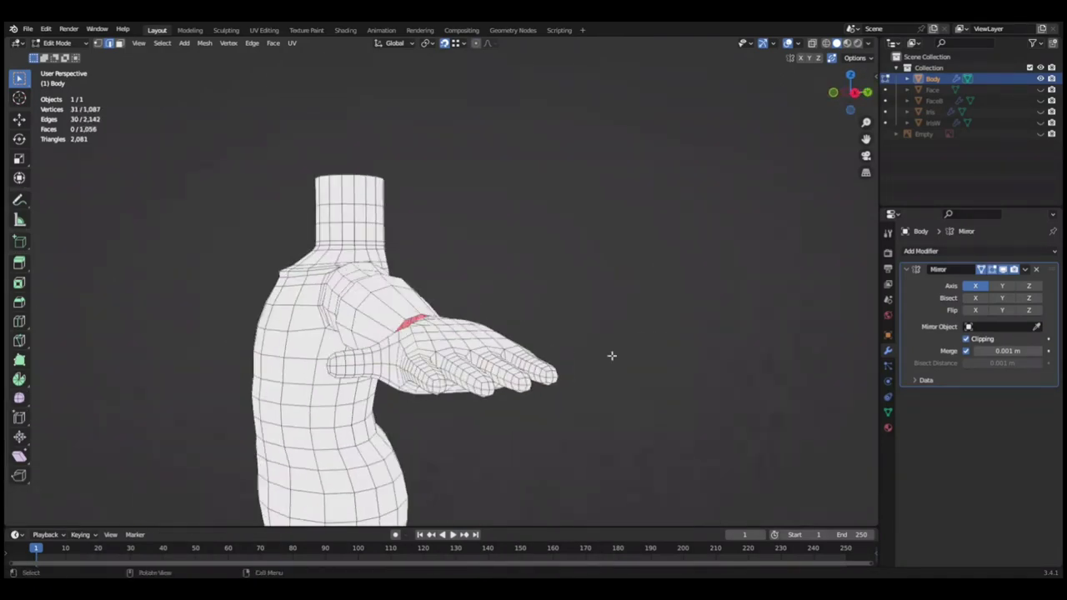
mouse_move(506, 440)
middle_mouse_down()
mouse_move(767, 417)
mouse_move(562, 436)
mouse_move(648, 350)
mouse_move(604, 416)
mouse_move(658, 360)
mouse_move(762, 362)
mouse_move(472, 312)
mouse_move(503, 408)
middle_mouse_up()
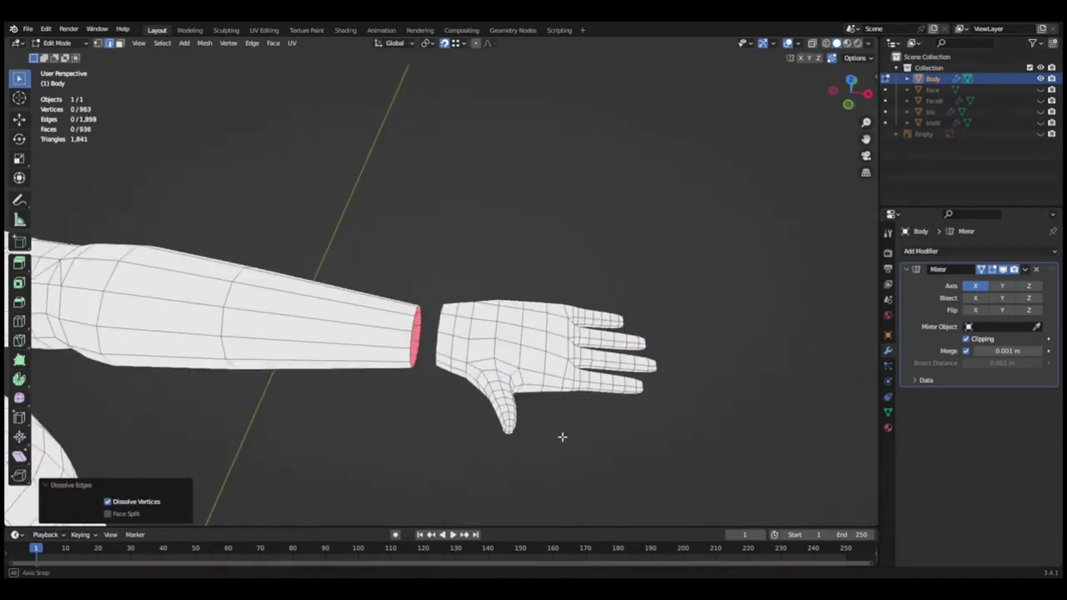
Adjust fingertip vertices along Z and X, then select the pinky fingertip faces.
key("g")
key("z")
left_click(722, 355)
scroll(594, 289, "up", 3)
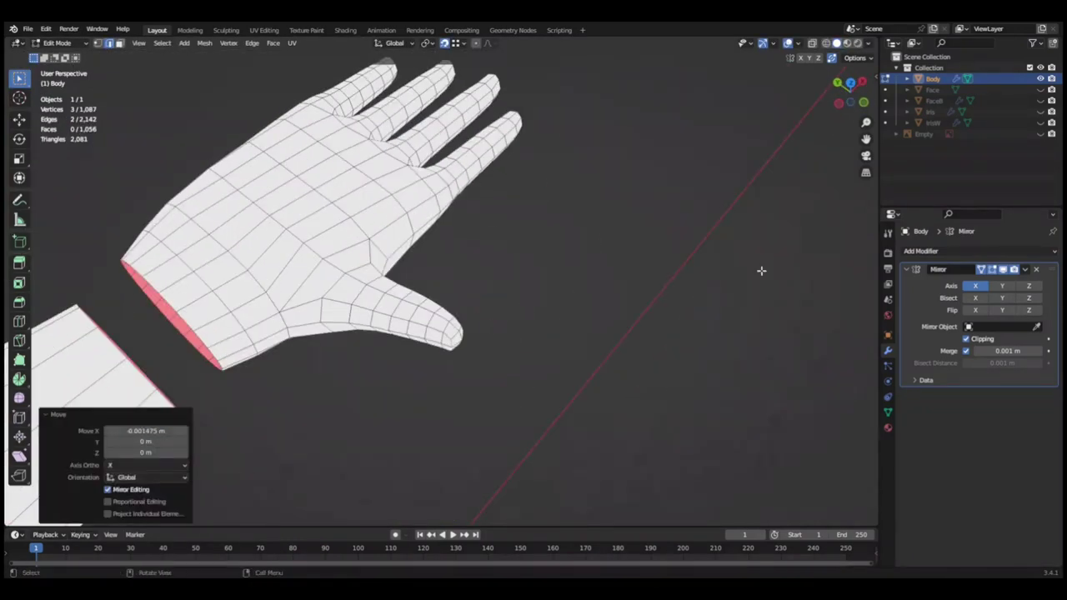
key("g")
key("x")
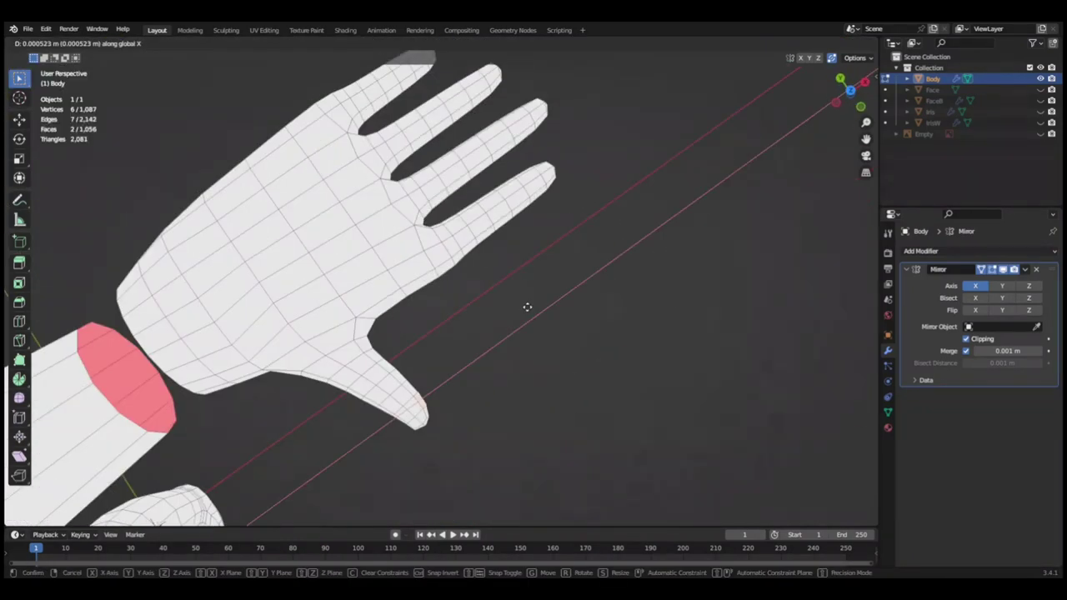
left_click(538, 311)
mouse_move(538, 311)
middle_mouse_down()
mouse_move(586, 301)
mouse_move(545, 197)
middle_mouse_up()
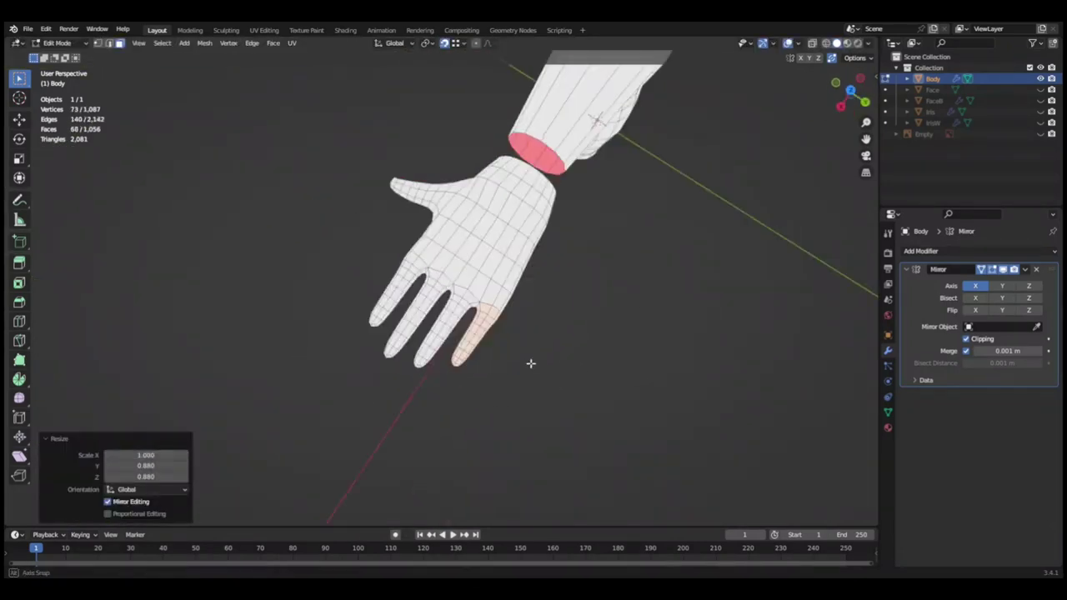
middle_click_drag(479, 176, 613, 115)
Shrink the selected finger to 0.96 with its X scale kept at 1, then save.
key("ctrl+KP_Add")
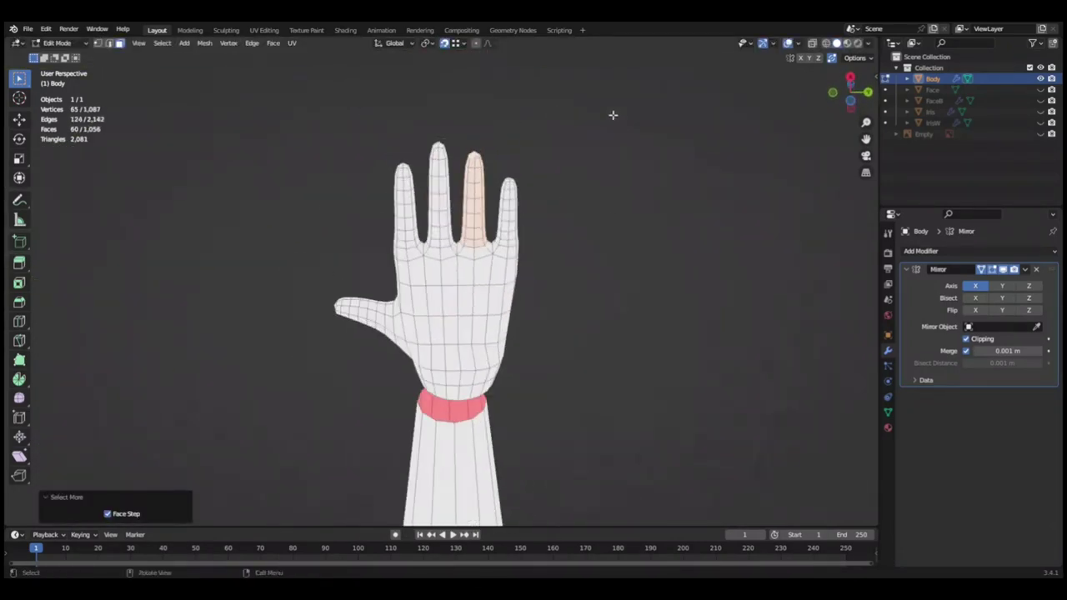
left_click(633, 151)
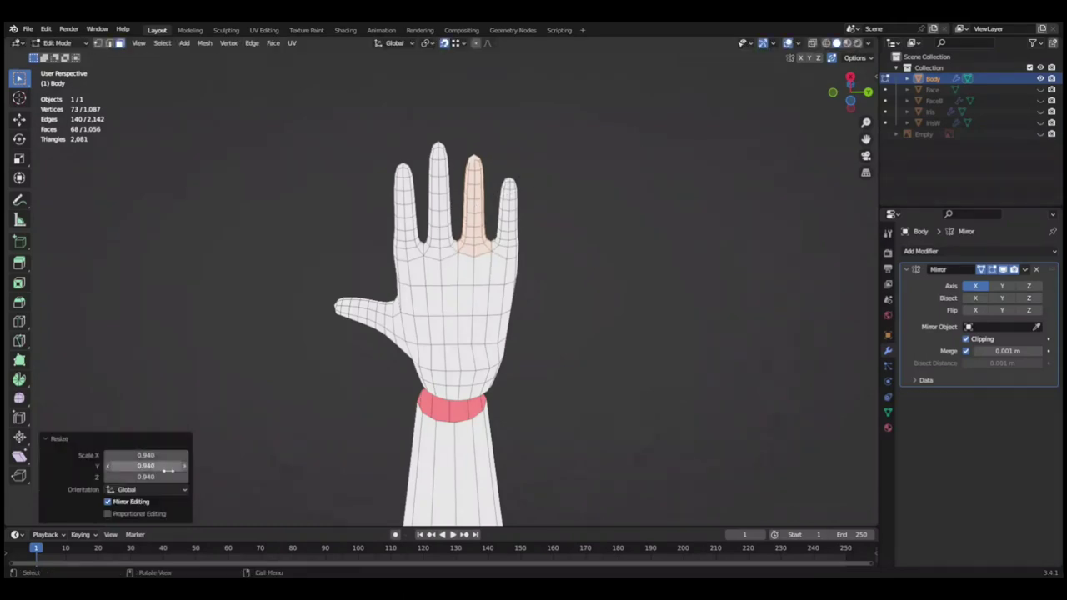
middle_click_drag(634, 151, 421, 259)
key("s")
mouse_move(640, 266)
middle_mouse_down()
mouse_move(635, 202)
mouse_move(258, 377)
middle_mouse_up()
left_click(635, 203)
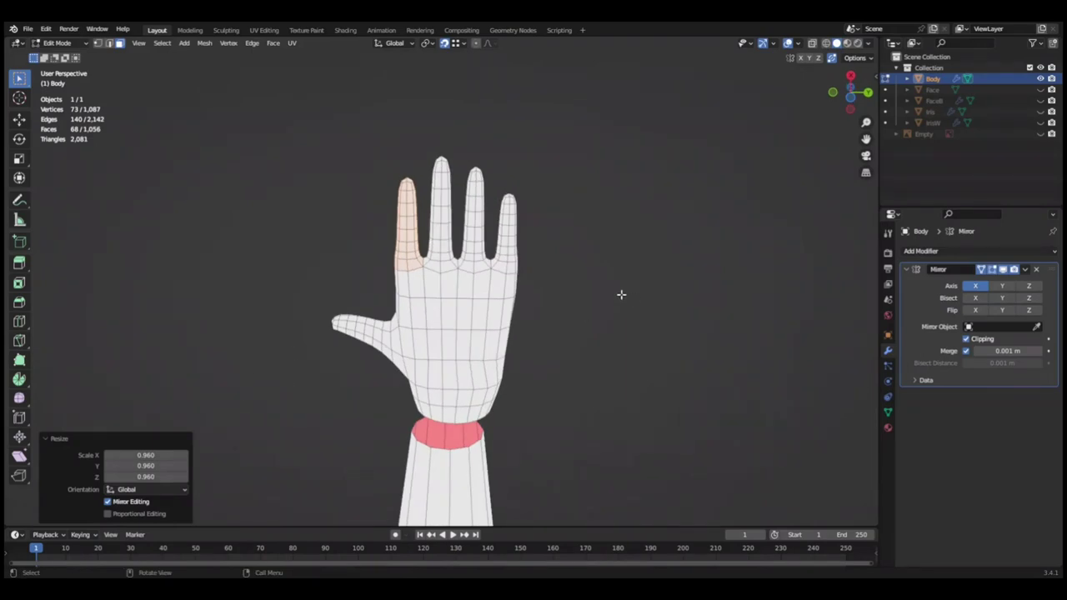
double_click(155, 454)
type("1")
key("alt+a")
key("ctrl+s")
Nudge the new fingertip edge loops into place from the top view, in edge select mode.
mouse_move(542, 257)
middle_mouse_down()
mouse_move(516, 374)
mouse_move(421, 263)
middle_mouse_up()
mouse_move(98, 376)
middle_mouse_down()
mouse_move(515, 376)
mouse_move(282, 182)
middle_mouse_up()
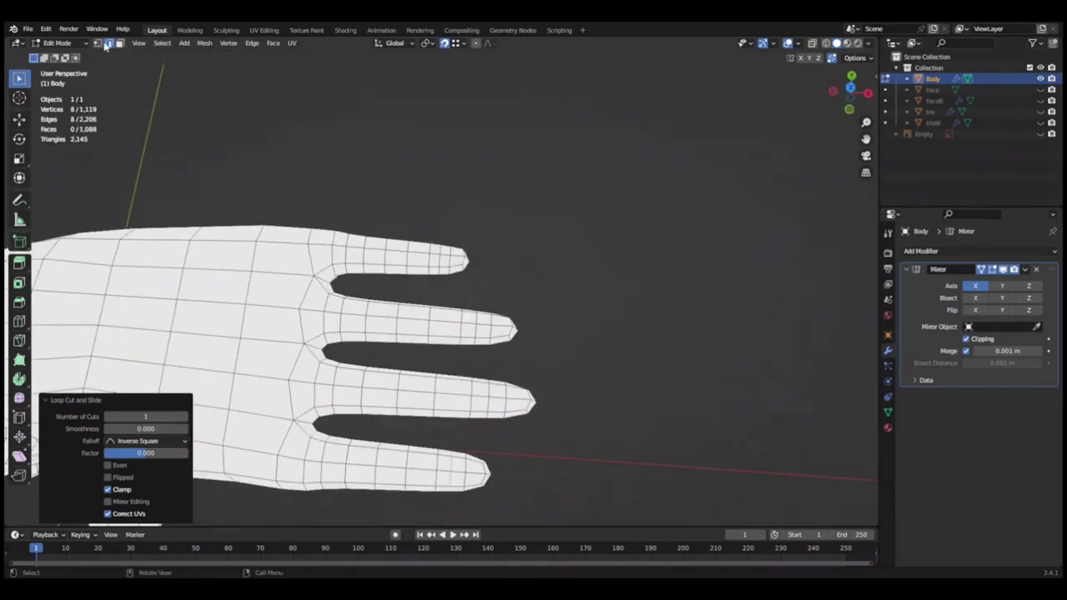
key("KP_7")
key("ctrl+s")
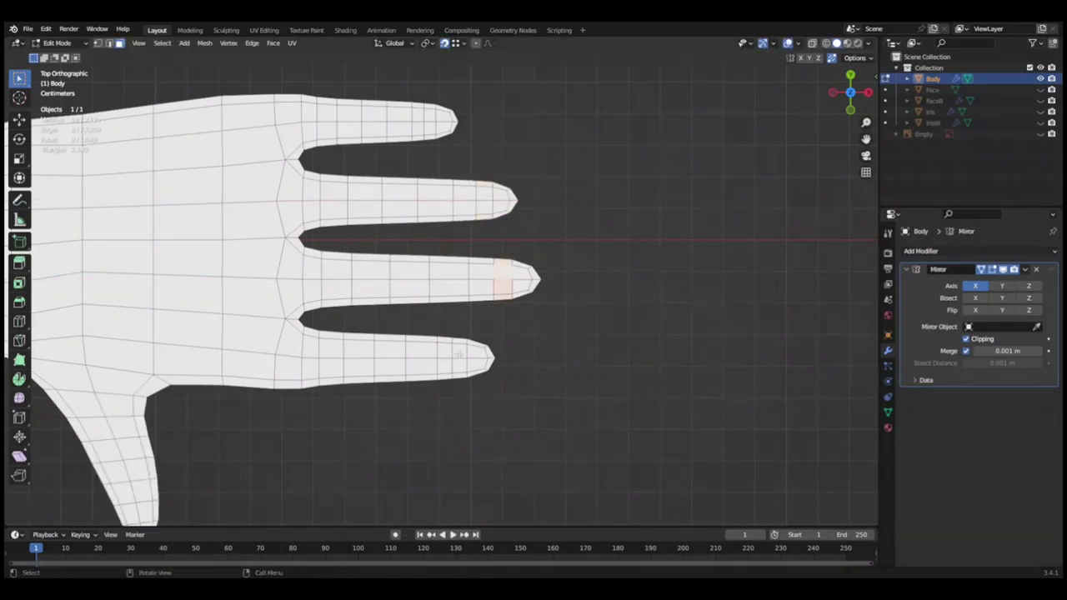
left_click(648, 358)
key("ctrl+s")
key("2")
scroll(491, 202, "down", 3)
middle_click_drag(541, 351, 526, 422)
key("KP_7")
scroll(526, 423, "up", 3)
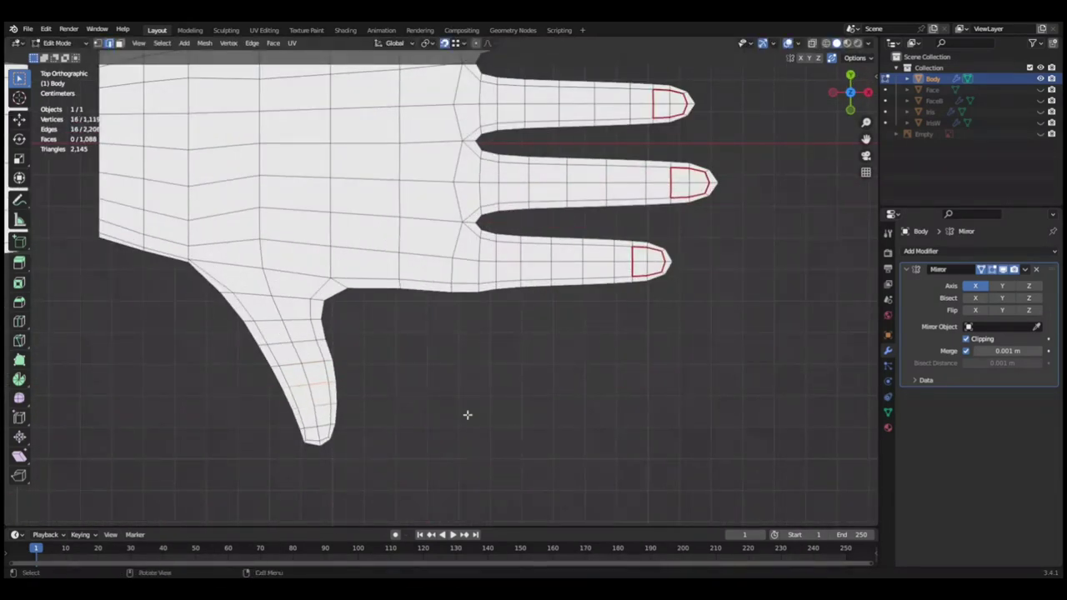
Check the fingers from front and top views, then move the fingertip edges along X.
scroll(467, 414, "down", 3)
mouse_move(555, 397)
middle_mouse_down()
mouse_move(500, 328)
mouse_move(389, 415)
mouse_move(489, 309)
middle_mouse_up()
scroll(500, 328, "up", 3)
key("KP_1")
scroll(547, 298, "up", 2)
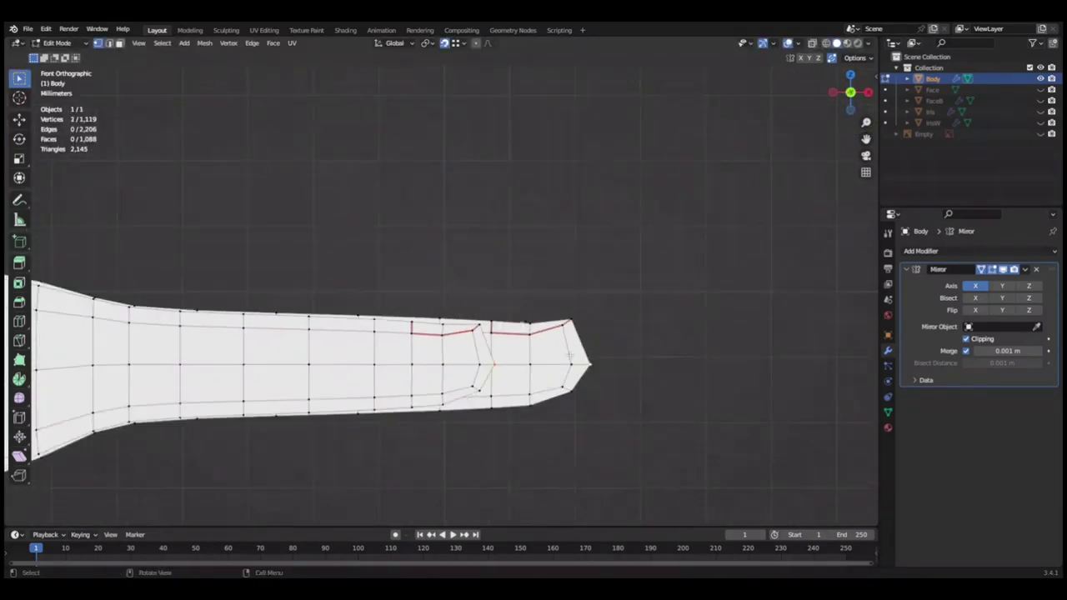
scroll(570, 356, "down", 3)
middle_click_drag(569, 356, 459, 448)
key("KP_7")
scroll(501, 400, "up", 3)
key("g")
key("x")
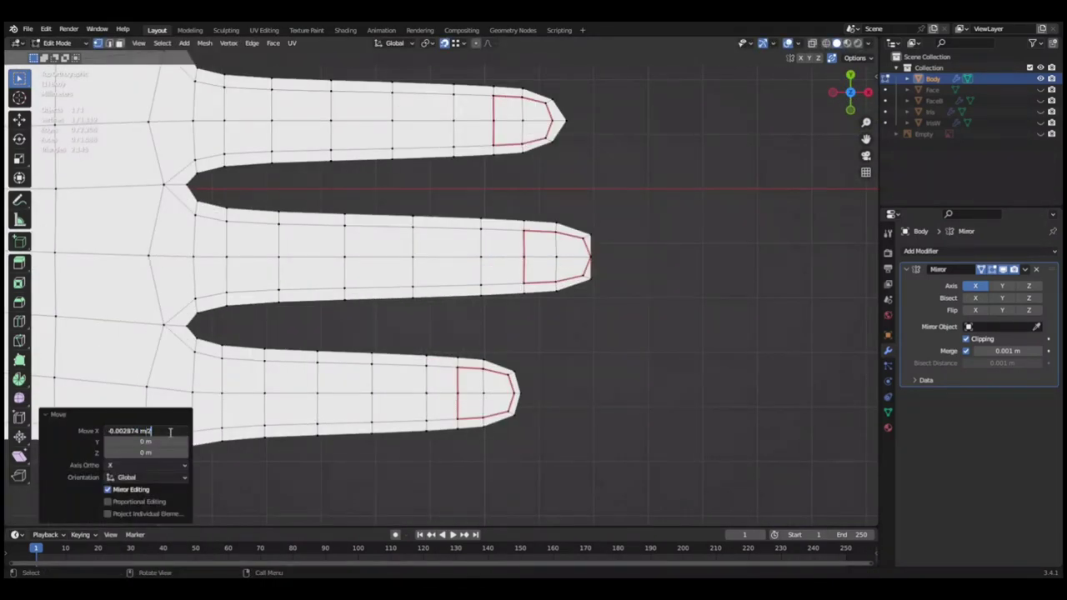
key("Return")
Re-enter the fingertip edge offset as a negative X value, about -0.0029 m.
scroll(679, 397, "down", 3)
scroll(678, 398, "down", 2)
key("ctrl+s")
scroll(509, 382, "up", 4)
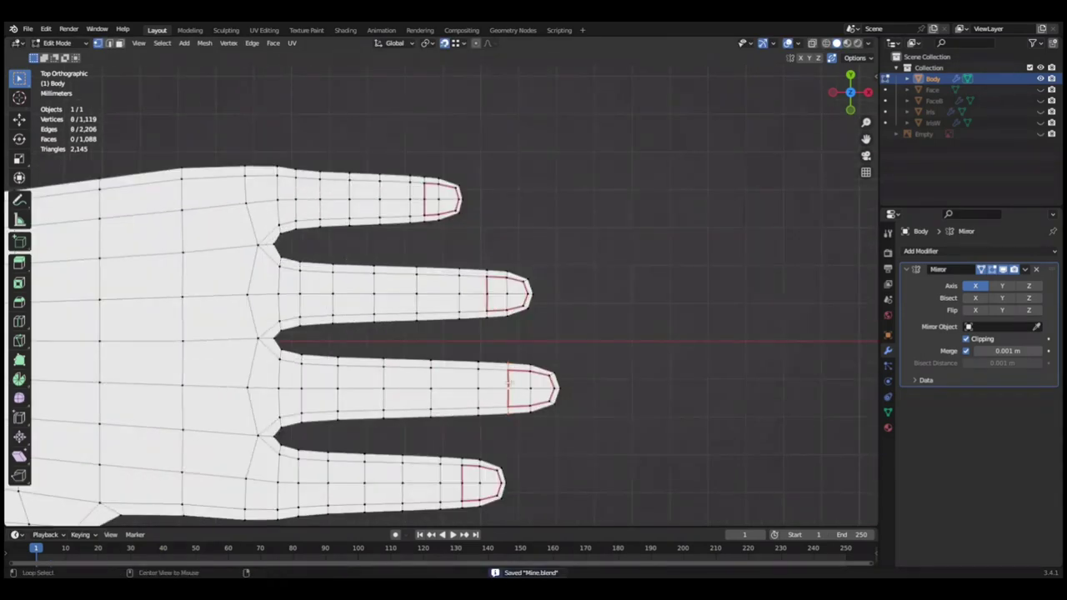
left_click(682, 348)
scroll(666, 366, "down", 1)
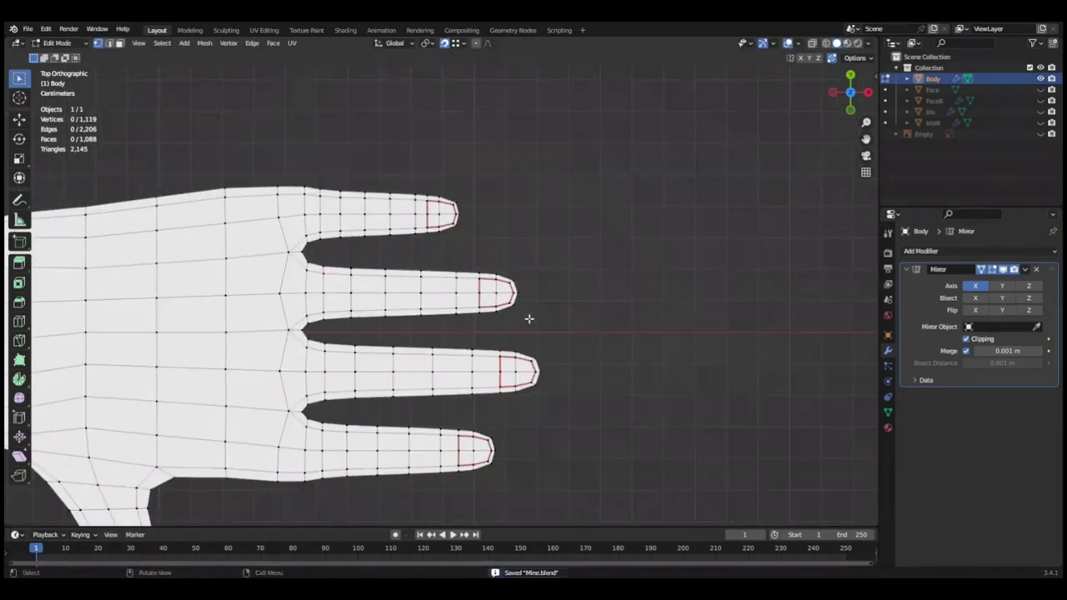
scroll(644, 323, "down", 2)
scroll(638, 337, "up", 2)
key("BackSpace")
key("BackSpace")
key("BackSpace")
type("-")
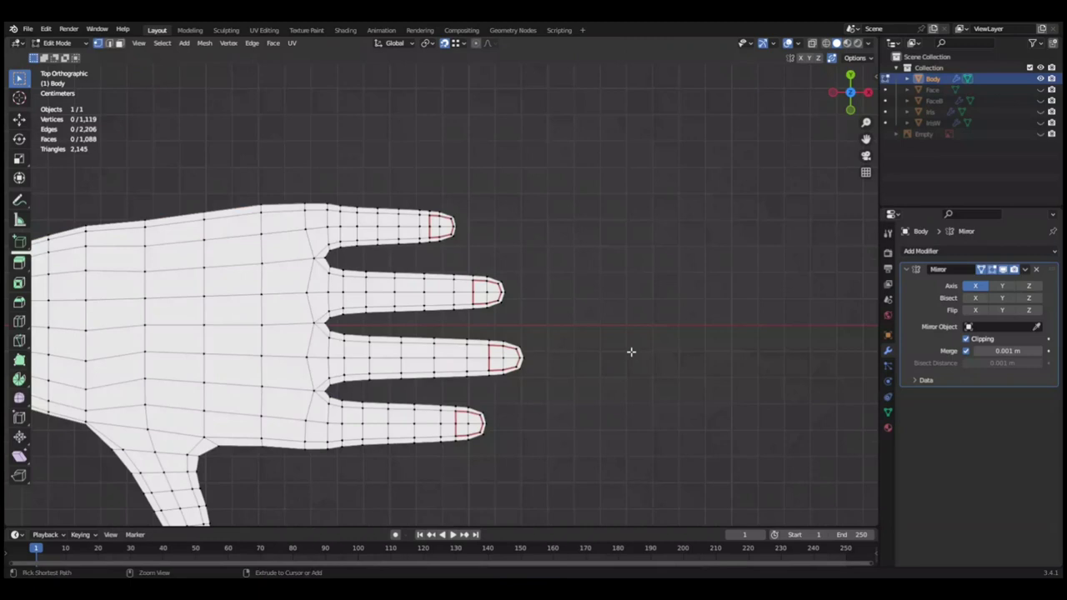
key("Return")
Shift the hand slightly along Y toward the forearm.
middle_click_drag(622, 381, 584, 350)
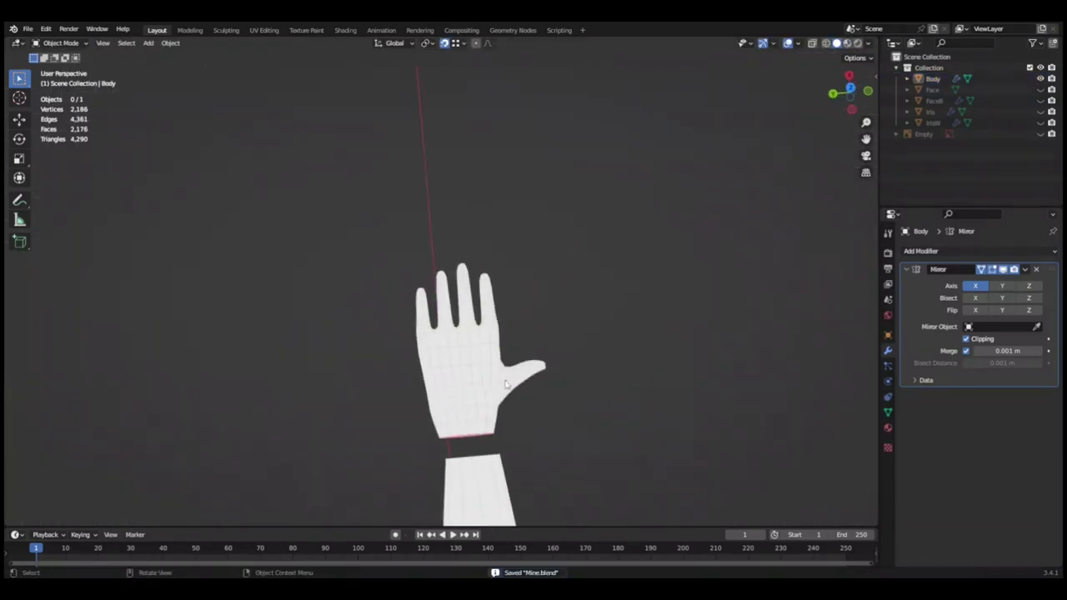
key("KP_7")
scroll(613, 326, "down", 3)
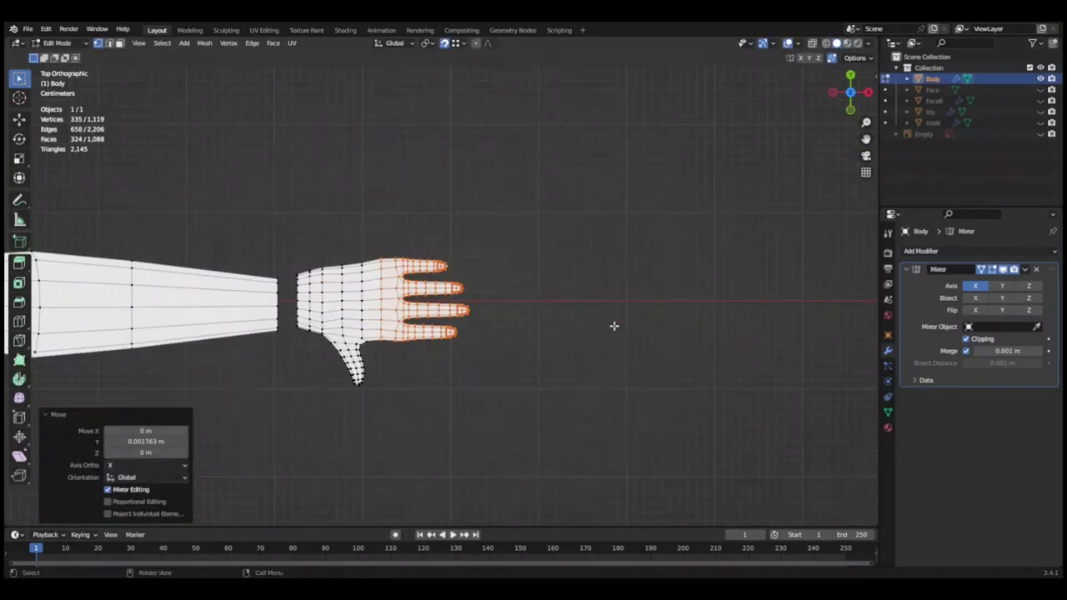
key("g")
key("y")
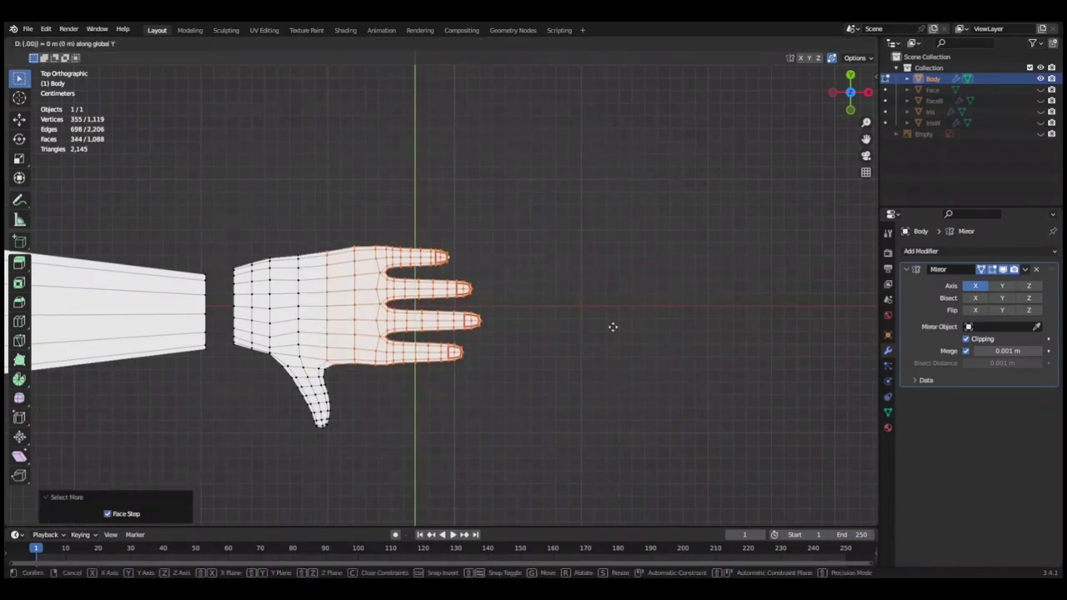
left_click(612, 327)
middle_click_drag(613, 327, 743, 334)
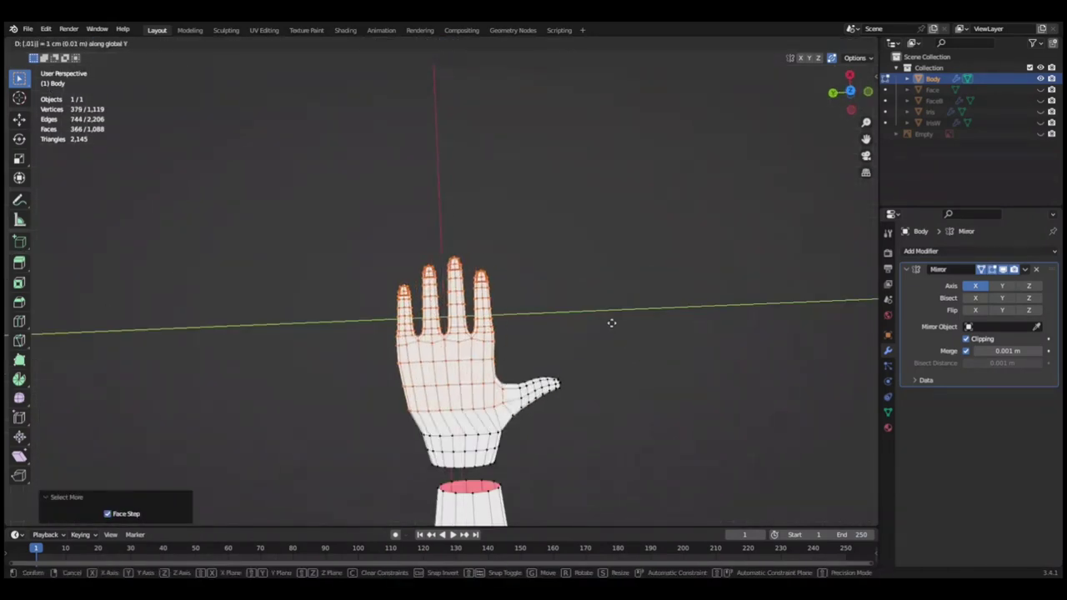
middle_click_drag(661, 396, 610, 393)
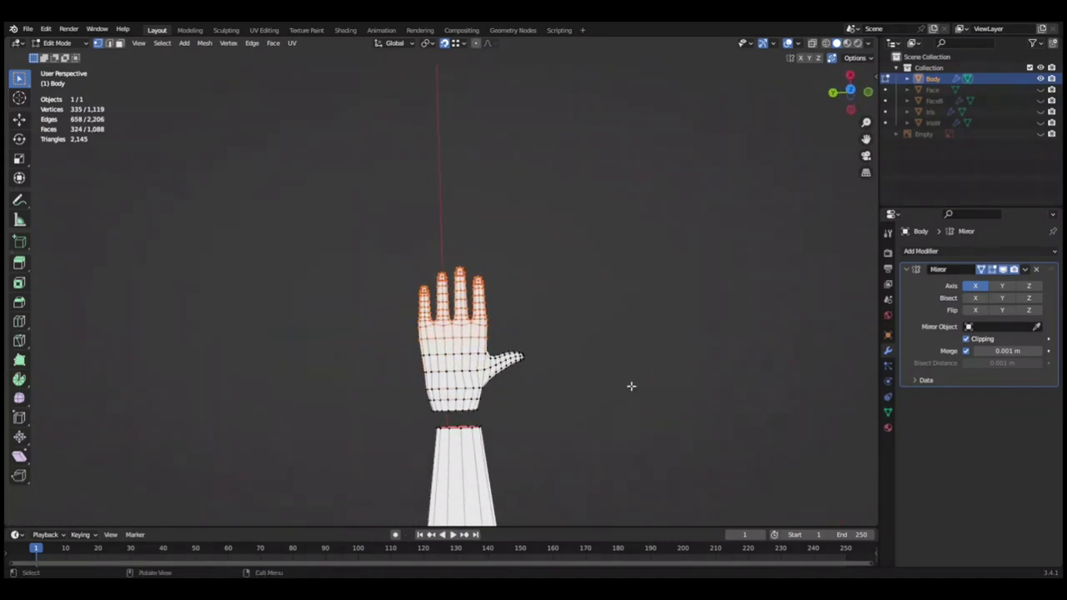
type(".001")
Select the wrist edge loop and smooth it with LoopTools Relax.
left_click(654, 392)
middle_click_drag(654, 393, 560, 331)
left_click(511, 440, "alt")
key("ctrl+s")
middle_click_drag(512, 440, 572, 199)
middle_click_drag(614, 258, 639, 369)
right_click(595, 286)
left_click(595, 286)
key("ctrl+s")
mouse_move(581, 336)
middle_mouse_down()
mouse_move(633, 275)
mouse_move(548, 381)
mouse_move(515, 341)
middle_mouse_up()
left_click(500, 375, "alt")
right_click(508, 159)
left_click(591, 225)
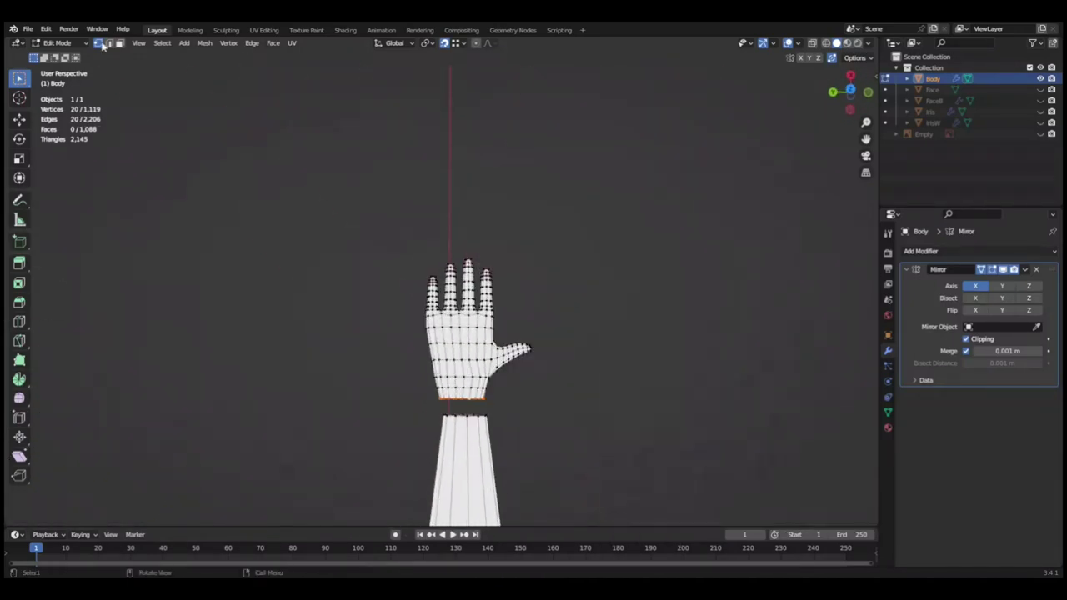
Select the edge loop around the thumb tip and smooth it with LoopTools Relax.
mouse_move(533, 259)
middle_mouse_down()
mouse_move(606, 360)
mouse_move(659, 381)
middle_mouse_up()
left_click(745, 395)
key("ctrl+s")
mouse_move(746, 395)
middle_mouse_down()
mouse_move(588, 478)
mouse_move(663, 385)
middle_mouse_up()
left_click(663, 385, "ctrl")
left_click(661, 423, "shift")
middle_click_drag(661, 422, 691, 383)
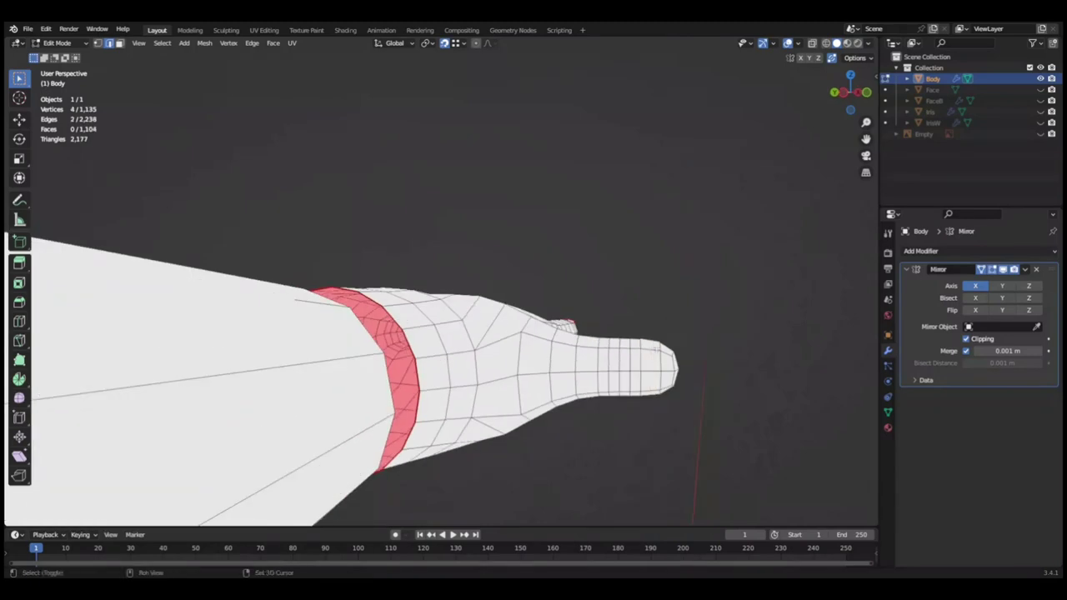
middle_click_drag(179, 136, 683, 353)
key("ctrl+KP_Add")
mouse_move(536, 362)
middle_mouse_down()
mouse_move(678, 349)
mouse_move(436, 350)
mouse_move(583, 279)
mouse_move(631, 276)
middle_mouse_up()
left_click(436, 350, "ctrl")
right_click(517, 177)
left_click(667, 241)
Close the gap between hand and forearm with LoopTools Bridge, adding 20 faces.
middle_click_drag(643, 231, 661, 291)
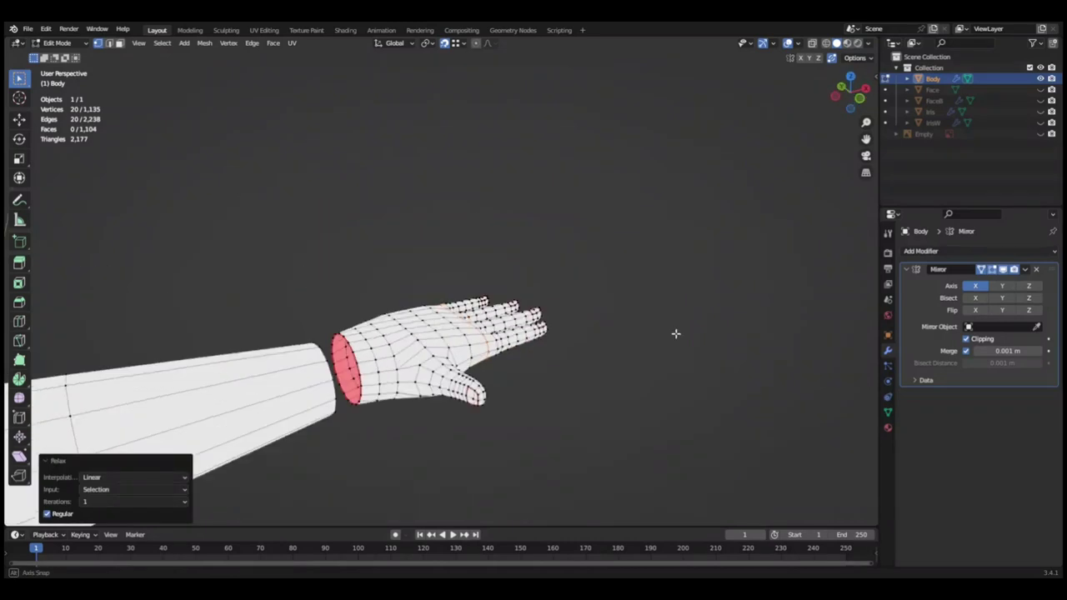
middle_click_drag(676, 333, 439, 301)
right_click(467, 183)
left_click(613, 184)
middle_click_drag(613, 183, 506, 342)
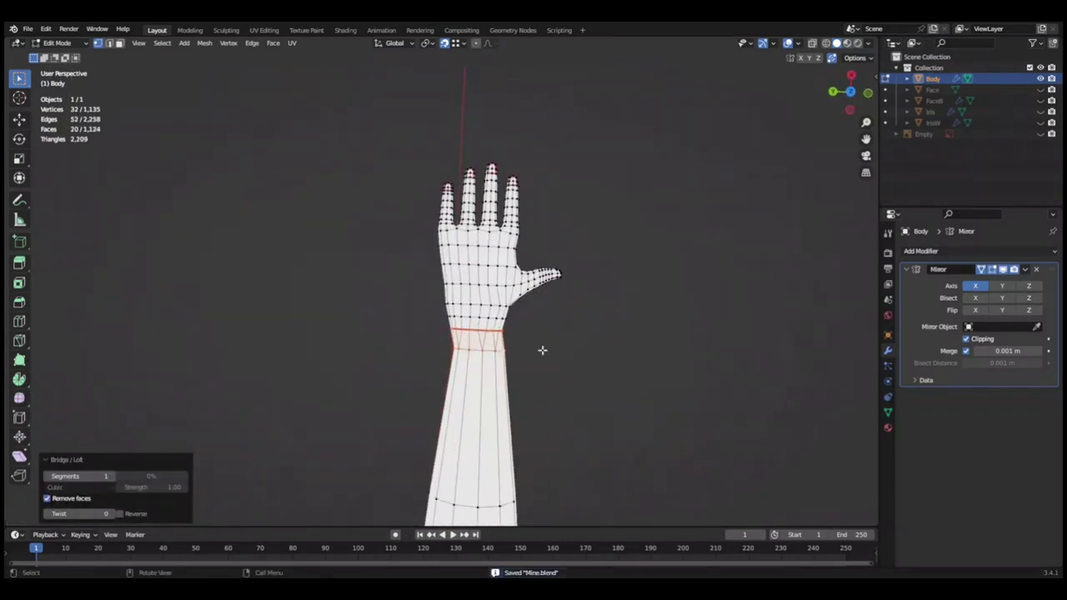
Undo back to the wrist loop selection, replacing the whole-hand selection.
key("ctrl+KP_Add")
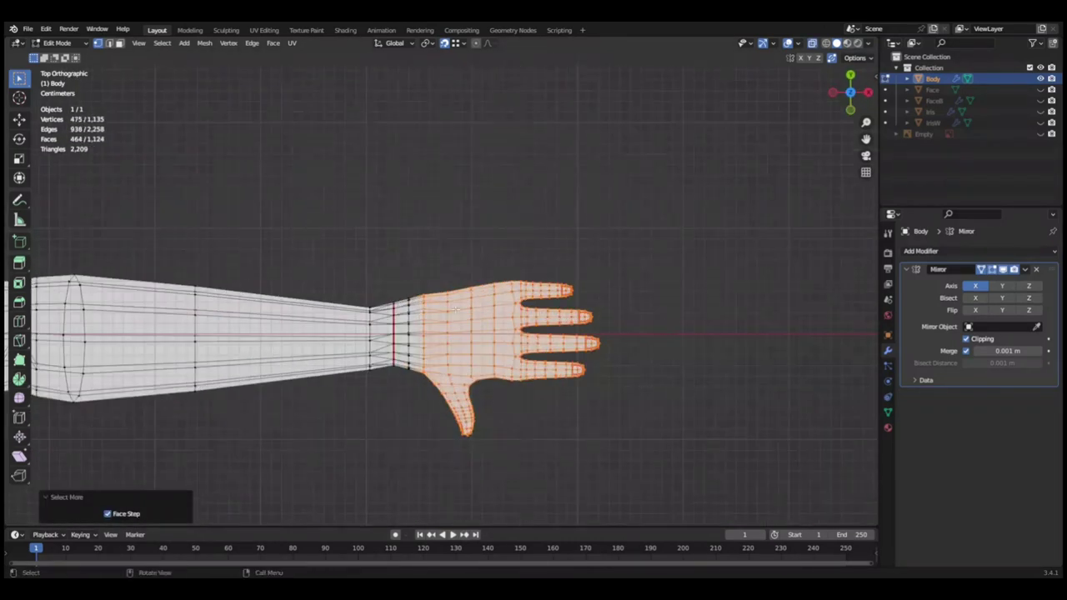
scroll(697, 245, "down", 5)
scroll(553, 337, "up", 2)
scroll(554, 337, "up", 4)
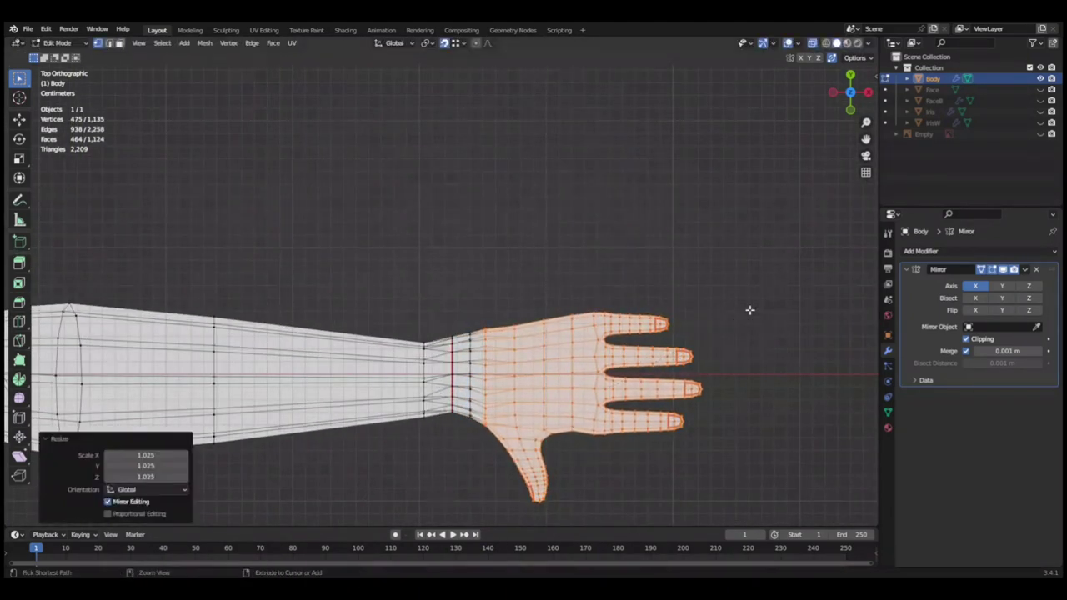
middle_click_drag(725, 315, 709, 202, "alt")
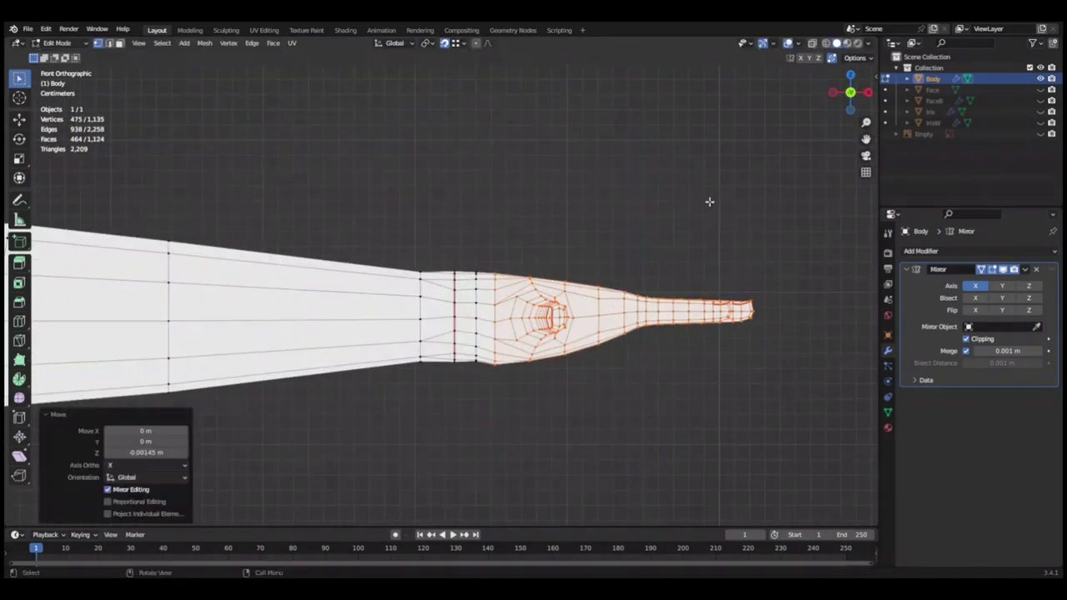
middle_click_drag(644, 292, 624, 250)
middle_click_drag(551, 302, 550, 250, "alt")
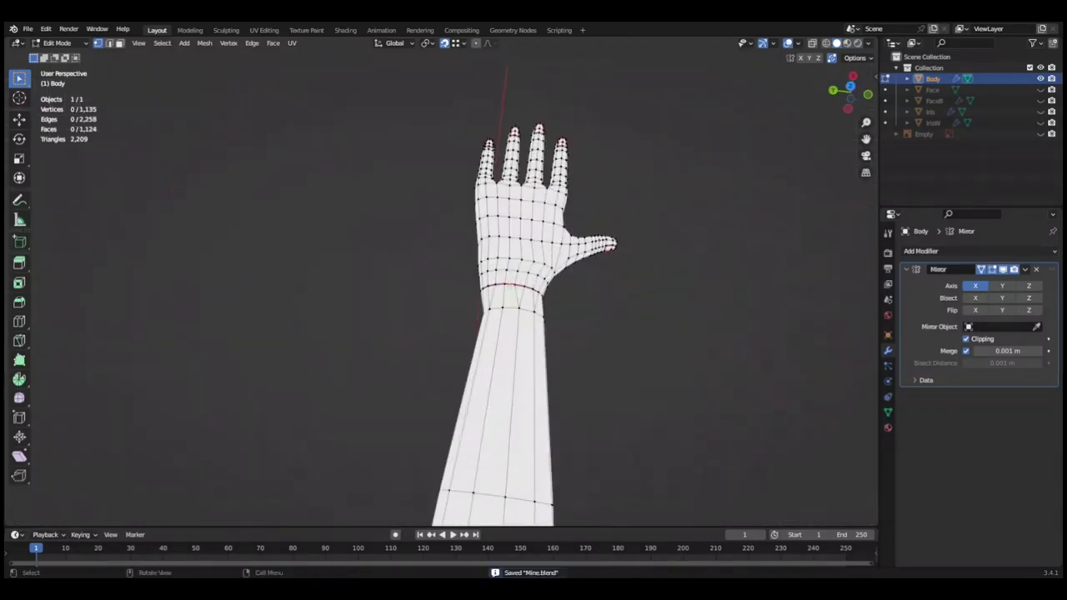
scroll(550, 250, "up", 1)
key("ctrl+z")
scroll(511, 269, "up", 1)
key("ctrl+z")
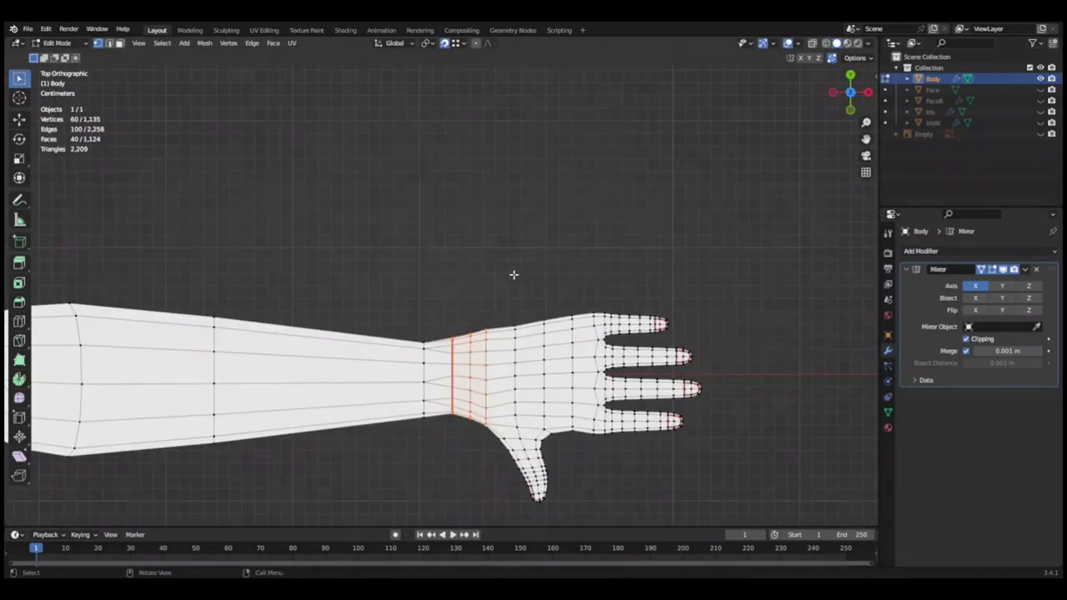
key("Escape")
mouse_move(510, 259)
middle_mouse_down()
mouse_move(698, 331)
mouse_move(578, 270)
mouse_move(678, 358)
mouse_move(584, 261)
middle_mouse_up()
key("ctrl+s")
Raise the selected wrist loop and nearby vertices slightly along Z.
key("g")
key("z")
left_click(702, 257)
middle_click_drag(702, 257, 657, 224)
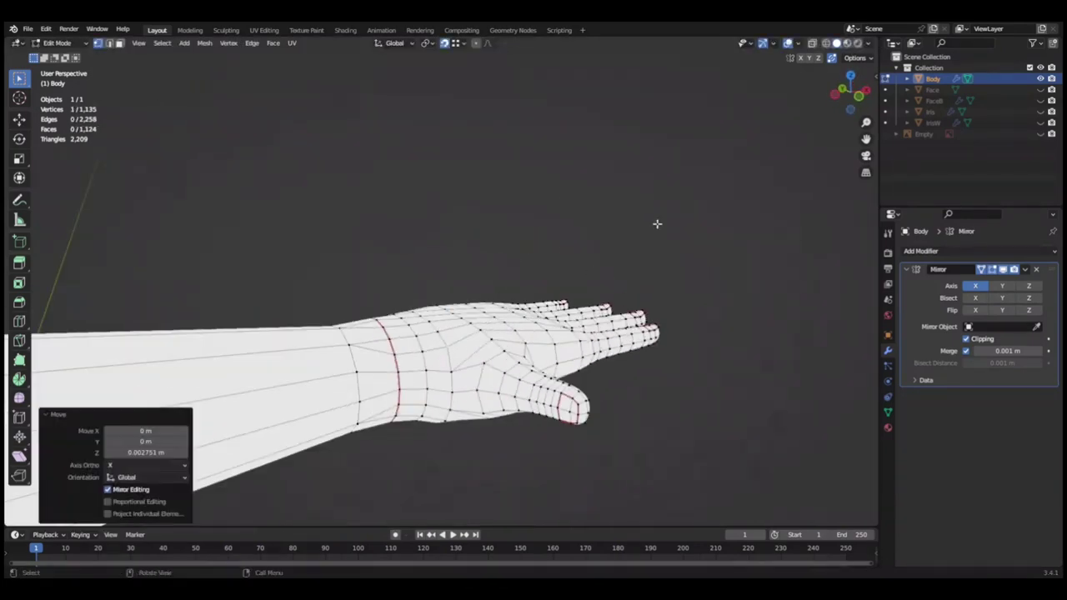
key("KP_1")
left_click(362, 301, "shift")
left_click(433, 300, "shift")
key("g")
key("z")
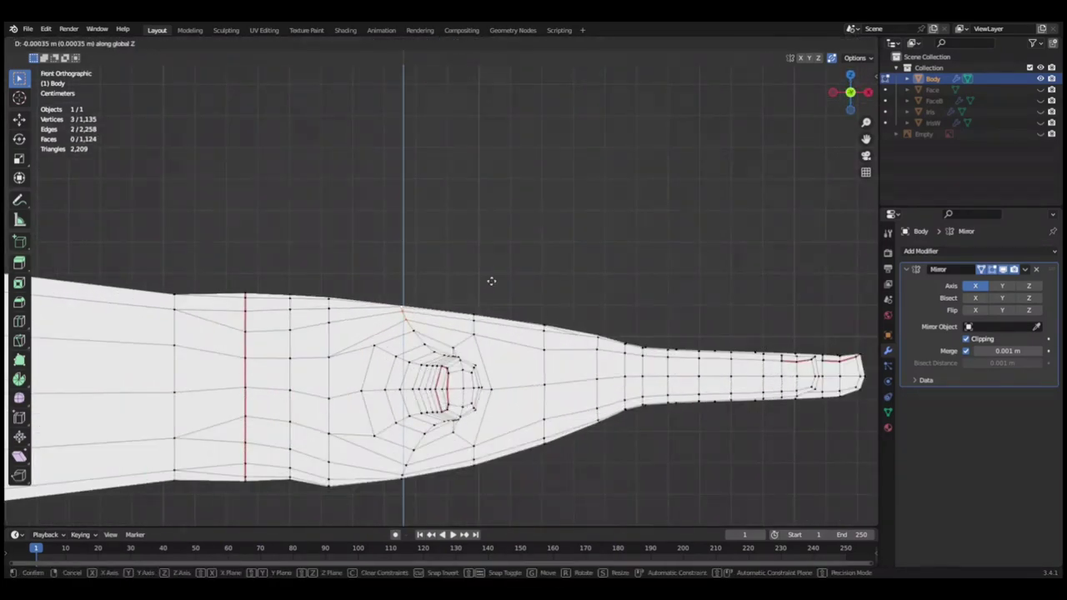
scroll(491, 281, "up", 2)
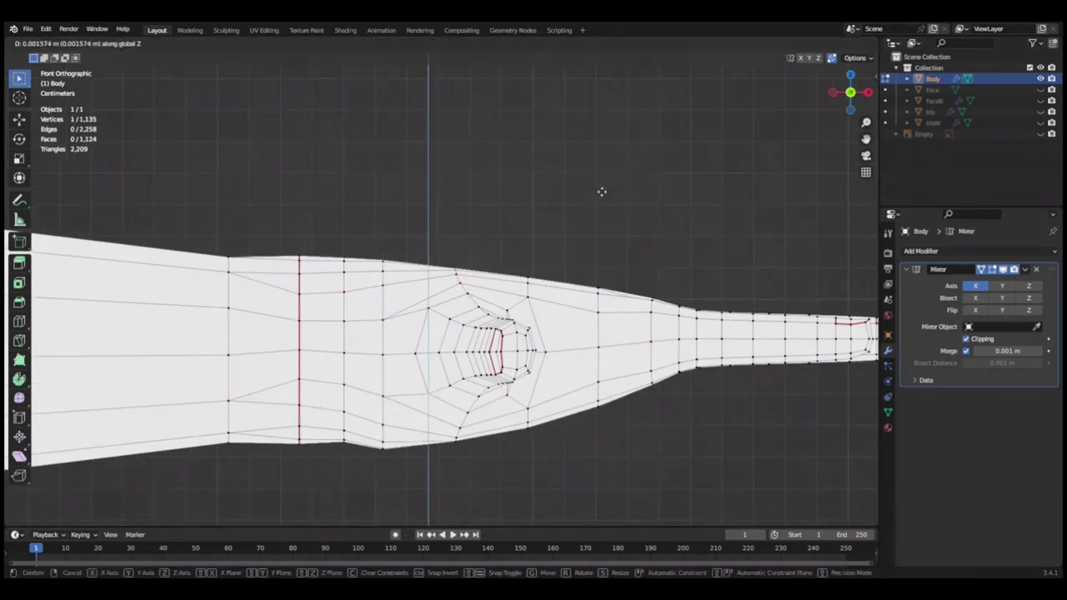
Reposition wrist vertex paths, cancelling a Z move and shifting one along X.
mouse_move(582, 198)
middle_mouse_down()
mouse_move(498, 269)
mouse_move(416, 285)
mouse_move(448, 233)
mouse_move(424, 274)
mouse_move(705, 238)
mouse_move(574, 178)
mouse_move(462, 310)
middle_mouse_up()
left_click(424, 274, "ctrl")
key("g")
key("z")
key("Escape")
key("ctrl+s")
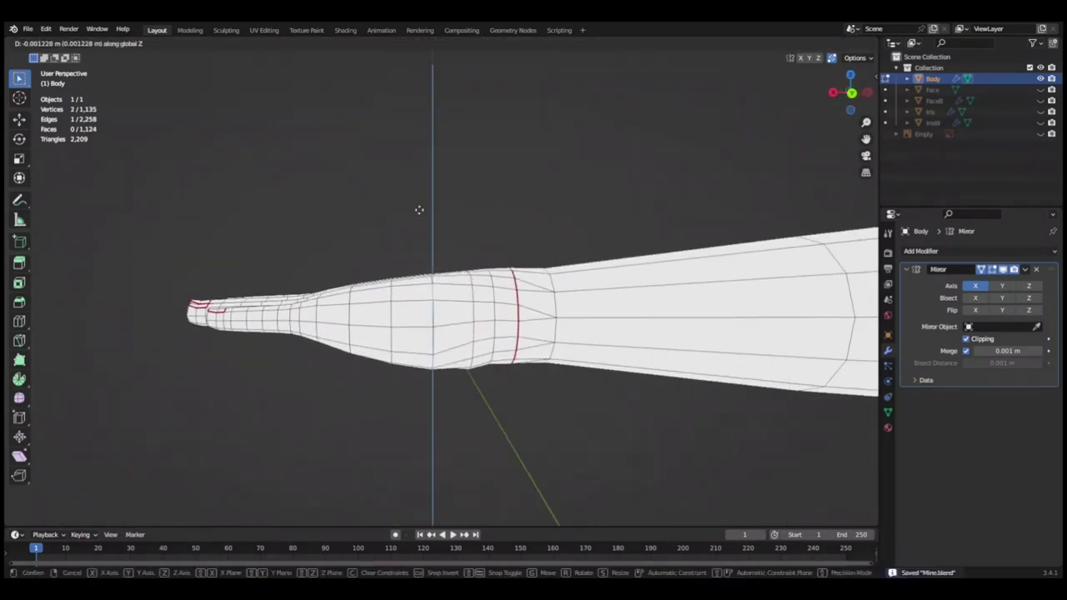
mouse_move(422, 362)
middle_mouse_down()
mouse_move(544, 331)
mouse_move(355, 286)
mouse_move(571, 436)
mouse_move(507, 398)
mouse_move(440, 265)
mouse_move(524, 419)
mouse_move(624, 419)
mouse_move(604, 449)
mouse_move(676, 445)
mouse_move(302, 355)
middle_mouse_up()
left_click(355, 286, "ctrl")
key("g")
key("x")
left_click(571, 436)
Select vertices near the thumb and narrow the hand to 0.96 along Y.
left_click(524, 420, "alt")
key("g")
key("z")
left_click(529, 412)
key("ctrl+s")
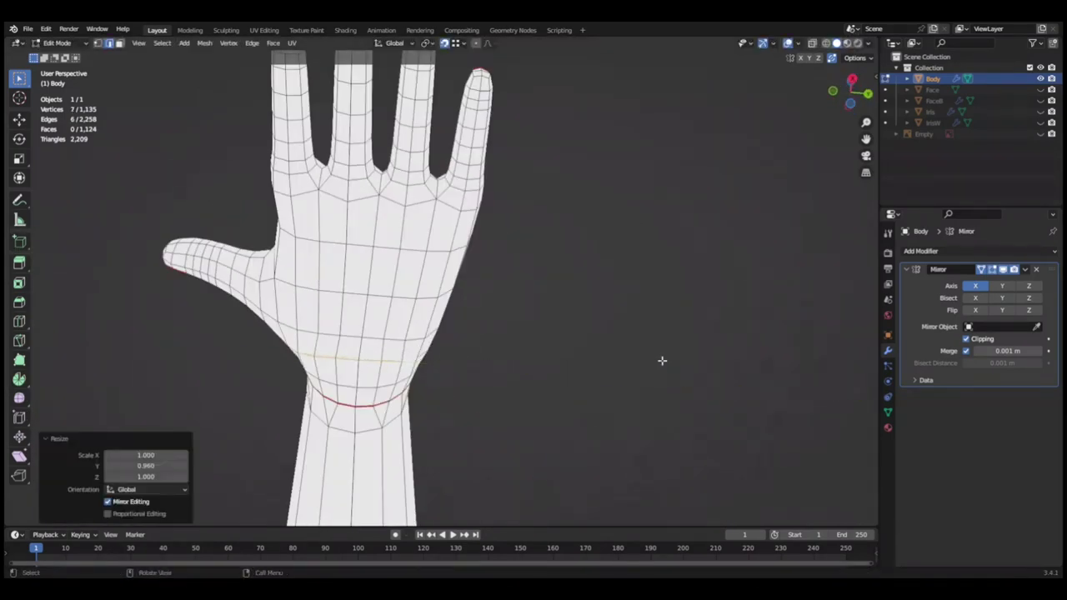
type("96")
key("Return")
Shift the wrist loop along X so the hand blends into the forearm.
middle_click_drag(608, 377, 363, 359)
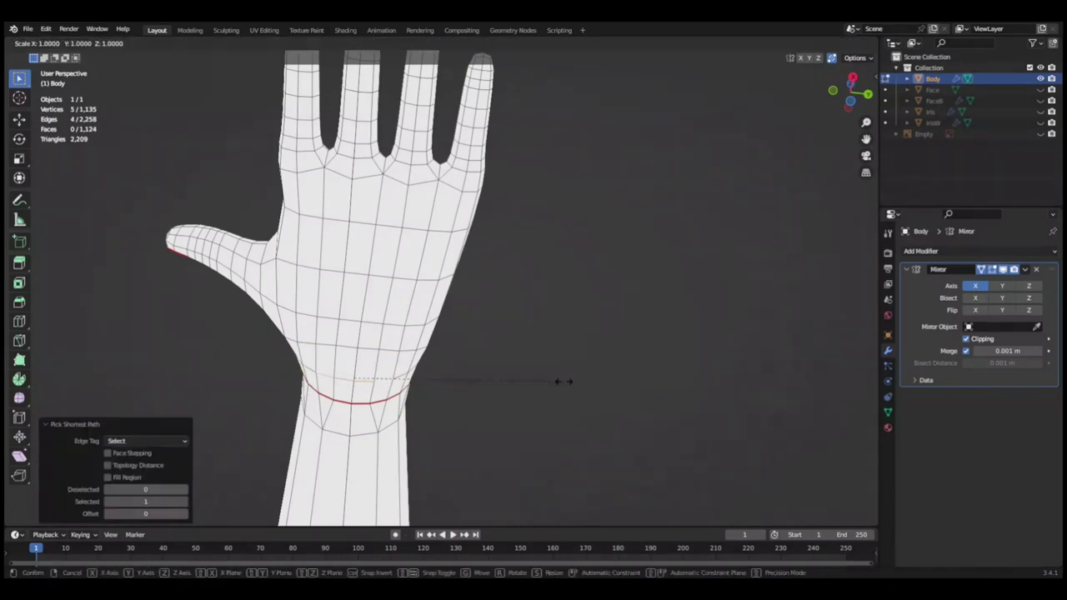
type(".9")
key("Return")
mouse_move(562, 381)
middle_mouse_down()
mouse_move(333, 431)
mouse_move(519, 336)
mouse_move(467, 275)
mouse_move(538, 196)
middle_mouse_up()
key("g")
key("x")
left_click(539, 197)
key("KP_7")
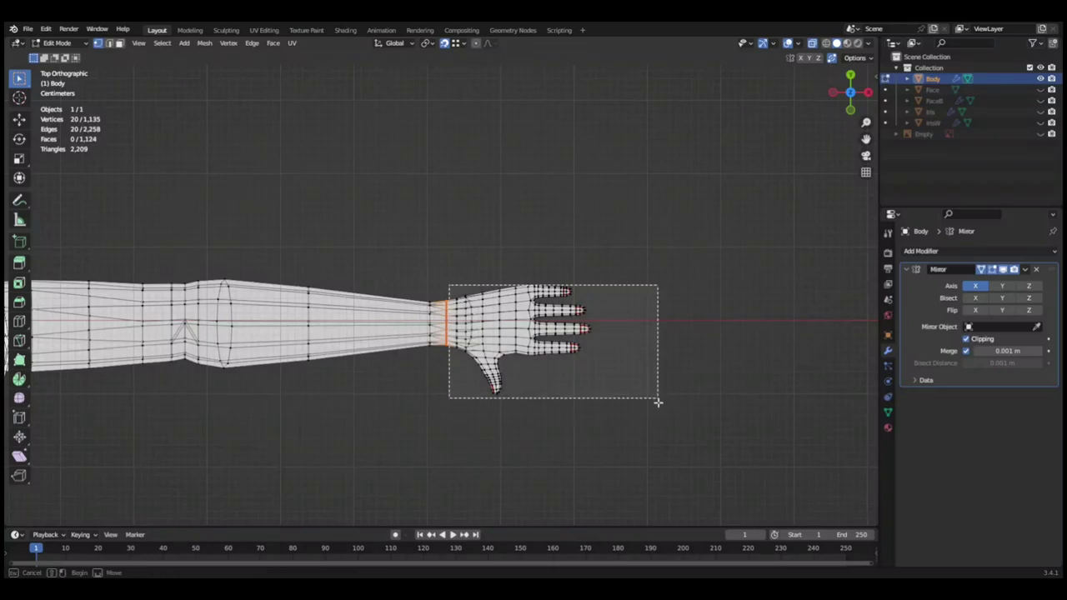
Orbit to the arm, deselect everything, save Mine.blend, and switch to edge select.
scroll(750, 309, "down", 2)
scroll(731, 316, "down", 3)
mouse_move(731, 316)
middle_mouse_down()
mouse_move(538, 286)
mouse_move(533, 331)
middle_mouse_up()
key("alt+a")
key("ctrl+s")
scroll(533, 331, "up", 4)
mouse_move(111, 50)
middle_mouse_down()
mouse_move(483, 293)
mouse_move(334, 436)
mouse_move(695, 400)
mouse_move(605, 394)
mouse_move(389, 445)
mouse_move(463, 350)
mouse_move(445, 400)
mouse_move(292, 251)
mouse_move(450, 350)
middle_mouse_up()
key("2")
Move a finger edge loop along Z.
left_click(388, 446)
left_click(442, 379, "alt")
key("g")
key("z")
left_click(484, 437)
left_click(475, 423)
Raise two more finger edges along Z to reshape the fingertips.
left_click(450, 350)
key("g")
key("z")
mouse_move(371, 376)
middle_mouse_down()
mouse_move(517, 388)
mouse_move(399, 371)
mouse_move(511, 428)
mouse_move(469, 448)
middle_mouse_up()
key("g")
key("z")
left_click(338, 359)
left_click(392, 413)
mouse_move(392, 413)
middle_mouse_down()
mouse_move(441, 353)
mouse_move(445, 430)
mouse_move(228, 323)
mouse_move(479, 455)
mouse_move(500, 455)
mouse_move(567, 393)
mouse_move(639, 294)
mouse_move(550, 465)
mouse_move(548, 364)
mouse_move(615, 341)
mouse_move(466, 358)
middle_mouse_up()
key("g")
key("z")
left_click(446, 431)
Dissolve the extra finger edges with Ctrl+X and save the file.
key("x")
left_click(501, 454)
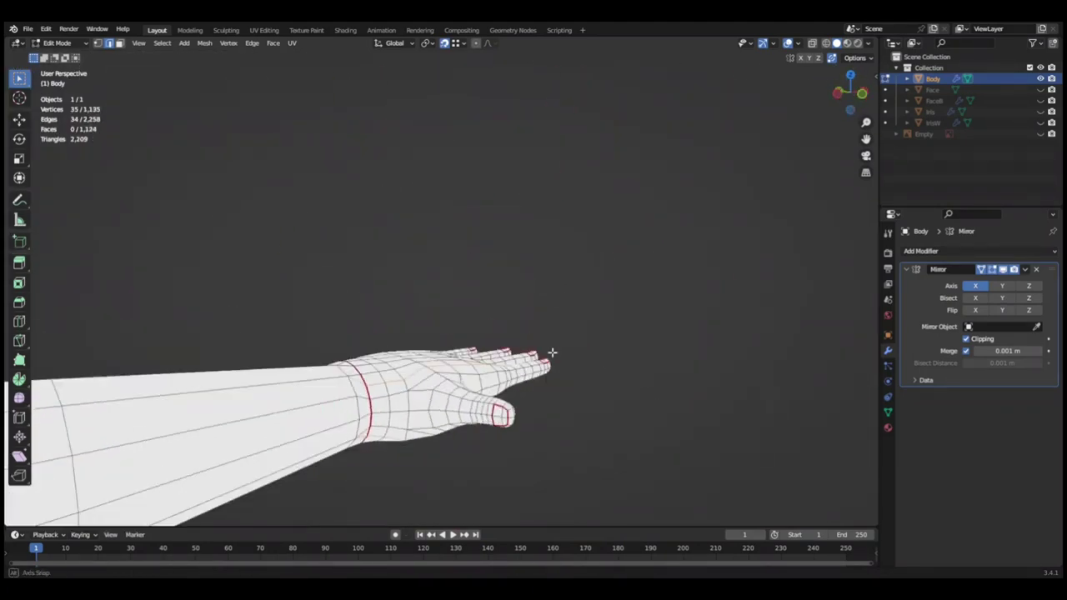
key("ctrl+x")
mouse_move(578, 365)
middle_mouse_down()
mouse_move(631, 376)
mouse_move(600, 334)
mouse_move(701, 324)
mouse_move(367, 402)
mouse_move(500, 367)
mouse_move(615, 362)
mouse_move(602, 361)
mouse_move(581, 425)
mouse_move(333, 334)
mouse_move(212, 305)
middle_mouse_up()
key("ctrl+z")
key("ctrl+z")
key("ctrl+s")
Select the wrist edge loop from several angles and save.
right_click(640, 215)
mouse_move(640, 215)
middle_mouse_down()
mouse_move(500, 292)
mouse_move(359, 342)
middle_mouse_up()
left_click(359, 342, "alt")
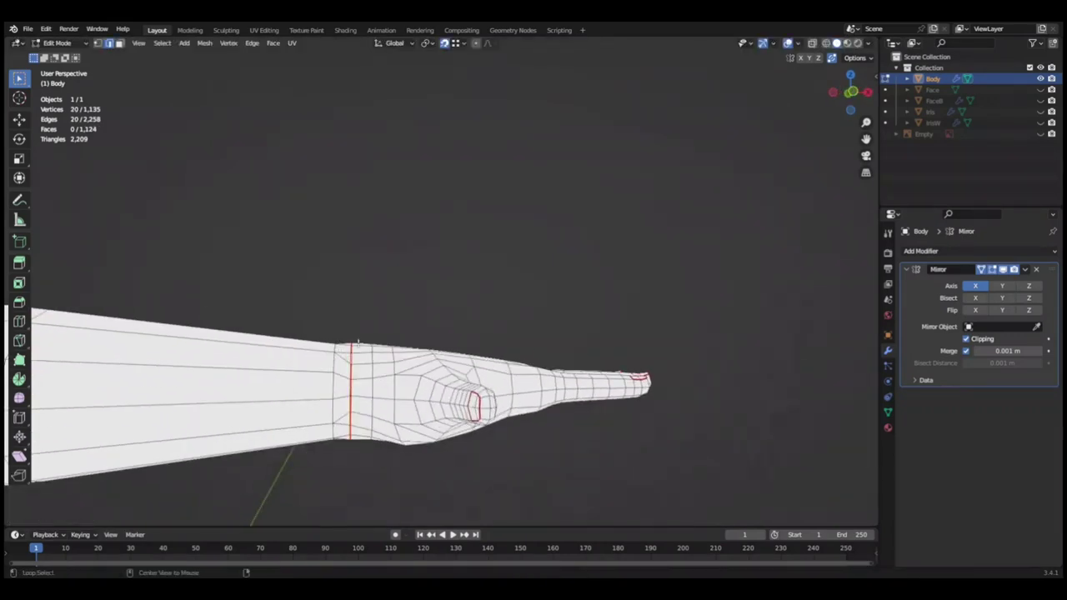
right_click(537, 274)
middle_click_drag(537, 274, 408, 395)
left_click(407, 395)
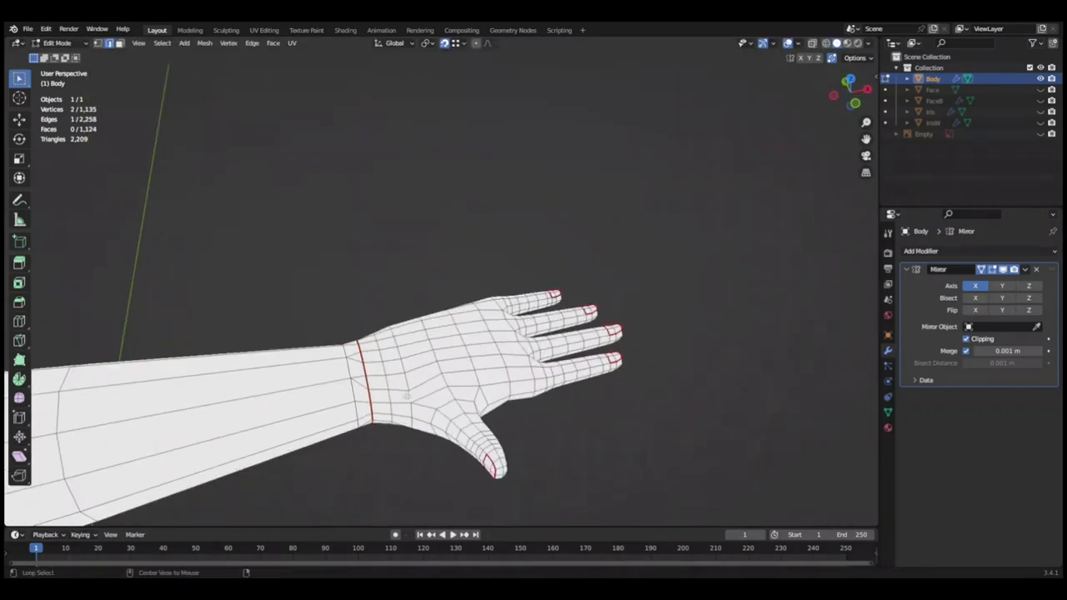
mouse_move(563, 195)
middle_mouse_down()
mouse_move(450, 208)
mouse_move(570, 226)
middle_mouse_up()
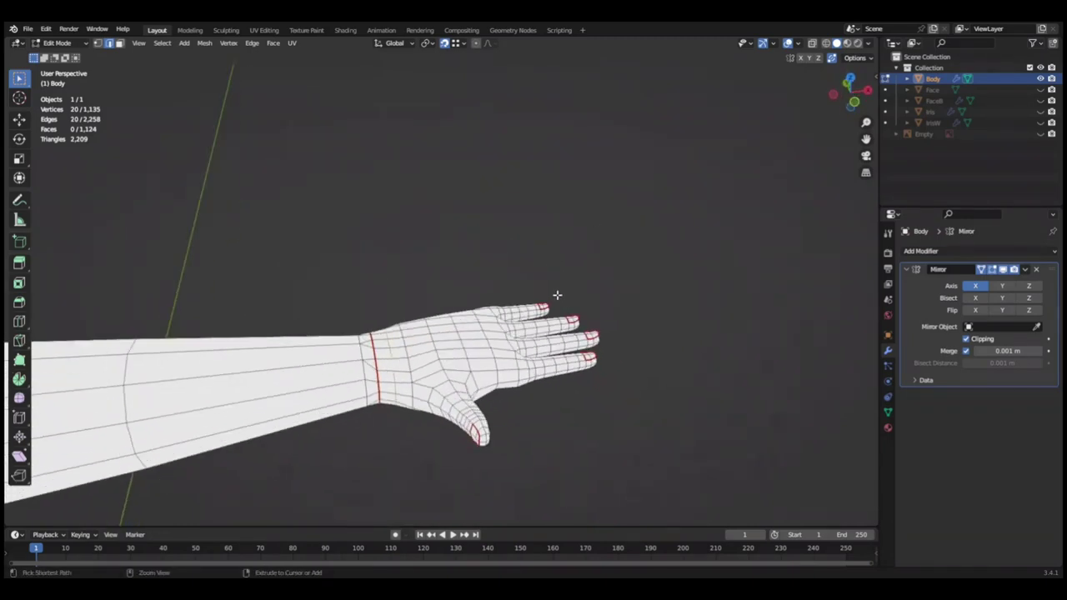
mouse_move(112, 483)
middle_mouse_down()
mouse_move(631, 443)
mouse_move(403, 294)
middle_mouse_up()
key("ctrl+s")
Extend the wrist edge selection and scale the wrist loop.
left_click(391, 249)
mouse_move(391, 249)
middle_mouse_down()
mouse_move(500, 350)
mouse_move(527, 362)
mouse_move(545, 336)
mouse_move(530, 314)
mouse_move(496, 343)
middle_mouse_up()
left_click(496, 342, "ctrl")
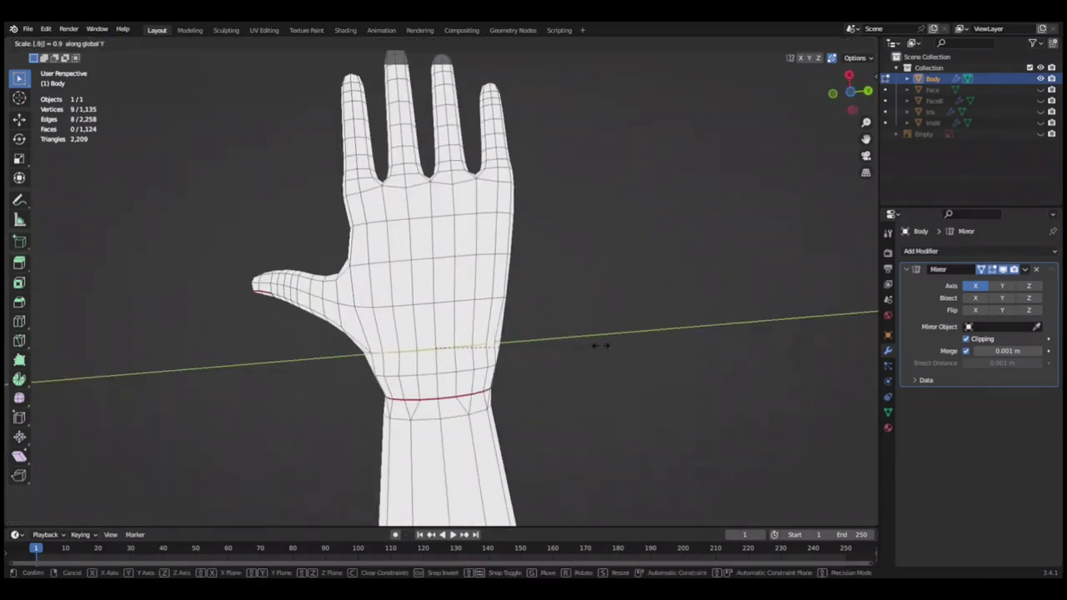
right_click(600, 345)
mouse_move(600, 345)
middle_mouse_down()
mouse_move(631, 276)
mouse_move(646, 370)
mouse_move(707, 436)
mouse_move(614, 369)
mouse_move(568, 228)
mouse_move(506, 333)
mouse_move(593, 306)
middle_mouse_up()
key("s")
left_click(647, 370)
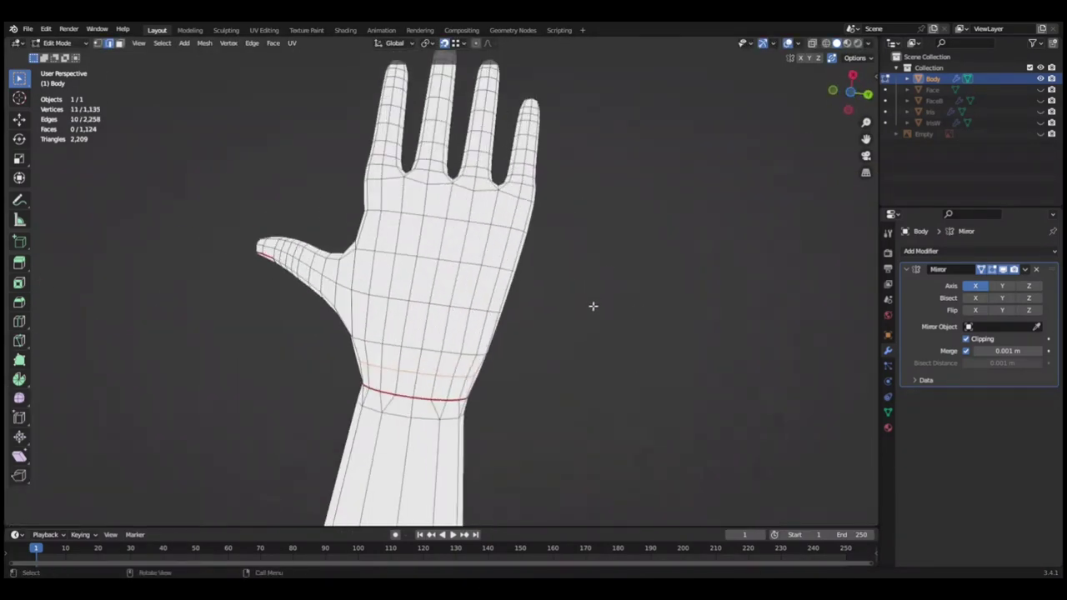
Select a path of edges across the hand and move it along Z.
key("ctrl+3")
mouse_move(500, 333)
middle_mouse_down()
mouse_move(548, 357)
mouse_move(545, 326)
mouse_move(651, 322)
mouse_move(485, 367)
mouse_move(775, 352)
mouse_move(518, 310)
mouse_move(565, 352)
mouse_move(558, 489)
mouse_move(504, 406)
middle_mouse_up()
key("2")
left_click(519, 310, "ctrl")
key("ctrl+s")
left_click(504, 406, "ctrl")
key("g")
key("z")
mouse_move(518, 328)
middle_mouse_down()
mouse_move(538, 305)
mouse_move(547, 361)
mouse_move(634, 403)
middle_mouse_up()
left_click(634, 403)
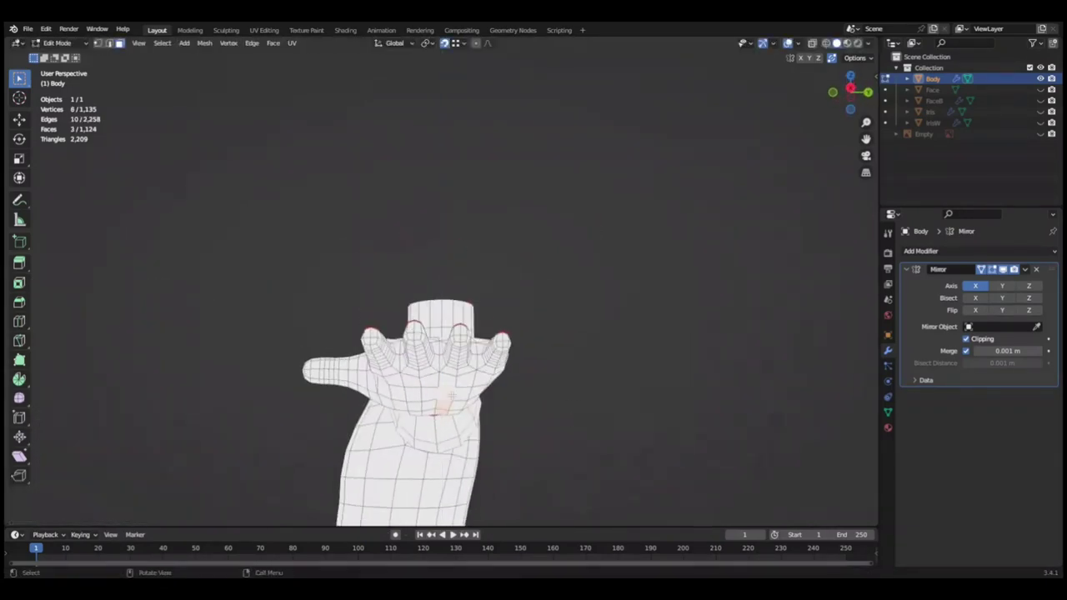
Select more hand edges, save, and begin moving them along Z.
left_click(464, 389)
mouse_move(464, 389)
middle_mouse_down()
mouse_move(595, 356)
mouse_move(614, 381)
mouse_move(543, 364)
mouse_move(493, 425)
mouse_move(595, 431)
mouse_move(600, 392)
mouse_move(623, 389)
middle_mouse_up()
key("ctrl+s")
left_click(493, 426, "shift")
key("g")
key("z")
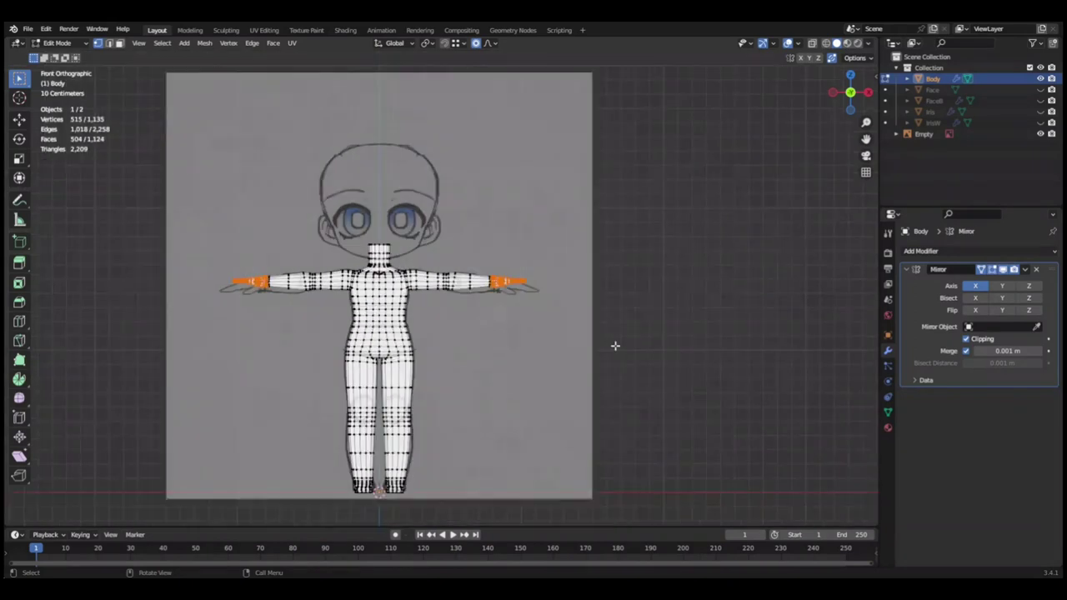
Review the character, then scale the lower-leg loops along Y to 0.98.
mouse_move(662, 364)
middle_mouse_down()
mouse_move(614, 376)
mouse_move(639, 358)
mouse_move(591, 417)
mouse_move(569, 301)
middle_mouse_up()
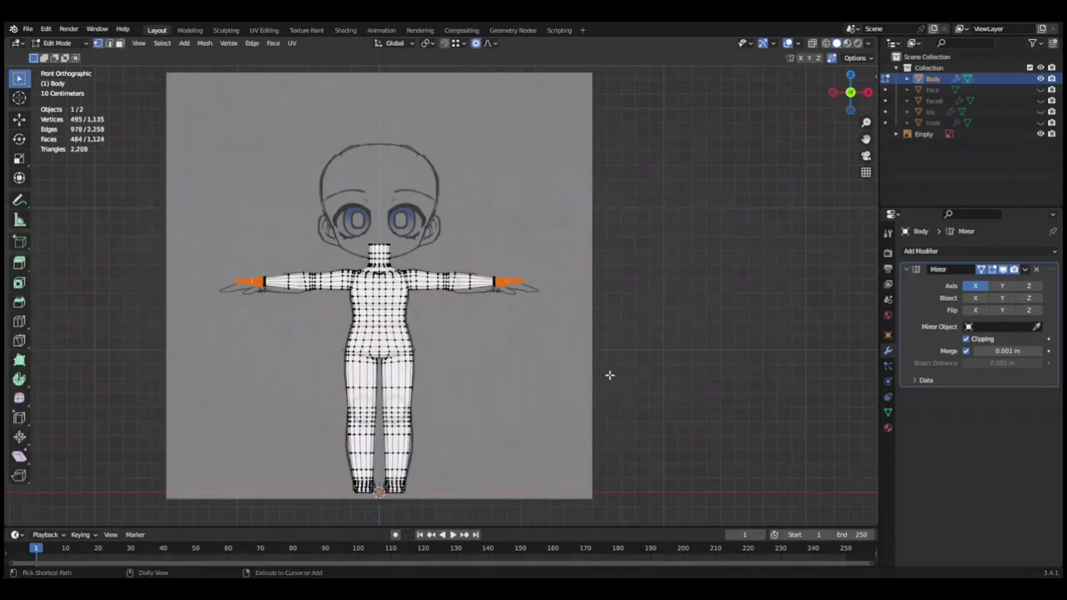
mouse_move(609, 375)
middle_mouse_down()
mouse_move(639, 436)
mouse_move(628, 357)
middle_mouse_up()
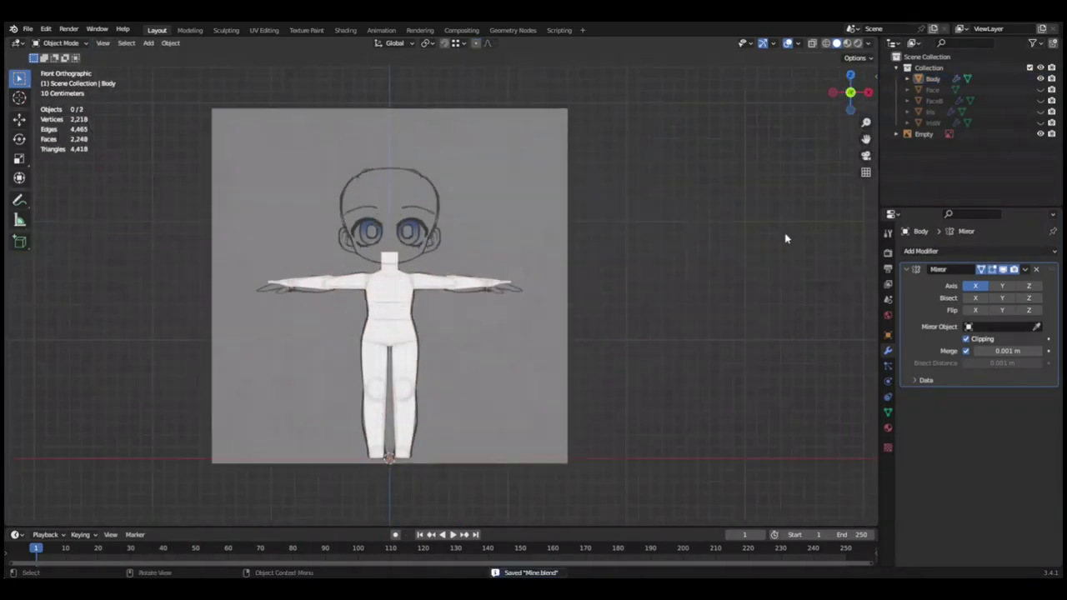
scroll(506, 283, "up", 2)
key("s")
key("y")
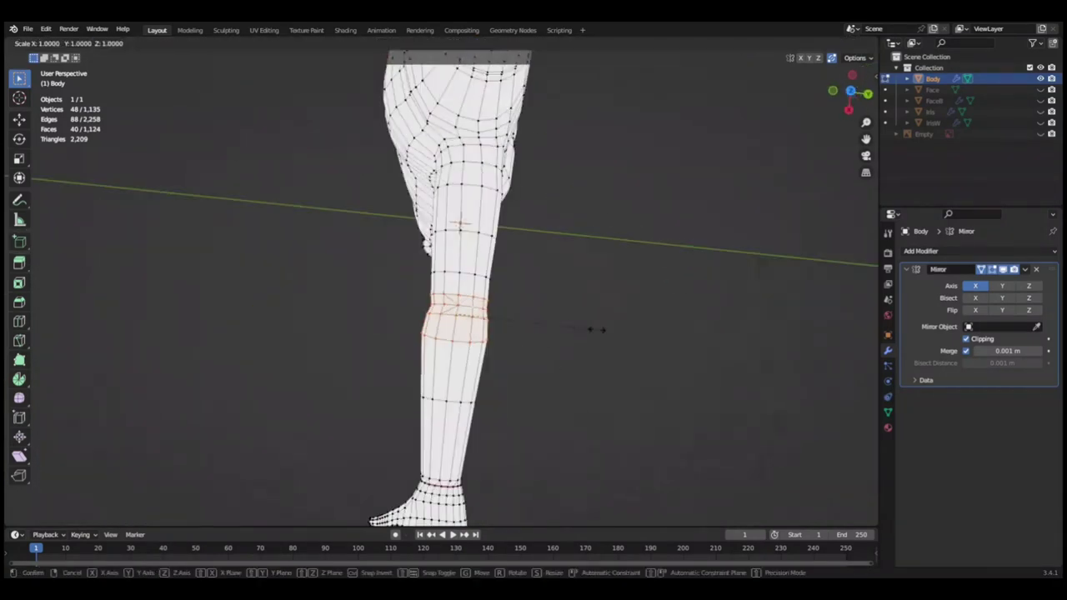
left_click(597, 330)
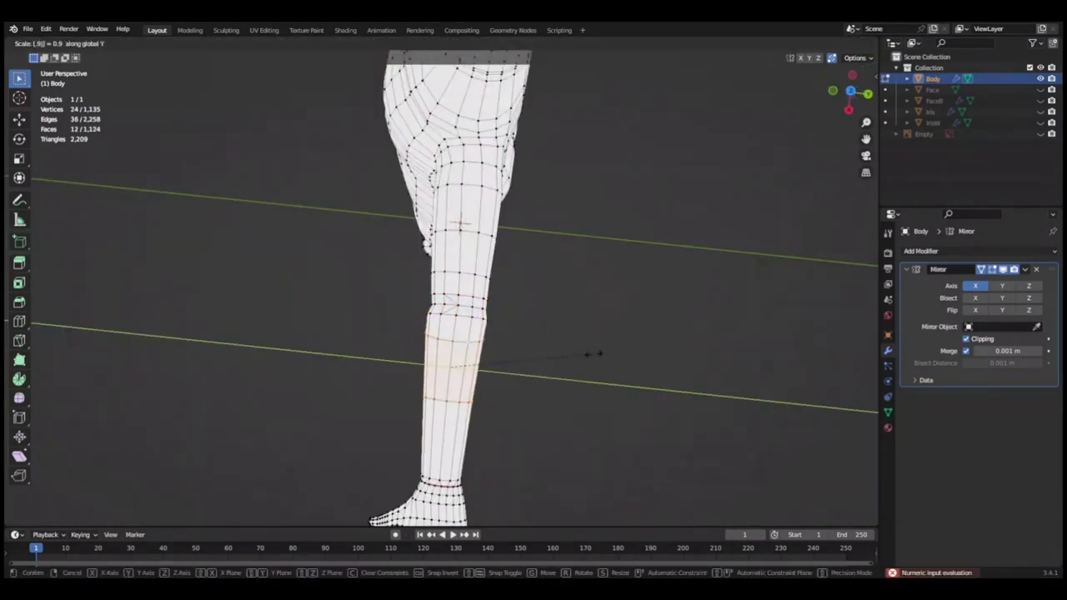
Shift a forearm edge loop along Y in top view and save.
key("g")
key("y")
left_click(593, 354)
key("KP_7")
scroll(558, 355, "down", 2)
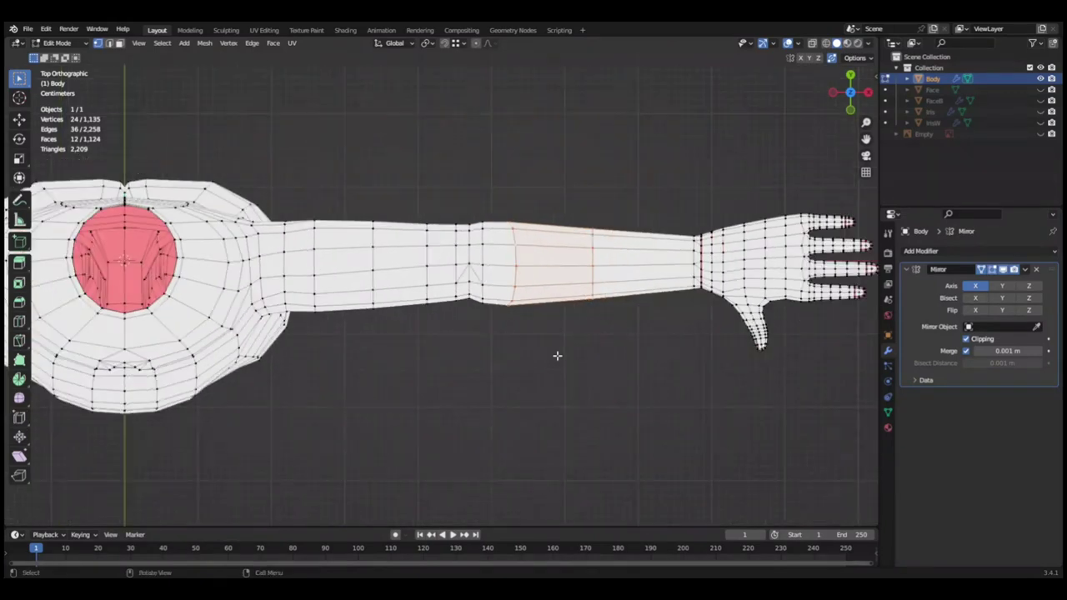
left_click(469, 228)
key("ctrl+s")
Grow the arm selection with Ctrl+Numpad+, then clear it and view the arm from above.
key("Escape")
key("ctrl+KP_Add")
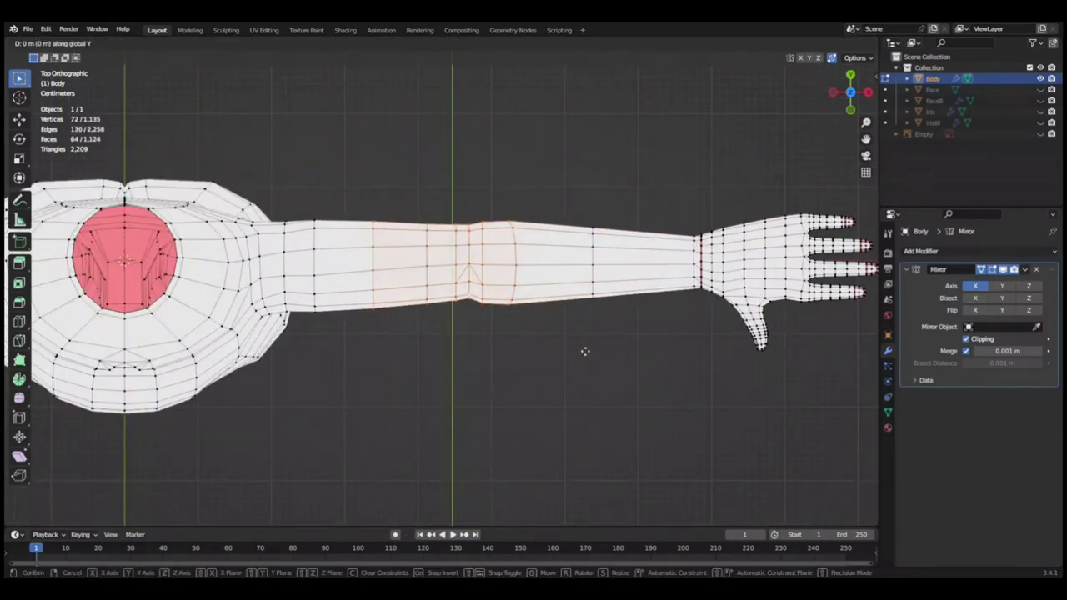
key("alt+a")
scroll(595, 358, "down", 2)
scroll(553, 386, "up", 3)
scroll(553, 386, "down", 4)
middle_click_drag(553, 386, 575, 383)
key("ctrl+z")
Cancel the upper-arm scale and orbit around the body.
key("Escape")
scroll(510, 378, "down", 1)
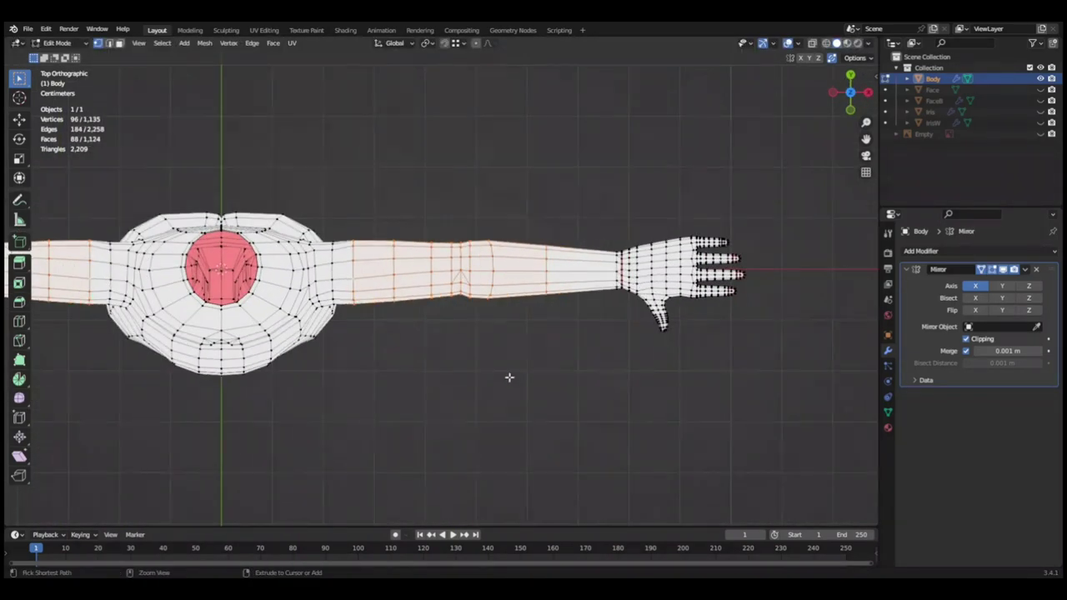
scroll(559, 331, "down", 2)
mouse_move(528, 381)
middle_mouse_down()
mouse_move(492, 305)
mouse_move(479, 325)
middle_mouse_up()
scroll(479, 325, "up", 3)
Save, abandon the vertical arm move, and return to Object Mode to view the whole body.
key("ctrl+s")
key("g")
key("z")
key("Escape")
key("g")
key("z")
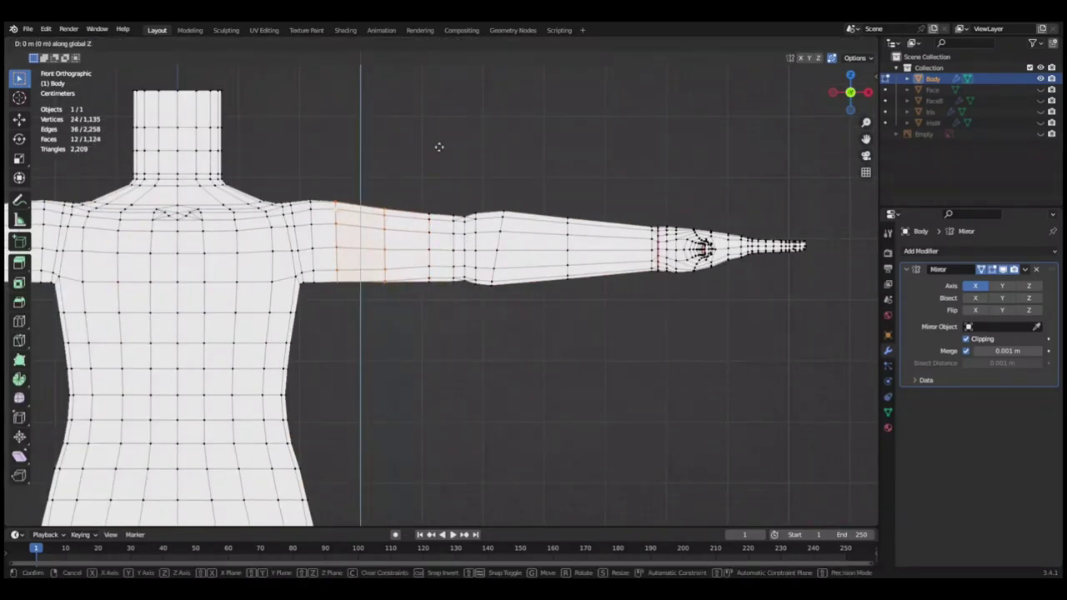
key("Escape")
scroll(525, 319, "down", 1)
scroll(612, 359, "down", 1)
key("Tab")
scroll(446, 292, "up", 1)
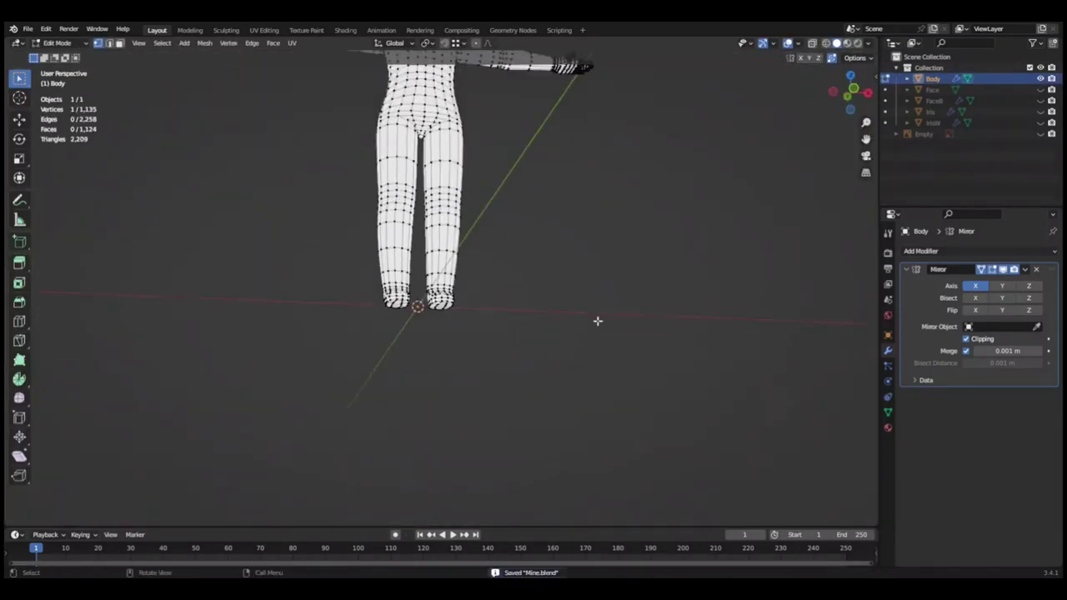
Shrink the foot vertices to 0.900.
middle_click_drag(597, 320, 465, 349)
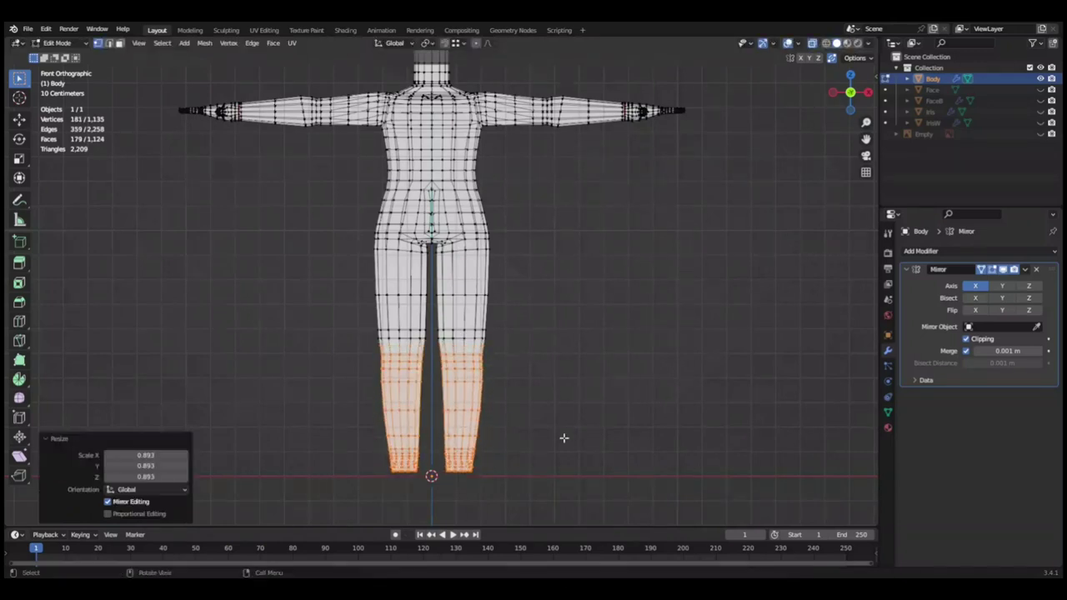
left_click_drag(146, 465, 203, 465)
left_click(608, 344)
Enable proportional editing and reshape the knee ring along Y and by scaling.
left_click(476, 43)
scroll(669, 380, "up", 1)
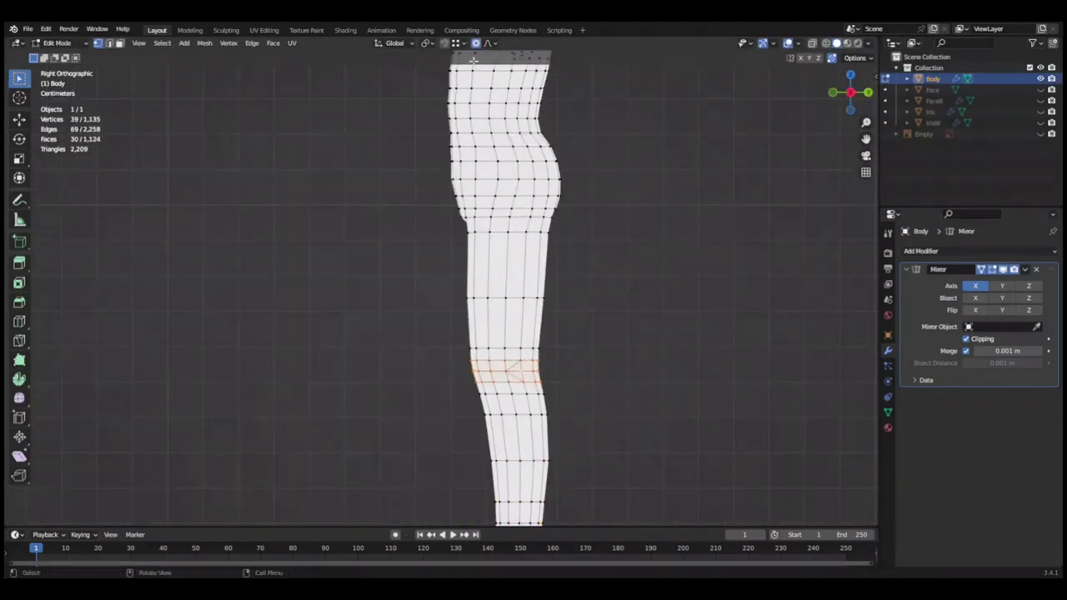
key("g")
key("y")
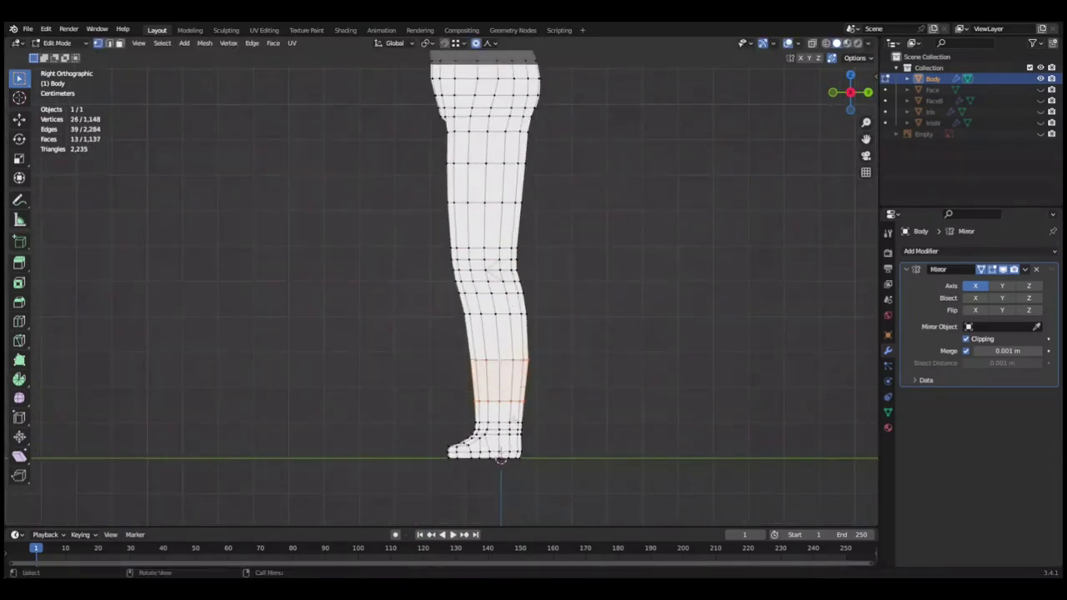
left_click(714, 382)
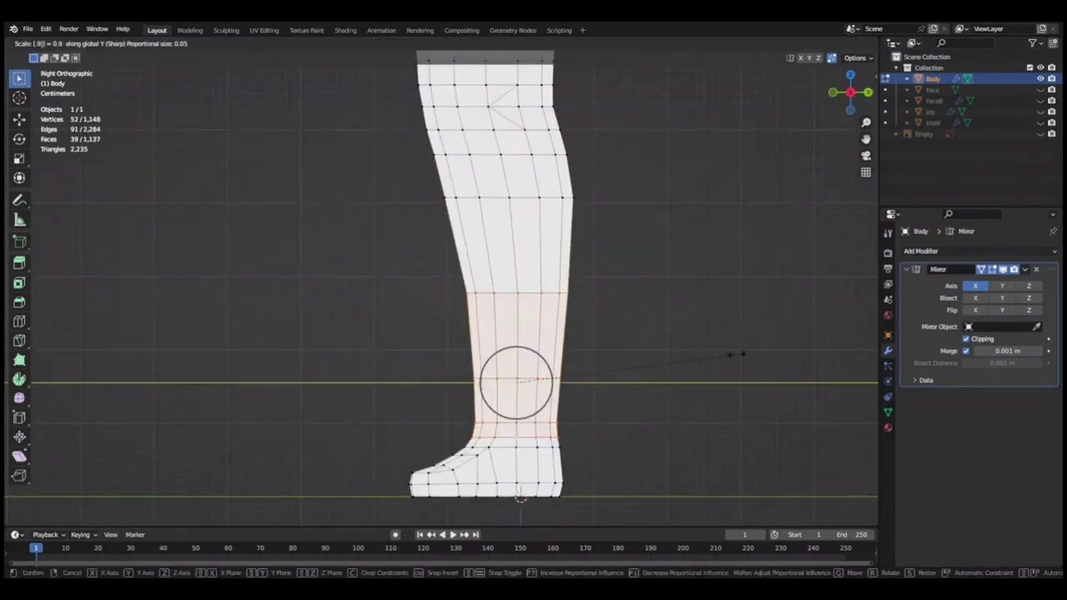
left_click(736, 354)
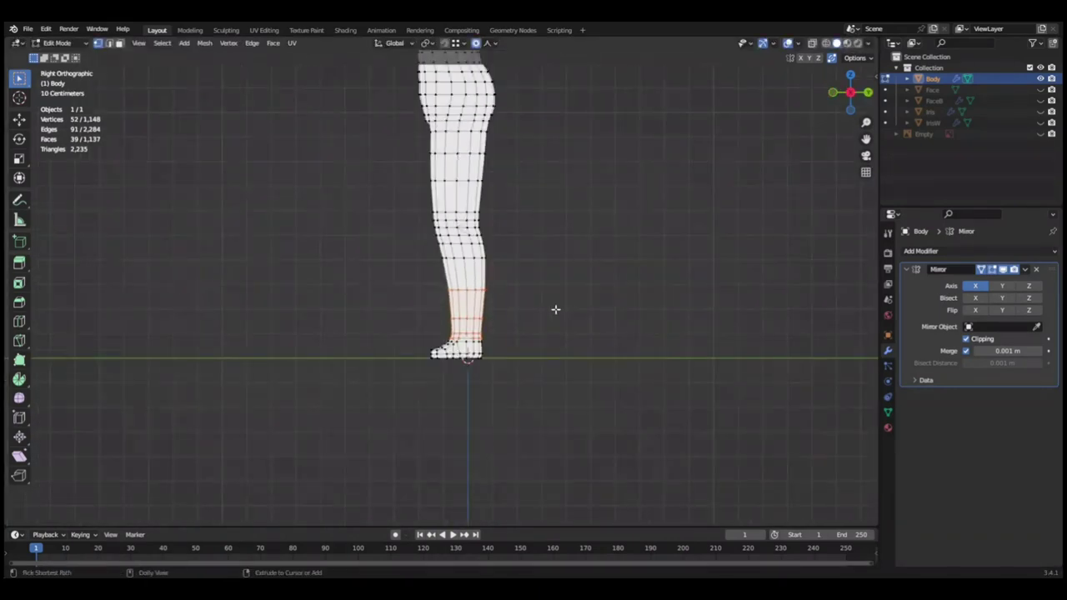
Scale the ankle and knee loops with proportional editing and view the leg from the side.
left_click(670, 329)
key("ctrl+z")
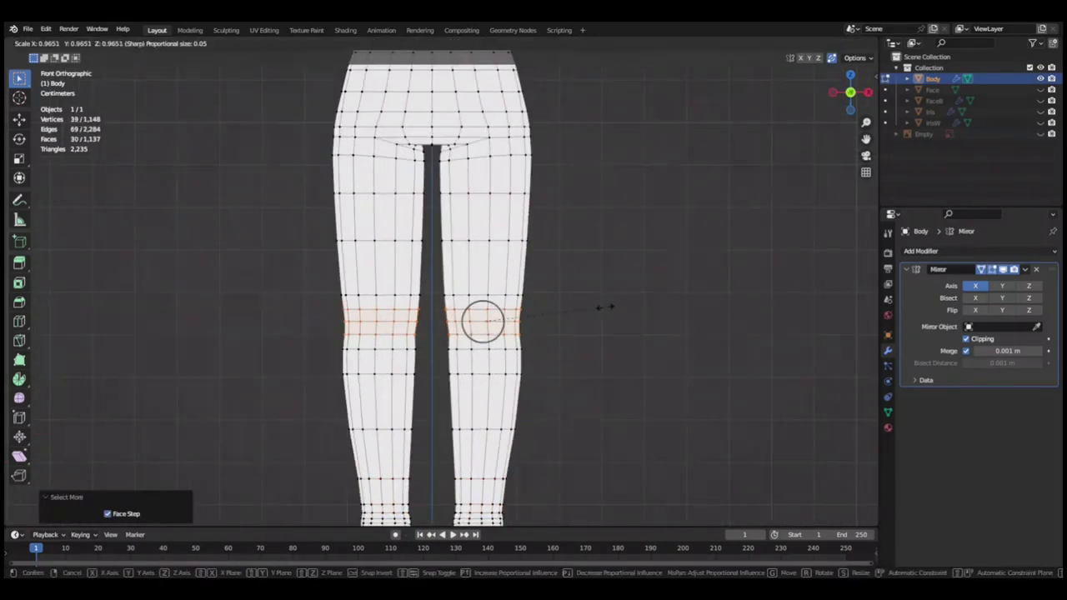
left_click(628, 317)
key("KP_3")
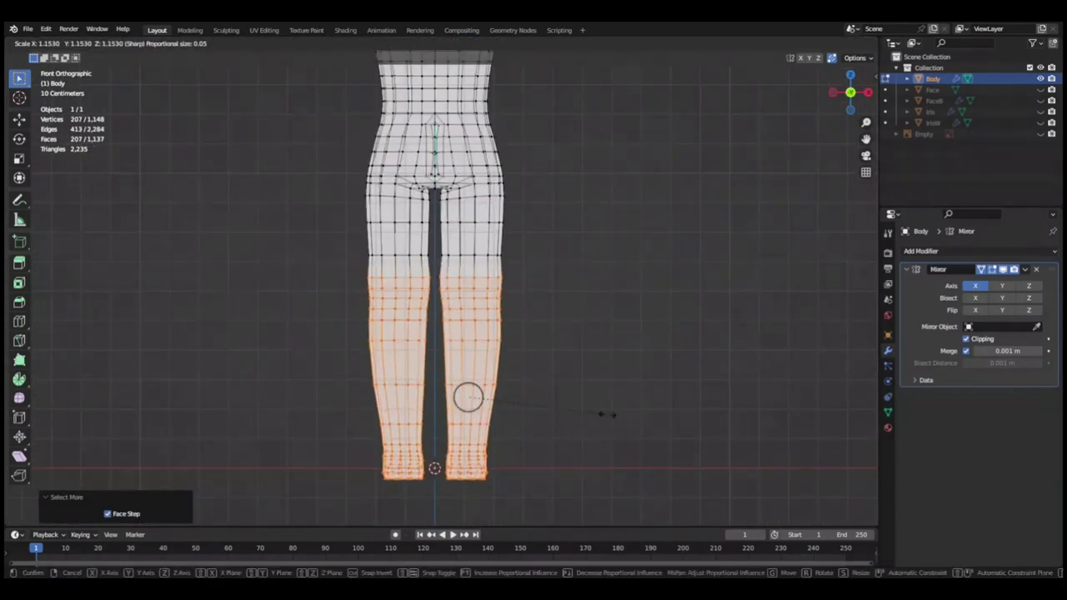
Grow the selection up the legs and enlarge them uniformly to 1.033.
key("ctrl+KP_Add")
key("s")
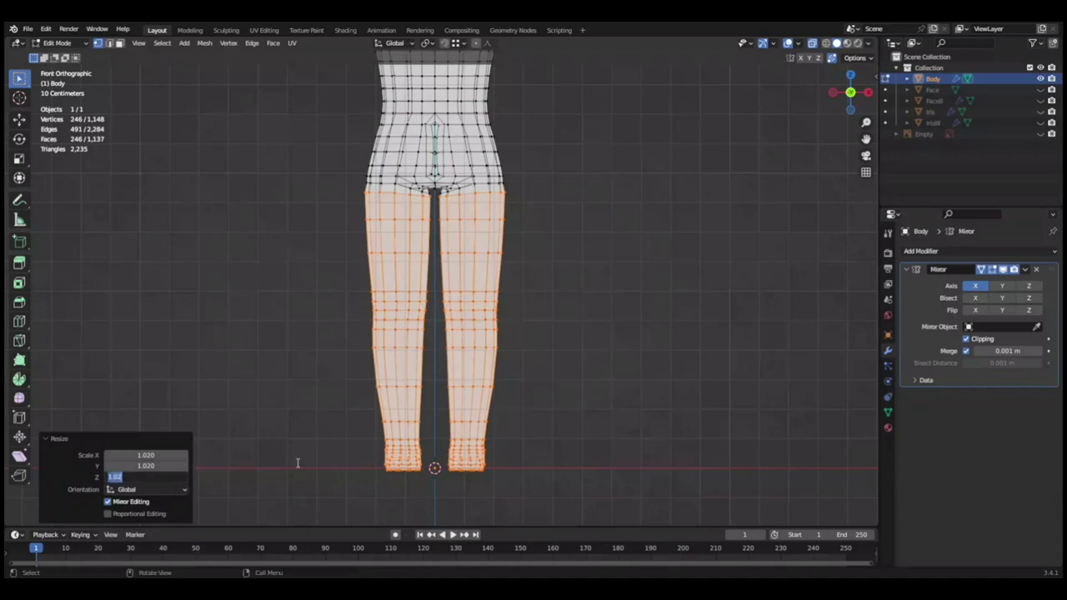
left_click(598, 344)
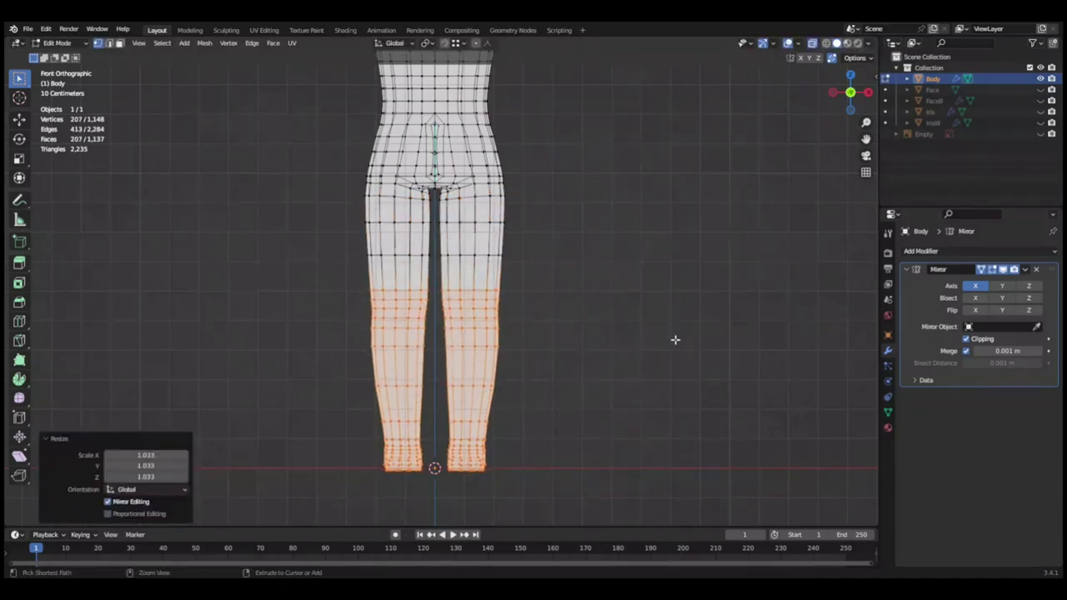
key("ctrl+KP_Subtract")
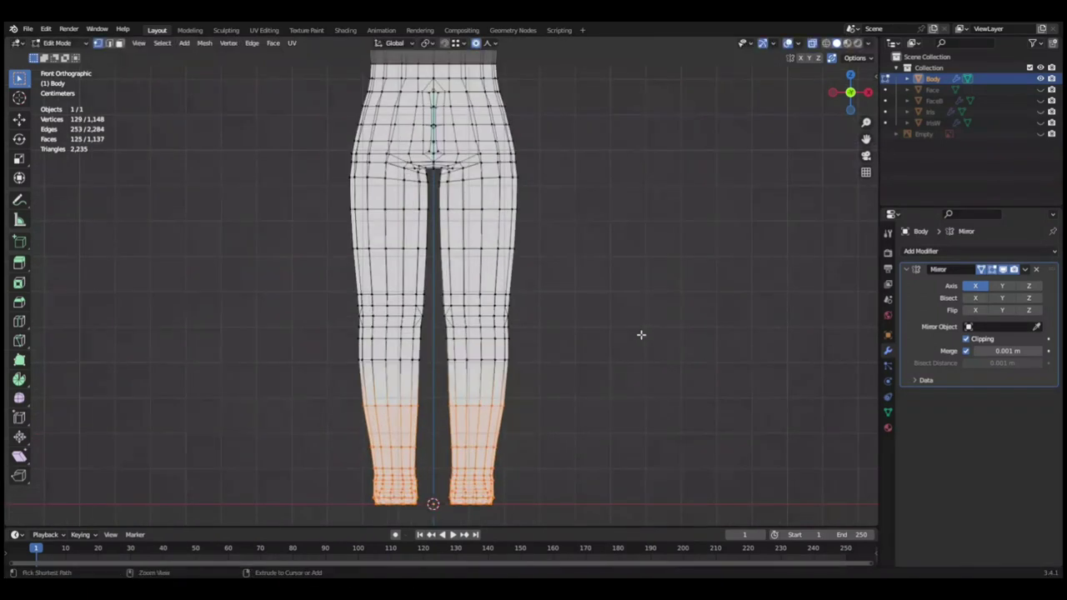
scroll(588, 370, "up", 1)
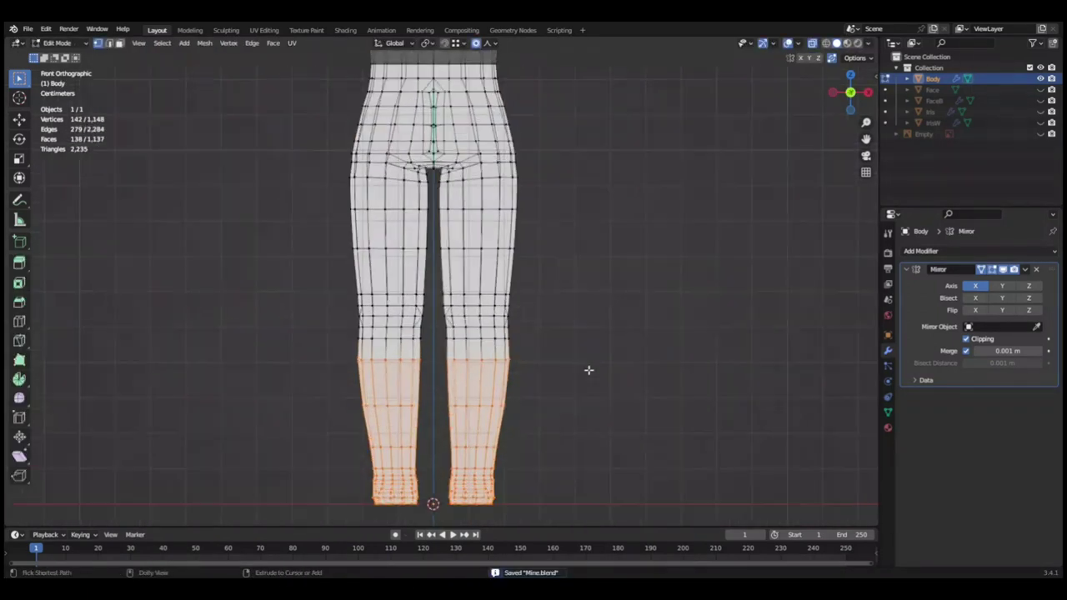
scroll(588, 369, "down", 1)
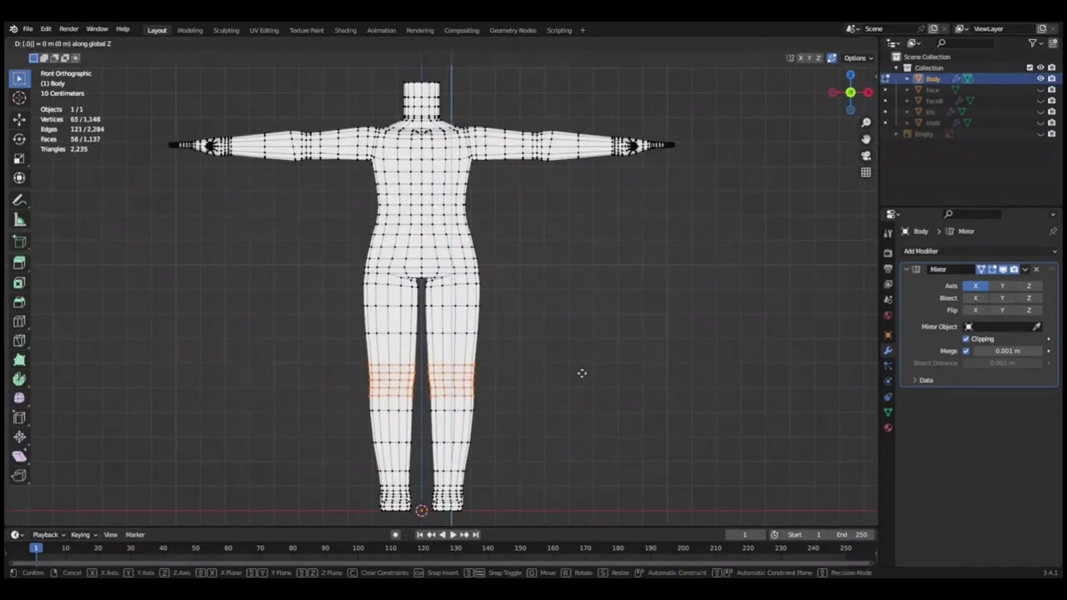
Raise the knee rings 0.01 on Z in side view and save Mine.blend.
key("KP_3")
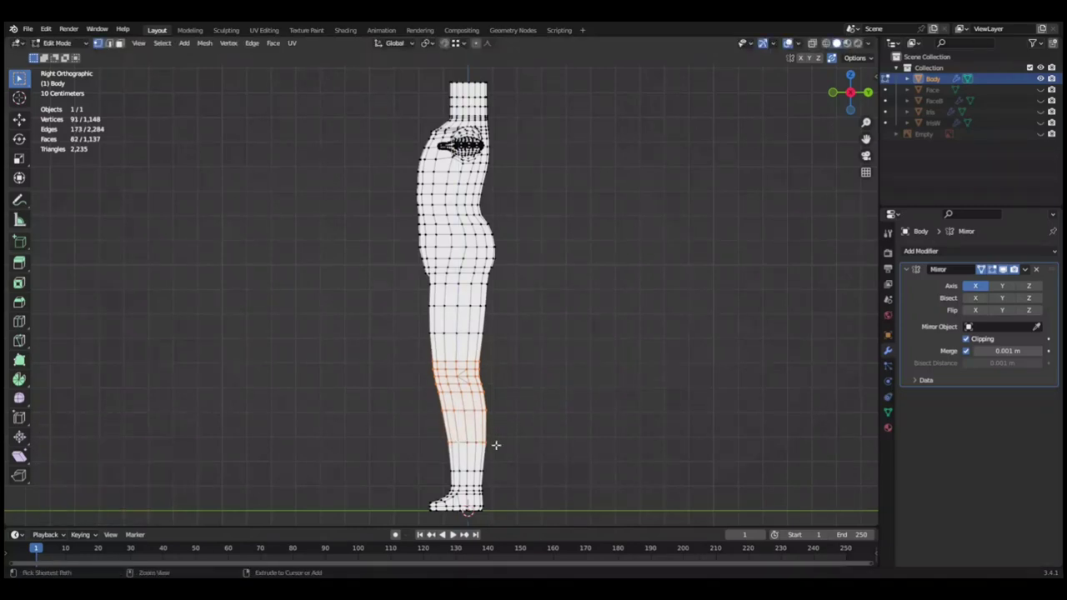
type(".01")
left_click(607, 410)
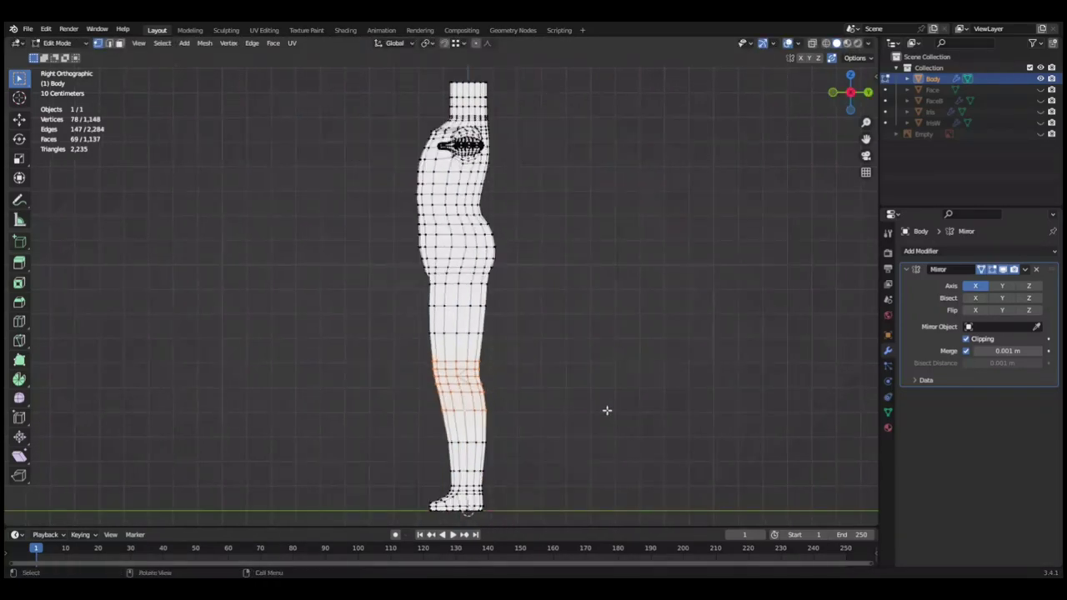
key("Tab")
key("ctrl+s")
key("Tab")
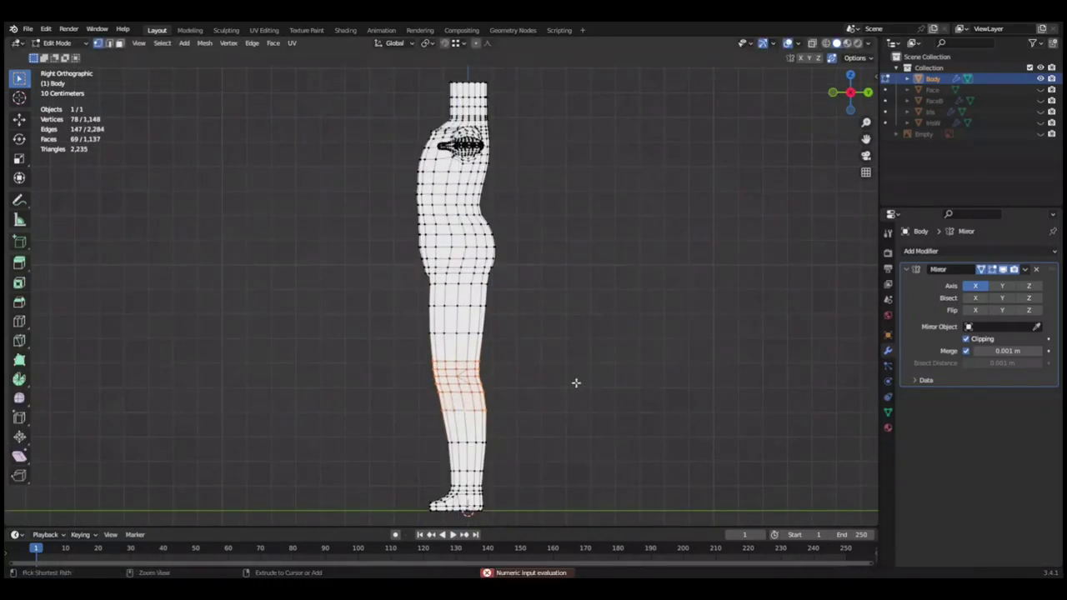
key("KP_1")
Adjust the knee width scale and check the leg from the side.
left_click(606, 362)
key("KP_3")
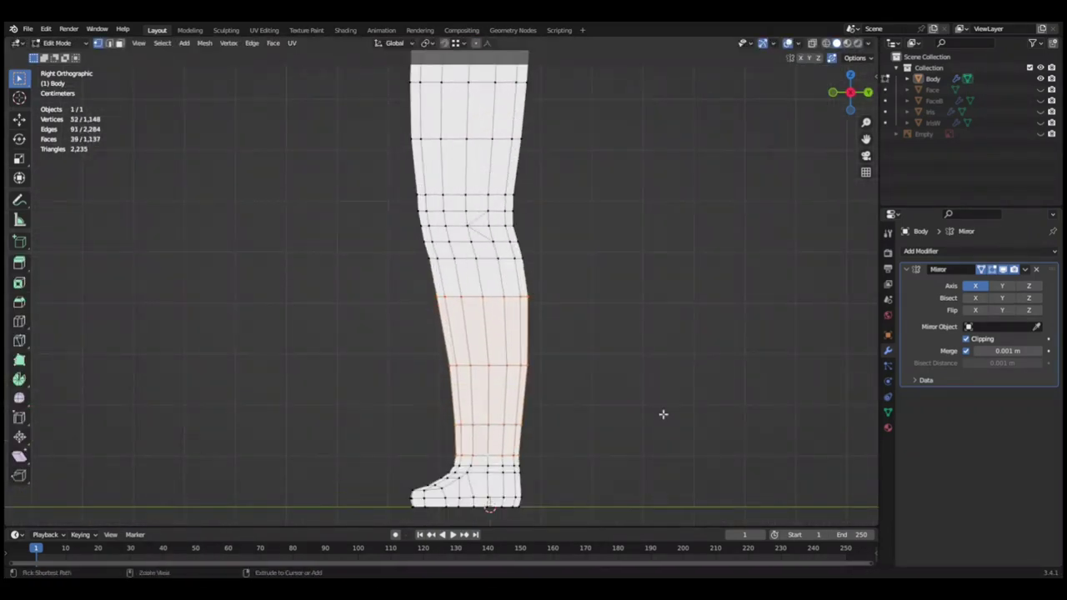
scroll(663, 414, "down", 5)
key("ctrl+s")
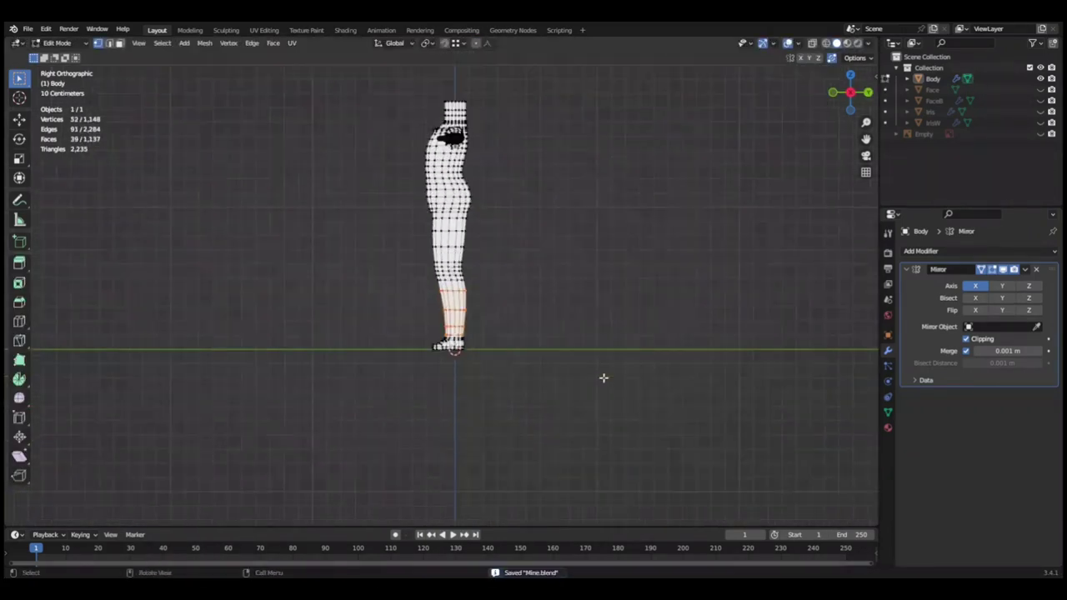
Scale the legs up by 1.075 to match the reference thickness.
scroll(677, 243, "down", 2)
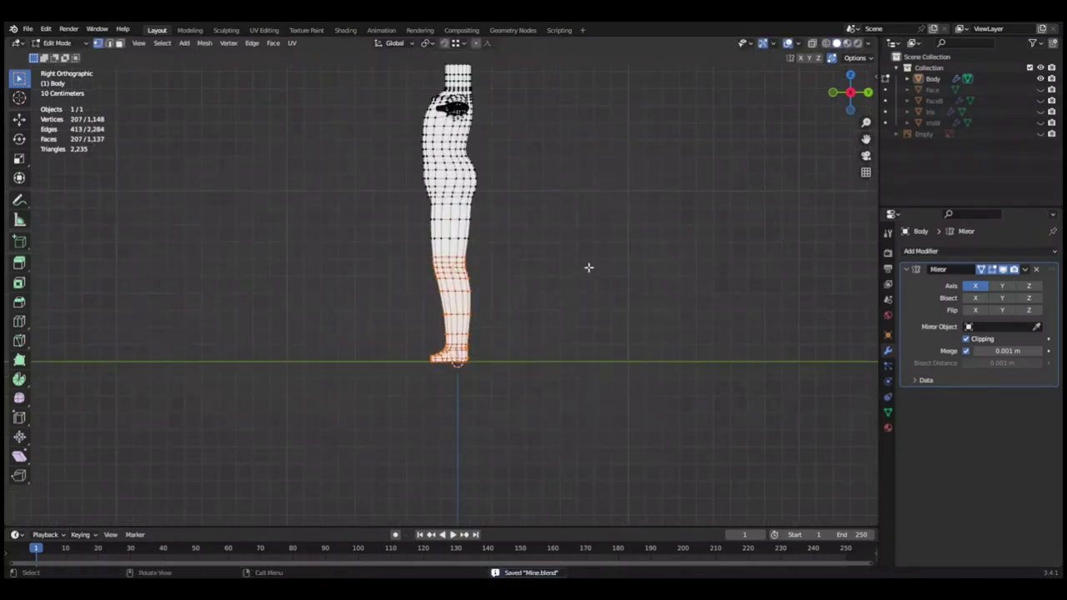
middle_click_drag(590, 266, 720, 268)
left_click(725, 267)
key("KP_1")
scroll(536, 301, "up", 3)
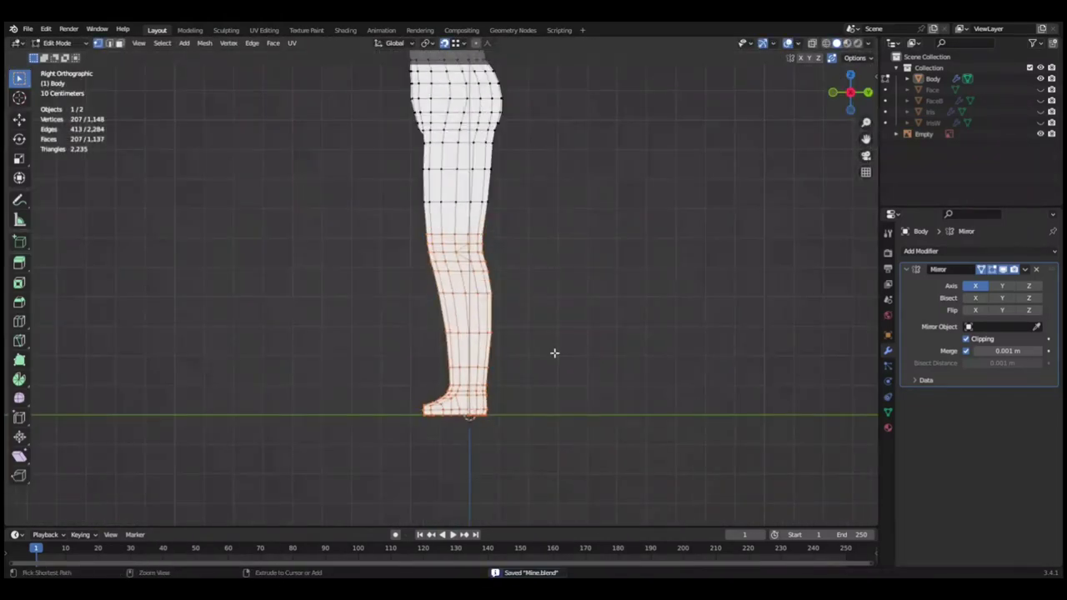
Hide the reference image and grow the leg selection up into the torso.
key("ctrl+z")
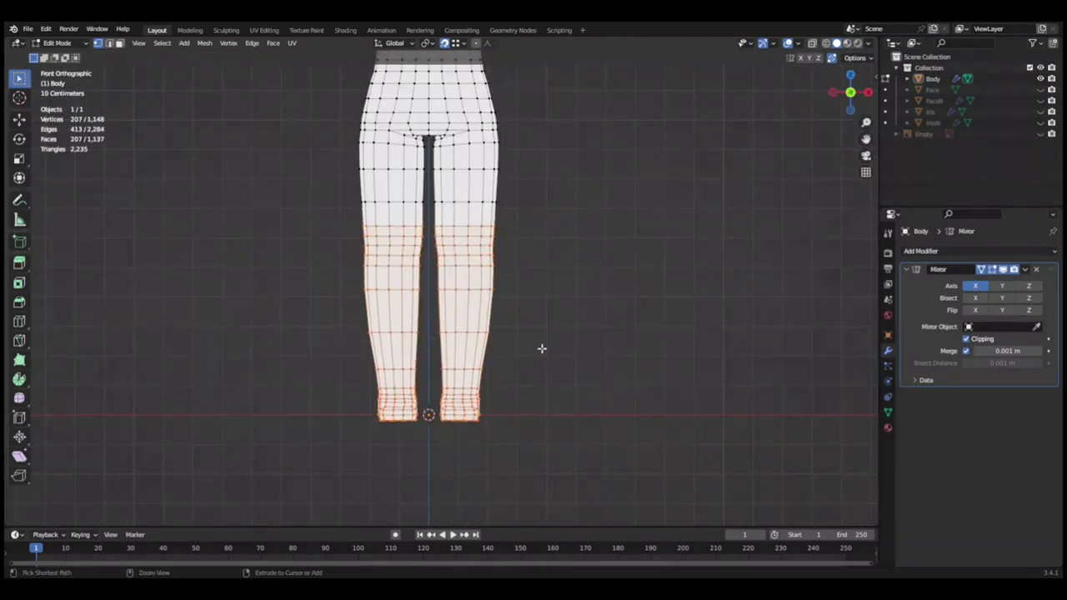
scroll(525, 325, "down", 6)
scroll(525, 292, "up", 1)
key("KP_3")
key("KP_1")
key("ctrl+KP_Add")
key("KP_3")
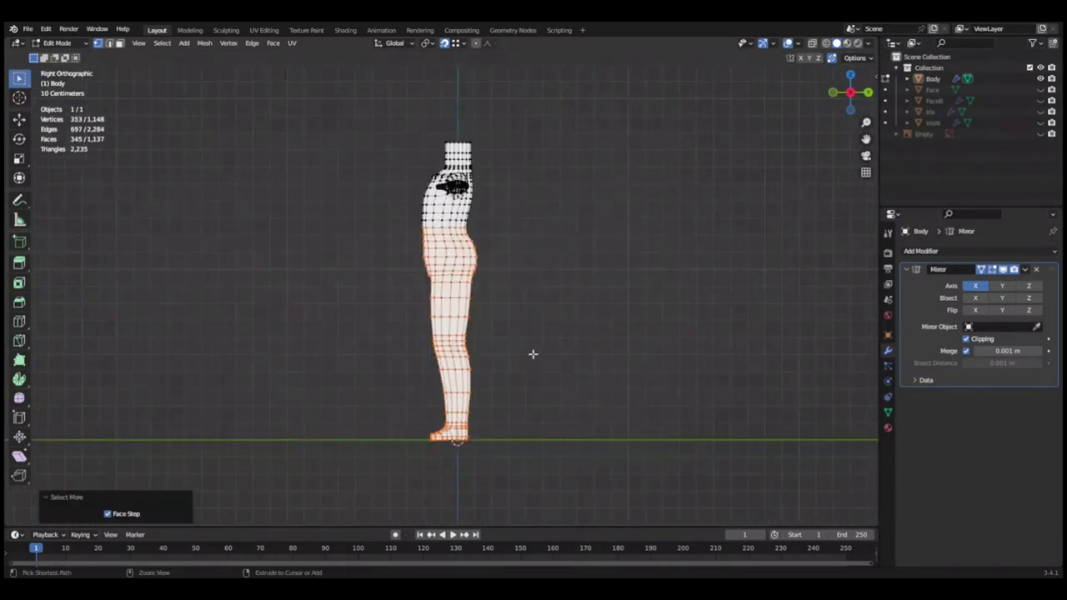
key("KP_1")
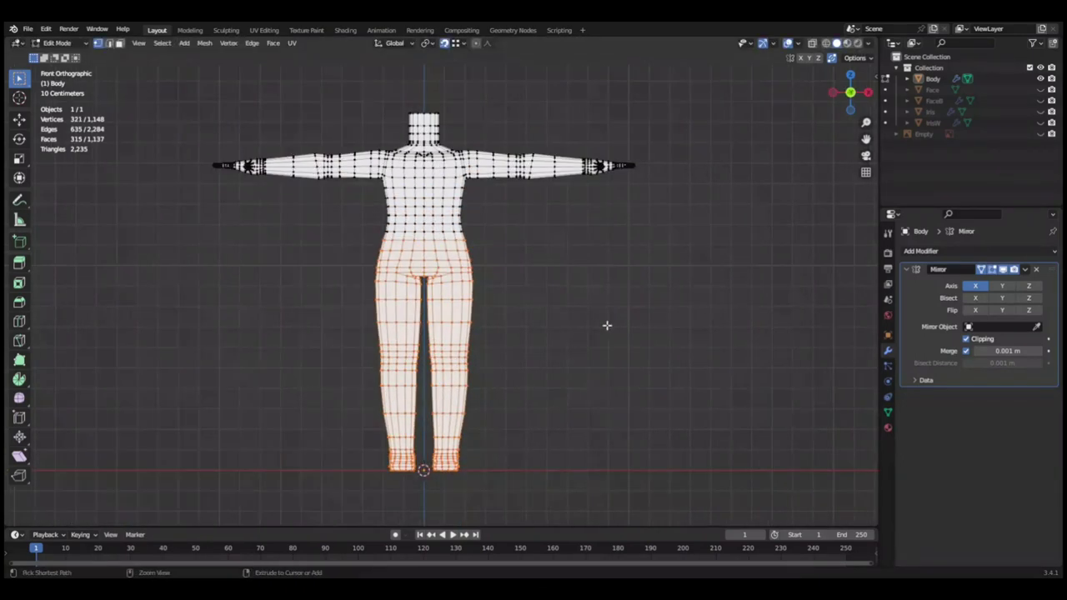
Save, return to Object Mode and hide the reference to show the Body's material settings.
key("alt+h")
scroll(340, 192, "up", 2)
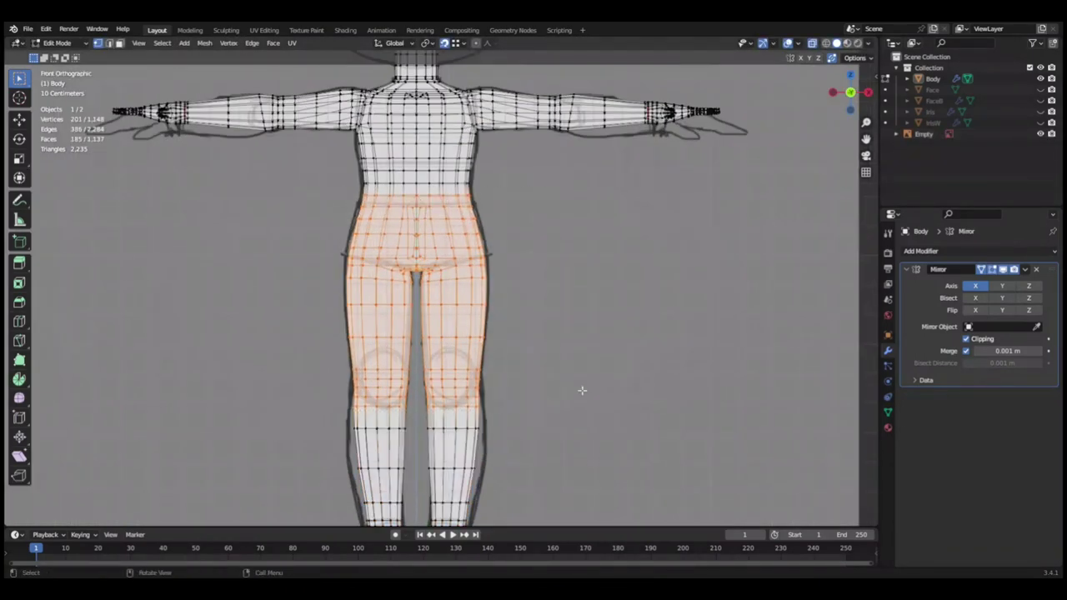
scroll(589, 385, "down", 2)
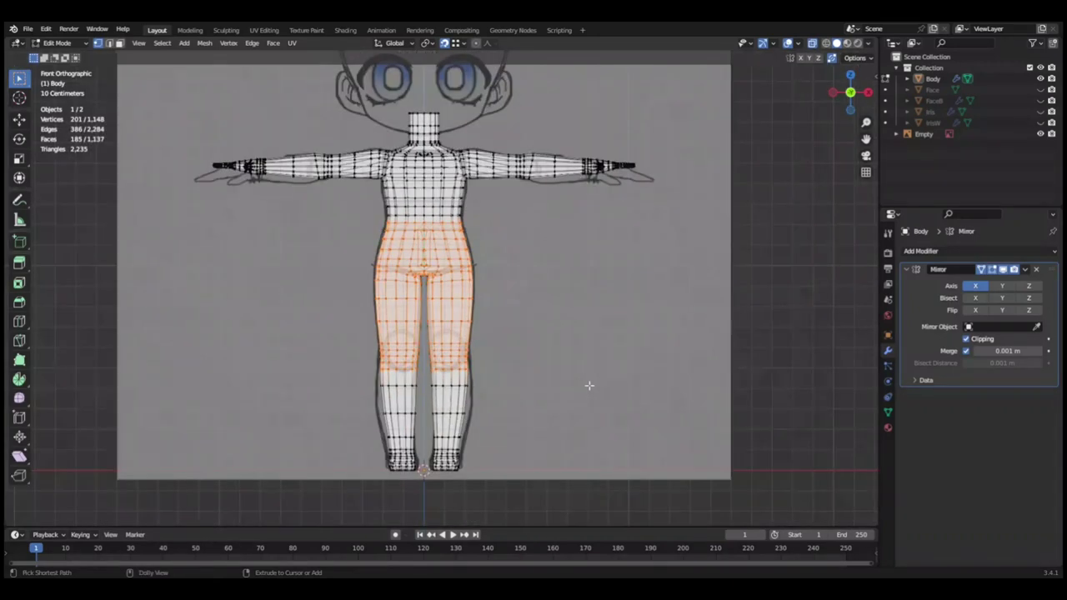
key("ctrl+s")
key("KP_3")
key("Tab")
key("alt+h")
key("KP_1")
scroll(576, 276, "down", 1)
left_click(1040, 133)
left_click(888, 427)
Enlarge the calf loops by about 1.032 with proportional editing, checking front and side.
middle_click_drag(452, 295, 712, 305)
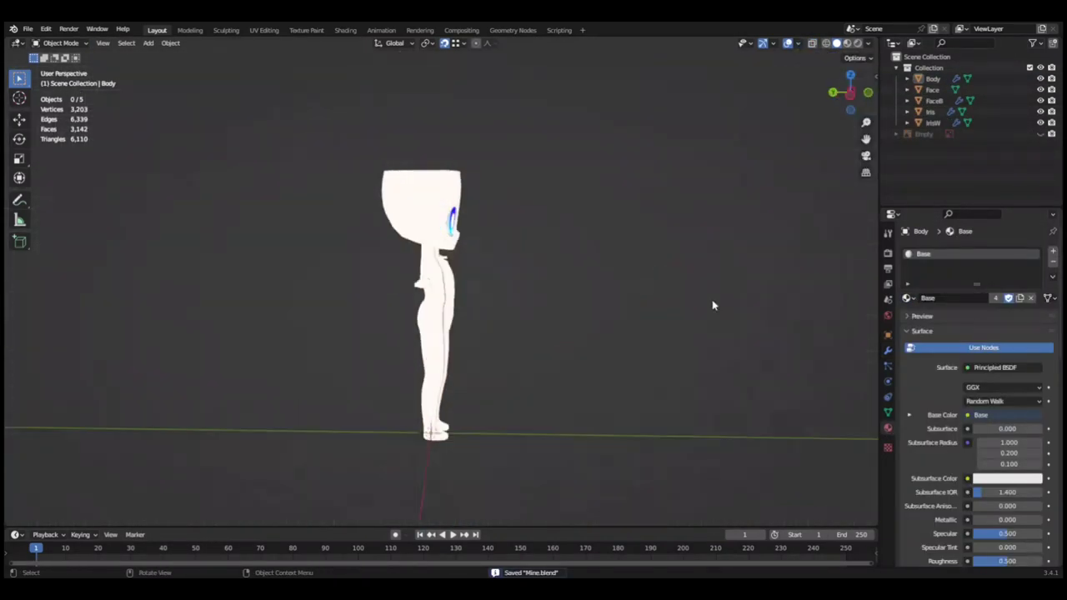
scroll(639, 297, "up", 2)
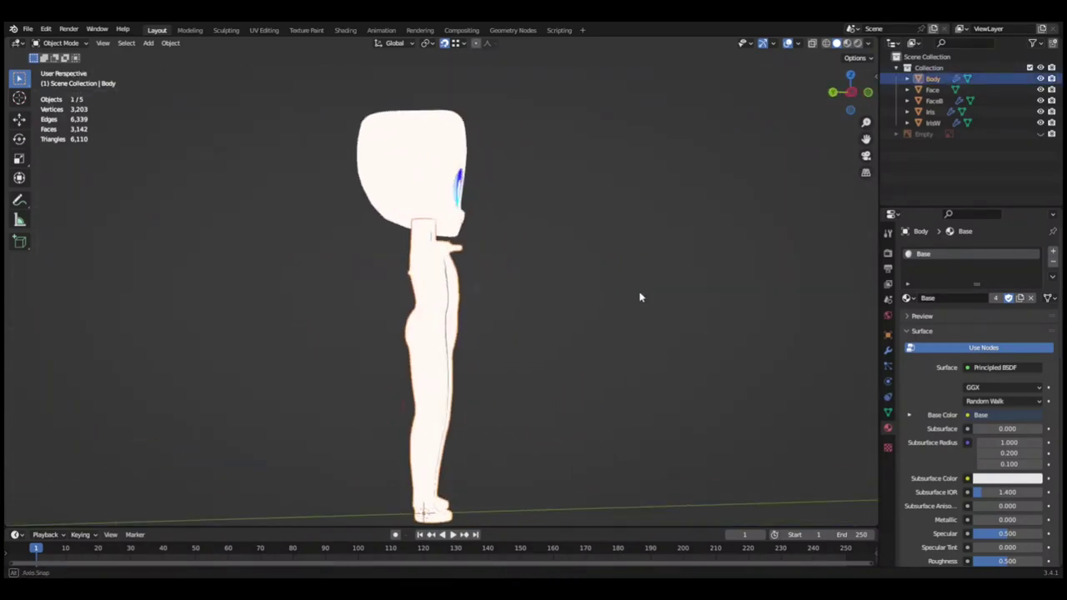
key("KP_1")
key("ctrl+s")
left_click(263, 31)
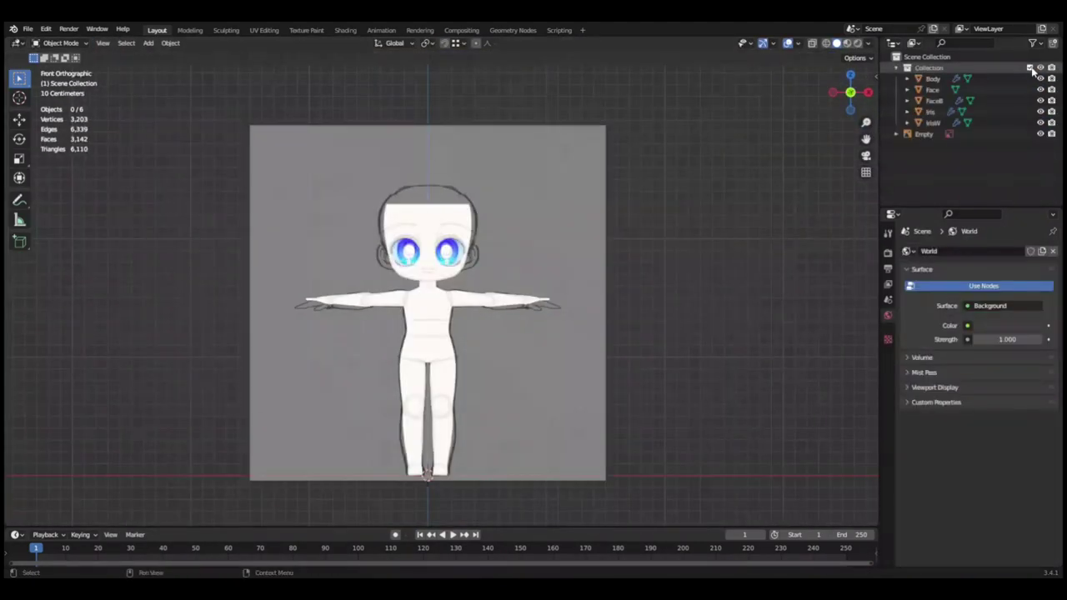
left_click(604, 203)
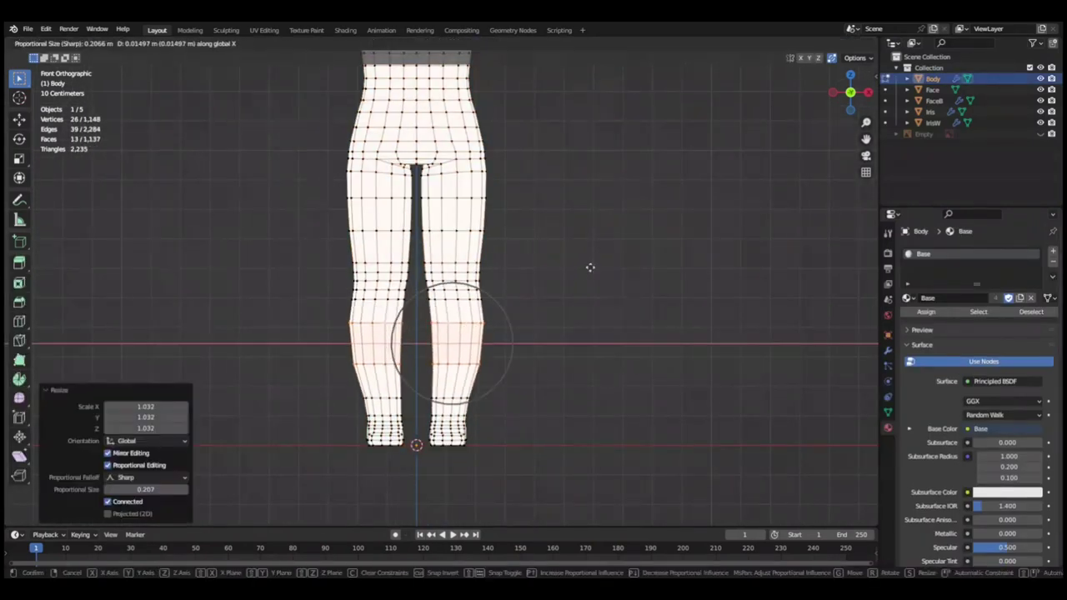
scroll(618, 286, "down", 5)
key("KP_3")
key("KP_1")
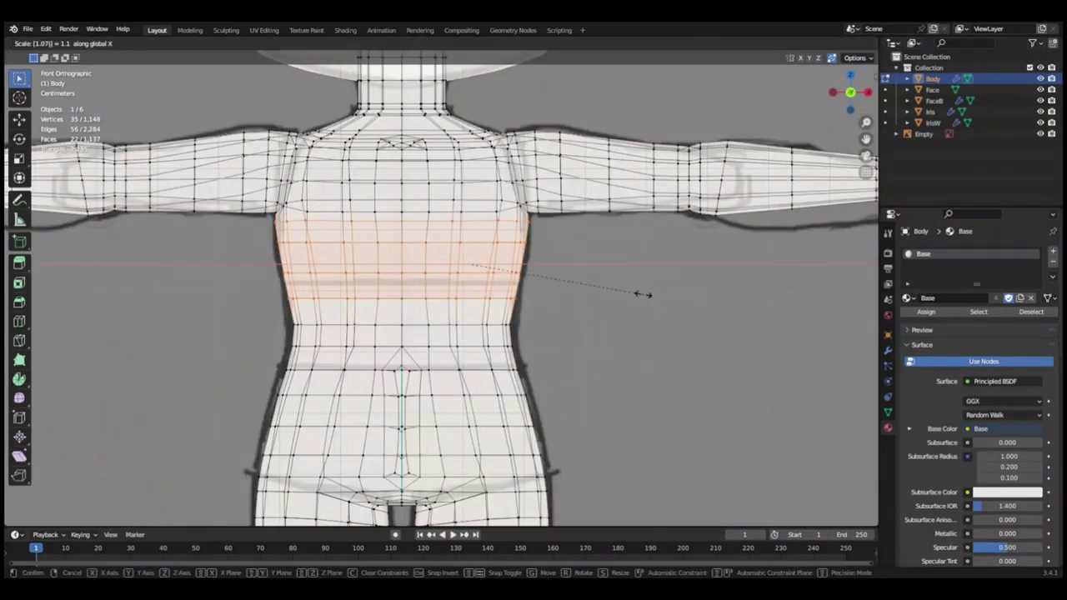
Widen the chest loops along X by about 1.025 and 1.015.
left_click(643, 293)
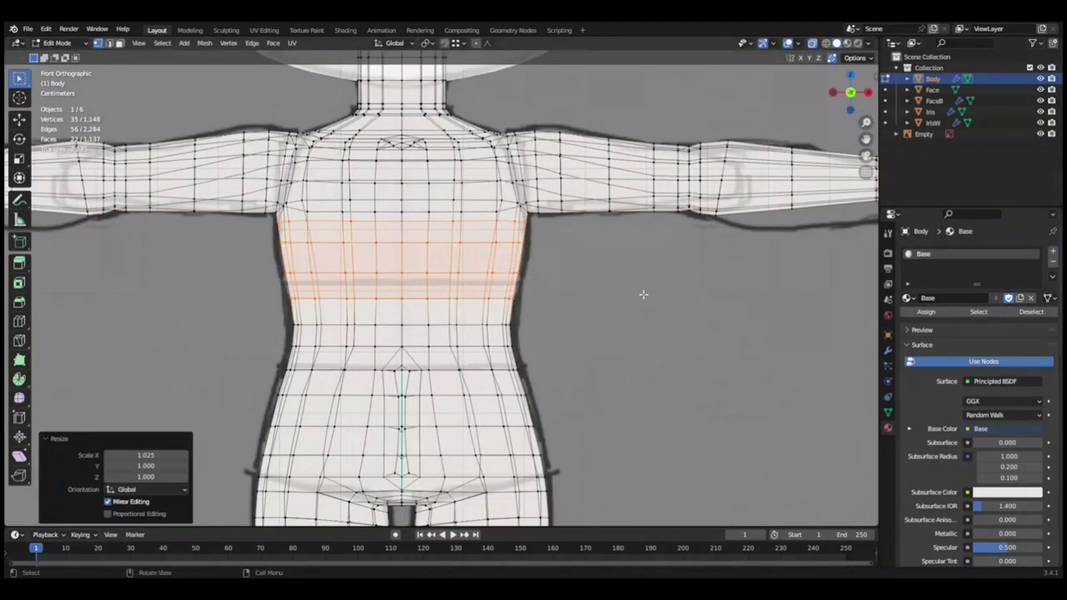
scroll(643, 275, "up", 2)
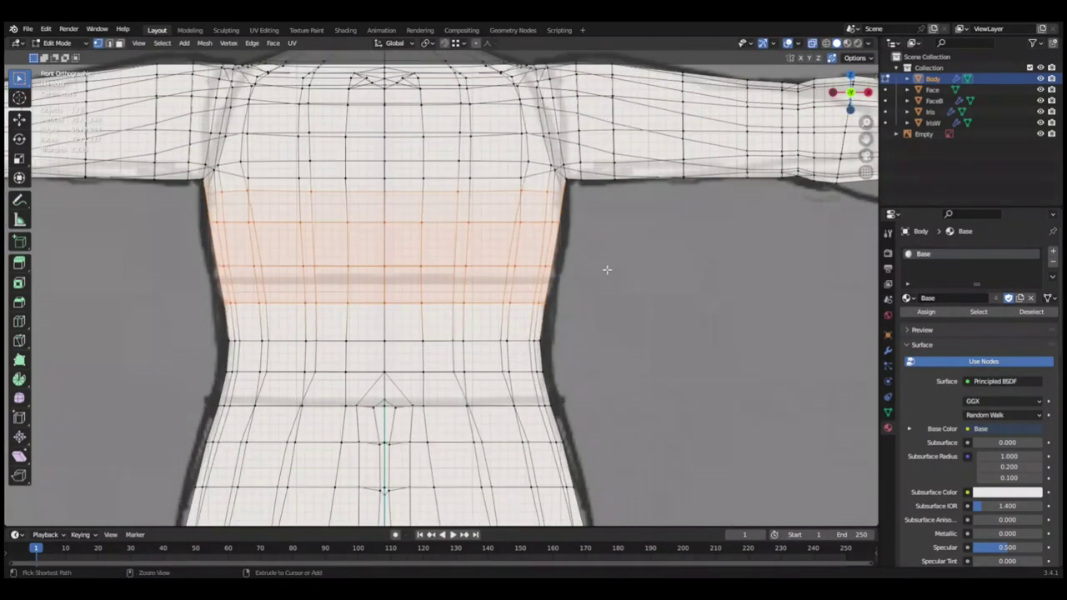
scroll(643, 238, "up", 2)
scroll(643, 239, "up", 2)
scroll(643, 238, "down", 2)
key("s")
key("x")
left_click(664, 263)
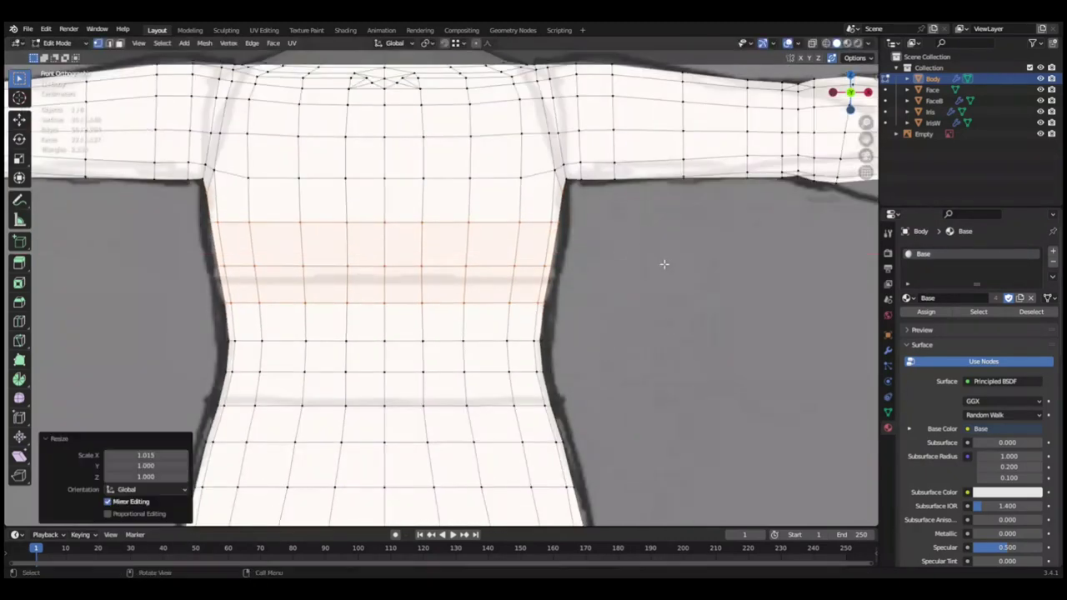
key("g")
key("x")
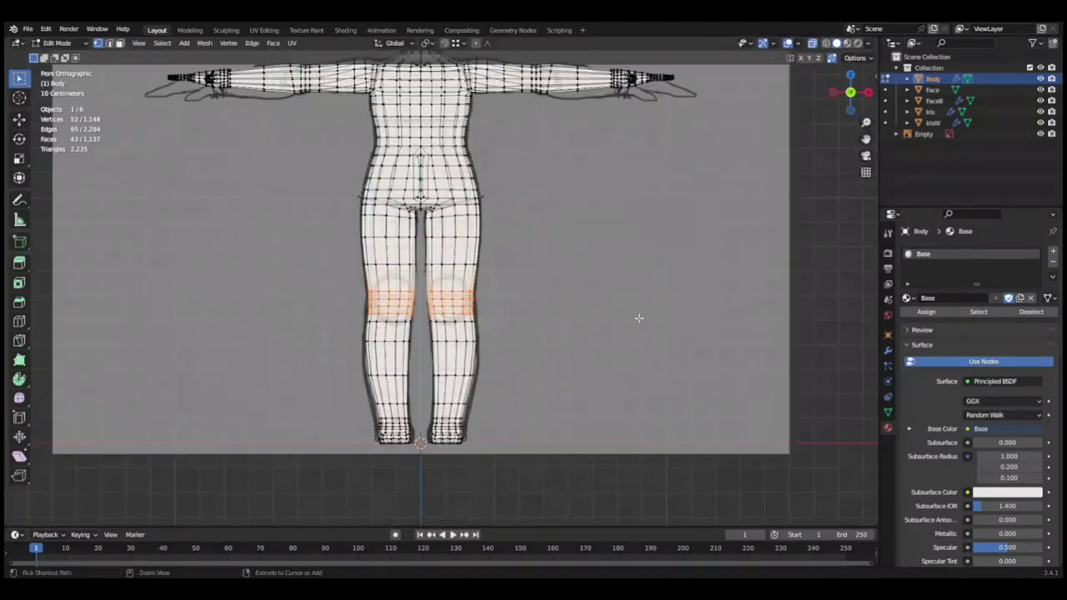
Enter Edit Mode, nudge the armpit vertex row slightly and save.
scroll(638, 318, "up", 5)
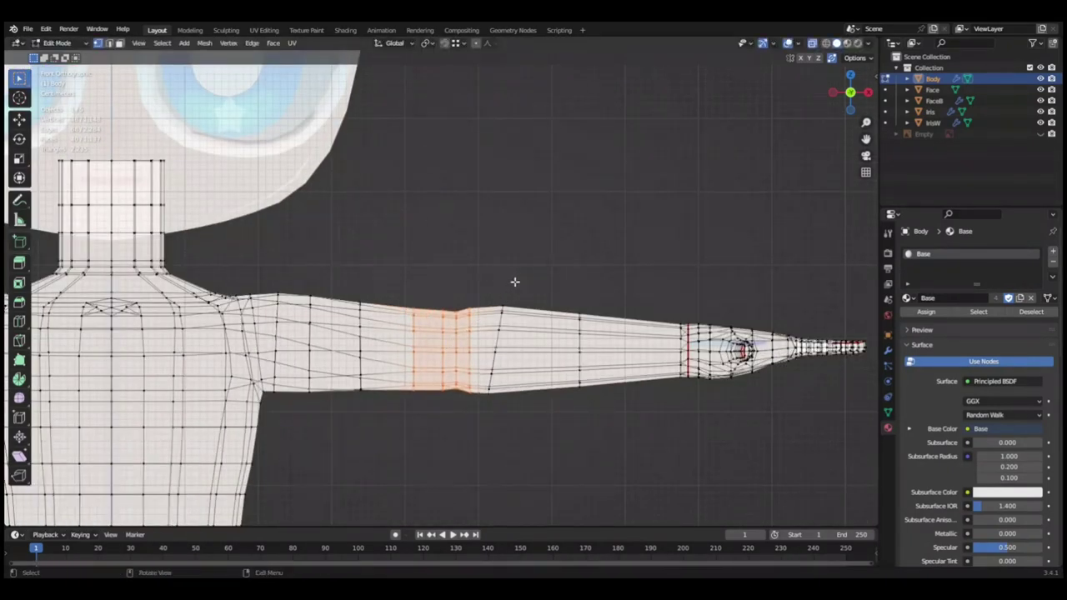
scroll(515, 282, "down", 7)
key("Tab")
scroll(568, 237, "up", 8)
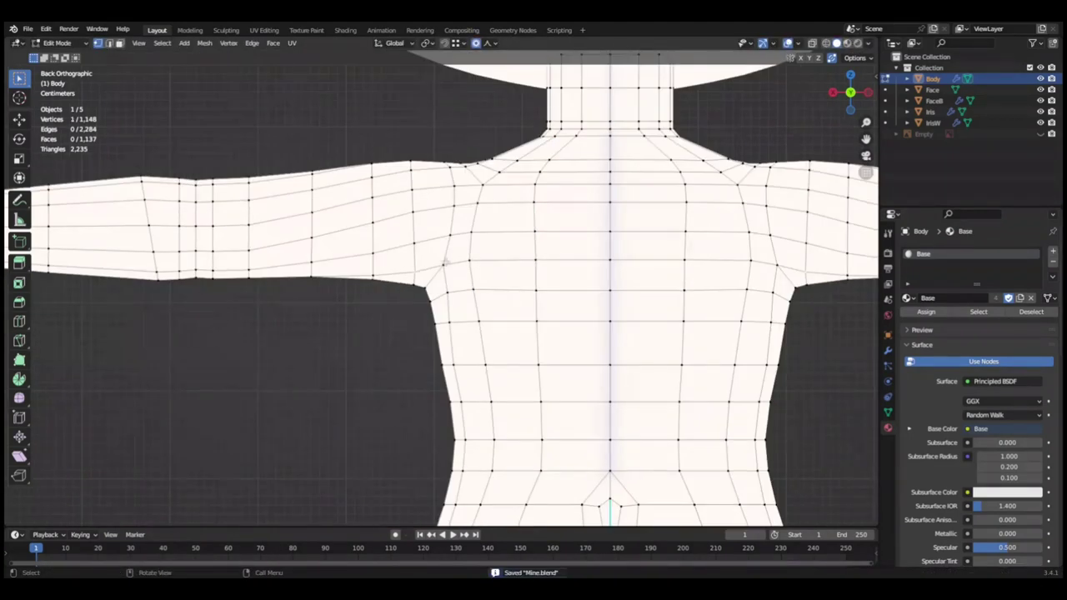
key("g")
left_click(530, 268)
left_click(354, 377)
left_click(490, 355)
key("ctrl+s")
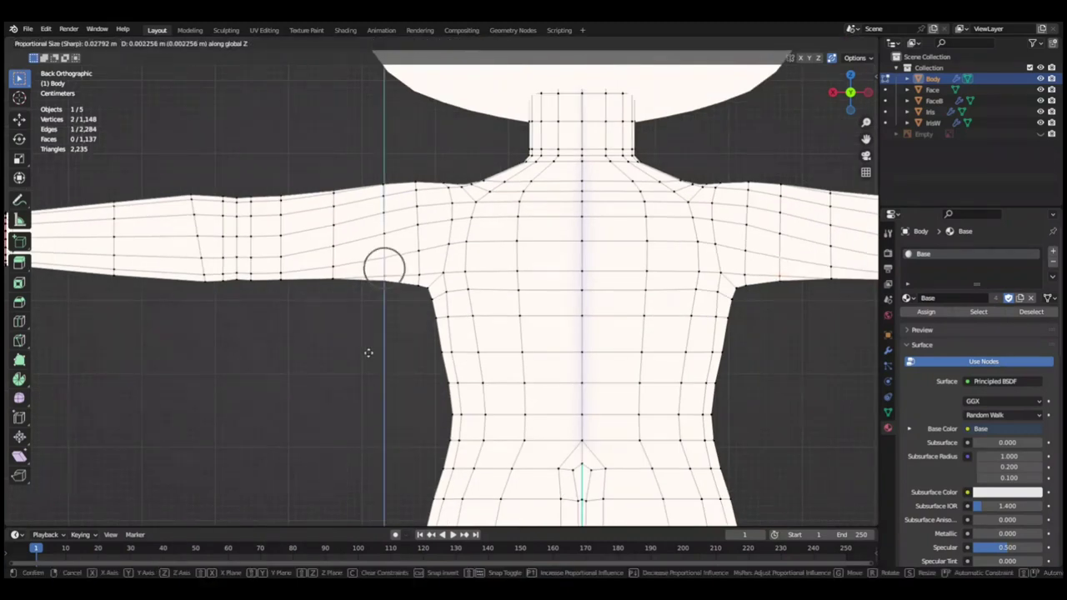
Soften the area under the arm and move the shoulder vertices, then save.
left_click(368, 352)
scroll(302, 381, "down", 3)
middle_click_drag(303, 381, 389, 405)
scroll(459, 289, "up", 3)
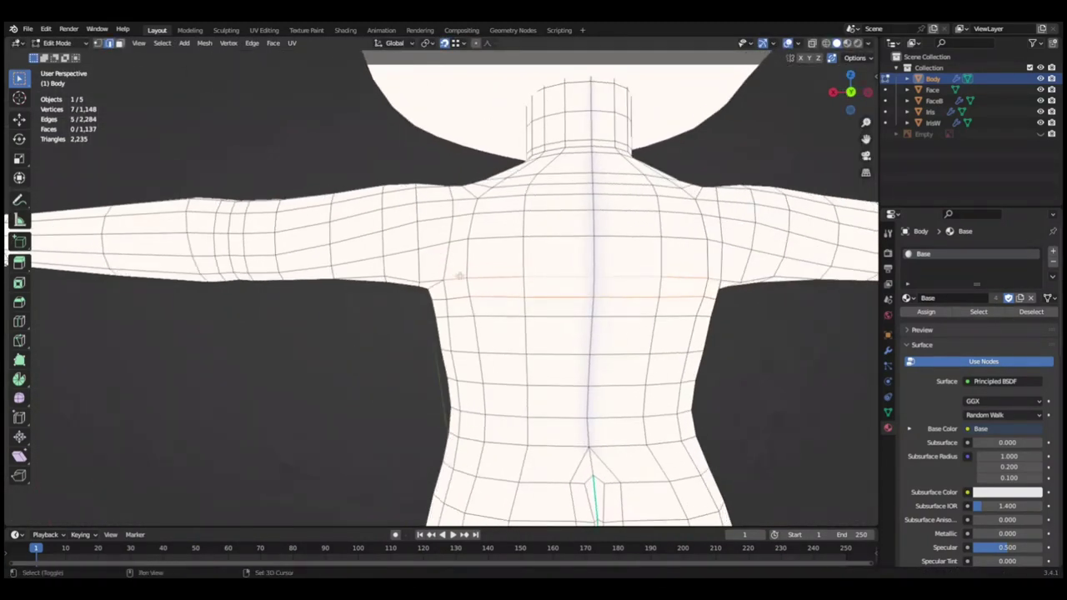
left_click(383, 337)
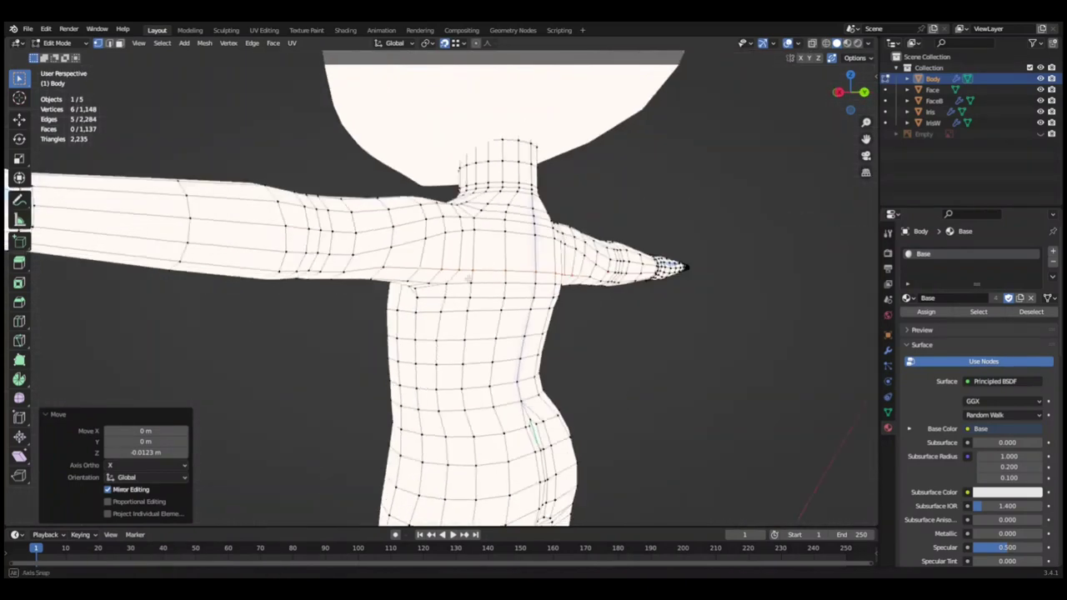
key("ctrl+s")
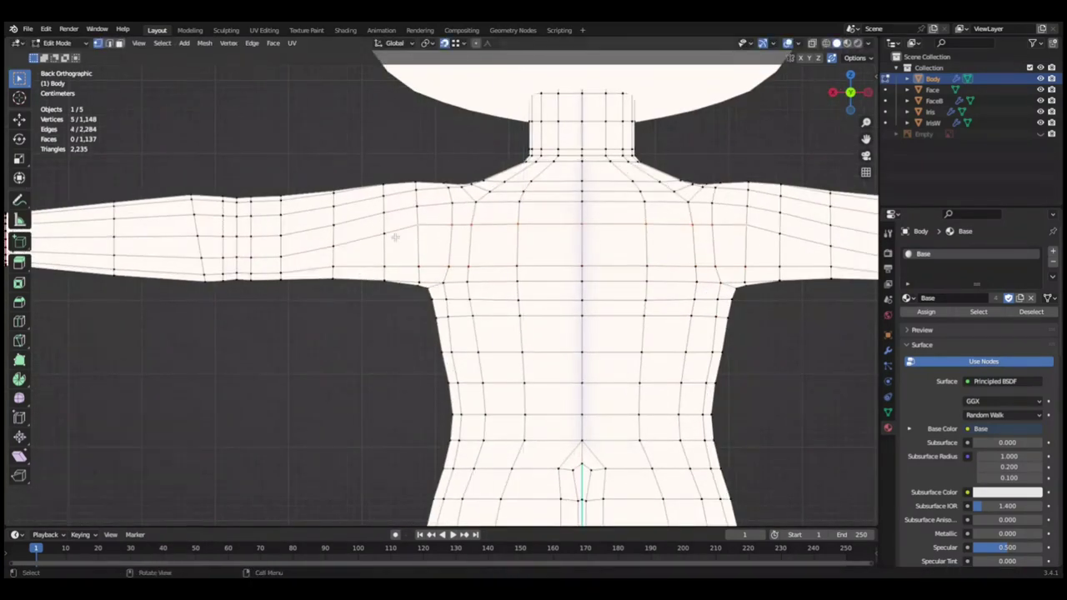
Move the shoulder vertices along Z, check from the back, and undo the last adjustment.
key("g")
key("z")
key("s")
scroll(354, 385, "up", 1)
key("ctrl+z")
key("ctrl+z")
key("KP_1")
key("ctrl+KP_1")
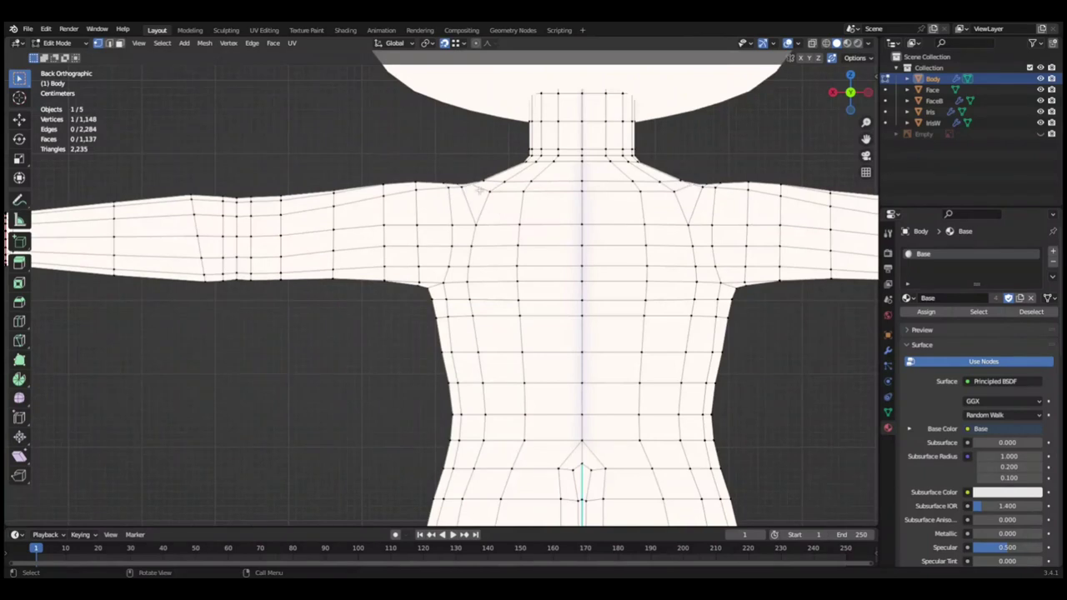
left_click(307, 327)
middle_click_drag(307, 328, 386, 307)
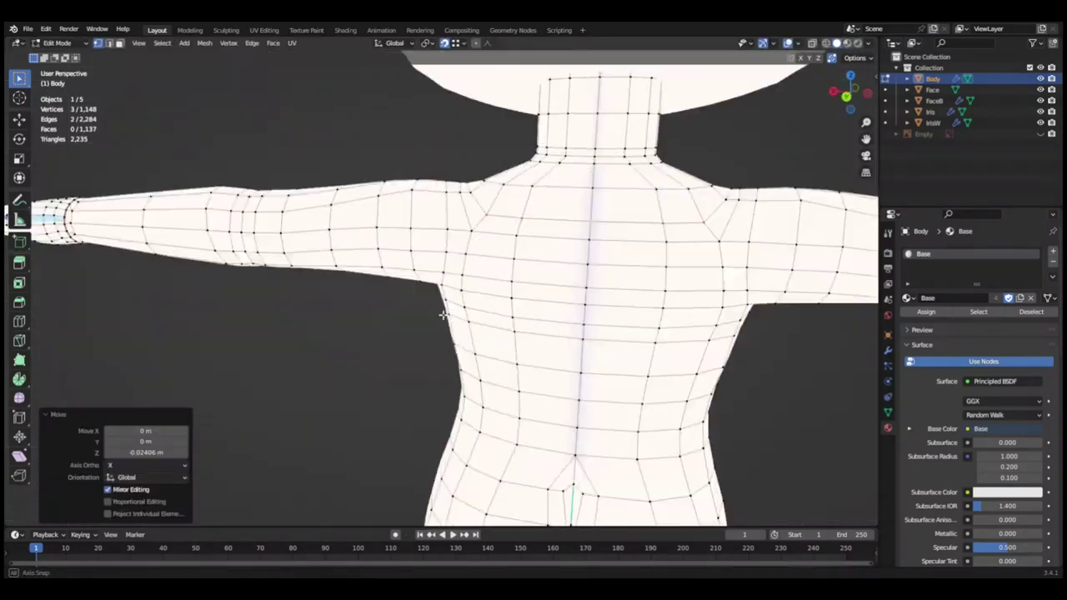
key("ctrl+z")
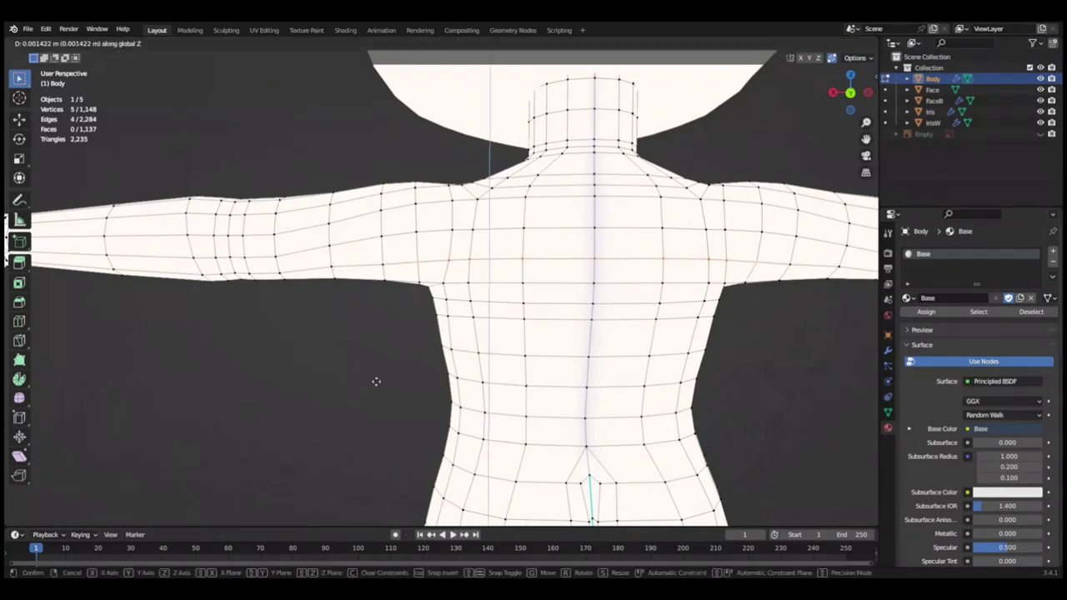
Select a path of chest vertices and push them along Y.
left_click(392, 352)
mouse_move(392, 351)
middle_mouse_down()
mouse_move(553, 356)
mouse_move(543, 369)
middle_mouse_up()
left_click(400, 354, "ctrl")
key("g")
key("y")
left_click(552, 356)
Move the chest vertices about 0.0026 m along Y in side view and save.
key("g")
key("y")
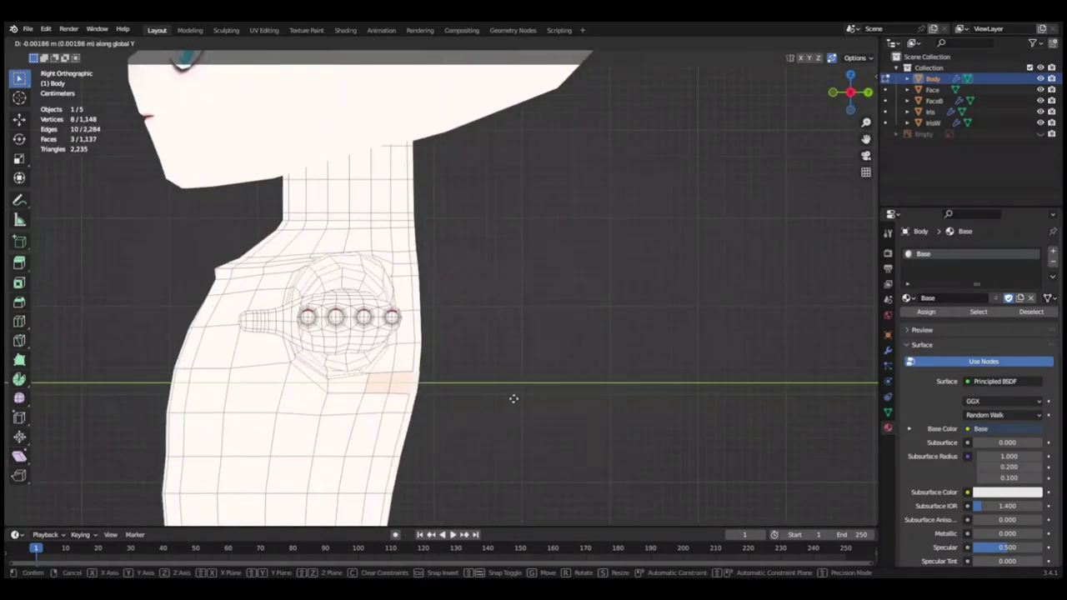
left_click(512, 395)
scroll(491, 387, "down", 1)
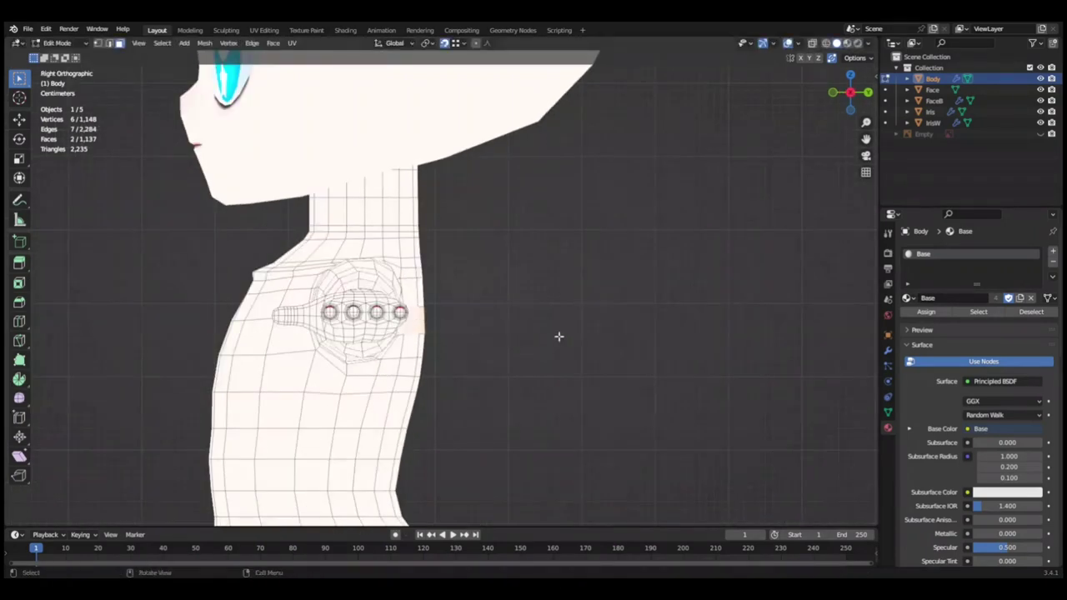
scroll(403, 298, "up", 1)
key("ctrl+s")
scroll(577, 318, "down", 1)
scroll(536, 317, "down", 4)
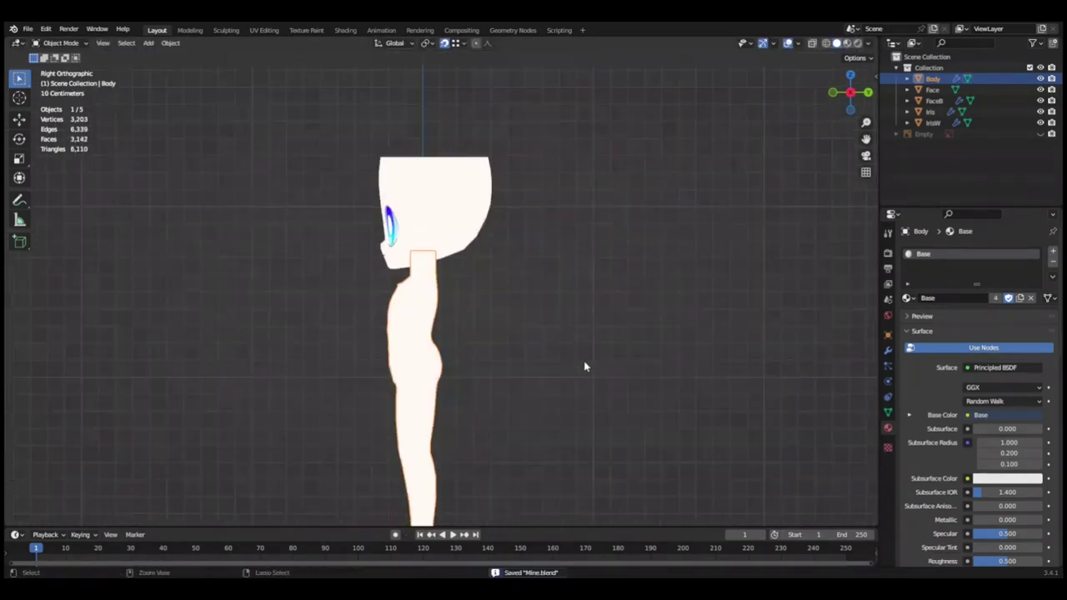
middle_click_drag(586, 364, 500, 333)
scroll(500, 333, "up", 3)
Extend the chest vertex selection with additional path picks around the chest.
left_click(491, 326, "ctrl")
scroll(491, 326, "down", 2)
mouse_move(417, 334)
middle_mouse_down()
mouse_move(369, 359)
mouse_move(360, 398)
mouse_move(574, 412)
middle_mouse_up()
left_click(360, 397, "ctrl")
scroll(642, 359, "up", 2)
scroll(643, 359, "down", 2)
scroll(334, 402, "up", 2)
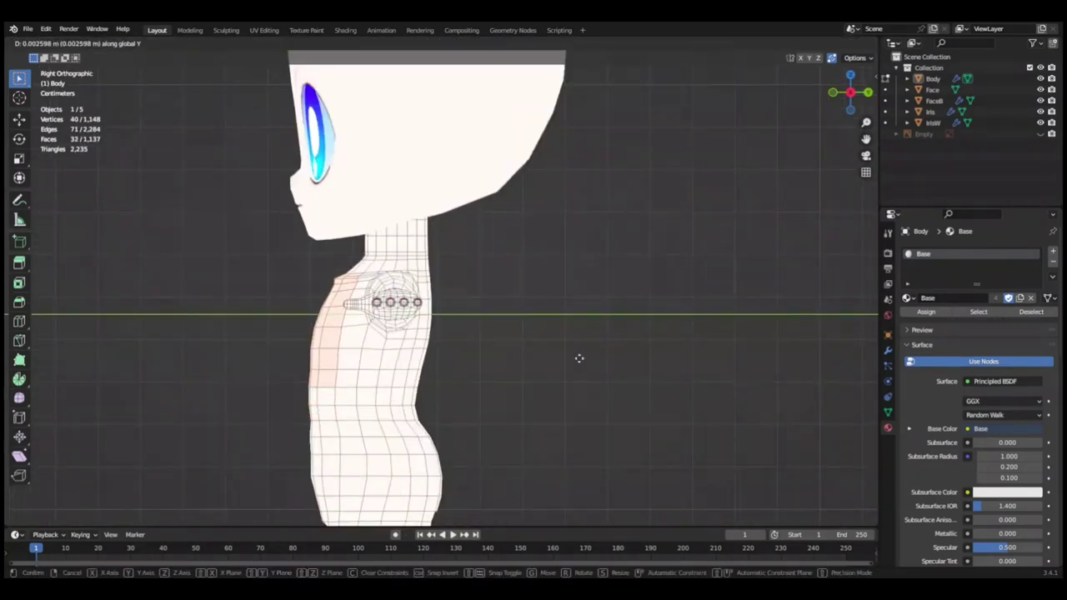
scroll(597, 359, "down", 3)
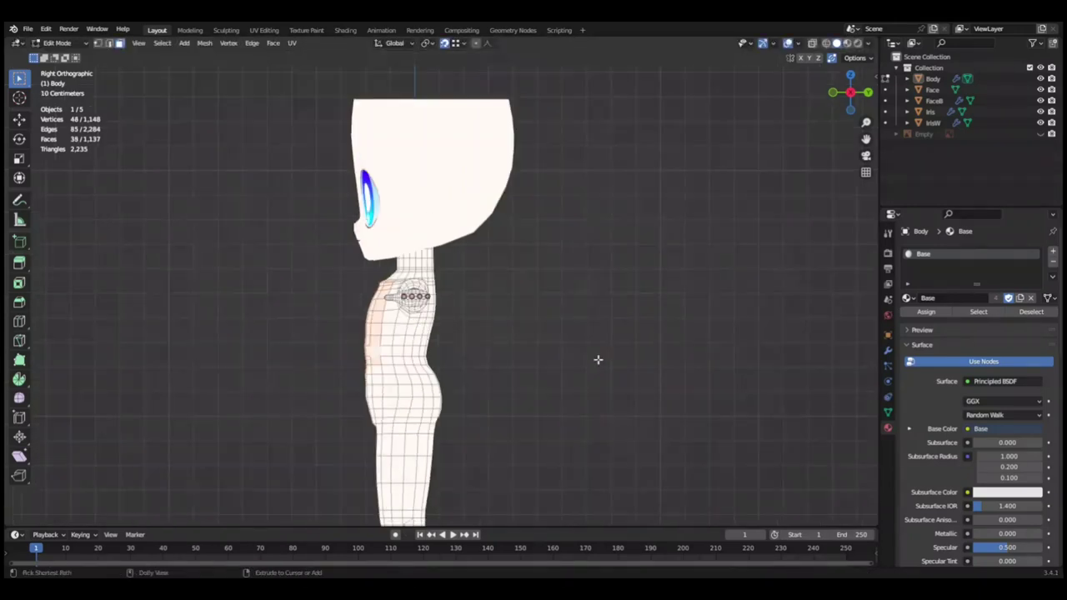
Return to Object Mode, save, and toggle the reference sketch while viewing in perspective.
key("Tab")
key("ctrl+s")
key("alt+h")
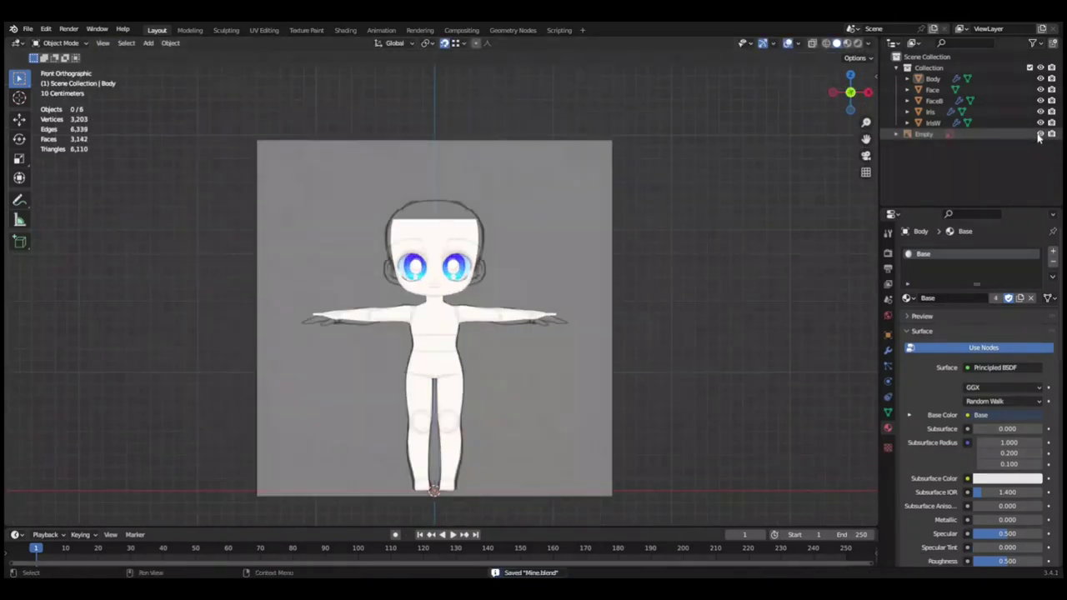
scroll(614, 250, "up", 2)
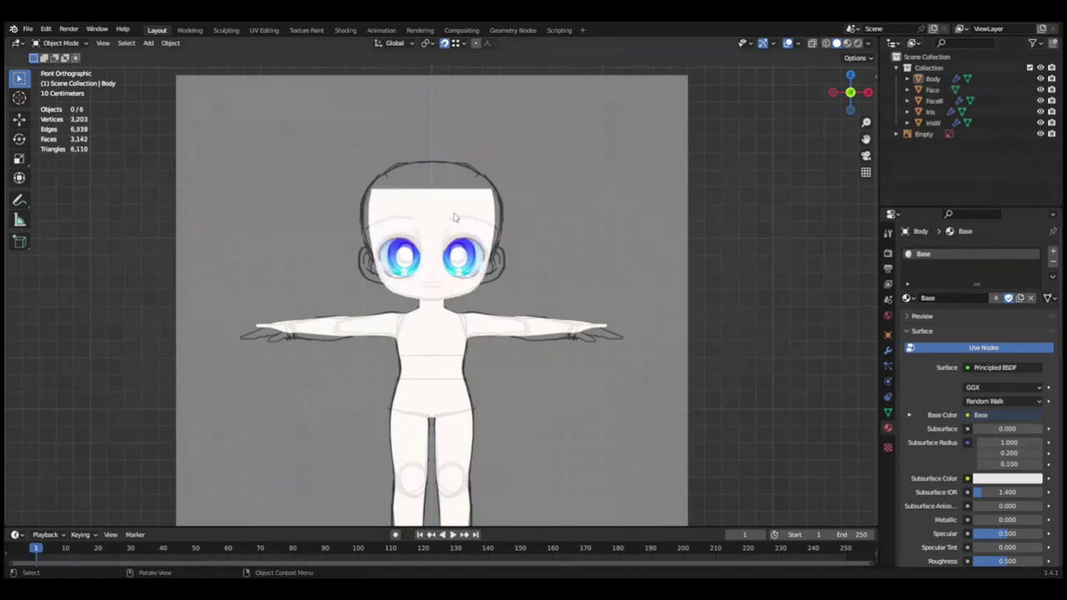
middle_click_drag(454, 217, 574, 258)
key("ctrl+z")
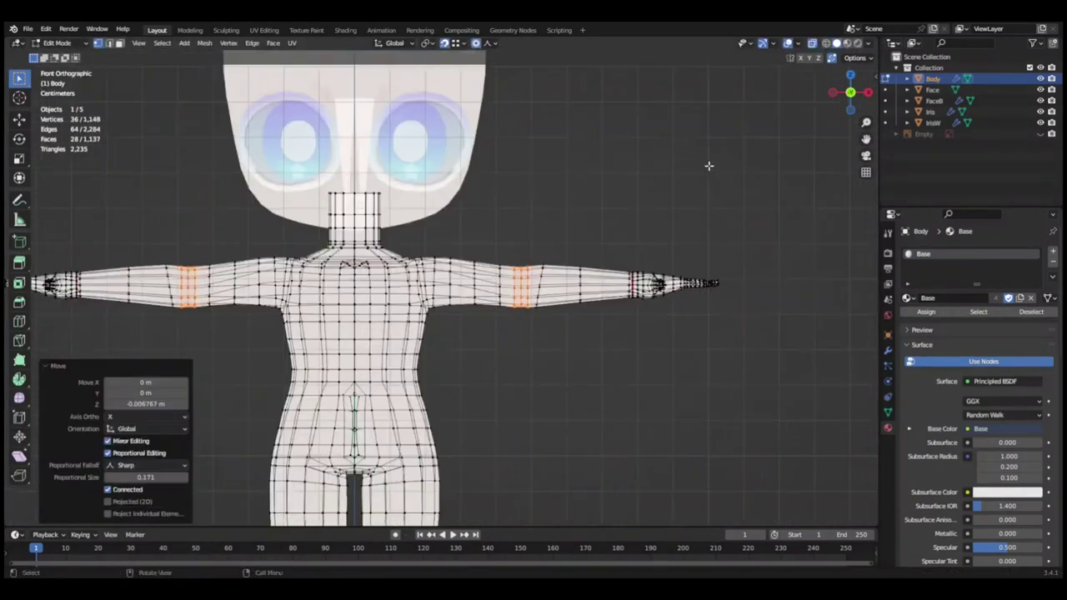
Scale the feet up by about 1.045 with proportional editing and save.
mouse_move(470, 243)
middle_mouse_down()
mouse_move(469, 283)
mouse_move(606, 277)
middle_mouse_up()
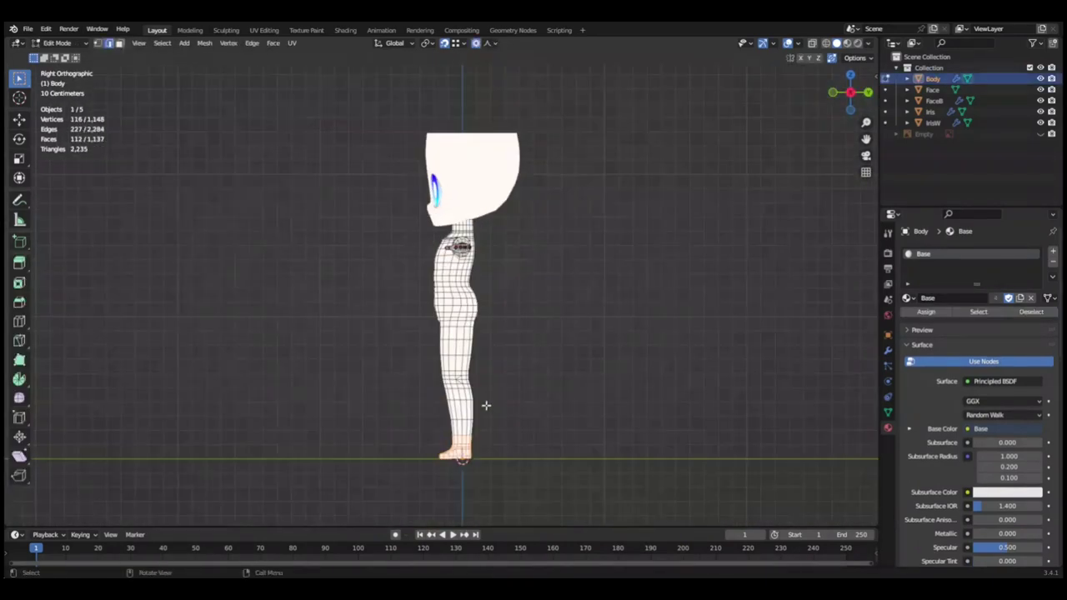
key("s")
left_click(526, 428)
left_click(593, 425)
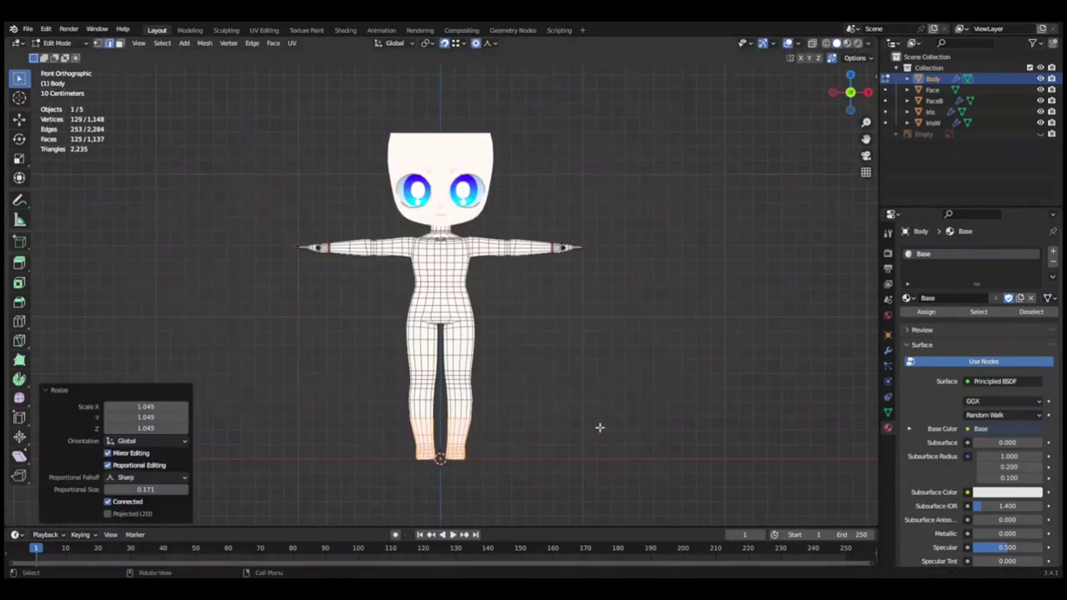
key("ctrl+s")
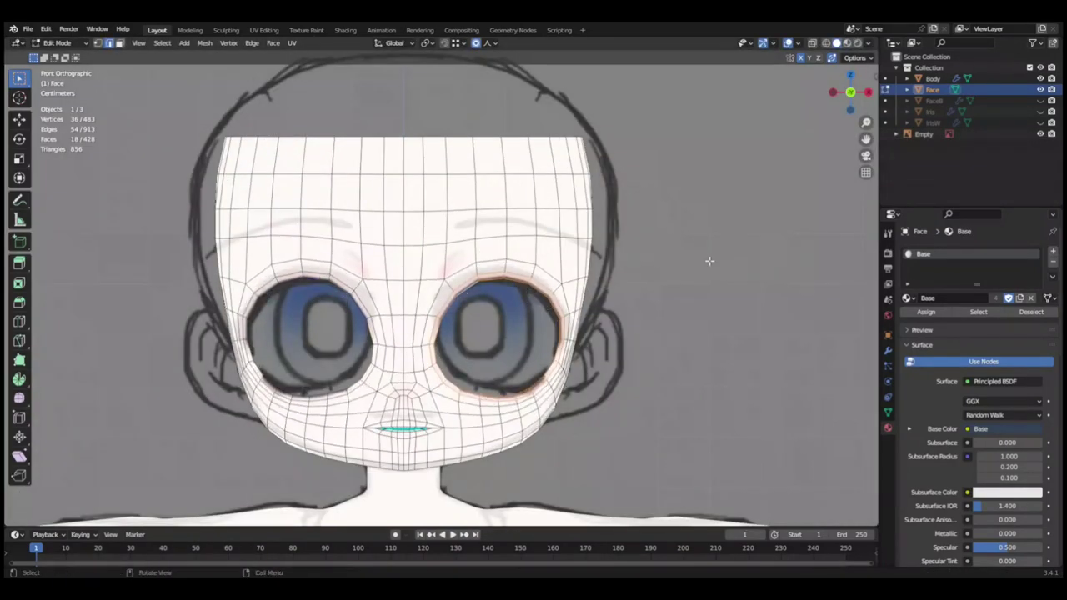
Check the face from side and front, softly move the eye-area vertices, and save.
key("KP_3")
key("KP_1")
key("ctrl+s")
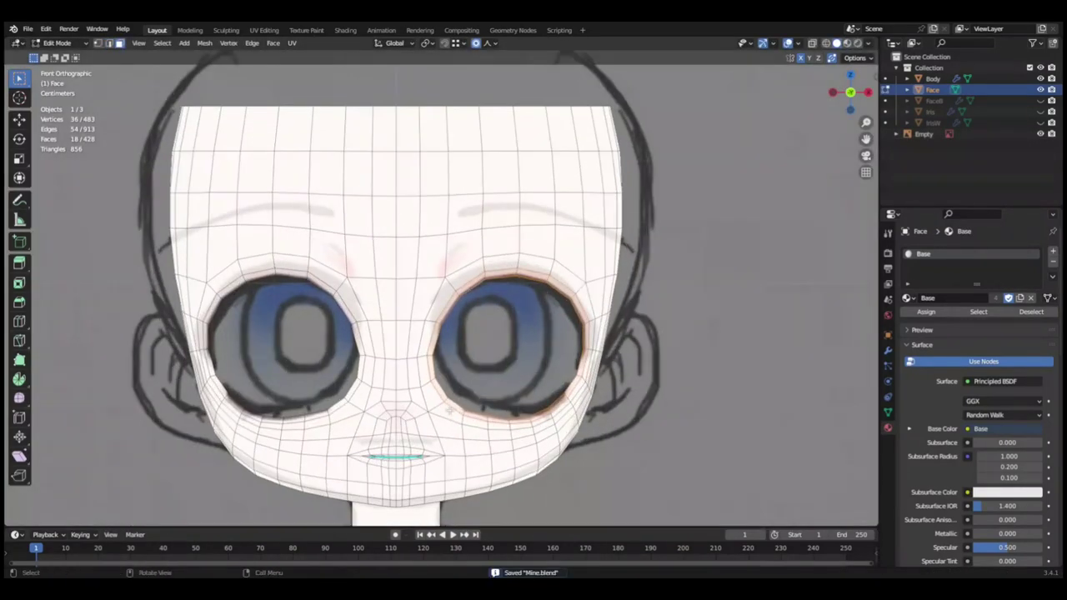
left_click(716, 339)
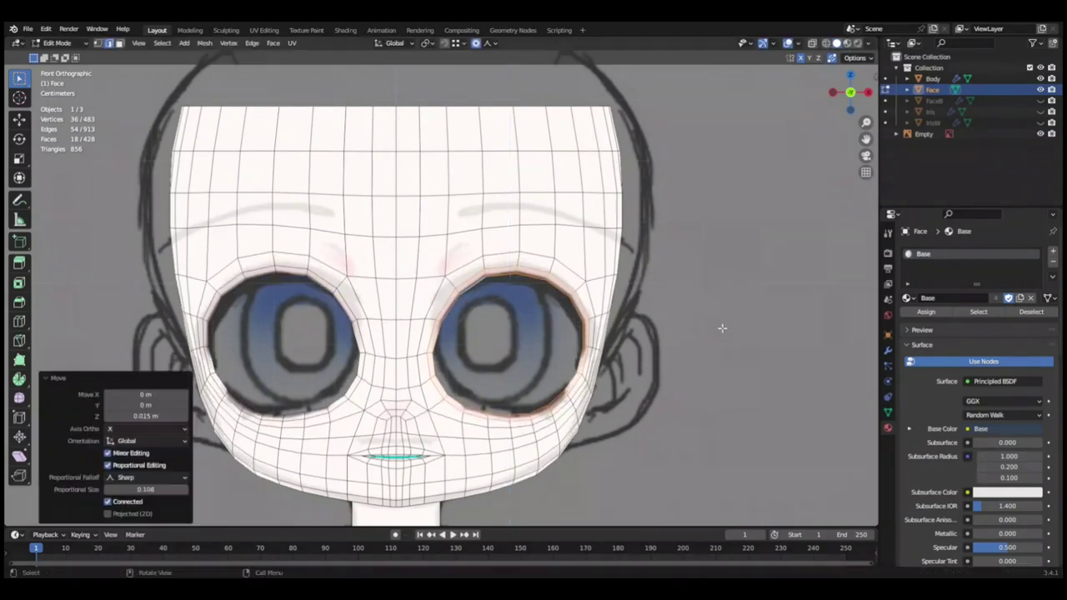
key("ctrl+s")
scroll(451, 342, "up", 1)
Grow the lip selection and softly reshape the mouth and the area between the eyes.
key("ctrl+KP_Add")
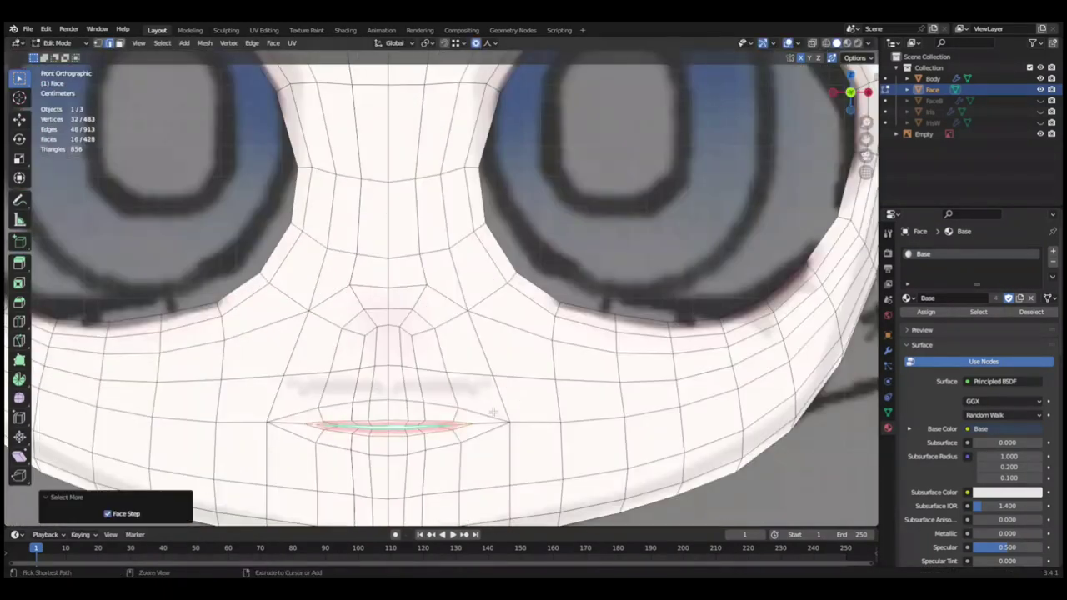
scroll(370, 302, "down", 1)
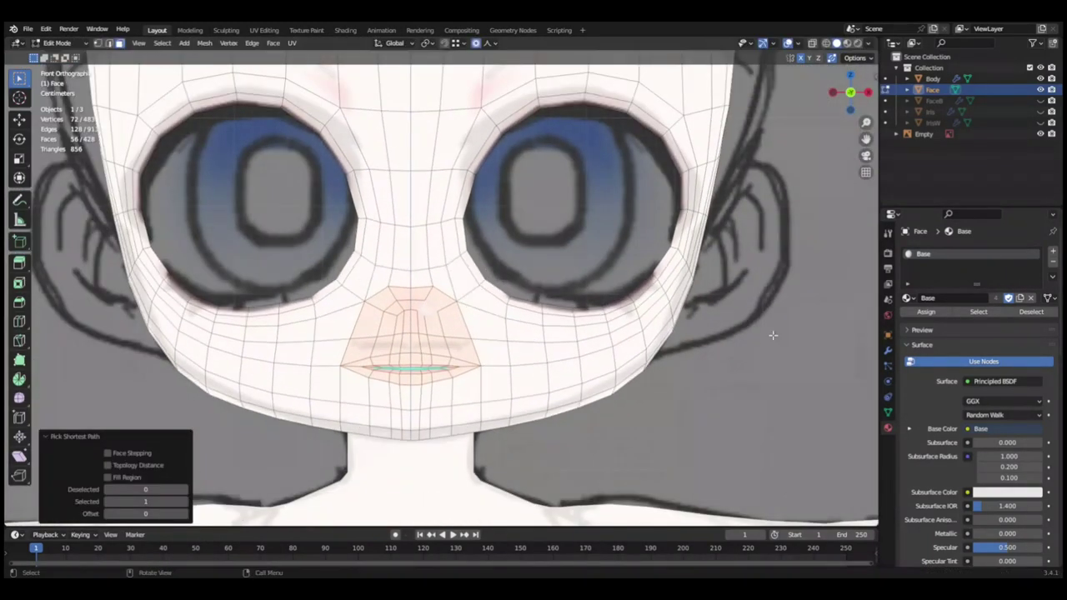
left_click(829, 282)
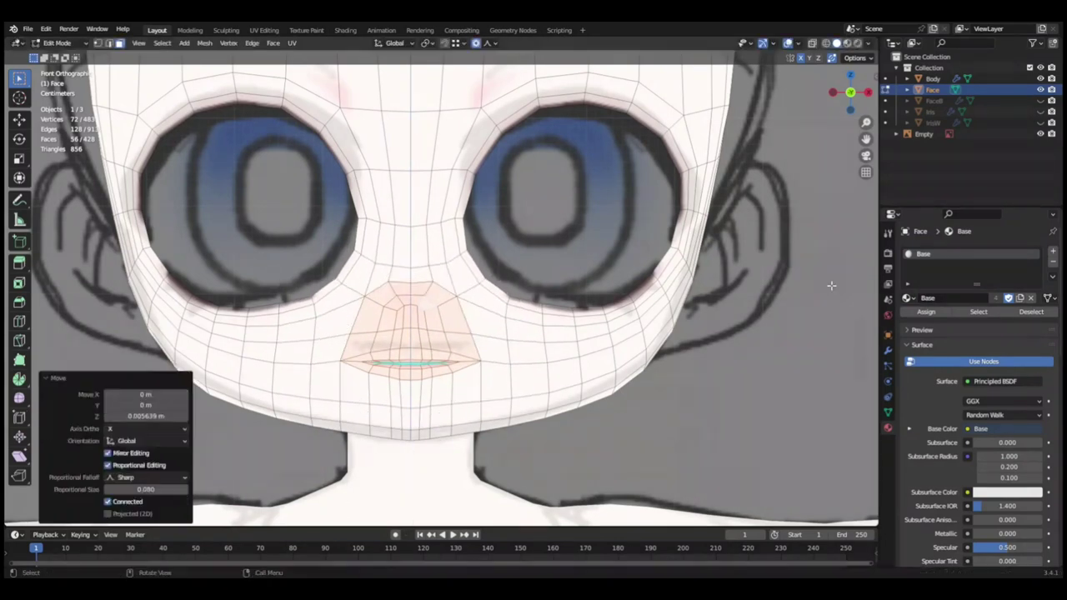
left_click(759, 354)
key("g")
left_click(413, 236)
left_click(494, 253, "shift")
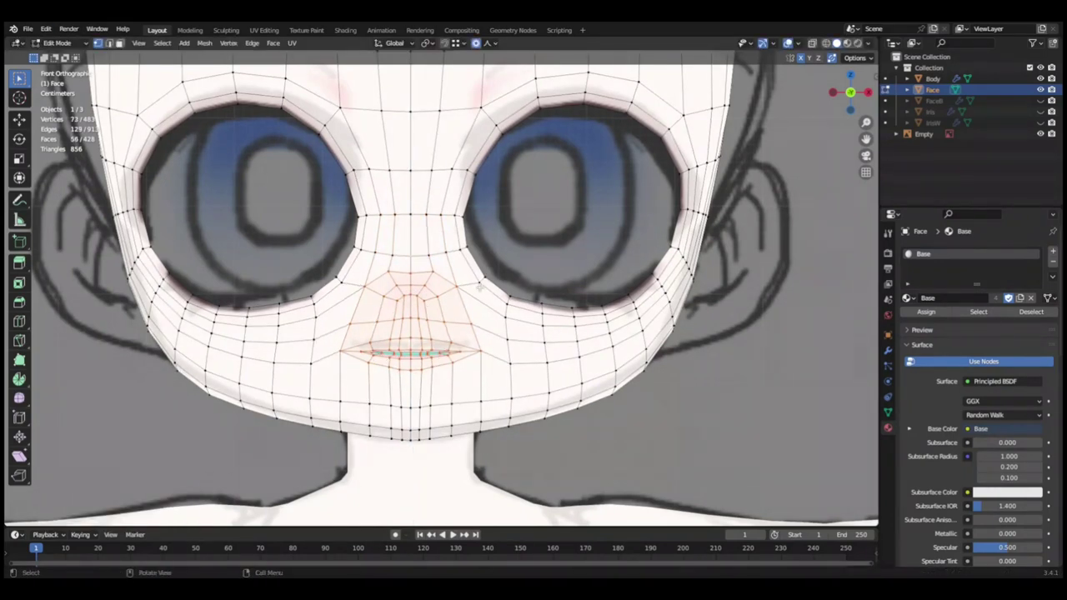
Lower the mouth-line vertices about 0.0007 m on Z with sharp falloff and save.
key("g")
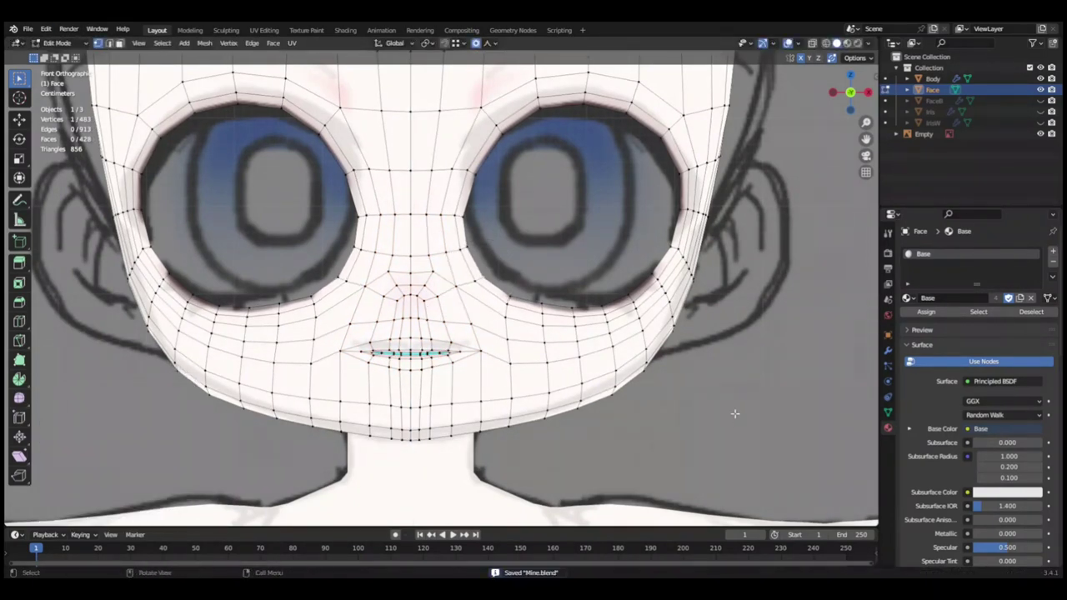
middle_click_drag(735, 414, 783, 435, "ctrl")
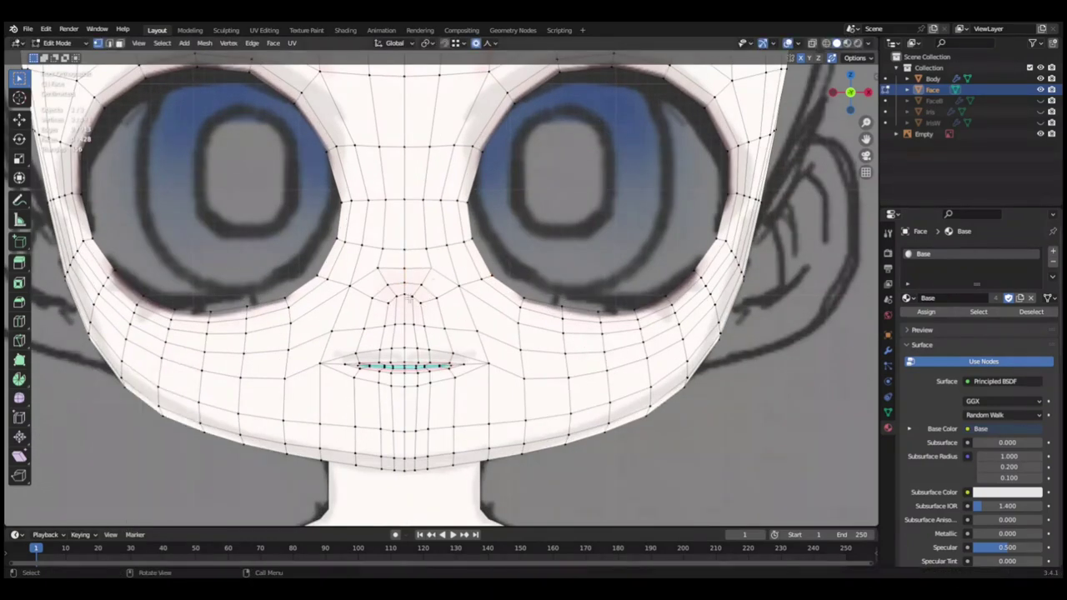
key("ctrl+s")
key("KP_3")
left_click(499, 331)
key("ctrl+s")
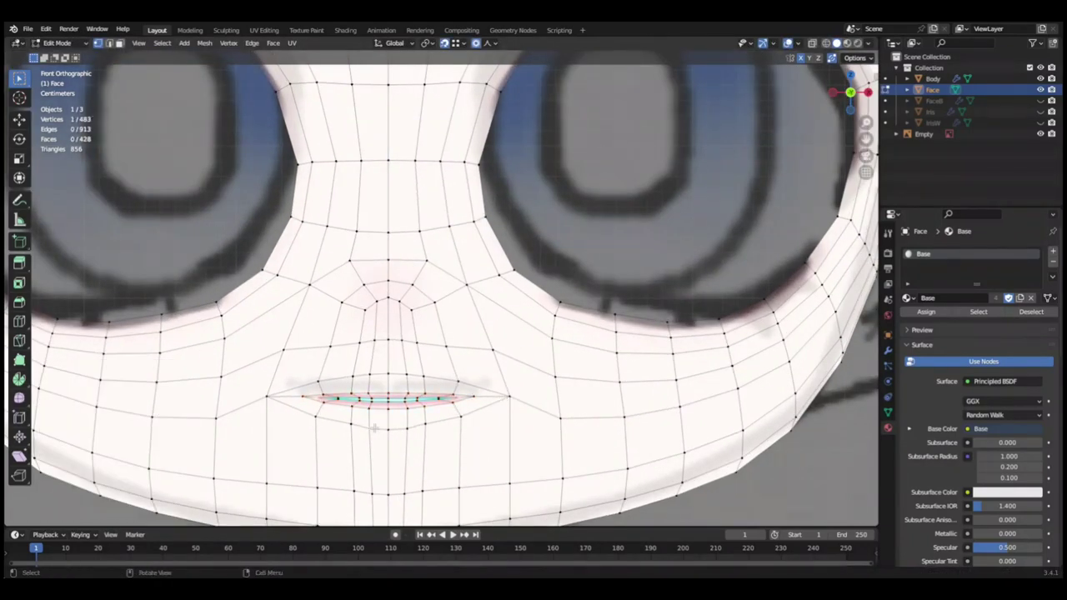
key("ctrl+s")
Orbit to inspect the face from the side, then return to front view.
scroll(652, 423, "down", 3)
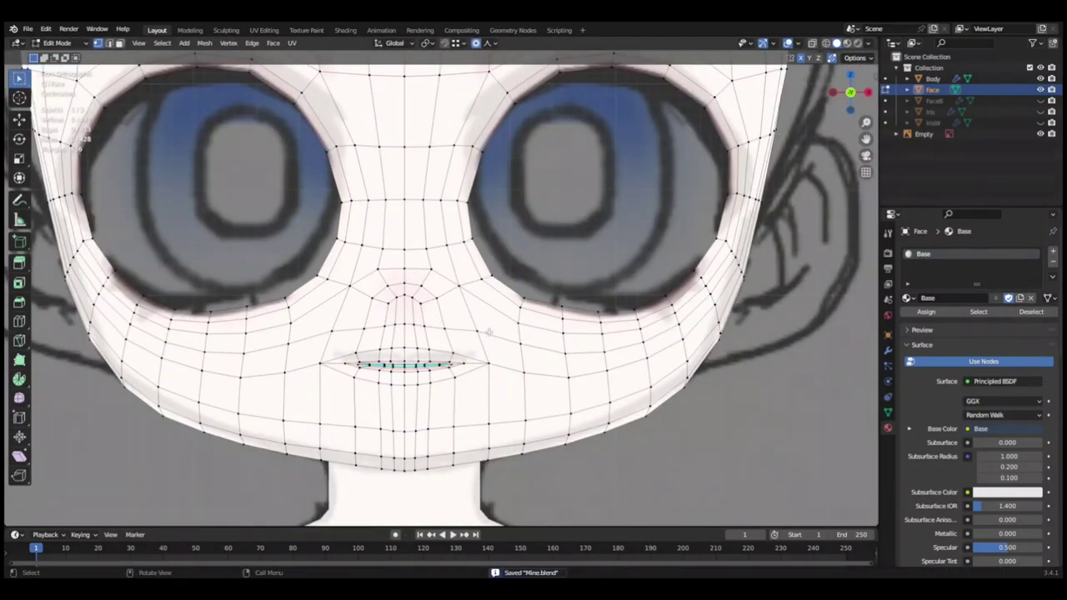
scroll(533, 375, "down", 3)
scroll(463, 368, "down", 2)
mouse_move(463, 368)
middle_mouse_down()
mouse_move(435, 374)
mouse_move(467, 443)
middle_mouse_up()
key("KP_1")
With X-ray off, select the chin faces below the mouth, nudge them along Z, and save.
key("ctrl+KP_Add")
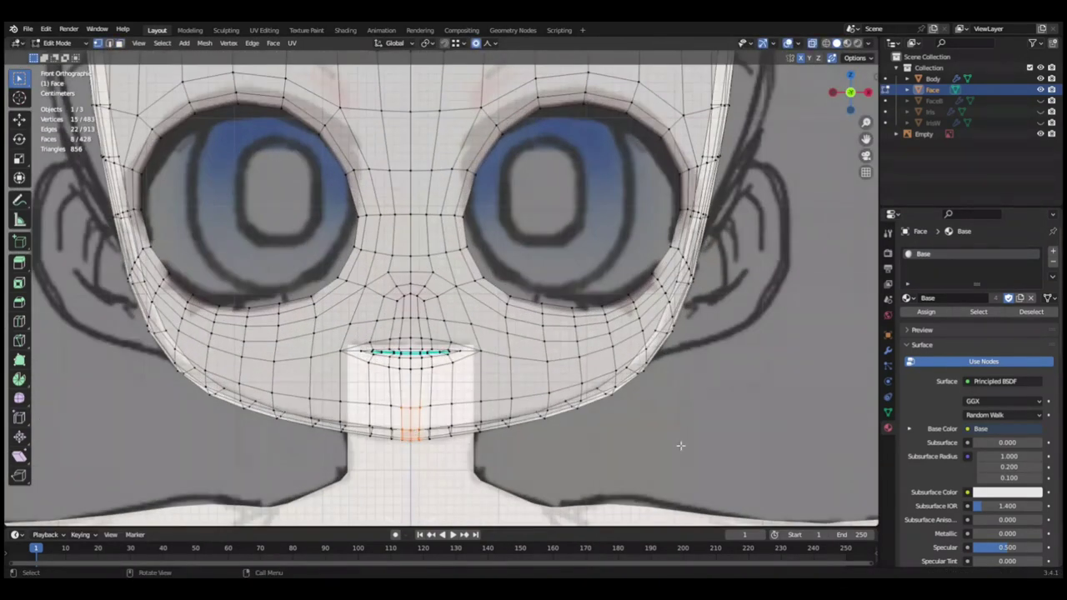
key("alt+z")
key("g")
key("z")
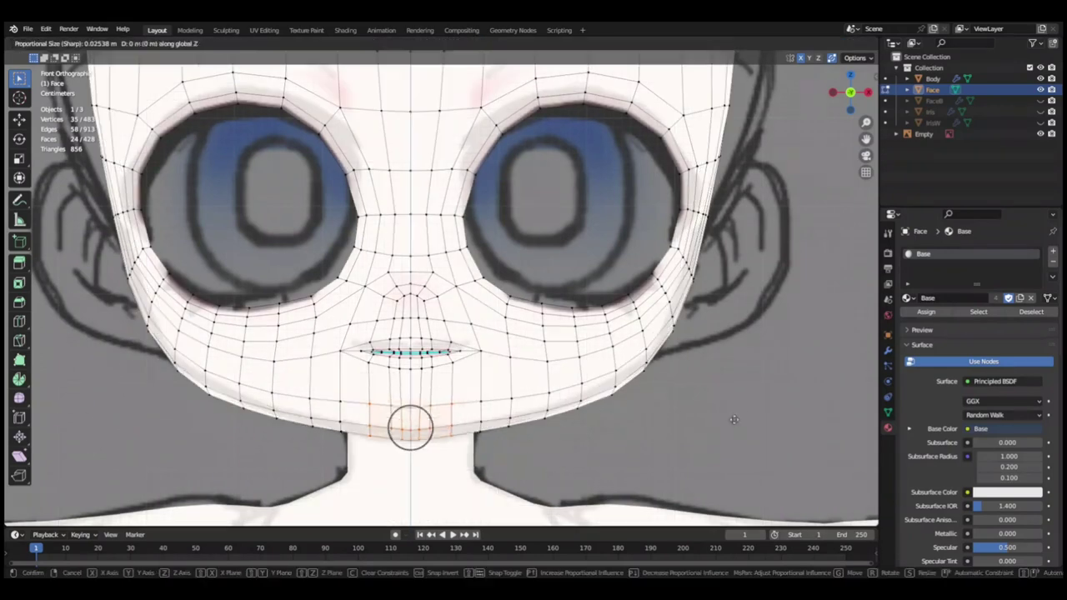
right_click(658, 439)
left_click(651, 473, "ctrl")
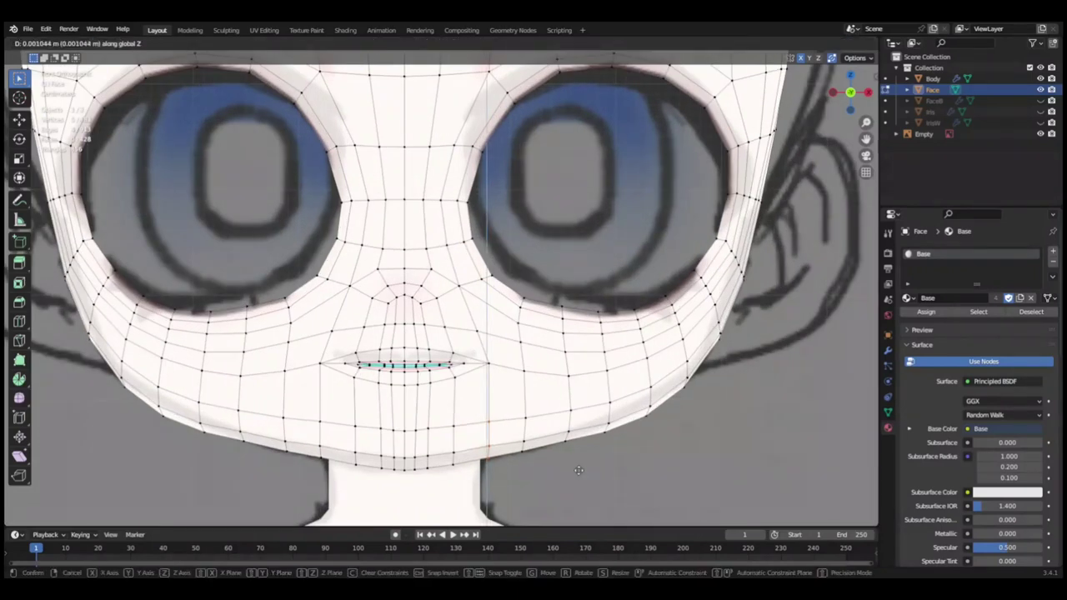
left_click(579, 470)
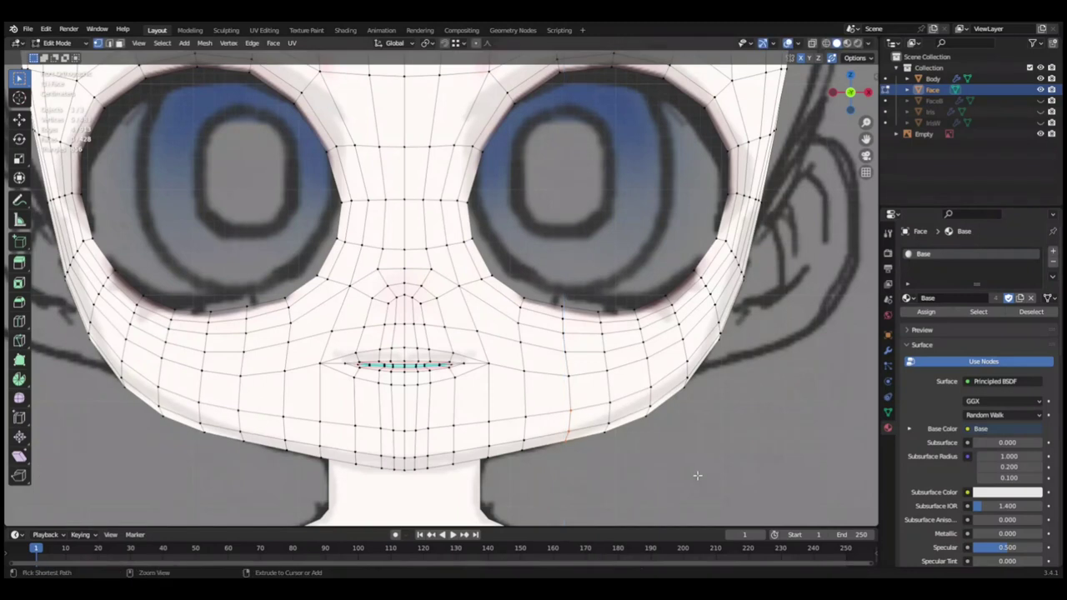
key("g")
key("z")
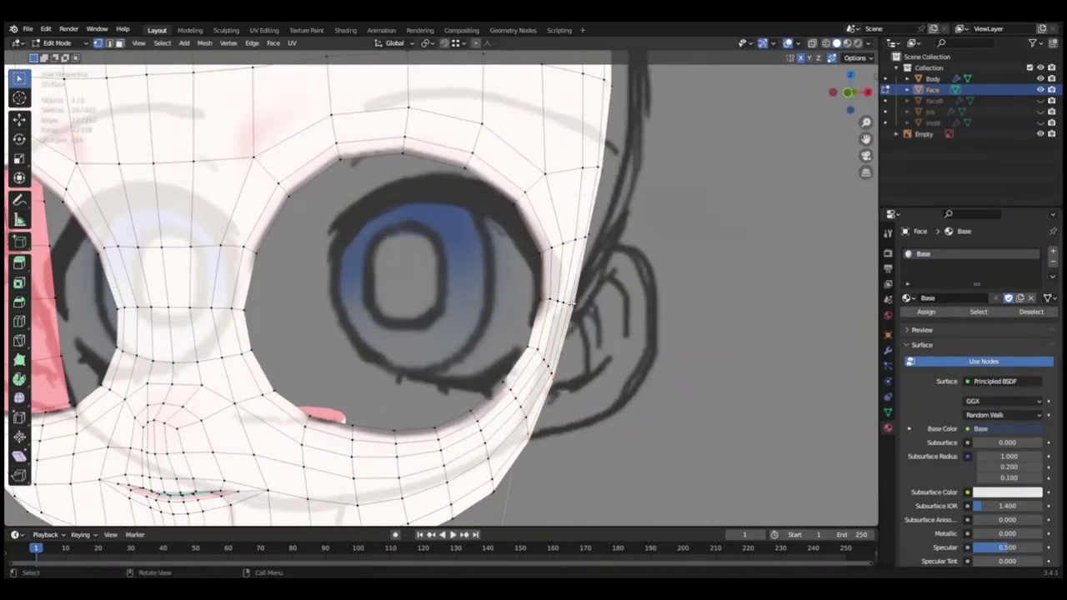
key("ctrl+s")
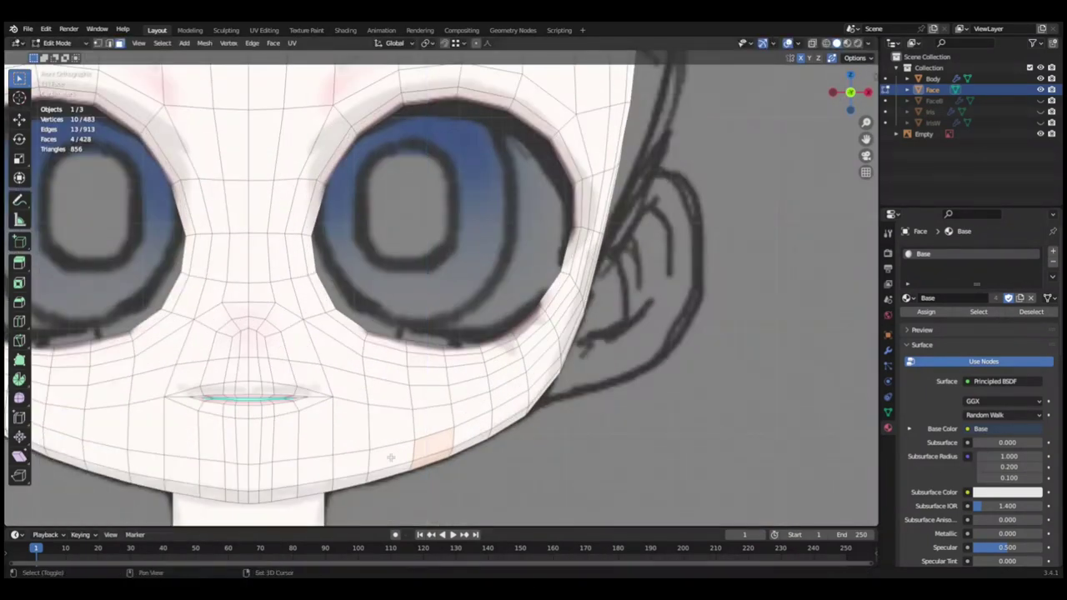
Try moving the added chin faces, then cancel and inspect the face from side and below.
left_click(391, 457, "ctrl")
key("g")
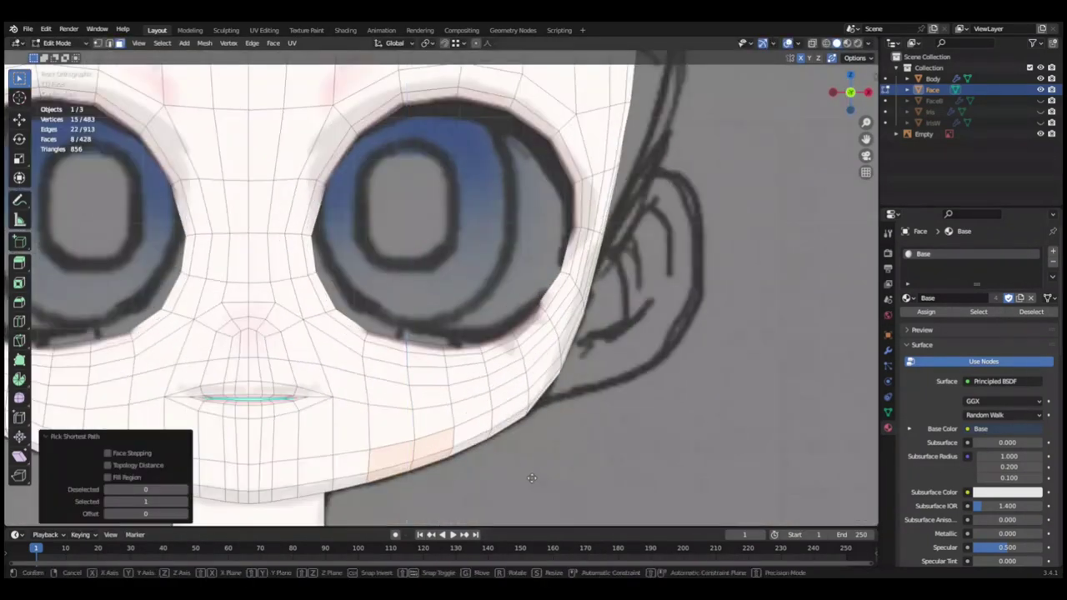
scroll(532, 478, "down", 5)
middle_click_drag(533, 477, 500, 416)
key("ctrl+s")
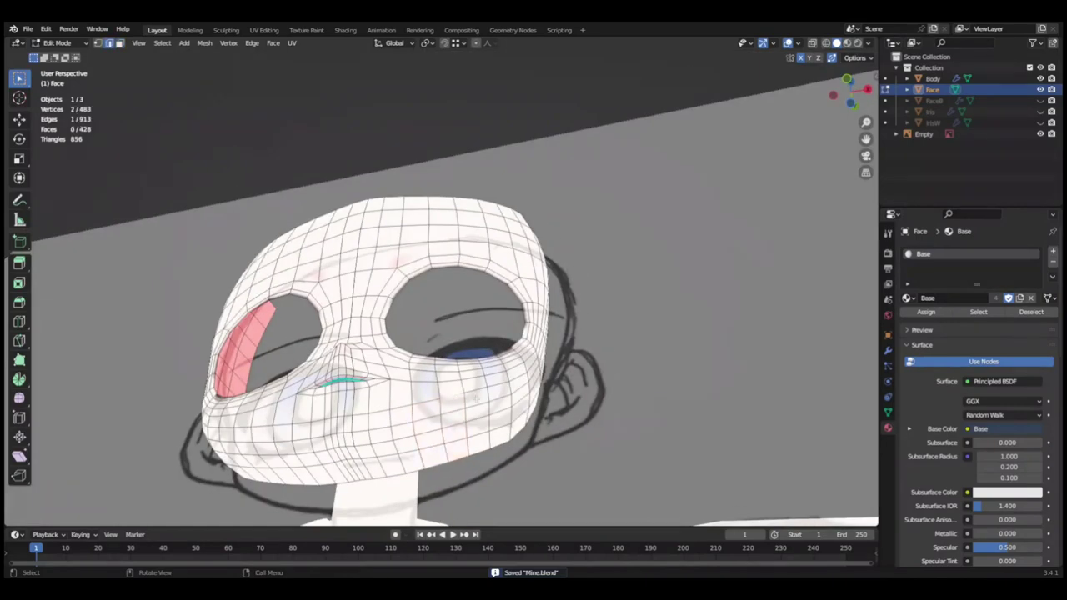
key("Escape")
middle_click_drag(640, 421, 477, 428)
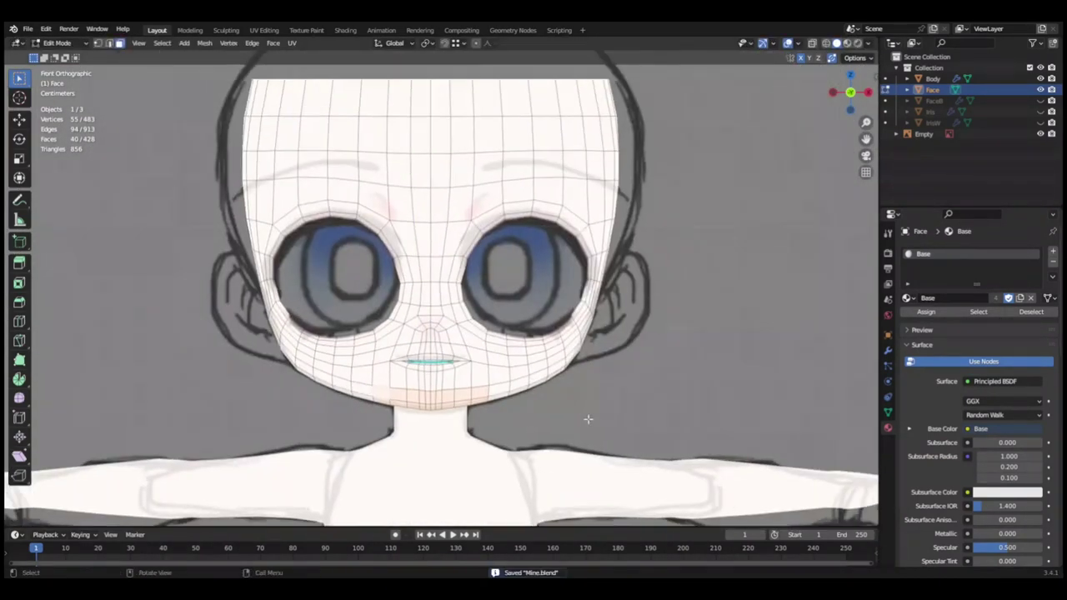
middle_click_drag(588, 419, 453, 415)
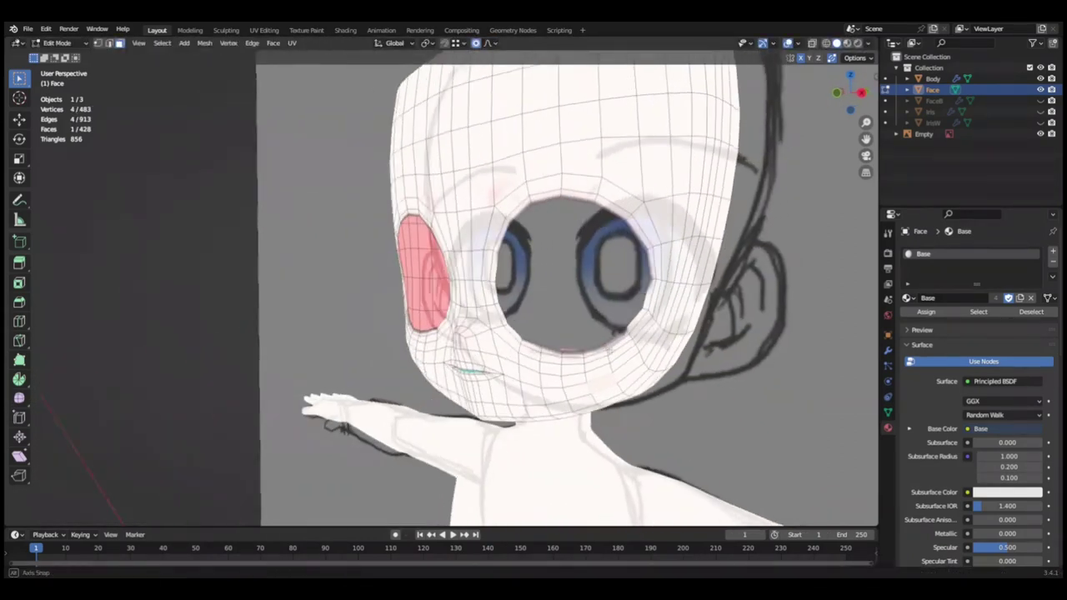
middle_click_drag(611, 350, 557, 377)
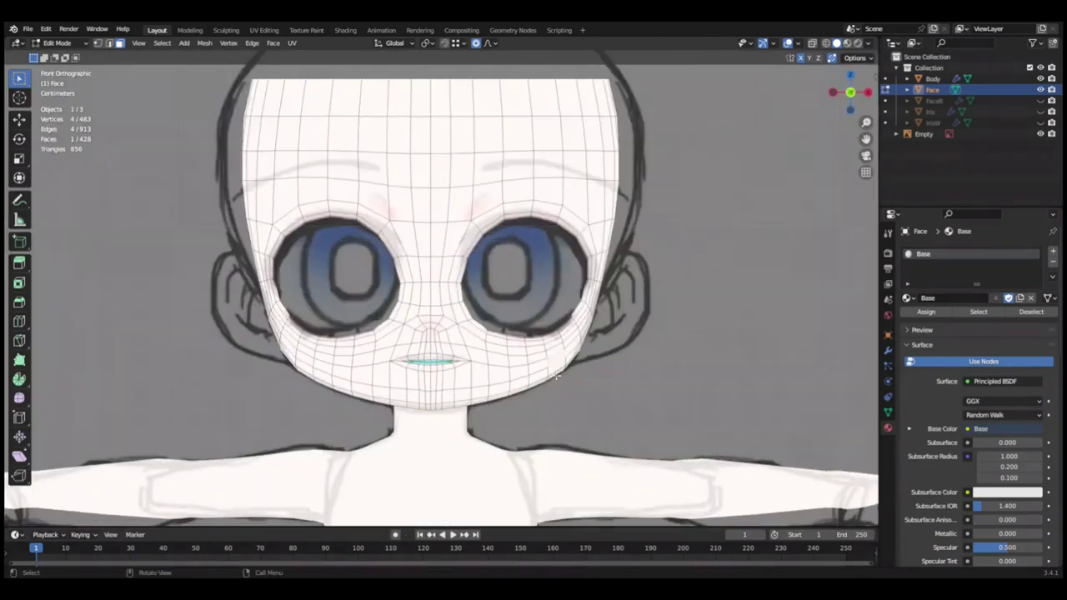
middle_click_drag(432, 422, 411, 471)
middle_click_drag(418, 425, 582, 442)
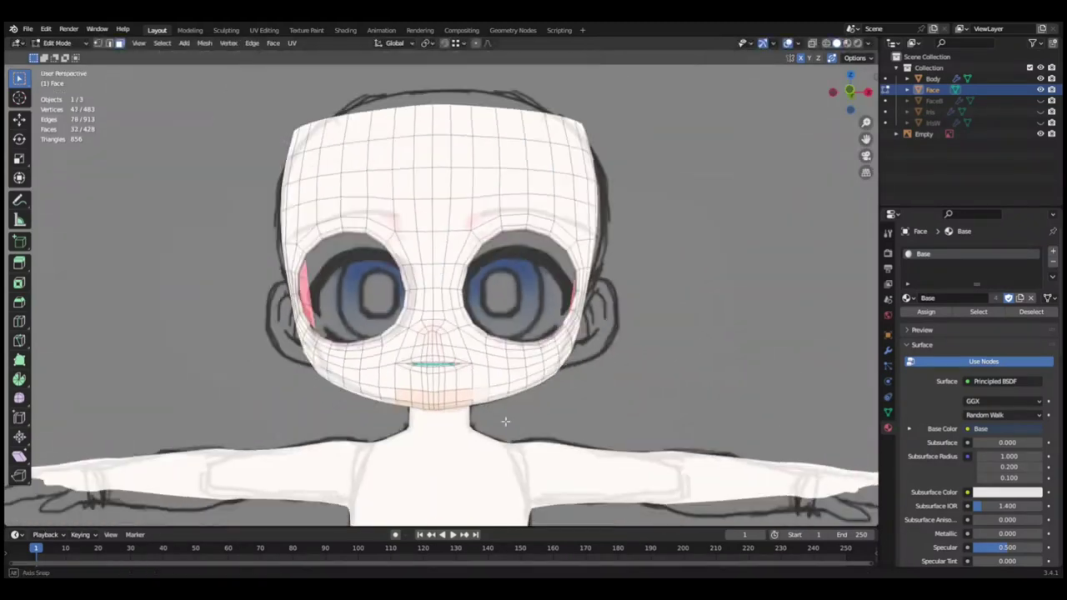
Extend the chin face selection across both sides of the jaw.
left_click(645, 443, "ctrl")
left_click(553, 448, "ctrl")
key("g")
key("z")
middle_click_drag(550, 422, 702, 455)
left_click(600, 433, "ctrl")
left_click(619, 437, "ctrl")
middle_click_drag(619, 437, 548, 378)
Move the chin band about 0.00125 m along Z and save the file.
scroll(548, 377, "up", 3)
key("g")
key("z")
left_click(720, 418)
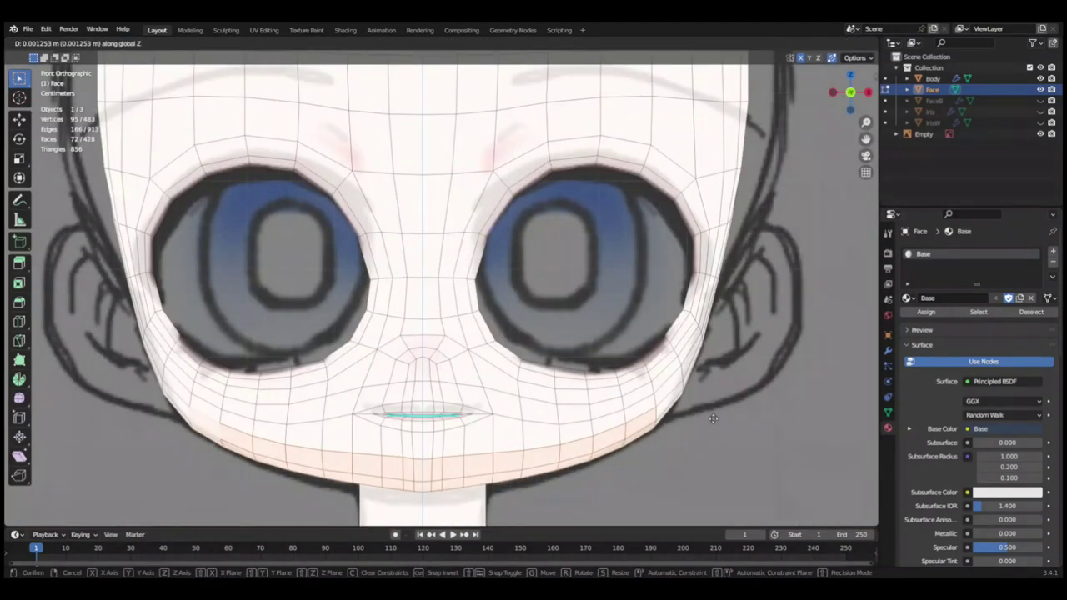
left_click(712, 418)
scroll(713, 418, "down", 2)
left_click(519, 342)
key("ctrl+s")
scroll(556, 399, "up", 2)
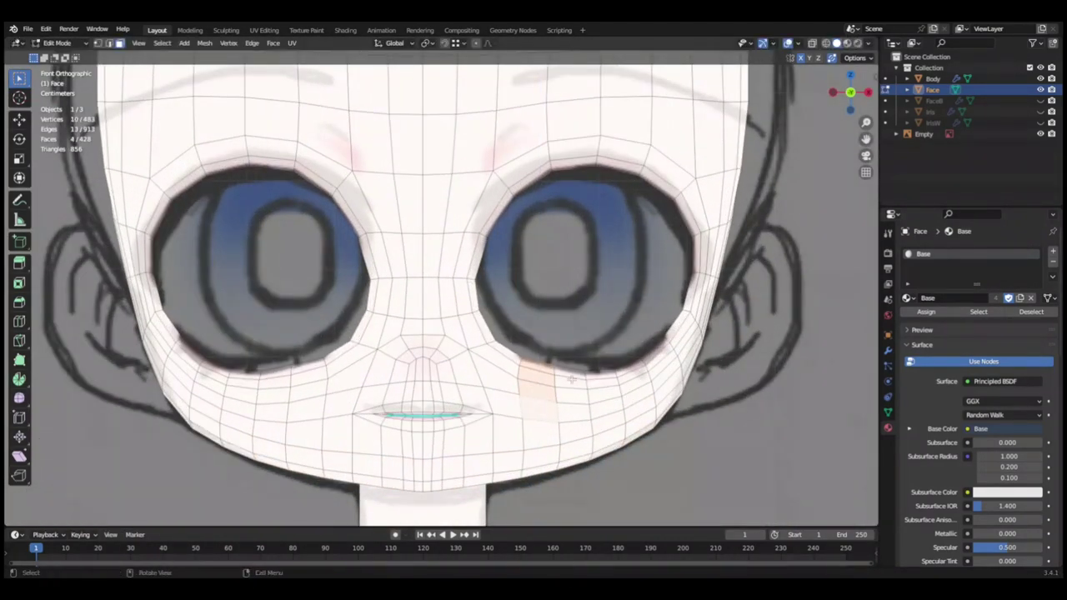
Confirm the vertical chin move and save Mine.blend.
left_click(746, 434)
scroll(614, 393, "down", 2)
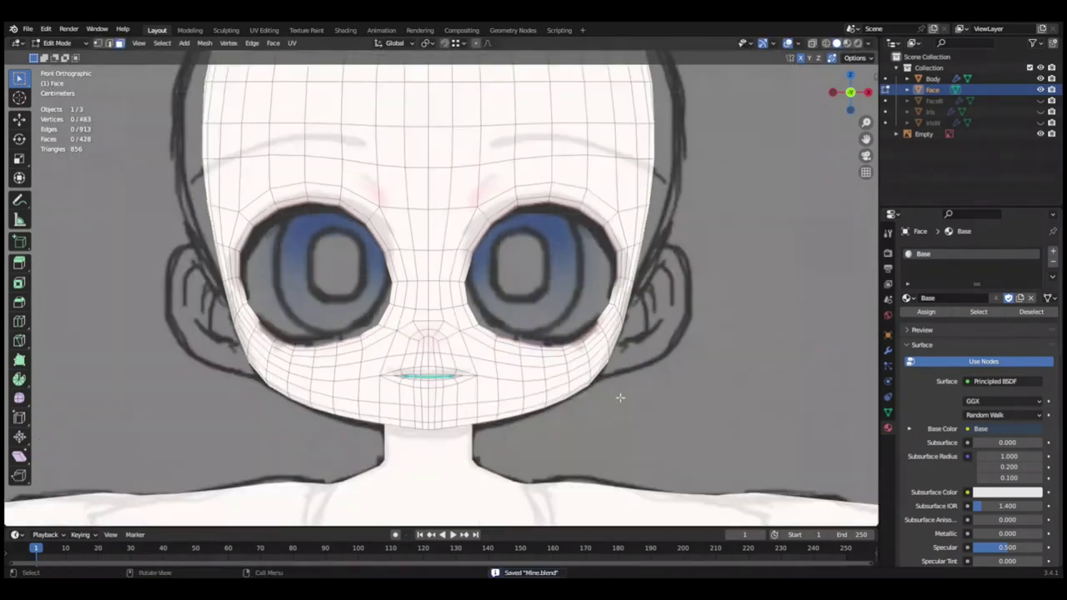
scroll(472, 296, "up", 3)
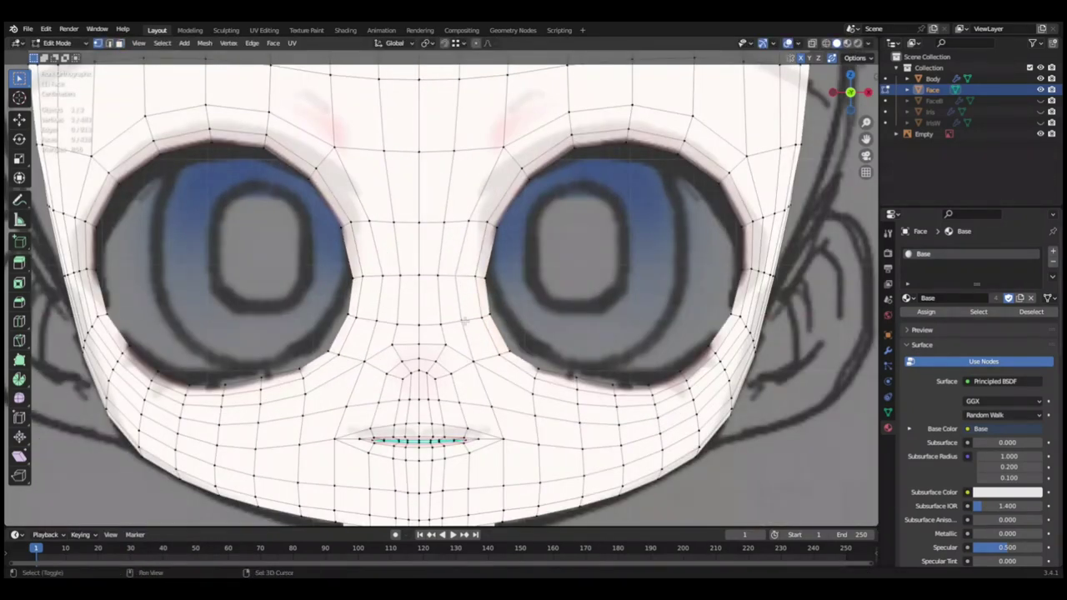
scroll(573, 273, "down", 2)
key("ctrl+s")
scroll(583, 292, "up", 2)
scroll(650, 334, "down", 2)
Edit the IrisW mesh with snapping on, adjusting iris vertices to fit the eye opening.
key("Tab")
left_click(501, 286)
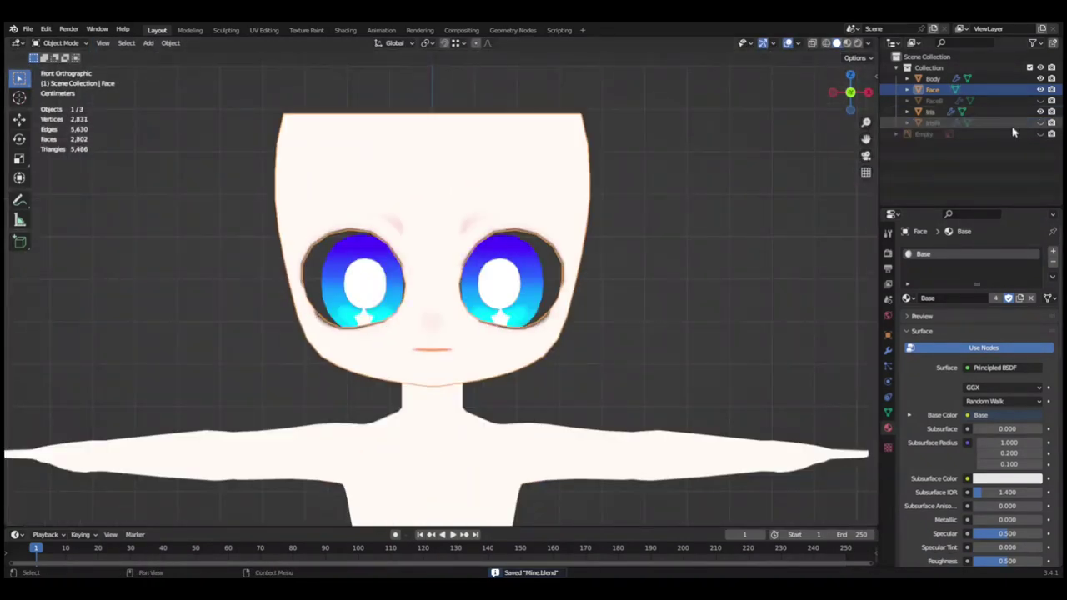
key("Tab")
scroll(501, 286, "up", 3)
mouse_move(500, 286)
middle_mouse_down()
mouse_move(454, 46)
mouse_move(456, 298)
mouse_move(491, 231)
mouse_move(557, 167)
middle_mouse_up()
left_click(454, 45)
left_click(433, 293)
left_click(525, 236, "shift")
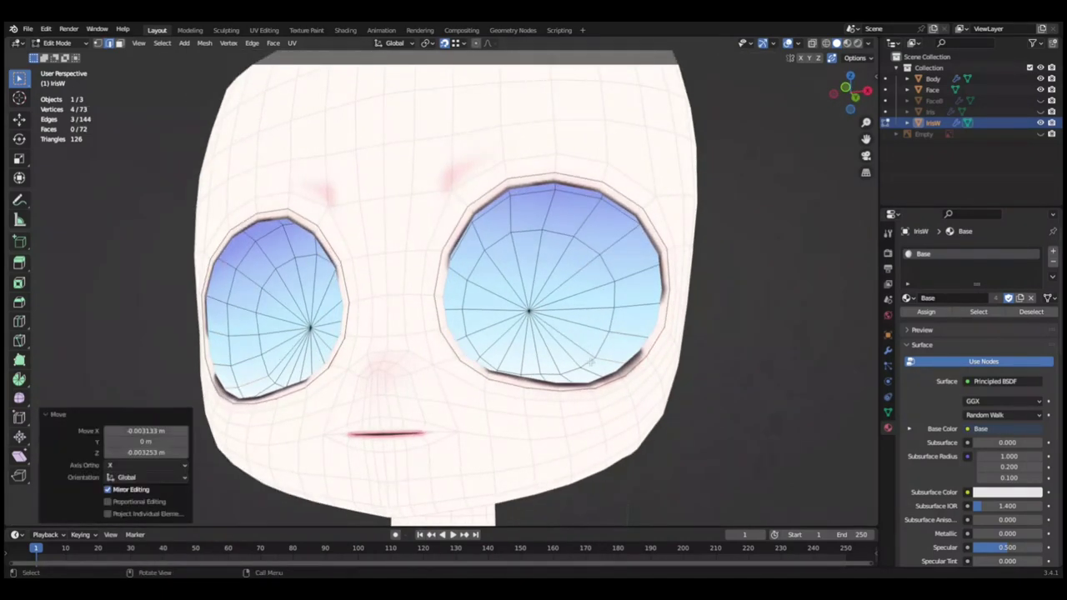
middle_click_drag(588, 360, 726, 396)
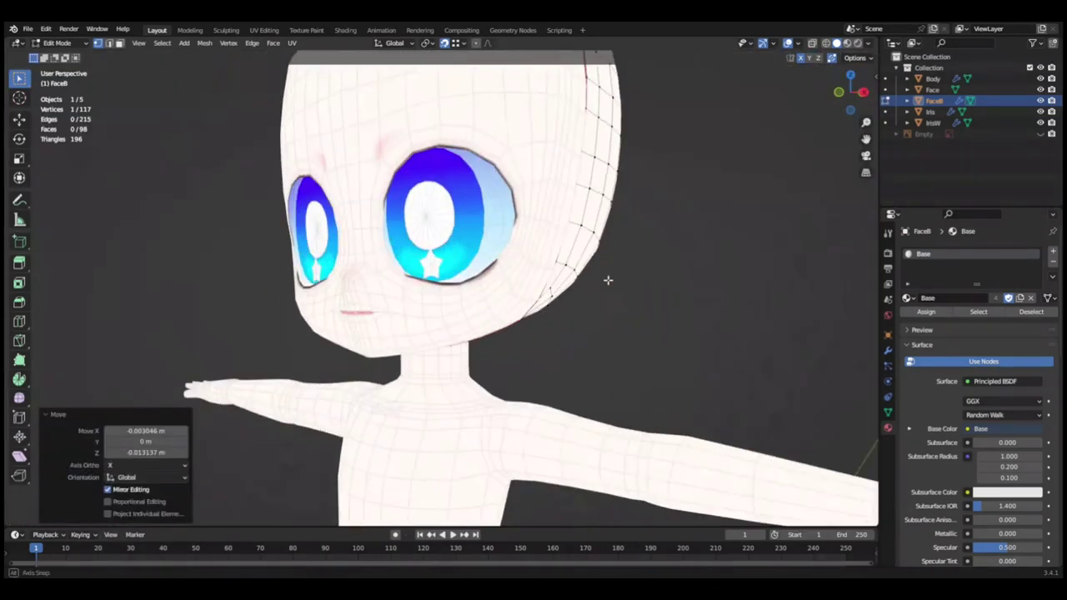
middle_click_drag(592, 302, 493, 256, "alt")
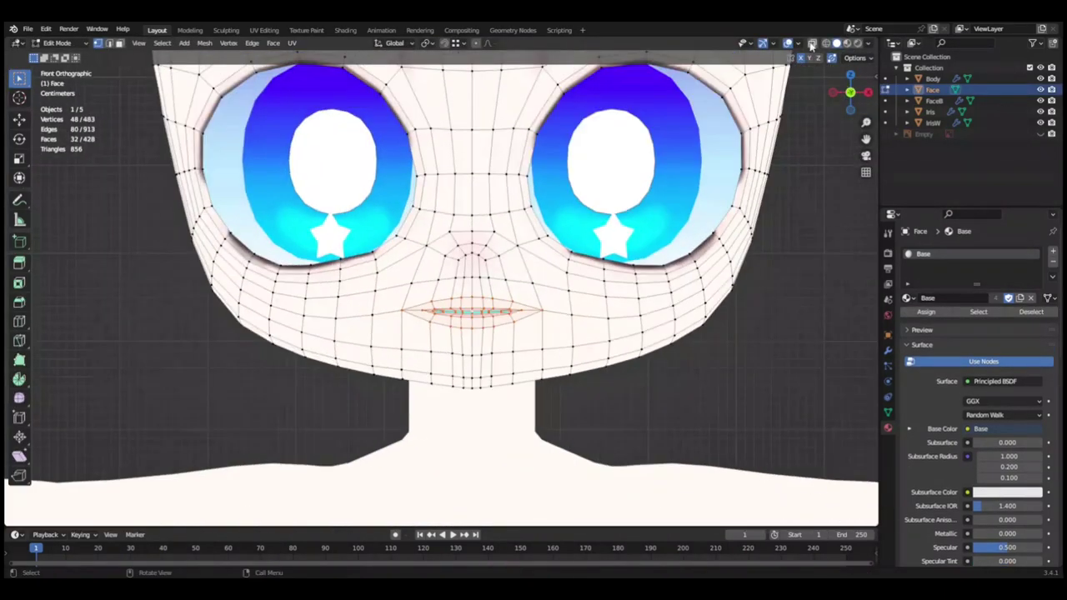
Tuck the lip vertices along Z in the right side view.
key("g")
key("z")
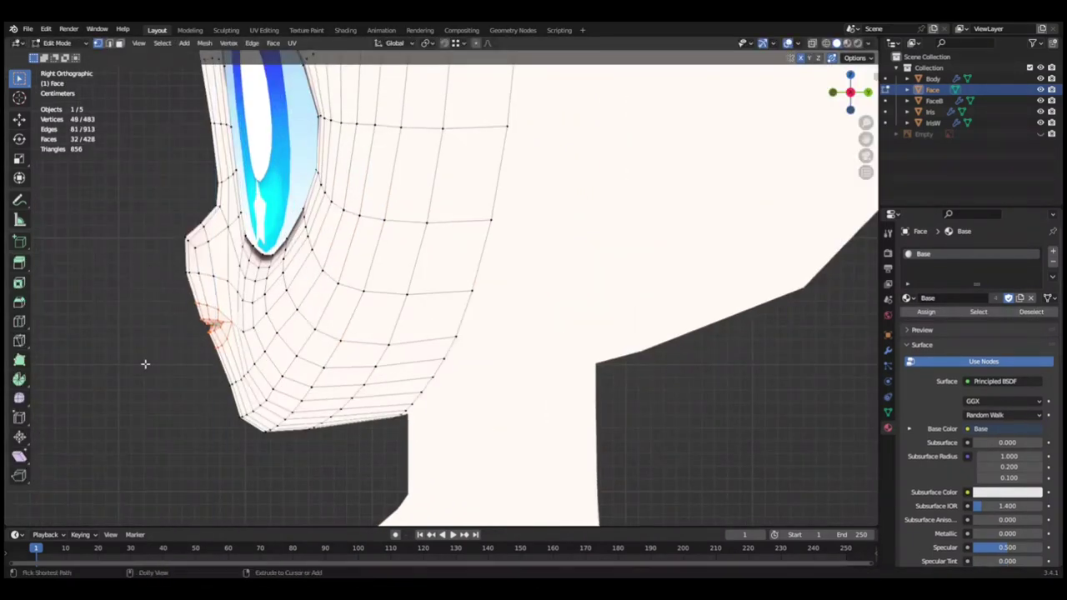
key("g")
key("z")
left_click(100, 359)
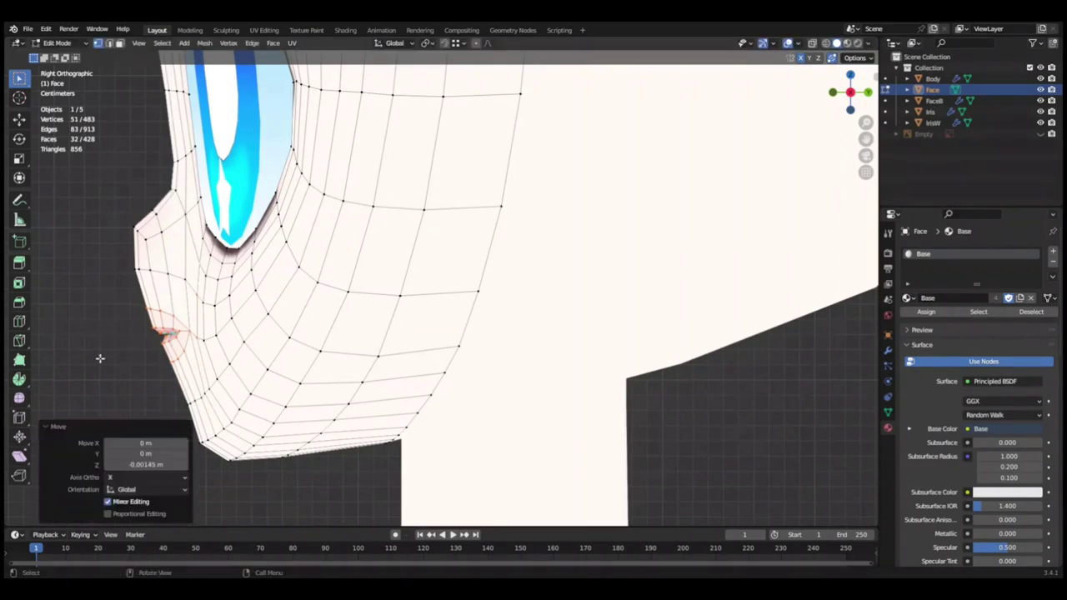
Inspect the lip profile from around the character, then scale the selected vertices down.
scroll(97, 348, "down", 2)
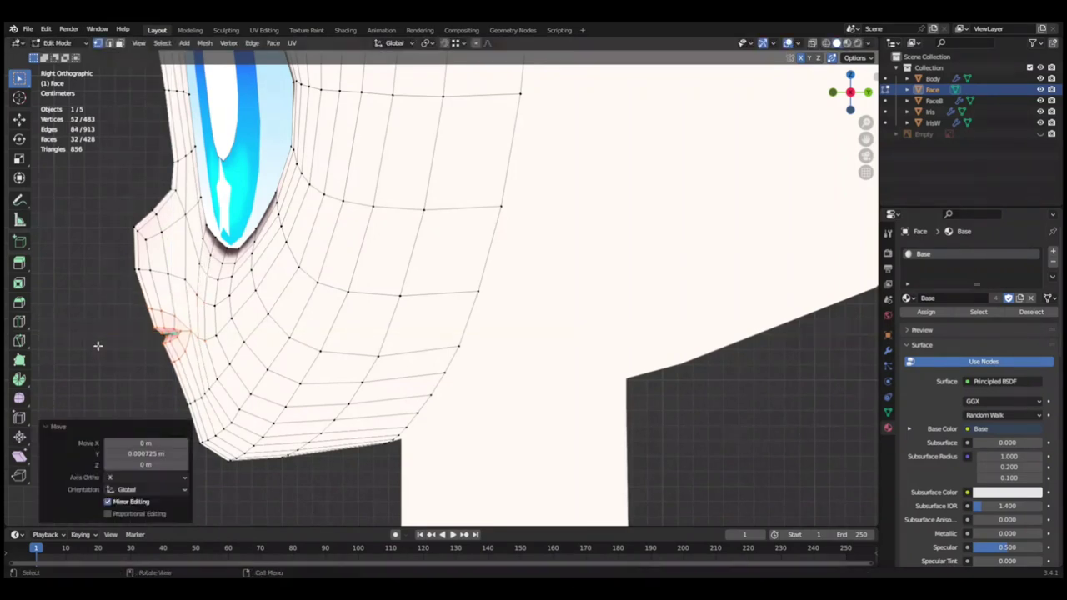
scroll(100, 348, "down", 2)
scroll(160, 357, "up", 4)
mouse_move(100, 347)
middle_mouse_down()
mouse_move(159, 356)
mouse_move(124, 351)
middle_mouse_up()
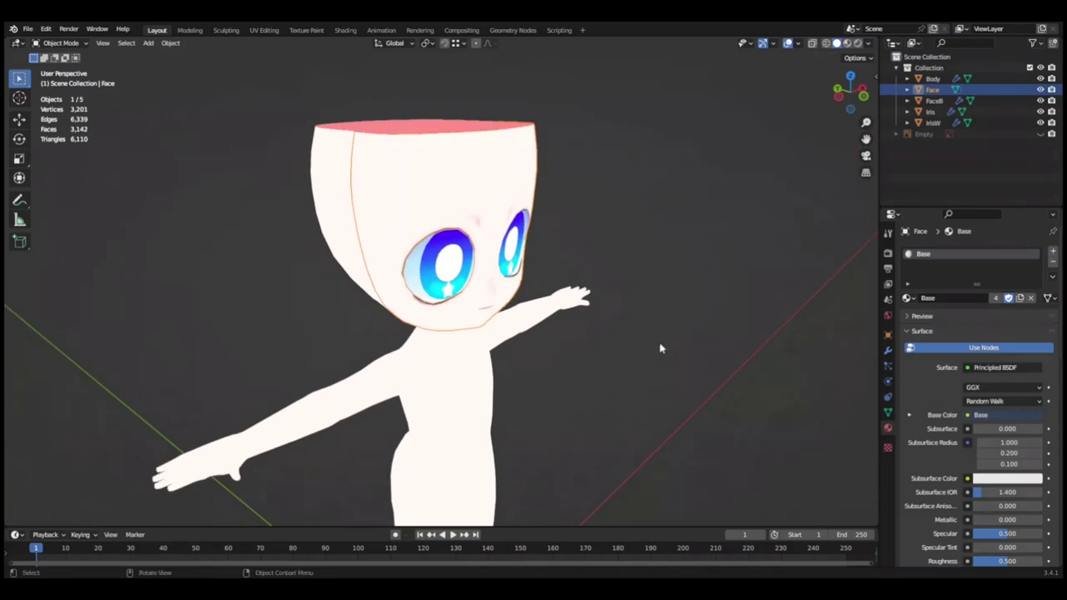
mouse_move(660, 348)
middle_mouse_down()
mouse_move(493, 328)
mouse_move(722, 314)
mouse_move(734, 326)
mouse_move(607, 339)
mouse_move(664, 339)
middle_mouse_up()
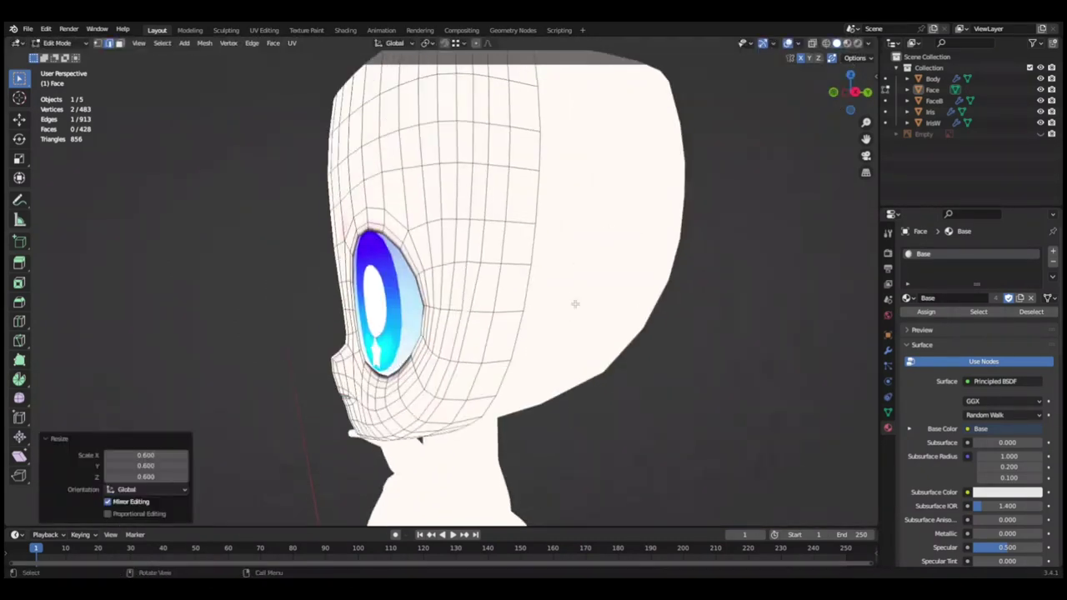
key("equal")
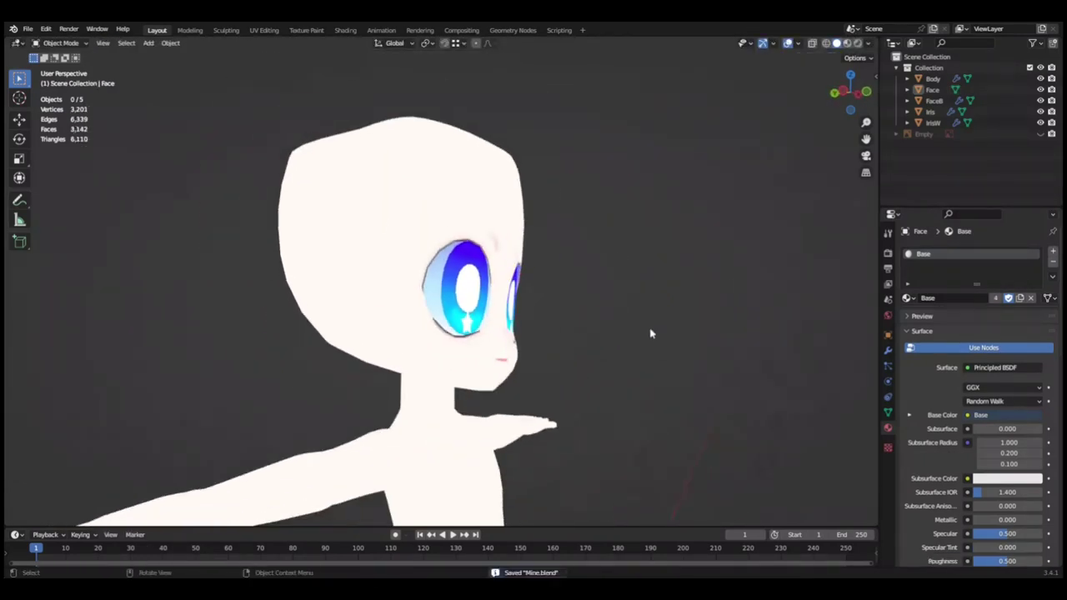
Finish scaling the top face rows and add a plane mesh for the hair strand.
middle_click_drag(460, 369, 675, 343)
scroll(658, 337, "up", 3)
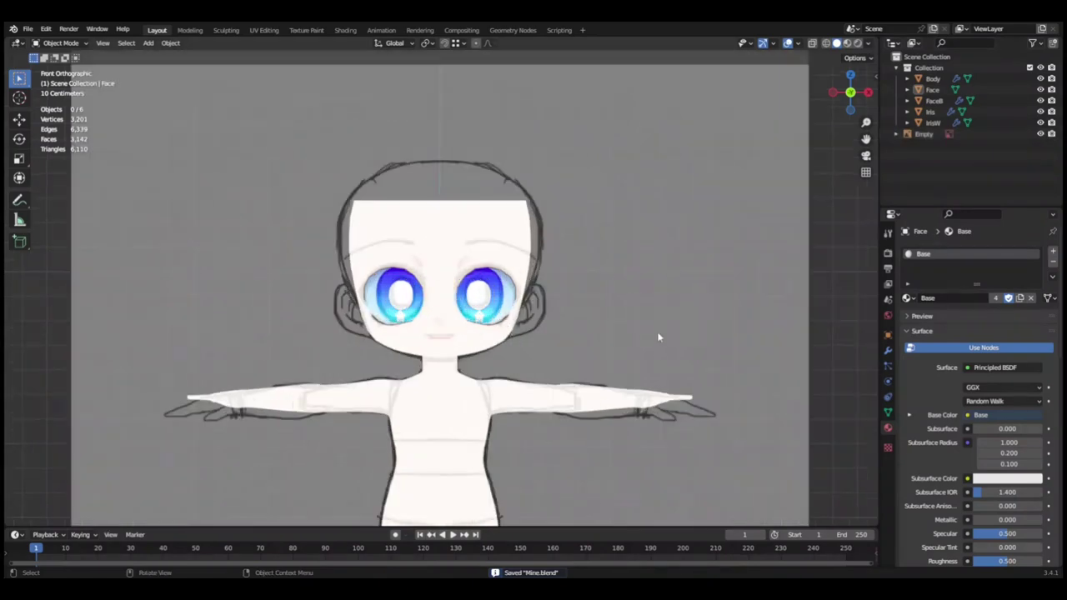
key("Tab")
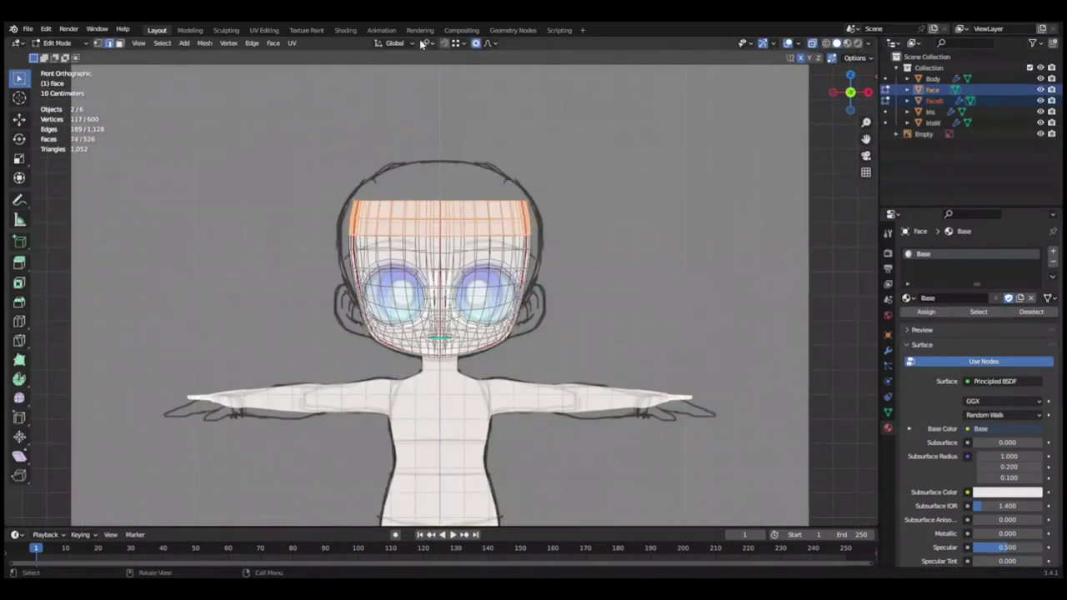
left_click(723, 189)
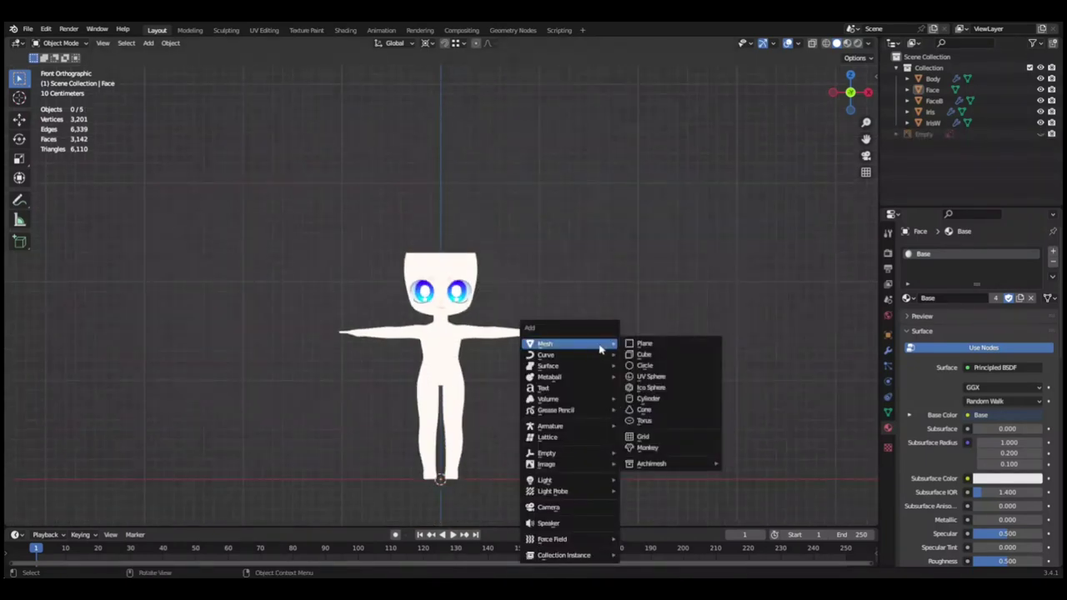
left_click(651, 351)
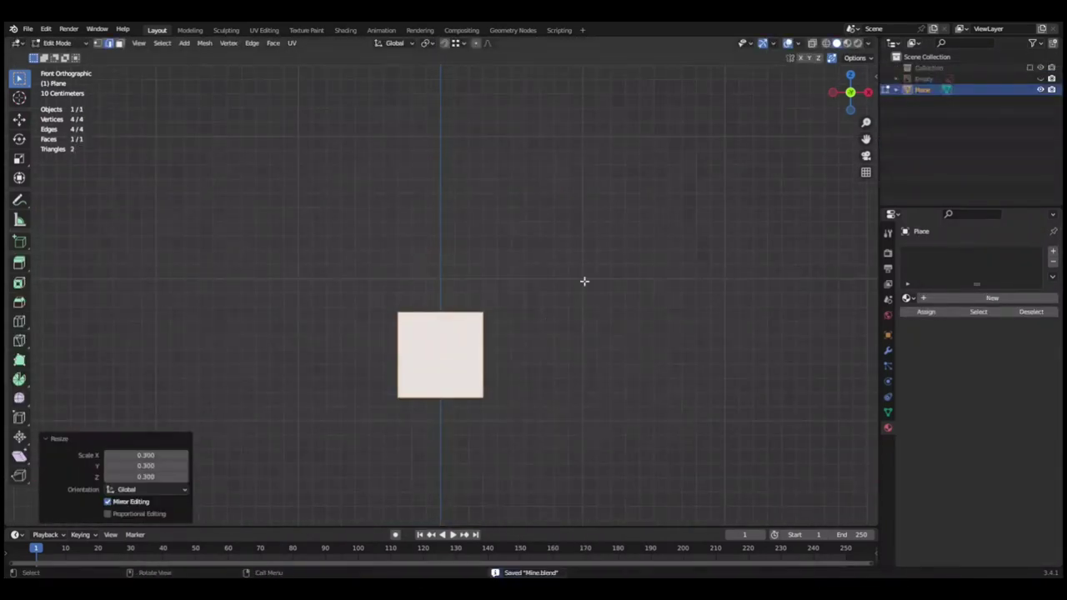
scroll(584, 281, "up", 3)
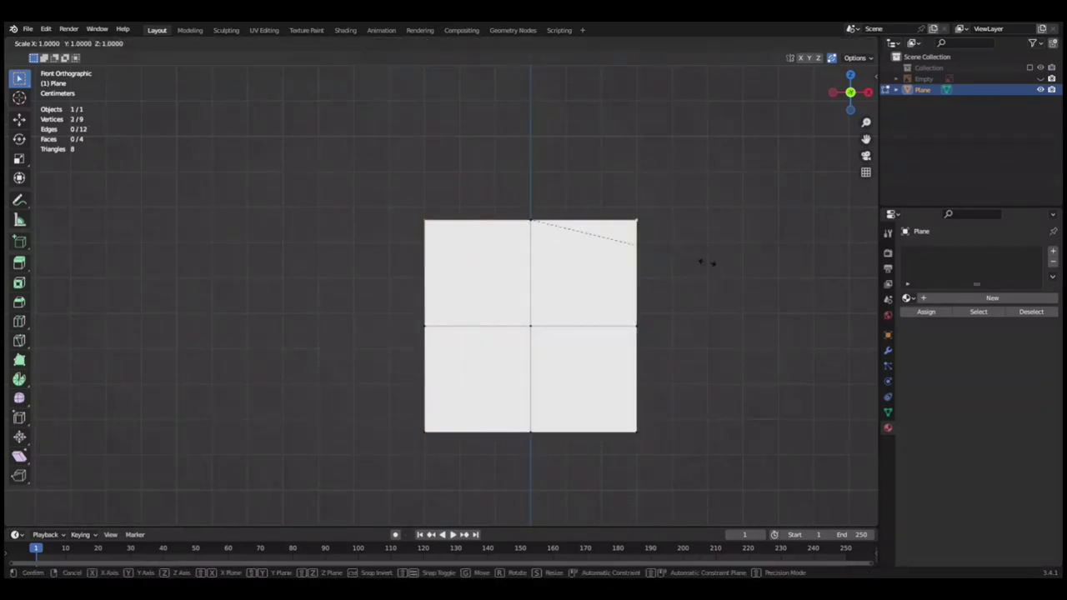
Shape the plane into a strand outline: peaked top, flattened bottom, typed gx88 move.
left_click(687, 260)
key("s")
left_click(606, 423)
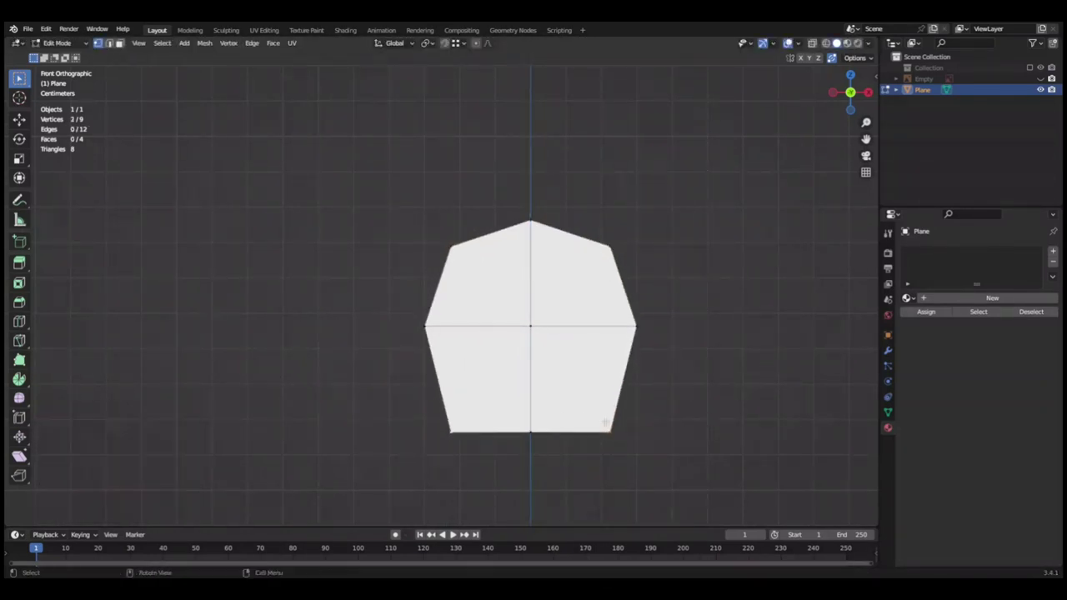
type("gx")
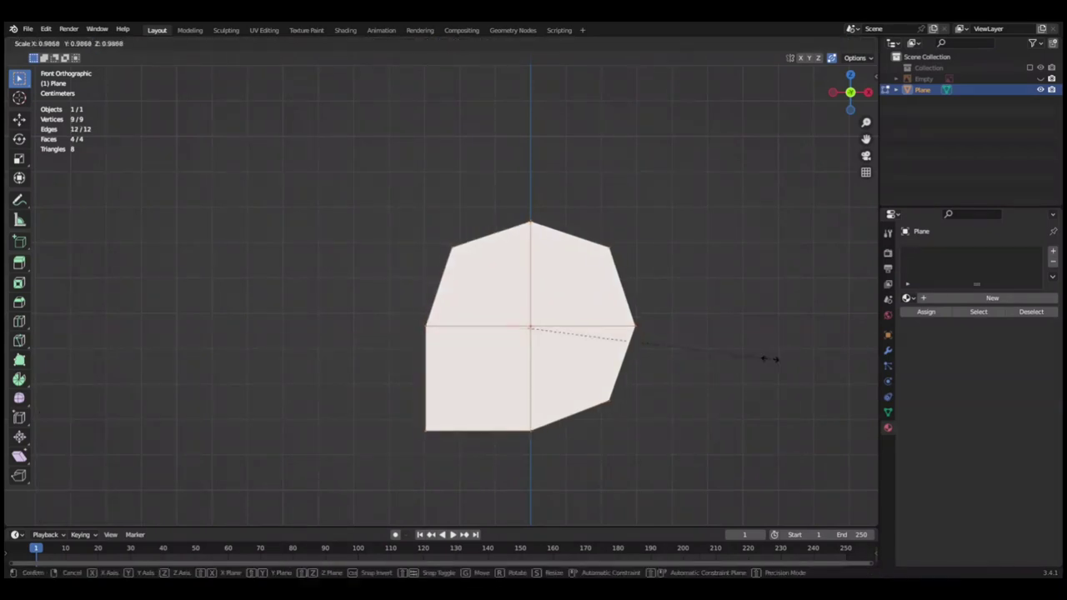
type("88")
key("Return")
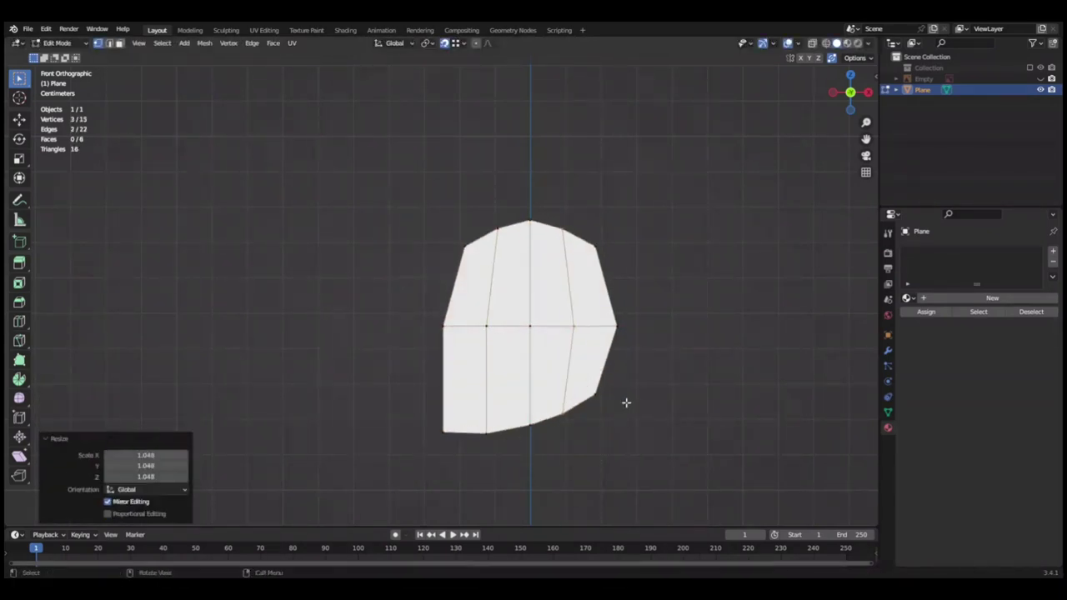
Undo an accidental bevel, nudge vertices along X, and inset a border around the strand.
key("Escape")
key("ctrl+z")
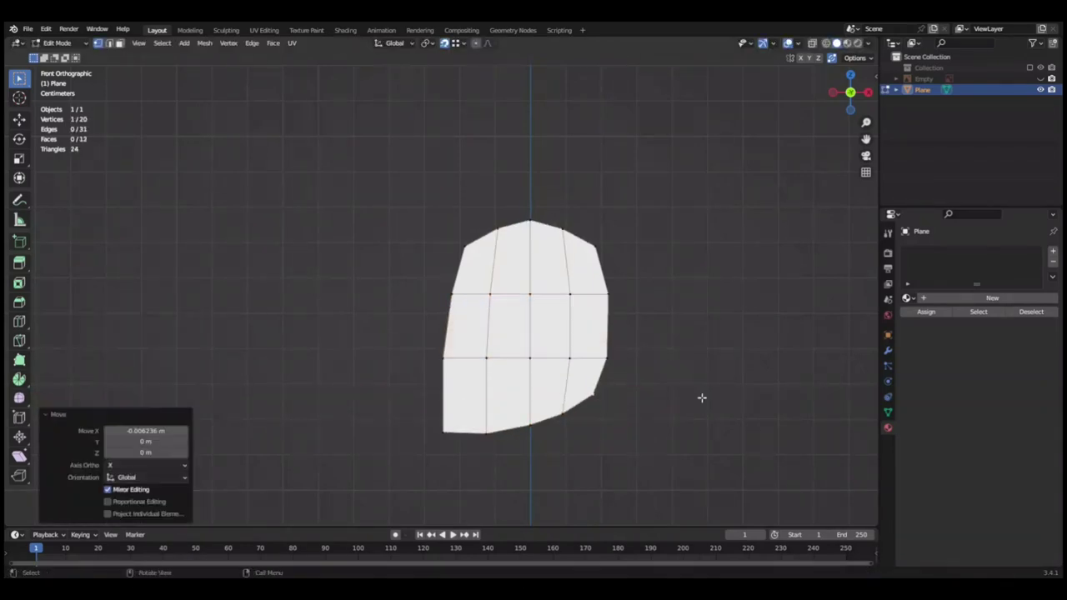
key("g")
key("x")
left_click(606, 375)
left_click(624, 414, "ctrl")
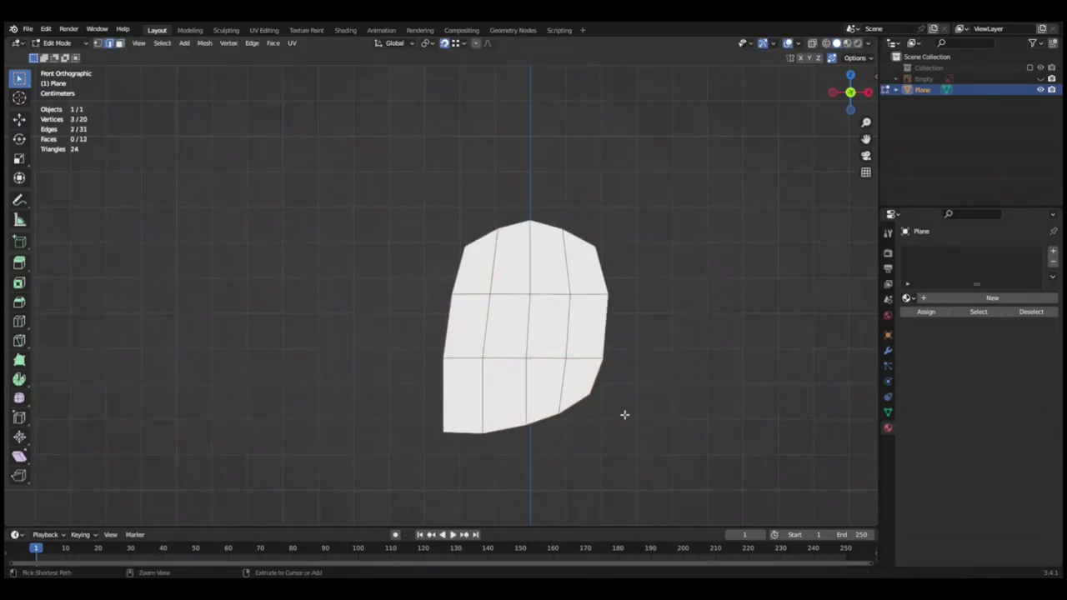
key("i")
left_click(721, 368)
Reposition the strand's rim vertices in front view with axis-constrained moves and save.
middle_click_drag(540, 373, 631, 375)
key("KP_1")
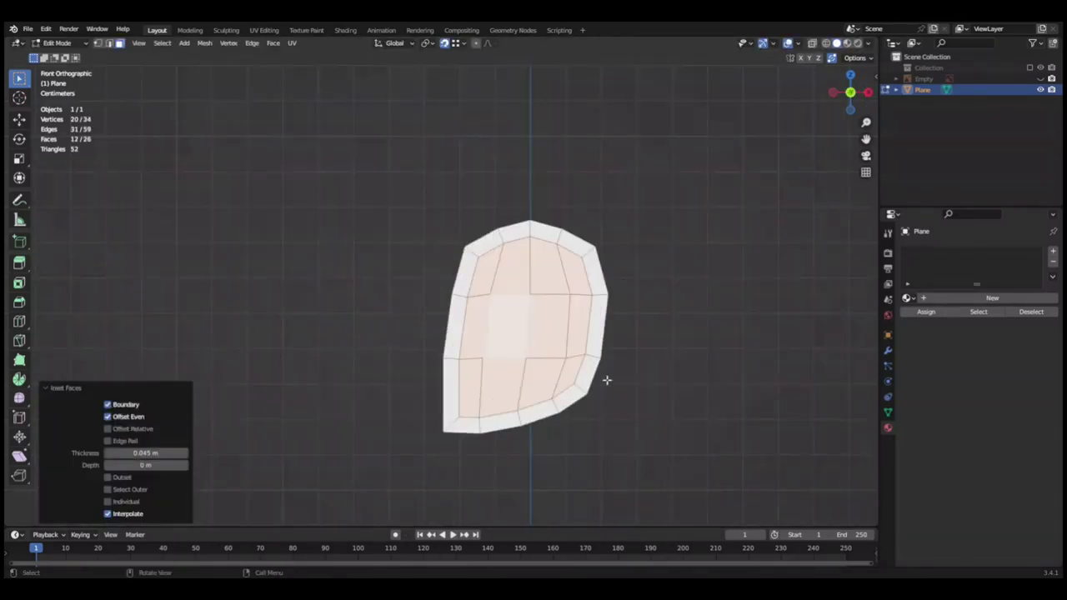
key("2")
left_click(573, 383)
scroll(666, 399, "down", 1)
left_click(600, 353)
key("g")
key("x")
left_click(600, 353)
key("g")
key("z")
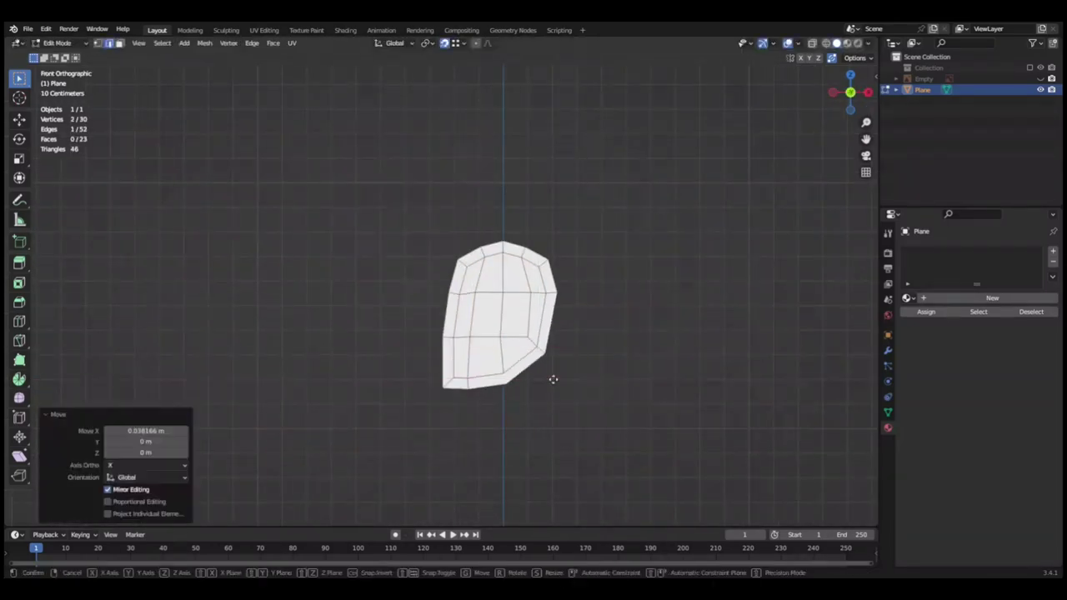
left_click(553, 379)
left_click(563, 329)
key("ctrl+s")
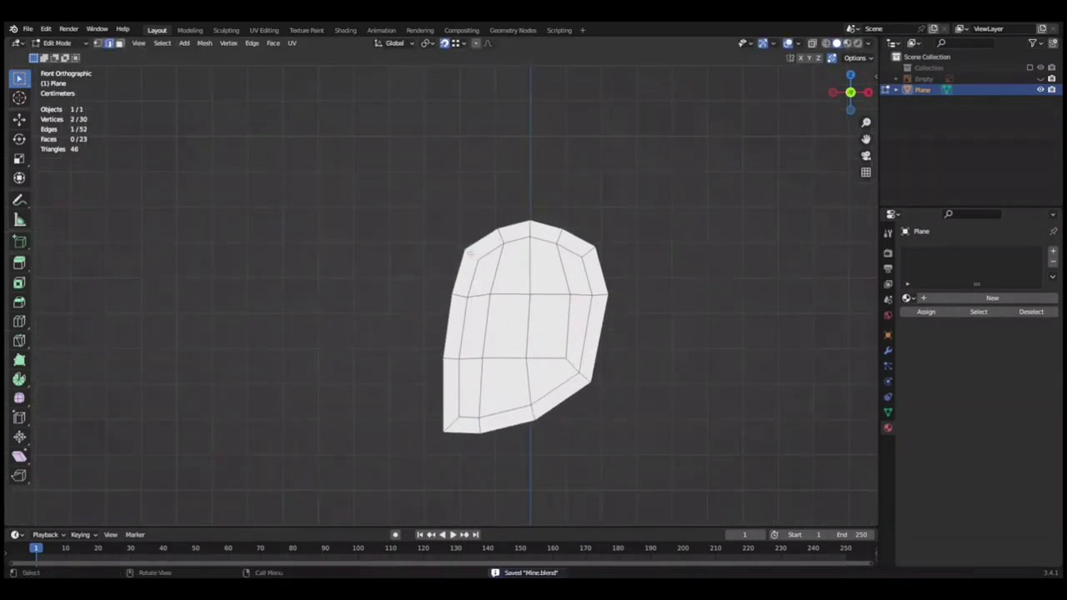
Move vertices vertically, then select the strand's two central faces.
key("z")
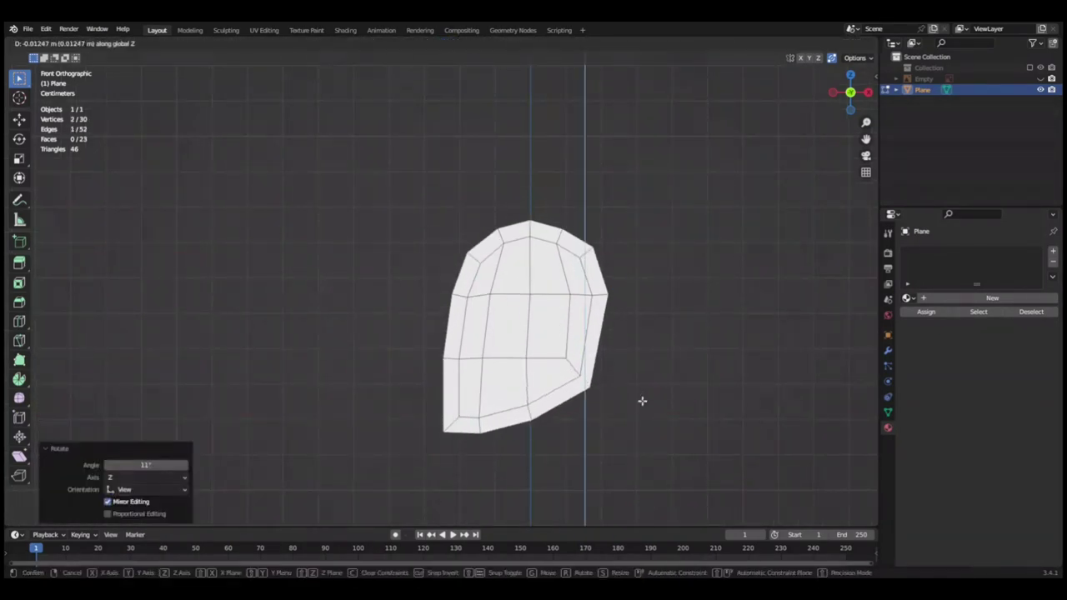
left_click(708, 372)
key("alt+a")
scroll(740, 375, "down", 2)
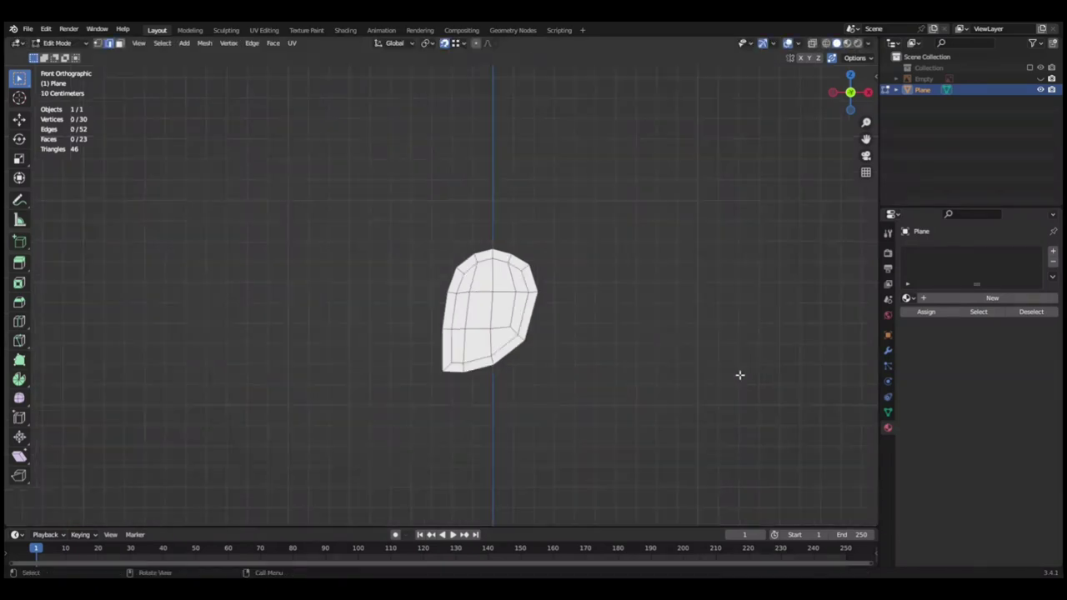
scroll(571, 293, "up", 1)
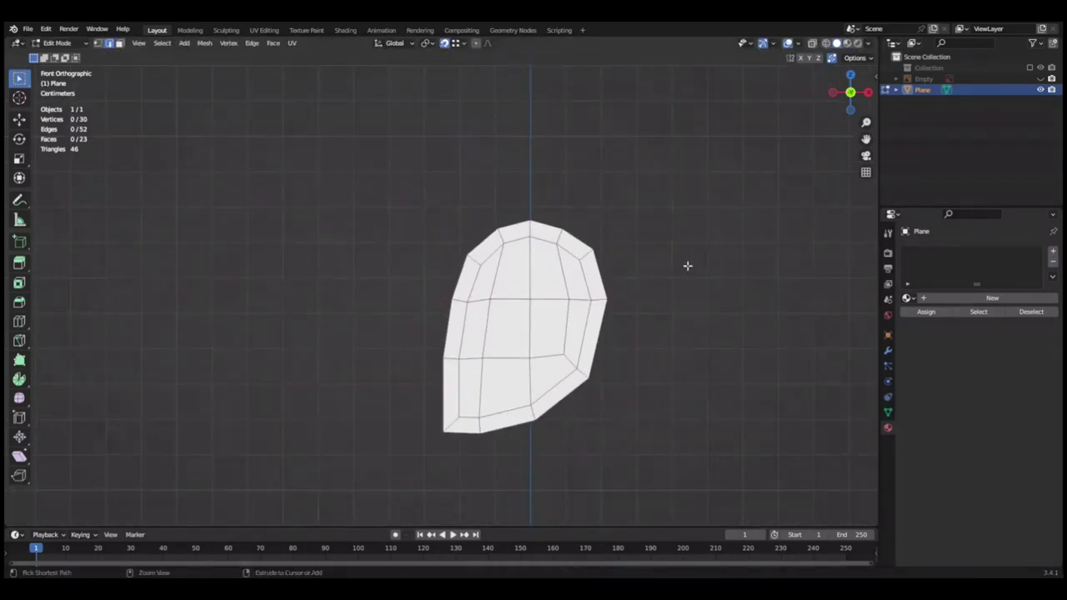
left_click_drag(500, 304, 559, 354)
middle_click_drag(559, 354, 620, 328)
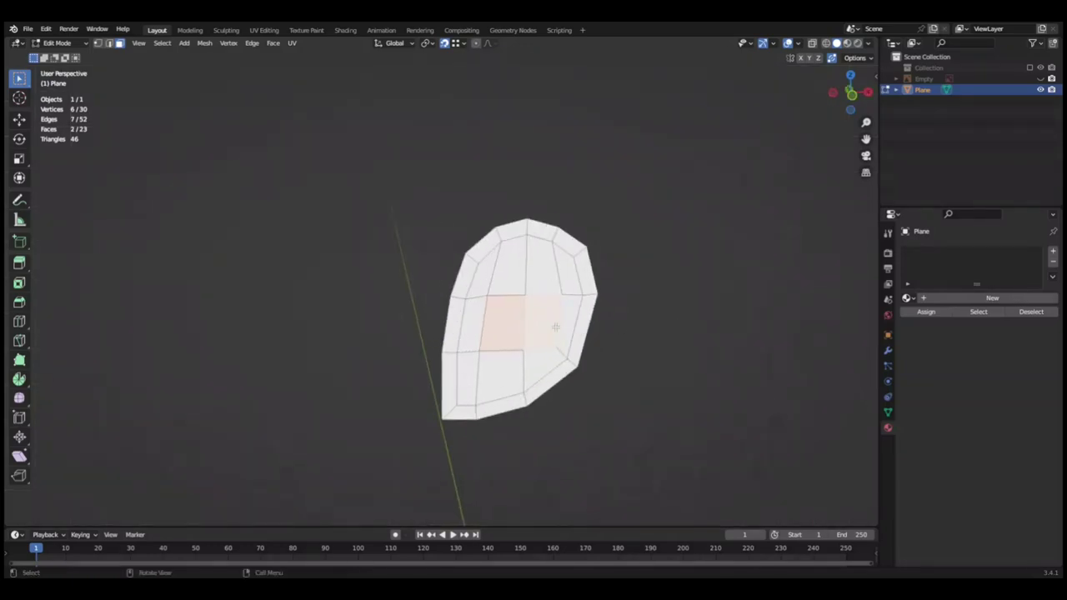
mouse_move(450, 325)
middle_mouse_down()
mouse_move(643, 326)
mouse_move(601, 370)
mouse_move(631, 357)
mouse_move(508, 286)
mouse_move(597, 309)
middle_mouse_up()
Delete the two central faces and refill the hole with new faces.
key("x")
left_click(616, 352)
key("ctrl+s")
key("f")
middle_click_drag(206, 53, 529, 388)
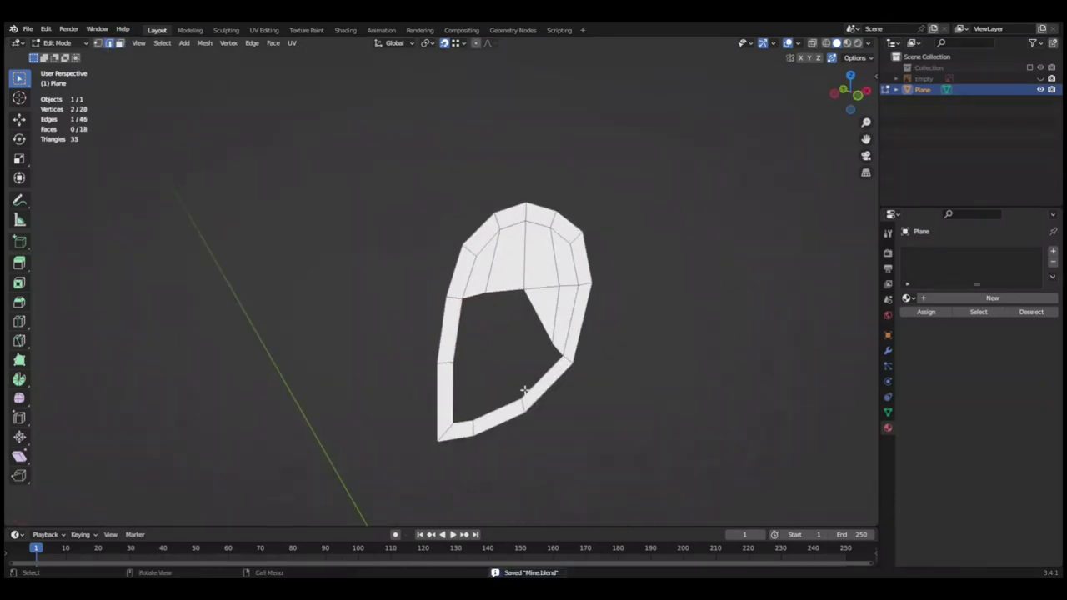
left_click(528, 388, "alt")
key("f")
mouse_move(459, 333)
middle_mouse_down()
mouse_move(667, 364)
mouse_move(658, 297)
middle_mouse_up()
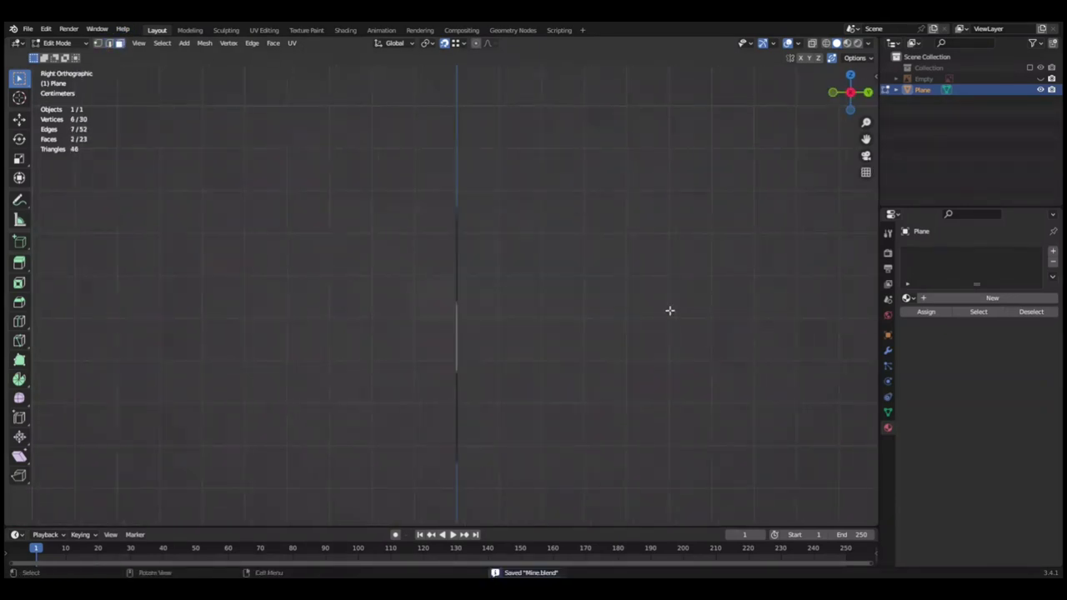
right_click(634, 325)
Shade all character objects smooth with an auto-smooth angle of 180 and save.
left_click(634, 326)
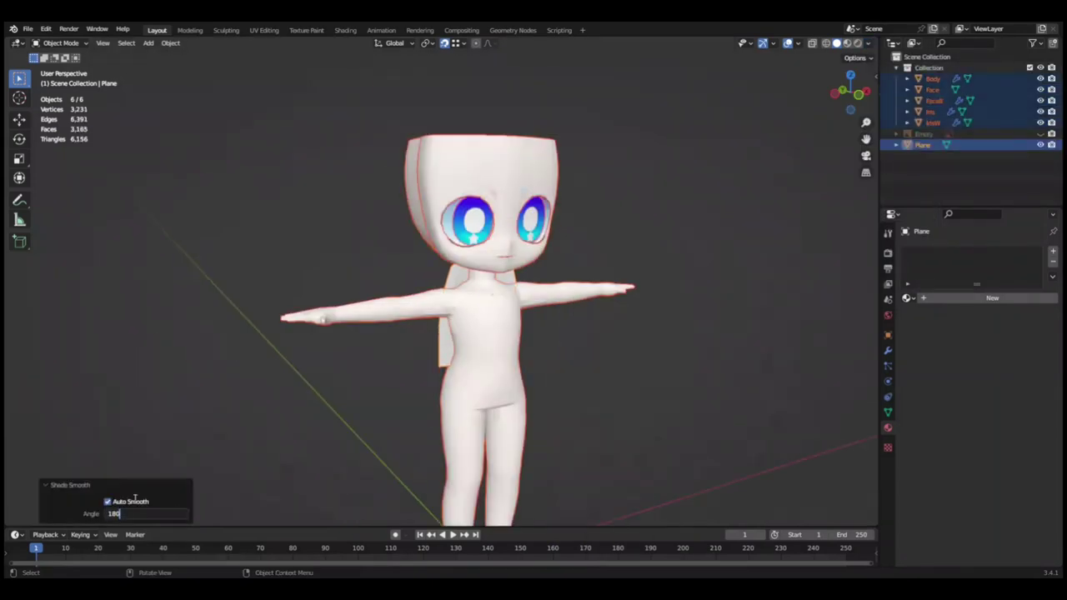
key("ctrl+s")
middle_click_drag(633, 326, 564, 352)
scroll(634, 300, "down", 4)
mouse_move(710, 228)
middle_mouse_down()
mouse_move(742, 241)
mouse_move(615, 241)
middle_mouse_up()
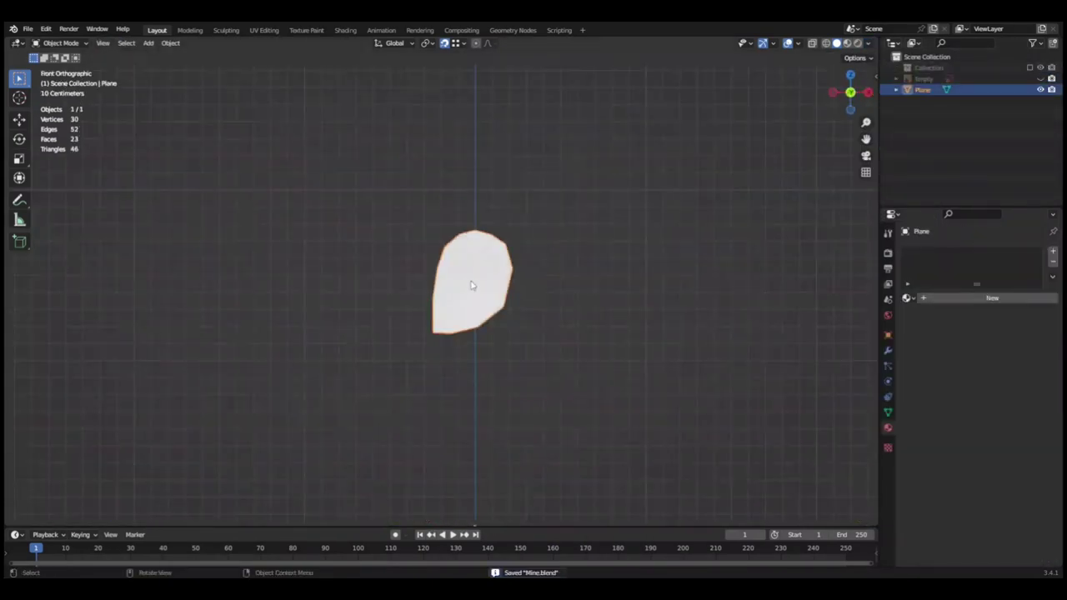
Extrude the strand's selected faces about 0.042 m along X and save.
key("Tab")
middle_click_drag(471, 286, 496, 310)
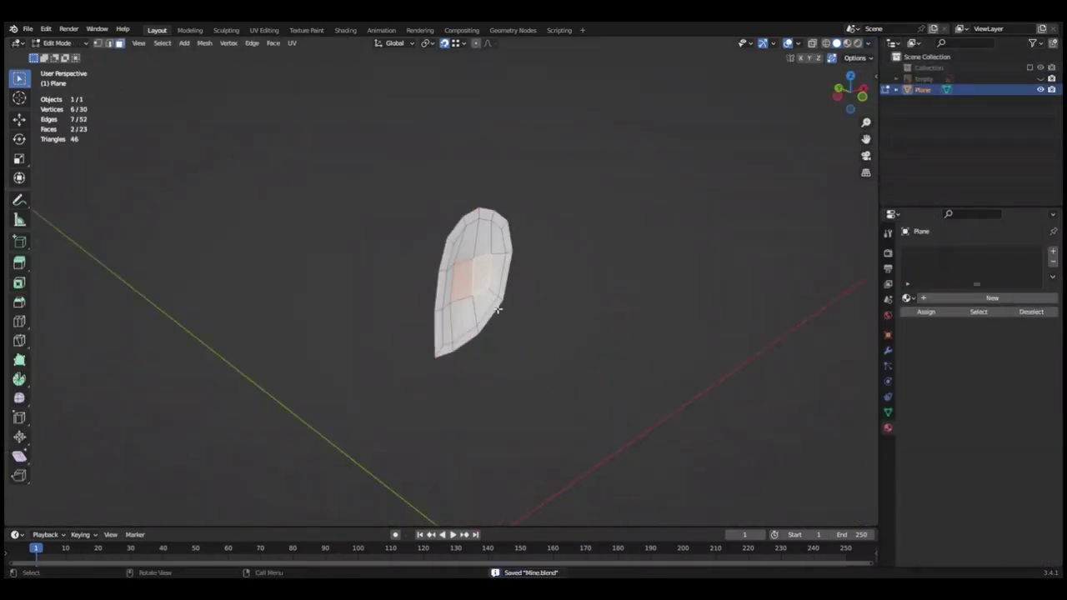
key("e")
key("x")
left_click(646, 324)
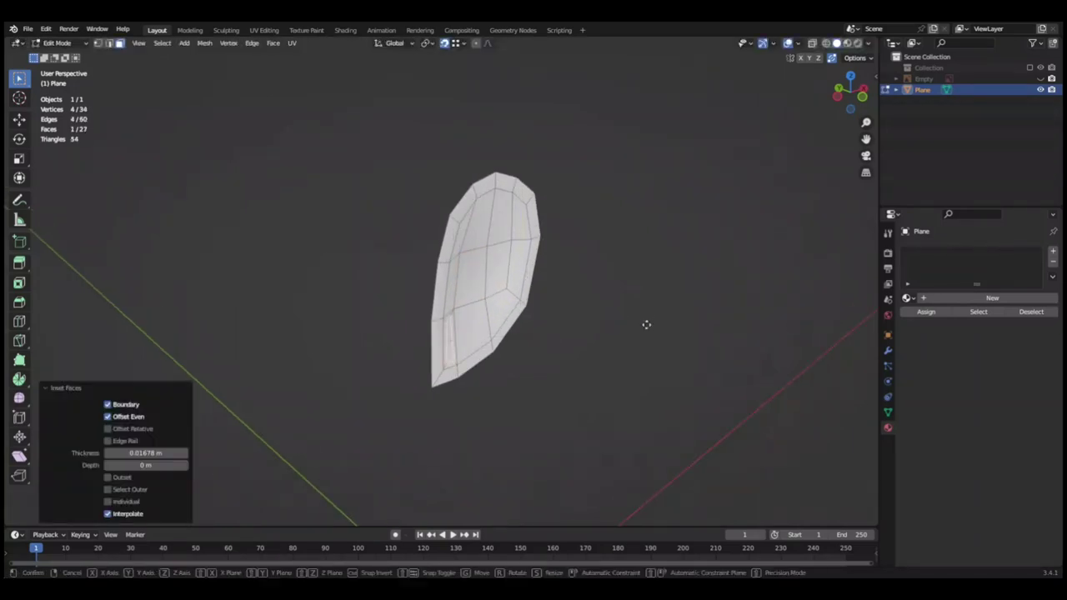
middle_click_drag(645, 324, 489, 349)
middle_click_drag(771, 263, 653, 367)
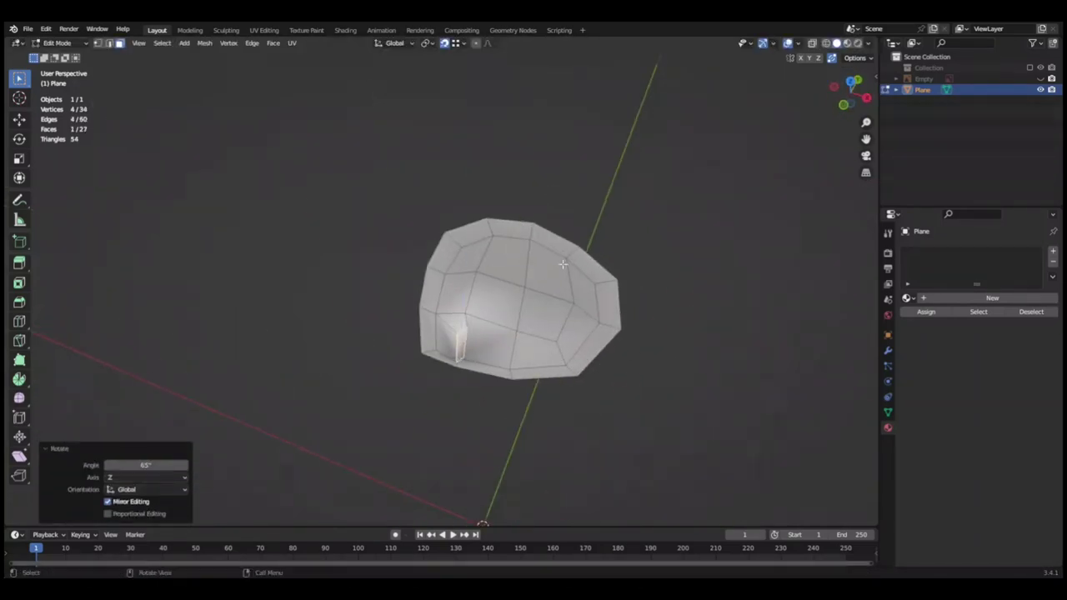
middle_click_drag(563, 265, 767, 339)
key("ctrl+s")
mouse_move(673, 359)
middle_mouse_down()
mouse_move(595, 375)
mouse_move(597, 359)
mouse_move(514, 389)
mouse_move(587, 364)
mouse_move(754, 343)
middle_mouse_up()
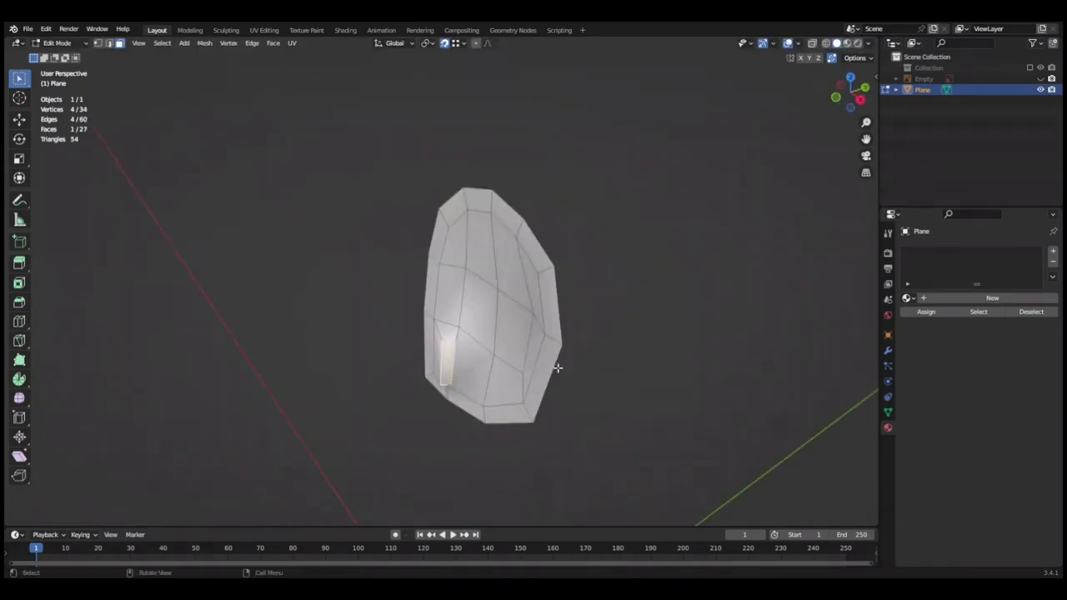
Grow the selection across the strand, extrude the region, and remove a single face.
key("ctrl+KP_Add")
key("e")
left_click(739, 214)
key("ctrl+s")
mouse_move(739, 214)
middle_mouse_down()
mouse_move(567, 388)
mouse_move(430, 380)
mouse_move(441, 364)
middle_mouse_up()
left_click(430, 379)
key("x")
left_click(669, 342)
mouse_move(669, 342)
middle_mouse_down()
mouse_move(715, 392)
mouse_move(737, 366)
middle_mouse_up()
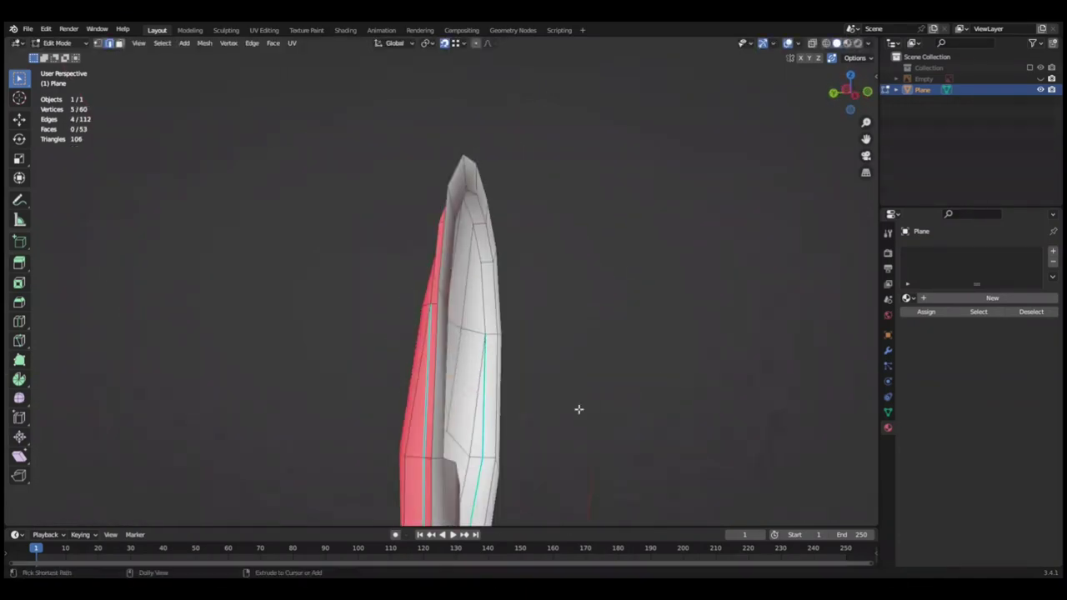
middle_click_drag(719, 297, 784, 341, "ctrl")
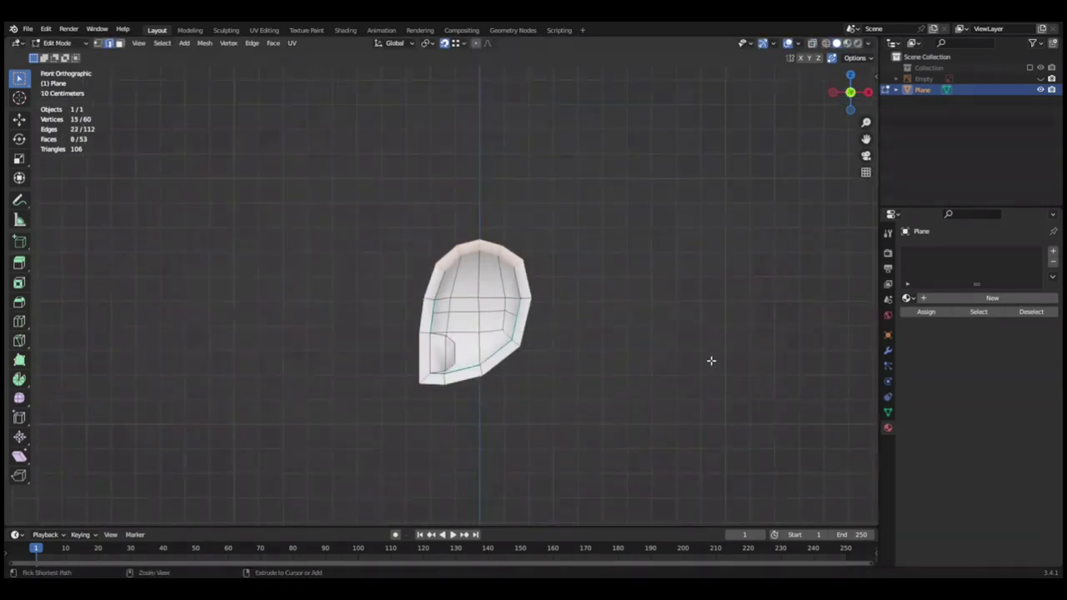
middle_click_drag(582, 366, 373, 238)
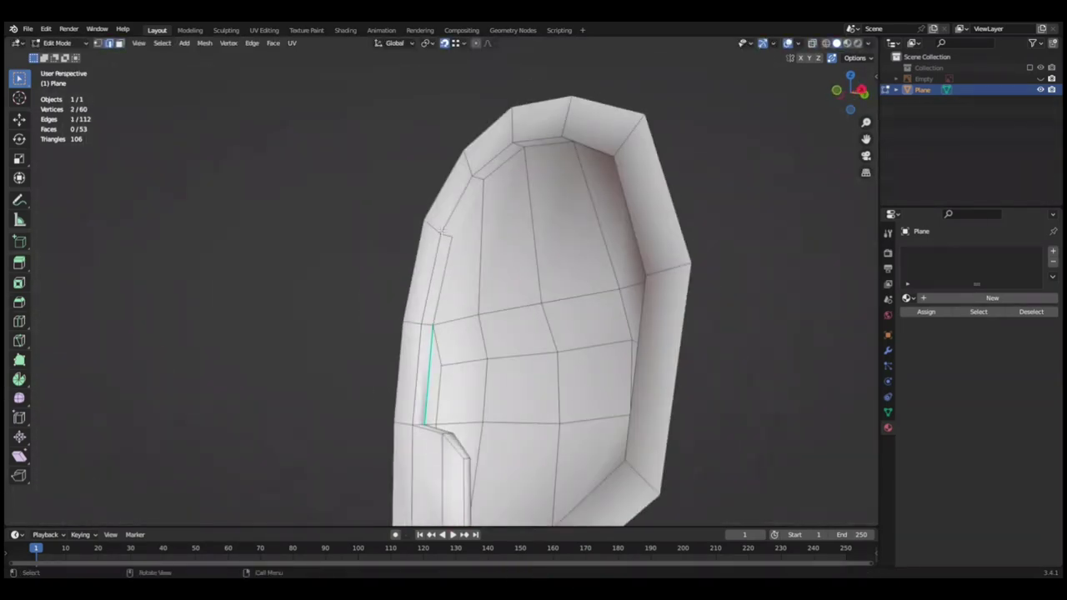
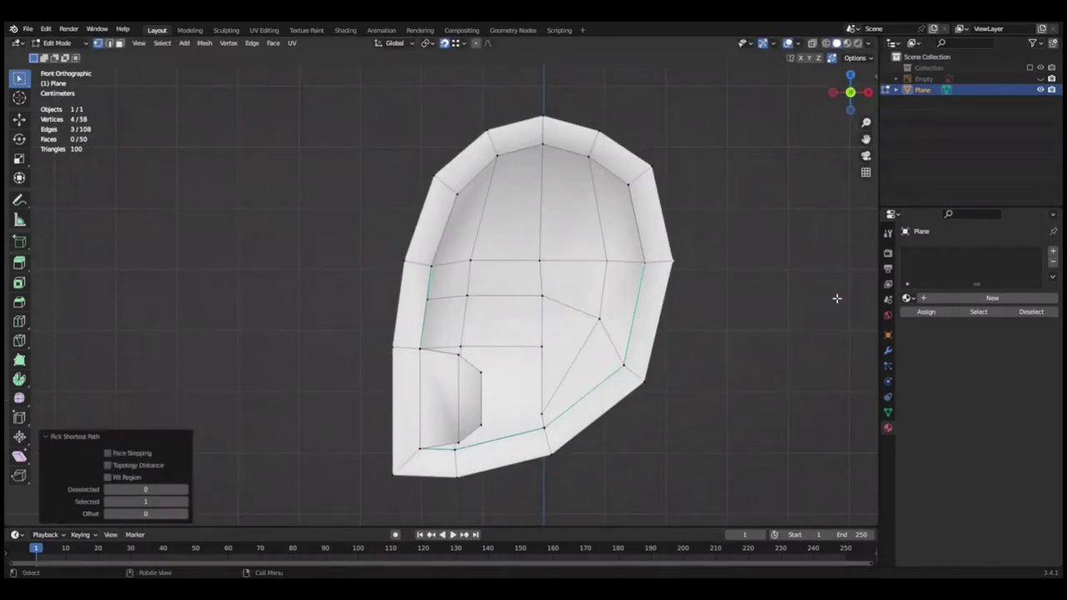
Inset the ear's inner faces to form a rim around the bowl.
middle_click_drag(563, 314, 526, 348)
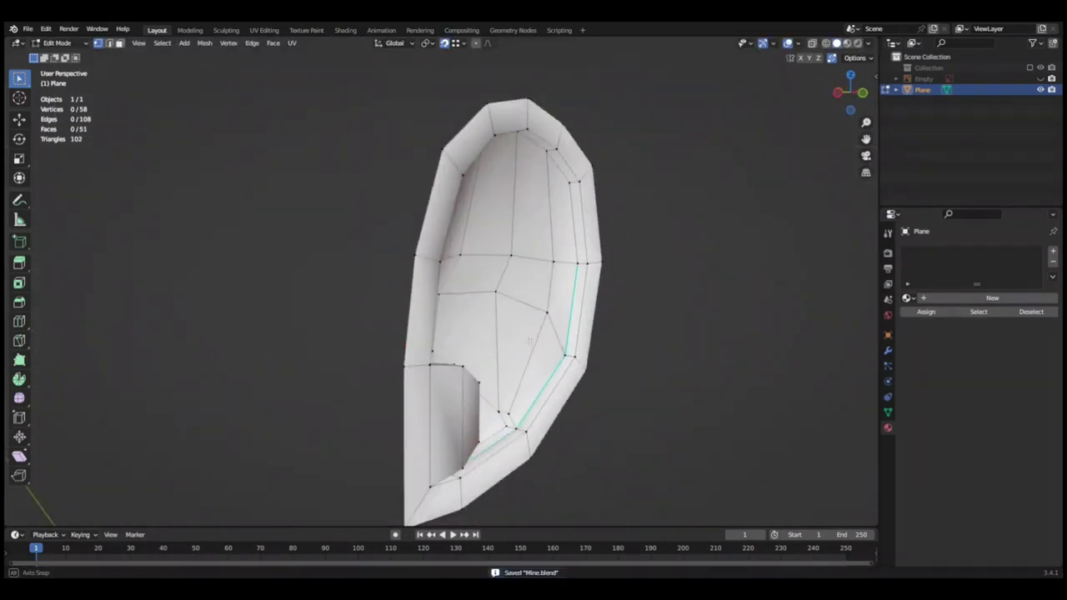
middle_click_drag(529, 340, 500, 275)
scroll(474, 230, "up", 3)
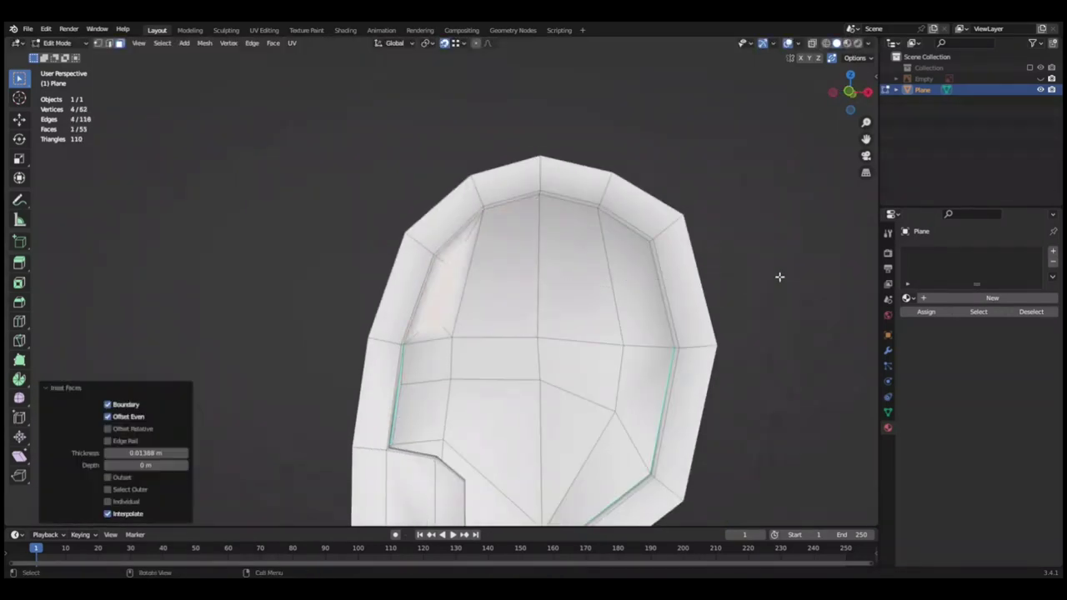
left_click(769, 275)
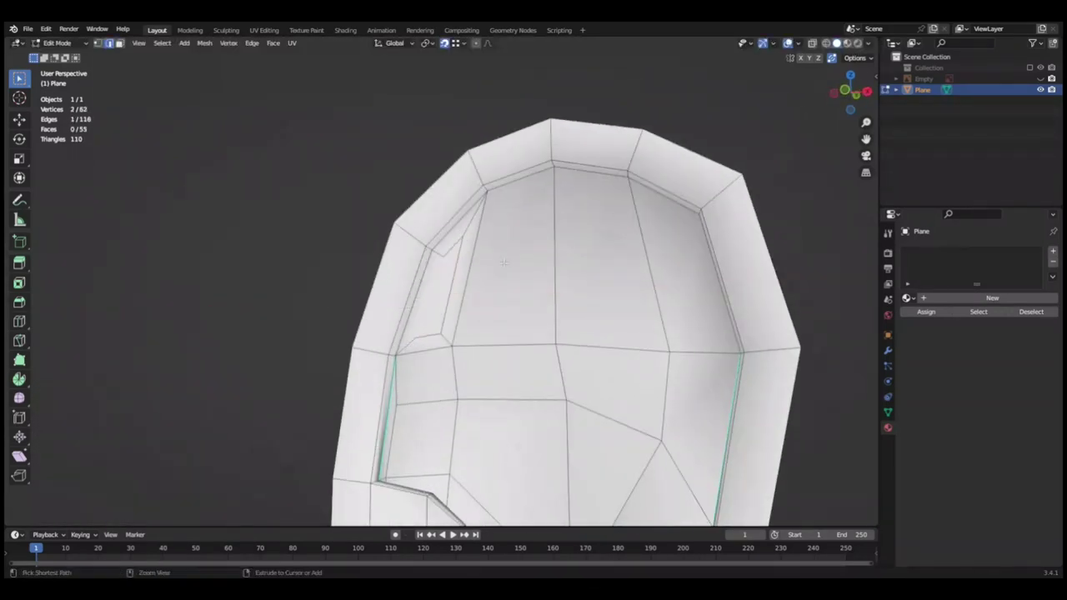
left_click(502, 286)
middle_click_drag(502, 286, 583, 250)
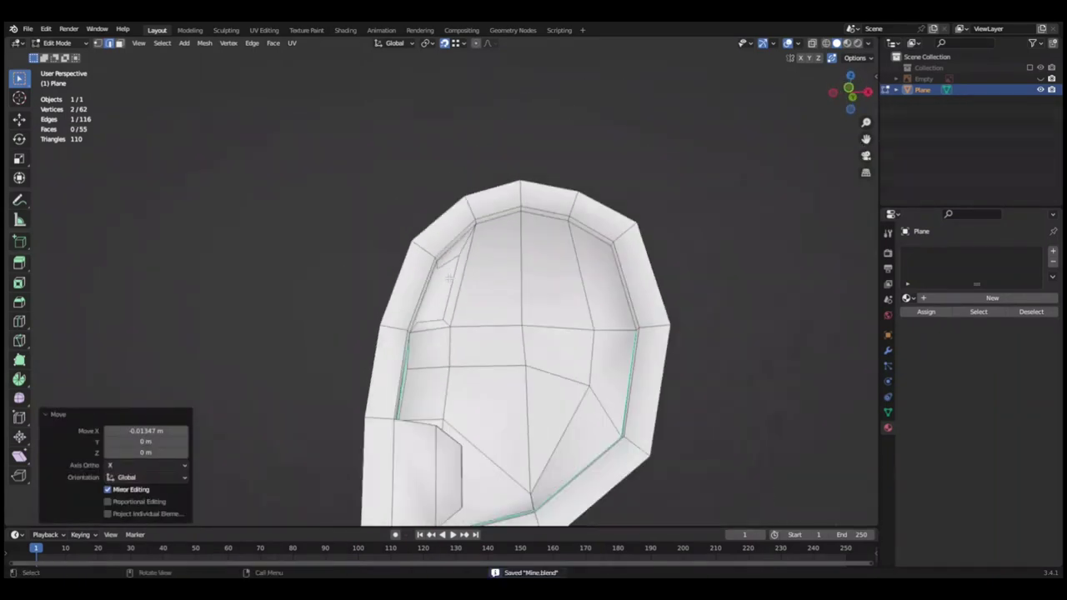
Add an edge loop across the upper ear, then switch to vertex select in front view.
key("ctrl+r")
left_click(575, 255)
middle_click_drag(812, 276, 737, 298)
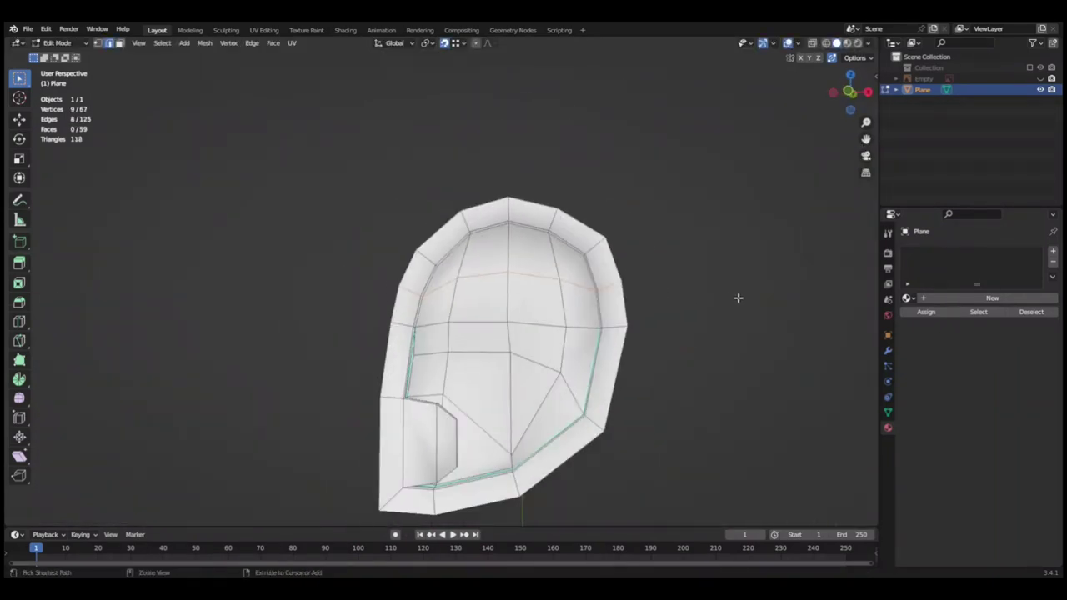
left_click(98, 43)
key("KP_1")
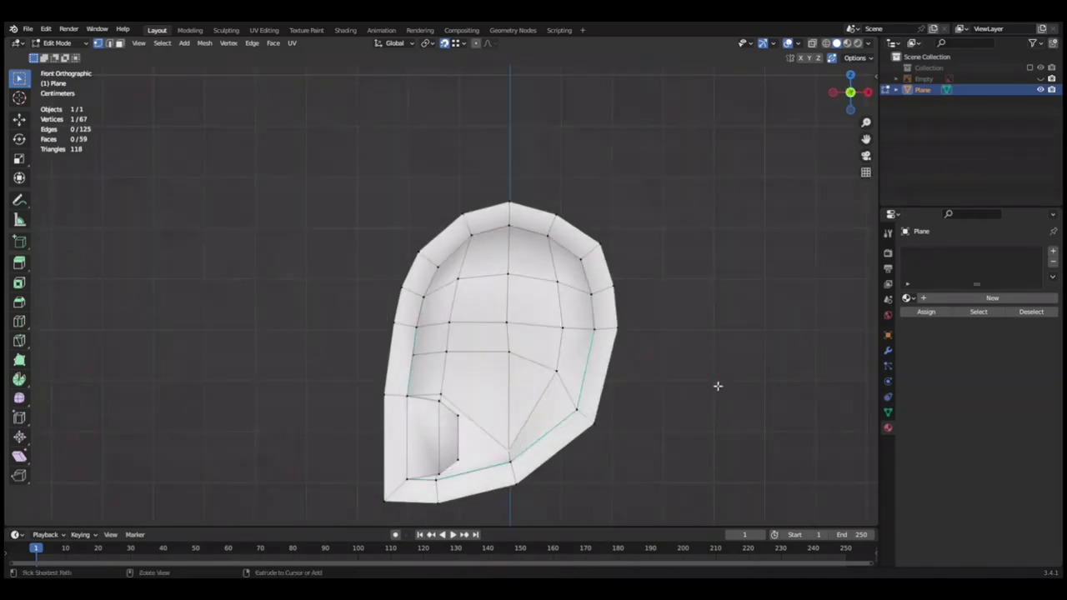
Lower an inner-rim vertex along Z, nudge it sideways, and save Mine.blend.
key("g")
key("z")
left_click(738, 389)
middle_click_drag(738, 389, 612, 411)
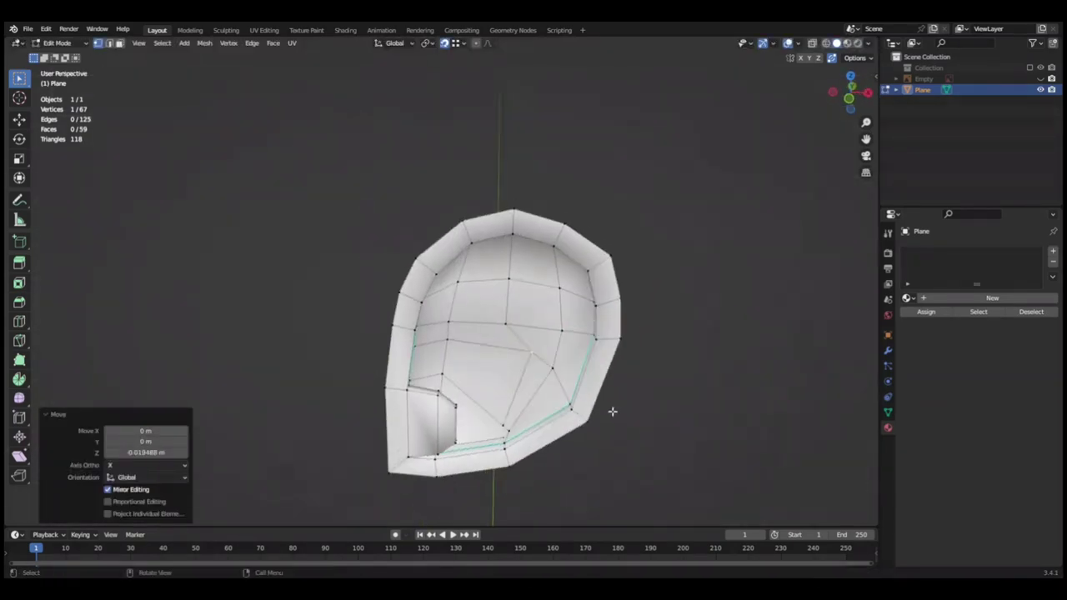
key("KP_1")
left_click(753, 386)
middle_click_drag(769, 374, 734, 367)
key("ctrl+s")
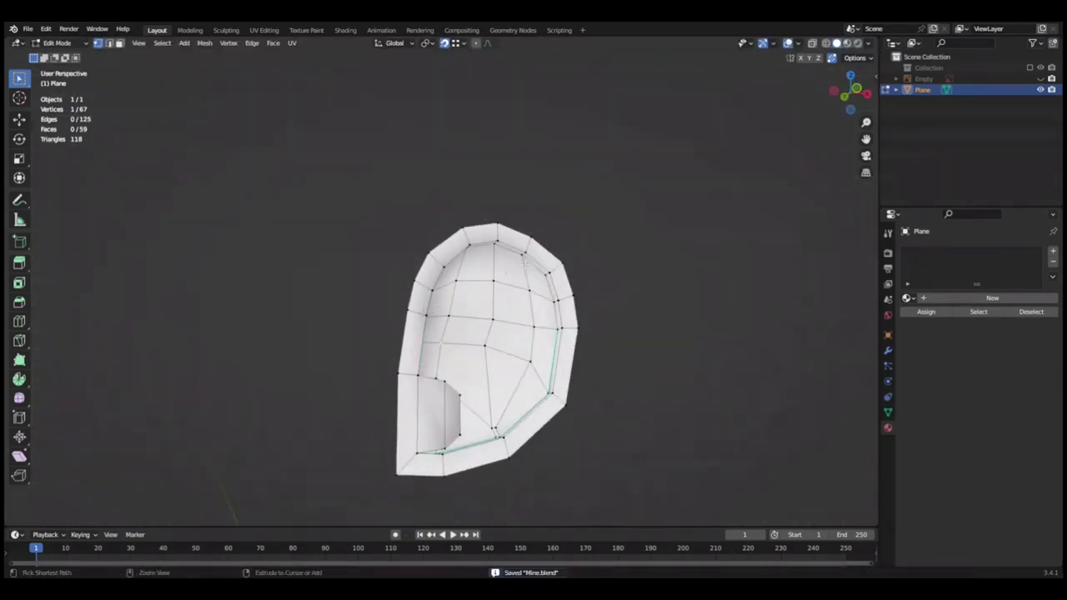
Merge overlapping vertices by distance and shift an inner-rim vertex along X.
key("m")
key("b")
key("ctrl+s")
mouse_move(450, 317)
middle_mouse_down()
mouse_move(469, 322)
mouse_move(595, 241)
middle_mouse_up()
key("m")
key("b")
key("KP_1")
key("g")
key("x")
left_click(723, 328)
key("ctrl+s")
Move another inner-rim vertex to the right along X.
left_click(456, 459)
middle_click_drag(457, 458, 500, 375)
key("KP_1")
key("g")
key("x")
left_click(486, 457)
left_click(598, 374)
Move two vertices along the Y depth axis and save.
middle_click_drag(598, 374, 644, 267)
key("g")
key("y")
key("KP_1")
key("ctrl+s")
left_click(739, 384)
left_click(758, 397)
Inset an inner face and merge two of its corner vertices at center.
key("i")
left_click(775, 327)
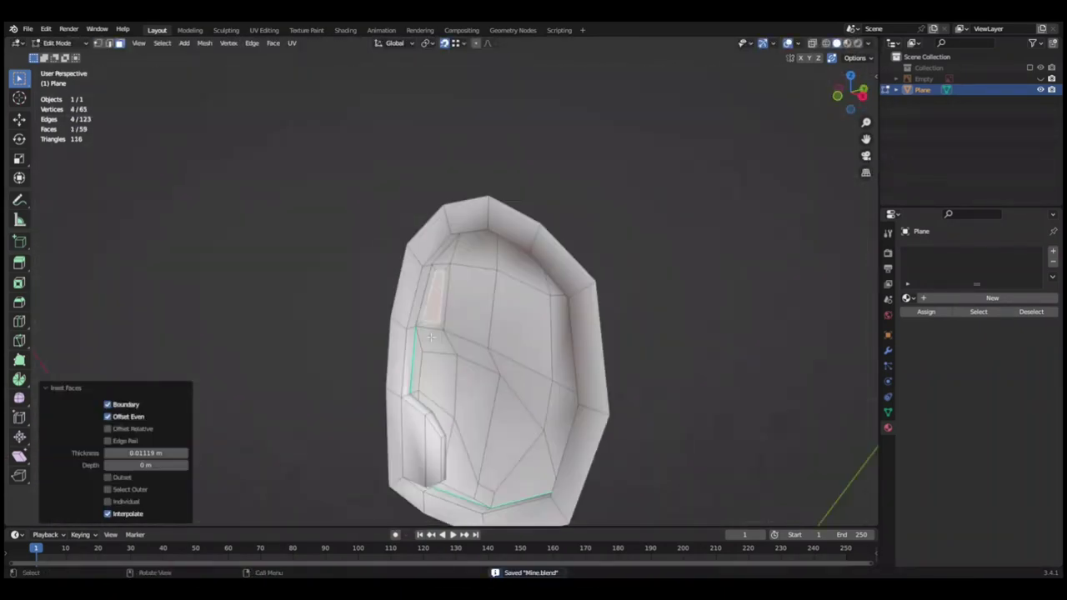
middle_click_drag(774, 327, 381, 233)
left_click(463, 313)
key("m")
left_click(460, 270)
key("ctrl+s")
mouse_move(460, 271)
middle_mouse_down()
mouse_move(481, 309)
mouse_move(457, 310)
middle_mouse_up()
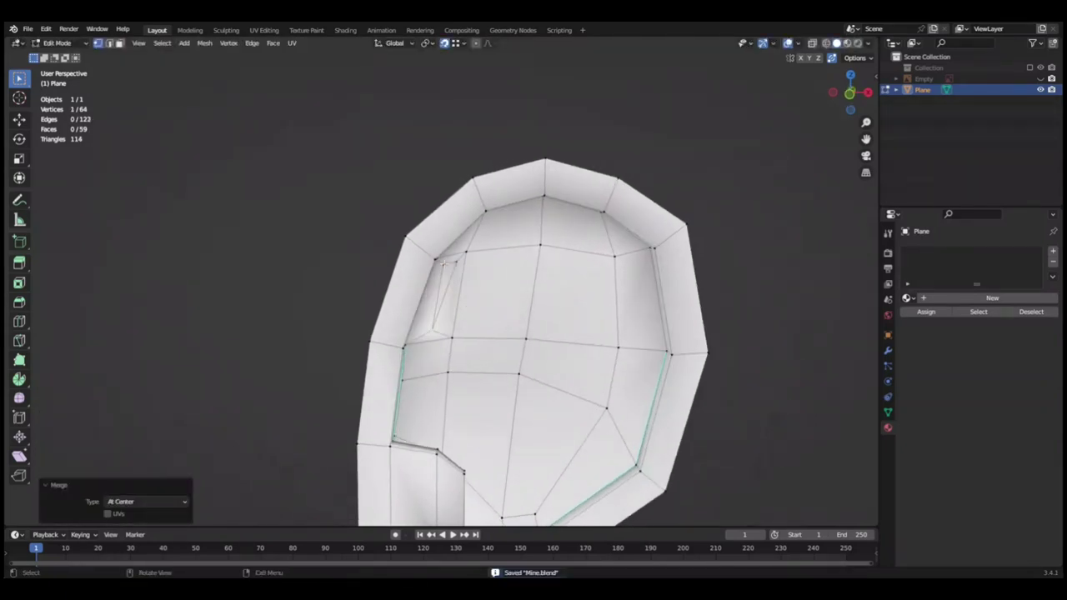
Undo a vertex move, then shift the vertex sideways along X instead.
key("g")
left_click(434, 275)
key("ctrl+z")
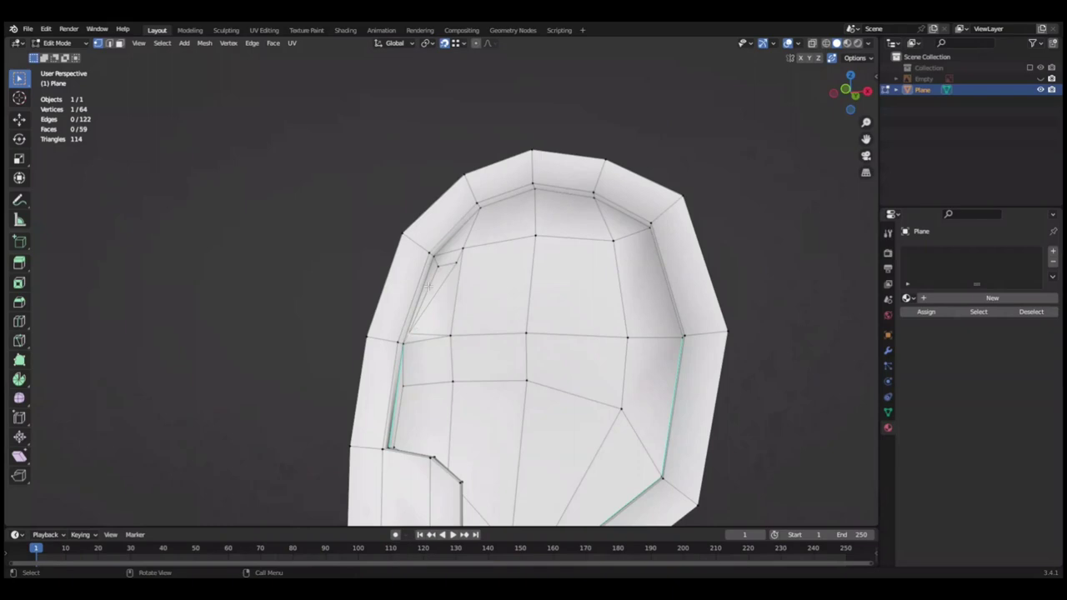
scroll(427, 285, "down", 2)
scroll(427, 285, "up", 2)
key("g")
key("x")
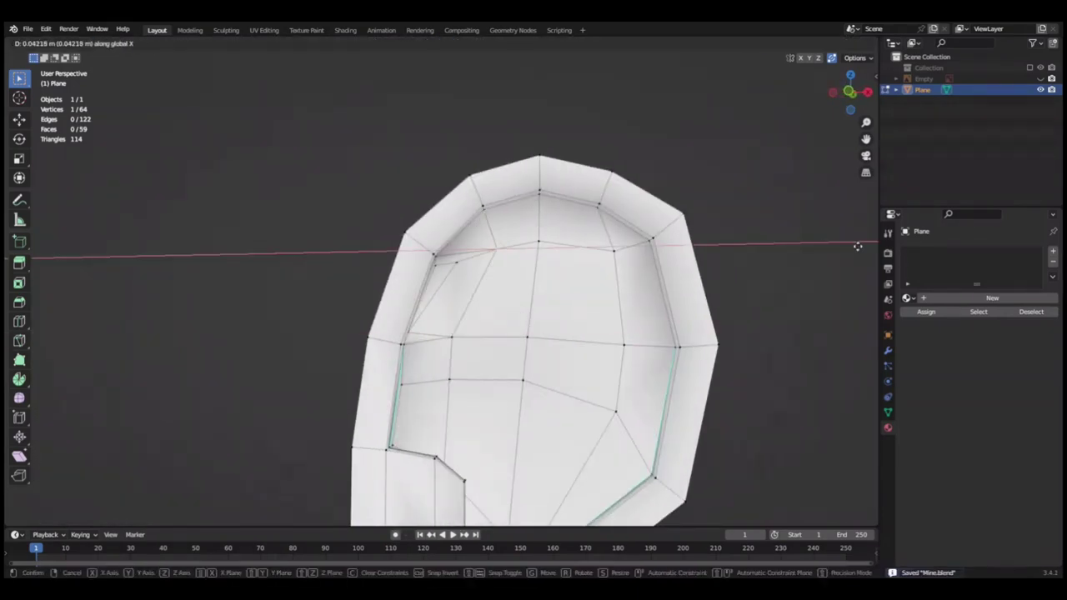
left_click(858, 246)
middle_click_drag(857, 246, 751, 250)
Orbit around the ear to inspect the reshaped inner fold, cancelling an X move.
mouse_move(419, 335)
middle_mouse_down()
mouse_move(437, 279)
mouse_move(518, 277)
middle_mouse_up()
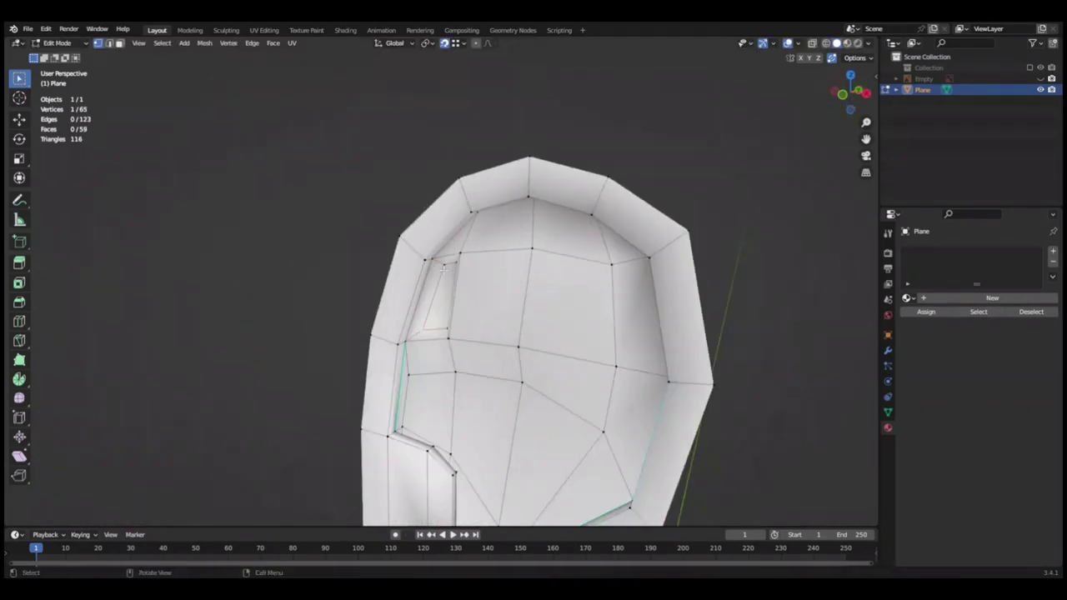
middle_click_drag(443, 267, 721, 224)
key("g")
key("x")
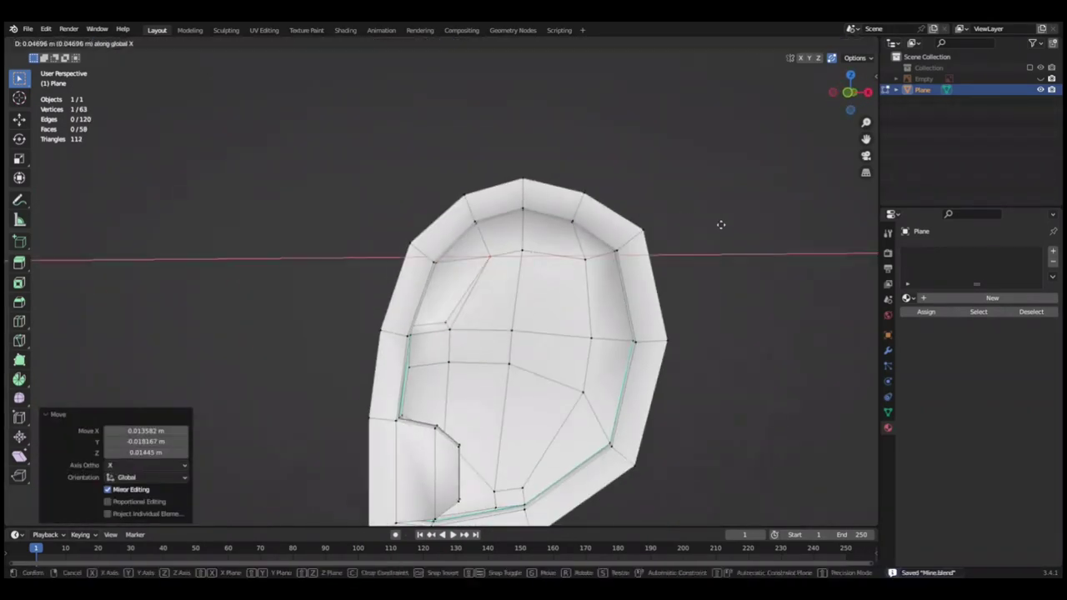
key("Escape")
key("Escape")
middle_click_drag(743, 277, 515, 275)
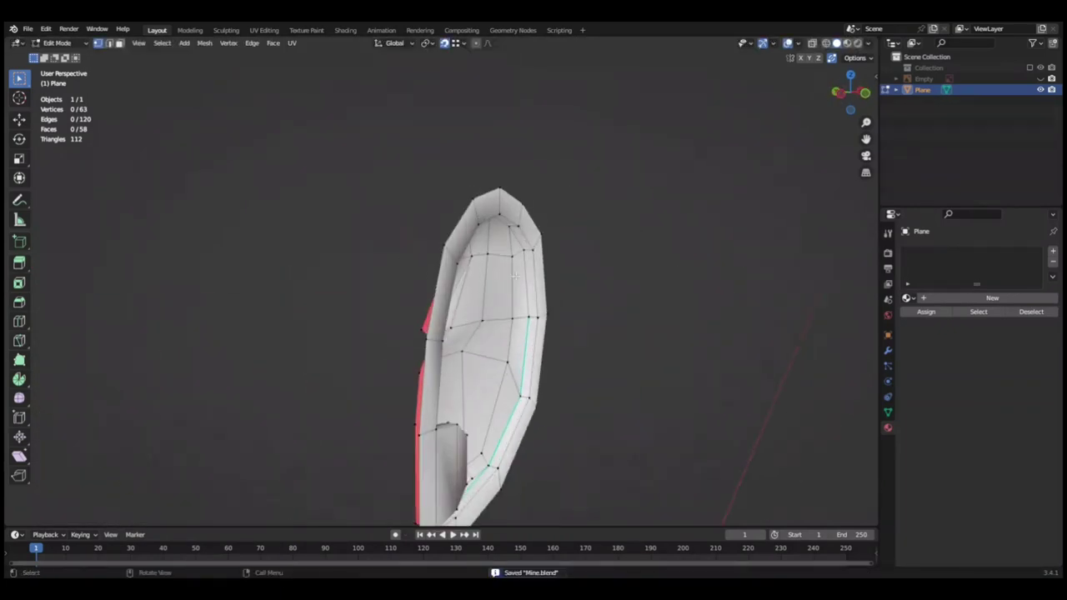
mouse_move(426, 228)
middle_mouse_down()
mouse_move(615, 325)
mouse_move(672, 295)
mouse_move(512, 344)
middle_mouse_up()
Select an edge on the inner fold in edge mode and bring up its edge options.
left_click(615, 325, "shift")
key("2")
left_click(513, 345)
right_click(512, 345)
scroll(513, 344, "down", 2)
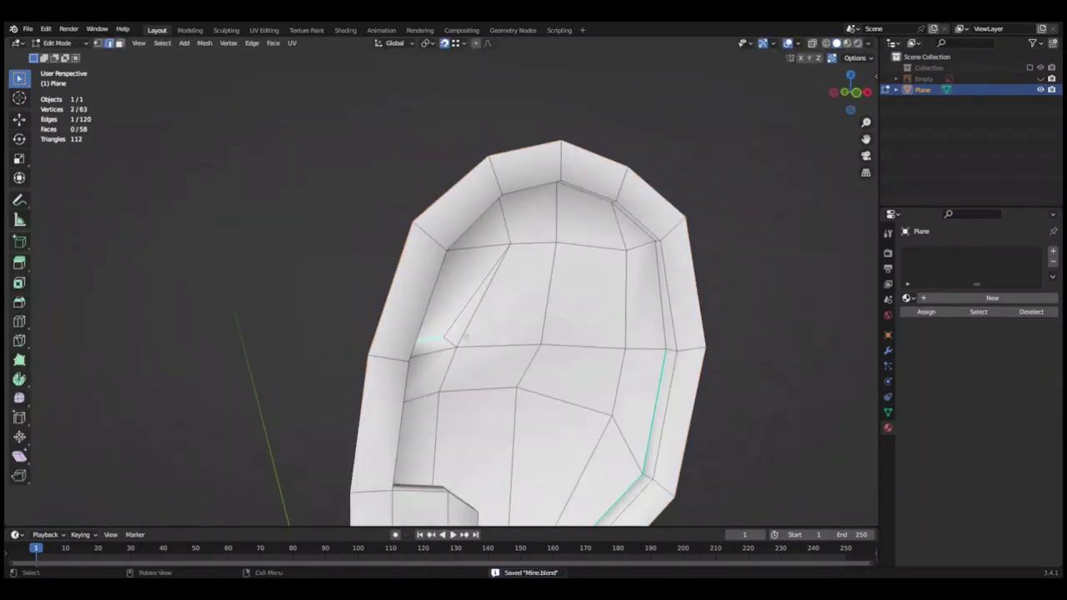
key("Tab")
key("Tab")
key("Tab")
scroll(666, 331, "down", 2)
key("Tab")
right_click(631, 471)
key("Escape")
key("Tab")
key("Tab")
Cancel the pending scale and lower the fold vertices along Z in front view.
key("s")
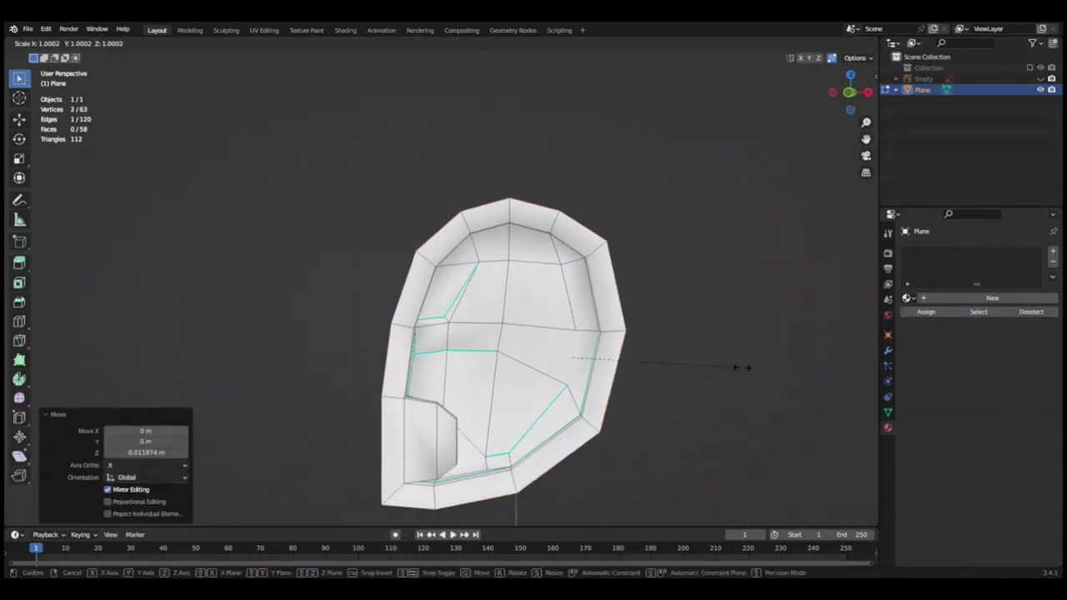
key("Escape")
key("KP_1")
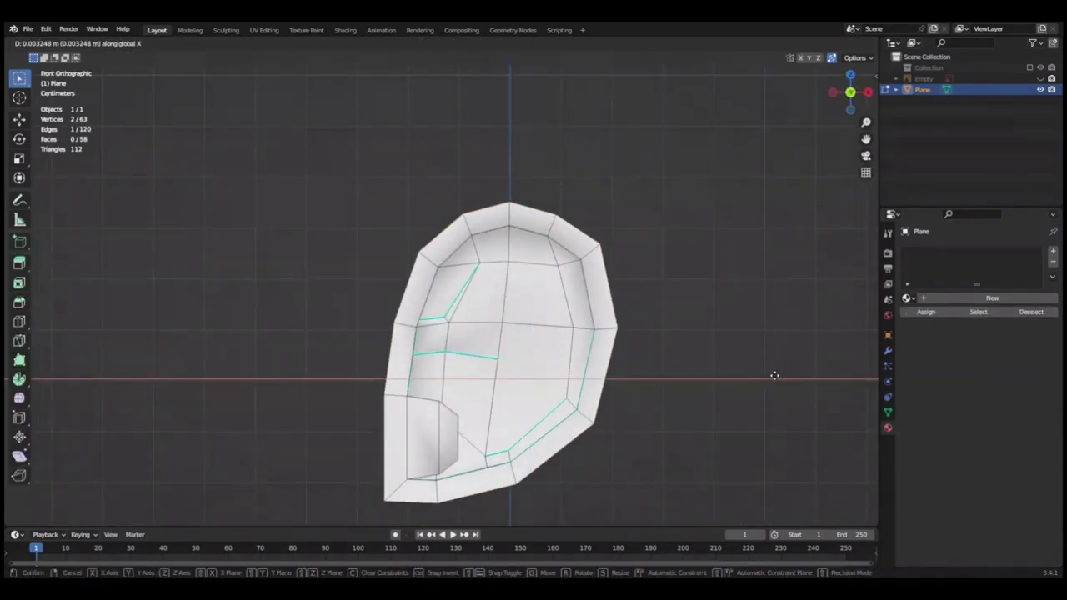
left_click(774, 376)
key("Tab")
key("Tab")
middle_click_drag(662, 357, 500, 350)
scroll(422, 334, "up", 2)
Try extending the selection along the fold, undo it, and check the ear's profile.
left_click(422, 334, "ctrl")
scroll(717, 309, "up", 2)
scroll(716, 309, "down", 3)
scroll(681, 269, "up", 1)
key("ctrl+z")
mouse_move(681, 269)
middle_mouse_down()
mouse_move(631, 295)
mouse_move(626, 173)
middle_mouse_up()
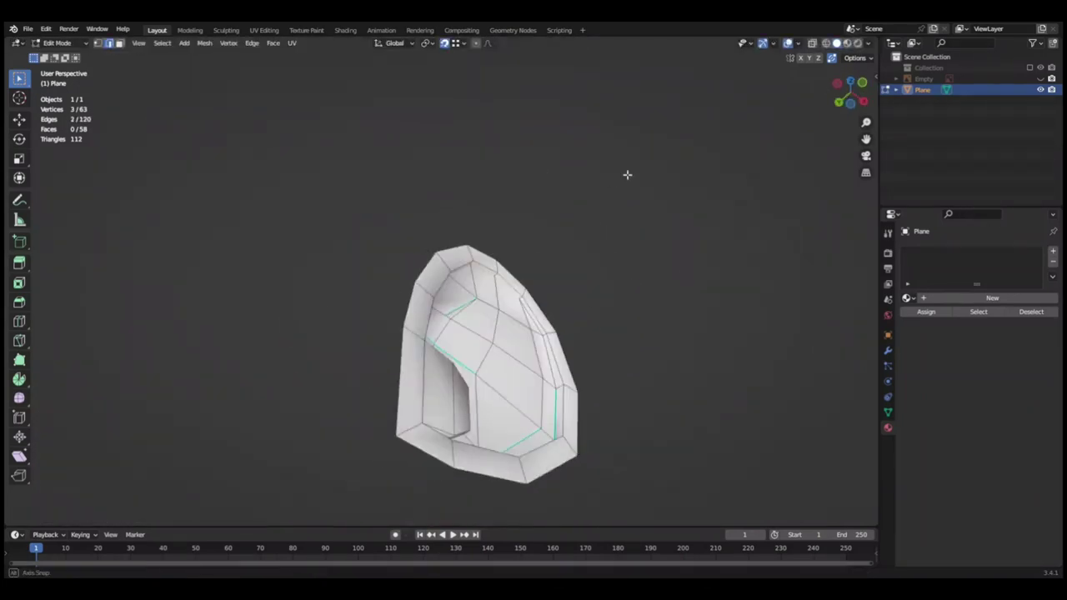
scroll(492, 354, "up", 2)
middle_click_drag(752, 348, 607, 274)
scroll(569, 348, "down", 3)
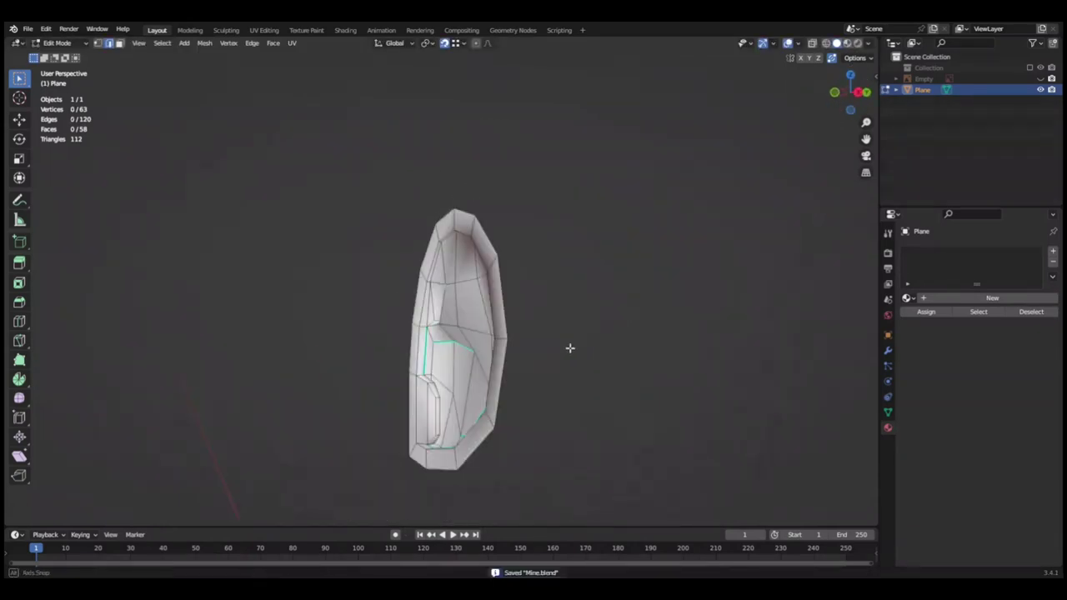
scroll(647, 241, "up", 3)
Rotate an inner-fold edge slightly and select a single edge on the ridge.
key("r")
left_click(706, 282)
left_click(706, 282, "shift")
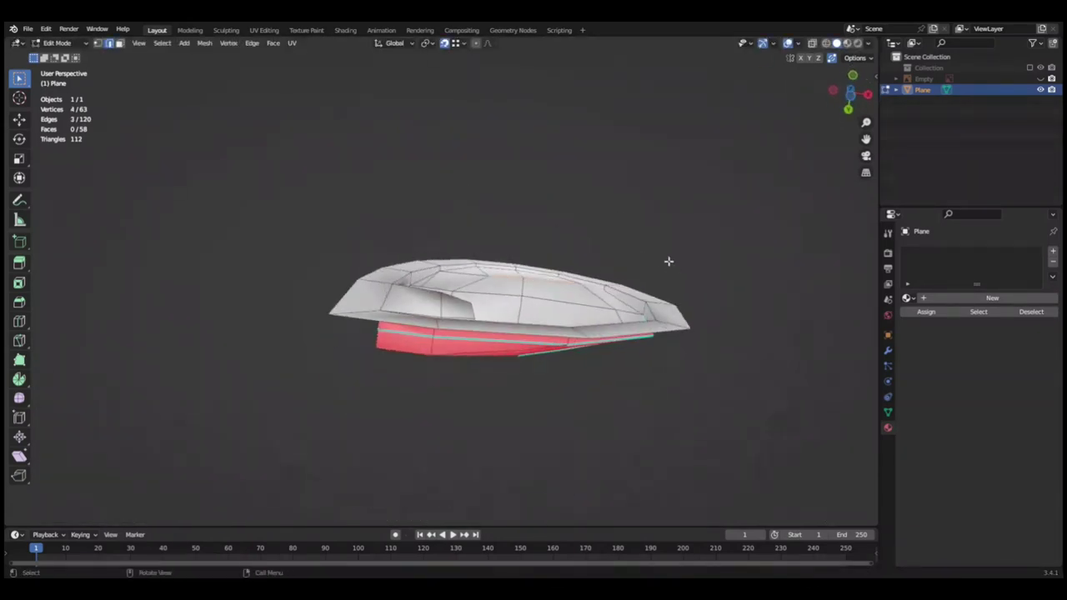
middle_click_drag(668, 260, 731, 340)
scroll(656, 236, "up", 2)
right_click(481, 442)
left_click(481, 443)
Reselect a single edge along the inner ridge and save the file.
mouse_move(483, 347)
middle_mouse_down()
mouse_move(709, 365)
mouse_move(501, 400)
middle_mouse_up()
scroll(501, 400, "up", 3)
left_click(420, 459, "ctrl")
left_click(420, 459)
mouse_move(419, 459)
middle_mouse_down()
mouse_move(511, 445)
mouse_move(440, 409)
middle_mouse_up()
key("ctrl+s")
scroll(421, 488, "down", 2)
middle_click_drag(421, 488, 564, 399)
Scale the selected ridge edge, then select a new edge on the inner fold.
key("alt+a")
key("ctrl+s")
left_click(737, 425)
key("KP_1")
left_click(750, 426)
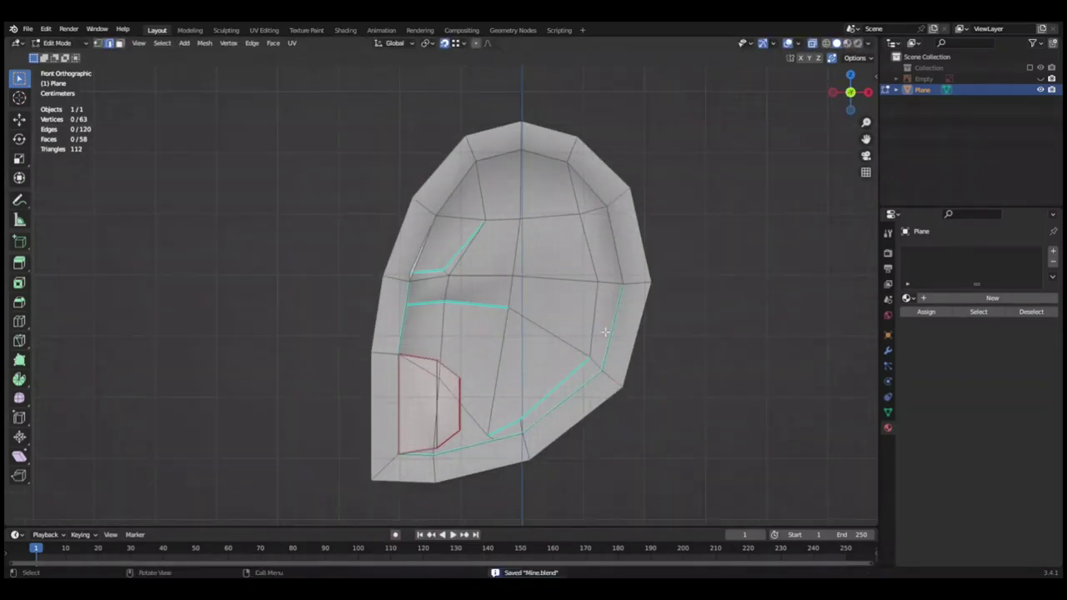
left_click(604, 332)
middle_click_drag(604, 332, 609, 326)
Select a path of edges along the rim, save, and switch to face selection.
left_click(489, 305, "ctrl")
middle_click_drag(488, 305, 739, 341)
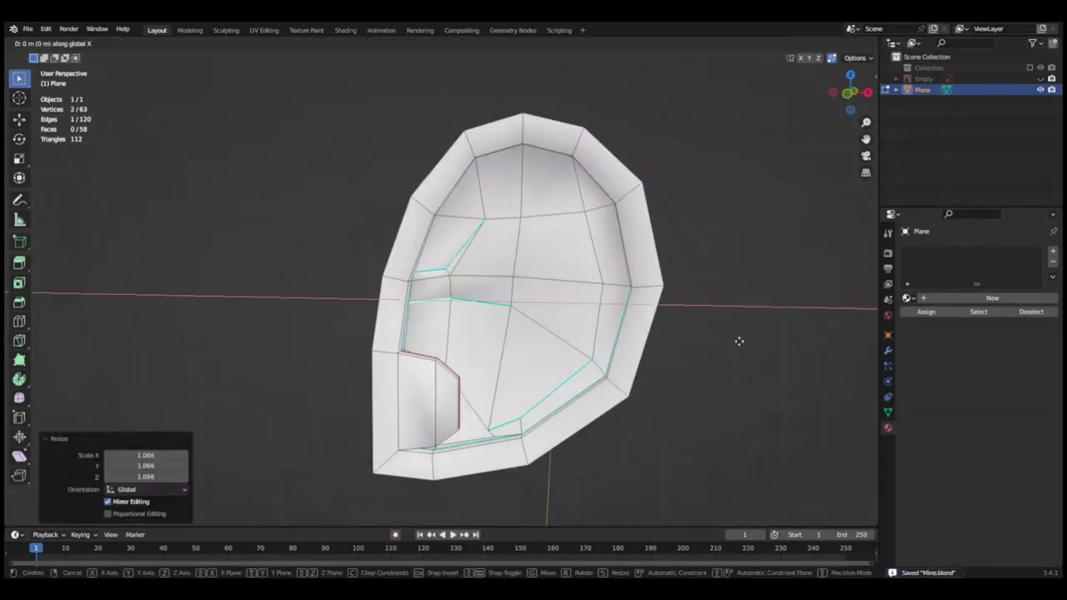
key("ctrl+s")
right_click(584, 464)
left_click(584, 464)
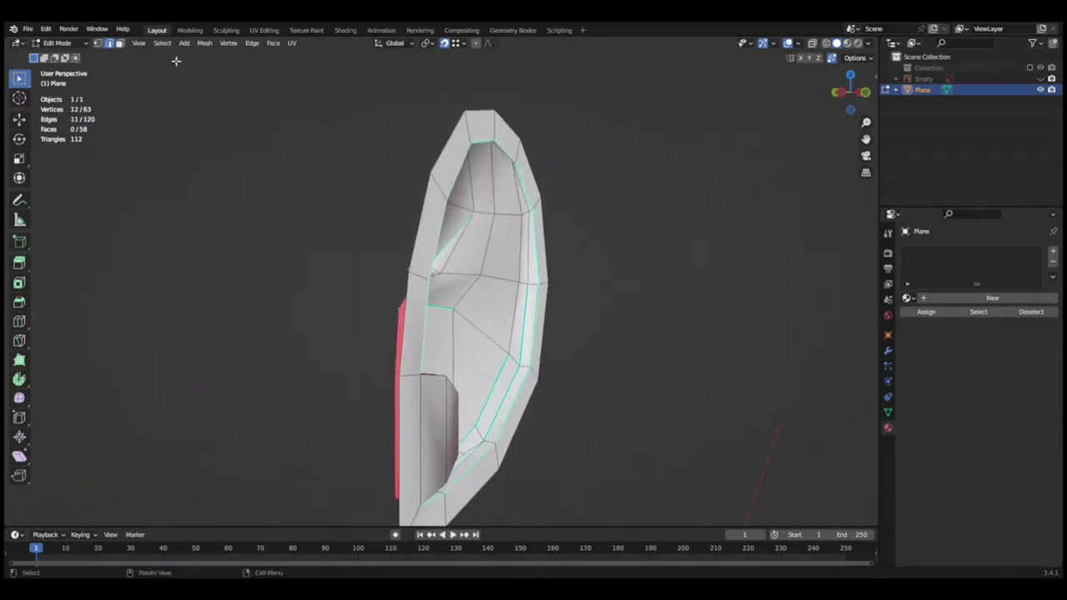
key("3")
middle_click_drag(176, 60, 651, 414)
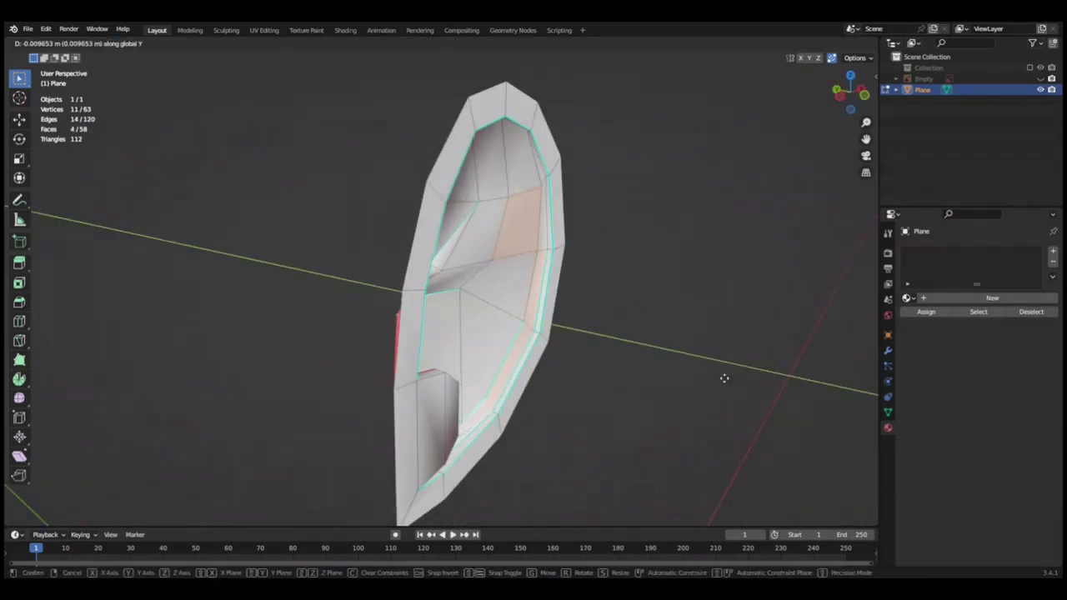
Push the fold faces and ridge vertices back along the Y depth axis.
left_click(725, 378)
middle_click_drag(724, 378, 476, 399)
left_click(597, 333, "ctrl")
mouse_move(597, 332)
middle_mouse_down()
mouse_move(669, 316)
mouse_move(313, 437)
mouse_move(583, 375)
middle_mouse_up()
key("g")
key("y")
left_click(670, 316)
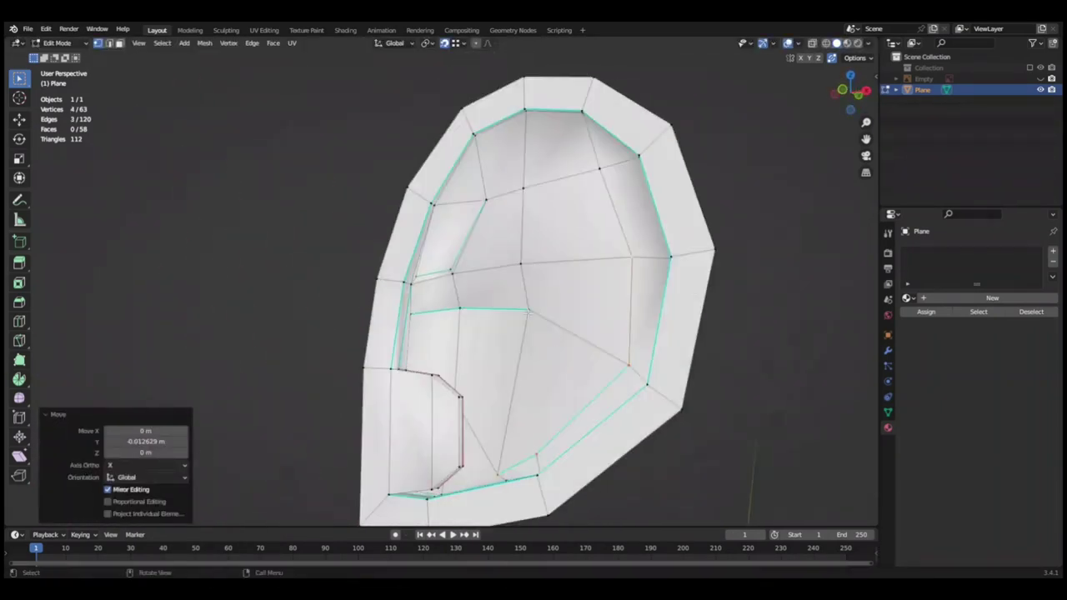
Reposition a single vertex on the fold, then clear the selection.
left_click(528, 273)
left_click(813, 323)
middle_click_drag(813, 322, 496, 345)
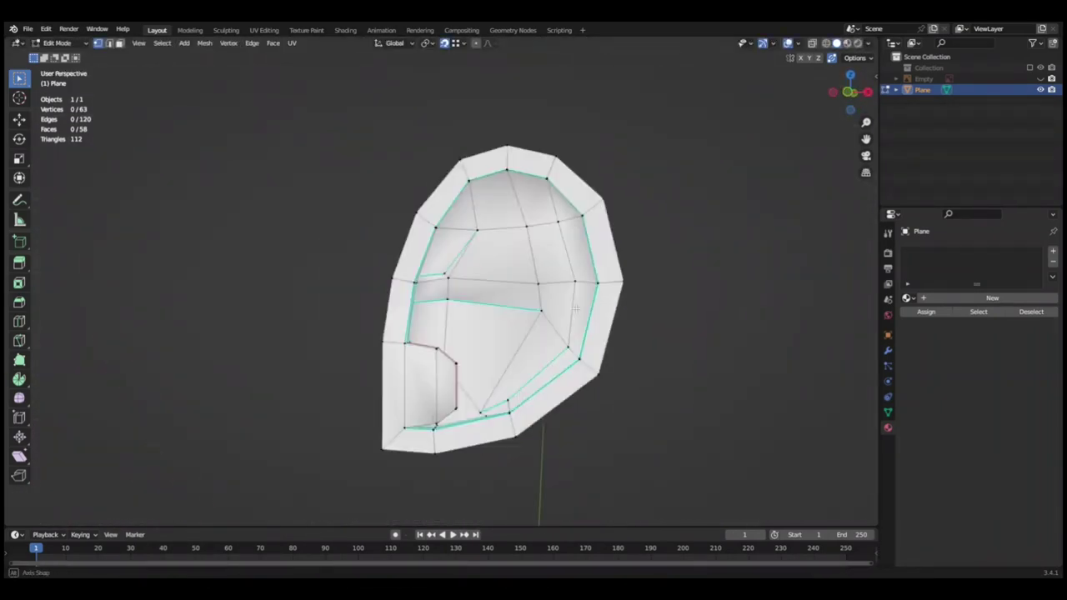
left_click(689, 305)
mouse_move(688, 305)
middle_mouse_down()
mouse_move(638, 367)
mouse_move(646, 339)
middle_mouse_up()
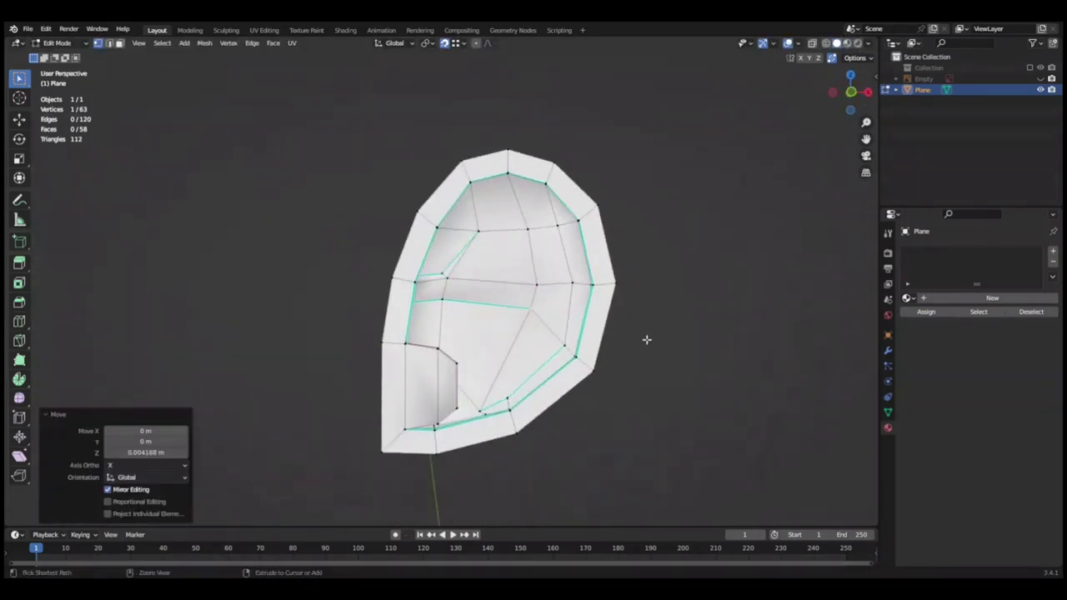
scroll(471, 355, "down", 2)
left_click(546, 332)
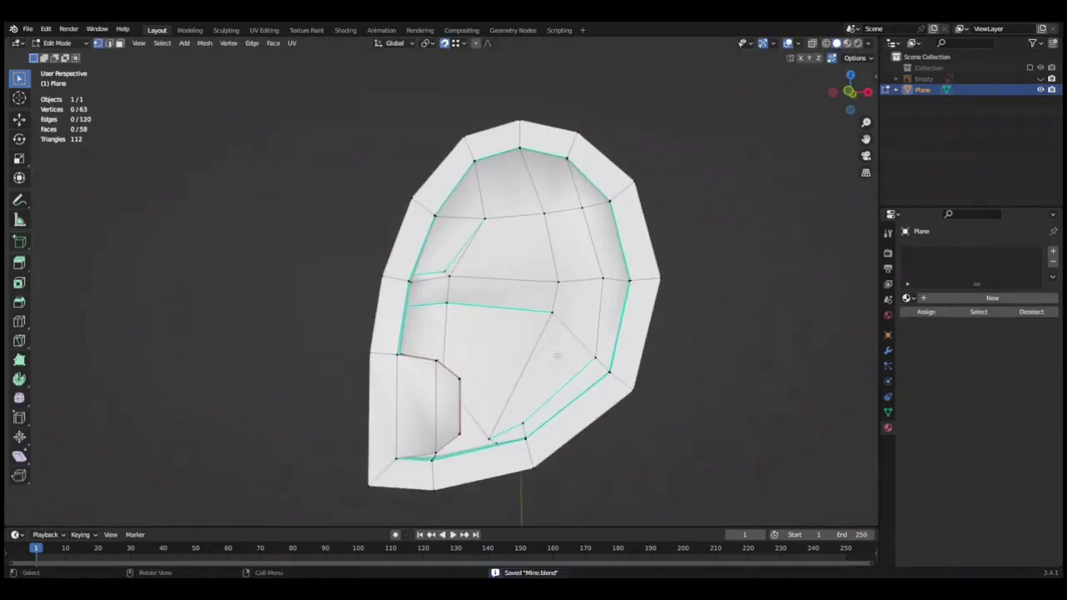
Make a knife cut across the fold and check it from around the ear.
left_click(517, 448)
key("Return")
mouse_move(524, 443)
middle_mouse_down()
mouse_move(598, 417)
mouse_move(709, 417)
mouse_move(581, 452)
middle_mouse_up()
scroll(616, 417, "up", 2)
Merge the new cut's vertices, save, and delete a face to open the lower inner bowl.
key("g")
left_click(667, 410)
key("ctrl+s")
key("x")
left_click(671, 358)
Add a new edge loop through the inner ear, slid into place along X.
mouse_move(671, 357)
middle_mouse_down()
mouse_move(643, 405)
mouse_move(546, 375)
middle_mouse_up()
key("ctrl+r")
key("g")
key("x")
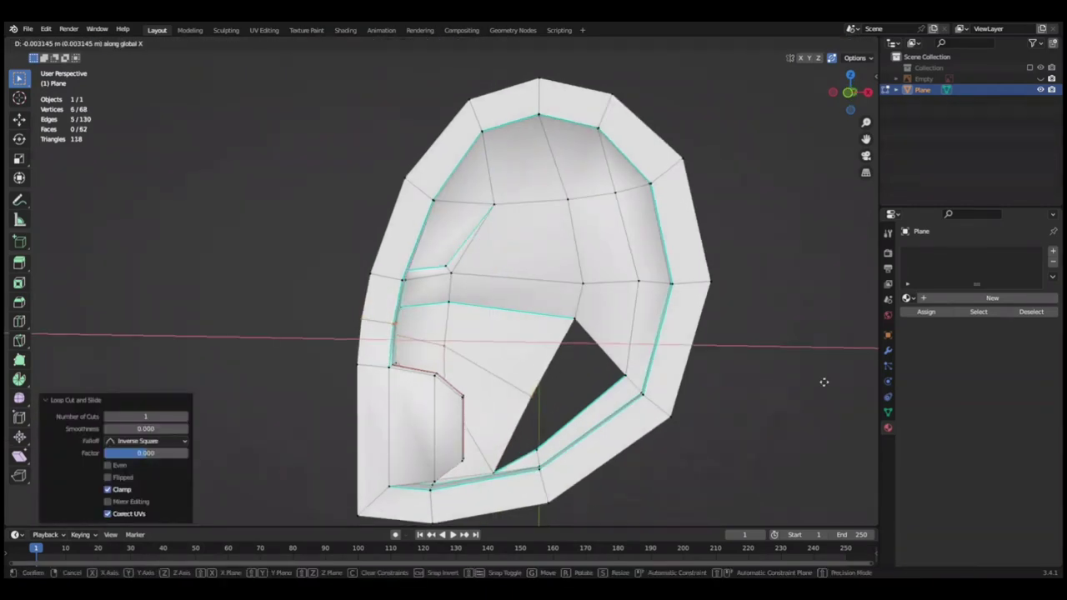
left_click(823, 381)
Extrude a face on the inner ear's fold.
left_click(123, 45)
middle_click_drag(392, 300, 446, 315)
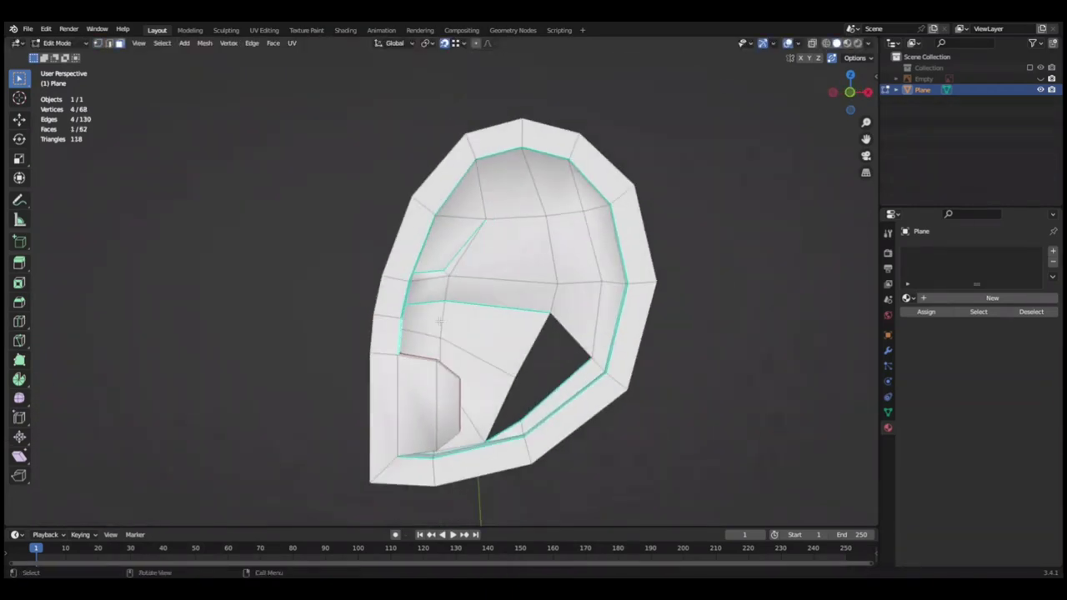
key("e")
left_click(414, 315)
middle_click_drag(415, 315, 136, 58)
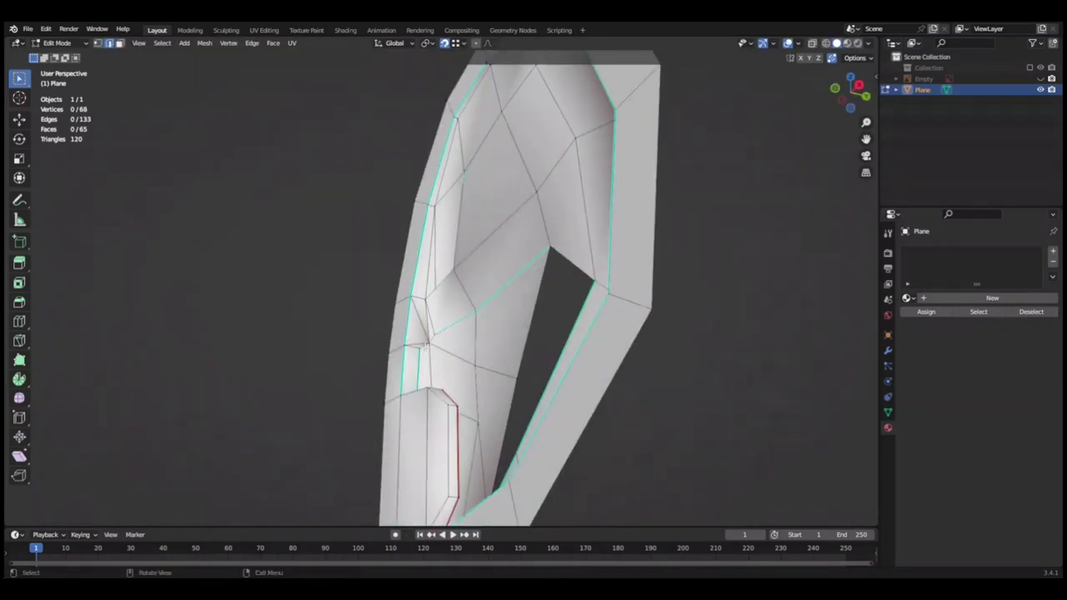
Mark the fold's edge as sharp and save the file.
middle_click_drag(476, 440, 429, 381)
key("ctrl+e")
left_click(453, 375)
key("ctrl+s")
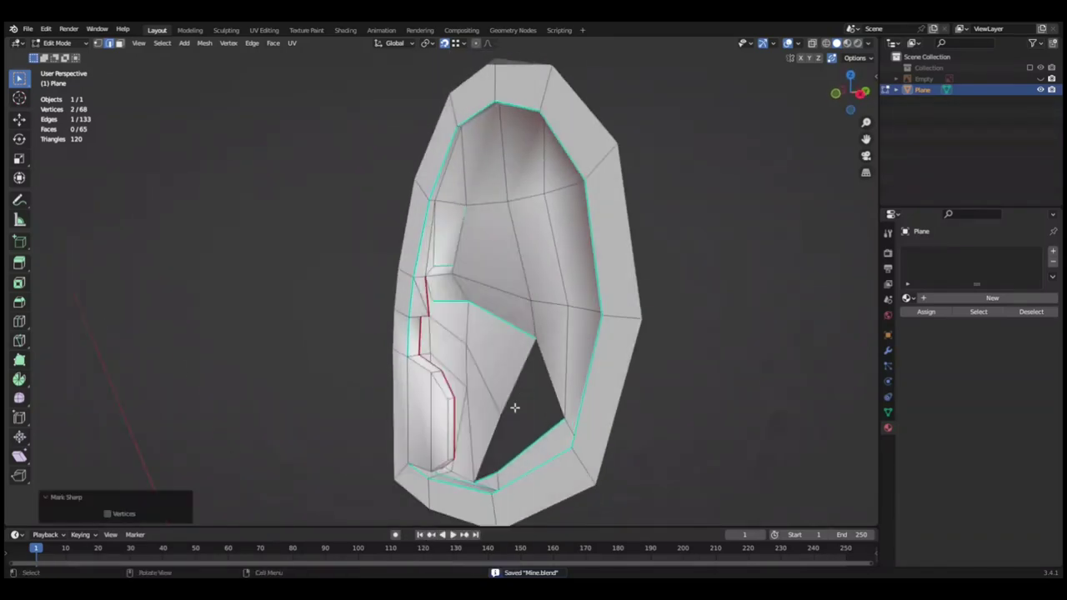
Shrink the vertex selection on the inner ear, save, and frame it in view.
middle_click_drag(515, 408, 528, 367)
key("1")
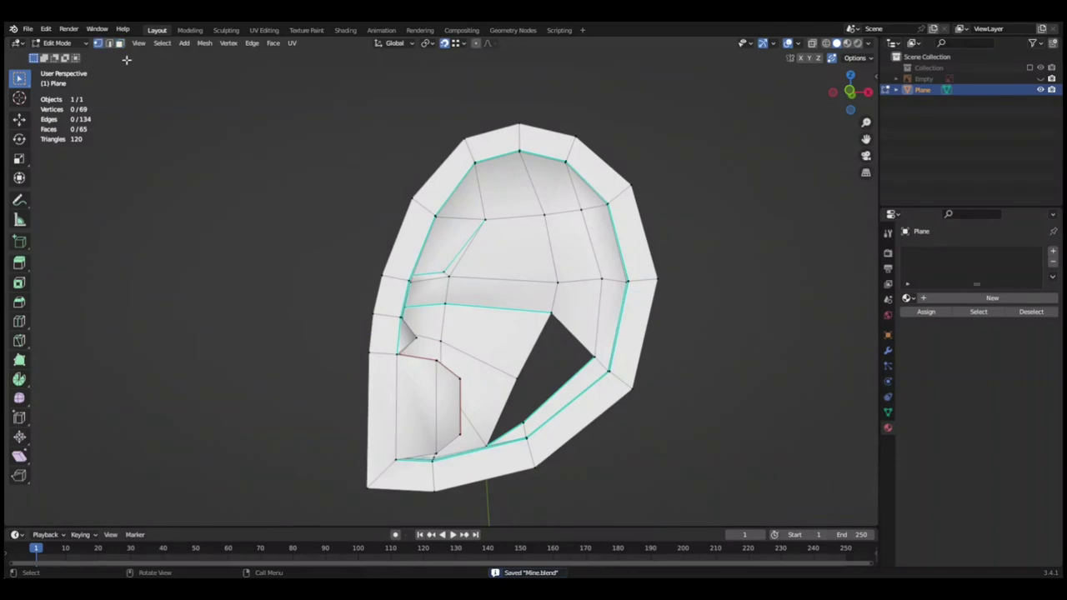
scroll(464, 308, "up", 5)
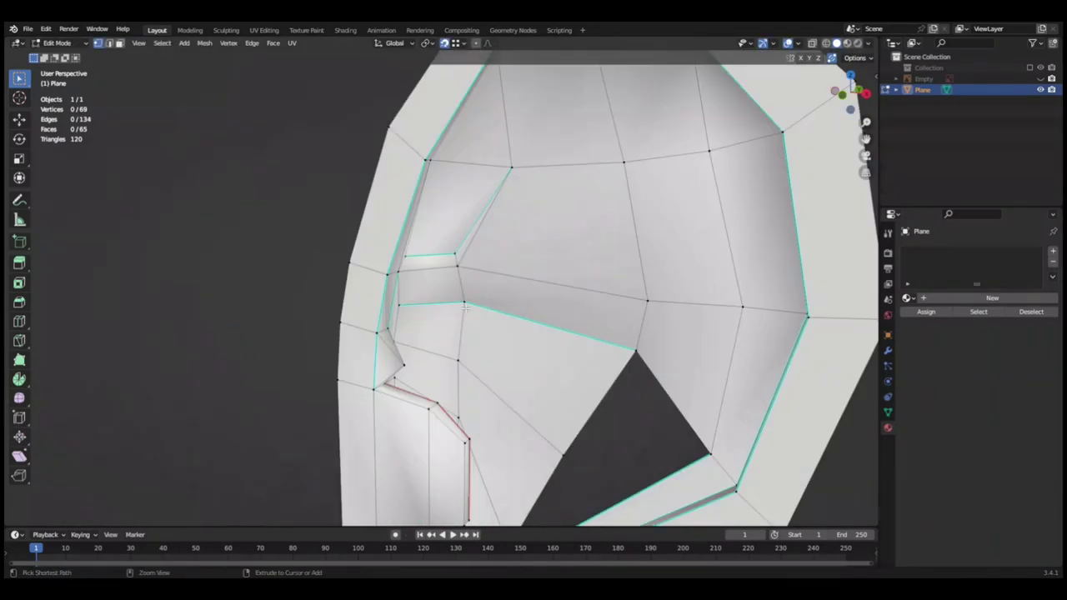
scroll(464, 308, "down", 4)
scroll(469, 350, "down", 3)
key("ctrl+KP_Subtract")
key("ctrl+s")
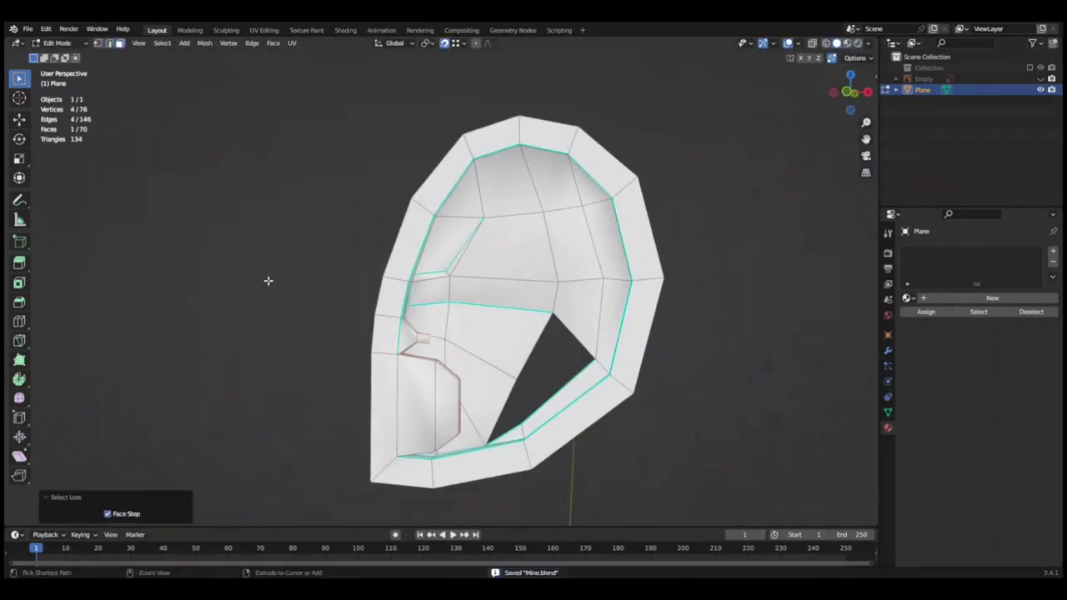
key("1")
key("KP_Decimal")
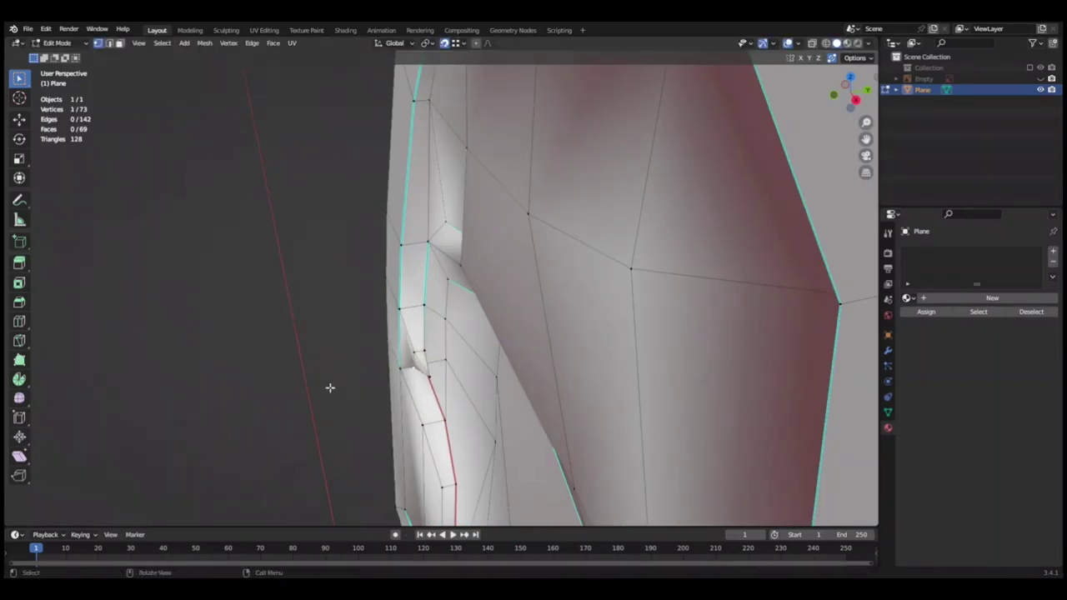
Scale an inner-fold edge so its vertex merges into its neighbour.
left_click(108, 43)
left_click(450, 506)
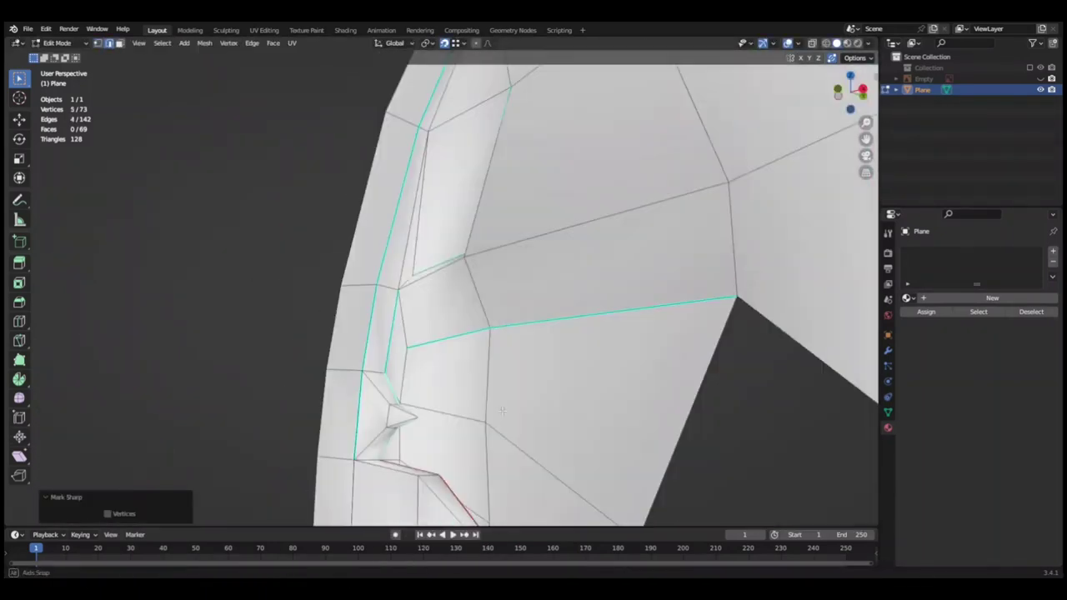
right_click(450, 506)
key("s")
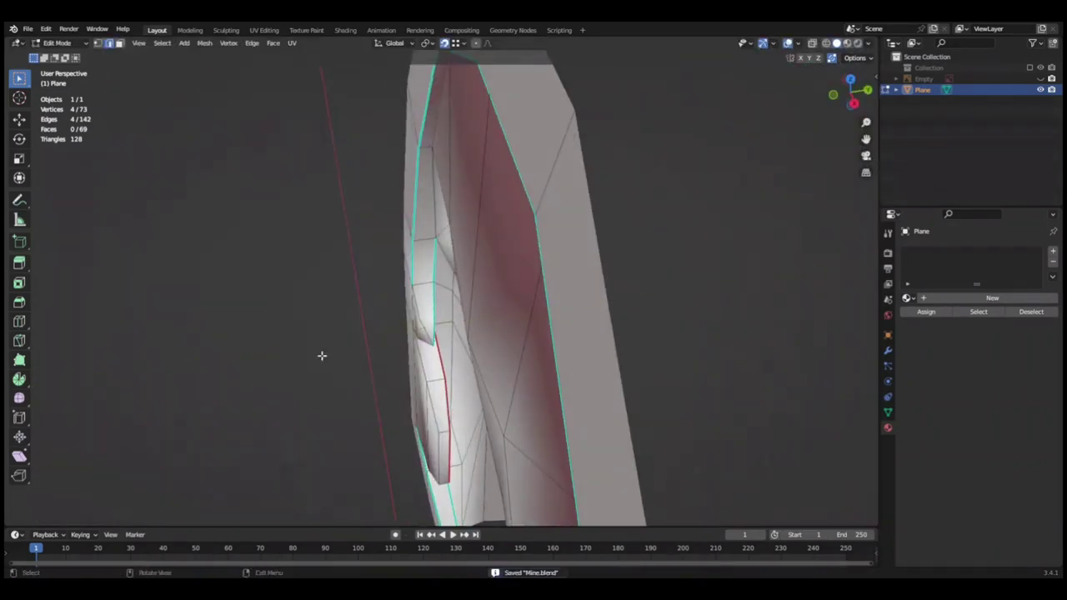
key("1")
middle_click_drag(322, 355, 458, 369)
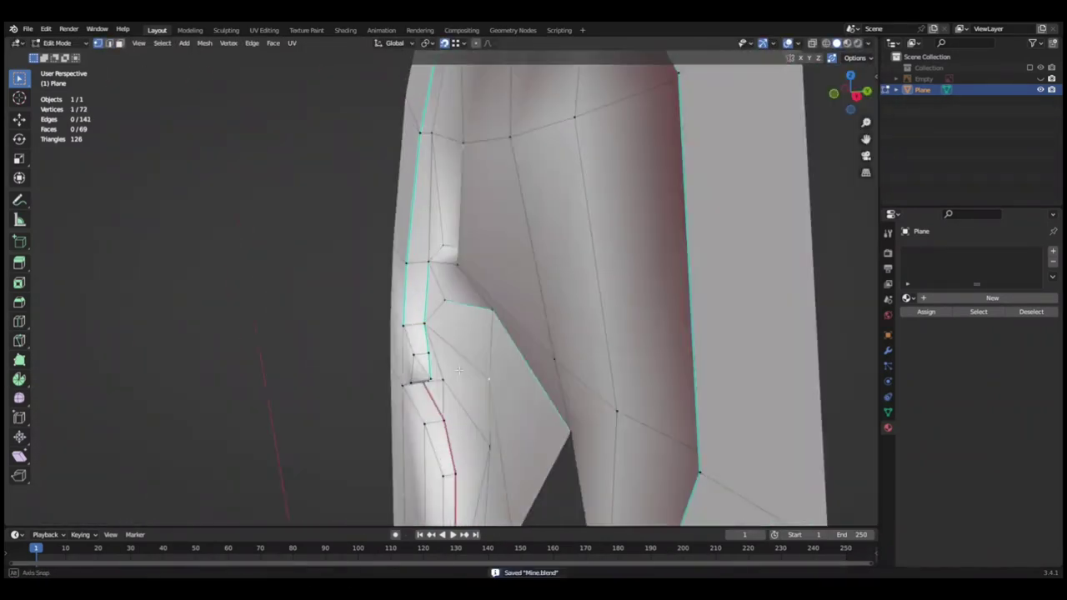
left_click(458, 370)
Grow the selection to neighbouring fold vertices and move them along X.
scroll(583, 350, "down", 4)
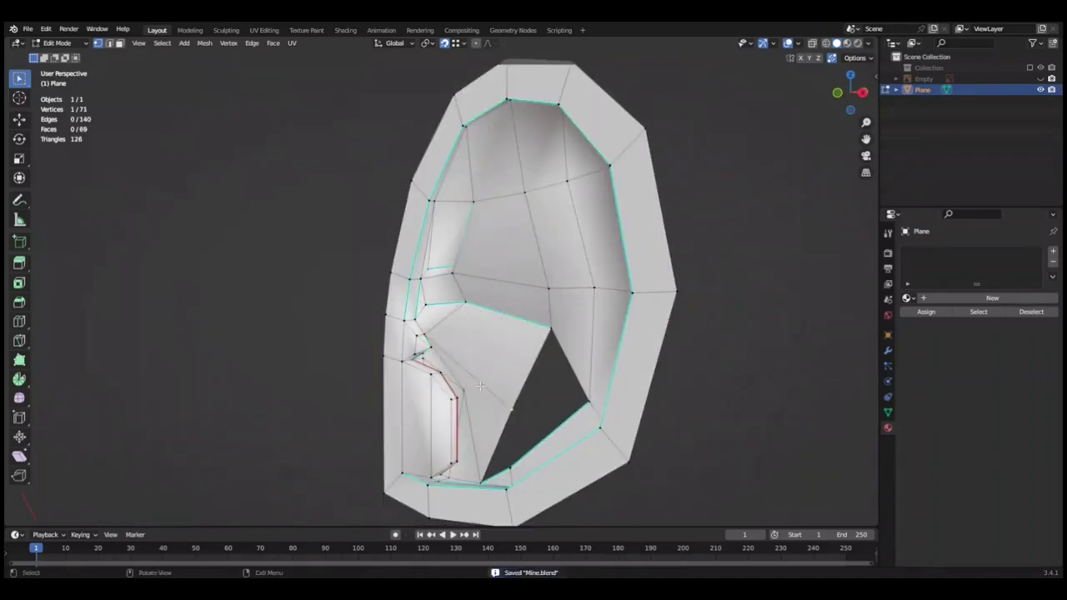
key("ctrl+KP_Add")
key("g")
key("x")
left_click(437, 360)
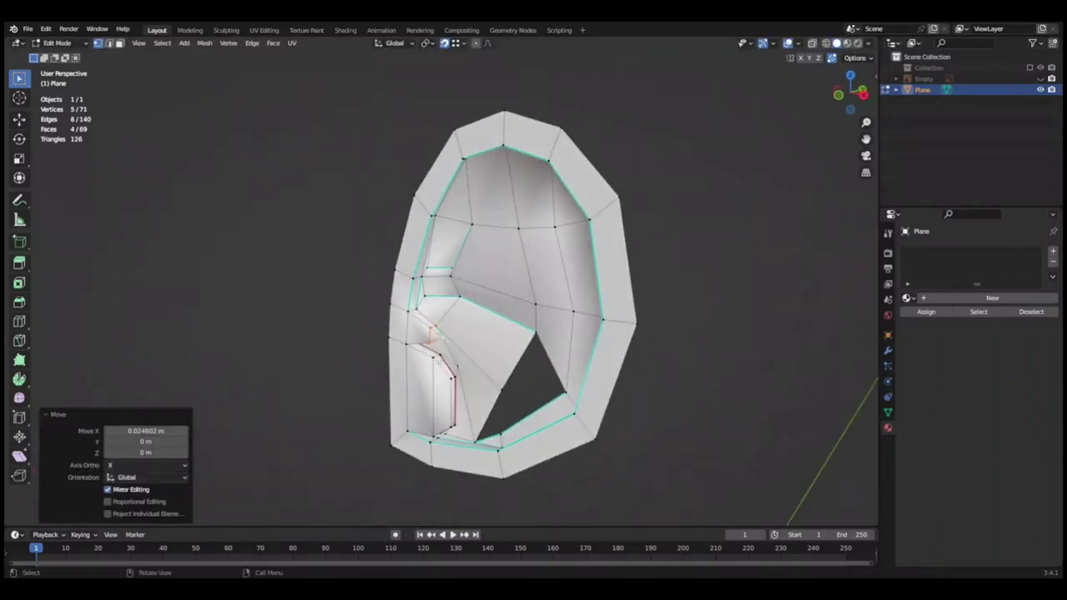
scroll(517, 292, "up", 3)
middle_click_drag(584, 350, 692, 387)
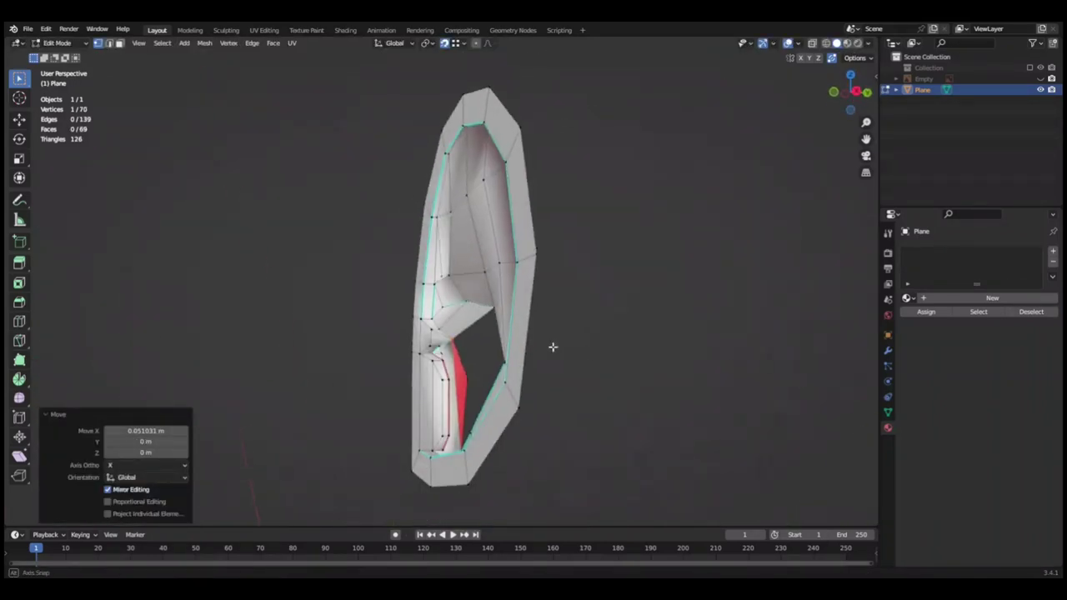
middle_click_drag(552, 347, 516, 345)
left_click(477, 345)
Undo and redo the recent loop cut and edge split on the fold.
key("ctrl+z")
left_click(97, 46)
key("ctrl+z")
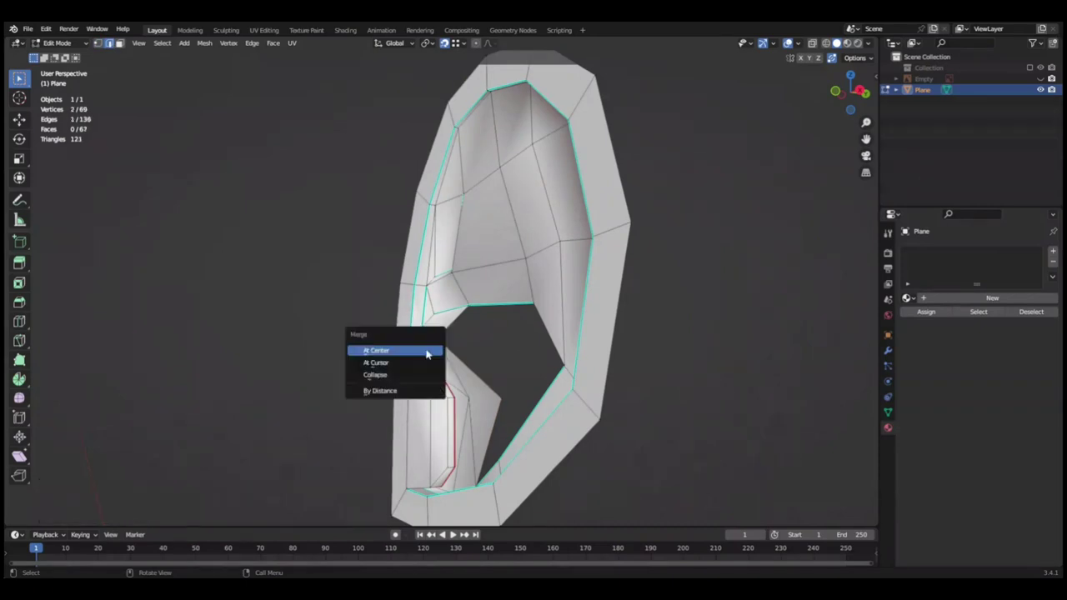
key("ctrl+shift+z")
mouse_move(431, 344)
middle_mouse_down()
mouse_move(476, 357)
mouse_move(398, 357)
mouse_move(463, 358)
middle_mouse_up()
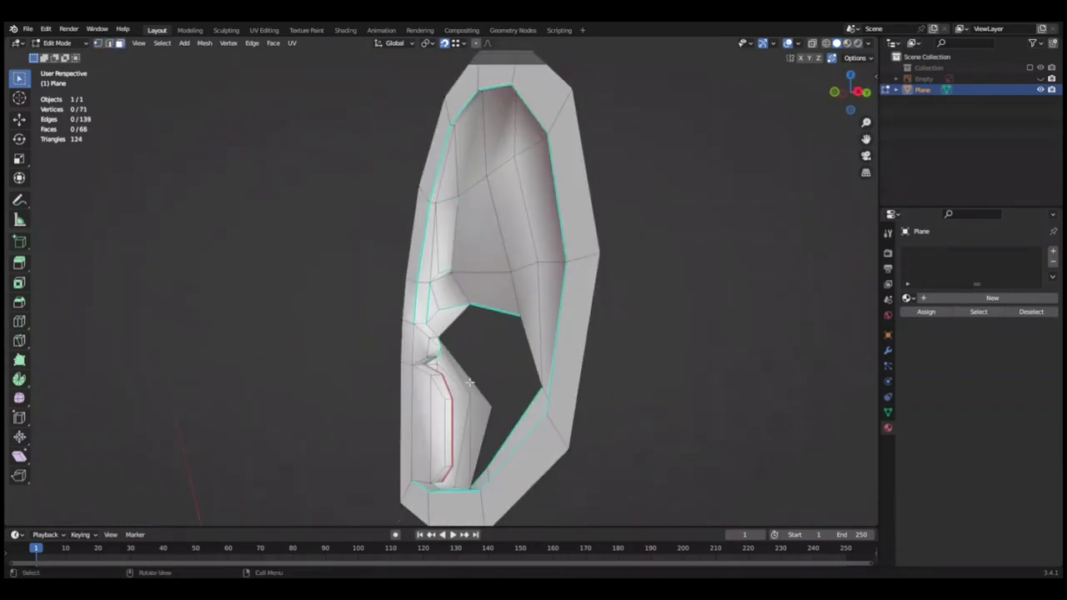
key("ctrl+shift+z")
scroll(490, 397, "up", 5)
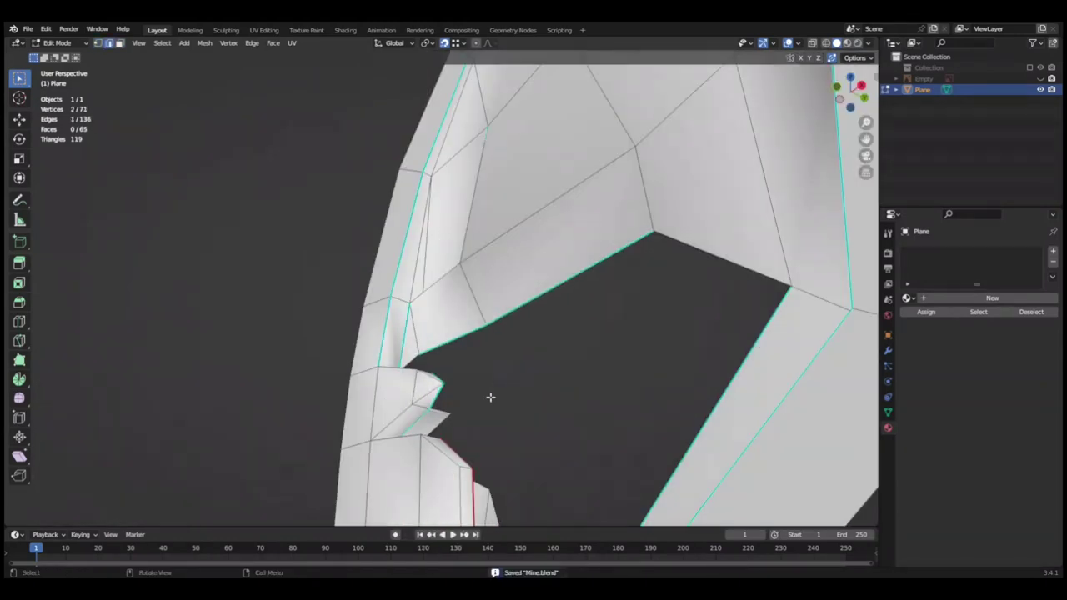
Extrude a new vertex beside the ear's hole, fill a face, and save.
mouse_move(506, 415)
middle_mouse_down()
mouse_move(431, 350)
mouse_move(459, 305)
mouse_move(515, 336)
mouse_move(450, 374)
mouse_move(303, 221)
mouse_move(461, 384)
mouse_move(436, 405)
mouse_move(581, 433)
mouse_move(534, 392)
middle_mouse_up()
key("e")
left_click(431, 350)
key("ctrl+s")
key("f")
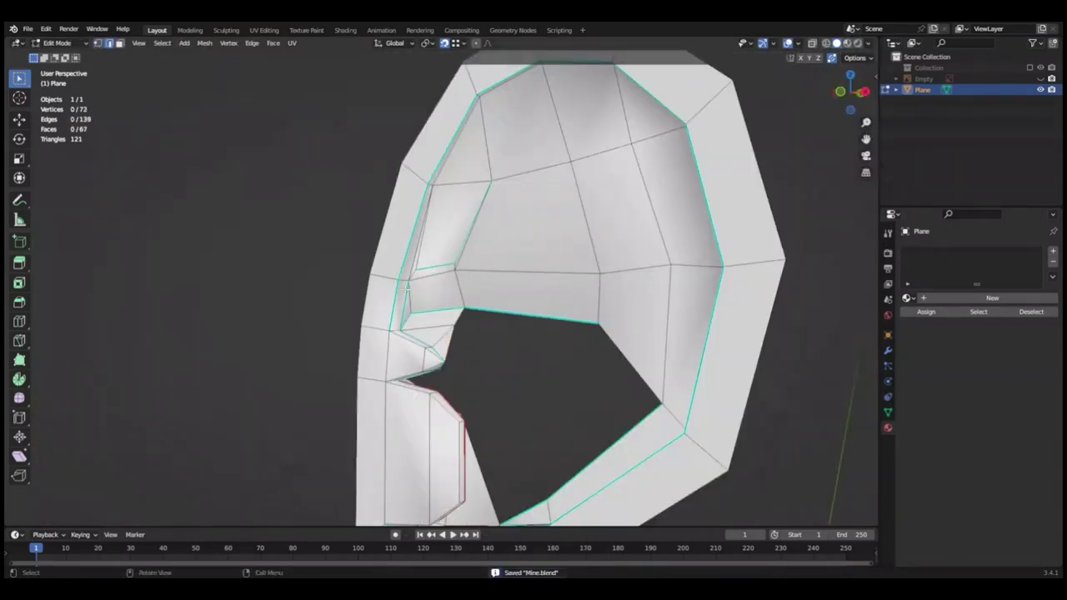
key("Tab")
key("ctrl+s")
Merge two selected fold vertices at their centre.
middle_click_drag(468, 323, 415, 303)
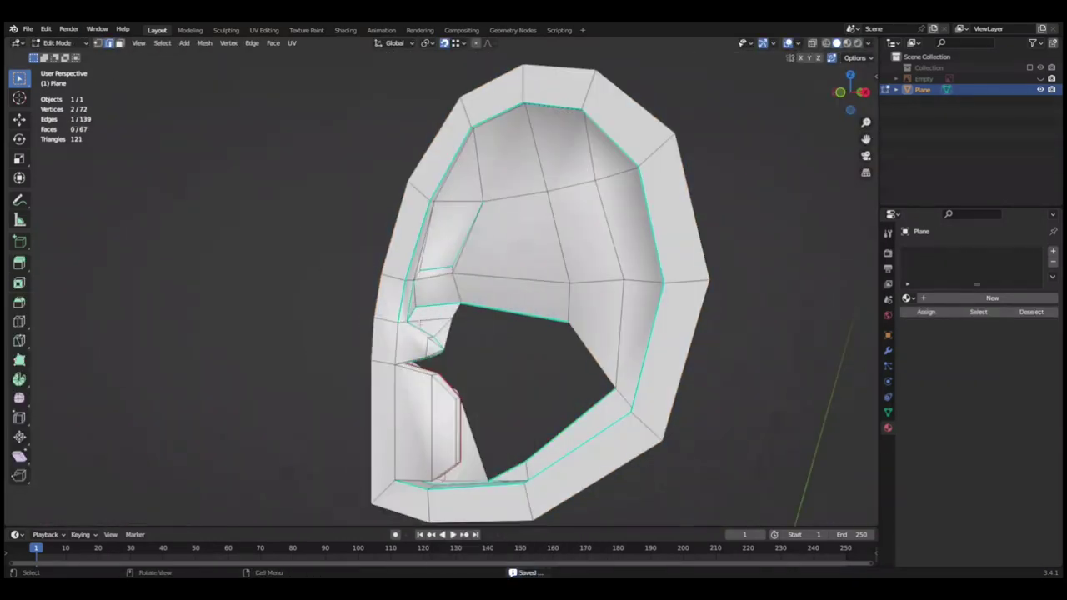
scroll(534, 443, "up", 3)
key("ctrl+s")
mouse_move(476, 350)
middle_mouse_down()
mouse_move(486, 320)
mouse_move(417, 339)
middle_mouse_up()
key("Tab")
scroll(485, 319, "down", 4)
scroll(440, 280, "up", 3)
key("m")
left_click(506, 361)
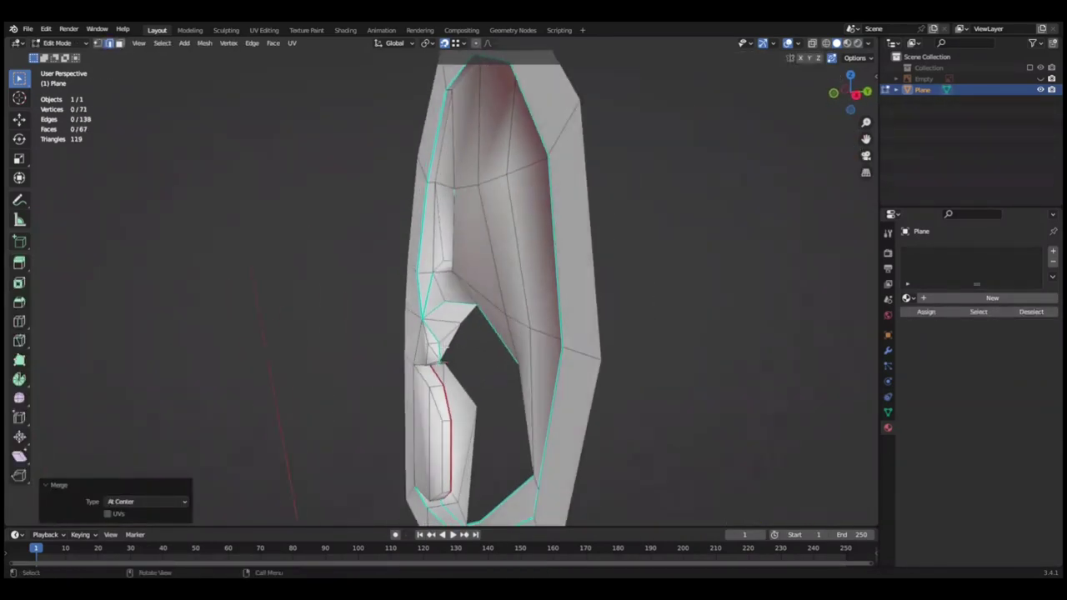
scroll(548, 376, "up", 2)
Move the merged vertex along X and save.
key("2")
mouse_move(261, 327)
middle_mouse_down()
mouse_move(465, 328)
mouse_move(510, 348)
mouse_move(398, 393)
mouse_move(501, 350)
middle_mouse_up()
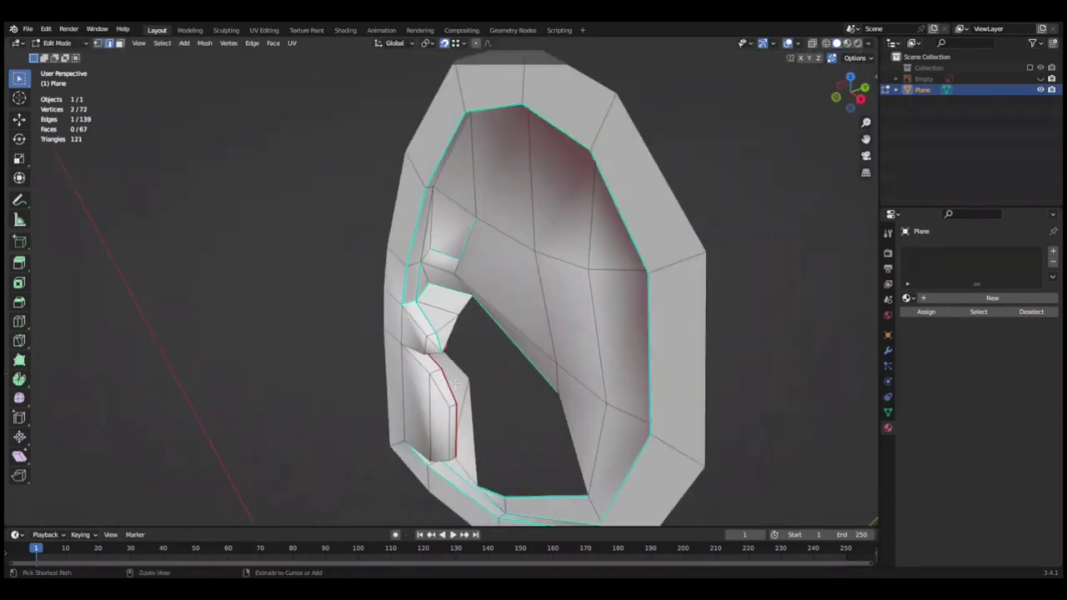
key("1")
key("g")
key("x")
left_click(545, 361)
key("ctrl+s")
Fill a face between three fold vertices, then extrude another vertex from it.
mouse_move(444, 298)
middle_mouse_down()
mouse_move(495, 374)
mouse_move(429, 417)
middle_mouse_up()
left_click(464, 410, "shift")
key("f")
mouse_move(478, 393)
middle_mouse_down()
mouse_move(500, 379)
mouse_move(487, 407)
mouse_move(433, 425)
middle_mouse_up()
key("e")
left_click(503, 376)
scroll(433, 417, "up", 2)
left_click(479, 314, "shift")
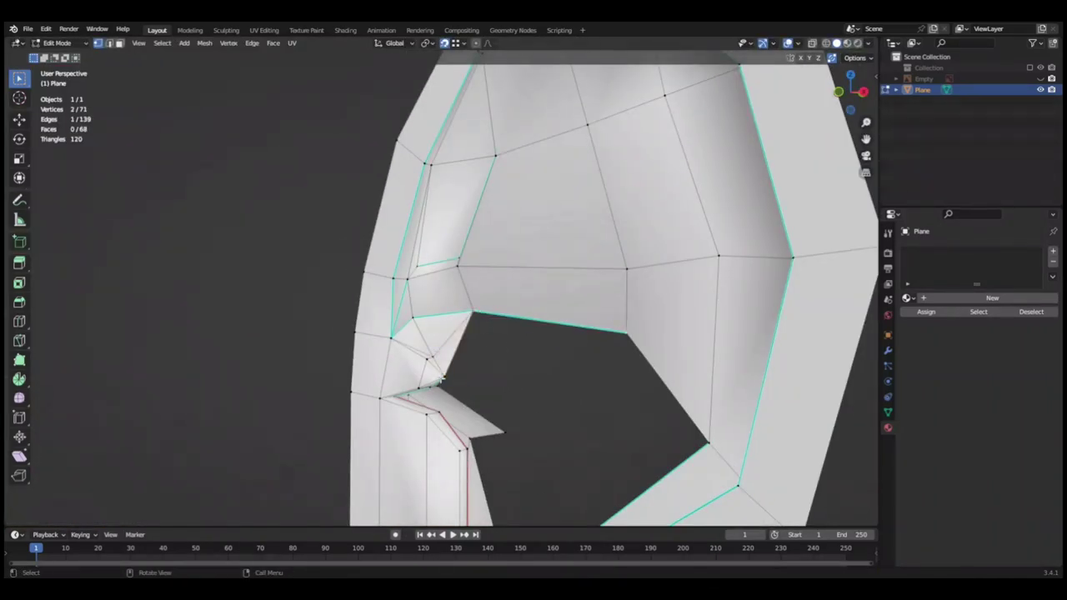
scroll(777, 412, "down", 3)
key("ctrl+s")
Reposition the fold's selected vertices while viewing the ear edge-on.
middle_click_drag(684, 394, 500, 358)
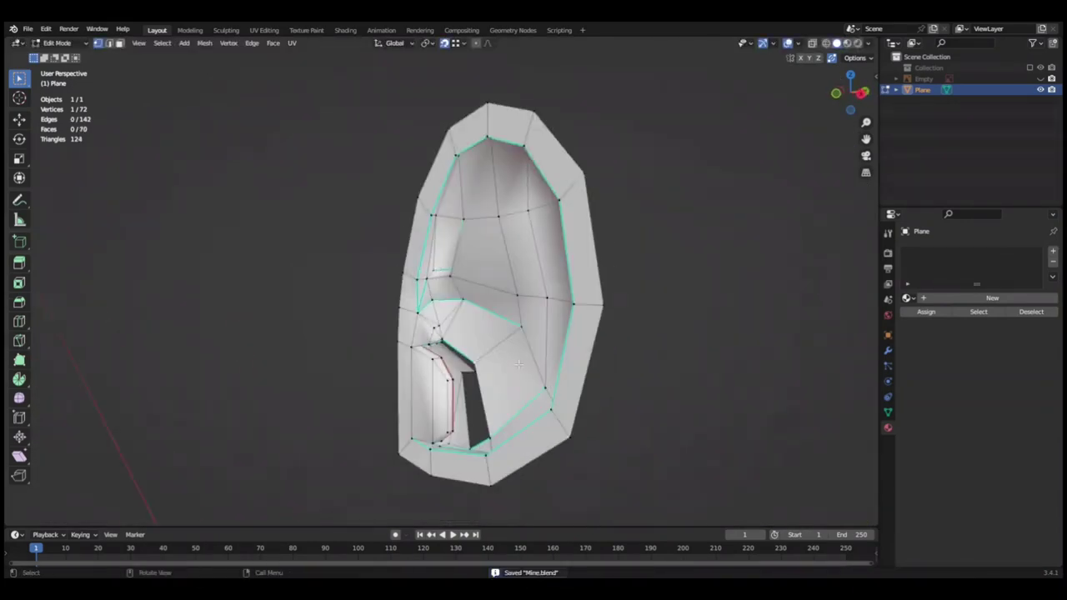
left_click(462, 341)
middle_click_drag(667, 360, 659, 346)
key("g")
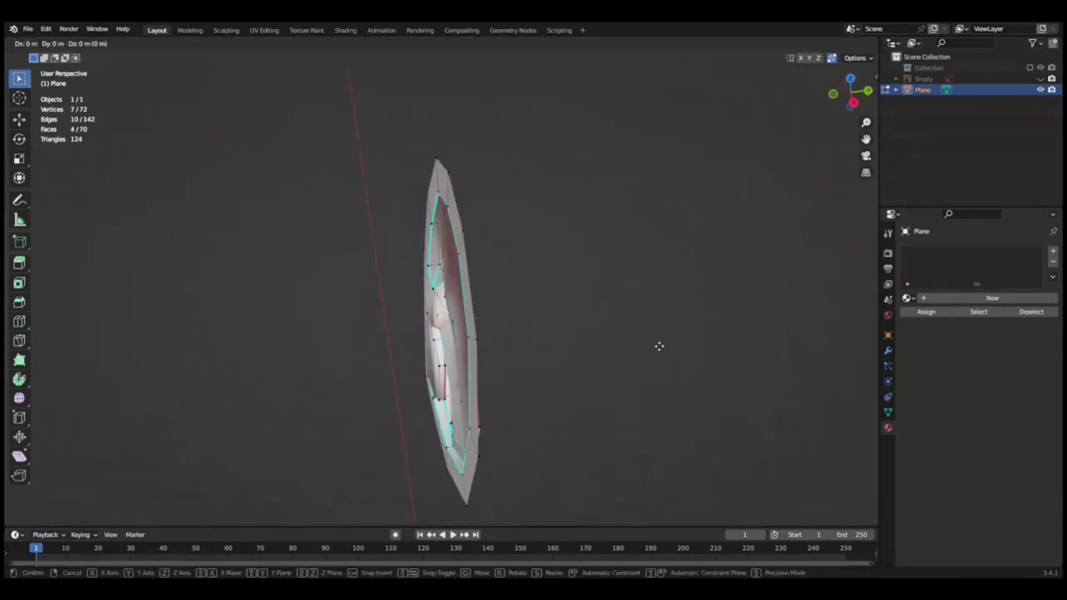
left_click(492, 399)
middle_click_drag(492, 399, 671, 381)
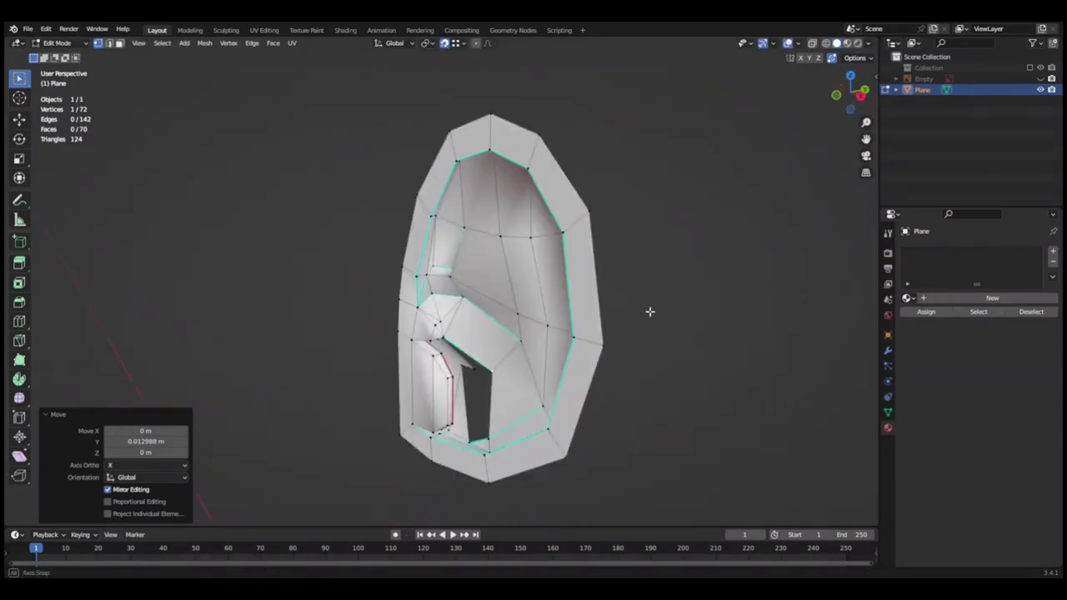
Delete a face on the fold and move a vertex downward.
middle_click_drag(650, 311, 600, 333)
left_click(500, 321)
key("x")
left_click(443, 284)
mouse_move(467, 350)
middle_mouse_down()
mouse_move(696, 366)
mouse_move(446, 340)
middle_mouse_up()
left_click(741, 362)
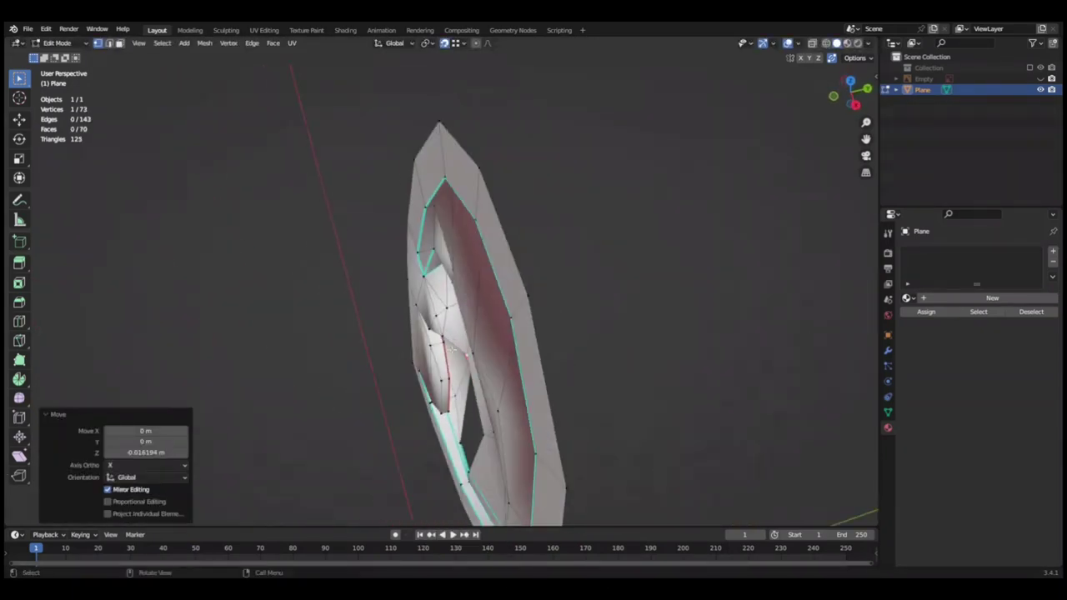
Move fold vertices along Y and merge one vertex into its neighbour.
middle_click_drag(584, 334, 682, 335)
key("g")
key("y")
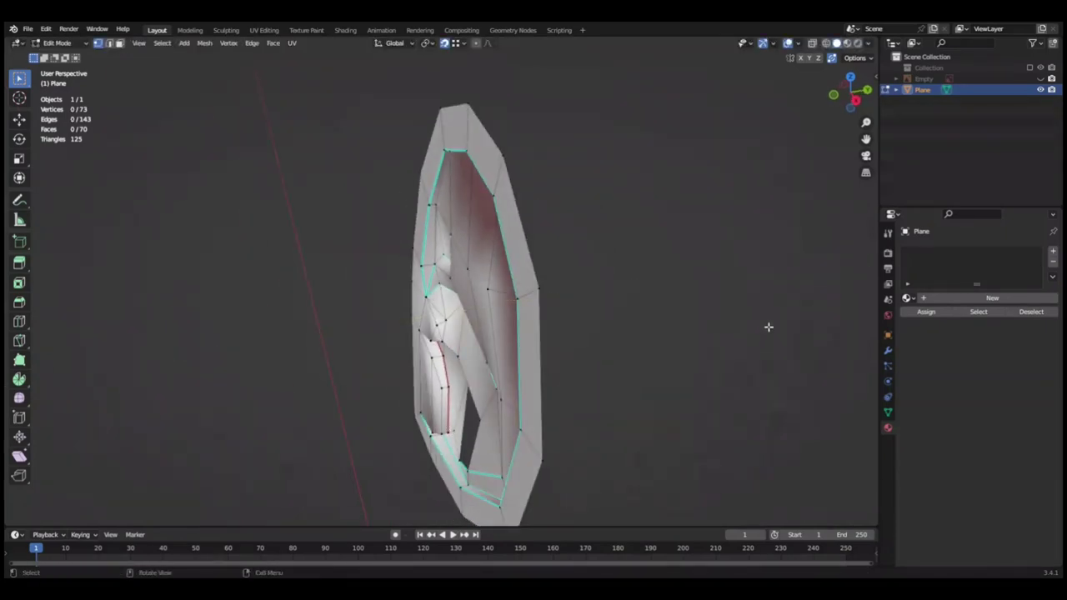
scroll(768, 327, "up", 3)
mouse_move(767, 327)
middle_mouse_down()
mouse_move(467, 374)
mouse_move(418, 412)
middle_mouse_up()
left_click(467, 374)
key("g")
left_click(450, 392)
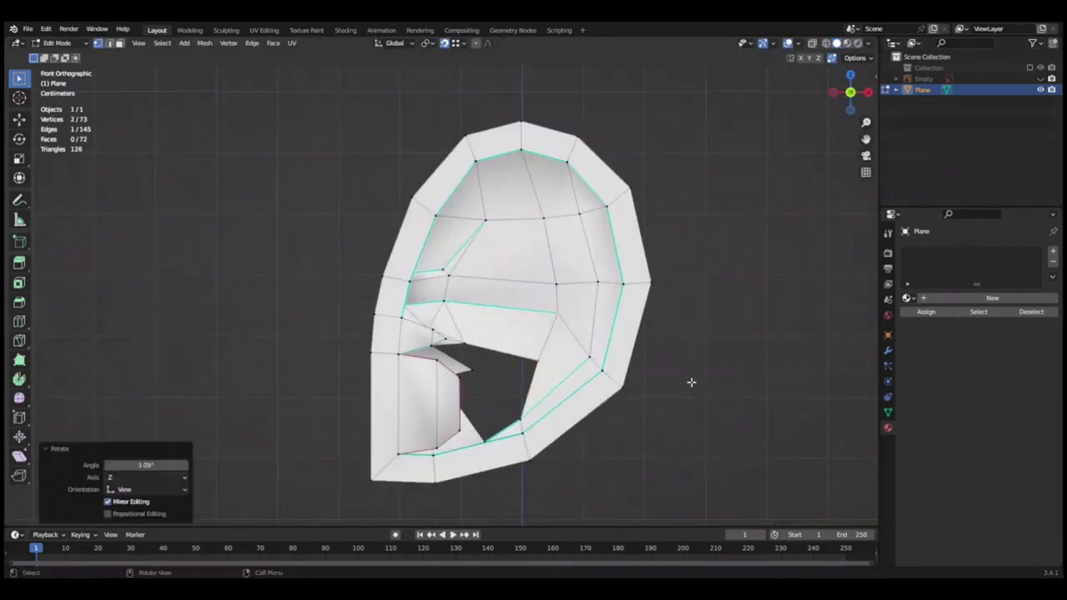
Confirm the lower vertices' move and fill the ear's hole with a new face.
left_click(494, 446)
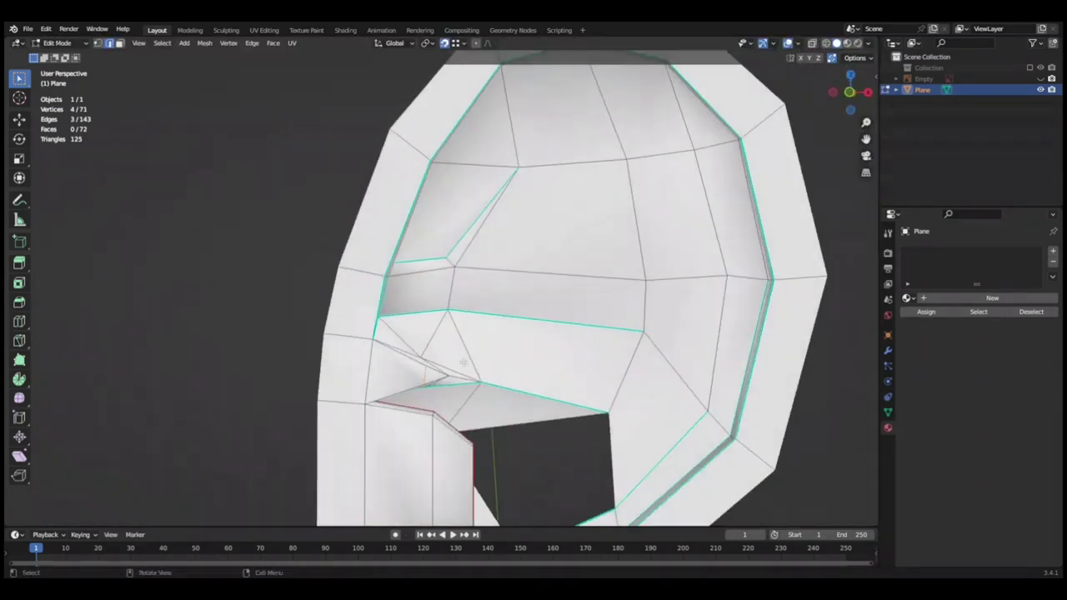
middle_click_drag(744, 391, 581, 407)
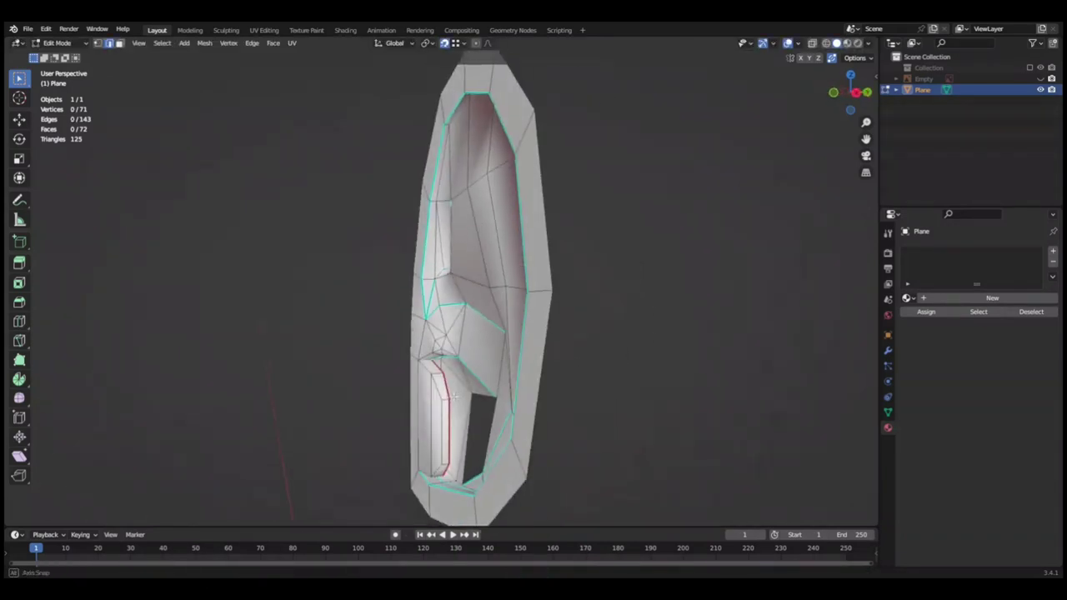
right_click(464, 265)
key("f")
mouse_move(717, 424)
middle_mouse_down()
mouse_move(518, 431)
mouse_move(679, 374)
mouse_move(326, 305)
mouse_move(704, 355)
mouse_move(583, 334)
middle_mouse_up()
Save the file and briefly leave Edit Mode to inspect the ear.
key("Tab")
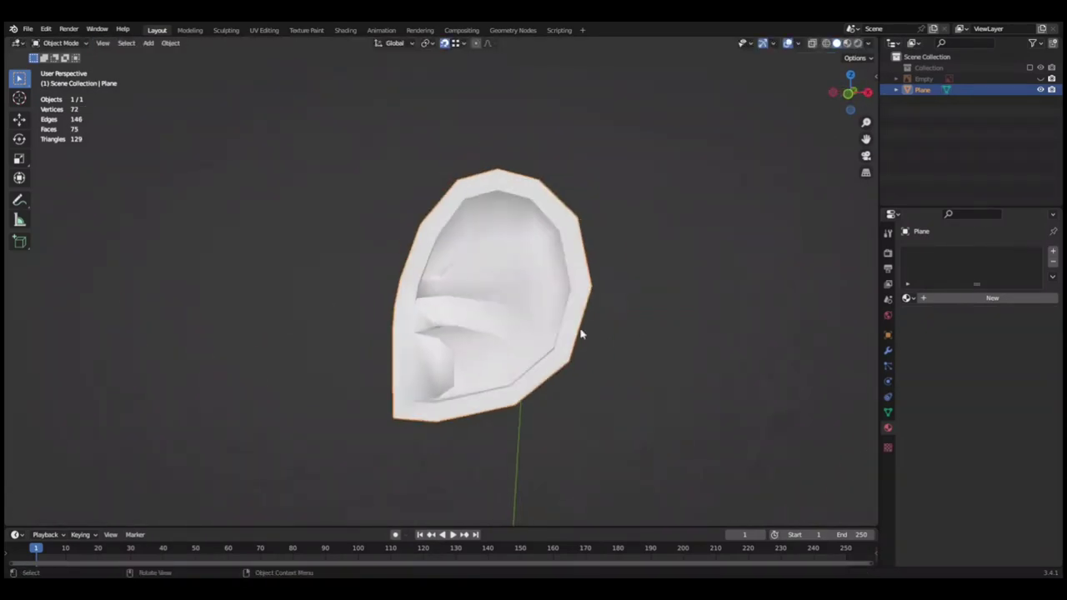
key("Tab")
scroll(584, 334, "up", 3)
key("Tab")
key("ctrl+s")
key("Tab")
Dissolve the unneeded vertex from the ear's inner fold.
right_click(552, 348)
left_click(566, 366)
scroll(500, 359, "up", 4)
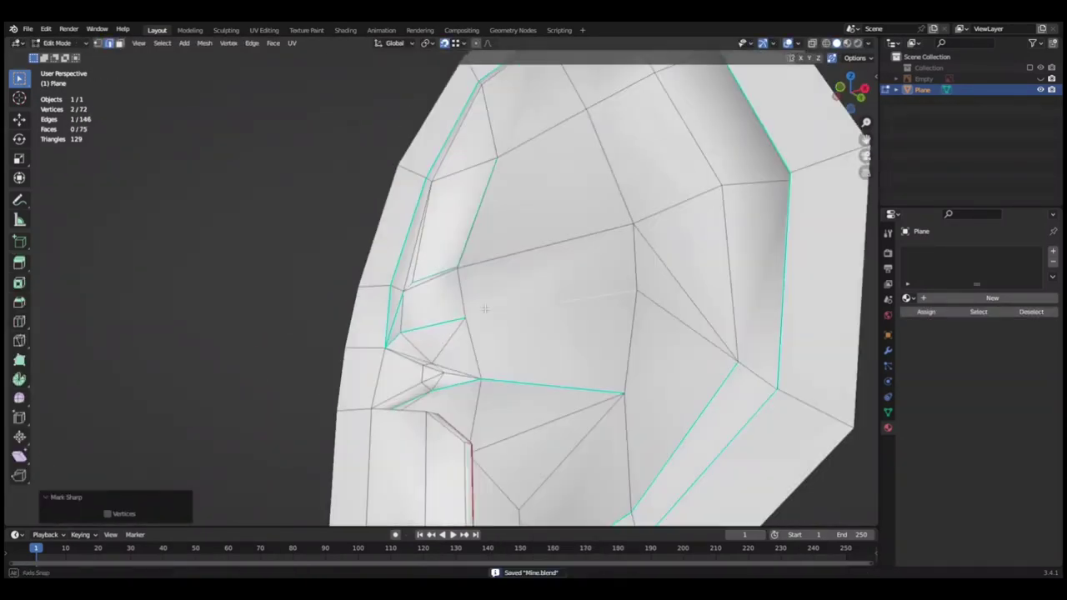
scroll(492, 363, "down", 3)
scroll(486, 365, "up", 3)
scroll(487, 365, "down", 3)
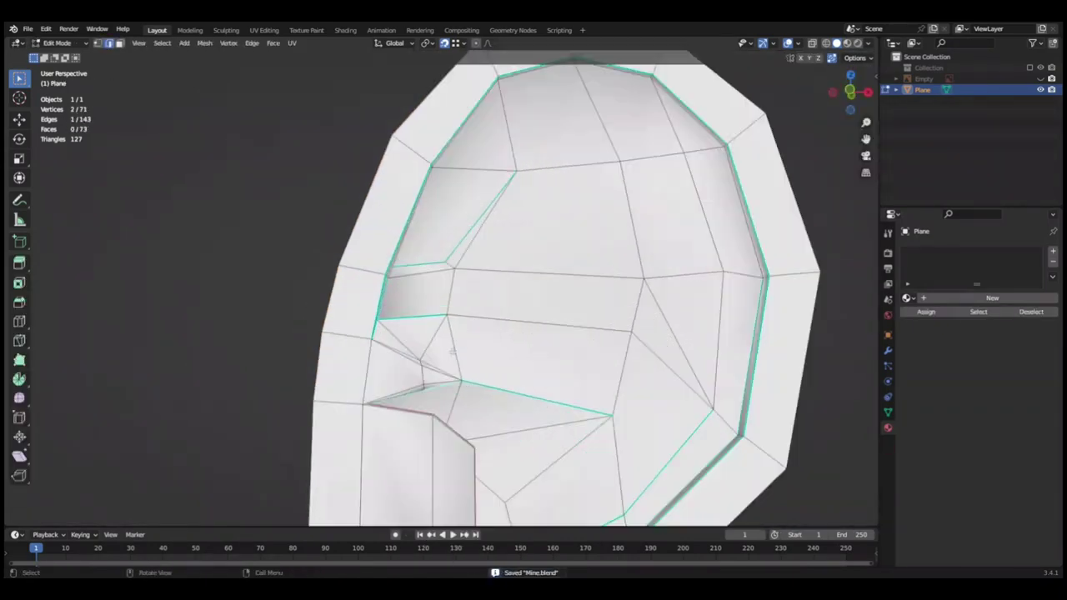
scroll(500, 375, "up", 4)
Nudge the selected fold points into place from a side view.
right_click(581, 426)
key("Escape")
scroll(581, 427, "down", 4)
middle_click_drag(520, 412, 440, 350)
key("ctrl+s")
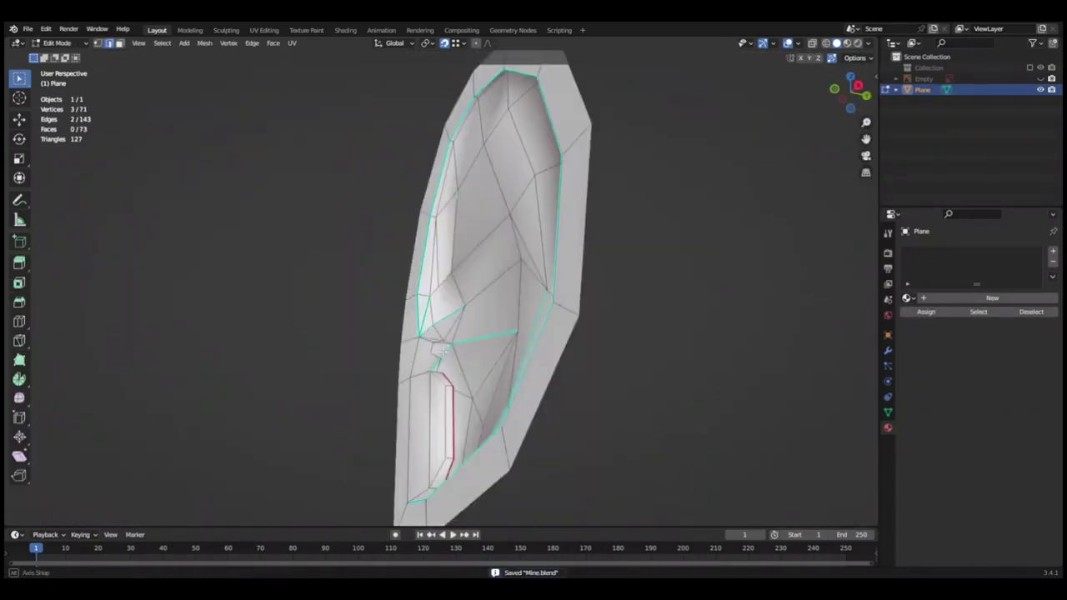
left_click(326, 377)
mouse_move(325, 378)
middle_mouse_down()
mouse_move(607, 452)
mouse_move(664, 415)
mouse_move(564, 393)
middle_mouse_up()
Scale the inner fold loop up slightly.
scroll(500, 374, "up", 3)
scroll(455, 355, "up", 2)
scroll(454, 355, "down", 2)
key("s")
left_click(250, 312)
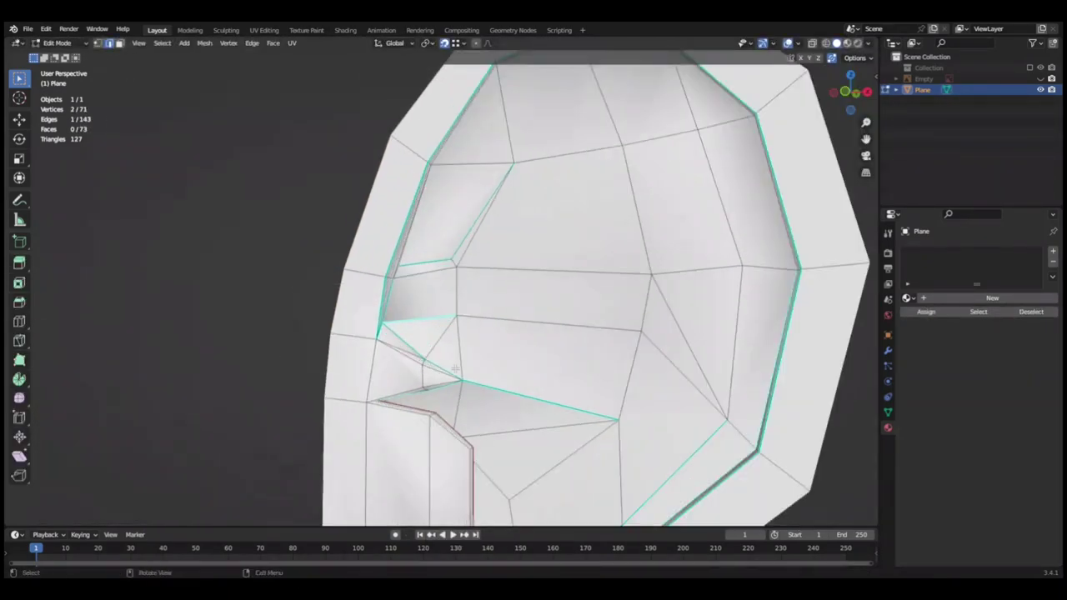
right_click(455, 370)
Merge the stray fold vertices onto their neighbours and save.
left_click(464, 447)
mouse_move(250, 352)
middle_mouse_down()
mouse_move(295, 292)
mouse_move(557, 339)
mouse_move(395, 338)
mouse_move(467, 350)
mouse_move(416, 419)
middle_mouse_up()
right_click(395, 338, "ctrl")
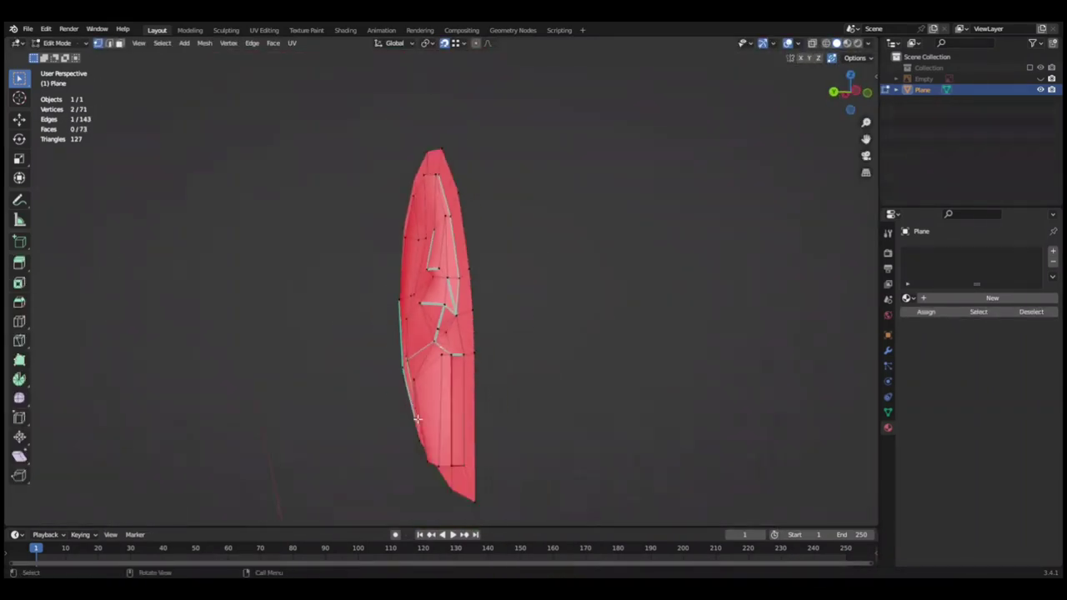
key("g")
left_click(539, 439)
mouse_move(538, 438)
middle_mouse_down()
mouse_move(443, 482)
mouse_move(584, 417)
middle_mouse_up()
left_click(723, 389)
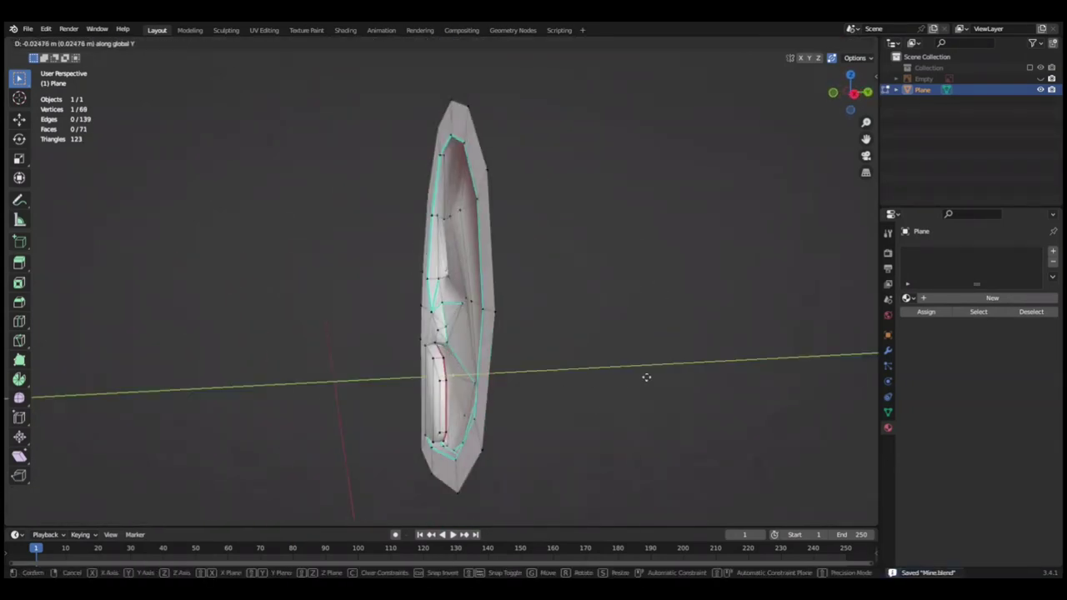
key("ctrl+s")
Select a single fold vertex and orbit to check the inner fold.
mouse_move(647, 380)
middle_mouse_down()
mouse_move(636, 398)
mouse_move(500, 350)
middle_mouse_up()
left_click(500, 352)
middle_click_drag(643, 381, 543, 369)
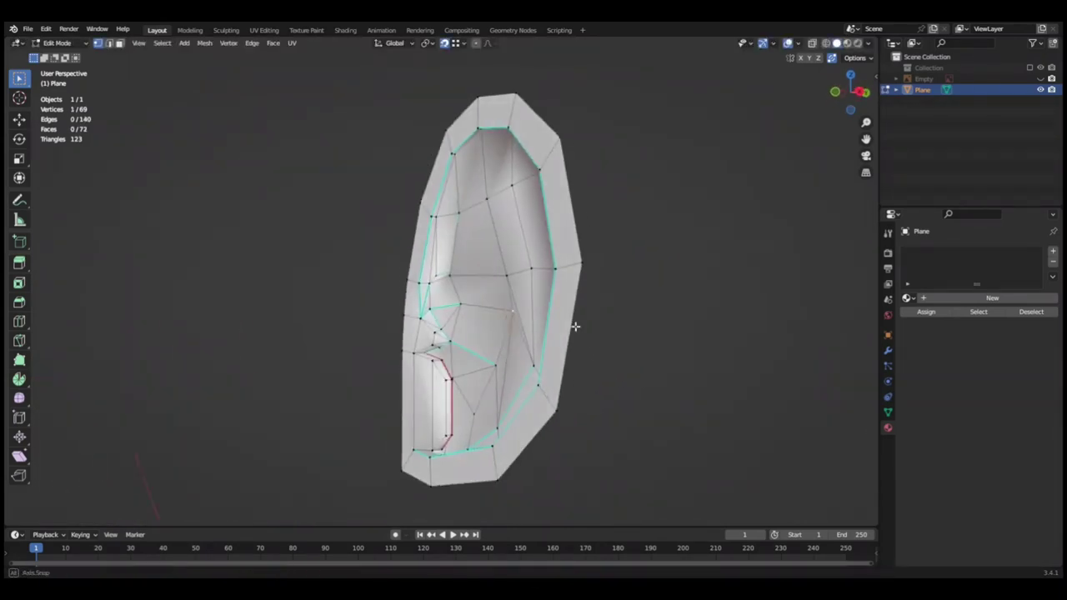
mouse_move(632, 356)
middle_mouse_down()
mouse_move(765, 364)
mouse_move(601, 355)
mouse_move(680, 337)
middle_mouse_up()
left_click_drag(622, 374, 627, 371)
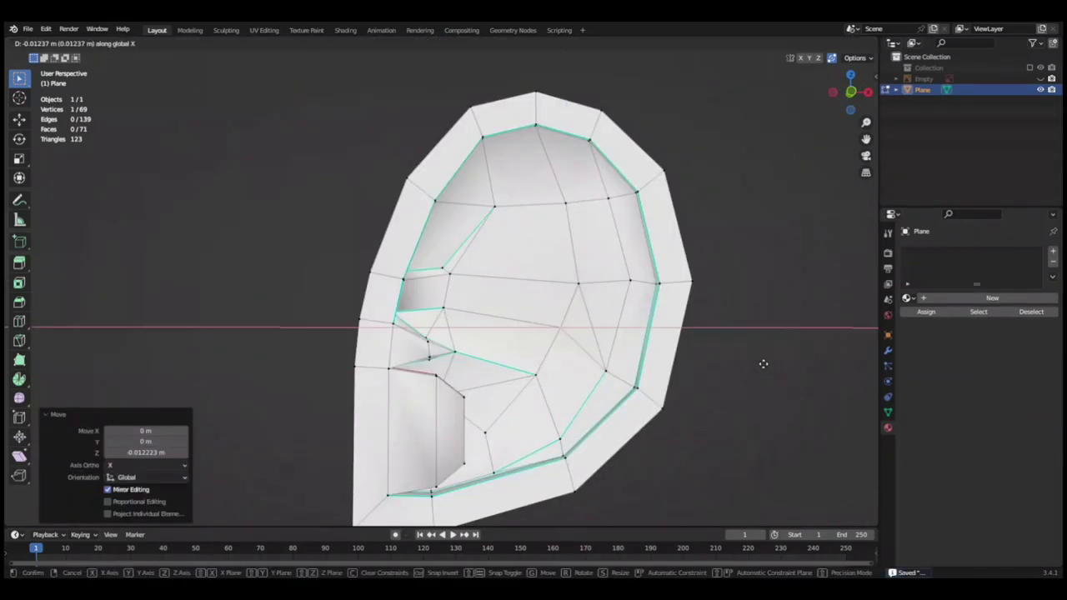
Clear the vertex selection and undo the last edit while framing the ear.
left_click(745, 303)
middle_click_drag(745, 302, 355, 198)
scroll(622, 310, "down", 3)
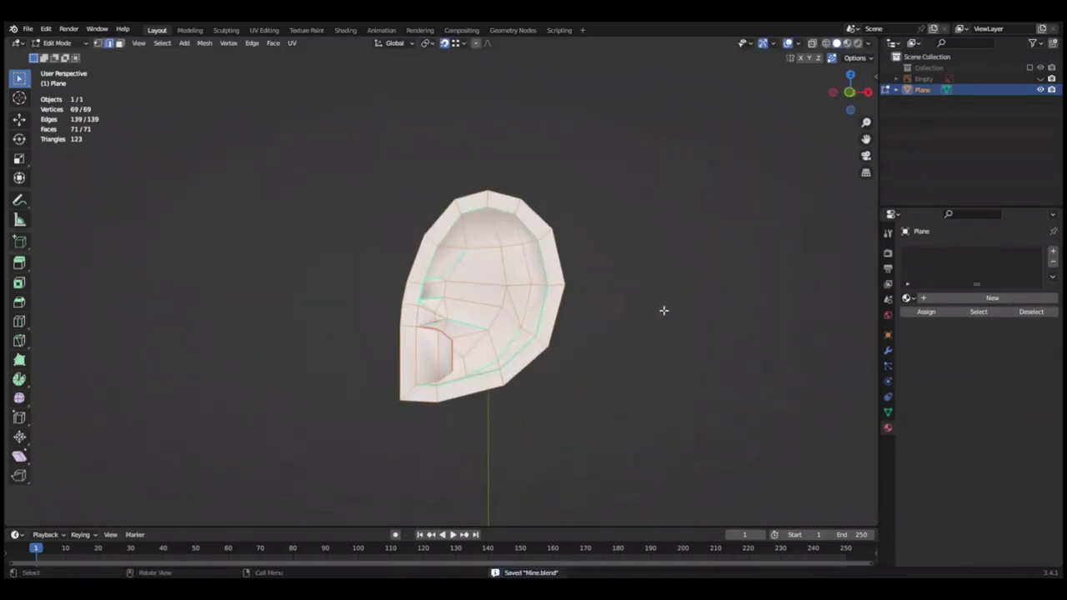
middle_click_drag(664, 310, 596, 319, "ctrl")
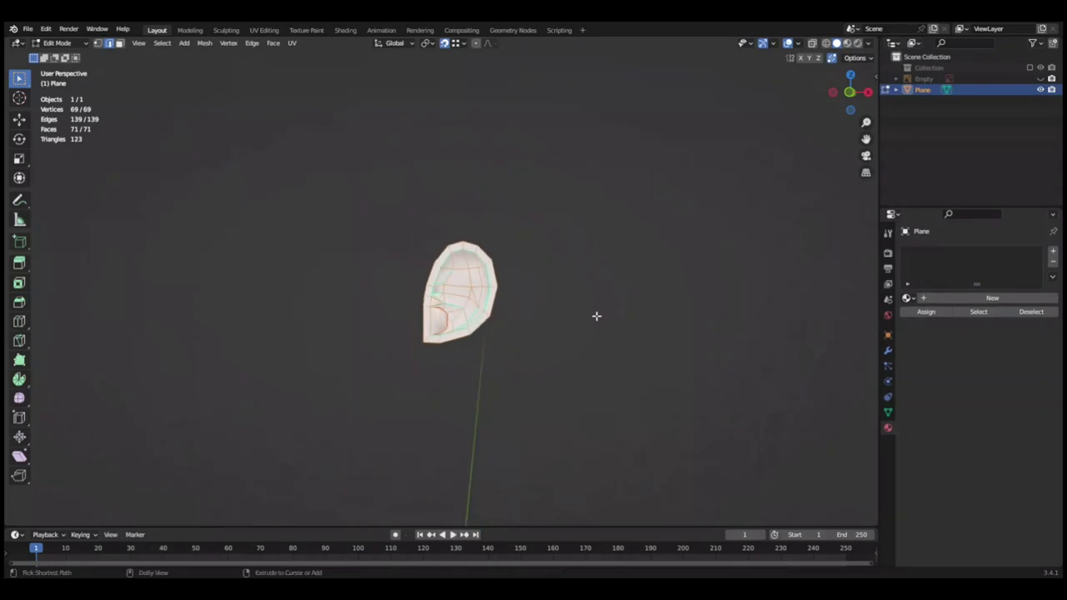
key("ctrl+z")
key("ctrl+z")
middle_click_drag(702, 303, 424, 321)
scroll(424, 321, "up", 2)
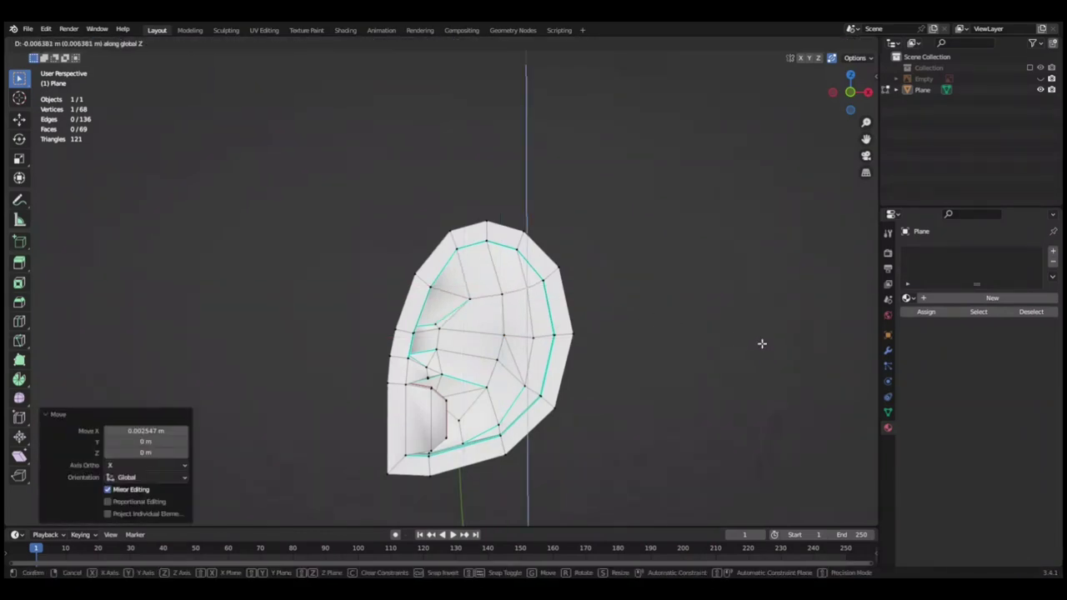
Save the file and confirm the points' vertical move from a three-quarter view.
middle_click_drag(714, 290, 682, 345)
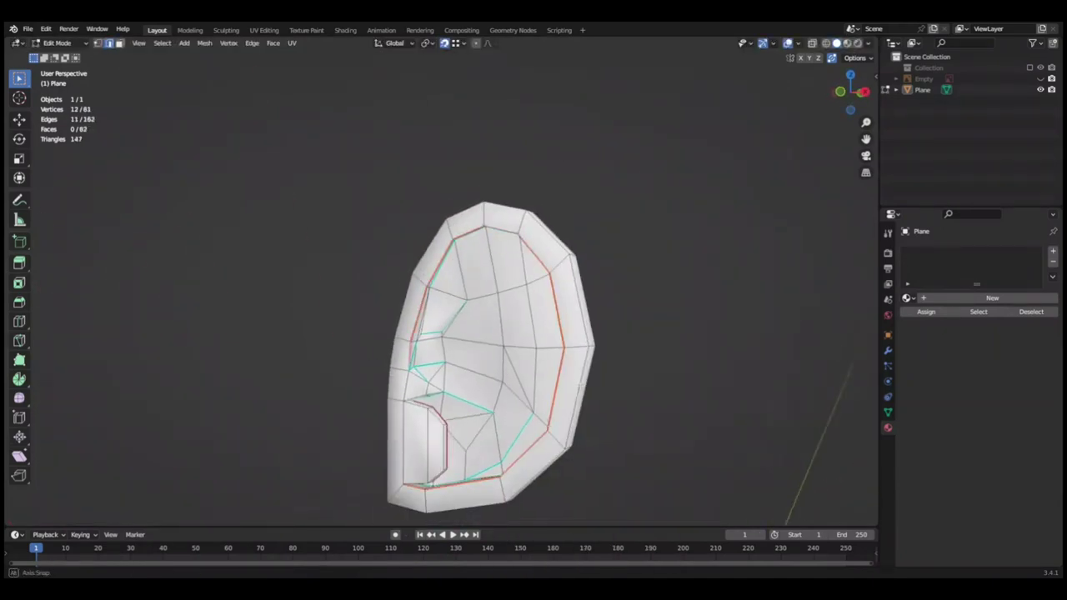
middle_click_drag(488, 379, 475, 358)
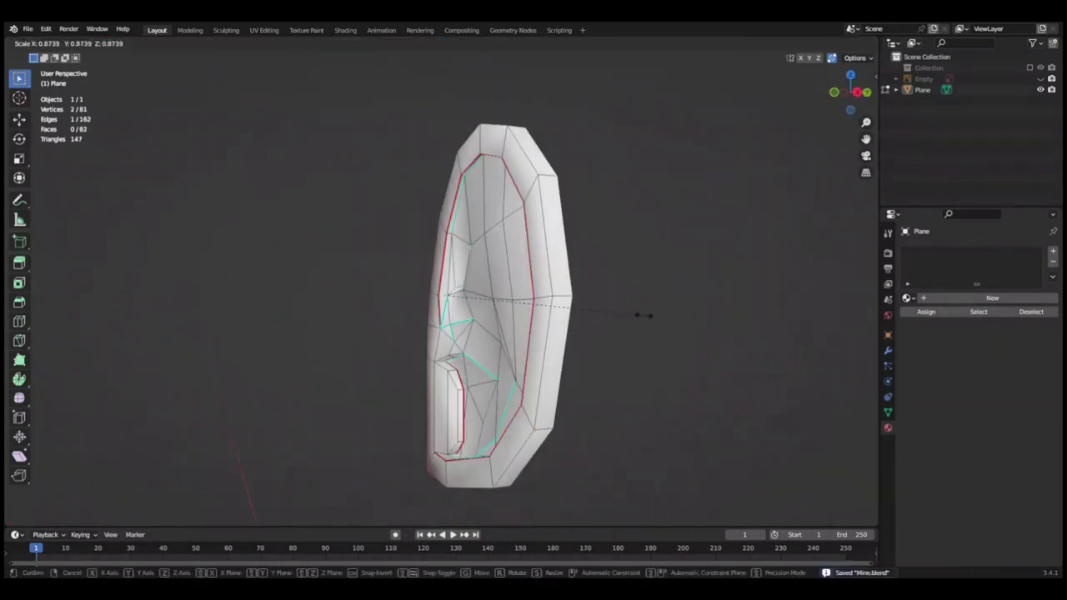
key("ctrl+s")
mouse_move(669, 356)
middle_mouse_down()
mouse_move(554, 363)
mouse_move(404, 417)
middle_mouse_up()
scroll(405, 417, "up", 3)
left_click(770, 434)
scroll(770, 434, "down", 4)
Extrude the ear's back faces and trial a 0.75 scale, then undo it.
key("e")
left_click(534, 310)
middle_click_drag(533, 309, 761, 276)
type("s.75")
key("Return")
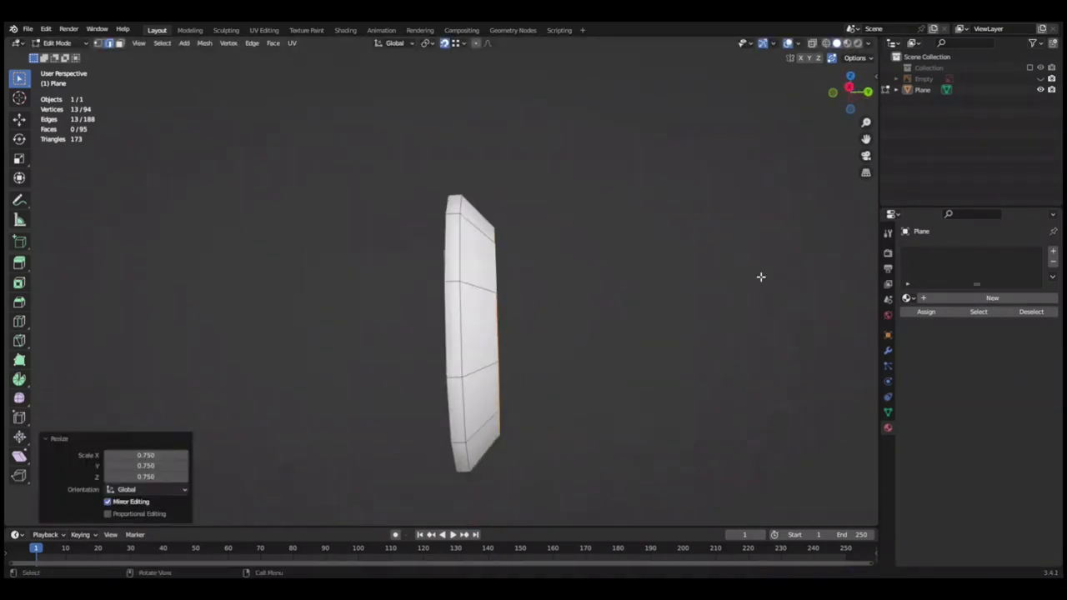
key("ctrl+z")
Scale the back faces by 1.075 and move them vertically in Right Ortho.
key("s")
left_click(688, 288)
left_click(677, 341)
key("KP_3")
key("g")
key("z")
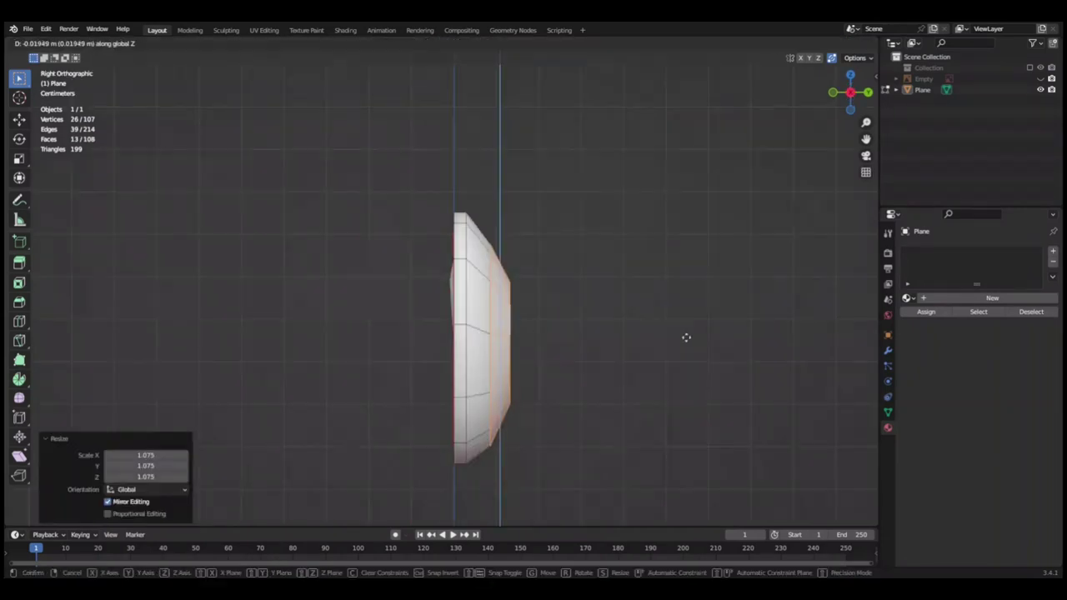
Move the back faces front-to-back along Y instead, then clear the selection and save.
key("ctrl+z")
key("KP_3")
key("g")
key("y")
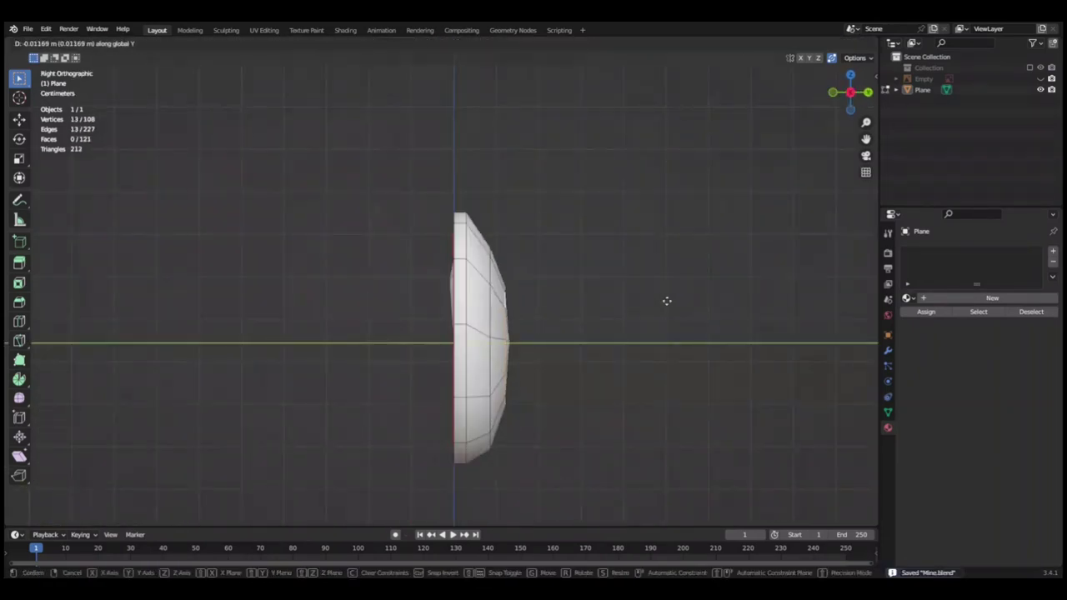
key("alt+a")
key("ctrl+s")
middle_click_drag(672, 297, 266, 324)
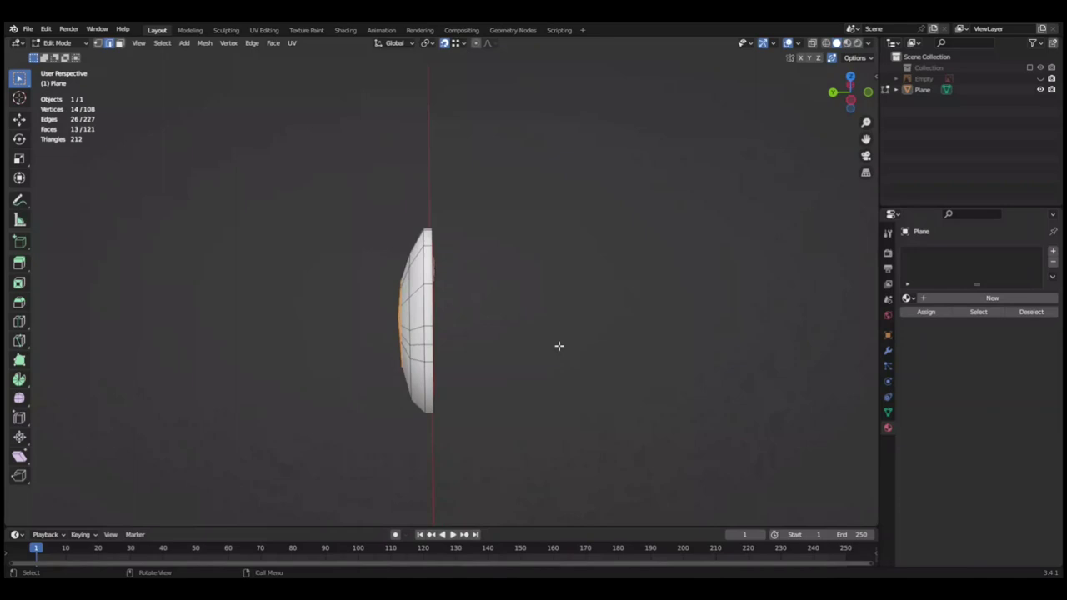
scroll(628, 354, "up", 5)
Mark the fold outline edges sharp and return to Object Mode.
right_click(679, 467)
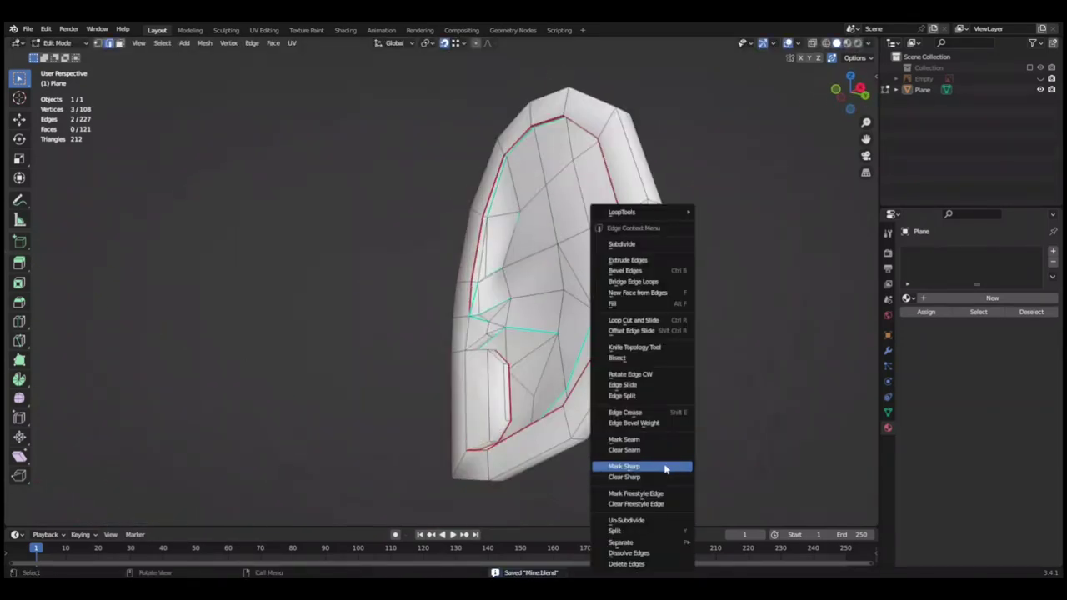
left_click(679, 467)
key("Tab")
mouse_move(586, 383)
middle_mouse_down()
mouse_move(659, 392)
mouse_move(535, 338)
middle_mouse_up()
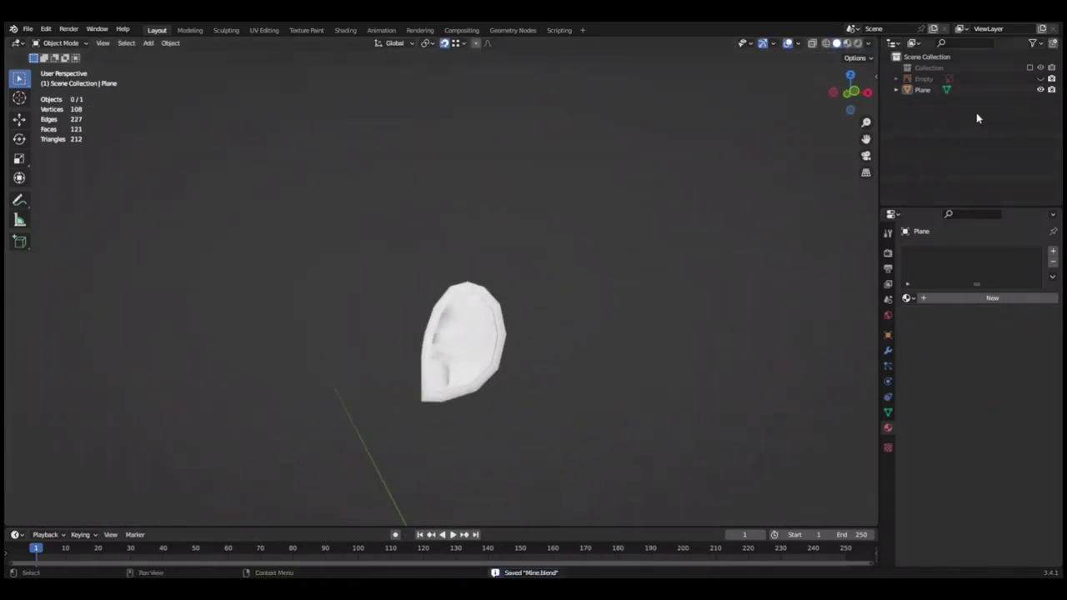
left_click(946, 90)
left_click(944, 251)
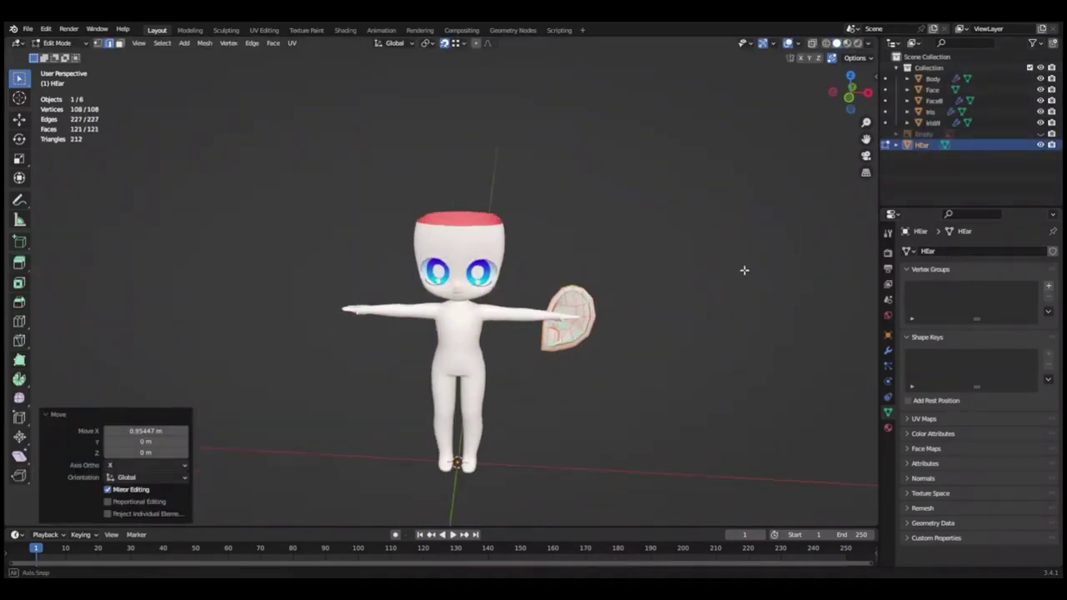
In front view, shrink the ear to head size and rotate it.
key("KP_1")
key("s")
left_click(677, 330)
scroll(691, 278, "up", 4)
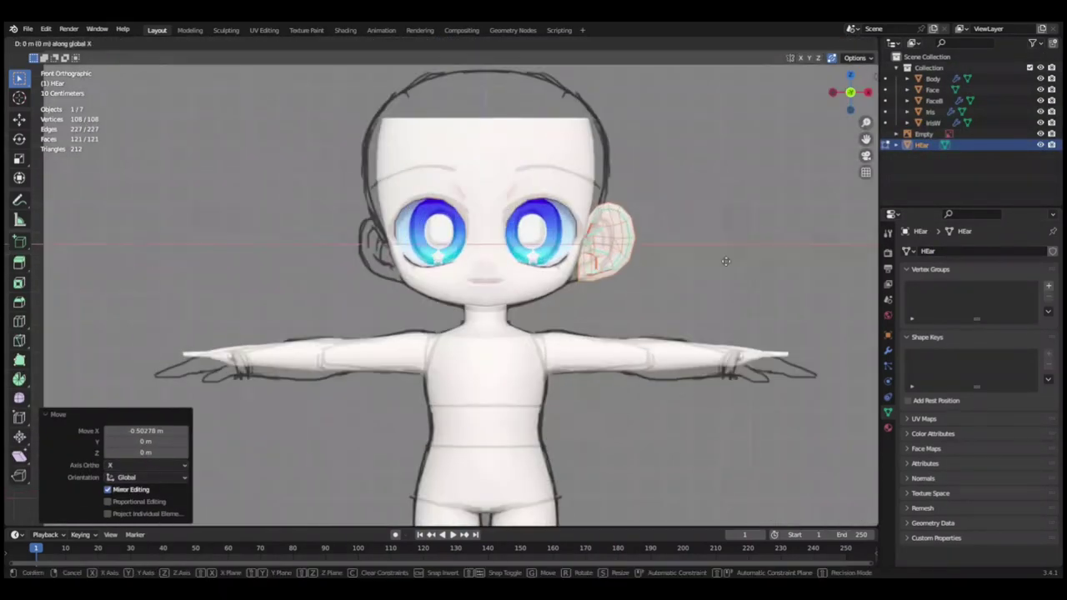
key("r")
left_click(718, 282)
Slide the ear sideways along X and check its placement from right and front.
key("g")
key("x")
left_click(715, 246)
key("KP_3")
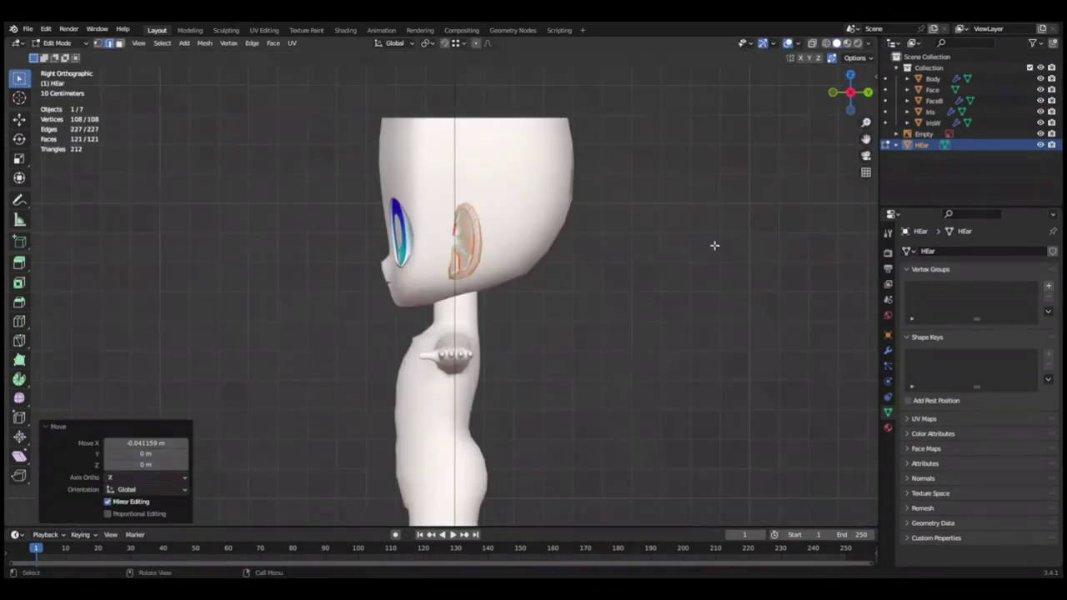
left_click(658, 246)
key("KP_1")
mouse_move(708, 275)
middle_mouse_down()
mouse_move(667, 250)
mouse_move(586, 252)
middle_mouse_up()
key("KP_1")
Tilt the ear 15.7° about Z and shift it along X against the head.
key("r")
key("z")
left_click(702, 186)
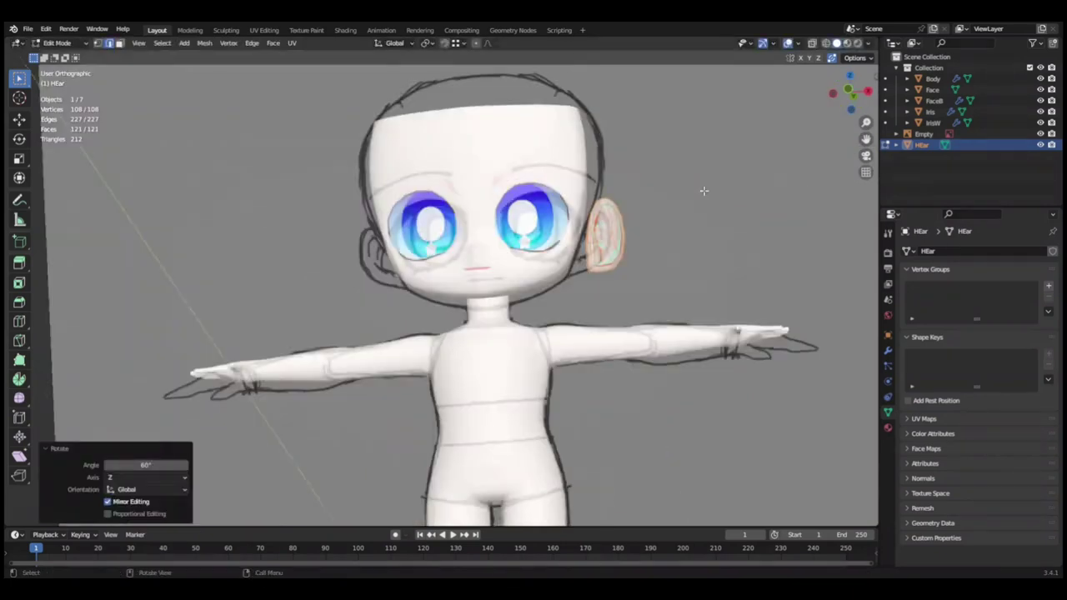
key("KP_1")
key("g")
key("x")
left_click(680, 296)
Fine-tune the ear's sideways placement and shrink it slightly beside the head.
mouse_move(680, 296)
middle_mouse_down()
mouse_move(617, 287)
mouse_move(682, 194)
middle_mouse_up()
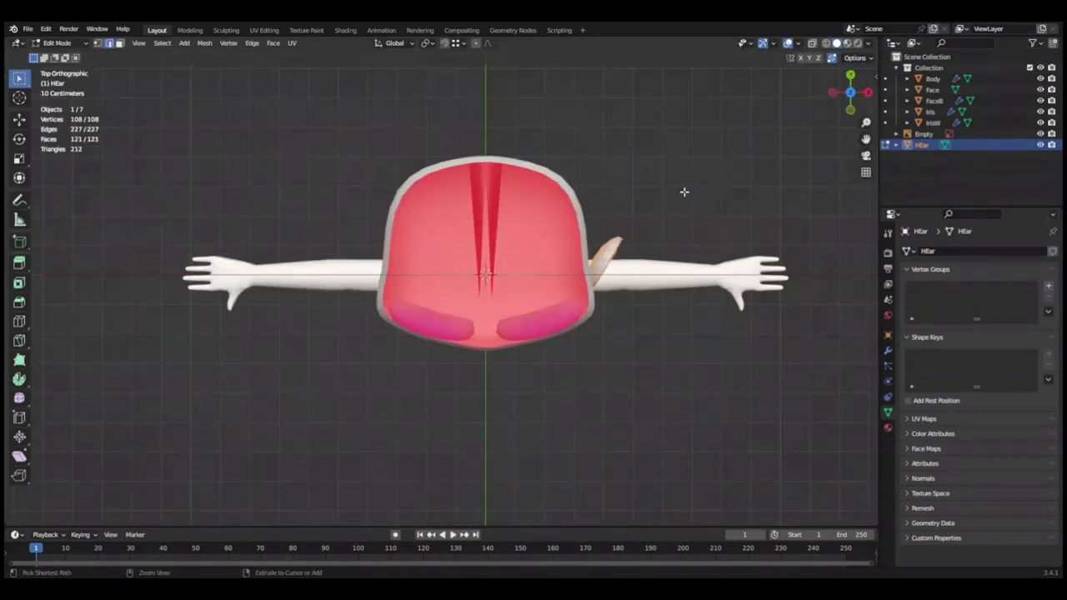
key("KP_1")
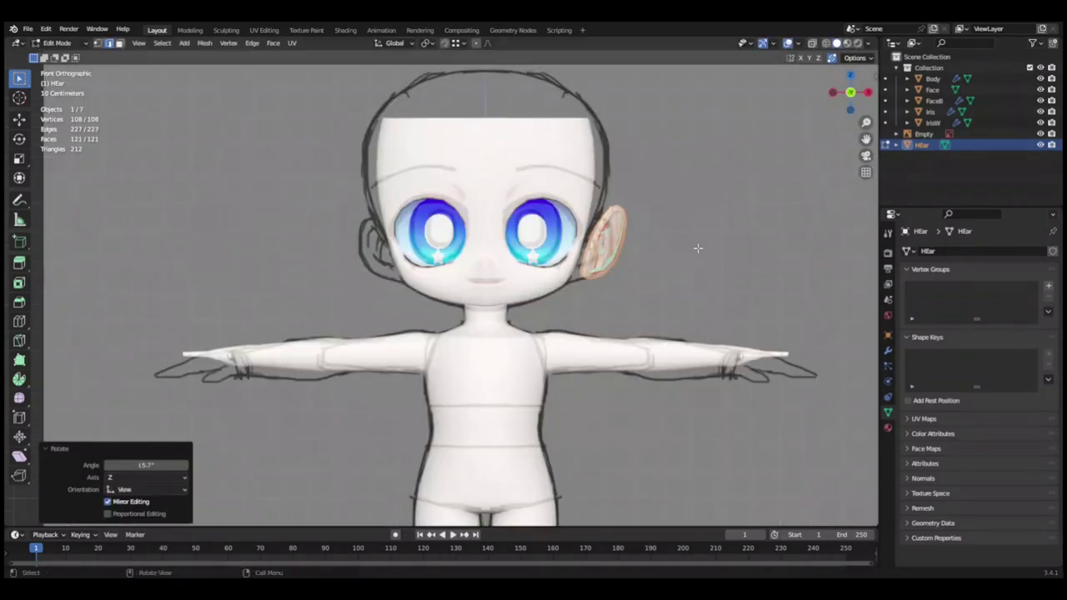
left_click(705, 198)
mouse_move(704, 197)
middle_mouse_down()
mouse_move(642, 287)
mouse_move(591, 209)
mouse_move(615, 278)
middle_mouse_up()
key("s")
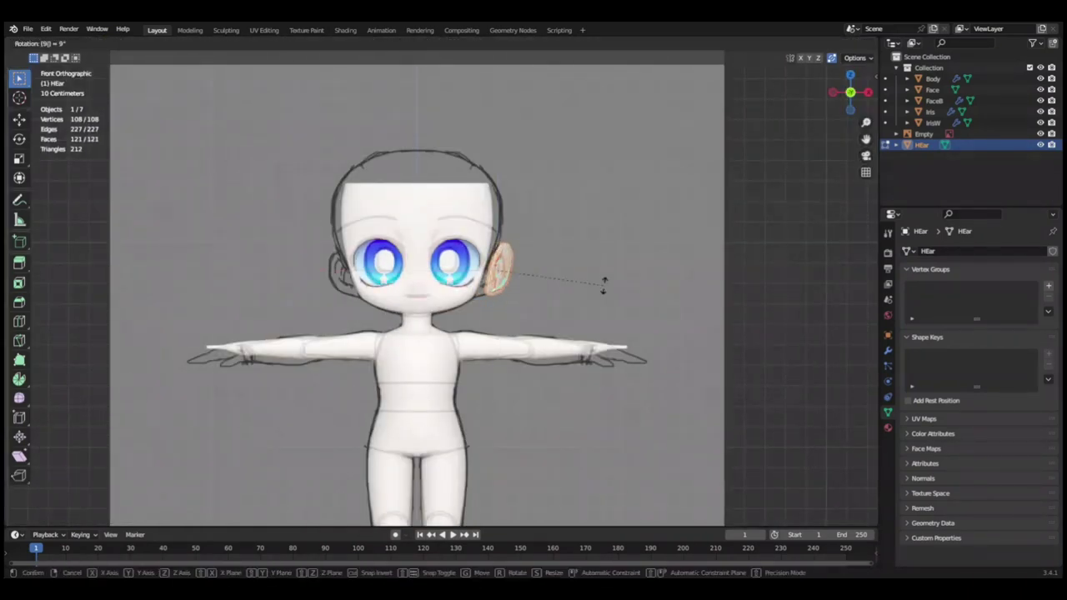
scroll(595, 282, "up", 4)
mouse_move(595, 283)
middle_mouse_down()
mouse_move(633, 250)
mouse_move(655, 297)
middle_mouse_up()
Finish adjusting the ear points and add a Mirror modifier to the ear object.
key("g")
left_click(618, 237)
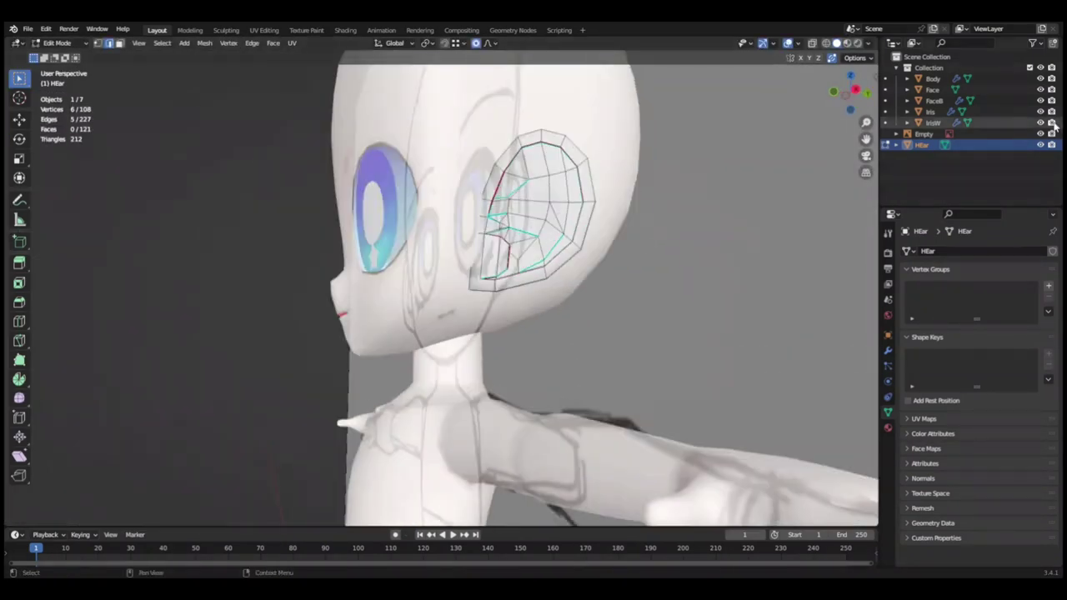
scroll(655, 296, "down", 3)
key("Tab")
left_click(888, 350)
left_click(921, 250)
left_click(842, 341)
Adjust the ear points from a close side view and save the file.
mouse_move(556, 301)
middle_mouse_down()
mouse_move(729, 231)
mouse_move(584, 250)
middle_mouse_up()
scroll(584, 250, "up", 2)
mouse_move(762, 281)
middle_mouse_down()
mouse_move(684, 238)
mouse_move(715, 381)
mouse_move(752, 336)
middle_mouse_up()
left_click(719, 317)
key("ctrl+s")
mouse_move(674, 286)
middle_mouse_down()
mouse_move(588, 286)
mouse_move(500, 266)
middle_mouse_up()
scroll(588, 286, "up", 5)
scroll(501, 266, "down", 3)
scroll(431, 242, "up", 3)
Select more faces at the ear's base and move them along Z.
left_click(431, 243, "shift")
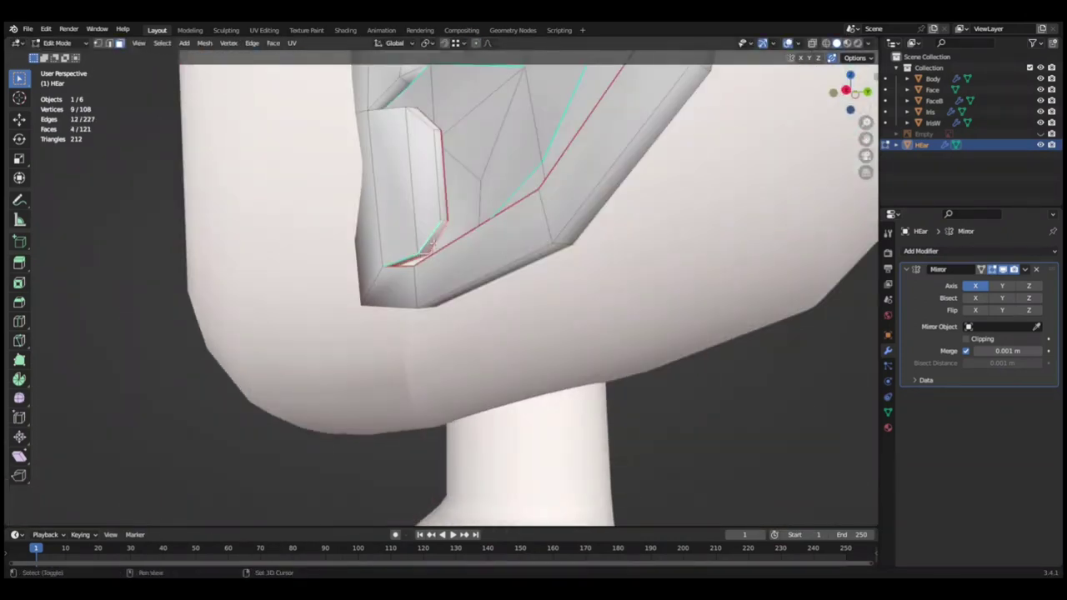
scroll(431, 242, "down", 3)
middle_click_drag(431, 243, 762, 344)
key("g")
key("z")
mouse_move(552, 254)
middle_mouse_down()
mouse_move(684, 333)
mouse_move(666, 342)
middle_mouse_up()
scroll(684, 333, "up", 4)
scroll(658, 335, "down", 4)
Add two more vertices and raise the ear's lower points along Z.
left_click(658, 335, "shift")
key("ctrl+s")
left_click(666, 342, "shift")
key("g")
key("z")
left_click(583, 355)
mouse_move(584, 355)
middle_mouse_down()
mouse_move(713, 397)
mouse_move(725, 419)
middle_mouse_up()
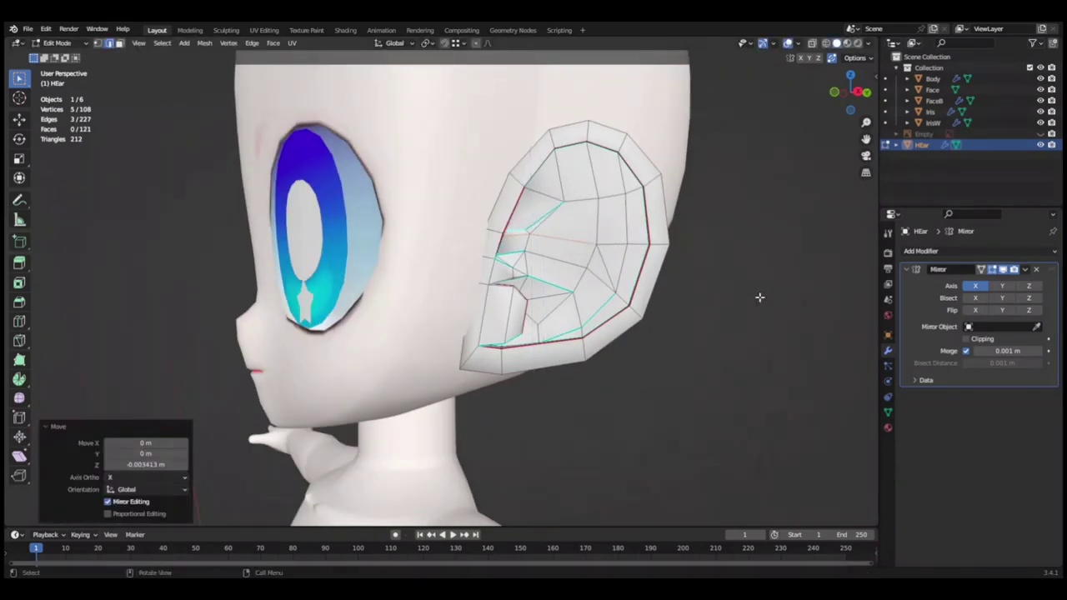
Turn off see-through display and move the ear vertices vertically.
left_click(760, 297)
middle_click_drag(759, 297, 628, 314)
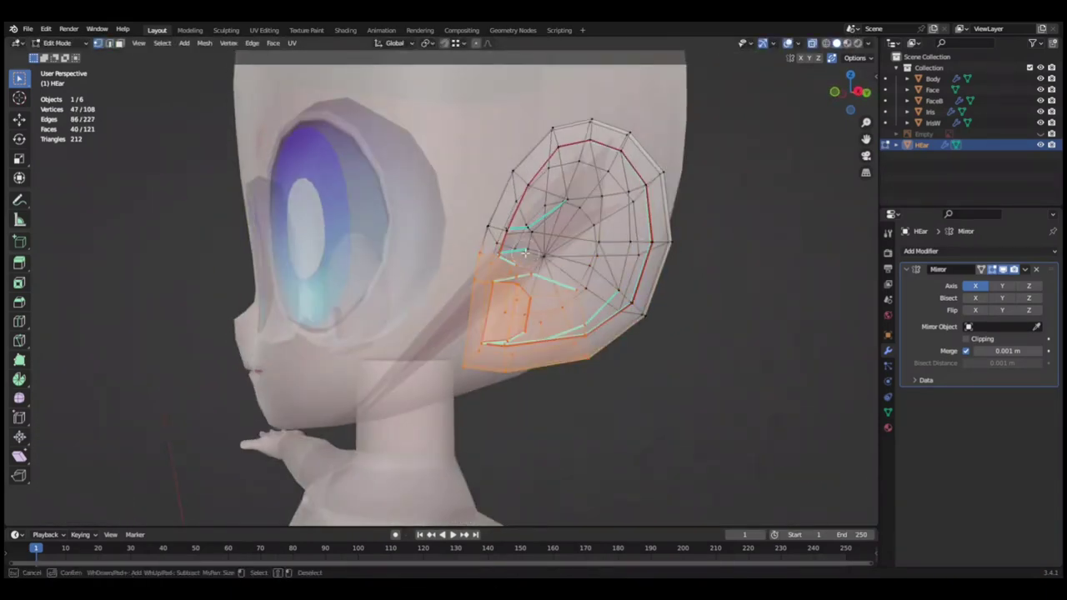
key("Escape")
key("alt+z")
middle_click_drag(526, 250, 583, 259)
left_click(772, 308)
mouse_move(771, 309)
middle_mouse_down()
mouse_move(532, 327)
mouse_move(503, 299)
middle_mouse_up()
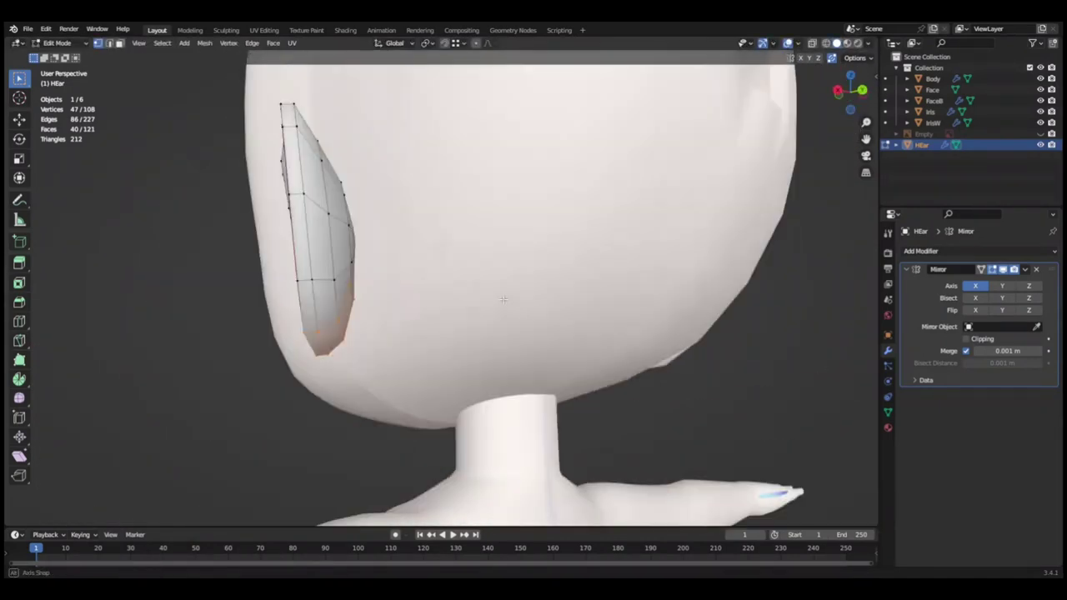
left_click(815, 399)
mouse_move(814, 399)
middle_mouse_down()
mouse_move(570, 353)
mouse_move(631, 285)
mouse_move(392, 405)
middle_mouse_up()
Dissolve the extra edges inside the ear, undoing and redoing to compare.
left_click(506, 454)
middle_click_drag(506, 455, 408, 299)
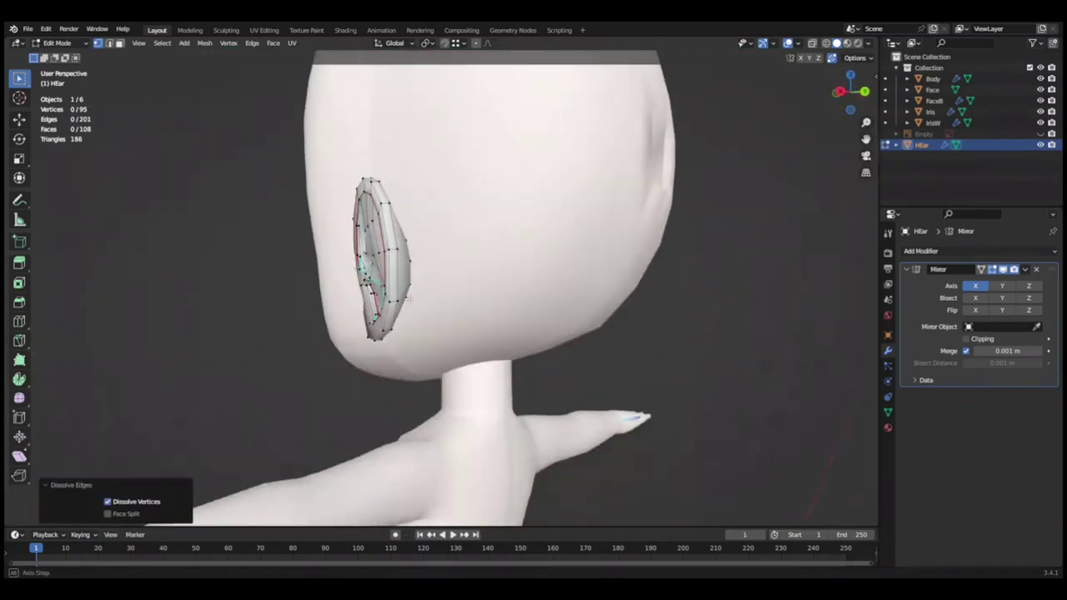
key("ctrl+alt+z")
left_click(488, 200)
mouse_move(488, 200)
middle_mouse_down()
mouse_move(516, 350)
mouse_move(594, 448)
middle_mouse_up()
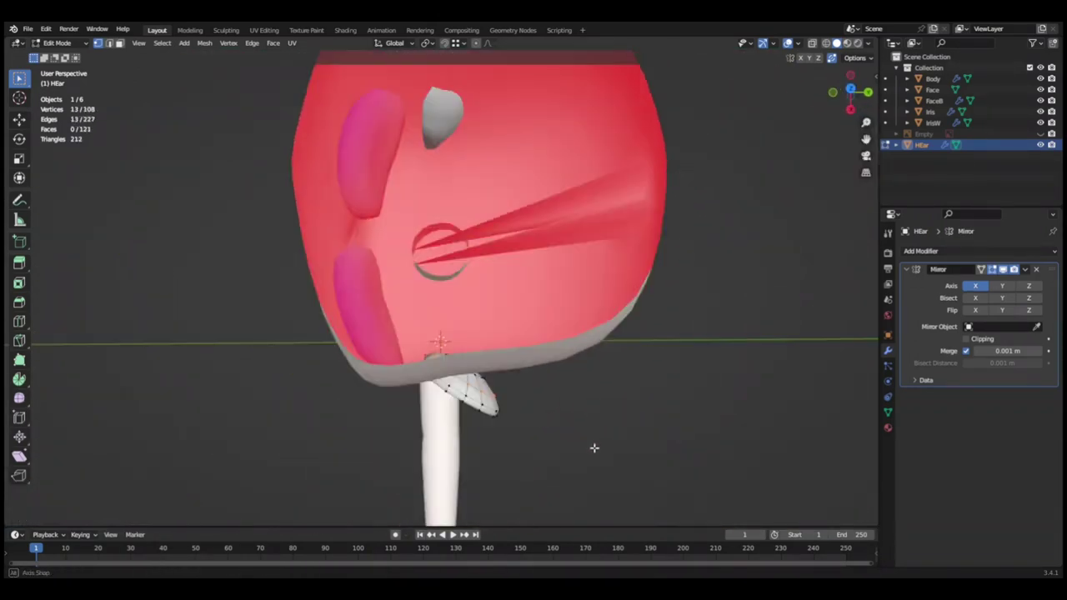
key("ctrl+shift+z")
scroll(594, 447, "down", 5)
mouse_move(592, 326)
middle_mouse_down()
mouse_move(551, 334)
mouse_move(500, 265)
mouse_move(484, 49)
middle_mouse_up()
scroll(500, 265, "up", 5)
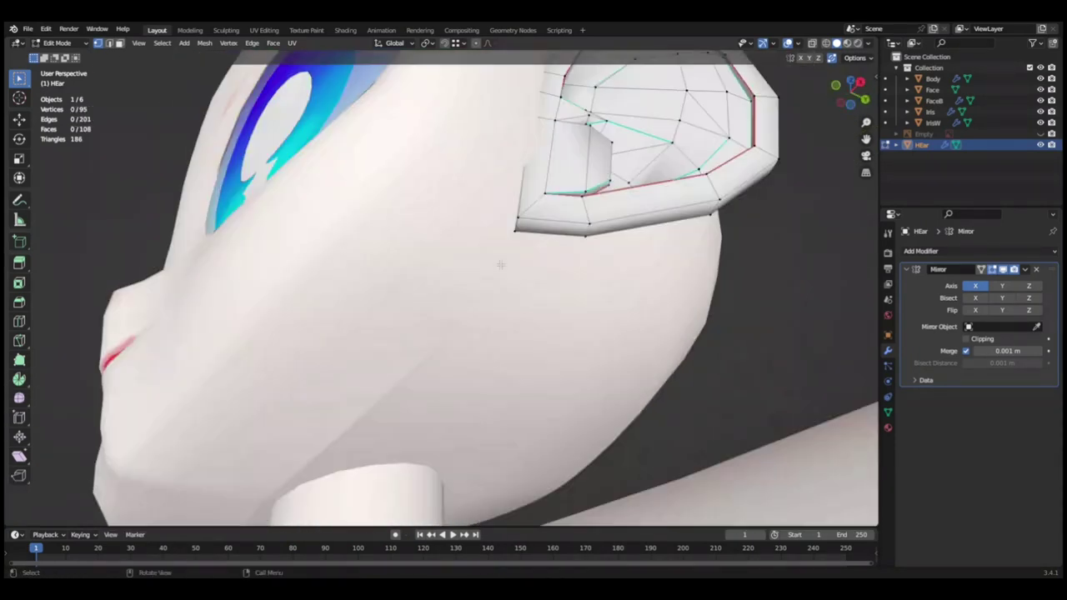
Select an inner ear face, grow the selection, and push it along Z with proportional editing.
key("2")
left_click(821, 240)
mouse_move(822, 240)
middle_mouse_down()
mouse_move(714, 231)
mouse_move(588, 284)
middle_mouse_up()
key("3")
scroll(435, 316, "up", 3)
left_click(434, 317)
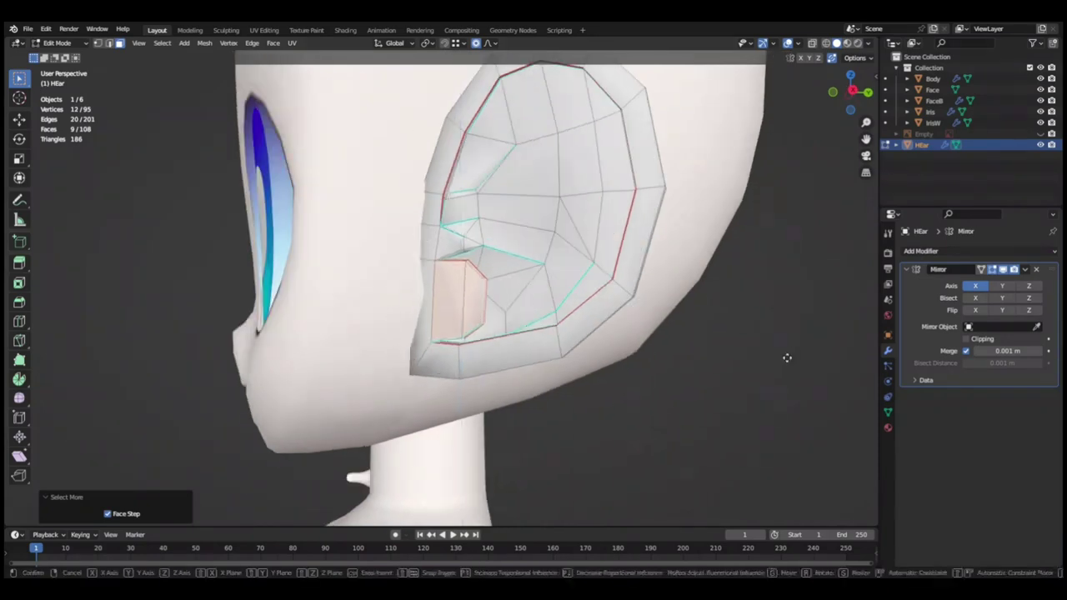
key("ctrl+KP_Add")
middle_click_drag(787, 358, 810, 416)
key("g")
key("z")
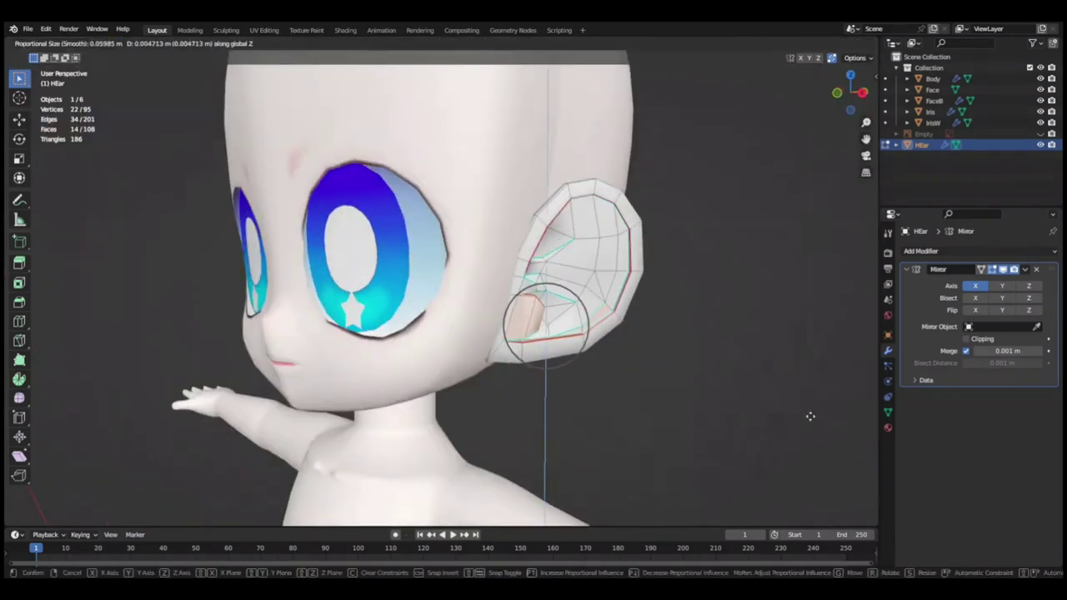
left_click(728, 359)
mouse_move(729, 359)
middle_mouse_down()
mouse_move(707, 333)
mouse_move(632, 331)
mouse_move(725, 334)
mouse_move(520, 274)
mouse_move(815, 286)
mouse_move(675, 294)
middle_mouse_up()
Push a smaller set of inner ear faces along Z with proportional falloff.
left_click(520, 274, "ctrl")
key("g")
key("z")
key("g")
key("z")
left_click(785, 286)
middle_click_drag(755, 286, 506, 385)
Move a path of inner ear faces along Y and save the file.
left_click(506, 385)
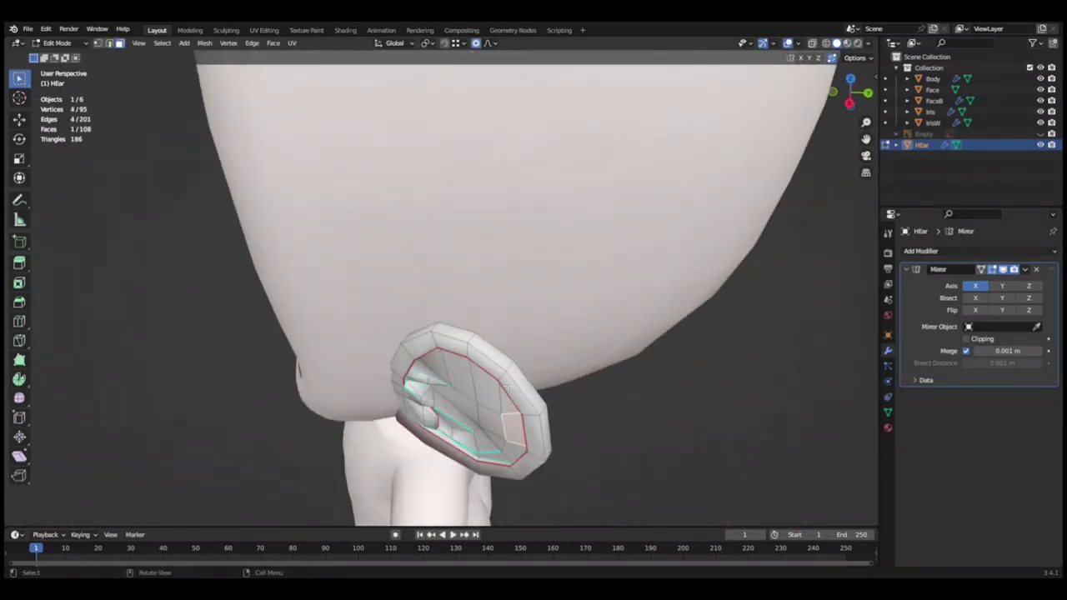
key("g")
key("y")
left_click(492, 304)
scroll(492, 304, "up", 2)
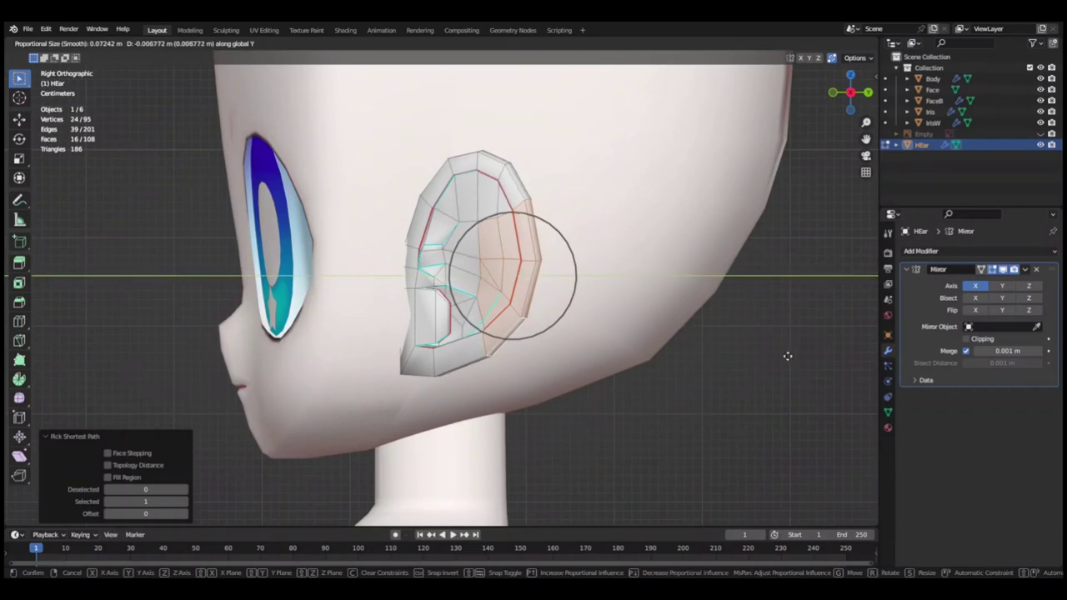
middle_click_drag(788, 356, 659, 274)
key("KP_3")
key("ctrl+s")
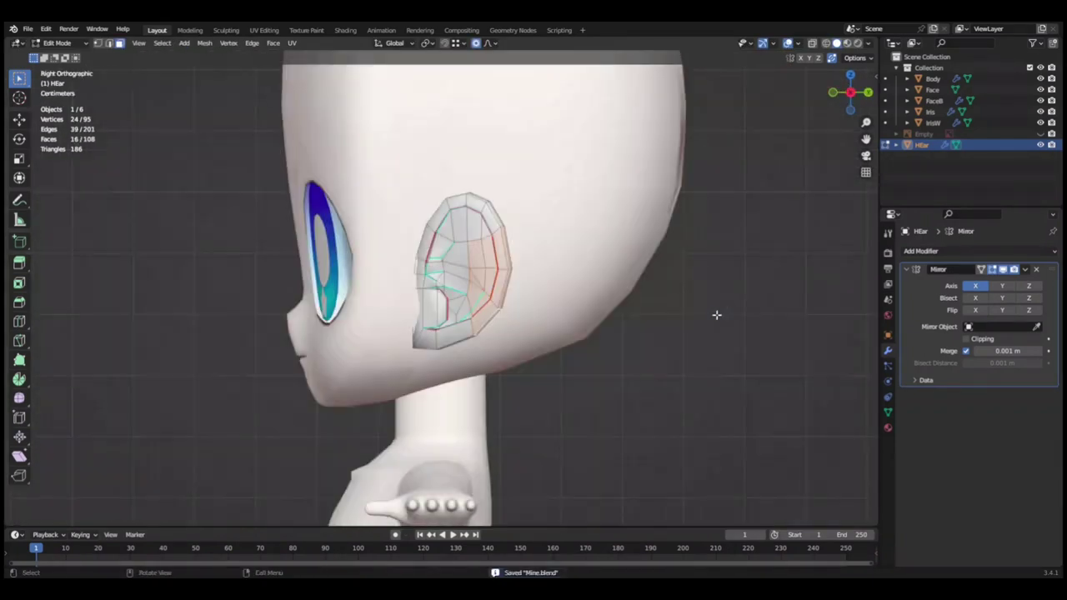
Move another set of inner ear faces along Y with proportional falloff.
middle_click_drag(717, 310, 612, 248)
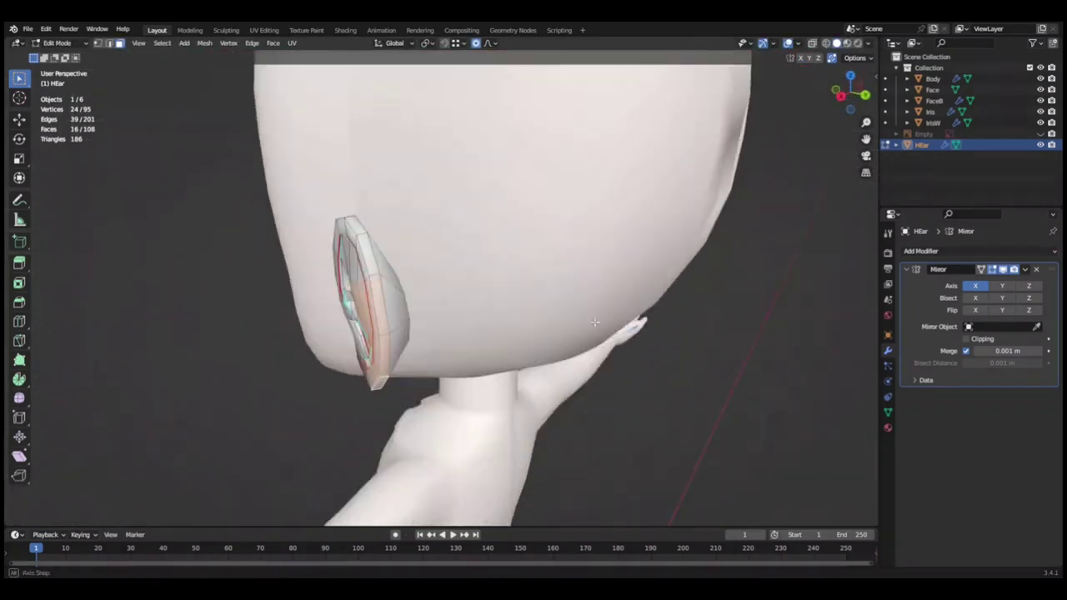
mouse_move(612, 248)
middle_mouse_down()
mouse_move(750, 292)
mouse_move(688, 362)
middle_mouse_up()
left_click(501, 267, "ctrl")
key("g")
key("y")
left_click(801, 302)
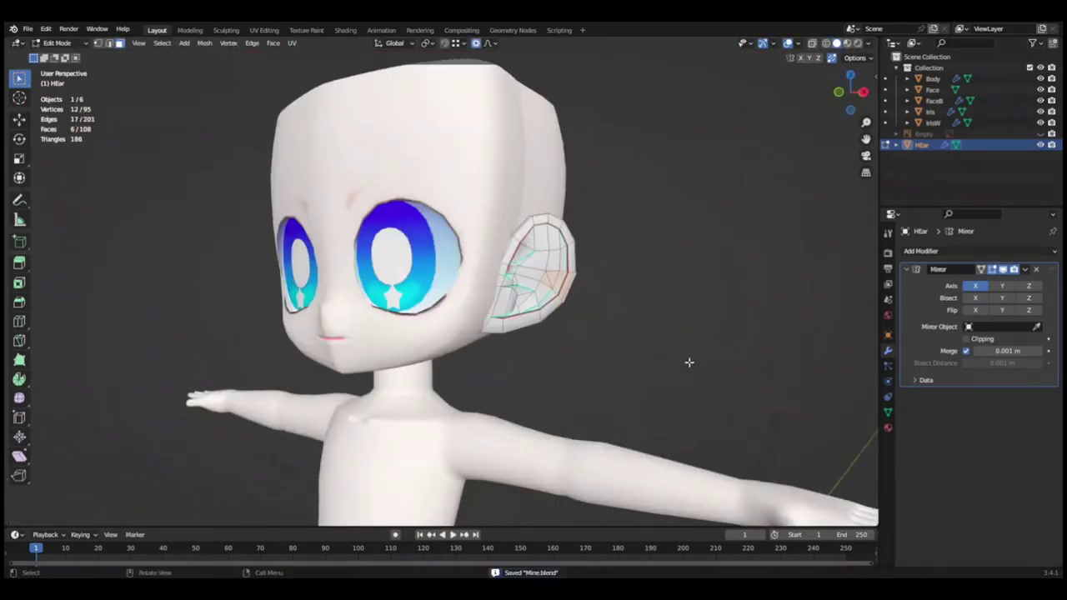
key("alt+q")
middle_click_drag(518, 292, 572, 225)
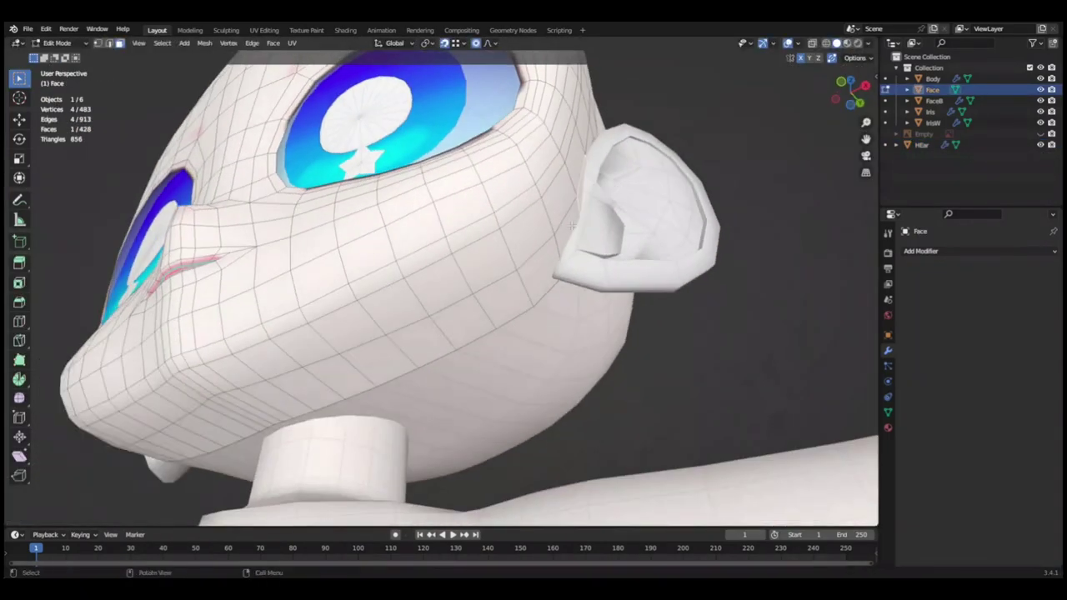
Finish the proportional move and go back to editing the ear mesh, saving the file.
left_click(557, 275)
middle_click_drag(557, 275, 584, 250)
key("Tab")
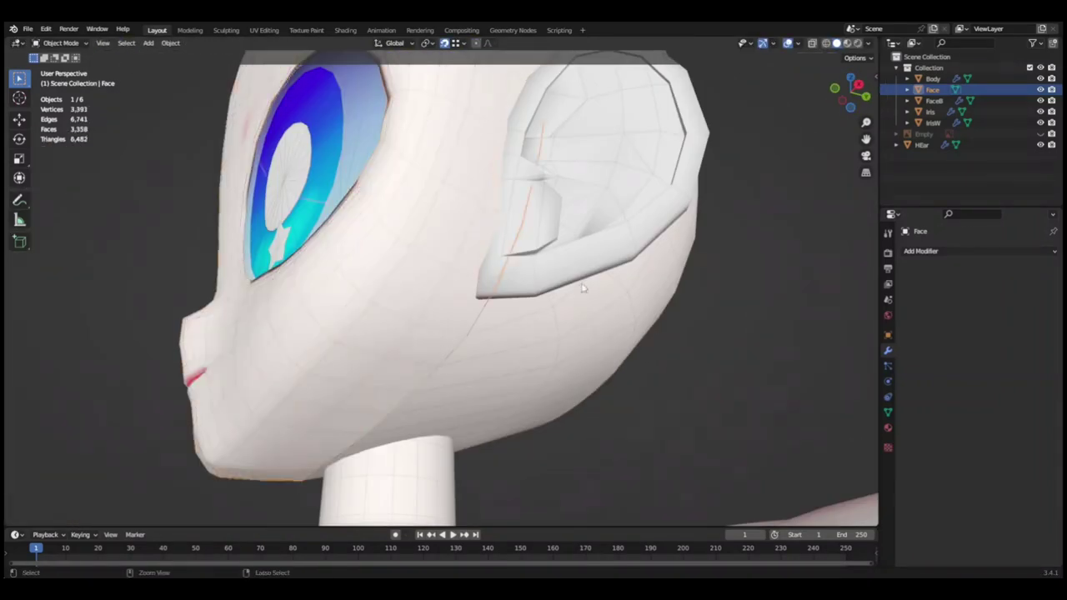
left_click(633, 184)
key("Tab")
key("ctrl+s")
middle_click_drag(644, 35, 584, 252)
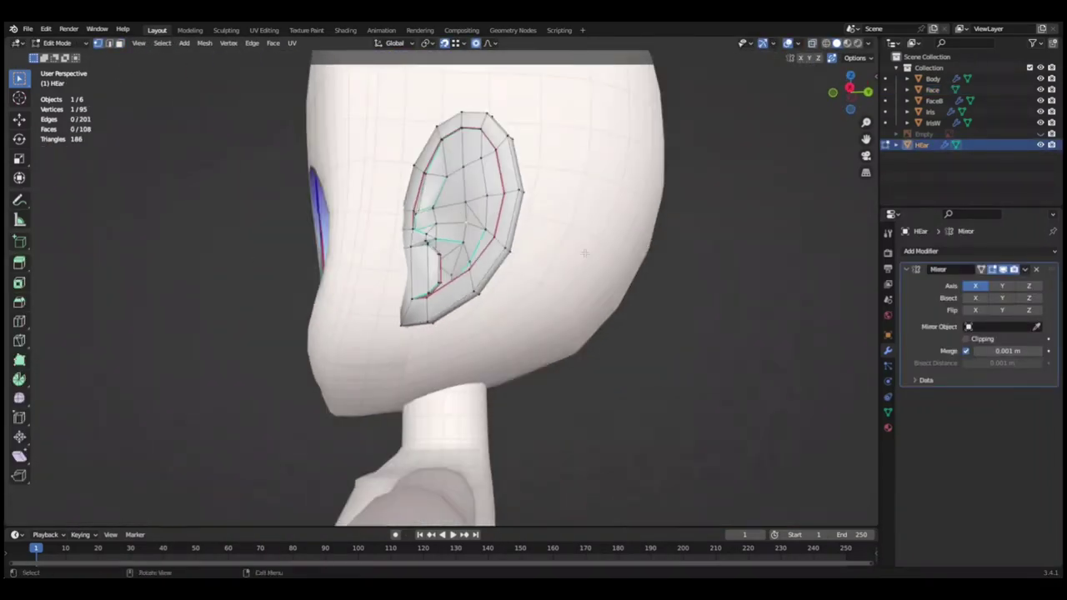
Refine the ear folds with several proportional moves and an edge slide along the ear.
left_click(704, 326)
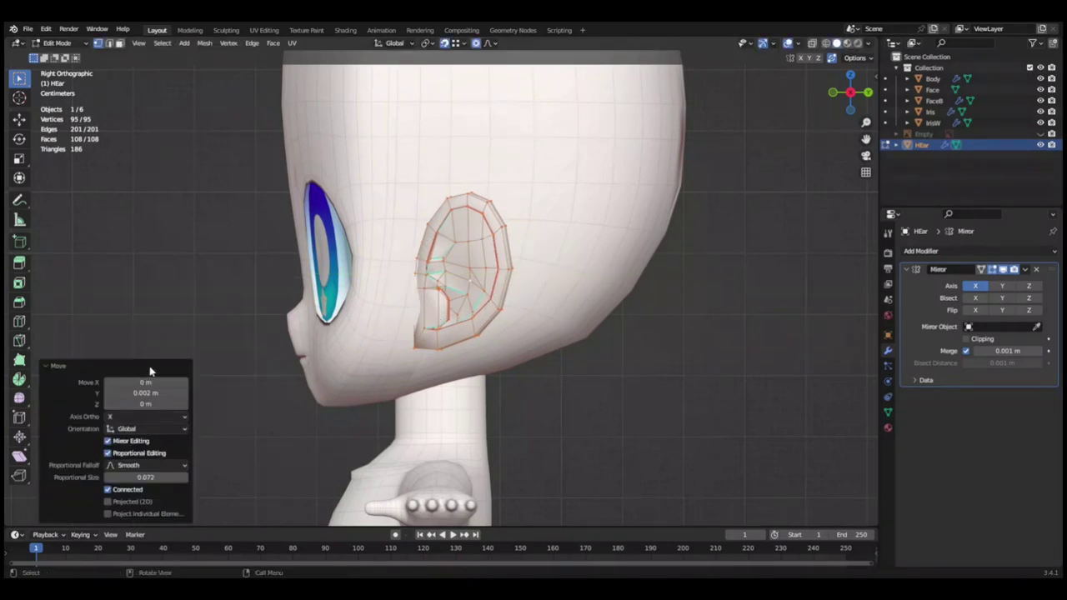
scroll(435, 286, "up", 2)
left_click(802, 357)
middle_click_drag(802, 357, 612, 327)
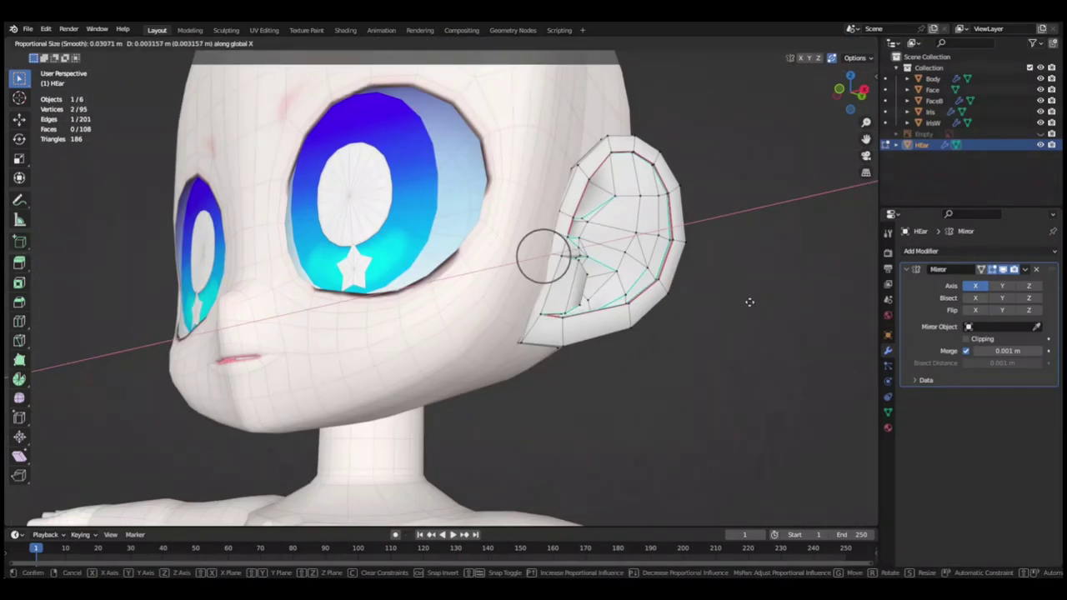
left_click(749, 302)
middle_click_drag(749, 301, 665, 346)
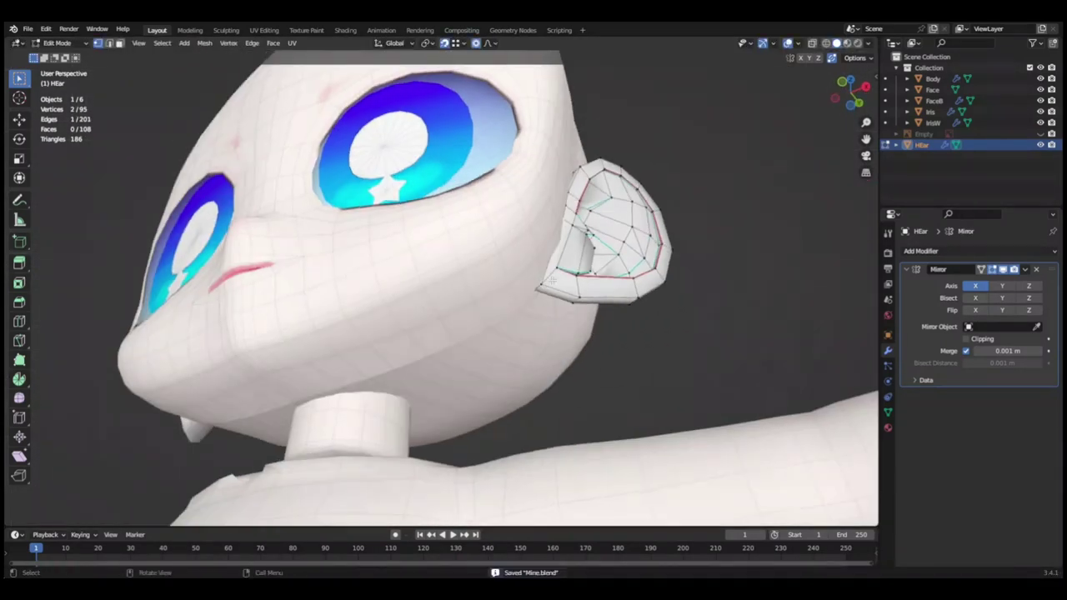
left_click(465, 277)
middle_click_drag(583, 297, 698, 315)
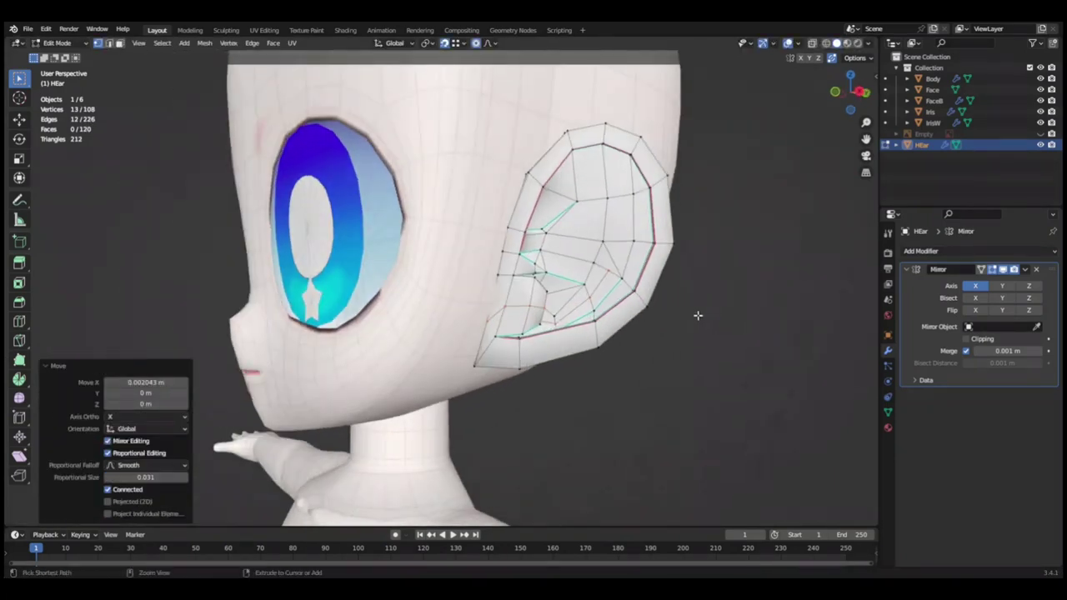
Nudge two ear vertices outward and adjust them vertically, then save.
left_click(495, 360, "shift")
middle_click_drag(495, 360, 567, 297)
key("ctrl+s")
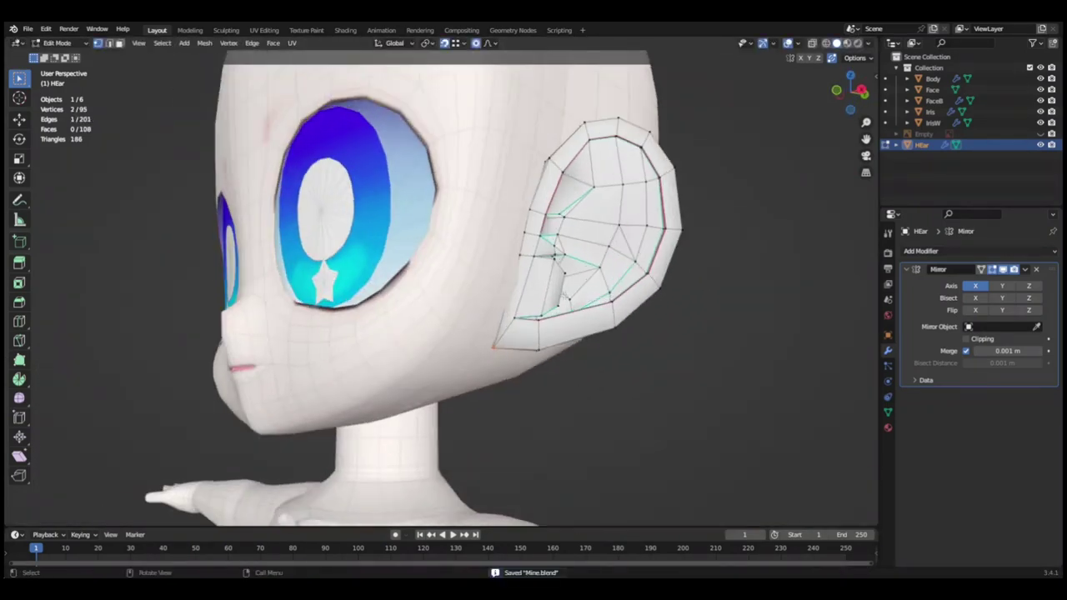
left_click(809, 306)
scroll(809, 305, "up", 2)
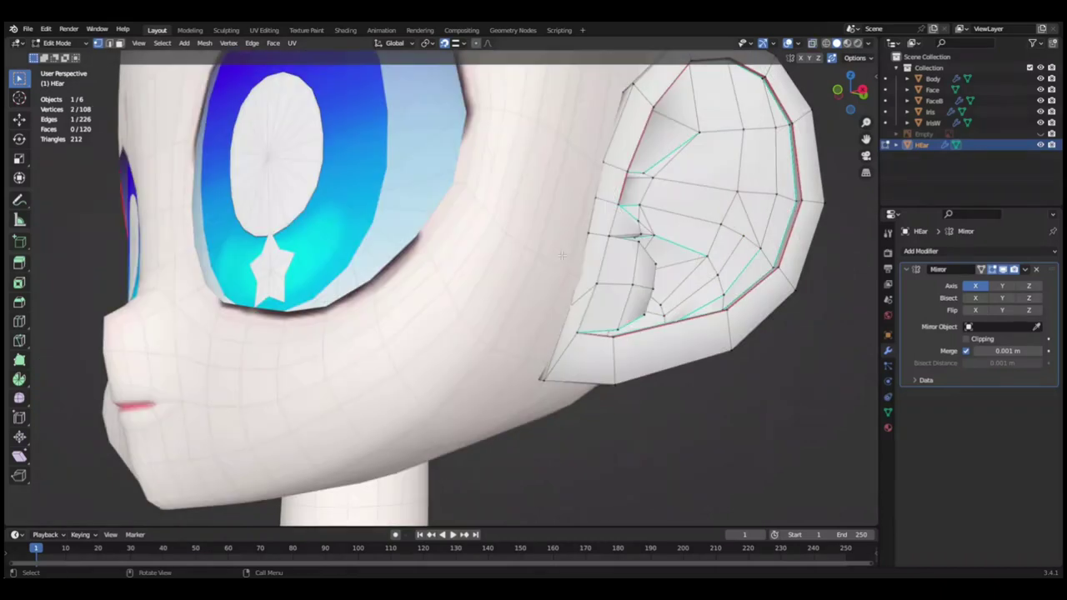
key("g")
key("z")
middle_click_drag(634, 316, 677, 300)
key("Escape")
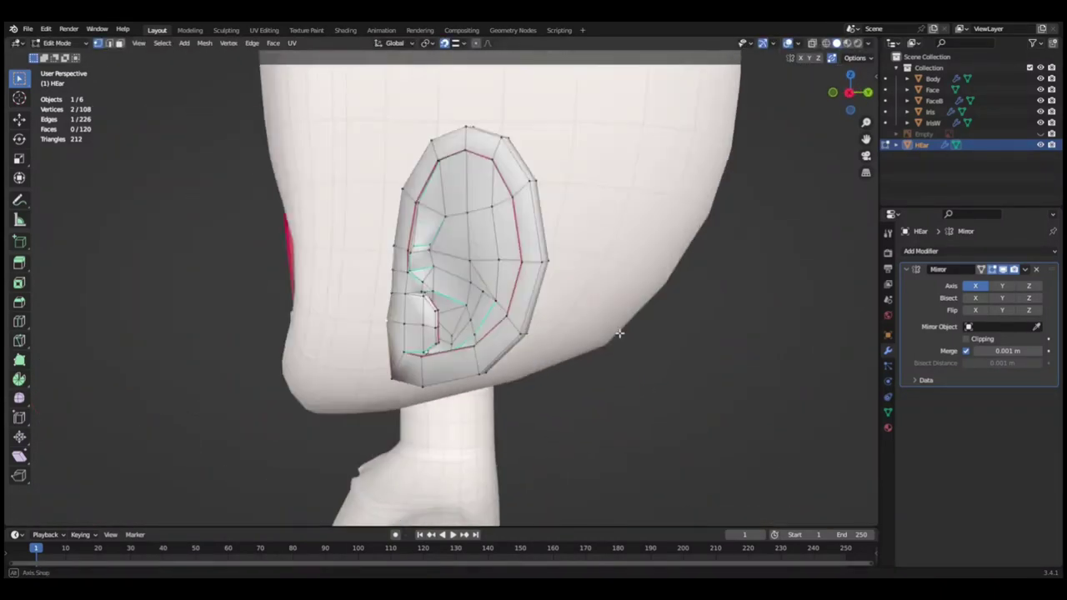
mouse_move(839, 291)
middle_mouse_down()
mouse_move(792, 305)
mouse_move(709, 298)
mouse_move(779, 275)
middle_mouse_up()
key("ctrl+s")
Try a vertical vertex move, cancel it, and inspect the ear from below.
key("g")
key("z")
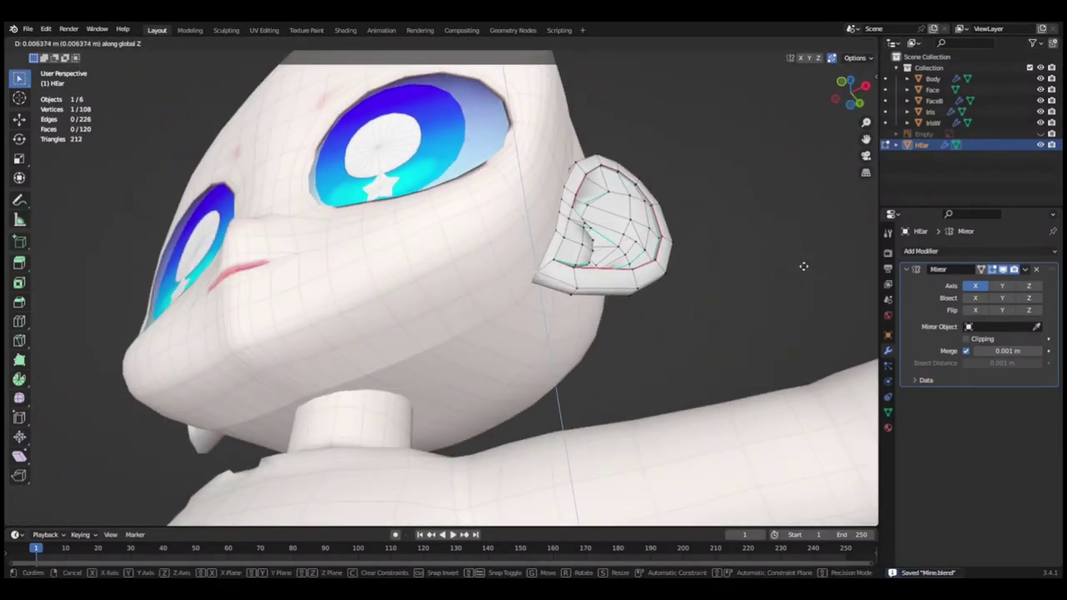
key("Escape")
mouse_move(715, 209)
middle_mouse_down()
mouse_move(745, 238)
mouse_move(554, 308)
middle_mouse_up()
mouse_move(772, 300)
middle_mouse_down()
mouse_move(741, 226)
mouse_move(691, 286)
mouse_move(471, 321)
mouse_move(465, 311)
mouse_move(621, 269)
mouse_move(532, 282)
middle_mouse_up()
Move a face-mesh vertex near the ear along Z so the ear sits snugly, then save.
key("alt+q")
left_click(479, 321)
key("g")
key("z")
left_click(476, 325)
key("alt+q")
scroll(532, 282, "up", 2)
key("ctrl+s")
Select the whole ear mesh and scale it down to 0.94.
key("l")
mouse_move(510, 332)
middle_mouse_down()
mouse_move(650, 312)
mouse_move(700, 172)
middle_mouse_up()
scroll(676, 307, "down", 2)
scroll(676, 321, "up", 2)
middle_click_drag(676, 321, 807, 169)
key("s")
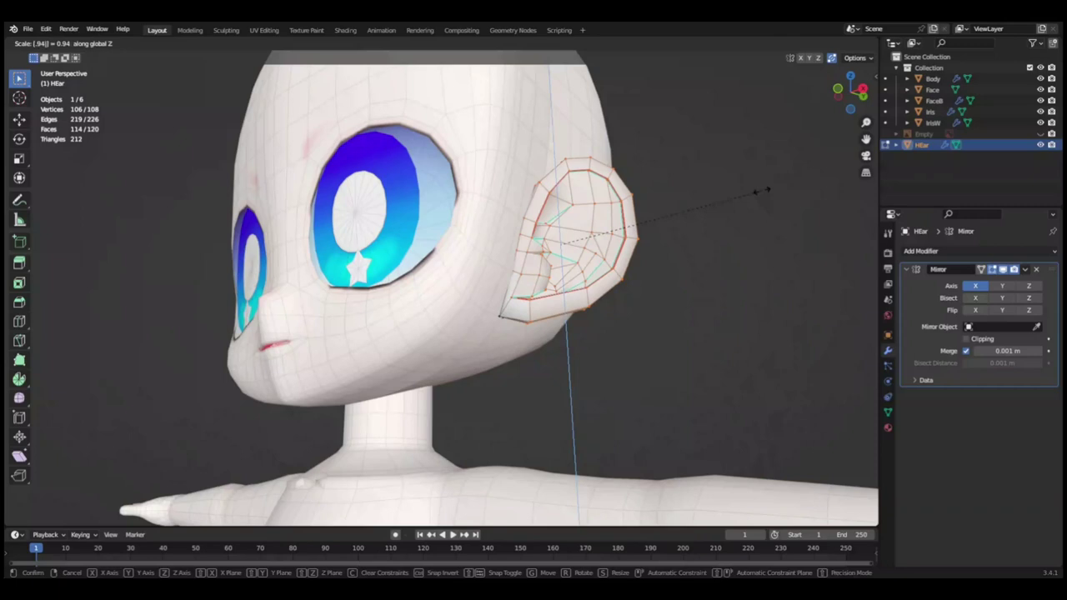
scroll(703, 298, "down", 2)
scroll(703, 297, "up", 3)
mouse_move(702, 298)
middle_mouse_down()
mouse_move(583, 300)
mouse_move(667, 276)
middle_mouse_up()
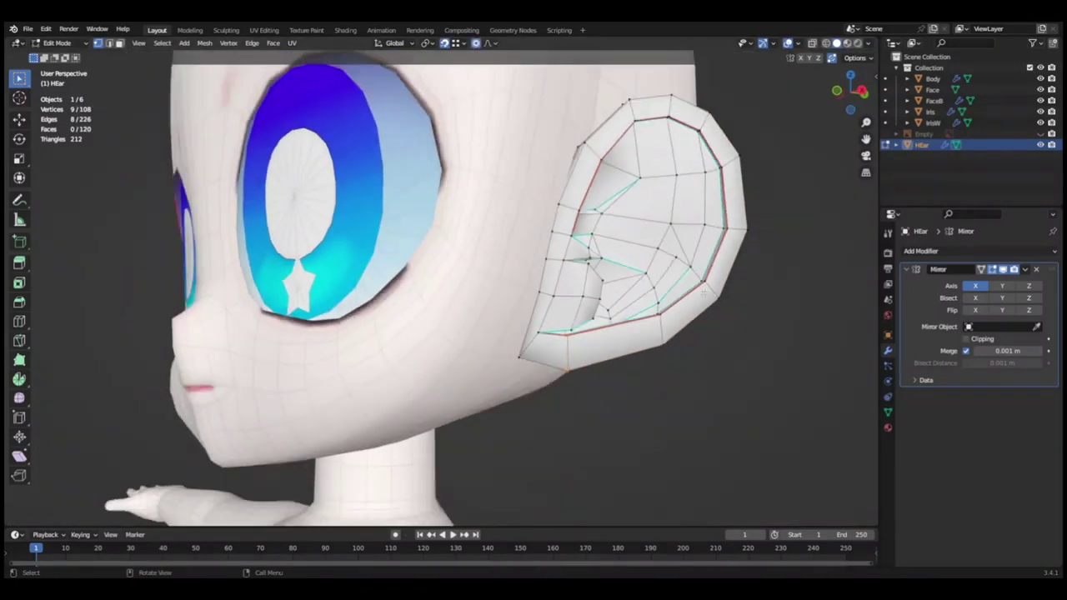
Select the ear's outer rim vertices, then two vertices on its side.
left_click(624, 234, "alt")
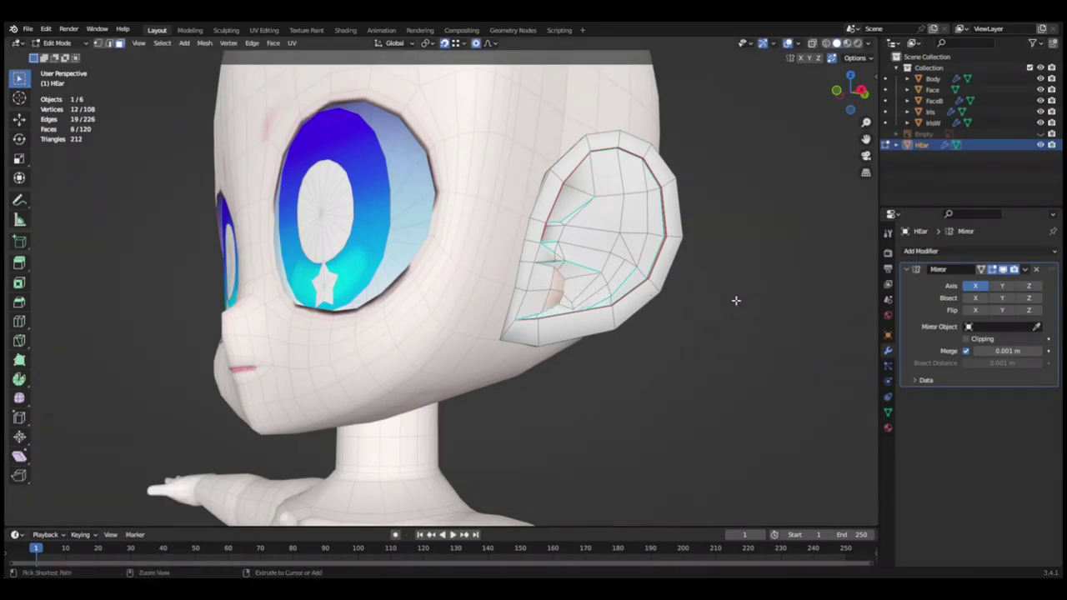
left_click(732, 303)
mouse_move(732, 303)
middle_mouse_down()
mouse_move(678, 400)
mouse_move(831, 419)
middle_mouse_up()
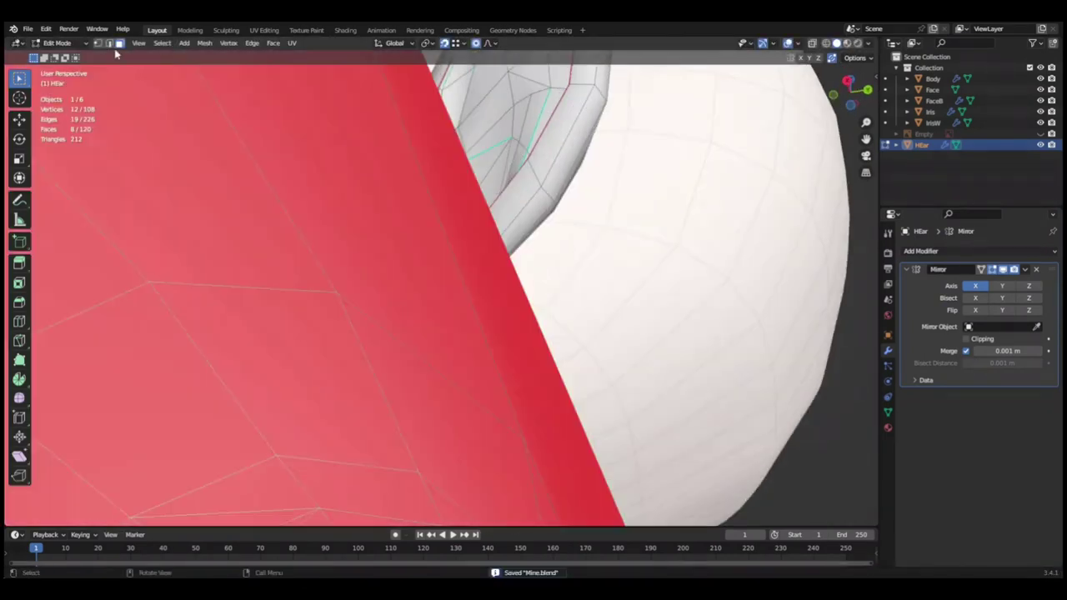
Confirm the two-vertex move and check the ear from the right side with see-through on.
key("g")
left_click(414, 302)
middle_click_drag(414, 302, 679, 431)
key("KP_3")
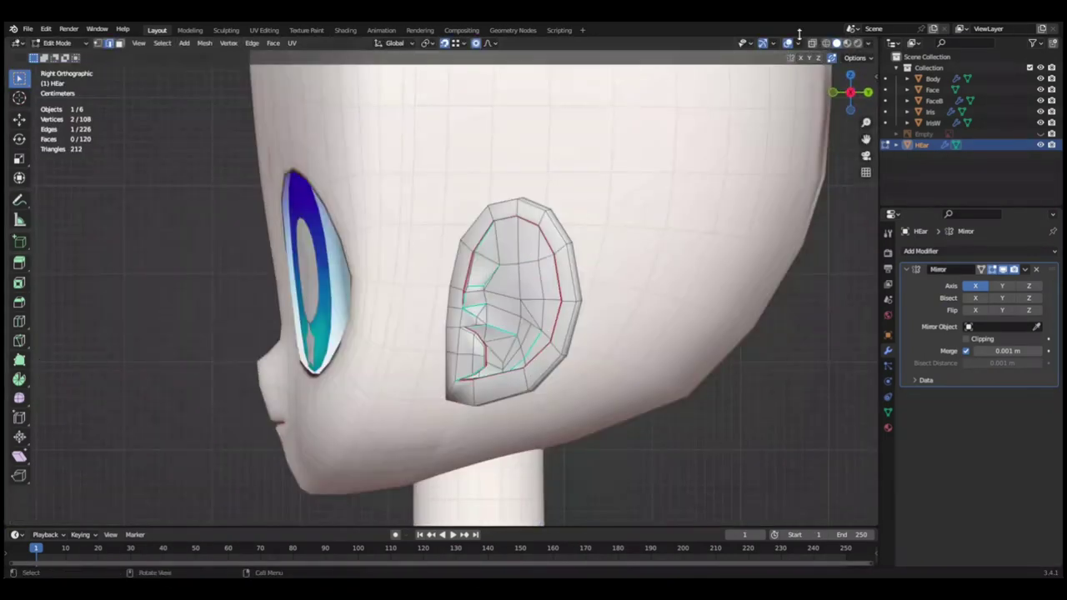
scroll(805, 374, "up", 2)
scroll(707, 320, "up", 2)
key("alt+z")
scroll(707, 319, "down", 1)
scroll(707, 319, "up", 2)
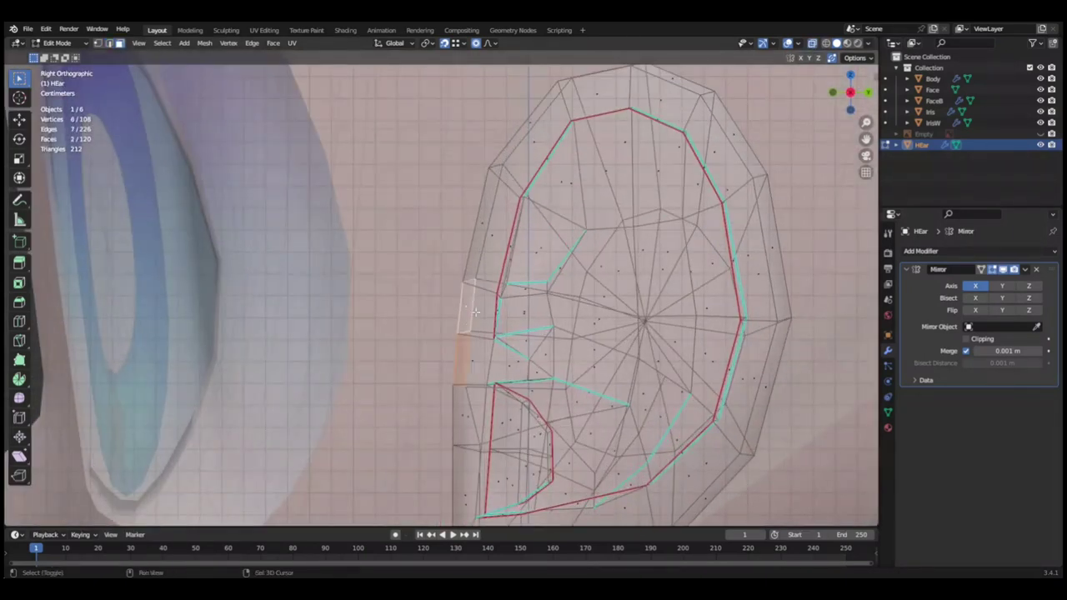
scroll(856, 381, "down", 4)
key("alt+z")
Slide the vertices along Y so the ear meets the head, and save.
key("g")
key("y")
mouse_move(777, 371)
middle_mouse_down()
mouse_move(740, 365)
mouse_move(688, 255)
mouse_move(745, 241)
mouse_move(595, 284)
mouse_move(570, 357)
middle_mouse_up()
left_click(753, 363)
key("ctrl+s")
scroll(594, 284, "up", 3)
Select an ear edge, then review the whole head in object mode and save.
key("2")
left_click(570, 357)
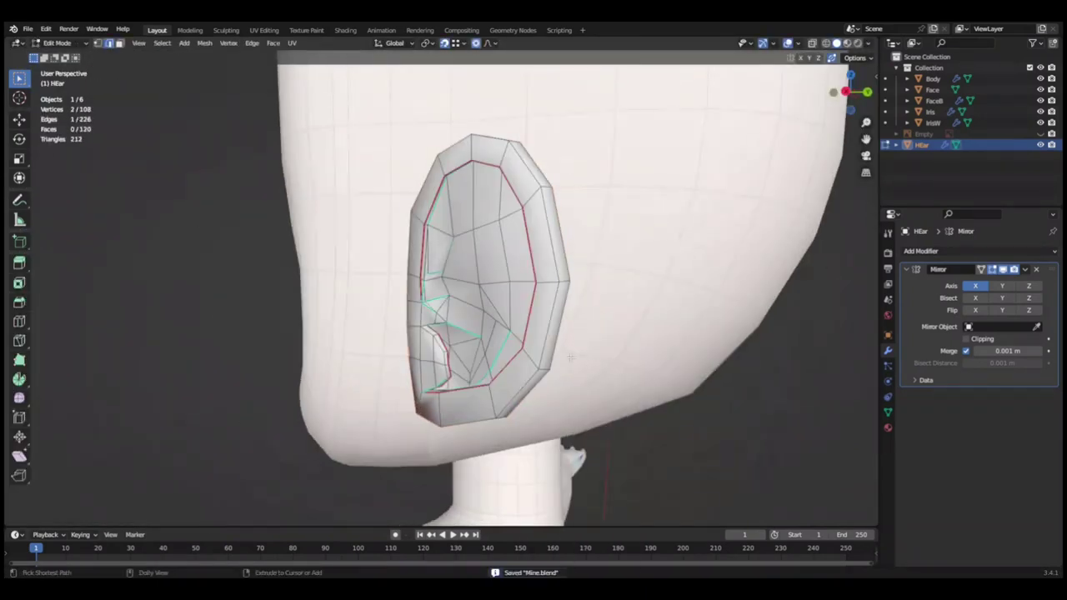
scroll(570, 356, "up", 5)
scroll(570, 357, "down", 4)
scroll(571, 357, "down", 3)
key("Tab")
mouse_move(570, 356)
middle_mouse_down()
mouse_move(734, 451)
mouse_move(474, 310)
middle_mouse_up()
scroll(473, 311, "up", 2)
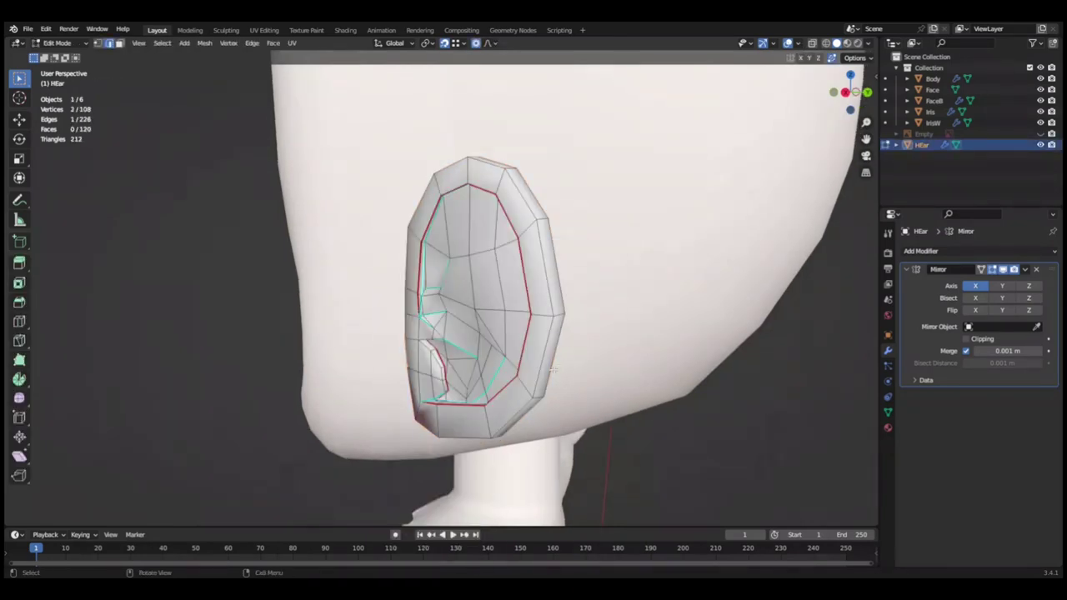
scroll(554, 368, "down", 4)
mouse_move(553, 368)
middle_mouse_down()
mouse_move(686, 371)
mouse_move(425, 63)
middle_mouse_up()
key("ctrl+s")
scroll(686, 372, "down", 1)
Back in edit mode, select a shortest path of vertices on the ear.
key("Tab")
scroll(686, 371, "up", 3)
key("Tab")
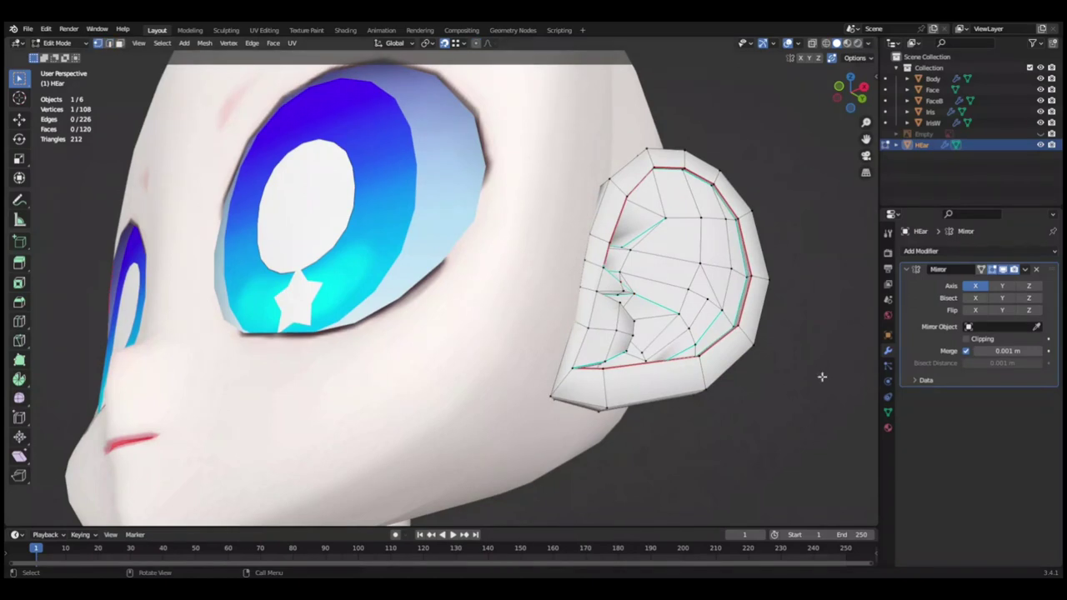
middle_click_drag(821, 376, 400, 386)
right_click(633, 241)
mouse_move(750, 334)
middle_mouse_down()
mouse_move(721, 376)
mouse_move(685, 337)
middle_mouse_up()
left_click(721, 377, "ctrl")
left_click(740, 268)
Pick an edge path on the ear, save, and grow it with Select More.
middle_click_drag(740, 269, 245, 363)
left_click(244, 363)
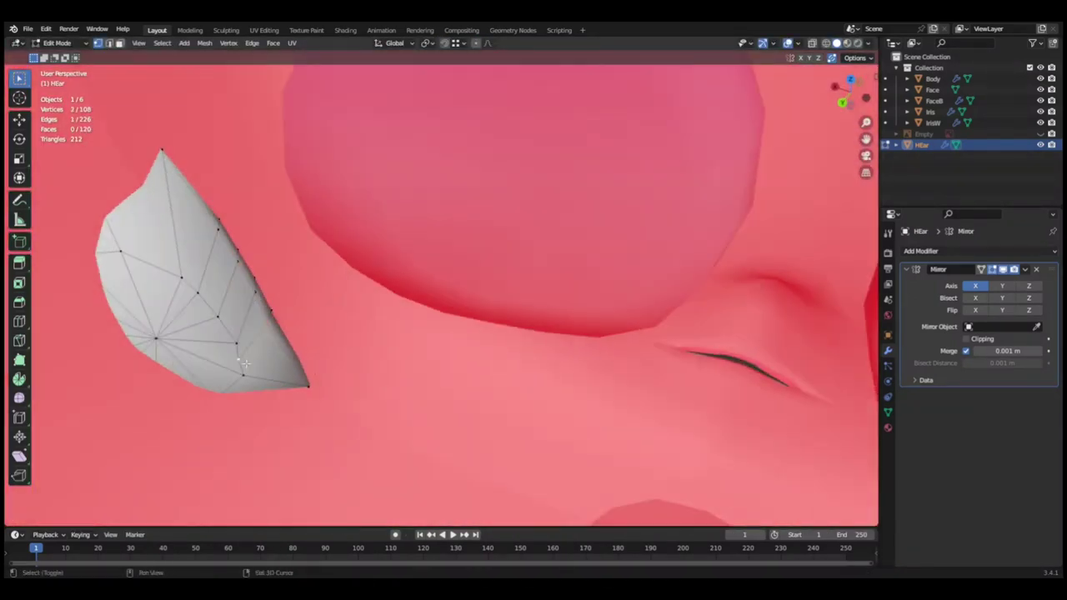
mouse_move(362, 335)
middle_mouse_down()
mouse_move(518, 302)
mouse_move(467, 250)
mouse_move(500, 317)
middle_mouse_up()
left_click(500, 317, "ctrl")
middle_click_drag(712, 198, 724, 350)
key("ctrl+s")
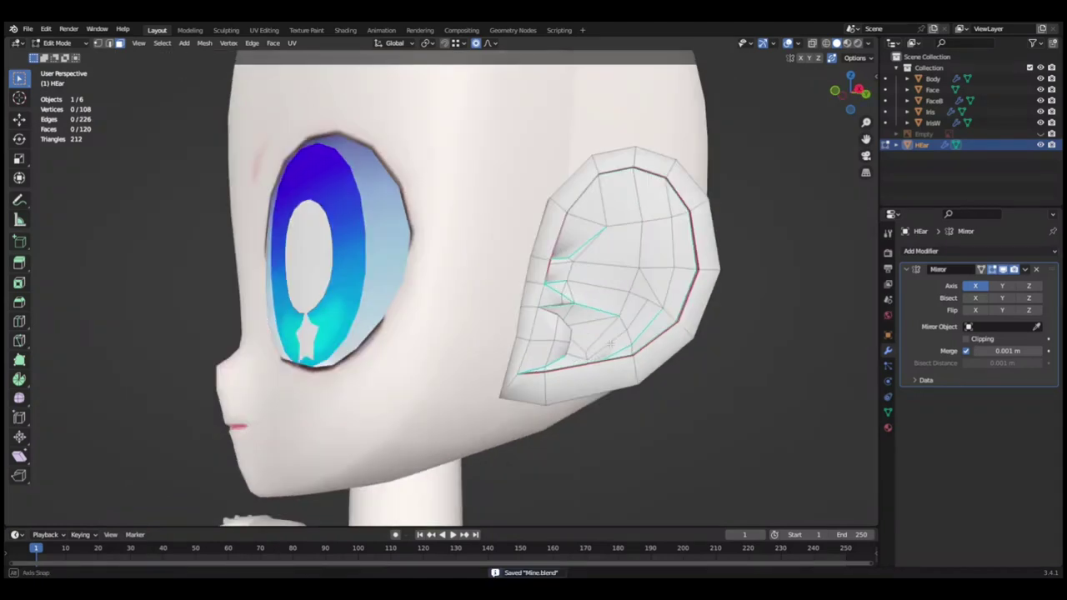
key("ctrl+KP_Add")
Confirm several ear vertex adjustments from different angles and save.
scroll(488, 94, "up", 5)
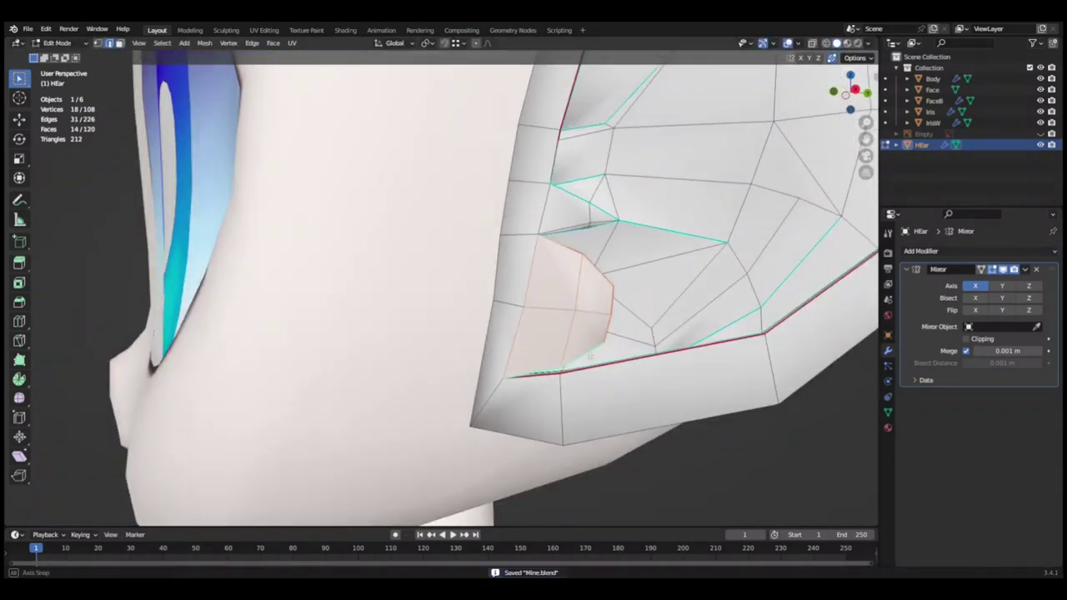
mouse_move(713, 382)
middle_mouse_down()
mouse_move(715, 392)
mouse_move(645, 451)
middle_mouse_up()
scroll(715, 408, "down", 4)
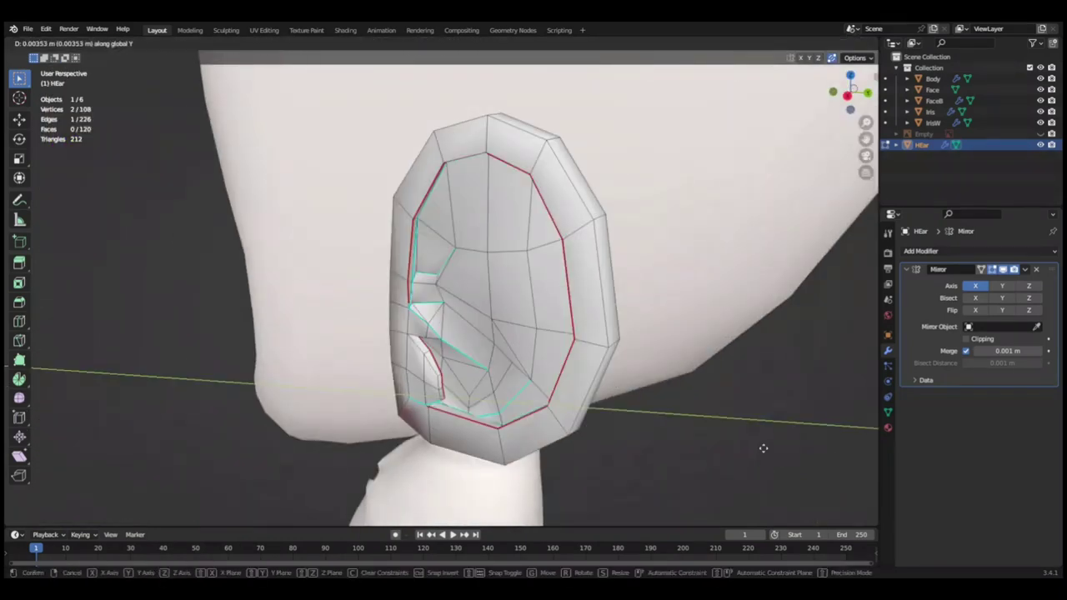
middle_click_drag(763, 448, 583, 400)
left_click(522, 383)
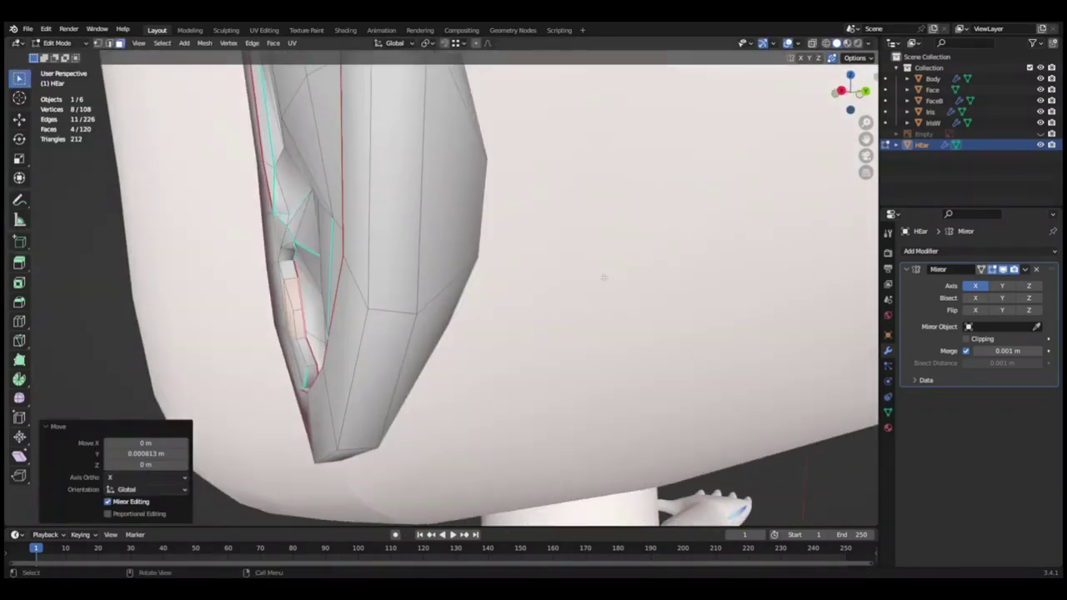
middle_click_drag(726, 136, 595, 327)
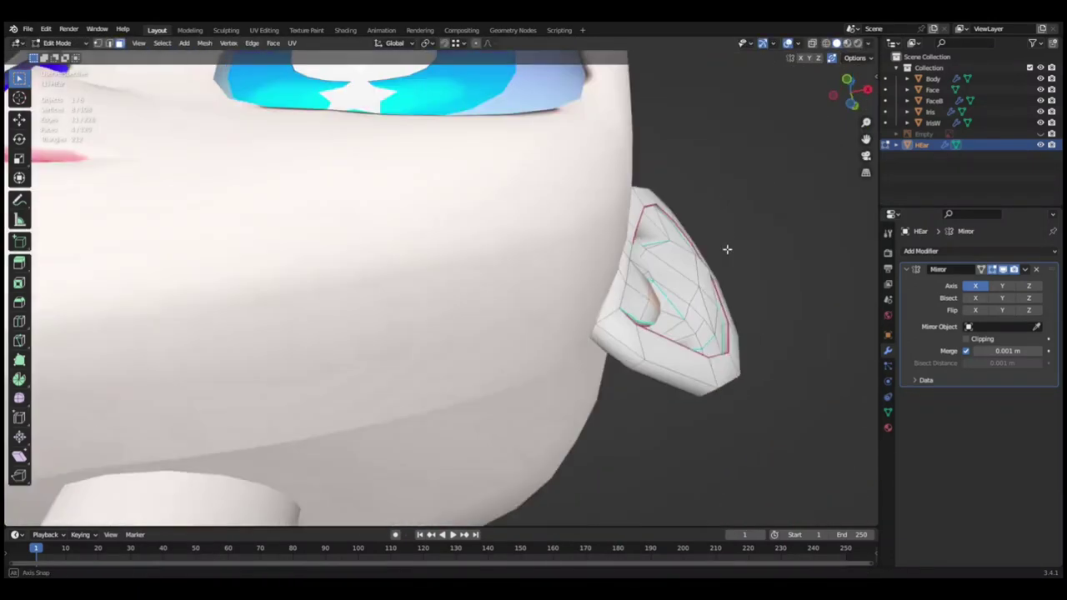
left_click(702, 376)
mouse_move(703, 376)
middle_mouse_down()
mouse_move(648, 406)
mouse_move(533, 374)
middle_mouse_up()
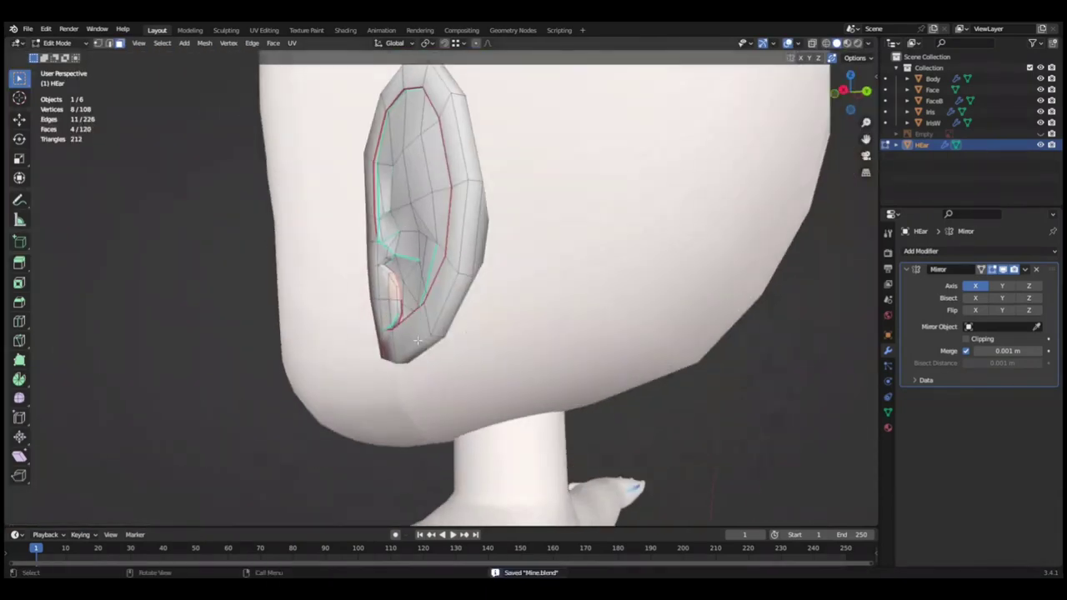
left_click(750, 423)
mouse_move(750, 424)
middle_mouse_down()
mouse_move(790, 386)
mouse_move(762, 420)
middle_mouse_up()
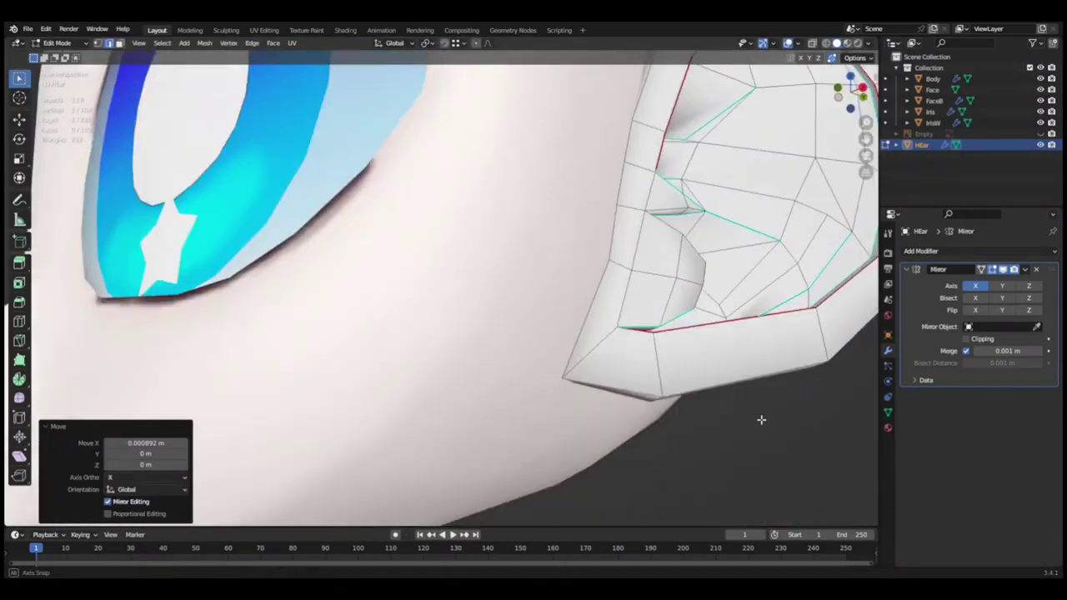
key("ctrl+s")
Shift the selected ear vertices along the X axis and save.
key("alt+q")
middle_click_drag(595, 215, 705, 172)
key("g")
key("x")
left_click(692, 231)
mouse_move(693, 231)
middle_mouse_down()
mouse_move(693, 250)
mouse_move(694, 236)
mouse_move(558, 275)
middle_mouse_up()
left_click(766, 252)
mouse_move(766, 252)
middle_mouse_down()
mouse_move(778, 278)
mouse_move(548, 317)
mouse_move(523, 190)
mouse_move(649, 344)
middle_mouse_up()
key("alt+q")
key("ctrl+s")
Move vertices along Y and select the inner fold vertices in Right view.
key("Tab")
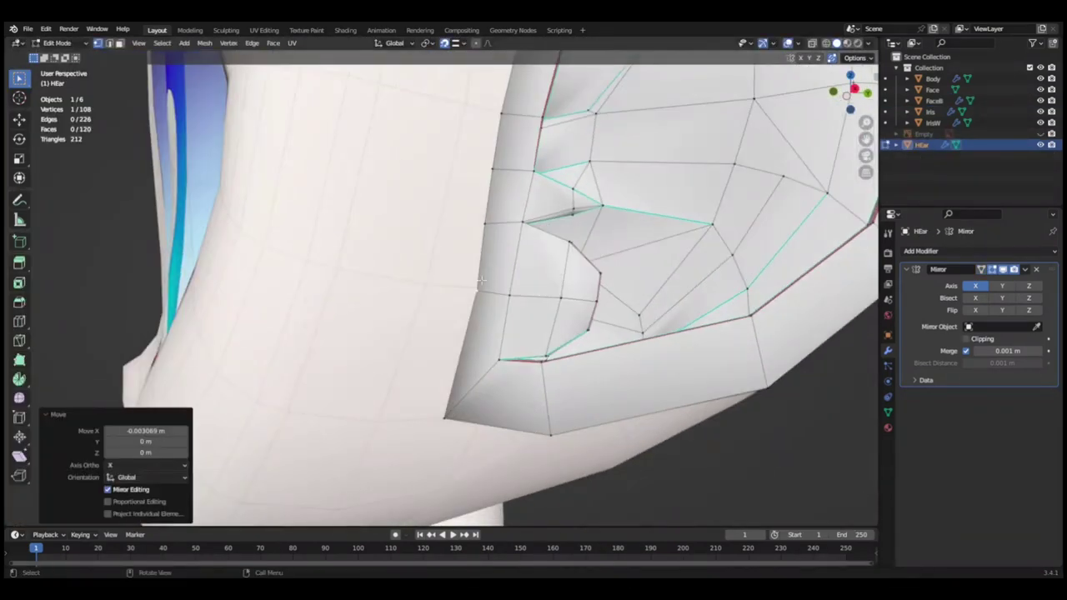
middle_click_drag(481, 281, 373, 296)
key("g")
key("y")
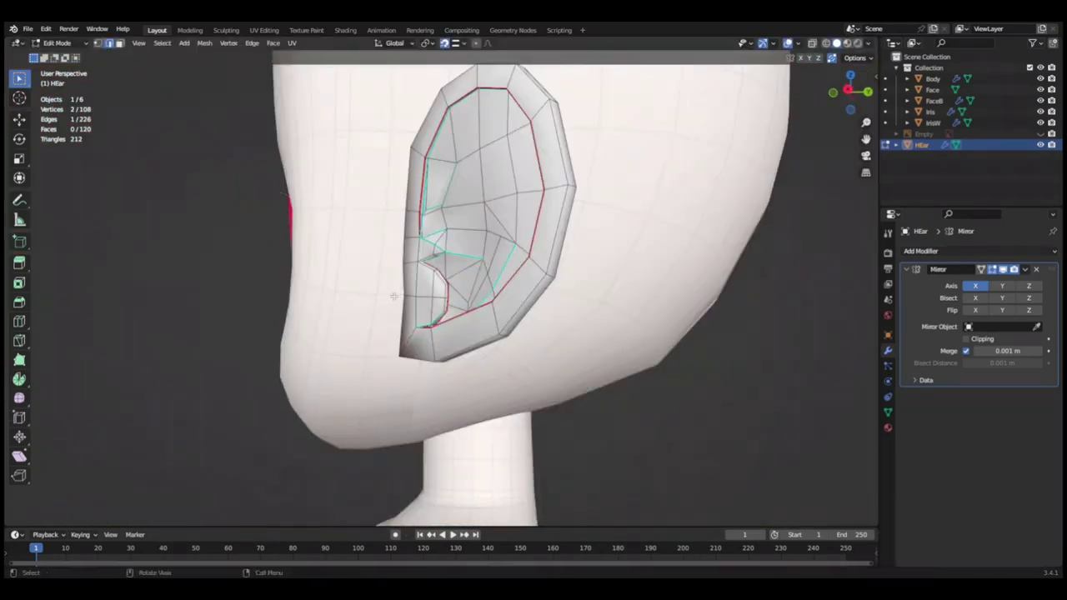
mouse_move(394, 296)
middle_mouse_down()
mouse_move(590, 316)
mouse_move(742, 365)
middle_mouse_up()
left_click(590, 316, "ctrl")
key("KP_3")
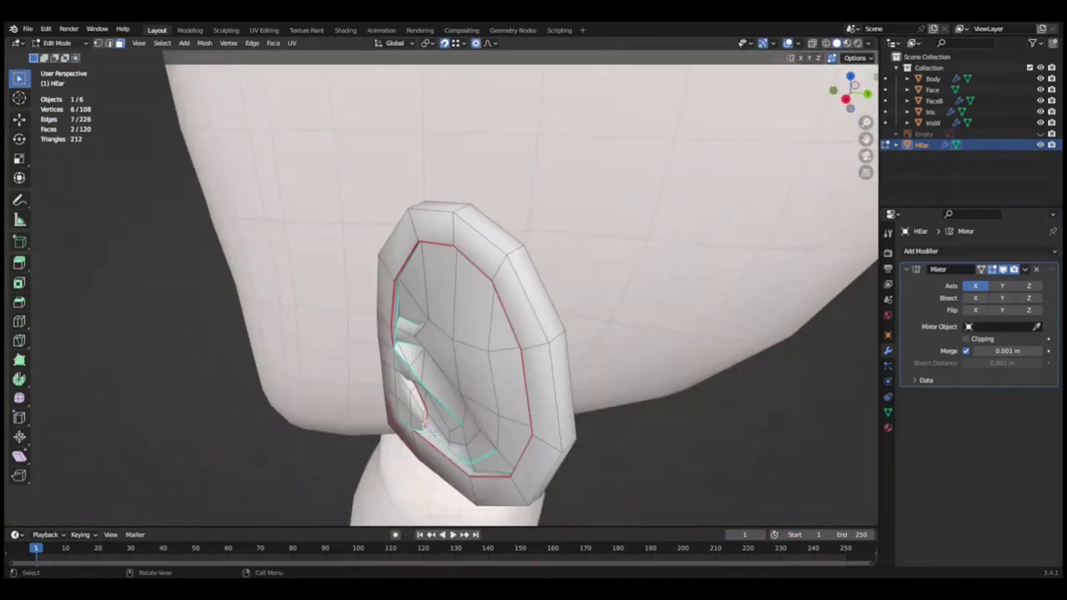
Raise two fold vertices slightly along Z, save, and clear the selection.
middle_click_drag(556, 332, 636, 391)
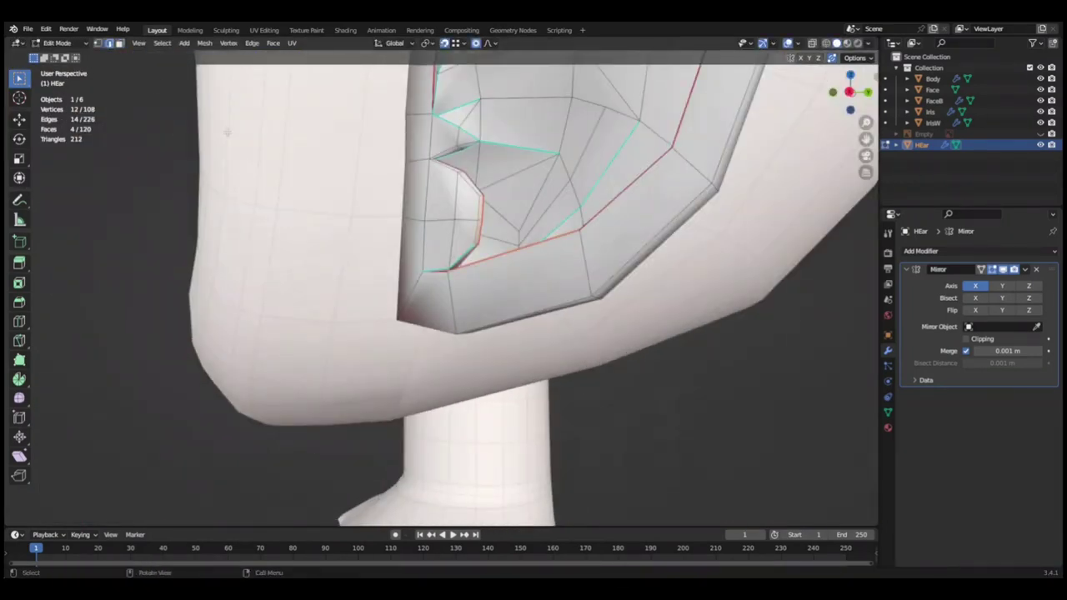
key("g")
key("z")
left_click(705, 400)
mouse_move(705, 400)
middle_mouse_down()
mouse_move(714, 399)
mouse_move(403, 214)
mouse_move(758, 419)
middle_mouse_up()
key("alt+a")
key("ctrl+s")
Orbit to the back of the head and switch to editing the FaceB mesh.
middle_click_drag(760, 381, 562, 317)
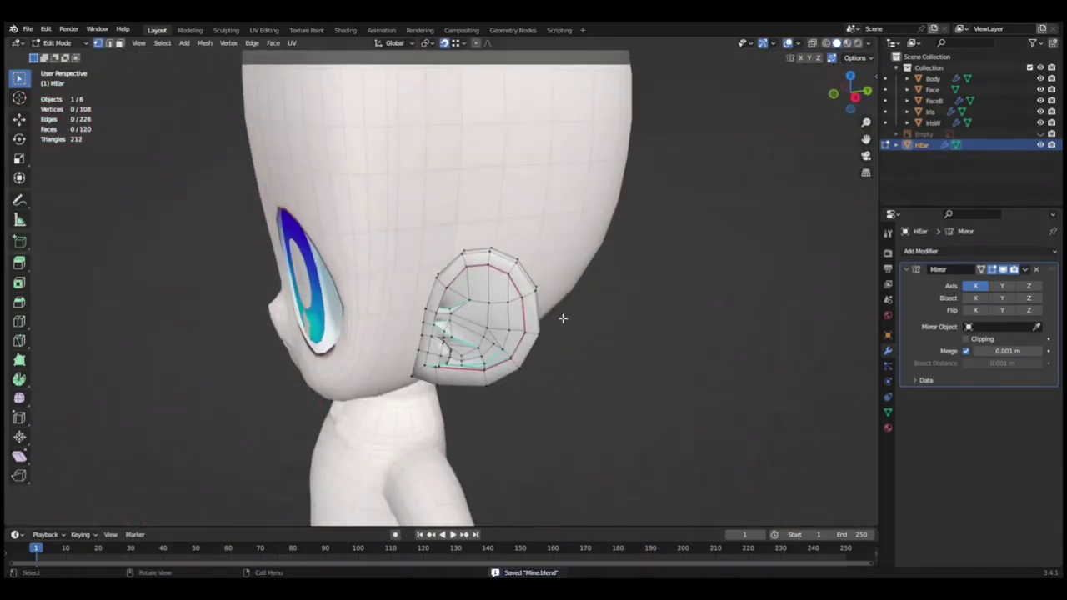
scroll(404, 285, "up", 5)
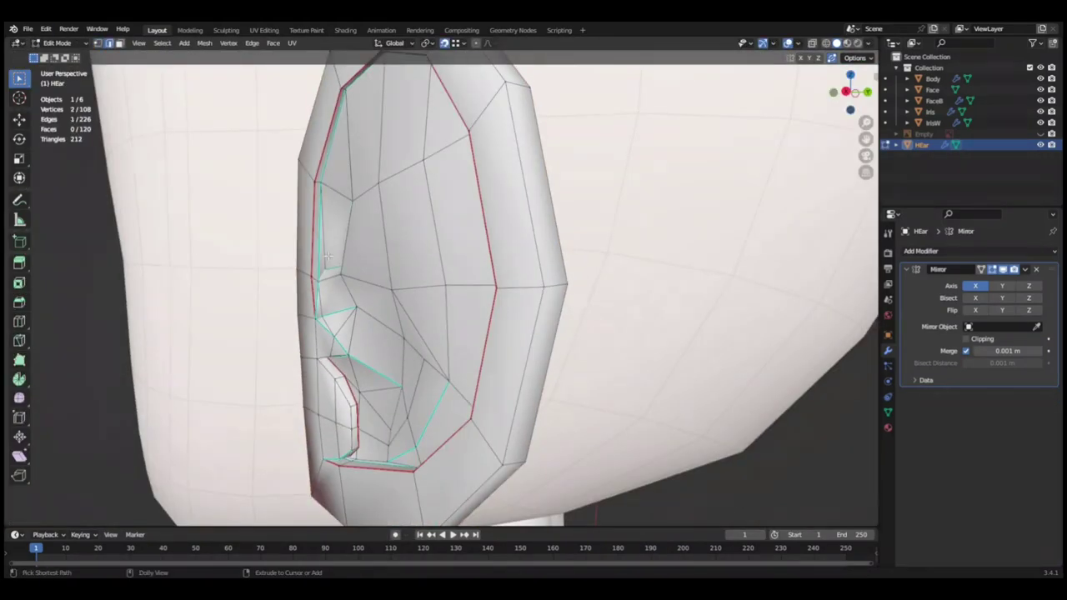
scroll(328, 256, "down", 5)
mouse_move(477, 378)
middle_mouse_down()
mouse_move(518, 320)
mouse_move(548, 385)
mouse_move(475, 113)
middle_mouse_up()
key("alt+q")
Extrude FaceB's border edges along Z to close the back-of-head holes, then switch back to HEar.
key("2")
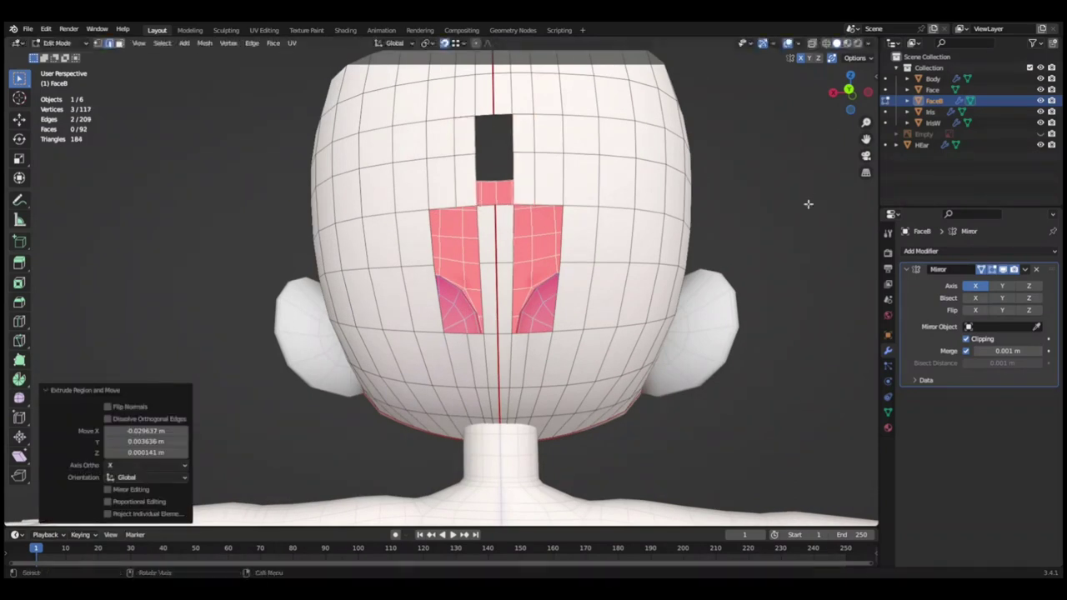
key("g")
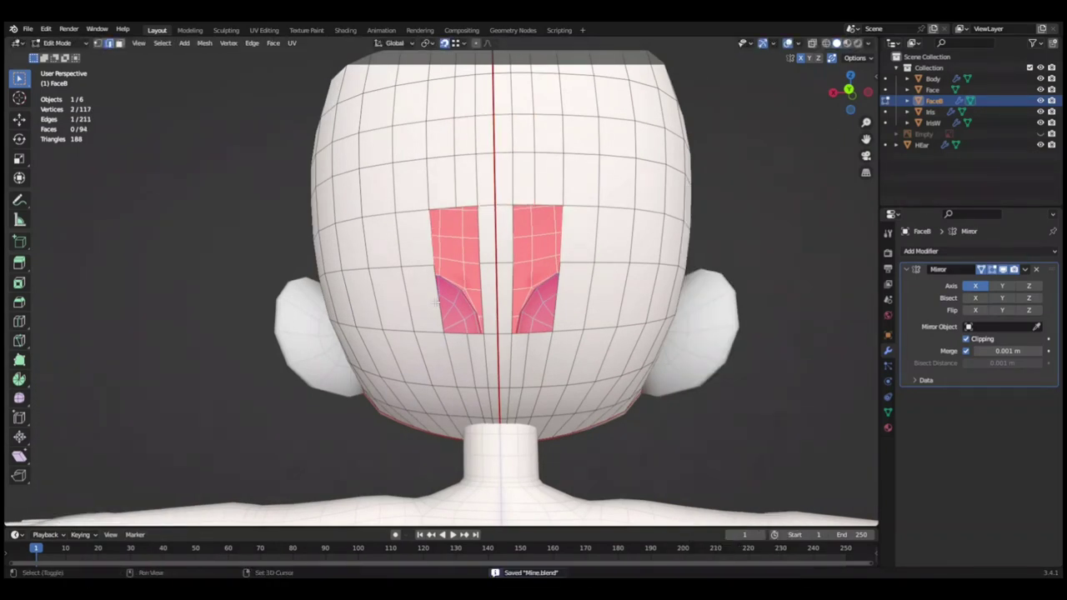
key("e")
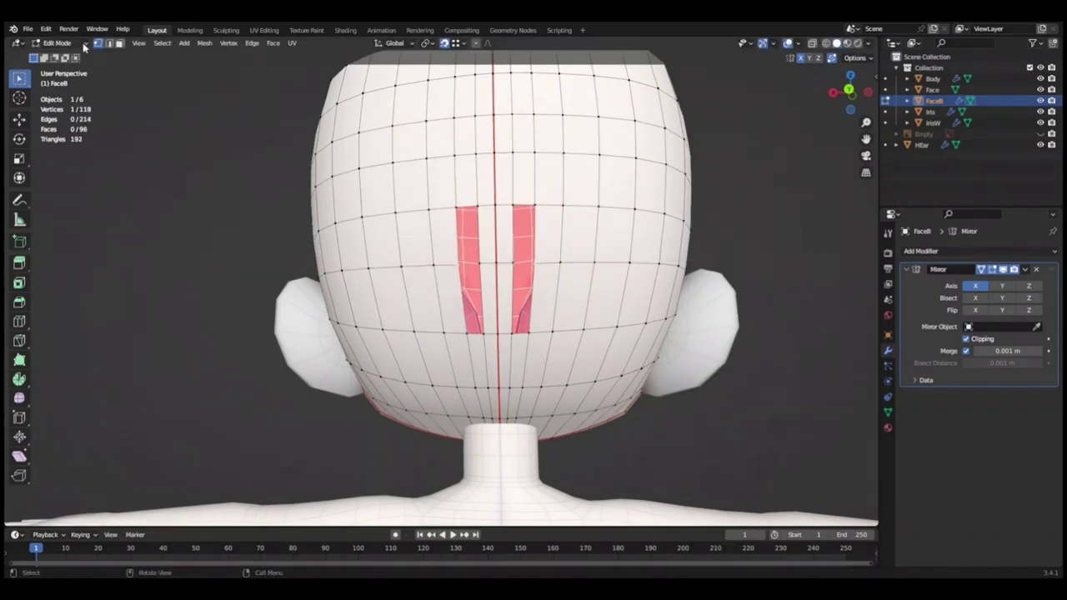
key("e")
key("z")
mouse_move(767, 245)
middle_mouse_down()
mouse_move(617, 276)
mouse_move(500, 250)
mouse_move(672, 245)
mouse_move(591, 248)
mouse_move(472, 290)
middle_mouse_up()
key("alt+q")
scroll(374, 248, "up", 5)
Select and move the faces along the ear's bottom rim, then save.
left_click(591, 248, "ctrl")
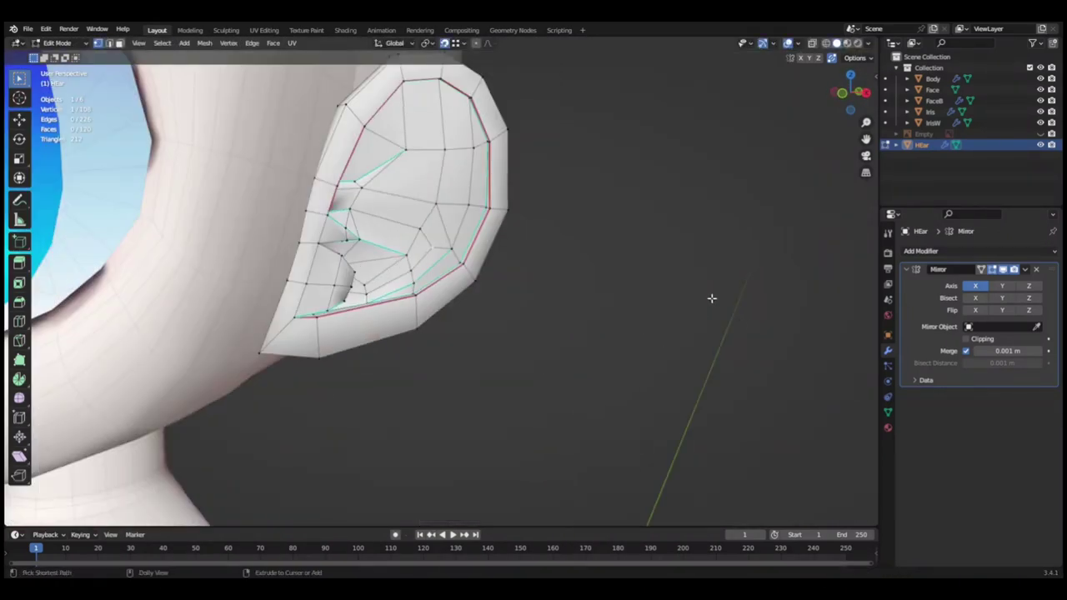
mouse_move(527, 231)
middle_mouse_down()
mouse_move(581, 359)
mouse_move(600, 333)
middle_mouse_up()
key("g")
left_click(581, 359)
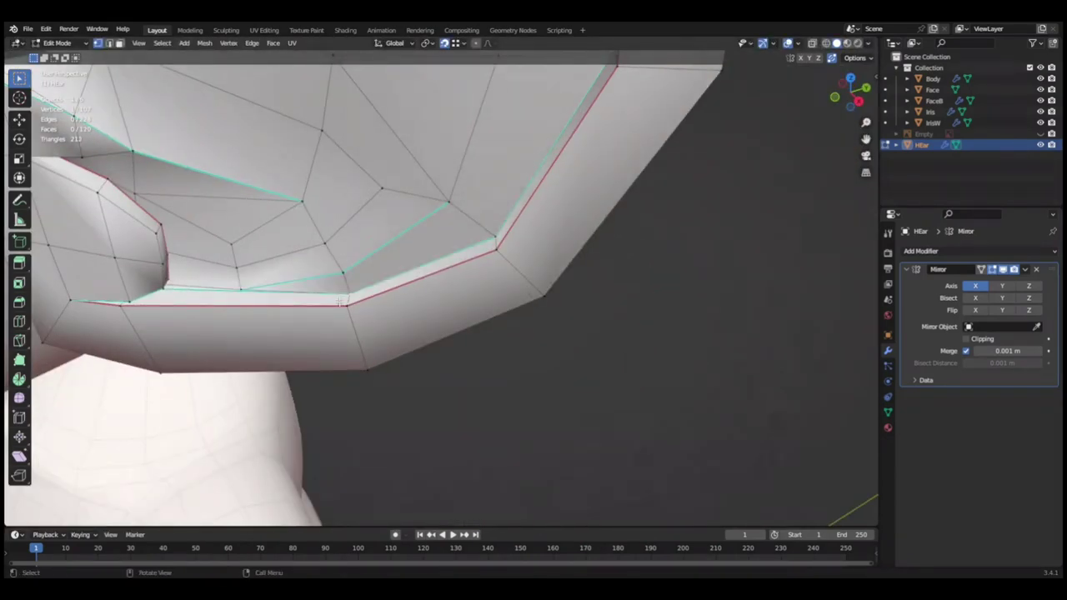
key("ctrl+s")
Slide ear vertices along Y in several moves to deepen the inner fold.
mouse_move(340, 301)
middle_mouse_down()
mouse_move(609, 393)
mouse_move(354, 332)
mouse_move(676, 291)
mouse_move(801, 371)
middle_mouse_up()
key("g")
key("y")
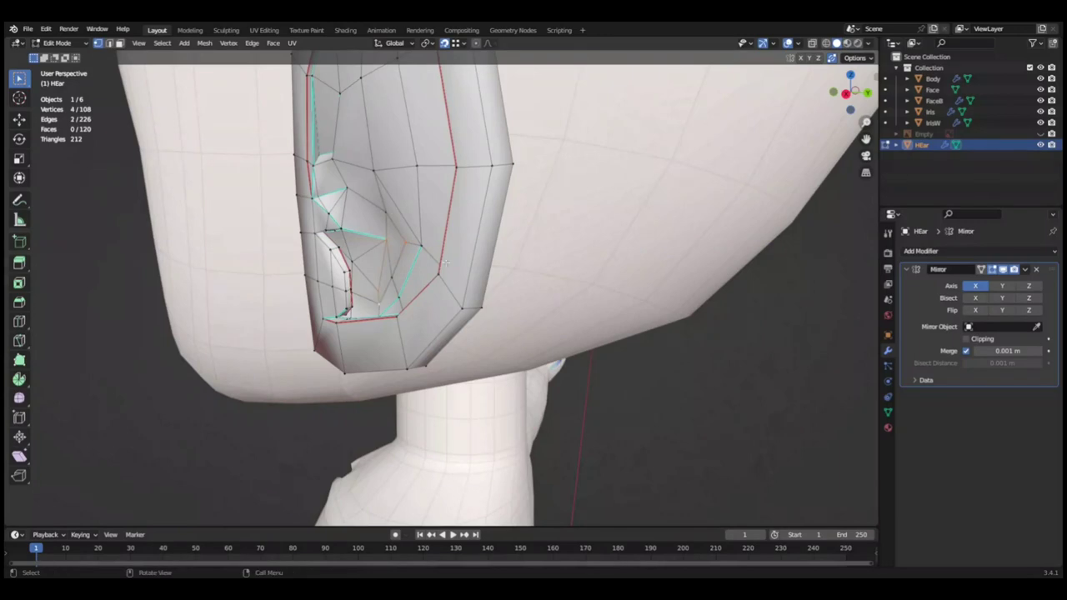
key("ctrl+s")
middle_click_drag(720, 367, 237, 291)
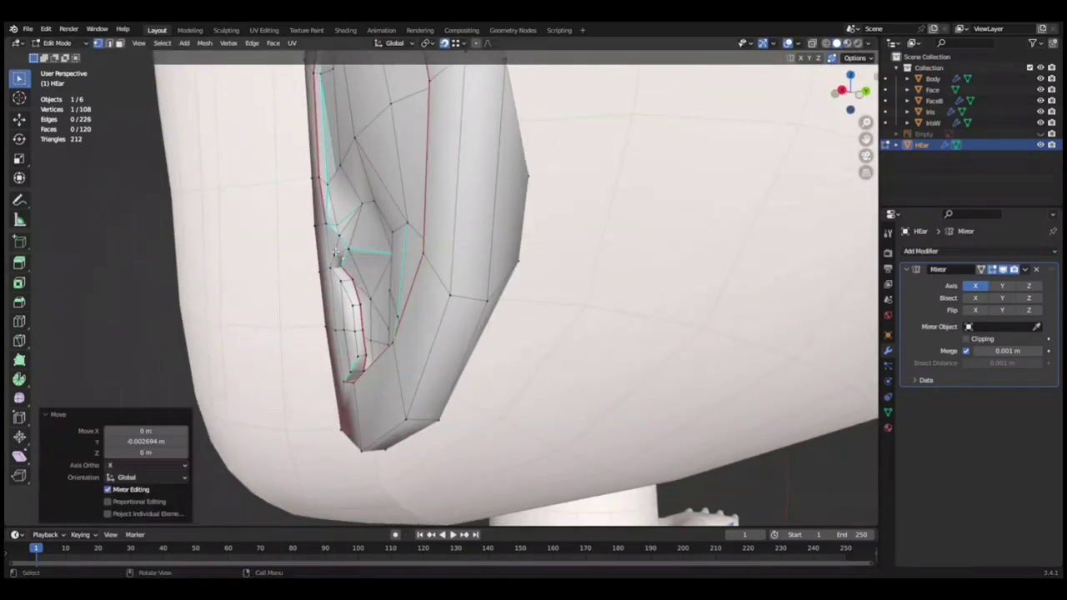
left_click(135, 382)
middle_click_drag(135, 381, 415, 282)
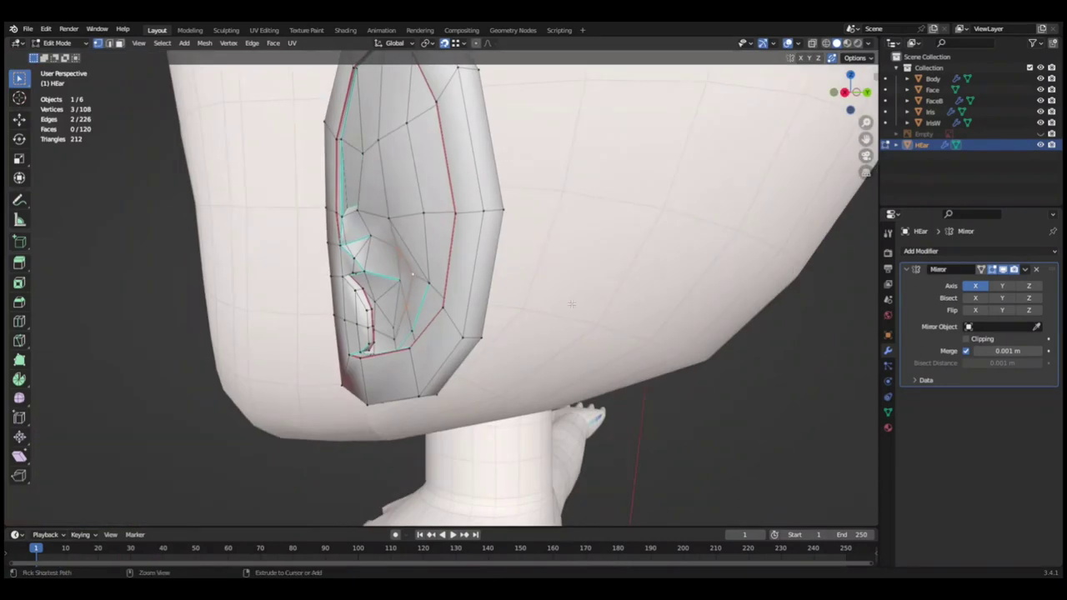
left_click(722, 300)
mouse_move(706, 302)
middle_mouse_down()
mouse_move(332, 209)
mouse_move(600, 347)
mouse_move(404, 282)
middle_mouse_up()
left_click(404, 282)
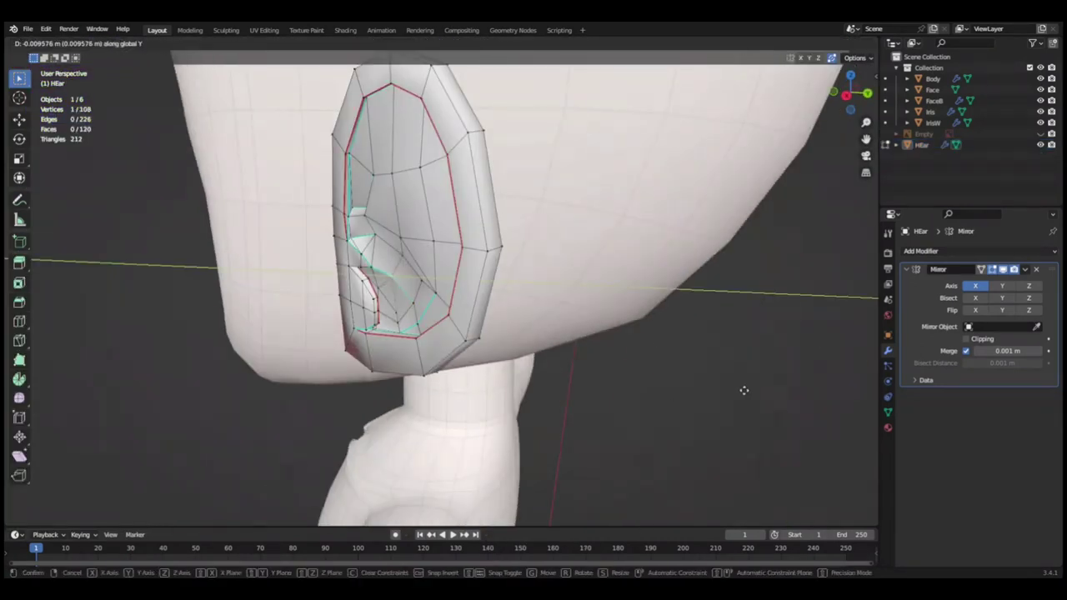
left_click(743, 390)
mouse_move(159, 458)
middle_mouse_down()
mouse_move(614, 422)
mouse_move(675, 366)
mouse_move(458, 393)
mouse_move(738, 386)
mouse_move(714, 405)
mouse_move(561, 387)
middle_mouse_up()
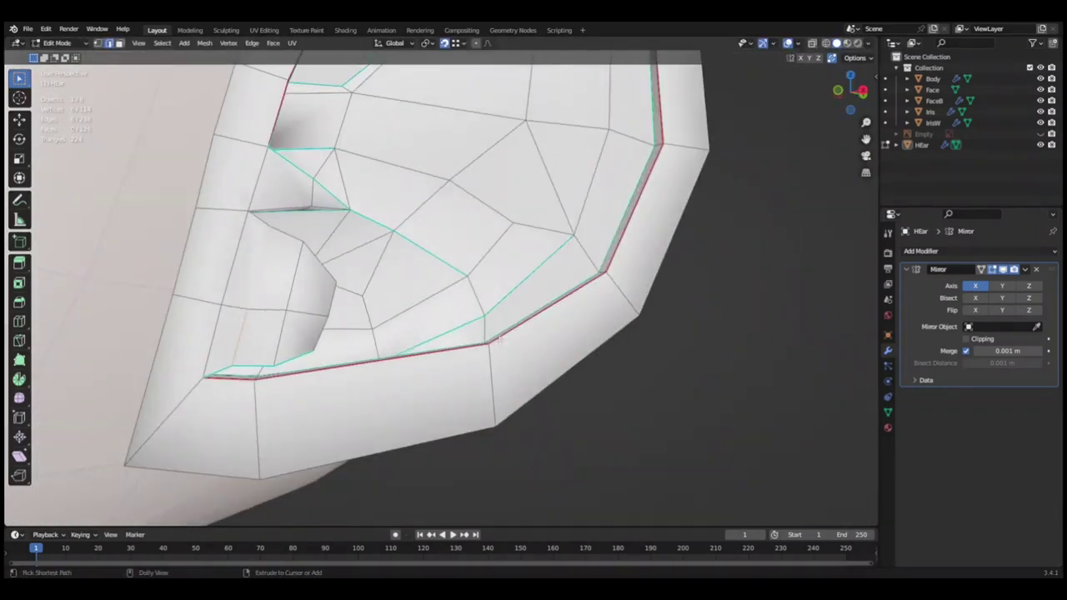
Grow the selection across the cavity faces and scale them down slightly.
middle_click_drag(498, 340, 586, 359)
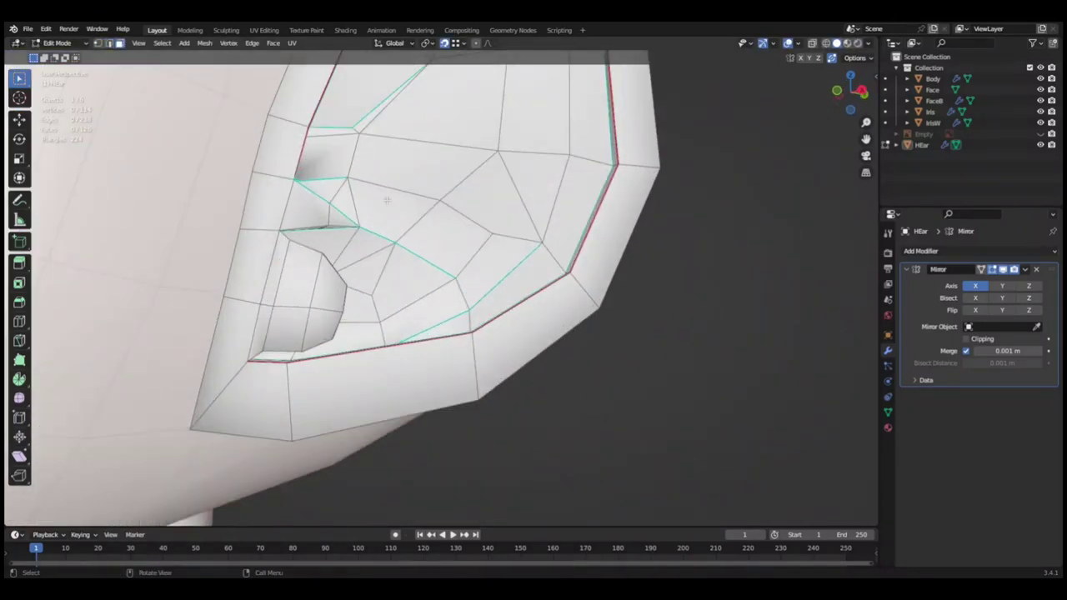
key("ctrl+KP_Add")
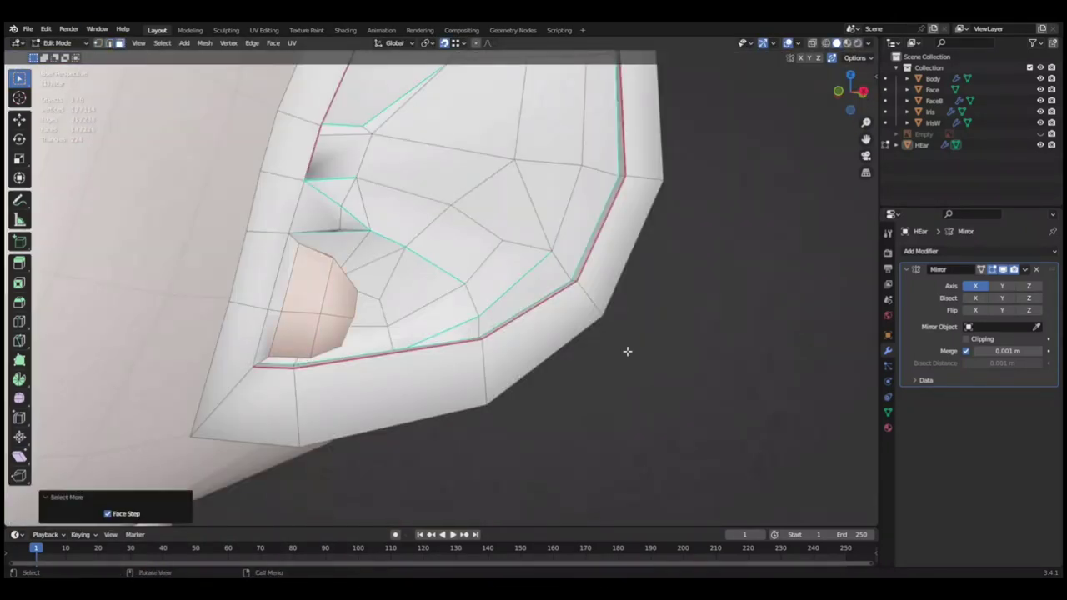
key("s")
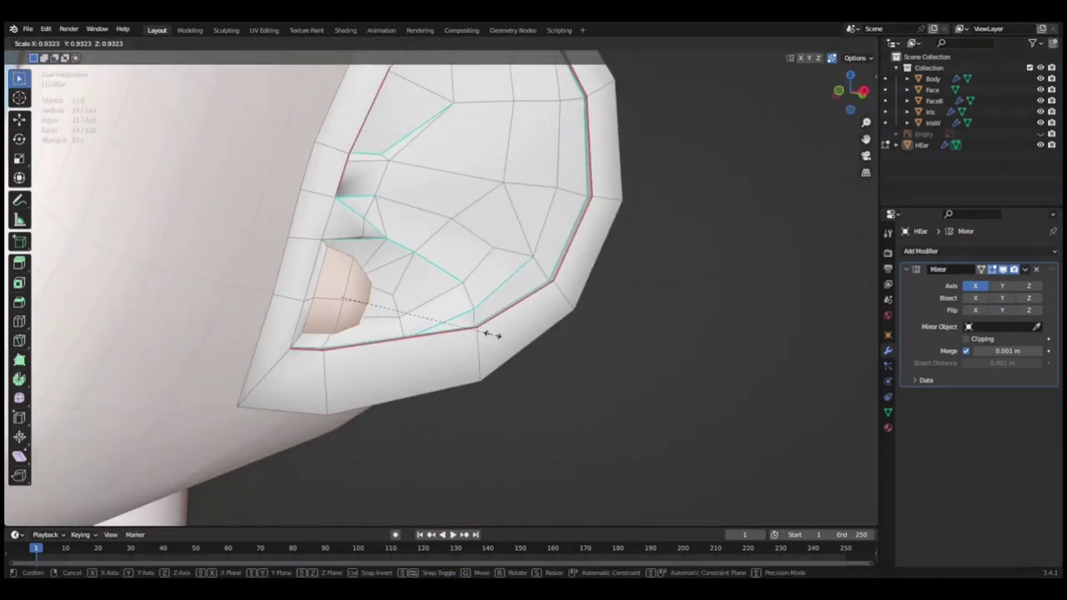
left_click(700, 331)
Grow the face selection one more step and show the ear alone in local view.
mouse_move(699, 331)
middle_mouse_down()
mouse_move(638, 424)
mouse_move(698, 393)
mouse_move(346, 368)
middle_mouse_up()
scroll(346, 368, "up", 2)
mouse_move(708, 341)
middle_mouse_down()
mouse_move(695, 329)
mouse_move(681, 398)
mouse_move(750, 395)
mouse_move(812, 424)
mouse_move(573, 233)
mouse_move(549, 359)
middle_mouse_up()
key("ctrl+KP_Add")
key("KP_Divide")
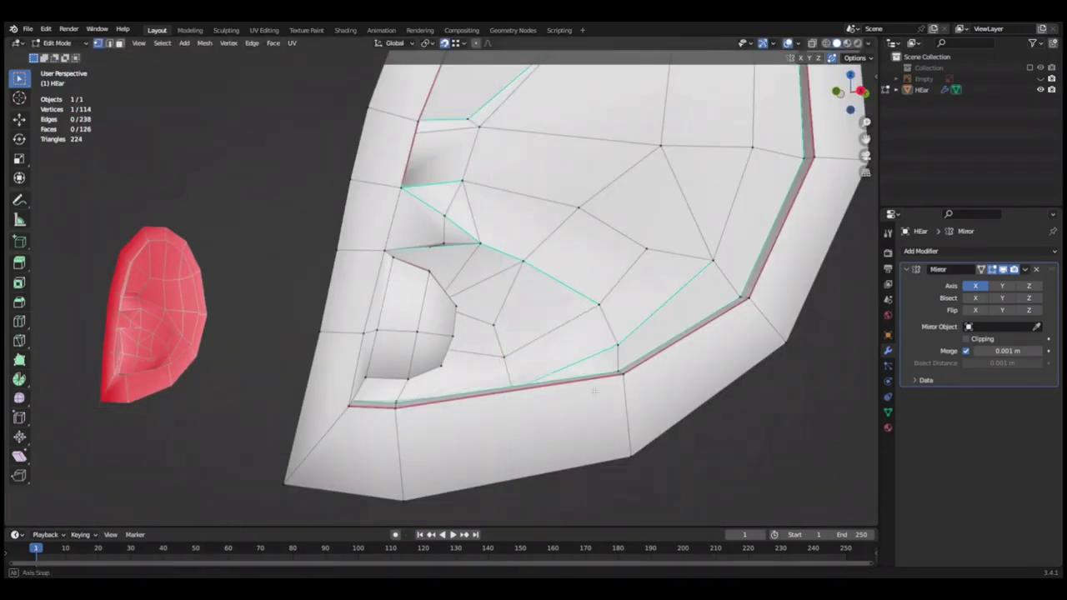
Fill the hole in the ear cavity and save the file.
key("ctrl+r")
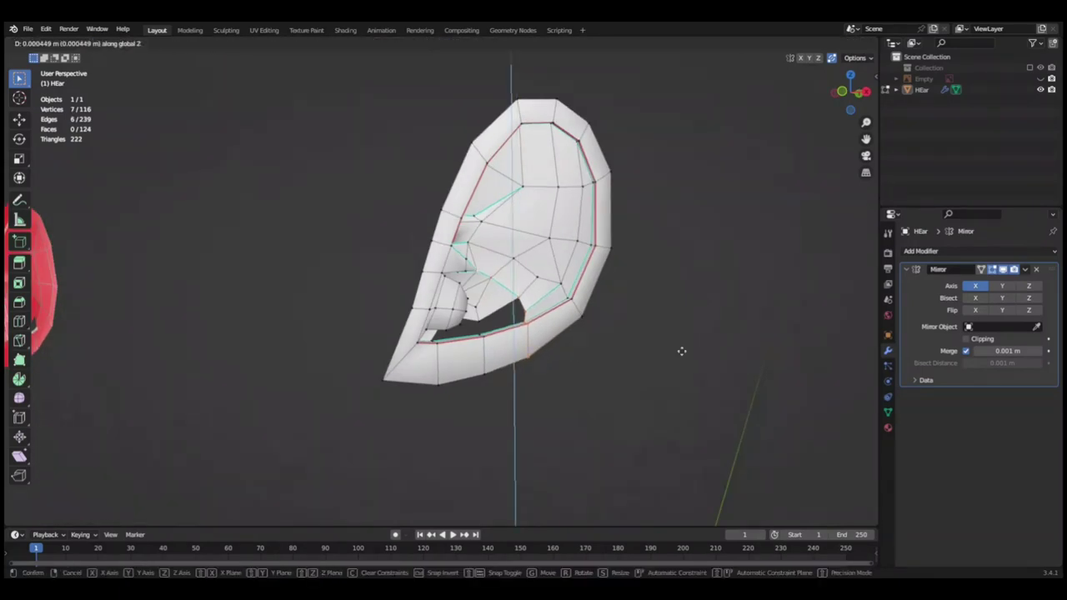
key("ctrl+s")
middle_click_drag(496, 313, 613, 363)
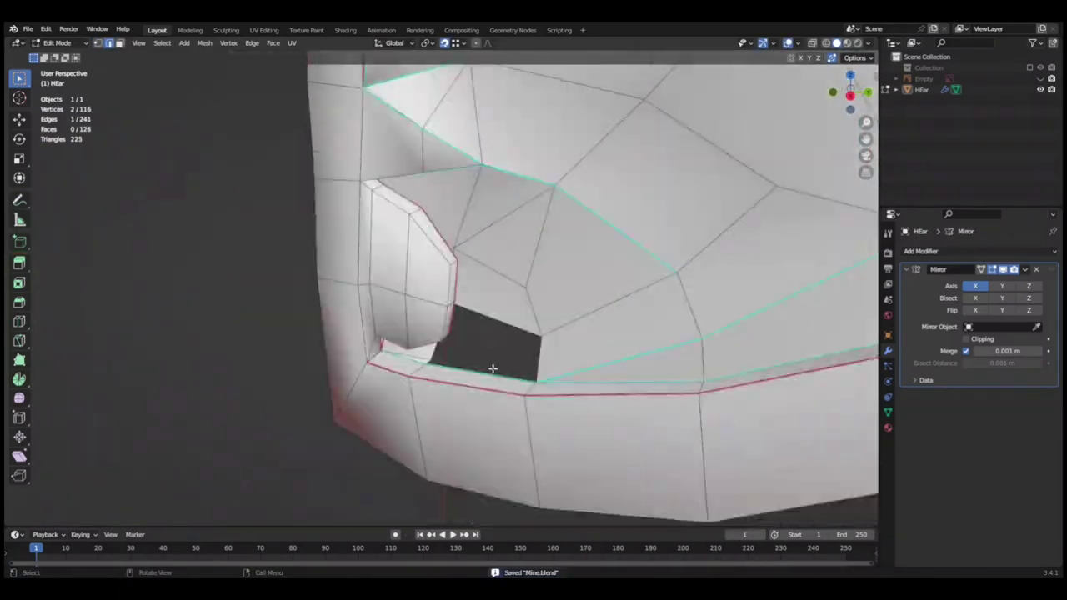
key("f")
scroll(613, 364, "down", 5)
key("alt+a")
mouse_move(538, 428)
middle_mouse_down()
mouse_move(562, 336)
mouse_move(473, 322)
middle_mouse_up()
Isolate the ear in local view and add a loop cut and knife cut across the inner fold.
key("KP_Divide")
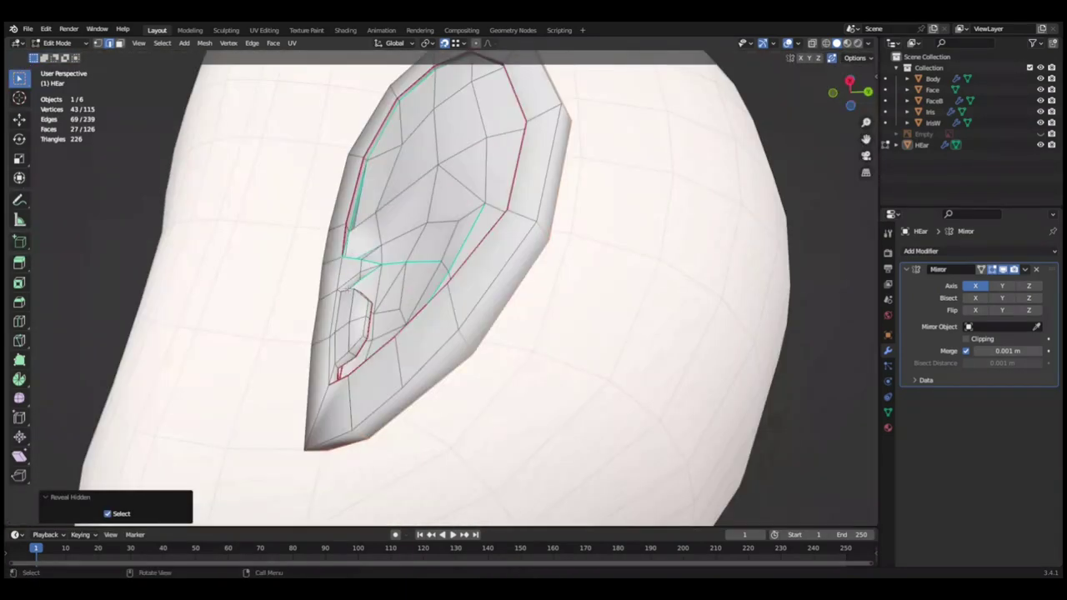
key("KP_Divide")
key("ctrl+r")
left_click(472, 322)
left_click(482, 285)
key("Return")
mouse_move(482, 286)
middle_mouse_down()
mouse_move(684, 221)
mouse_move(412, 308)
mouse_move(484, 354)
middle_mouse_up()
key("ctrl+s")
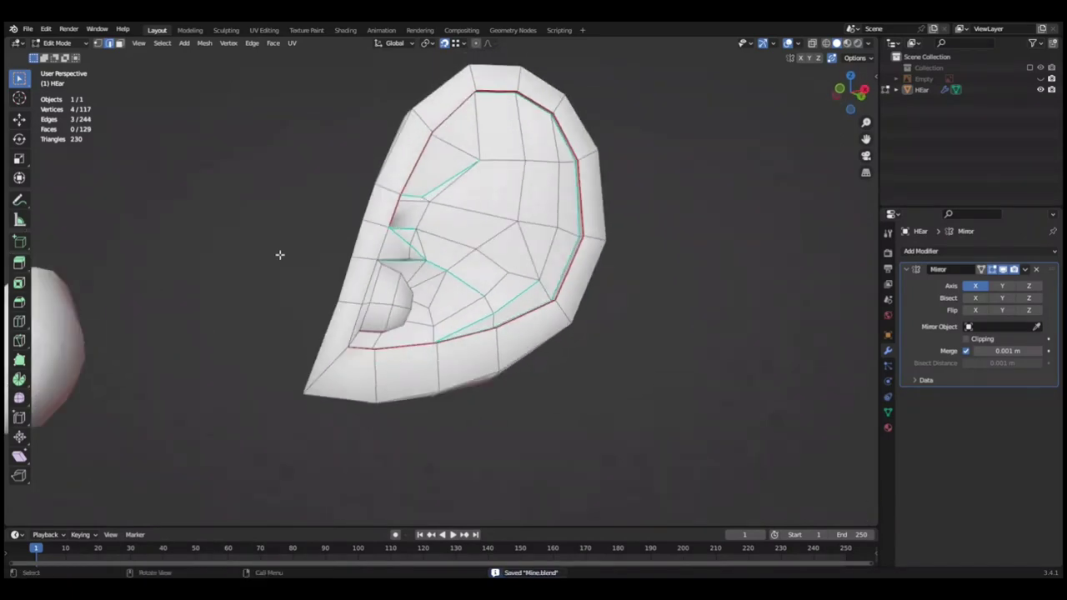
Select and move the inner fold vertices to reshape the fold.
key("Escape")
middle_click_drag(632, 390, 510, 380)
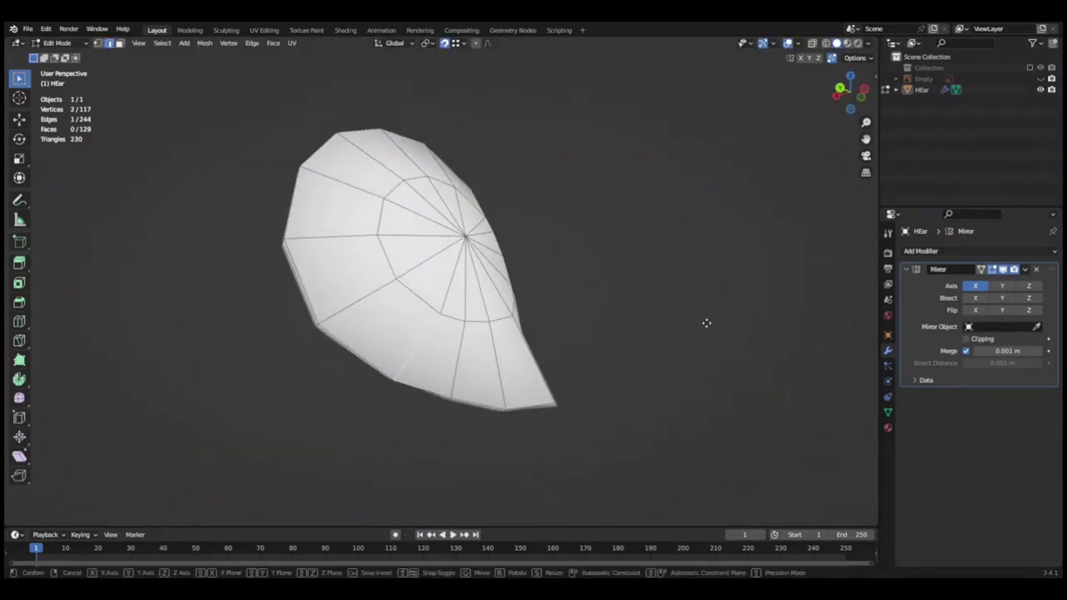
middle_click_drag(582, 337, 626, 338)
scroll(626, 338, "up", 4)
scroll(723, 297, "down", 5)
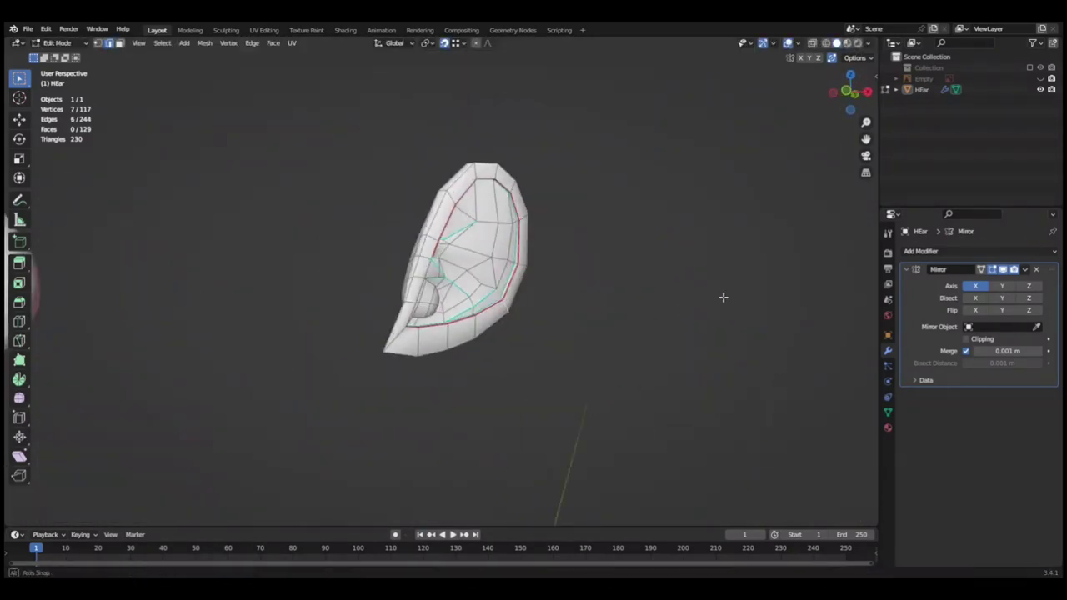
middle_click_drag(360, 322, 617, 117)
right_click(617, 117)
left_click(726, 191)
middle_click_drag(726, 191, 518, 293)
left_click(517, 293, "ctrl")
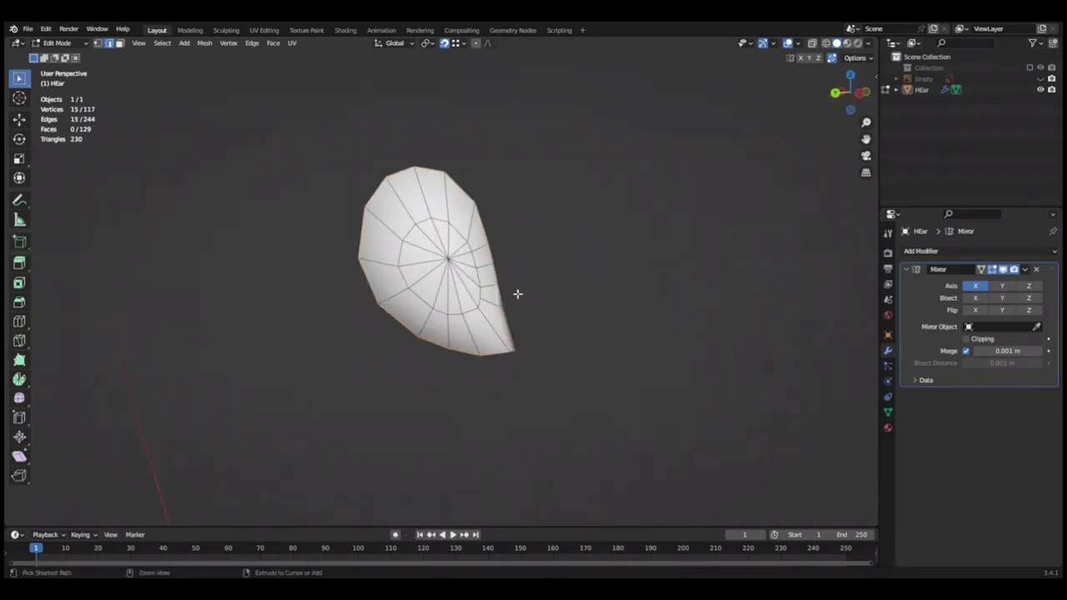
middle_click_drag(629, 403, 562, 384)
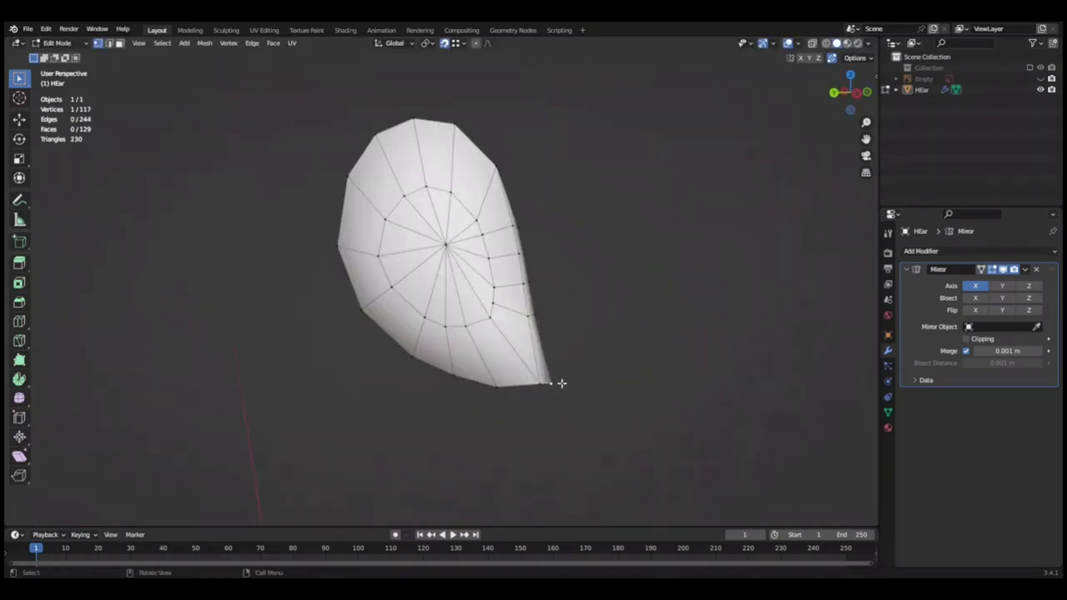
left_click(664, 331)
Exit local view and scale the fold with the ear back on the head.
key("KP_Divide")
mouse_move(819, 238)
middle_mouse_down()
mouse_move(555, 341)
mouse_move(464, 236)
middle_mouse_up()
scroll(583, 323, "down", 3)
scroll(464, 236, "up", 3)
left_click(672, 305)
mouse_move(672, 305)
middle_mouse_down()
mouse_move(745, 298)
mouse_move(500, 283)
middle_mouse_up()
Select a vertex path along the fold and proportionally push it along Z.
scroll(416, 284, "up", 5)
left_click(289, 287, "ctrl")
scroll(288, 287, "down", 1)
scroll(723, 338, "down", 3)
key("g")
key("z")
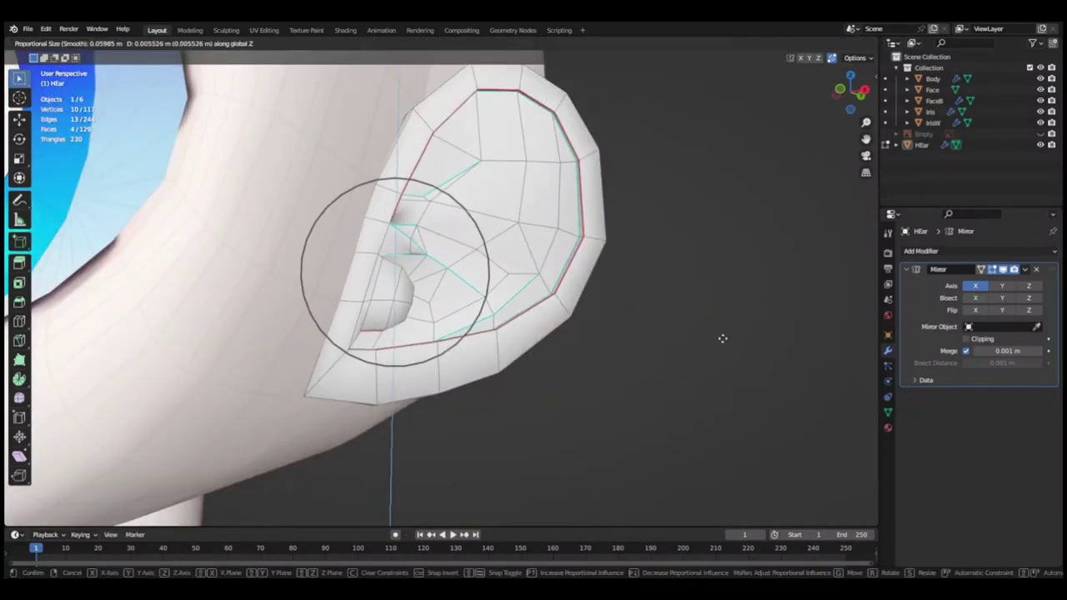
left_click(716, 307)
middle_click_drag(716, 307, 650, 317)
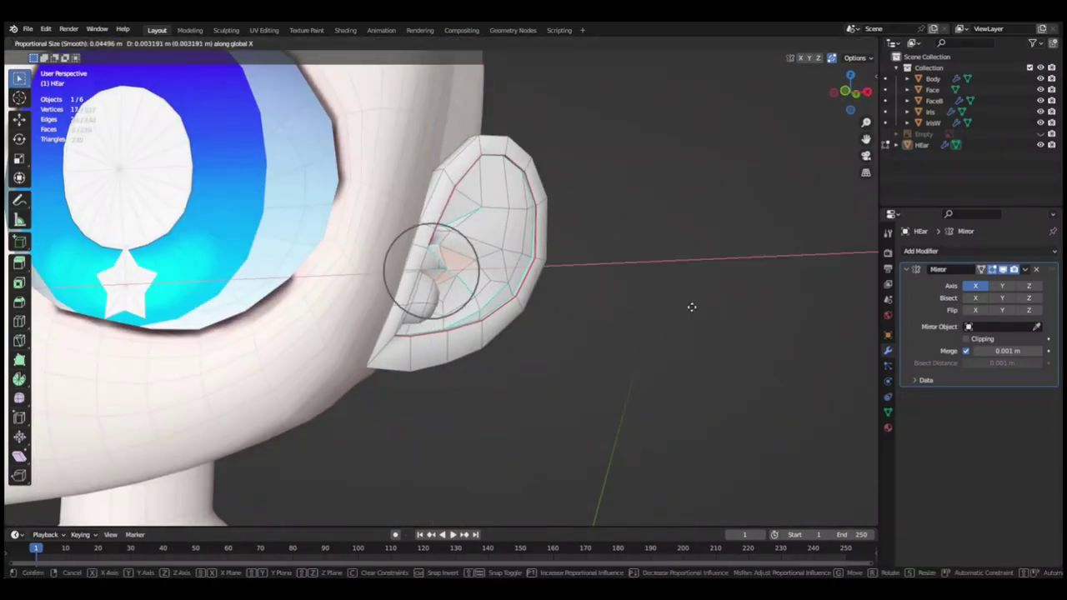
Shift the fold sideways and in depth with soft falloff, then save Mine.blend.
left_click(692, 306)
scroll(692, 307, "up", 2)
left_click(743, 328)
middle_click_drag(743, 329, 386, 330)
left_click(810, 392)
mouse_move(810, 392)
middle_mouse_down()
mouse_move(761, 334)
mouse_move(584, 317)
middle_mouse_up()
key("ctrl+s")
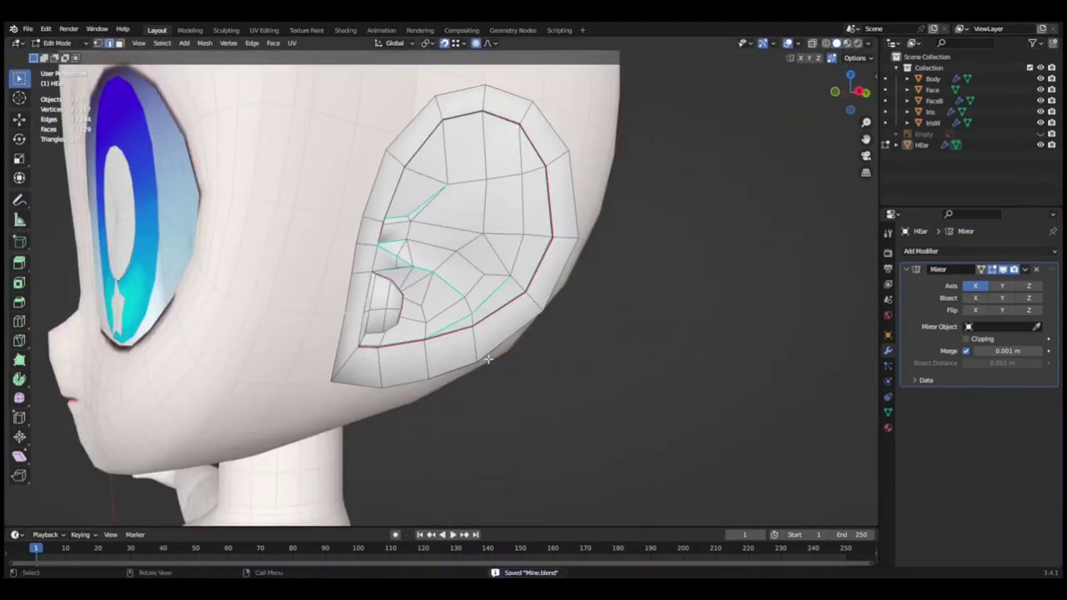
scroll(583, 317, "down", 3)
scroll(500, 267, "up", 4)
middle_click_drag(501, 266, 488, 48)
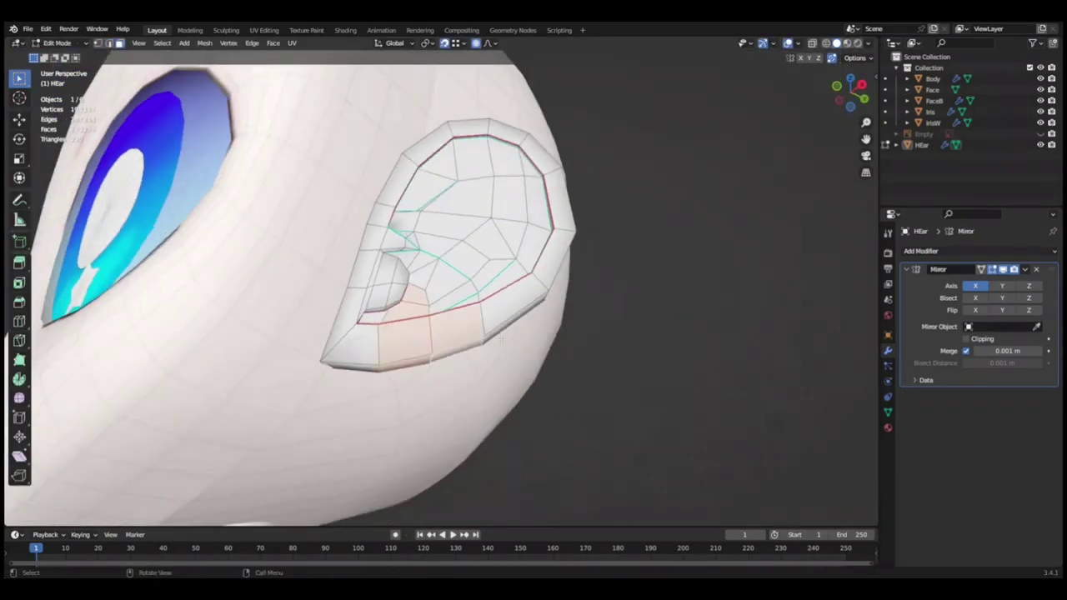
scroll(742, 349, "down", 3)
mouse_move(638, 342)
middle_mouse_down()
mouse_move(436, 264)
mouse_move(467, 291)
mouse_move(488, 338)
mouse_move(626, 322)
mouse_move(583, 350)
mouse_move(733, 400)
mouse_move(588, 325)
middle_mouse_up()
Proportionally move the ear vertices along the Y axis.
key("g")
key("y")
left_click(770, 417)
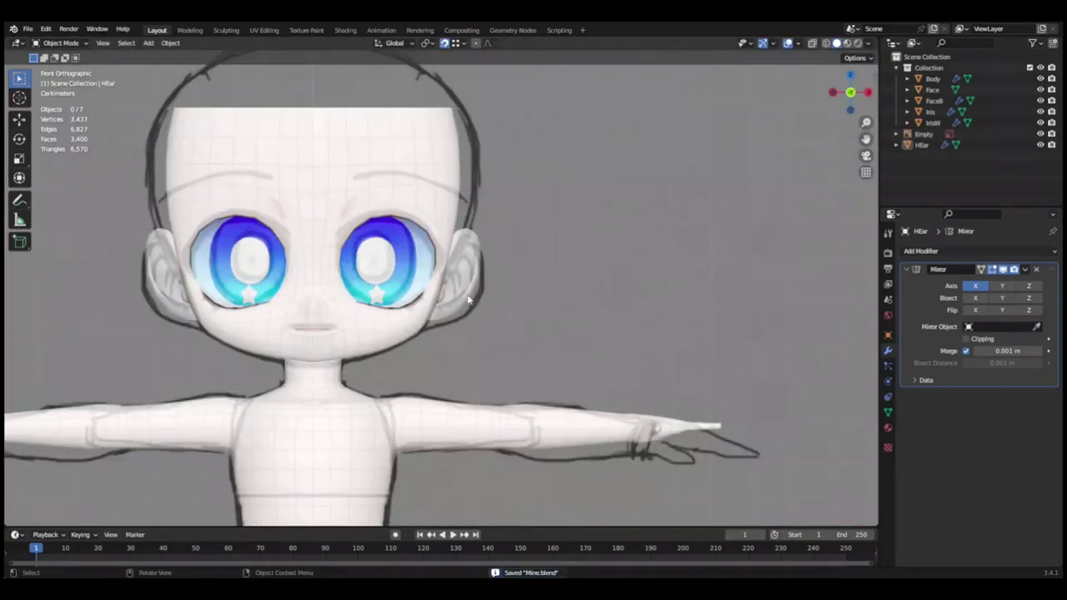
Select the HEar object and enter Edit Mode on its mesh.
left_click(469, 300)
key("Tab")
scroll(504, 292, "up", 2)
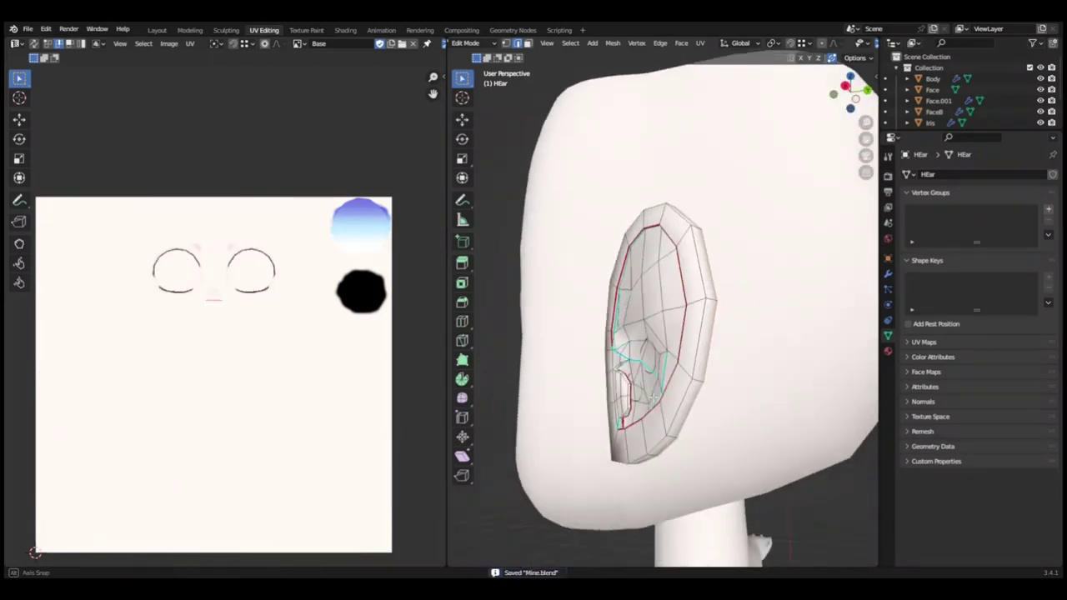
Unwrap the ear faces into UV islands with Smart UV Project.
scroll(651, 396, "up", 5)
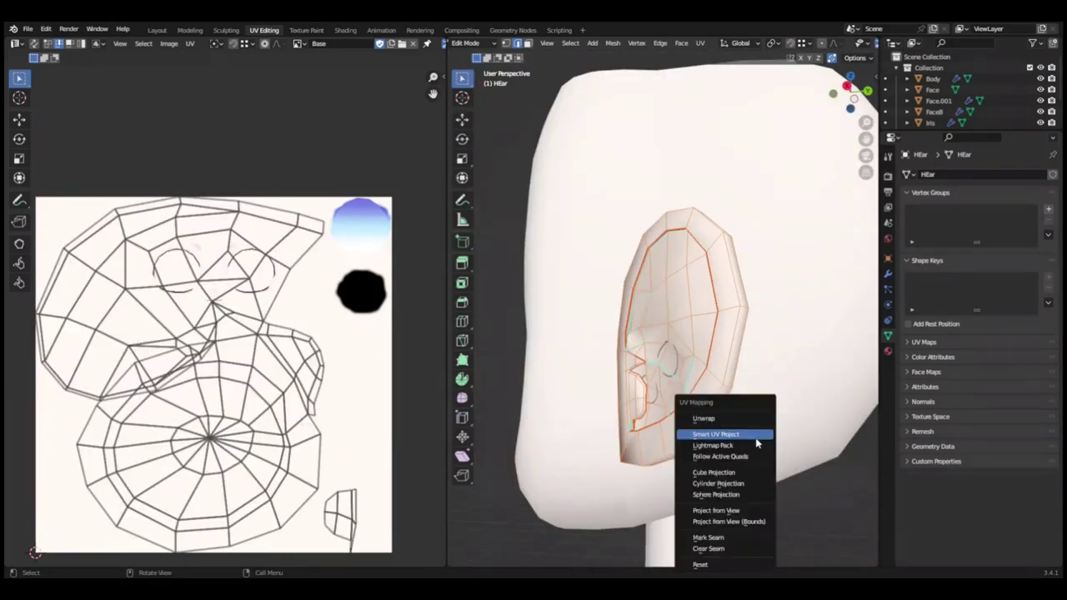
mouse_move(696, 421)
middle_mouse_down()
mouse_move(710, 390)
mouse_move(585, 355)
mouse_move(692, 376)
mouse_move(617, 367)
middle_mouse_up()
scroll(198, 388, "down", 3)
scroll(198, 389, "down", 3)
key("h")
key("alt+h")
key("ctrl+s")
scroll(208, 375, "up", 2)
scroll(250, 376, "up", 2)
scroll(264, 421, "down", 5)
Shrink all the ear UV islands and move them left on the face texture.
key("a")
key("s")
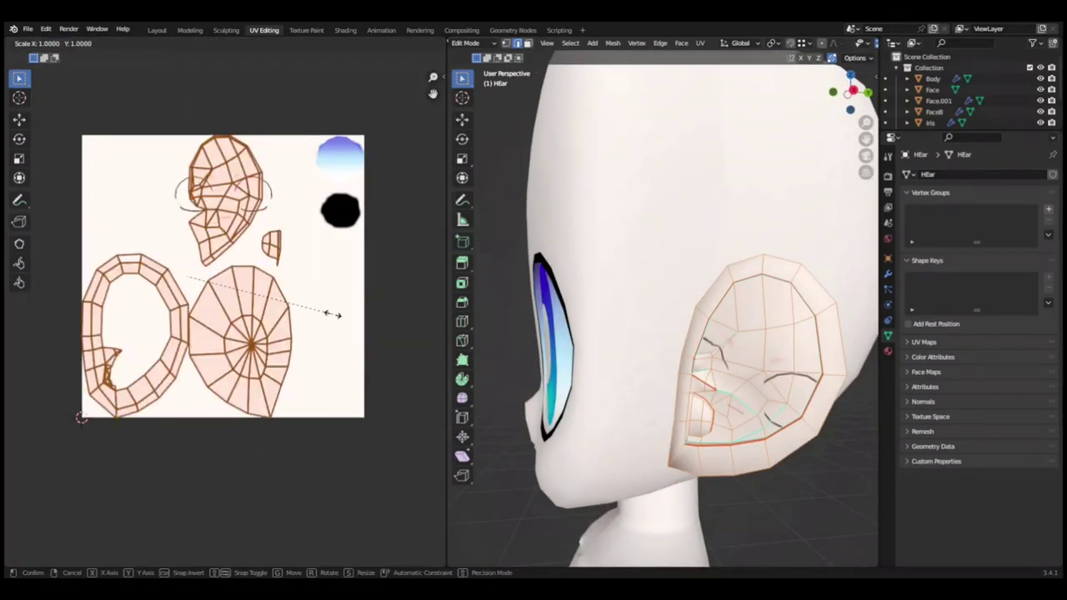
left_click(334, 316)
key("g")
left_click(145, 269)
key("ctrl+s")
scroll(284, 311, "up", 3)
scroll(258, 317, "up", 3)
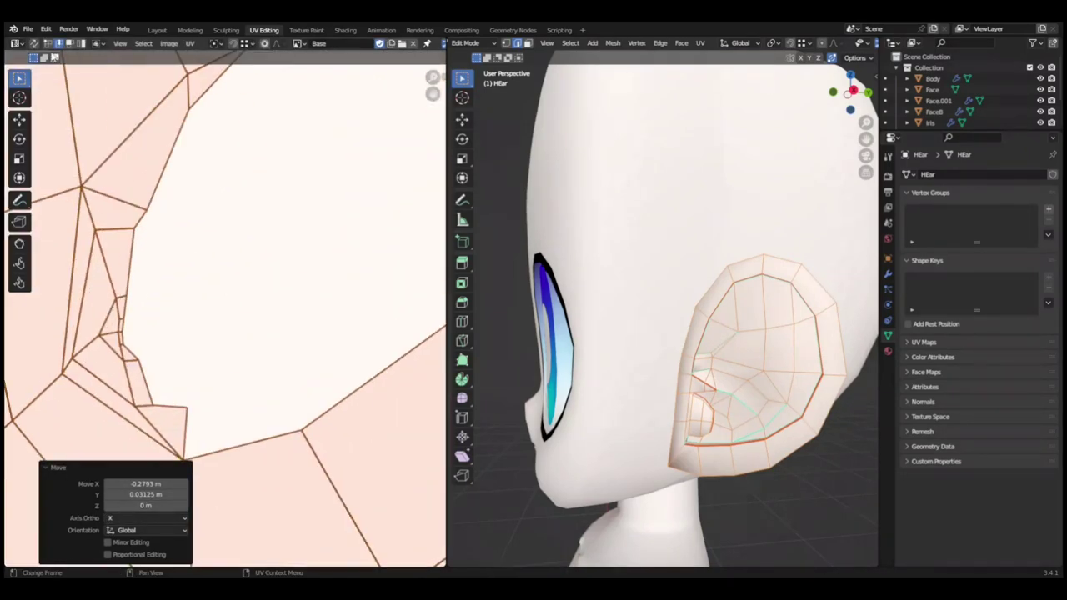
scroll(246, 321, "up", 1)
Reposition part of an ear island and check the lower islands.
key("g")
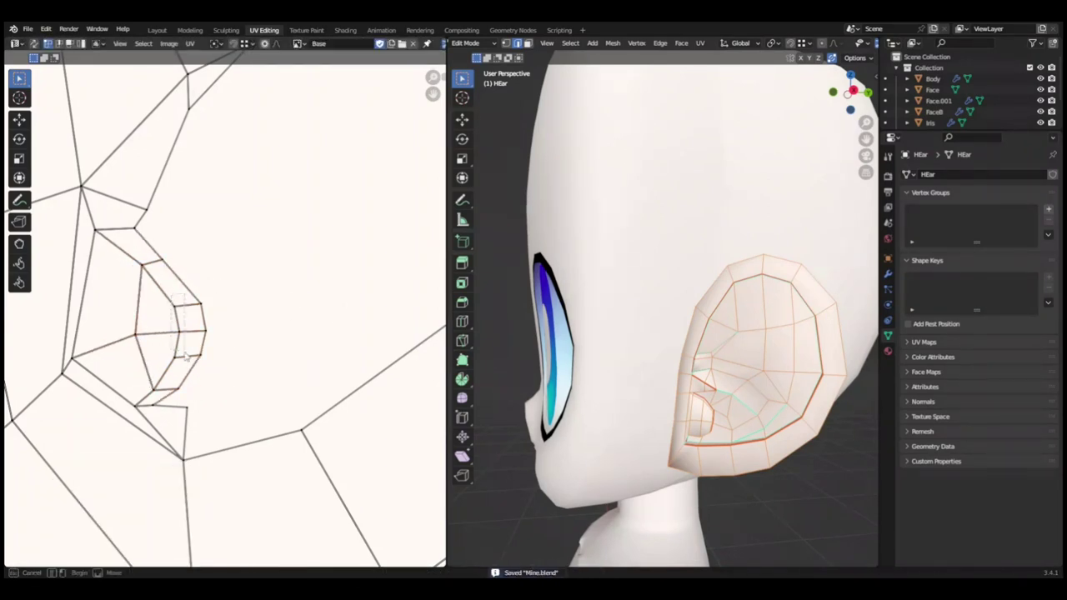
left_click(302, 400)
scroll(334, 450, "down", 3)
scroll(255, 366, "up", 1)
scroll(250, 333, "down", 3)
scroll(264, 254, "up", 2)
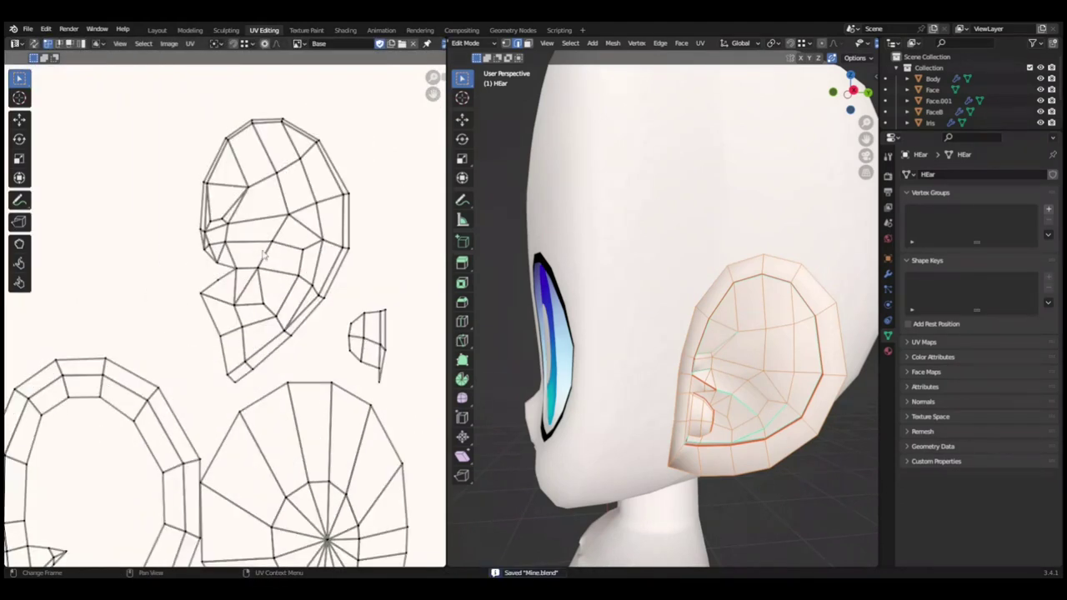
scroll(263, 253, "up", 2)
middle_click_drag(151, 151, 236, 284)
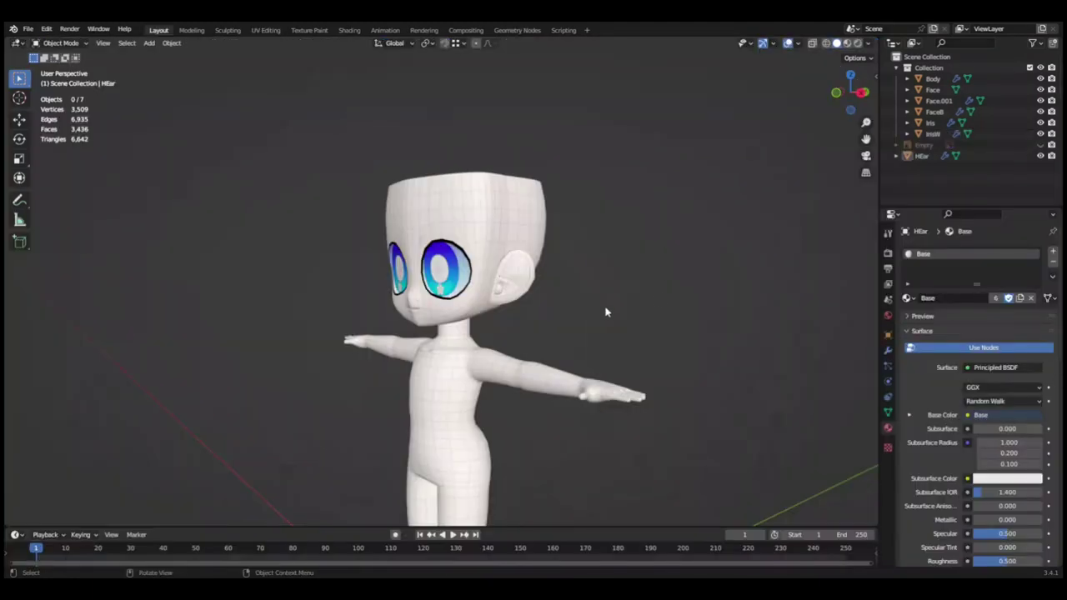
mouse_move(605, 312)
middle_mouse_down()
mouse_move(519, 280)
mouse_move(575, 283)
middle_mouse_up()
In UV Editing, select the whole ear mesh and move its UV islands up.
left_click(519, 281)
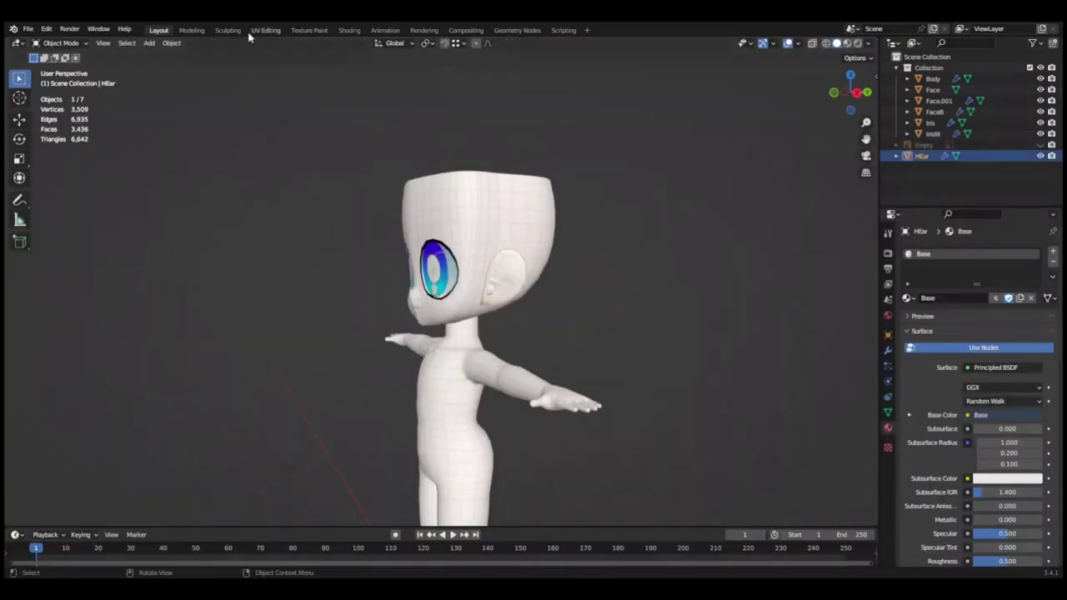
left_click(265, 30)
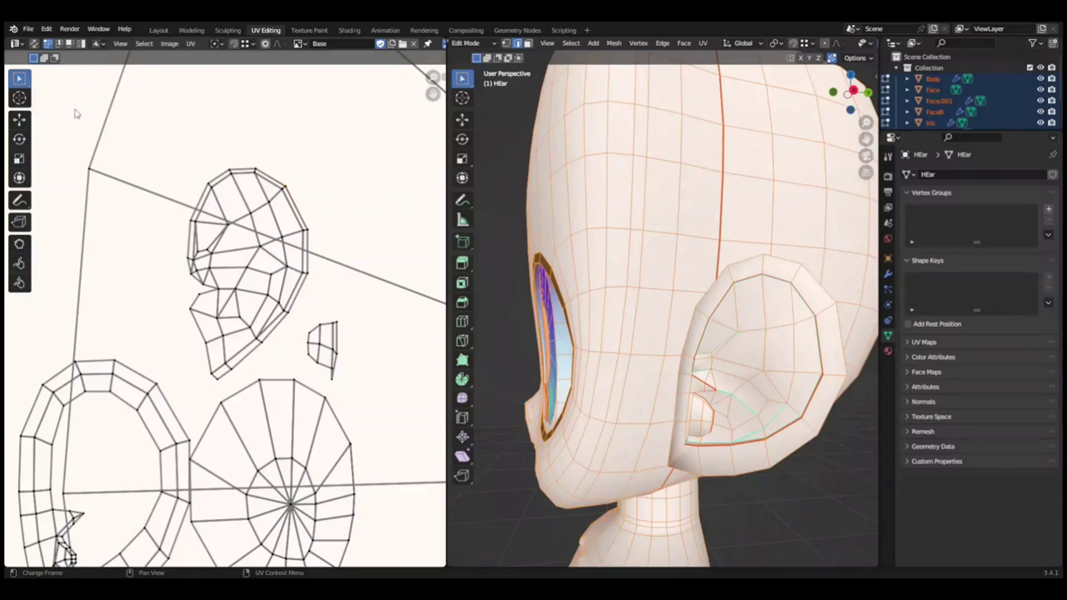
scroll(75, 115, "down", 8)
key("l")
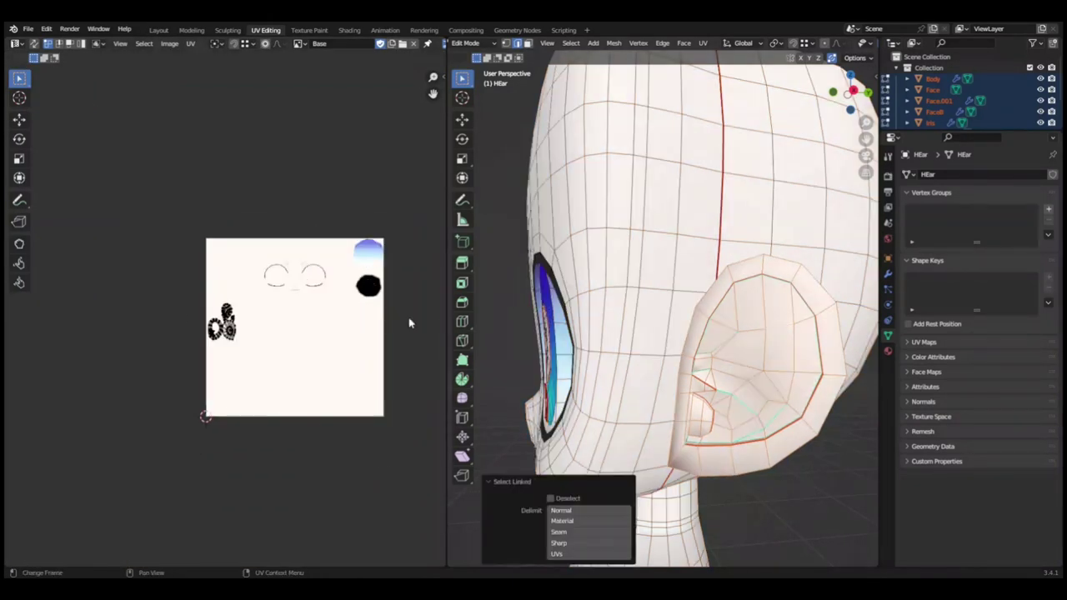
key("g")
left_click(239, 317)
scroll(238, 318, "up", 6)
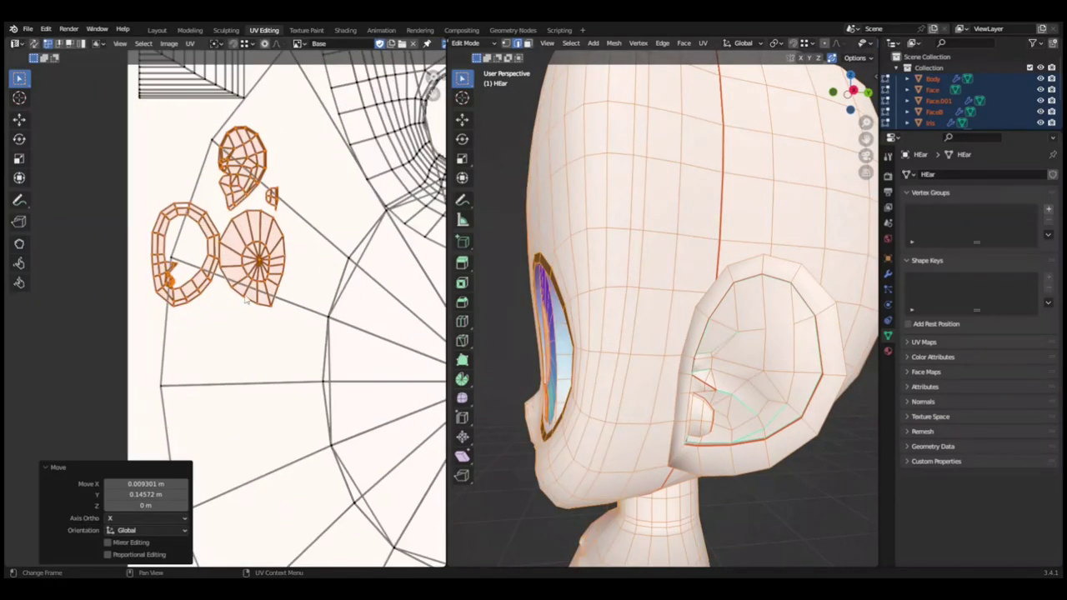
Mirror the selected ear island, return to Layout and save.
left_click(190, 43)
left_click(317, 83)
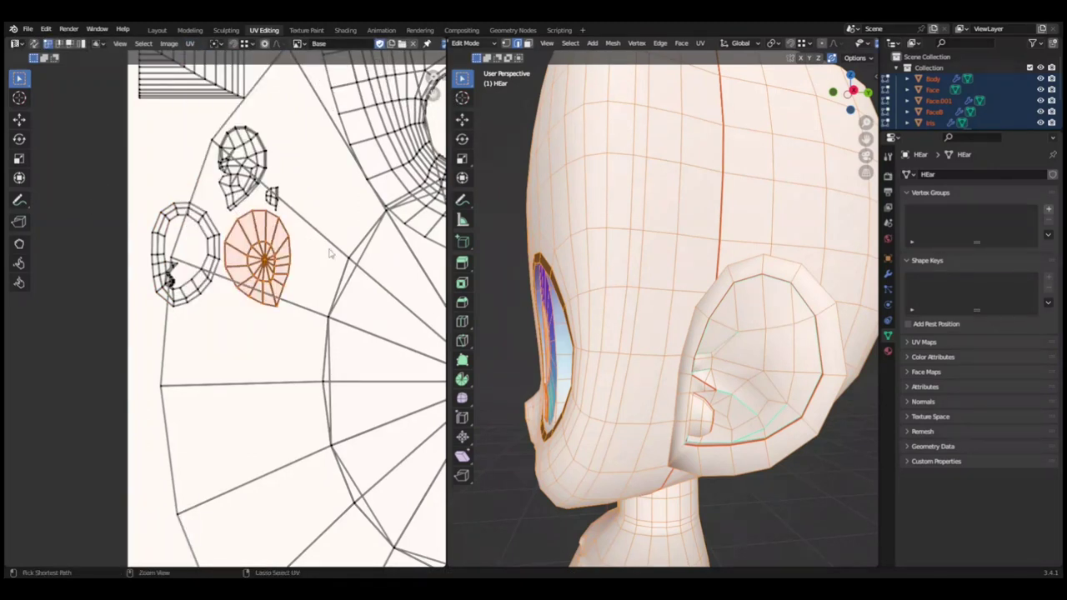
left_click(114, 326)
scroll(163, 279, "up", 2)
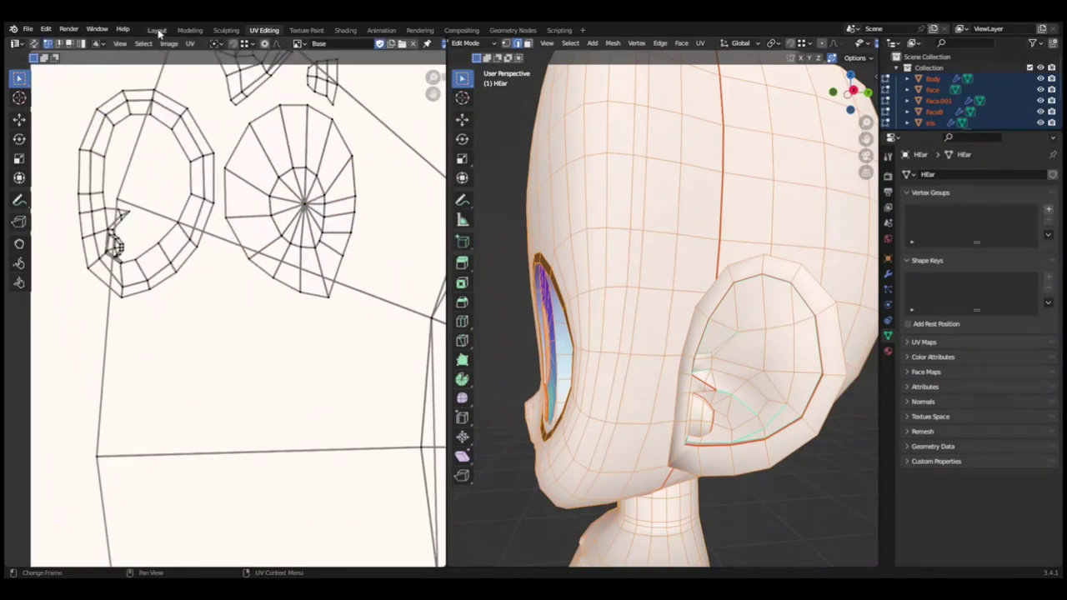
left_click(156, 31)
key("ctrl+s")
Dissolve the selected part of the Face.001 eye-rim mesh.
key("Tab")
scroll(552, 331, "up", 5)
left_click(549, 317)
key("x")
left_click(546, 405)
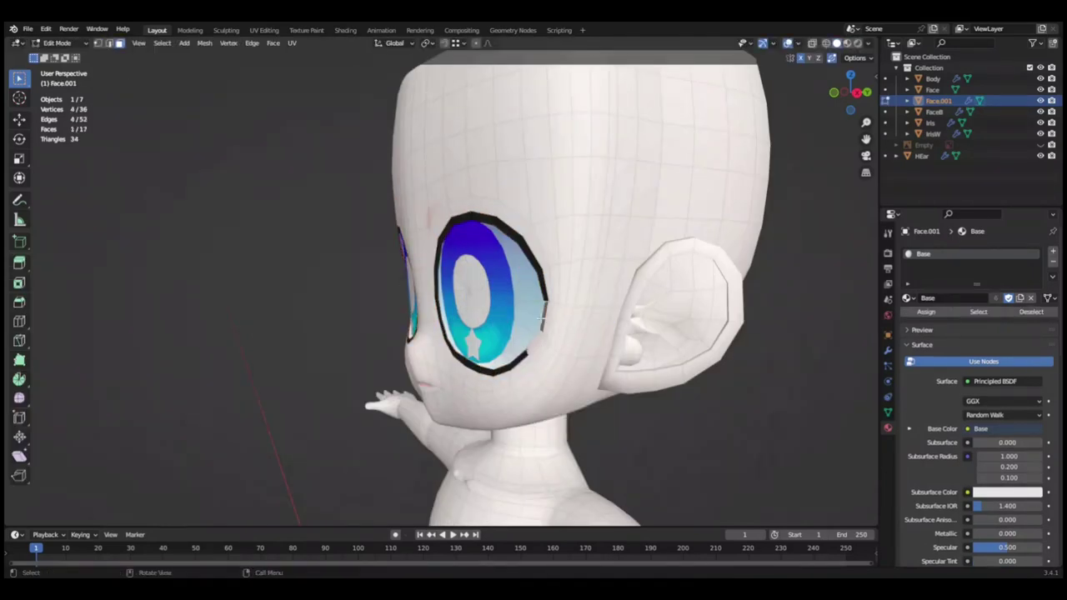
middle_click_drag(542, 315, 485, 312)
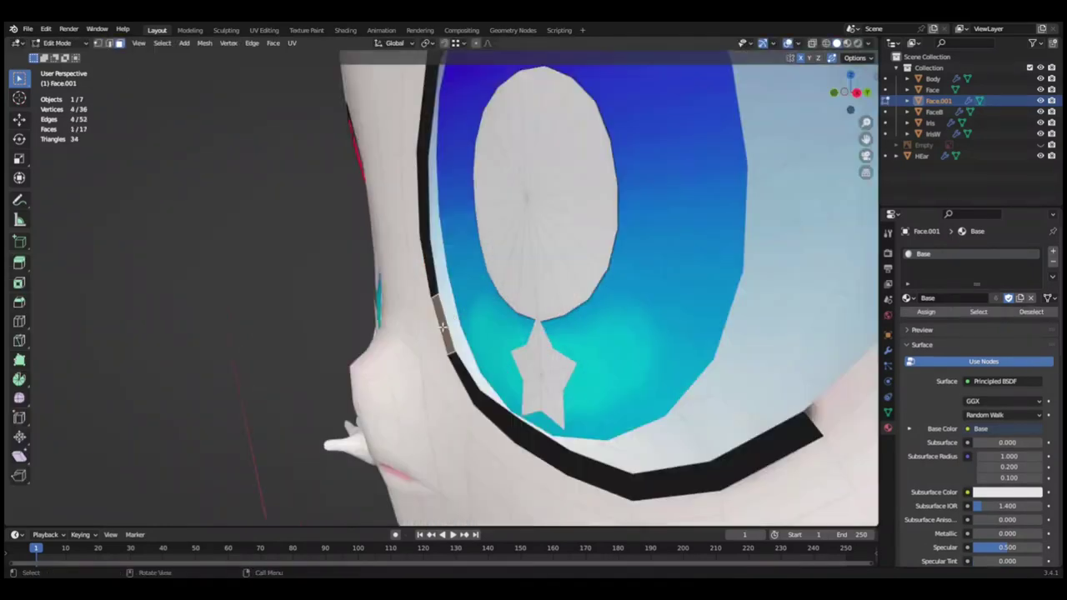
scroll(485, 313, "down", 5)
scroll(485, 313, "up", 3)
scroll(484, 313, "up", 2)
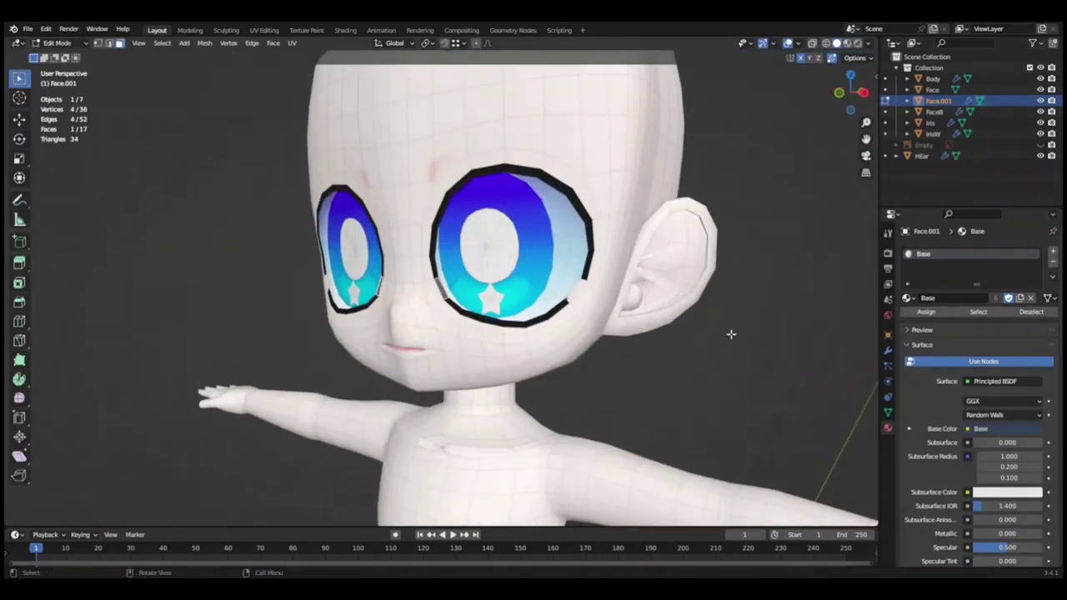
key("ctrl+r")
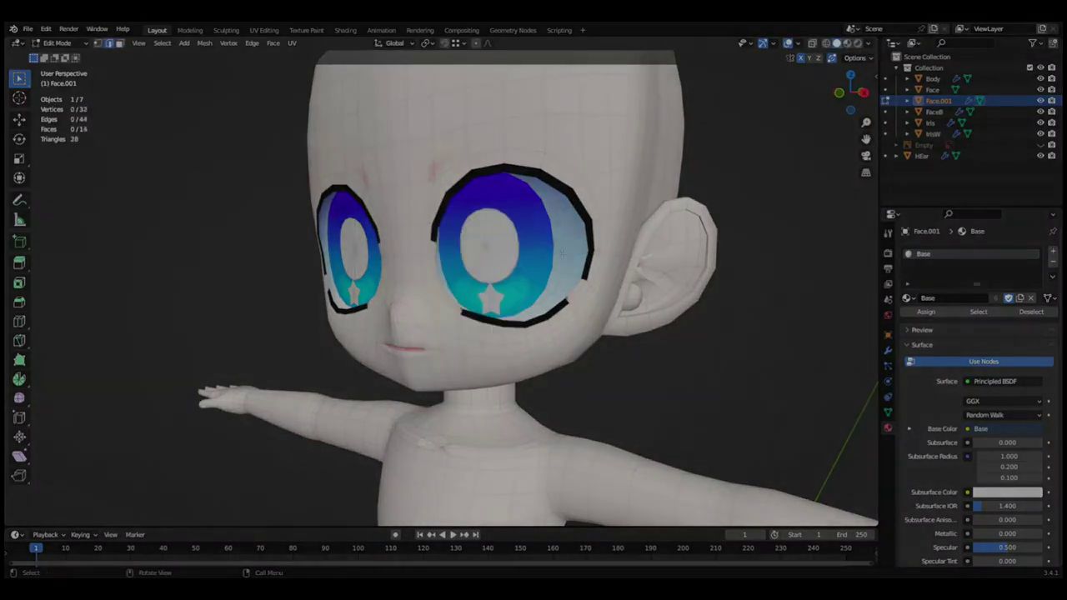